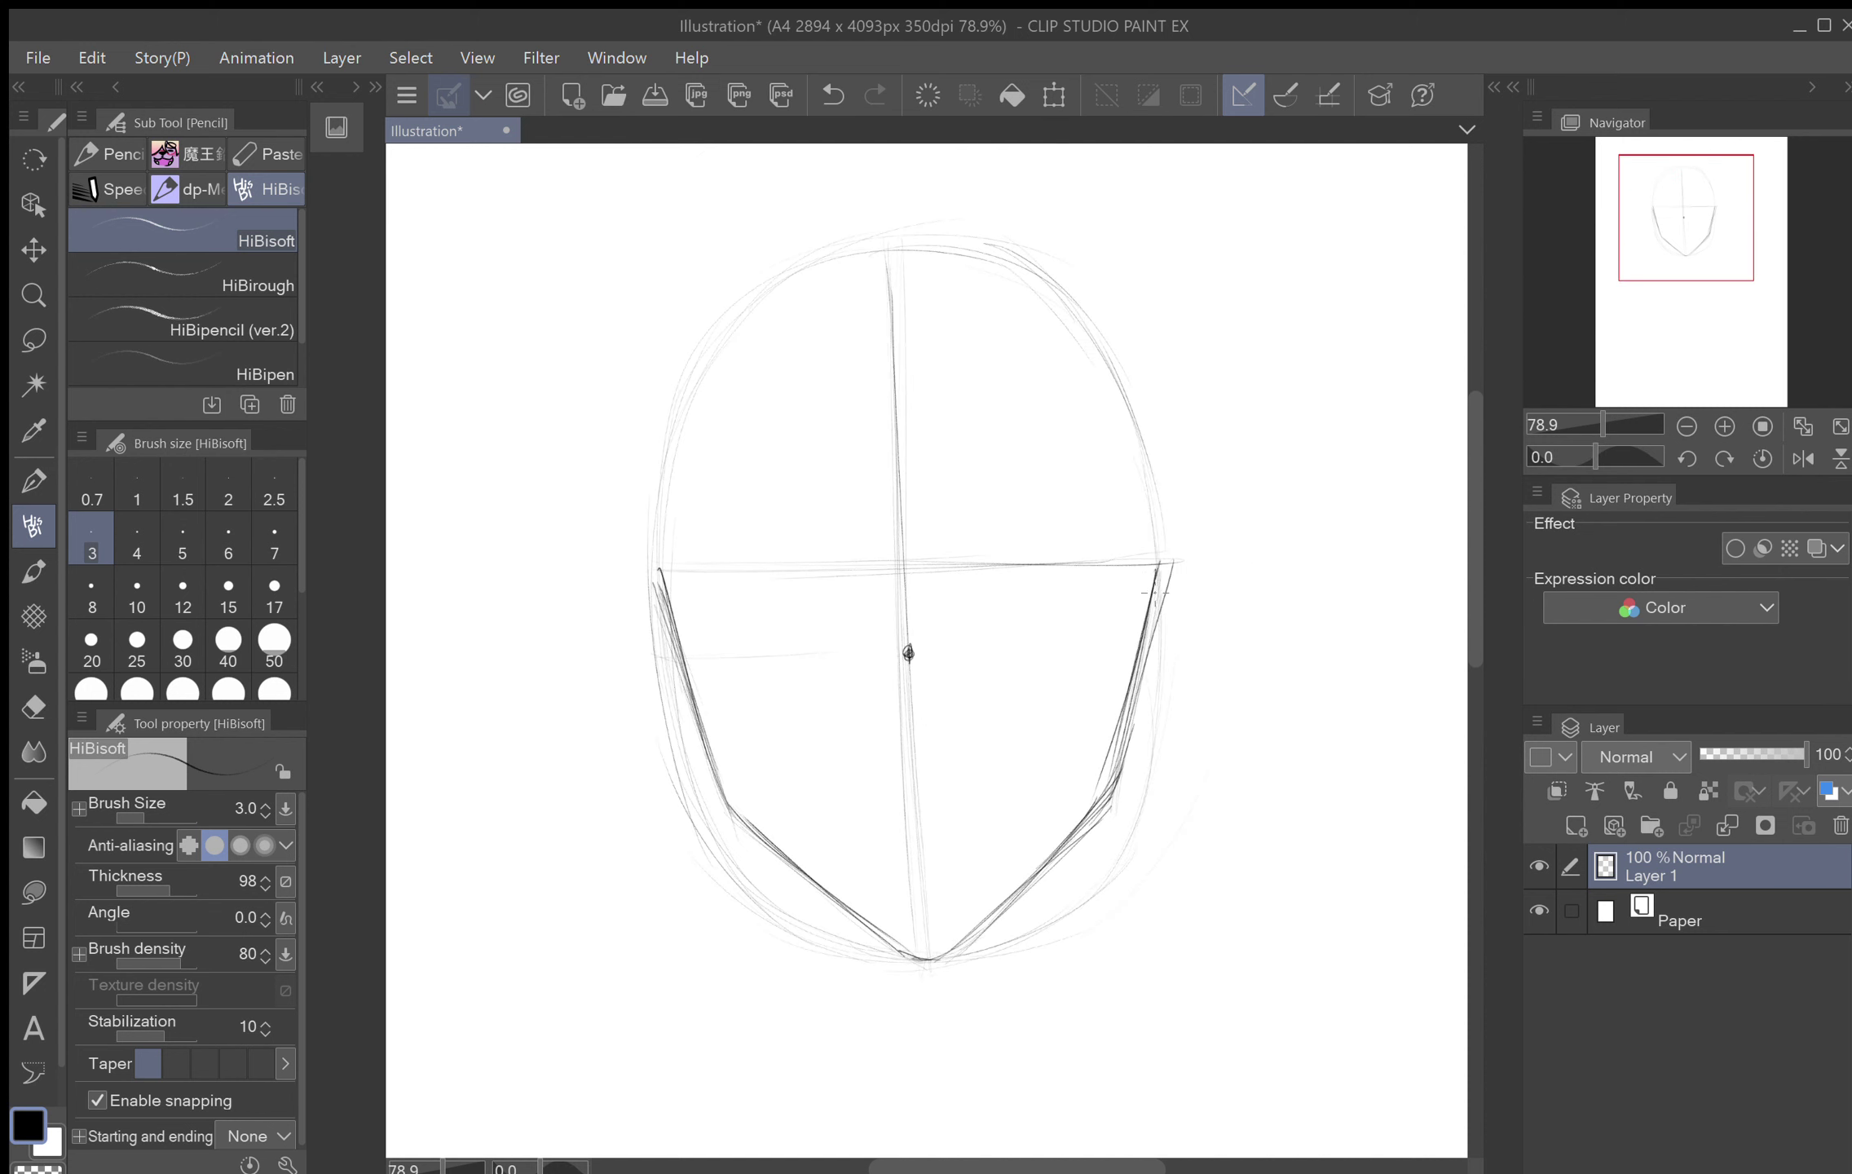
# Step: Darken both sides of the jaw from the horizontal eye line down to the jaw corners with short sketch strokes
pyautogui.moveTo(1158, 562); pyautogui.dragTo(1114, 741)
pyautogui.moveTo(1143, 628); pyautogui.dragTo(1102, 802)
pyautogui.moveTo(669, 562); pyautogui.dragTo(714, 792)
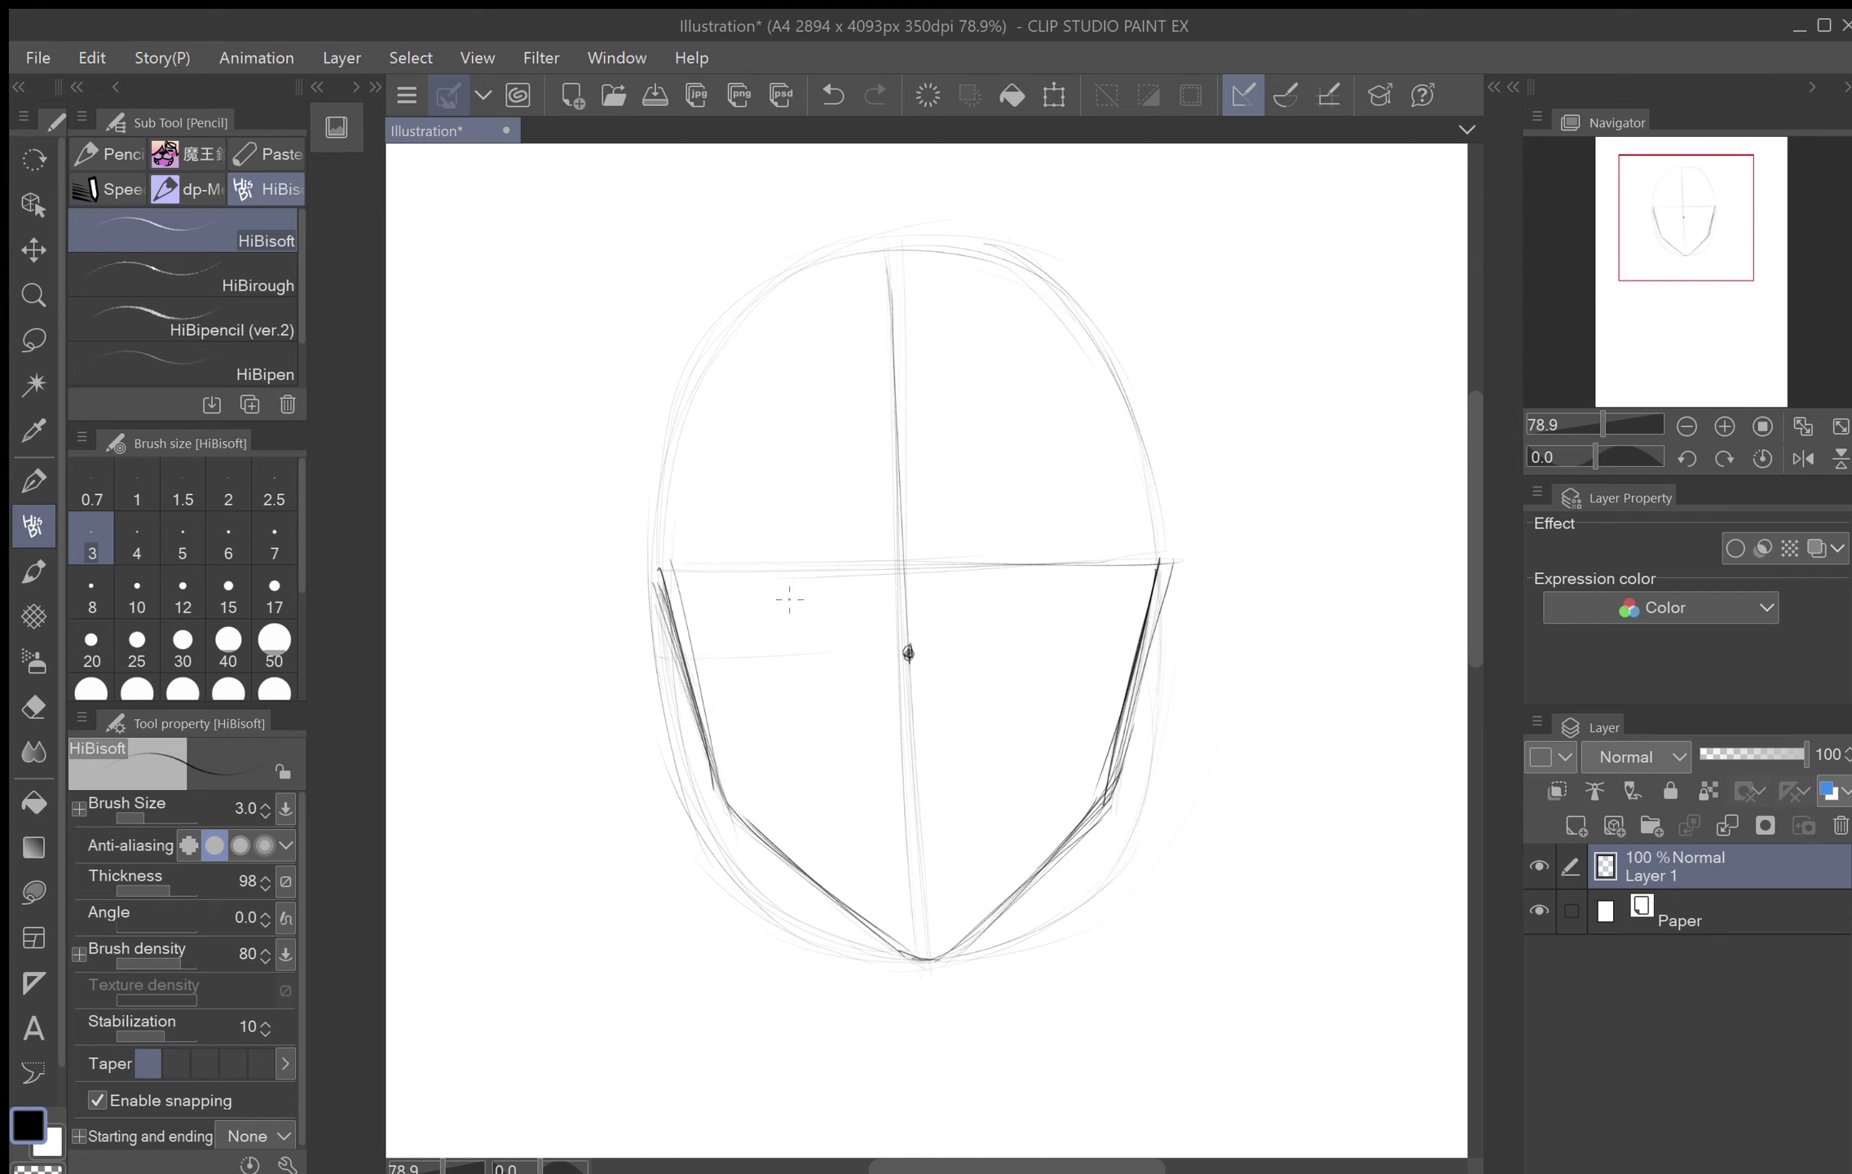
# Step: Try sketching two round eye circles on the horizontal eye line, one on each side of the center line
pyautogui.moveTo(783, 614)
pyautogui.mouseDown()
pyautogui.moveTo(784, 518)
pyautogui.moveTo(745, 597)
pyautogui.moveTo(825, 544)
pyautogui.mouseUp()
pyautogui.moveTo(1054, 601)
pyautogui.mouseDown()
pyautogui.moveTo(1015, 511)
pyautogui.moveTo(1037, 605)
pyautogui.moveTo(1042, 516)
pyautogui.moveTo(998, 554)
pyautogui.moveTo(1071, 568)
pyautogui.mouseUp()
pyautogui.moveTo(988, 544)
pyautogui.mouseDown()
pyautogui.moveTo(1079, 584)
pyautogui.moveTo(1033, 525)
pyautogui.mouseUp()
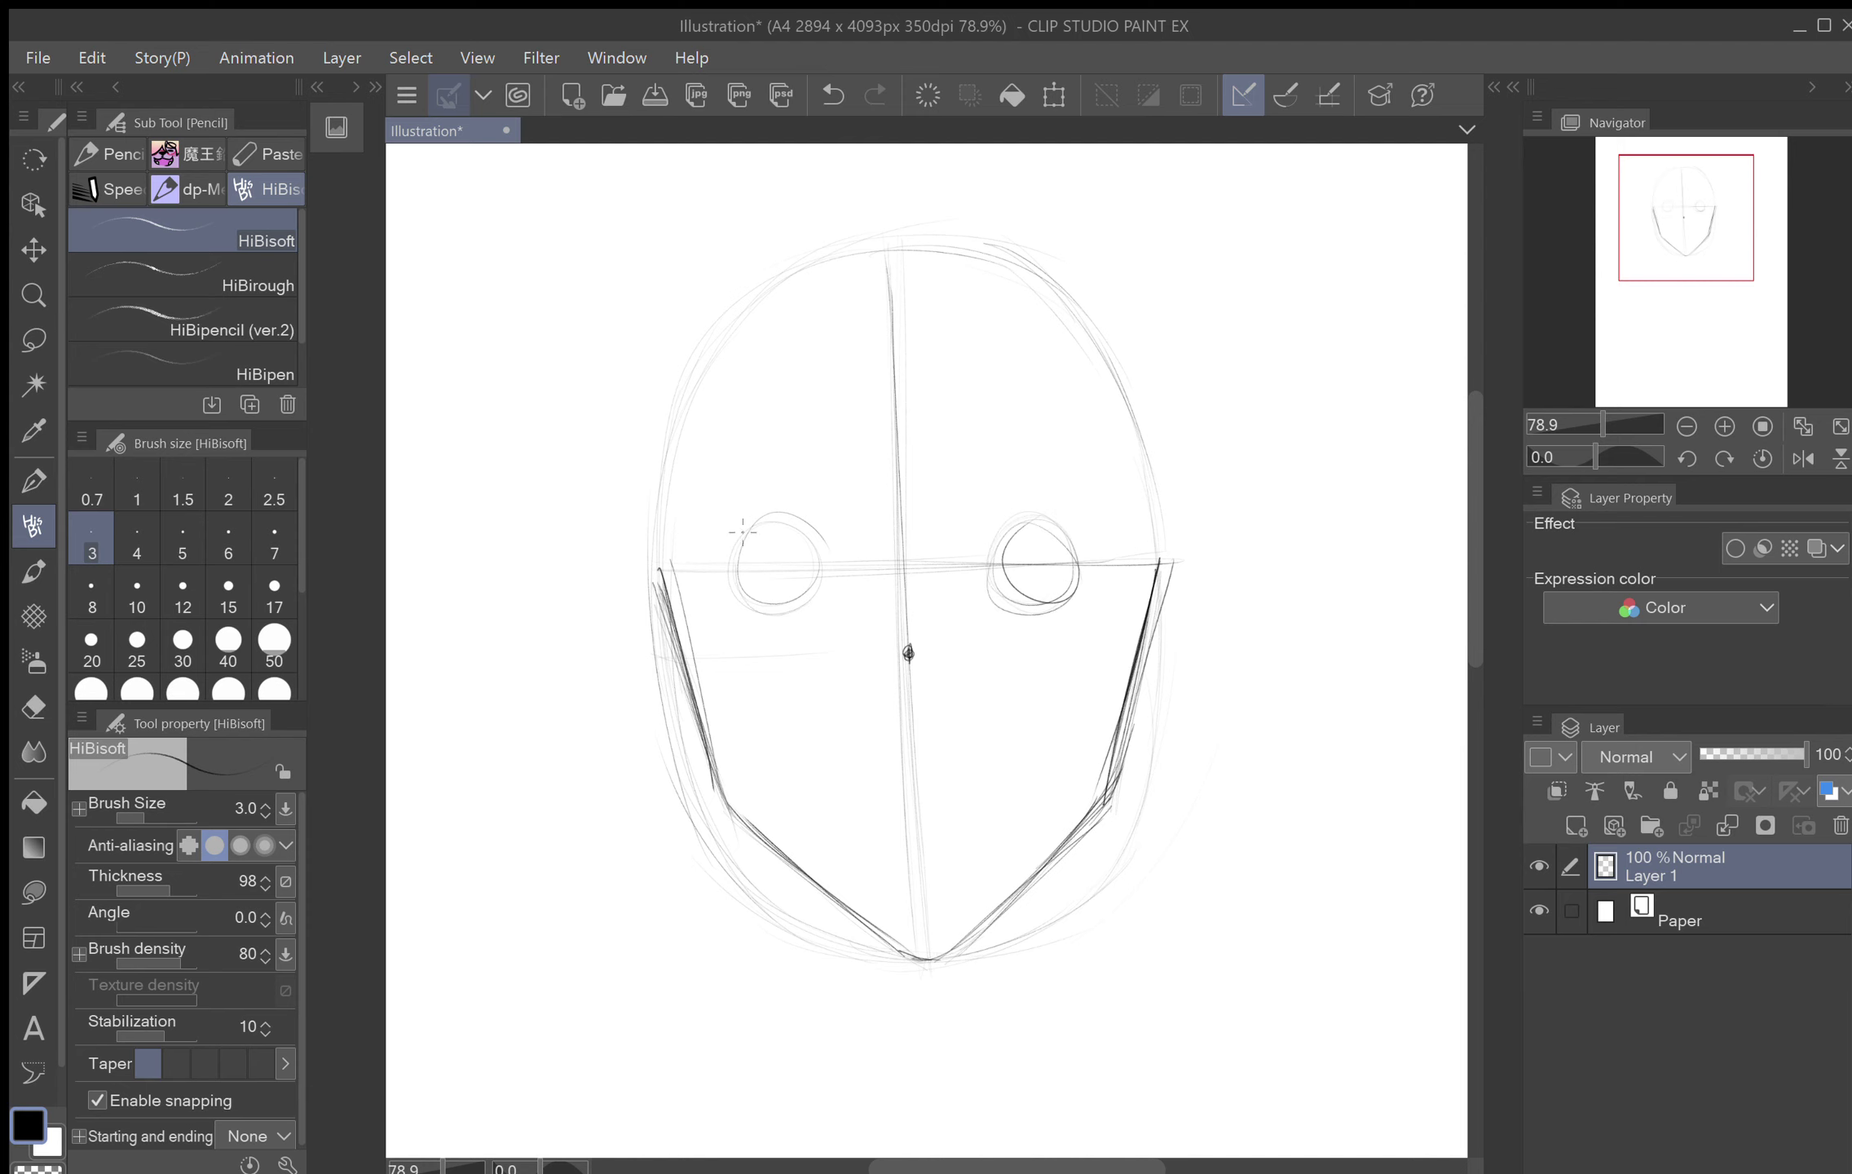
pyautogui.moveTo(803, 514); pyautogui.dragTo(784, 593)
pyautogui.moveTo(839, 504); pyautogui.dragTo(852, 403)
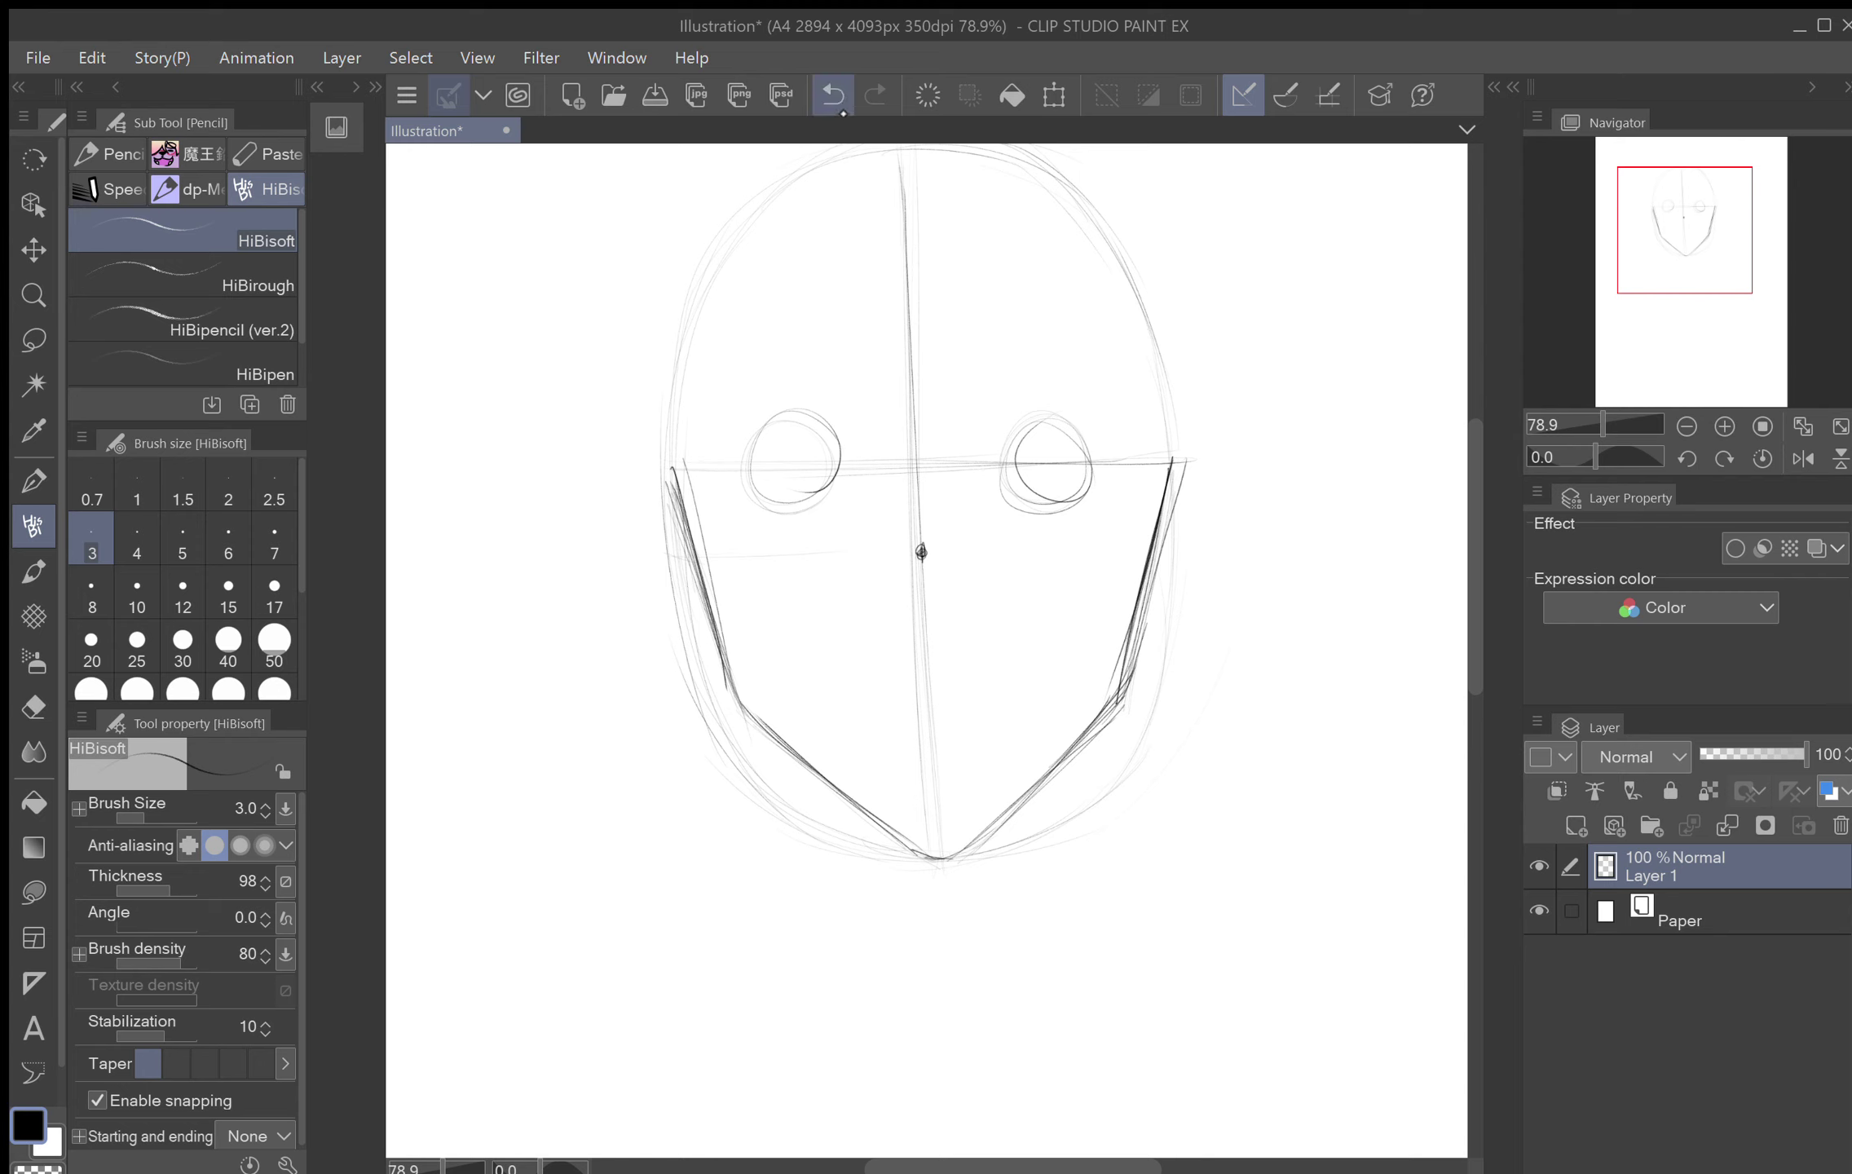
# Step: Undo the strokes of both eye circles
pyautogui.click(848, 112)
pyautogui.click(848, 113)
pyautogui.click(848, 112)
pyautogui.click(848, 113)
pyautogui.click(847, 113)
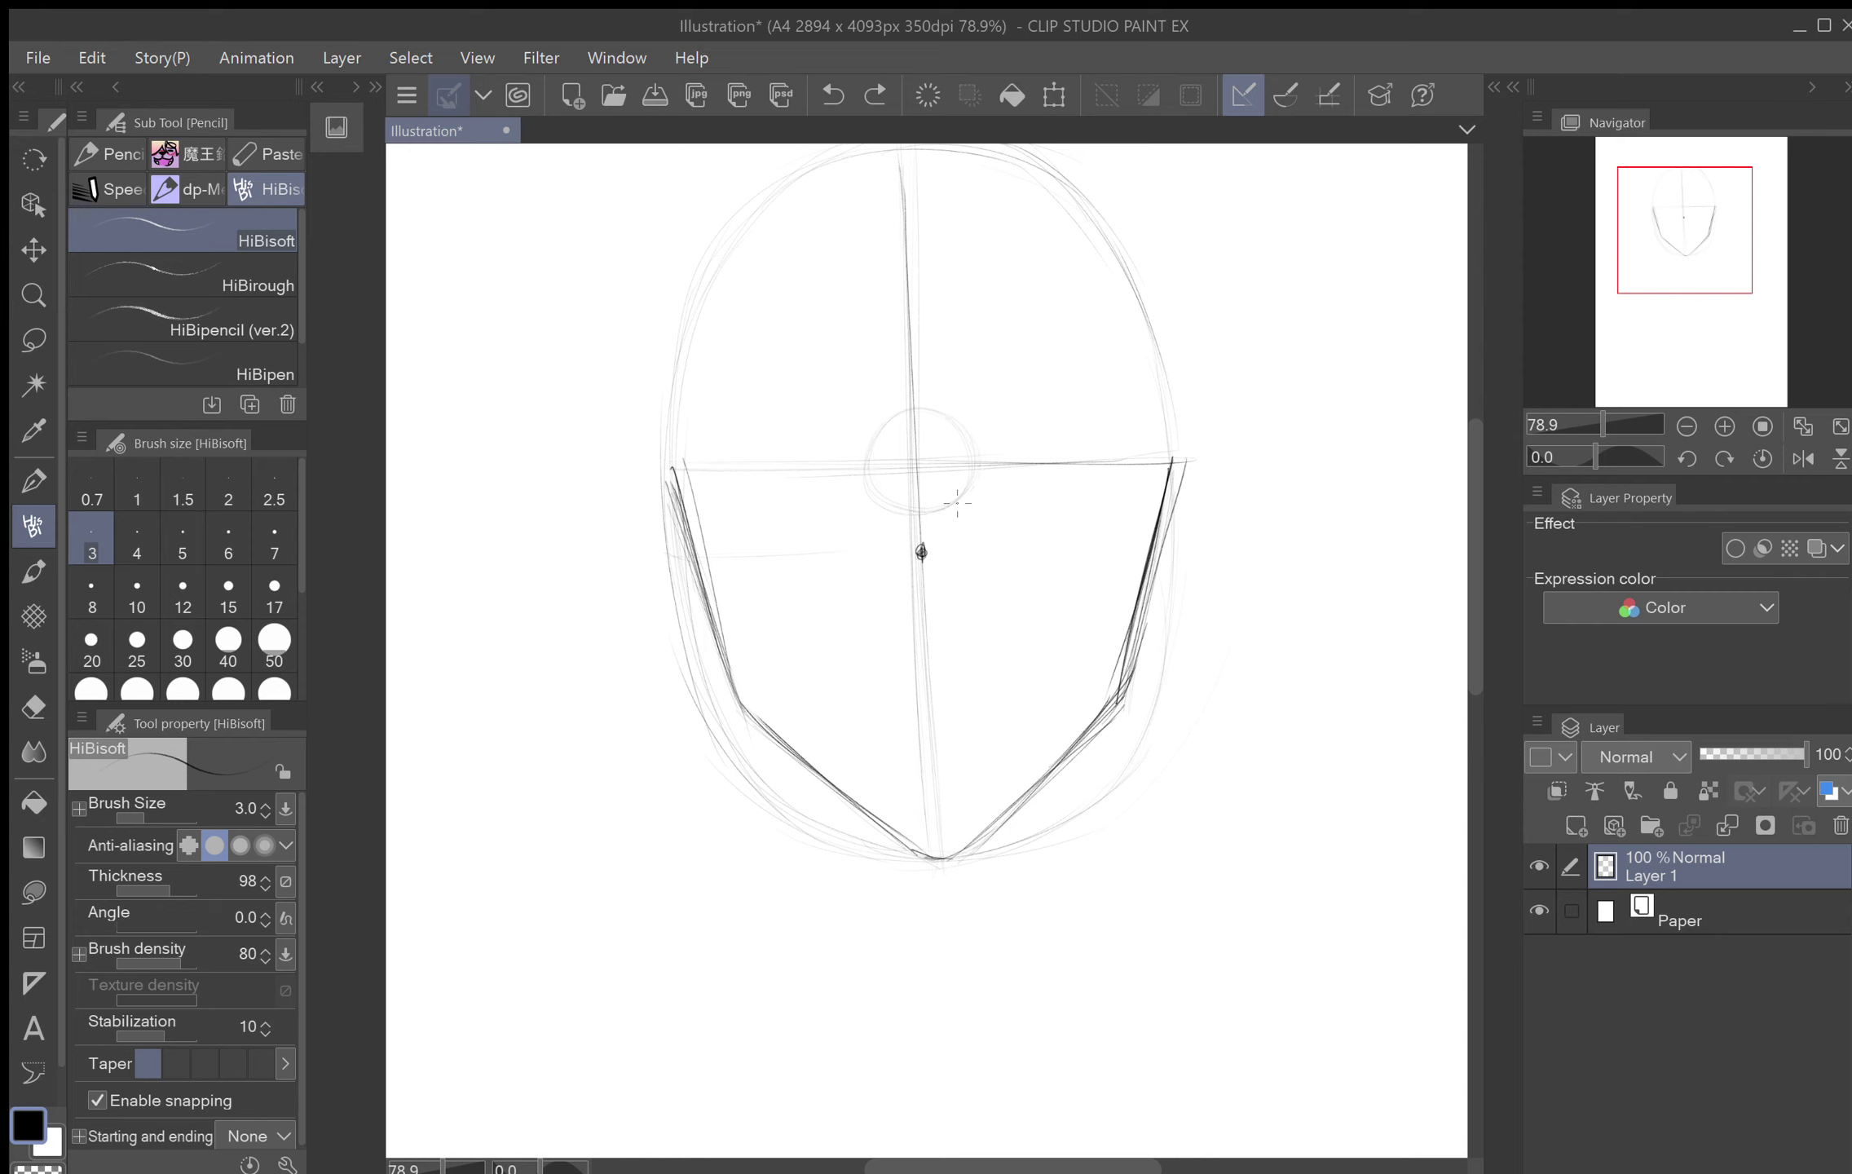
# Step: Try sketching three adjoining circles along the eye line, the middle one on the center line, to gauge the eye spacing
pyautogui.moveTo(968, 493); pyautogui.dragTo(921, 511)
pyautogui.moveTo(756, 451)
pyautogui.mouseDown()
pyautogui.moveTo(752, 426)
pyautogui.moveTo(769, 480)
pyautogui.mouseUp()
pyautogui.moveTo(1100, 457)
pyautogui.mouseDown()
pyautogui.moveTo(1027, 404)
pyautogui.moveTo(1072, 435)
pyautogui.mouseUp()
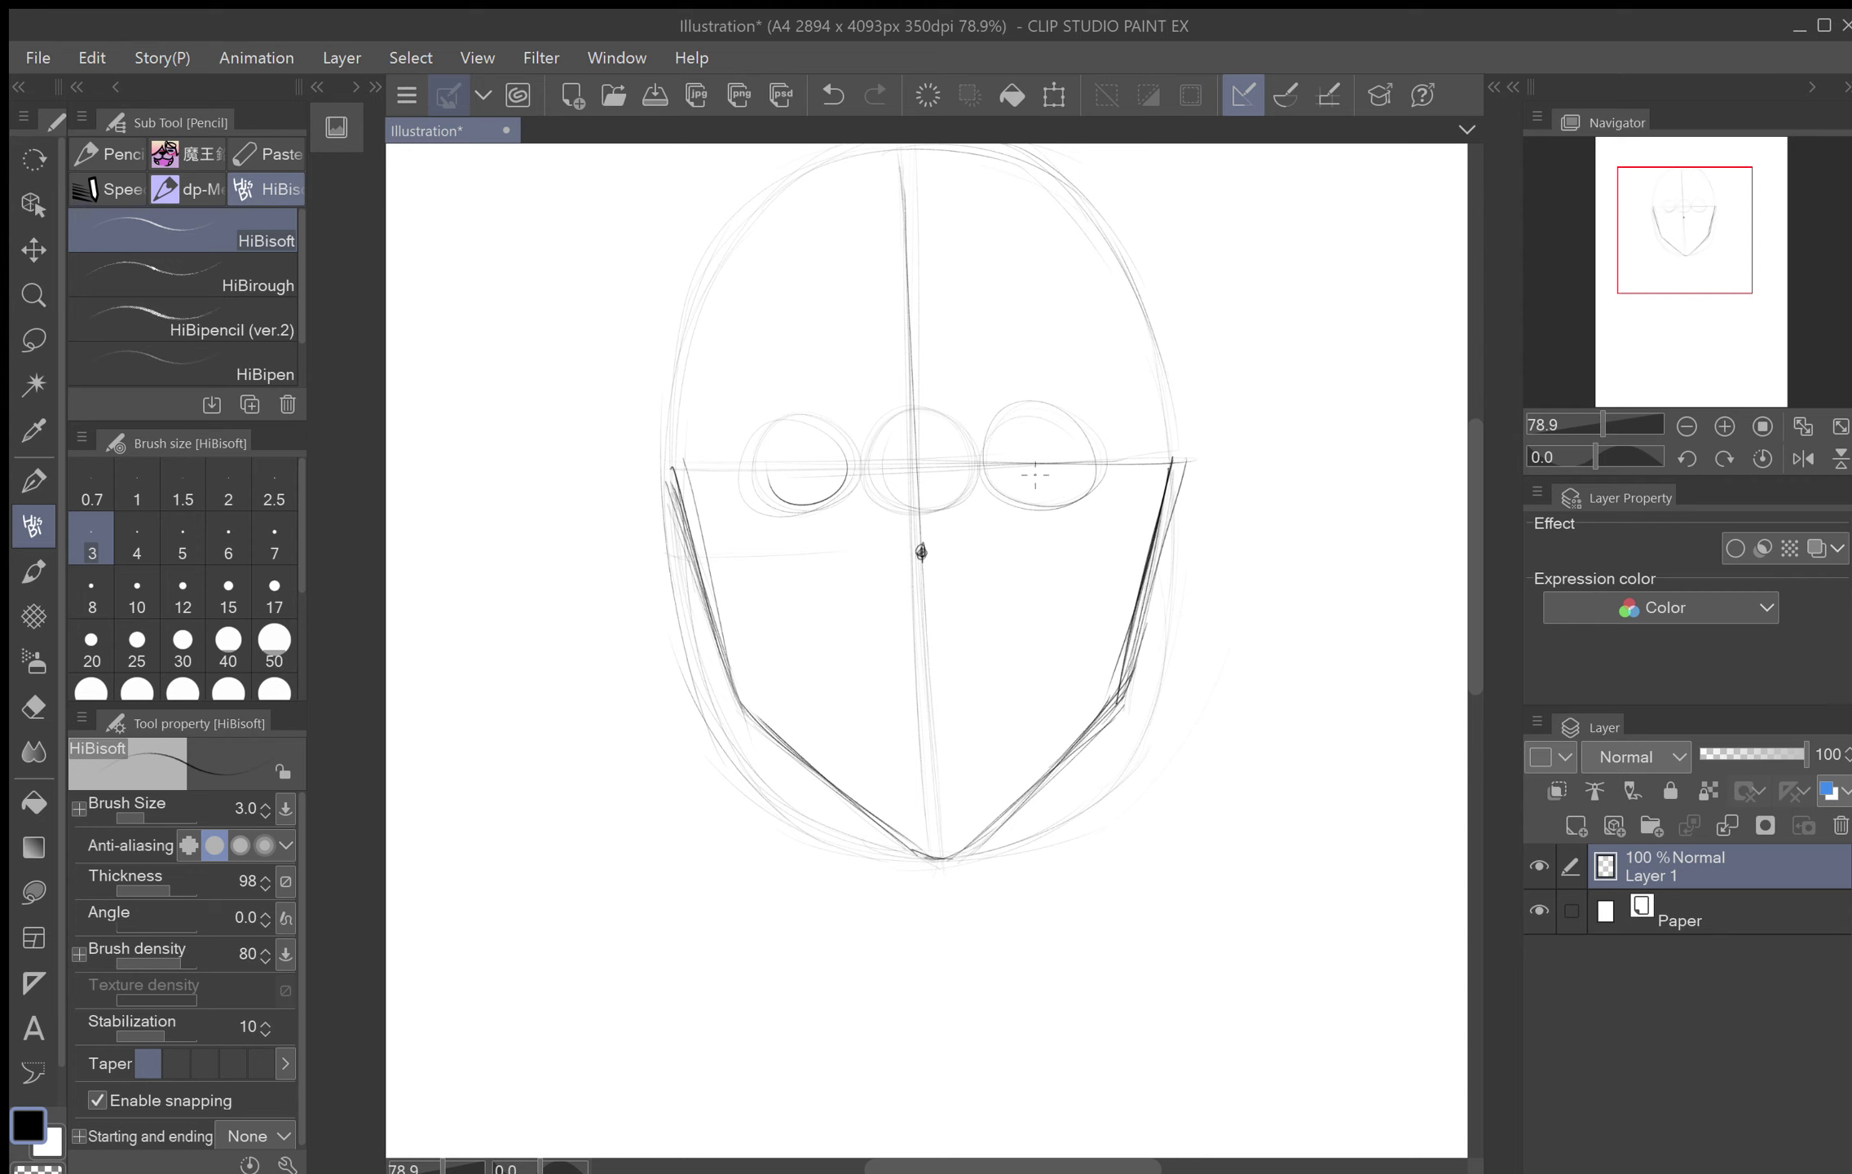
pyautogui.moveTo(848, 453); pyautogui.dragTo(855, 480)
# Step: Undo the three spacing circles on the eye line
pyautogui.click(836, 104)
pyautogui.click(840, 107)
pyautogui.click(848, 114)
pyautogui.click(848, 115)
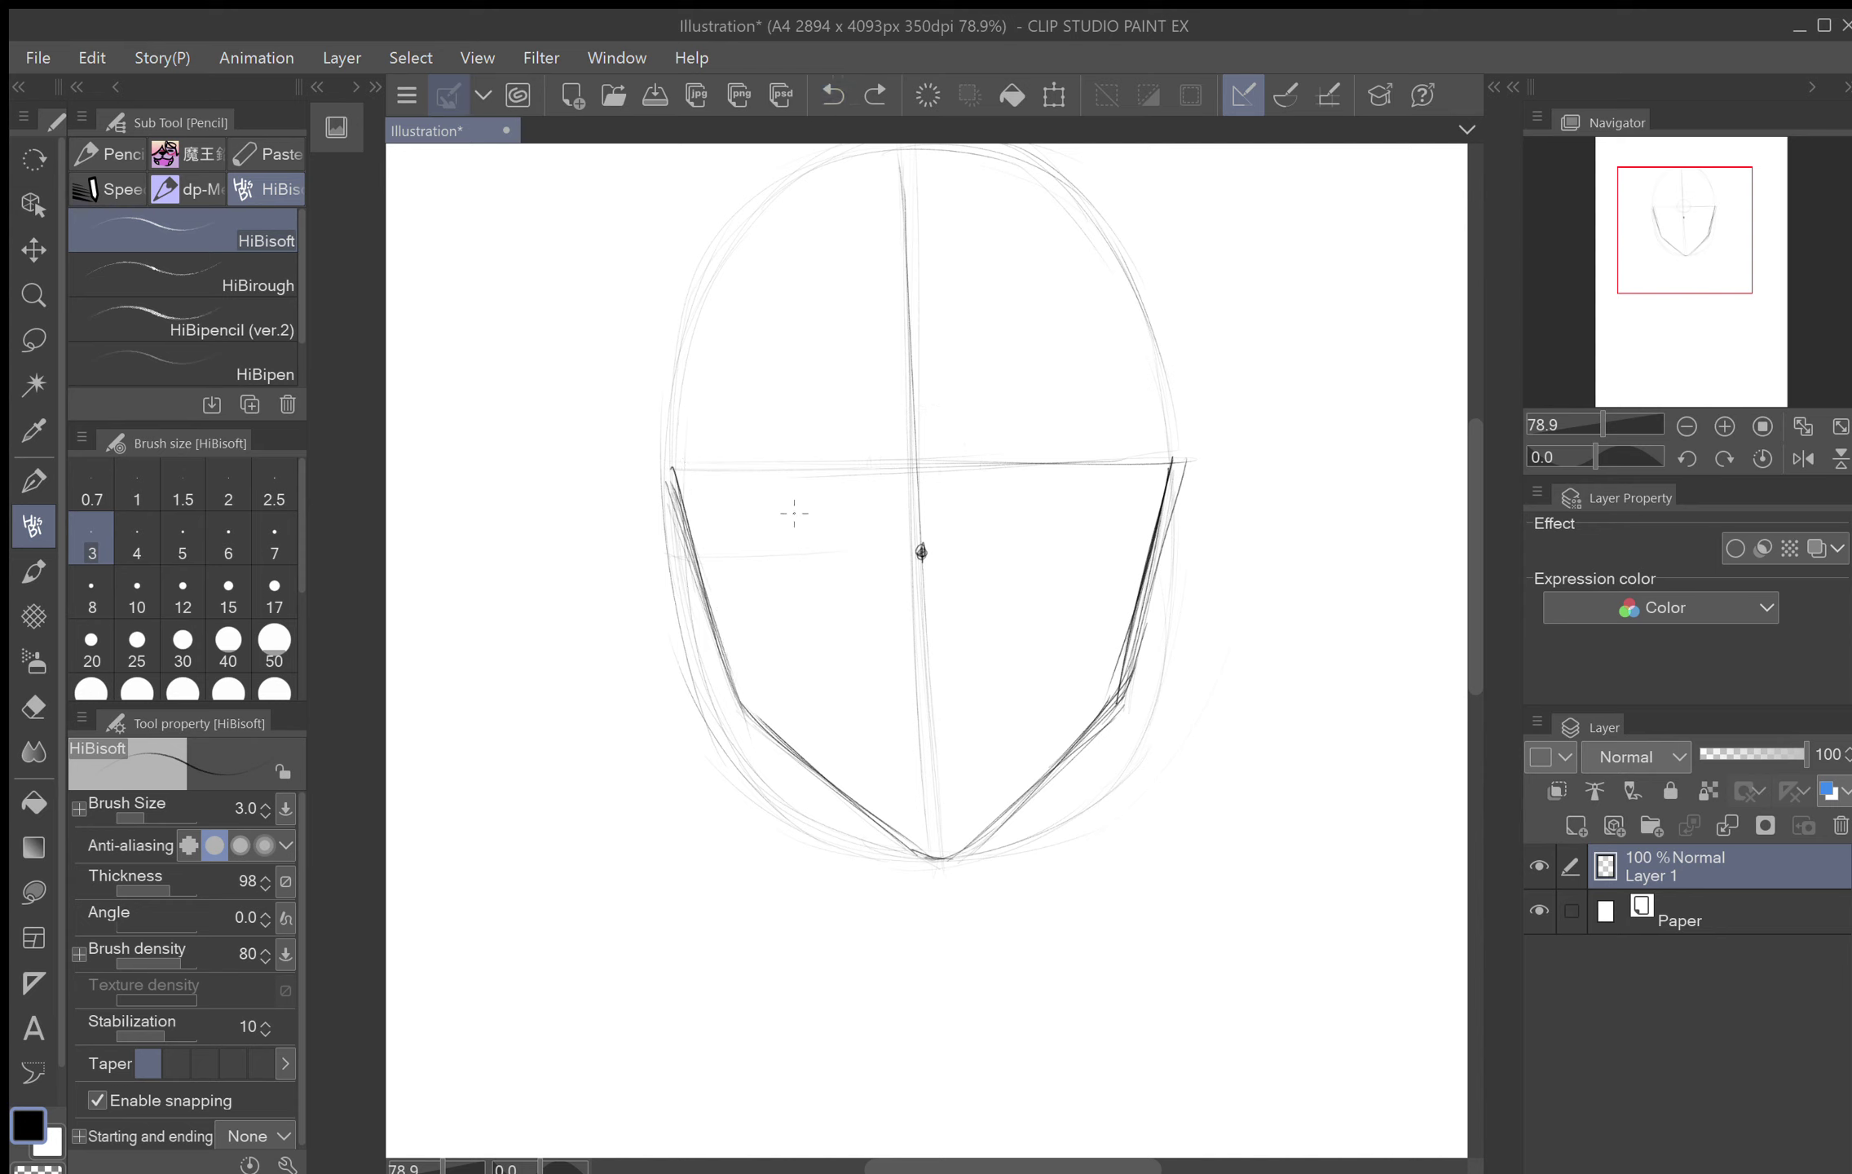
# Step: Sketch one round eye guide on each side of the center line, leaving a wide gap between them on the eye line
pyautogui.moveTo(832, 501)
pyautogui.mouseDown()
pyautogui.moveTo(768, 498)
pyautogui.moveTo(750, 456)
pyautogui.mouseUp()
pyautogui.moveTo(1041, 494)
pyautogui.mouseDown()
pyautogui.moveTo(1069, 397)
pyautogui.moveTo(1024, 498)
pyautogui.moveTo(1080, 417)
pyautogui.moveTo(1014, 500)
pyautogui.moveTo(1097, 456)
pyautogui.mouseUp()
# Step: Erase the dark nose mark on the center line with the soft eraser and redraw it slightly lower with HiBisoft
pyautogui.moveTo(921, 551)
pyautogui.mouseDown()
pyautogui.moveTo(868, 624)
pyautogui.moveTo(888, 661)
pyautogui.moveTo(913, 633)
pyautogui.moveTo(913, 409)
pyautogui.moveTo(967, 351)
pyautogui.moveTo(970, 549)
pyautogui.mouseUp()
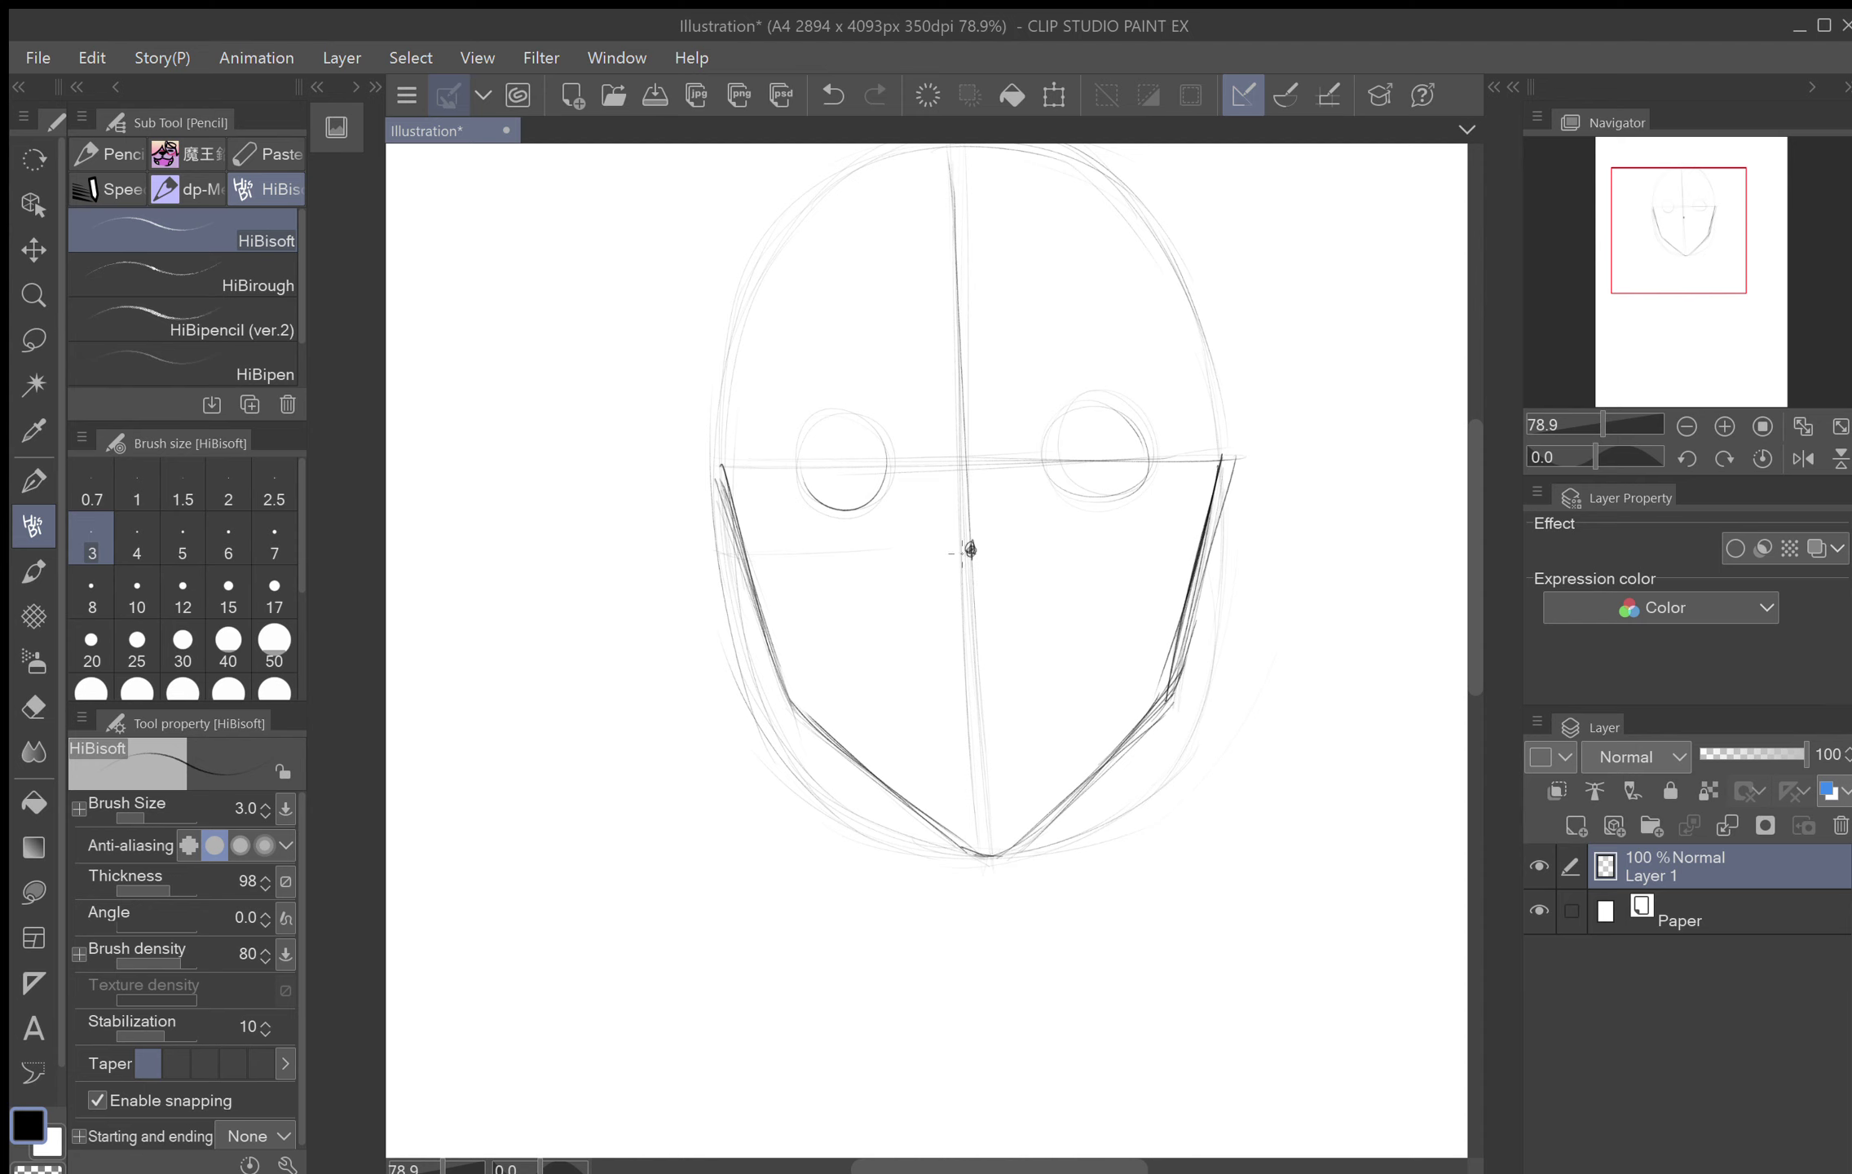
pyautogui.press('e')
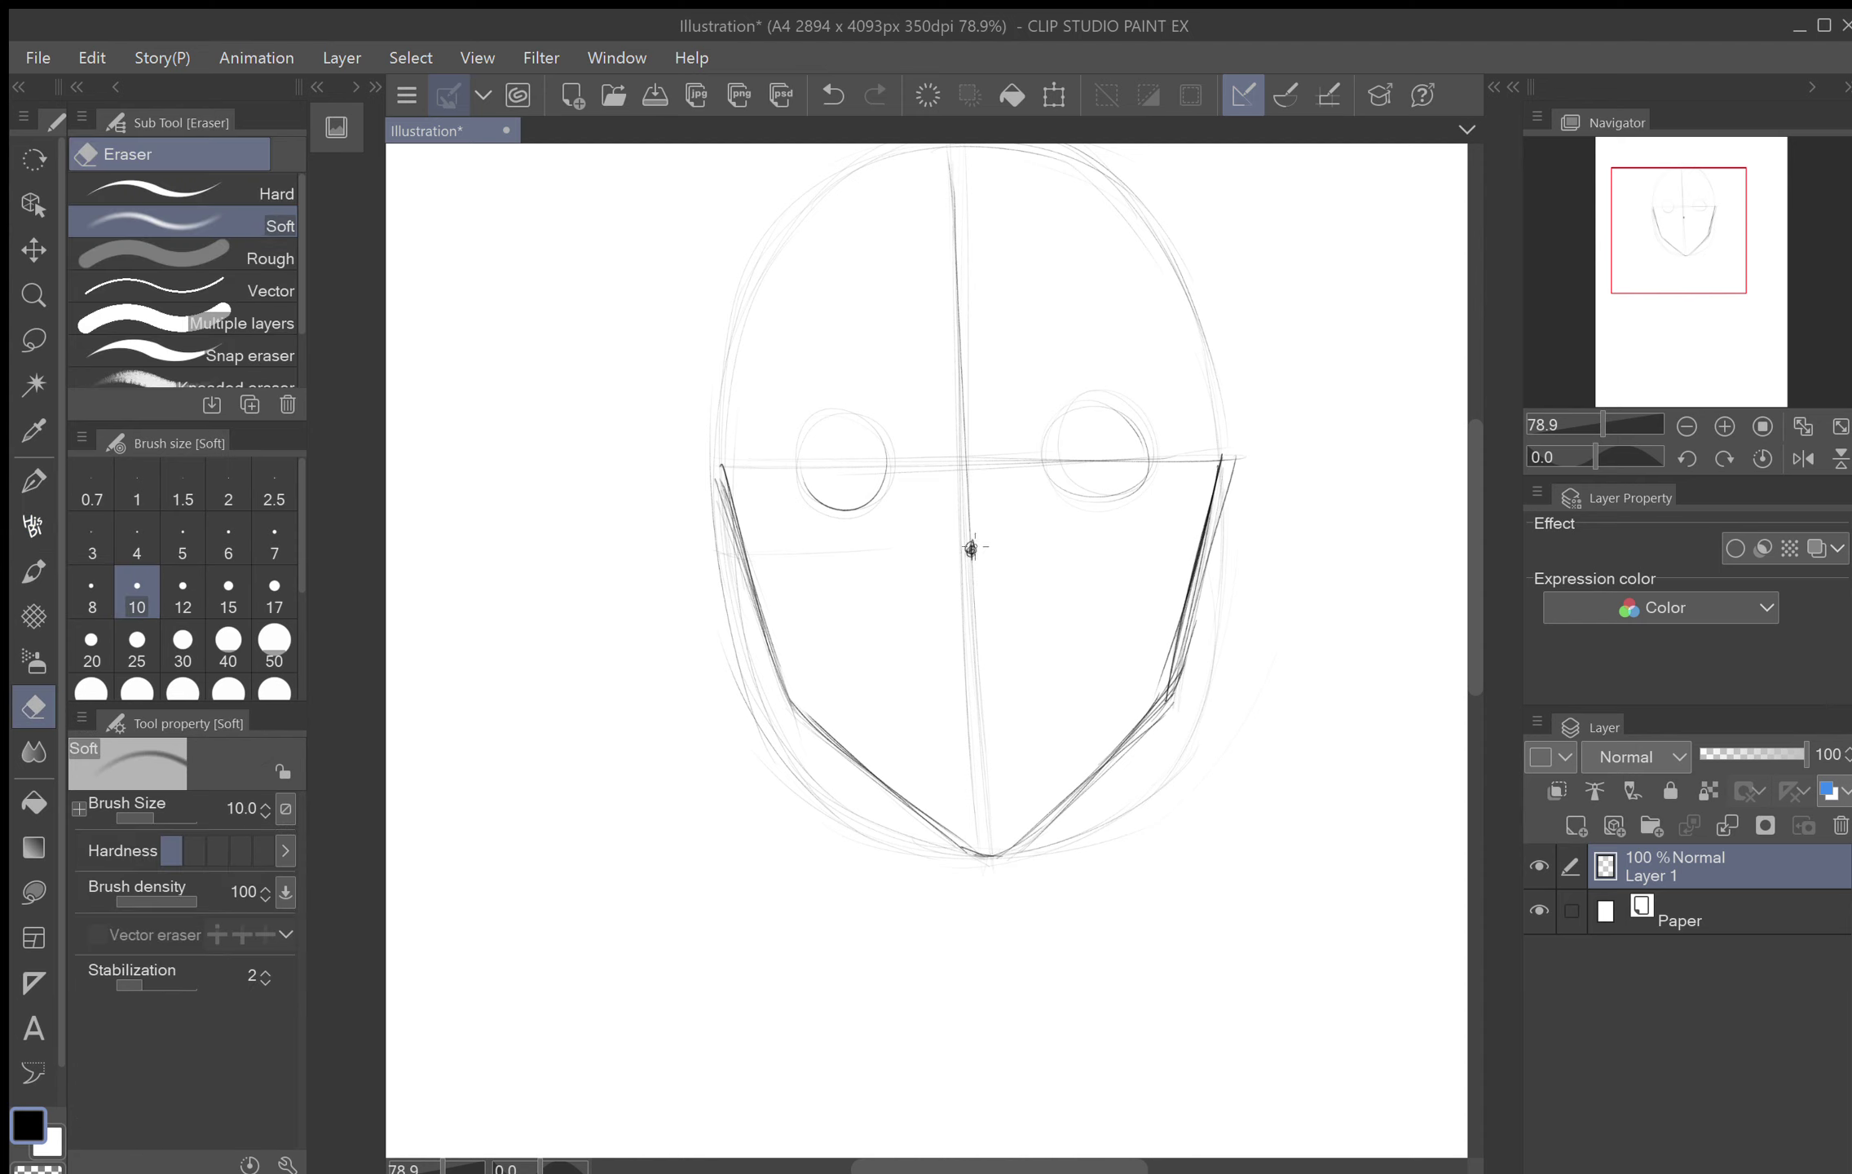
pyautogui.moveTo(970, 548); pyautogui.dragTo(968, 550)
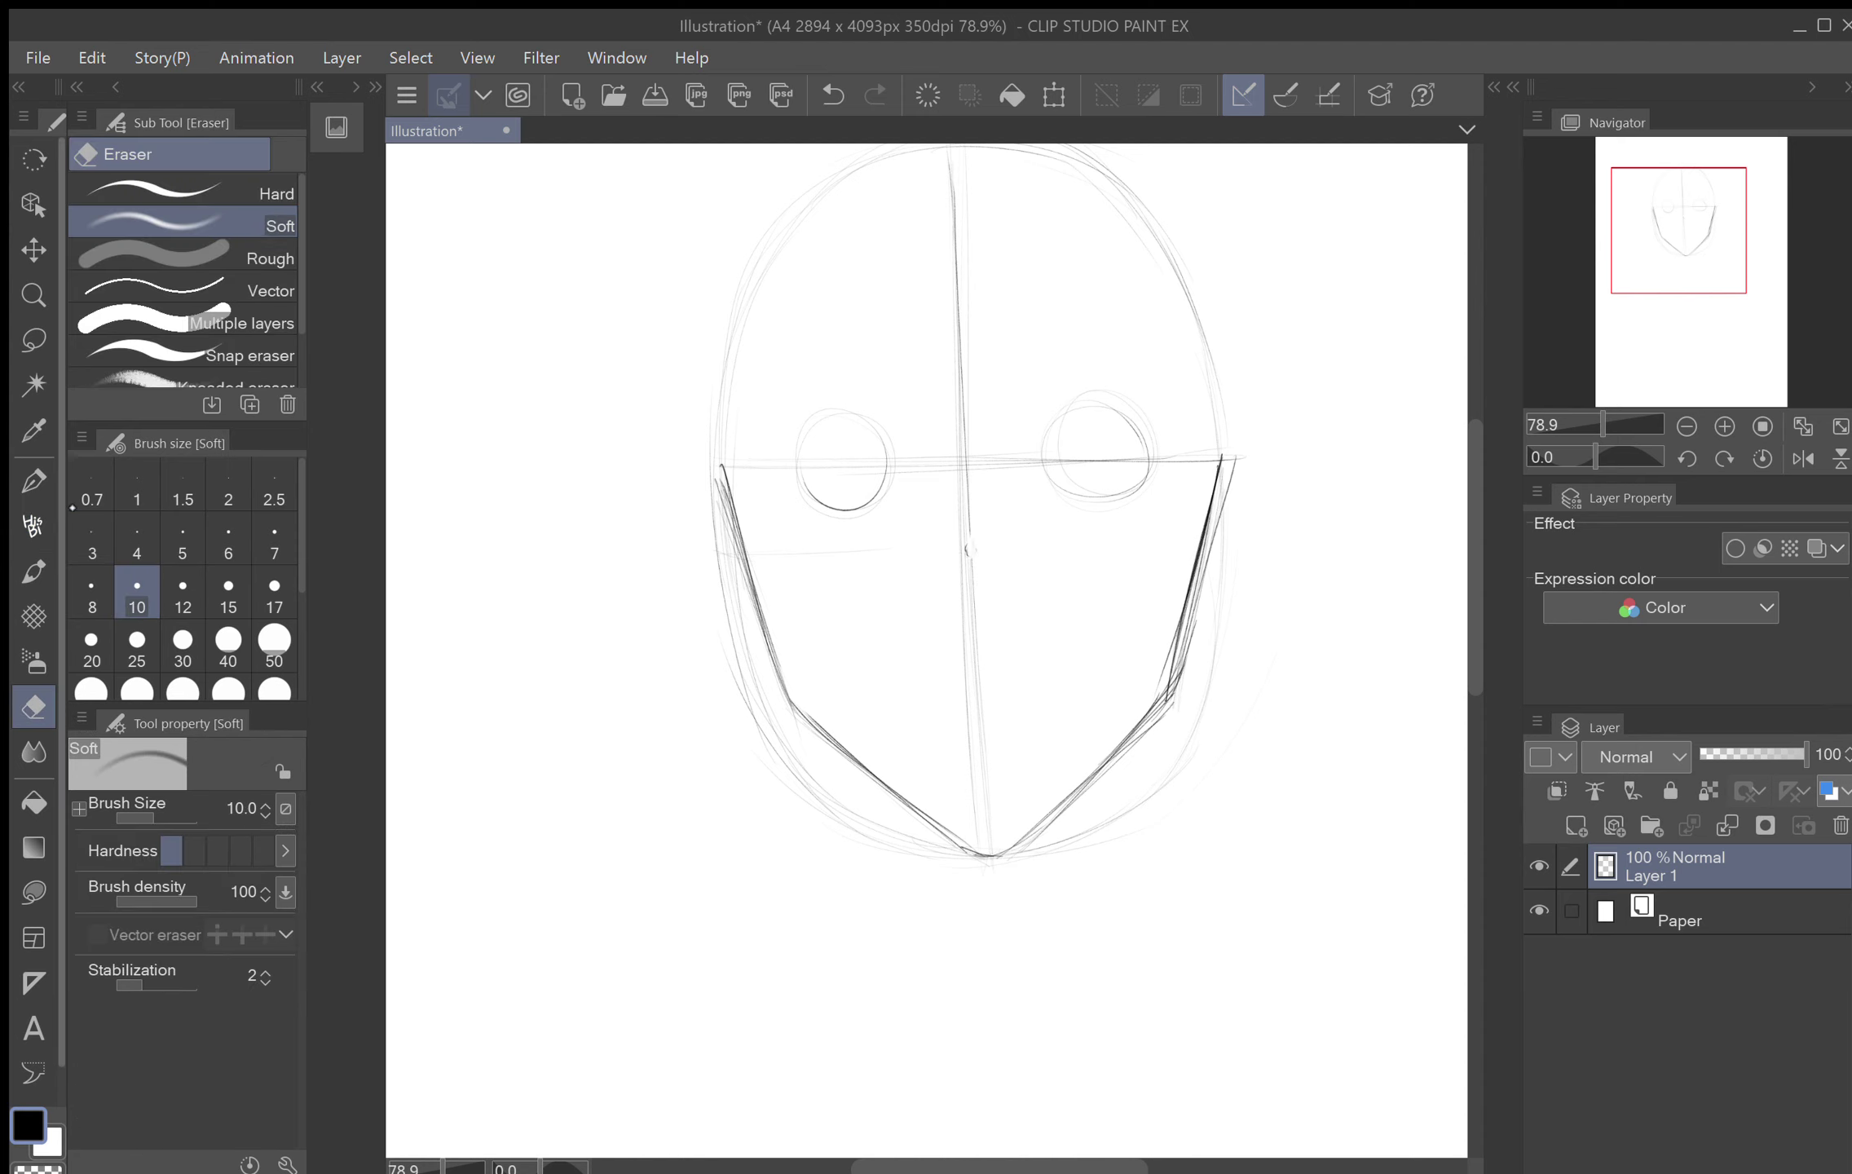
pyautogui.press('p')
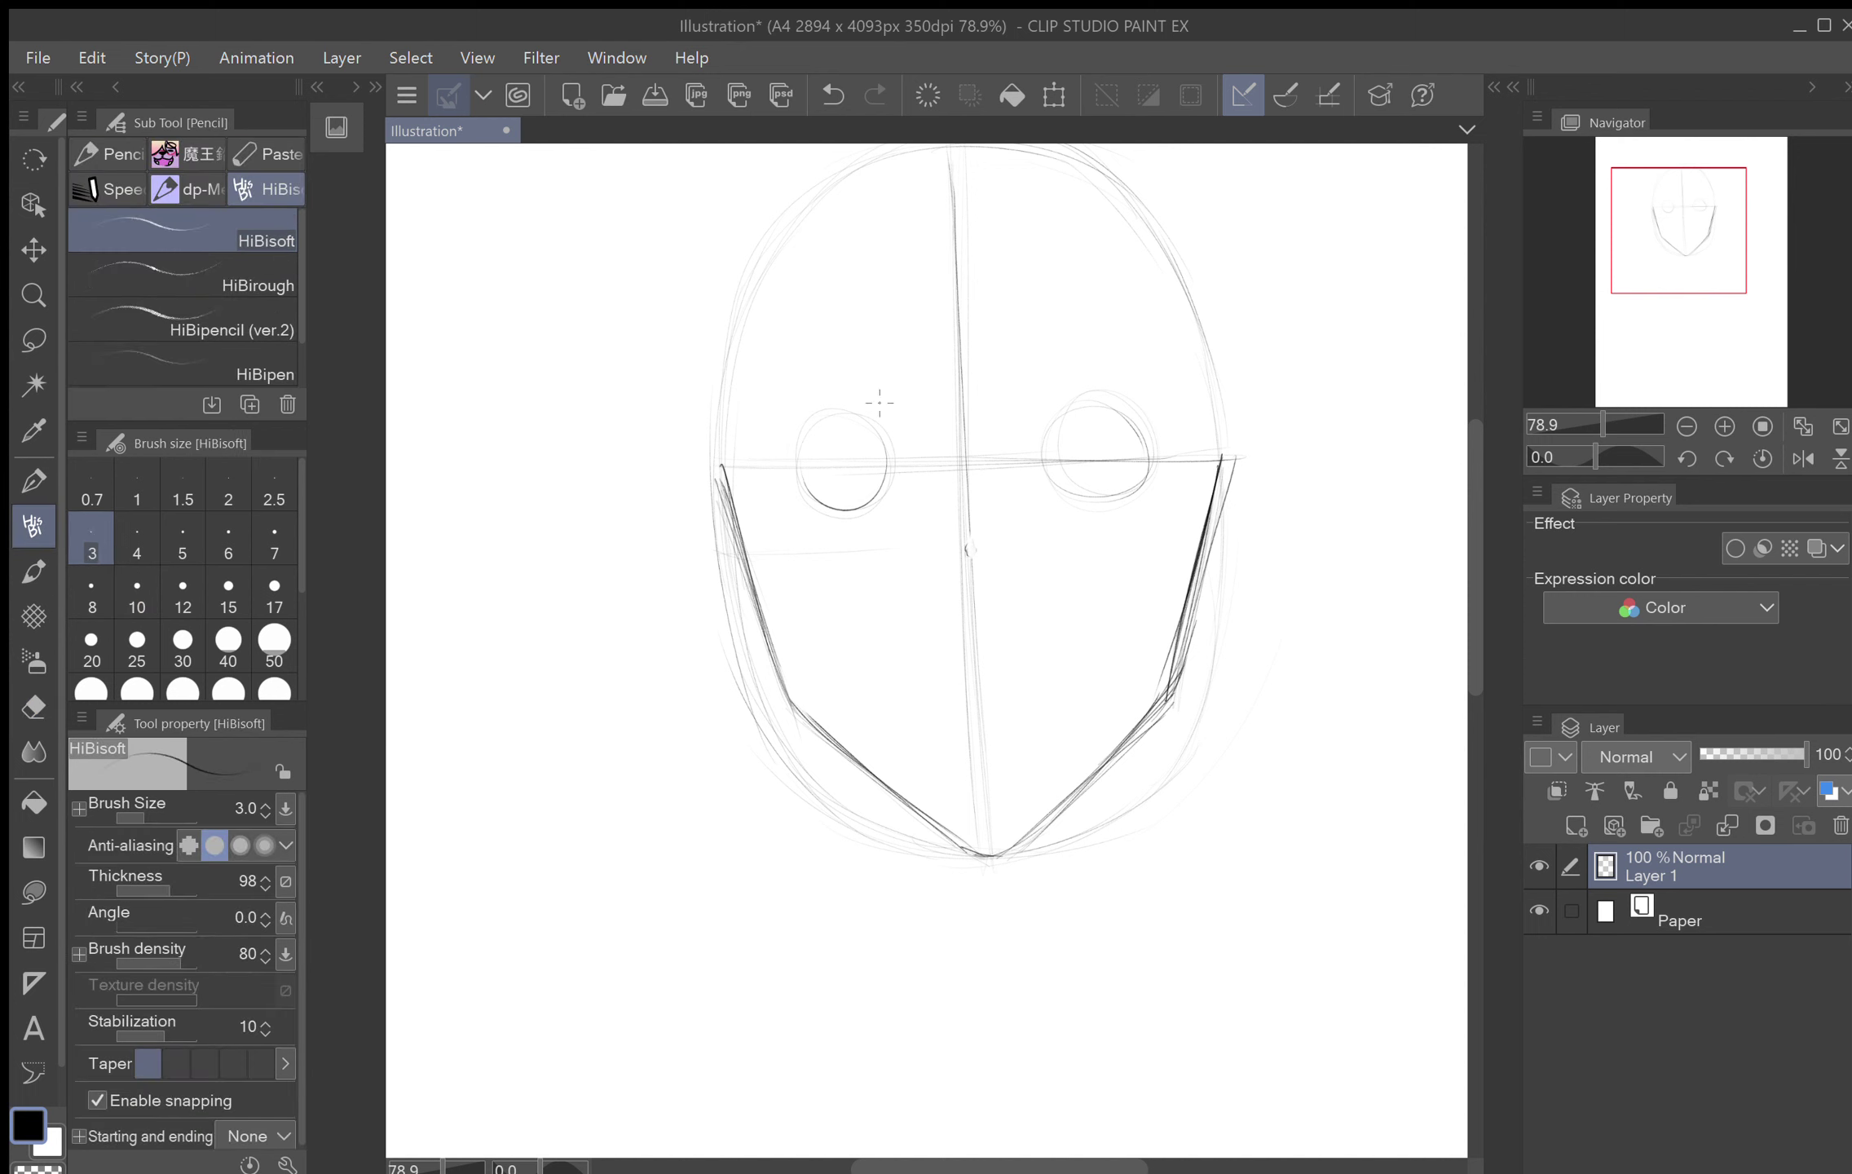
pyautogui.moveTo(974, 571); pyautogui.dragTo(972, 570)
# Step: Sketch an ear on each side of the head from the eye line downward, and round off the chin with curved strokes
pyautogui.moveTo(693, 441)
pyautogui.mouseDown()
pyautogui.moveTo(709, 579)
pyautogui.moveTo(688, 527)
pyautogui.moveTo(756, 603)
pyautogui.moveTo(699, 557)
pyautogui.moveTo(694, 440)
pyautogui.moveTo(721, 462)
pyautogui.moveTo(695, 442)
pyautogui.moveTo(681, 519)
pyautogui.mouseUp()
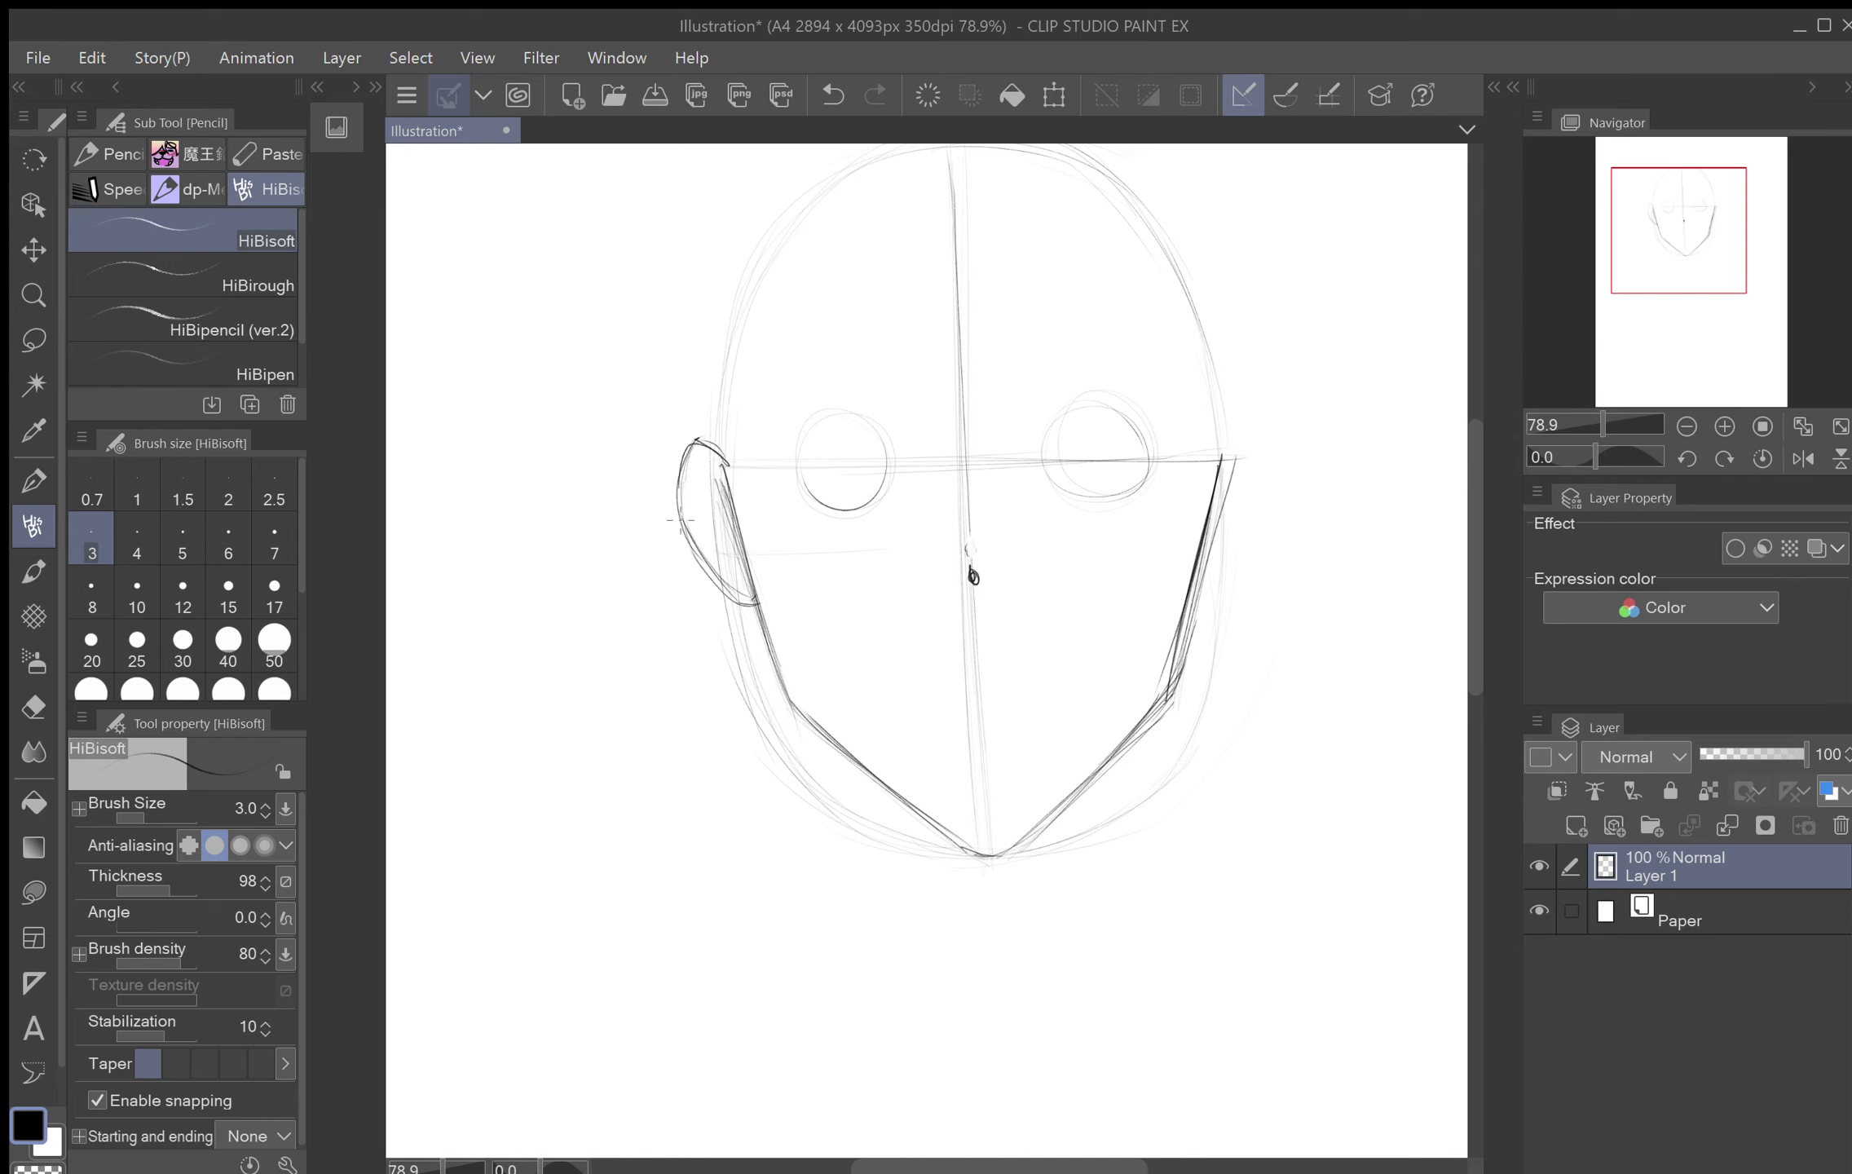
pyautogui.moveTo(1200, 600)
pyautogui.mouseDown()
pyautogui.moveTo(1273, 476)
pyautogui.moveTo(1246, 429)
pyautogui.moveTo(1224, 440)
pyautogui.moveTo(1258, 437)
pyautogui.moveTo(1256, 521)
pyautogui.moveTo(1204, 602)
pyautogui.mouseUp()
pyautogui.moveTo(881, 783)
pyautogui.mouseDown()
pyautogui.moveTo(990, 838)
pyautogui.moveTo(1097, 771)
pyautogui.moveTo(987, 868)
pyautogui.moveTo(984, 837)
pyautogui.moveTo(836, 724)
pyautogui.mouseUp()
pyautogui.click(832, 95)
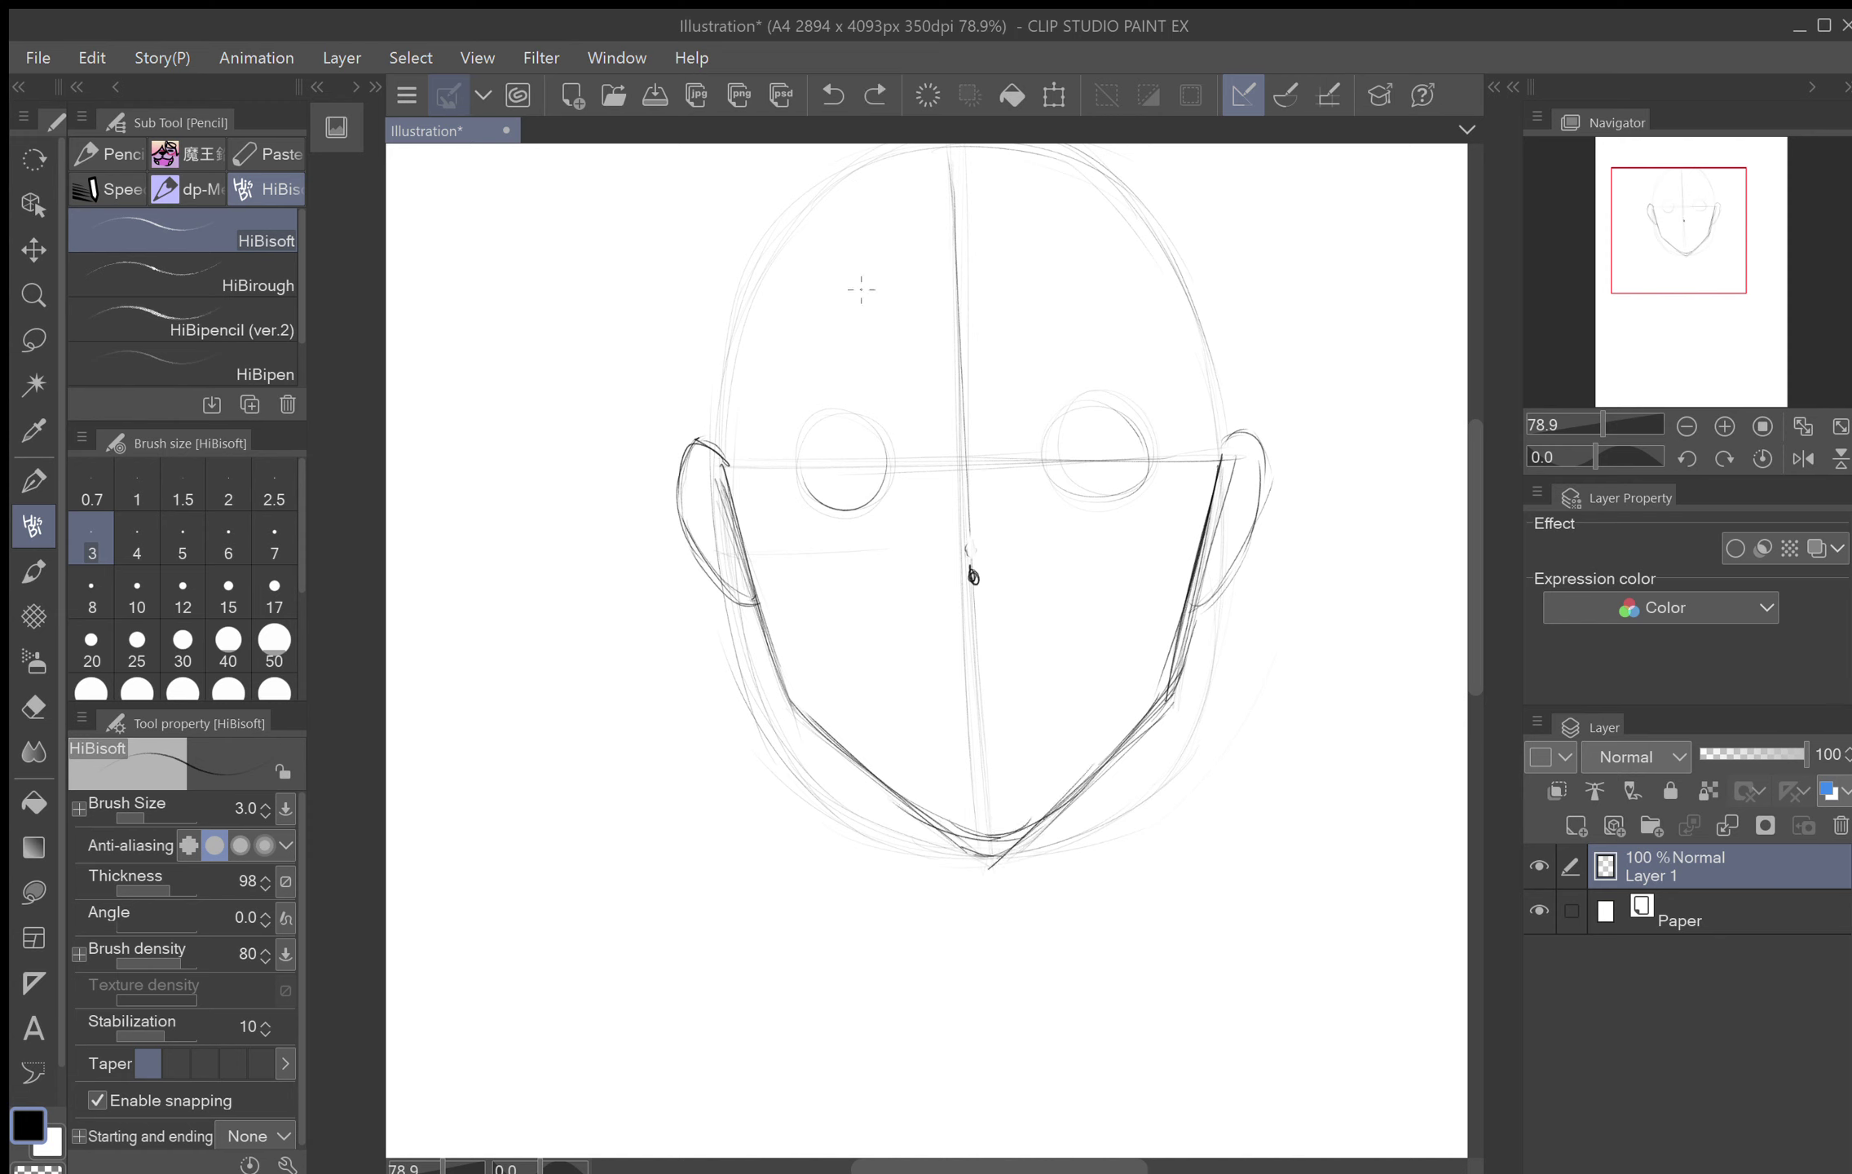
pyautogui.moveTo(966, 836)
pyautogui.mouseDown()
pyautogui.moveTo(1024, 831)
pyautogui.moveTo(1100, 768)
pyautogui.mouseUp()
# Step: Sketch two near-vertical neck lines down from the jaw and reinforce the outline of the ear on the viewer's right
pyautogui.moveTo(856, 777); pyautogui.dragTo(861, 978)
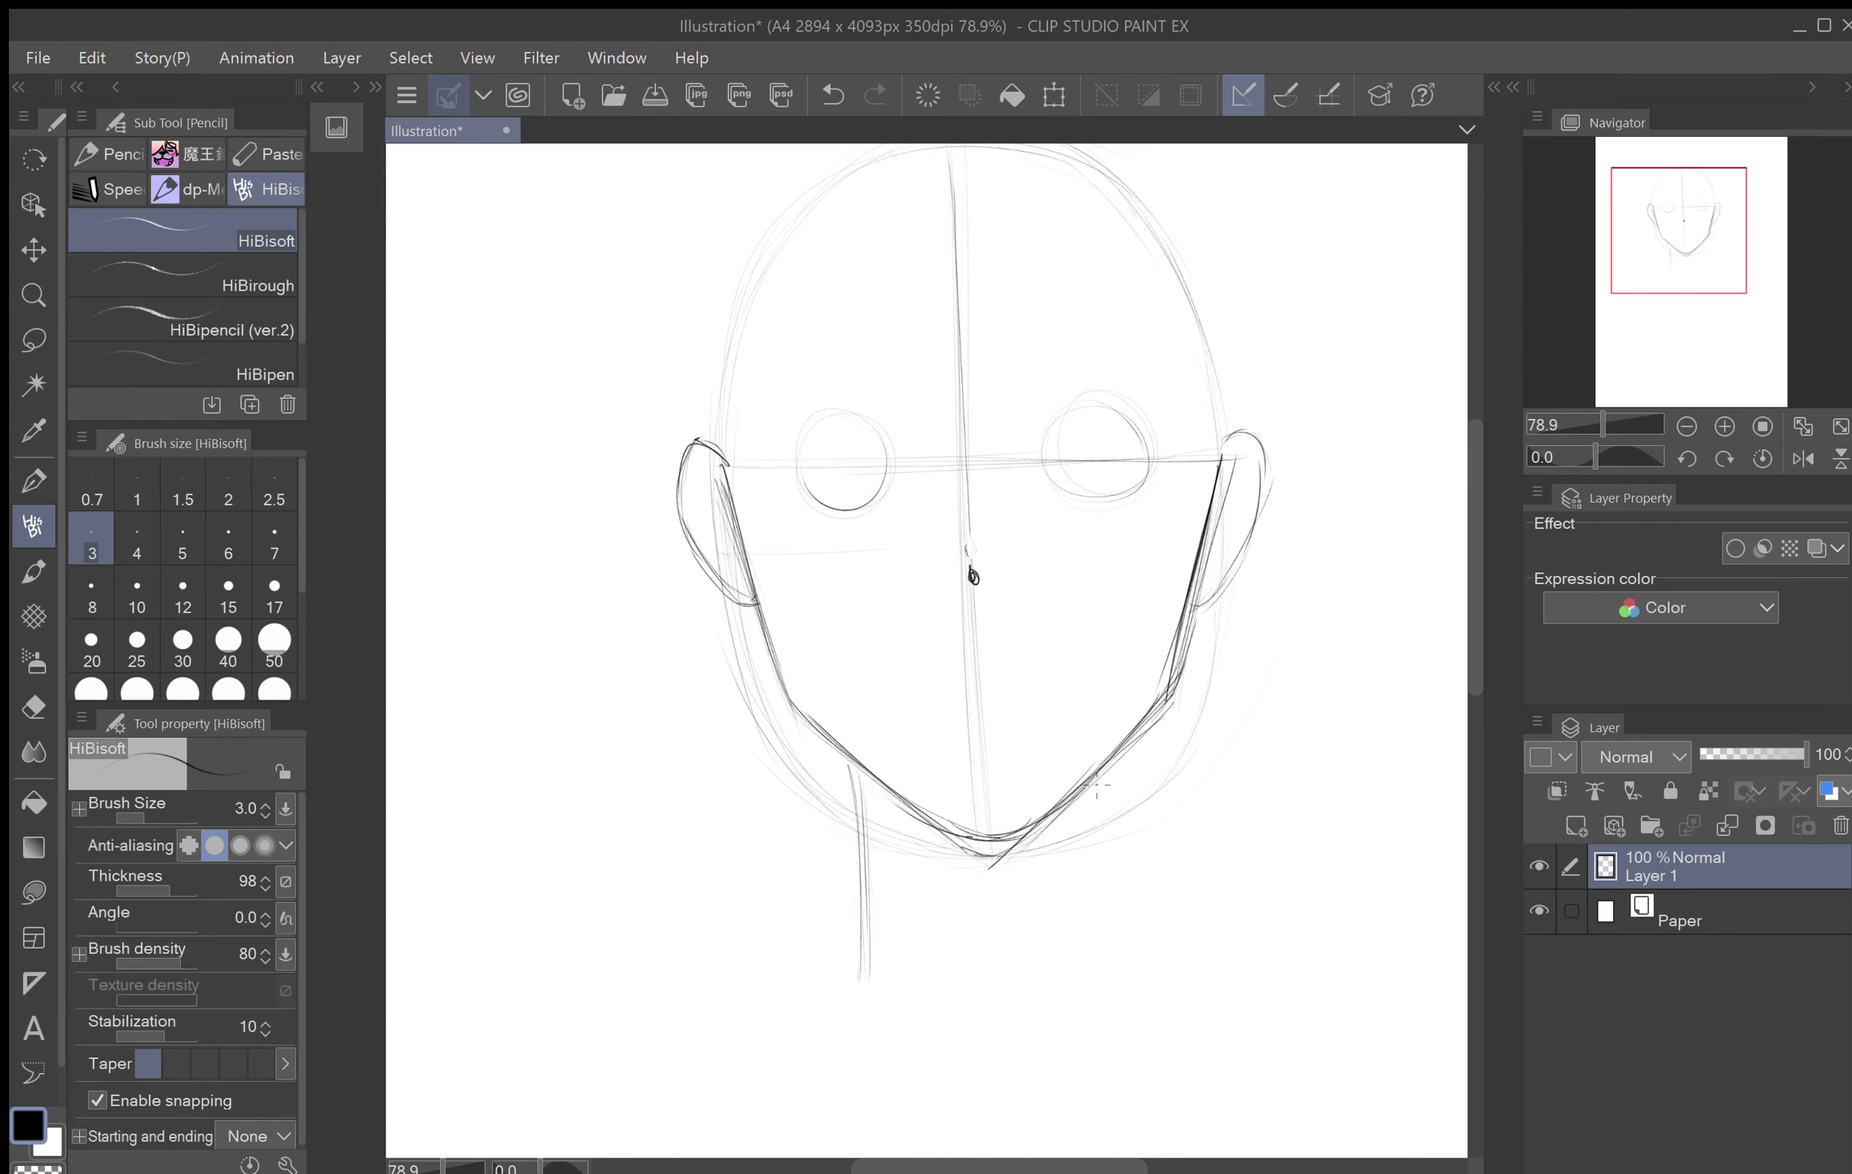
pyautogui.moveTo(1096, 772); pyautogui.dragTo(1102, 954)
pyautogui.moveTo(1114, 761); pyautogui.dragTo(1100, 896)
pyautogui.moveTo(1258, 513); pyautogui.dragTo(1249, 439)
# Step: Remove the rounded nose mark with the soft eraser and draw a smaller angled nose mark a little lower
pyautogui.press('e')
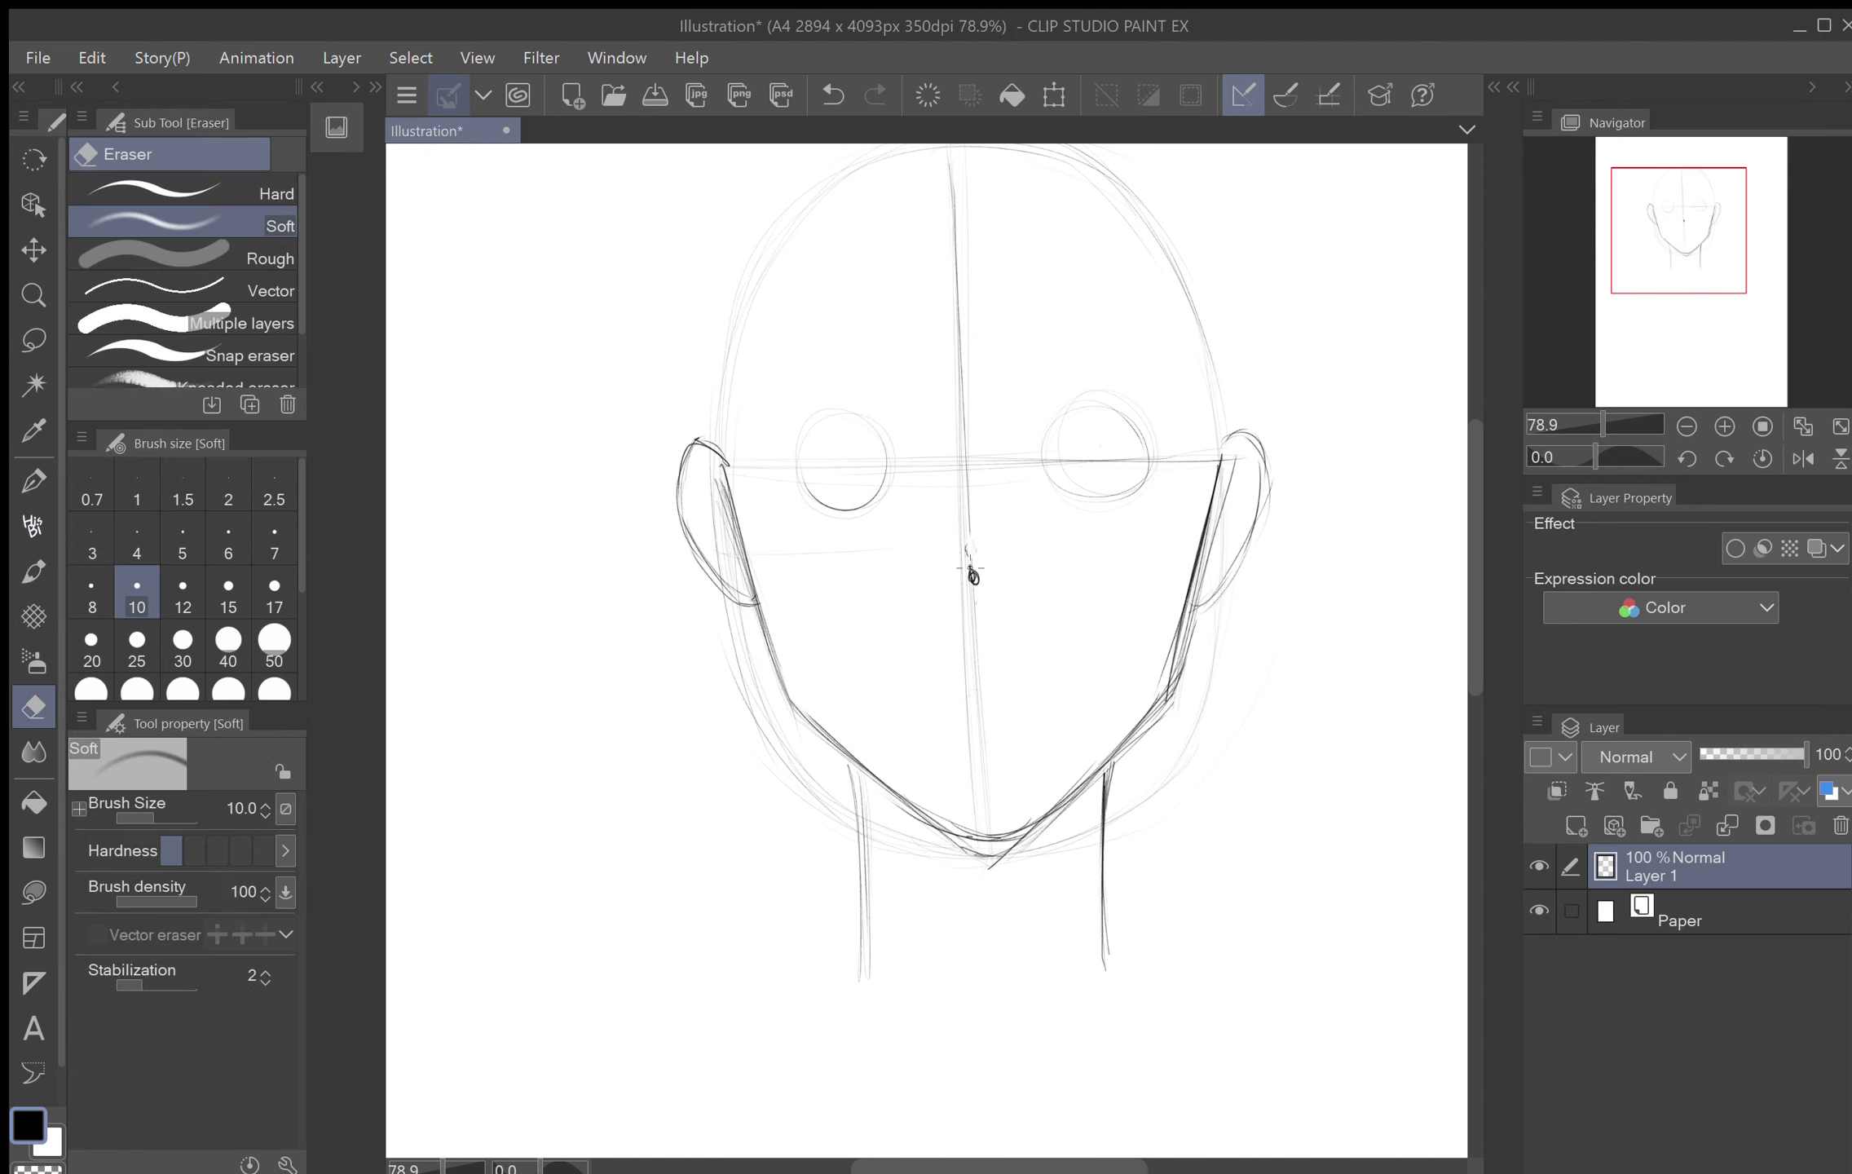
pyautogui.moveTo(970, 568); pyautogui.dragTo(970, 566)
pyautogui.click(32, 526)
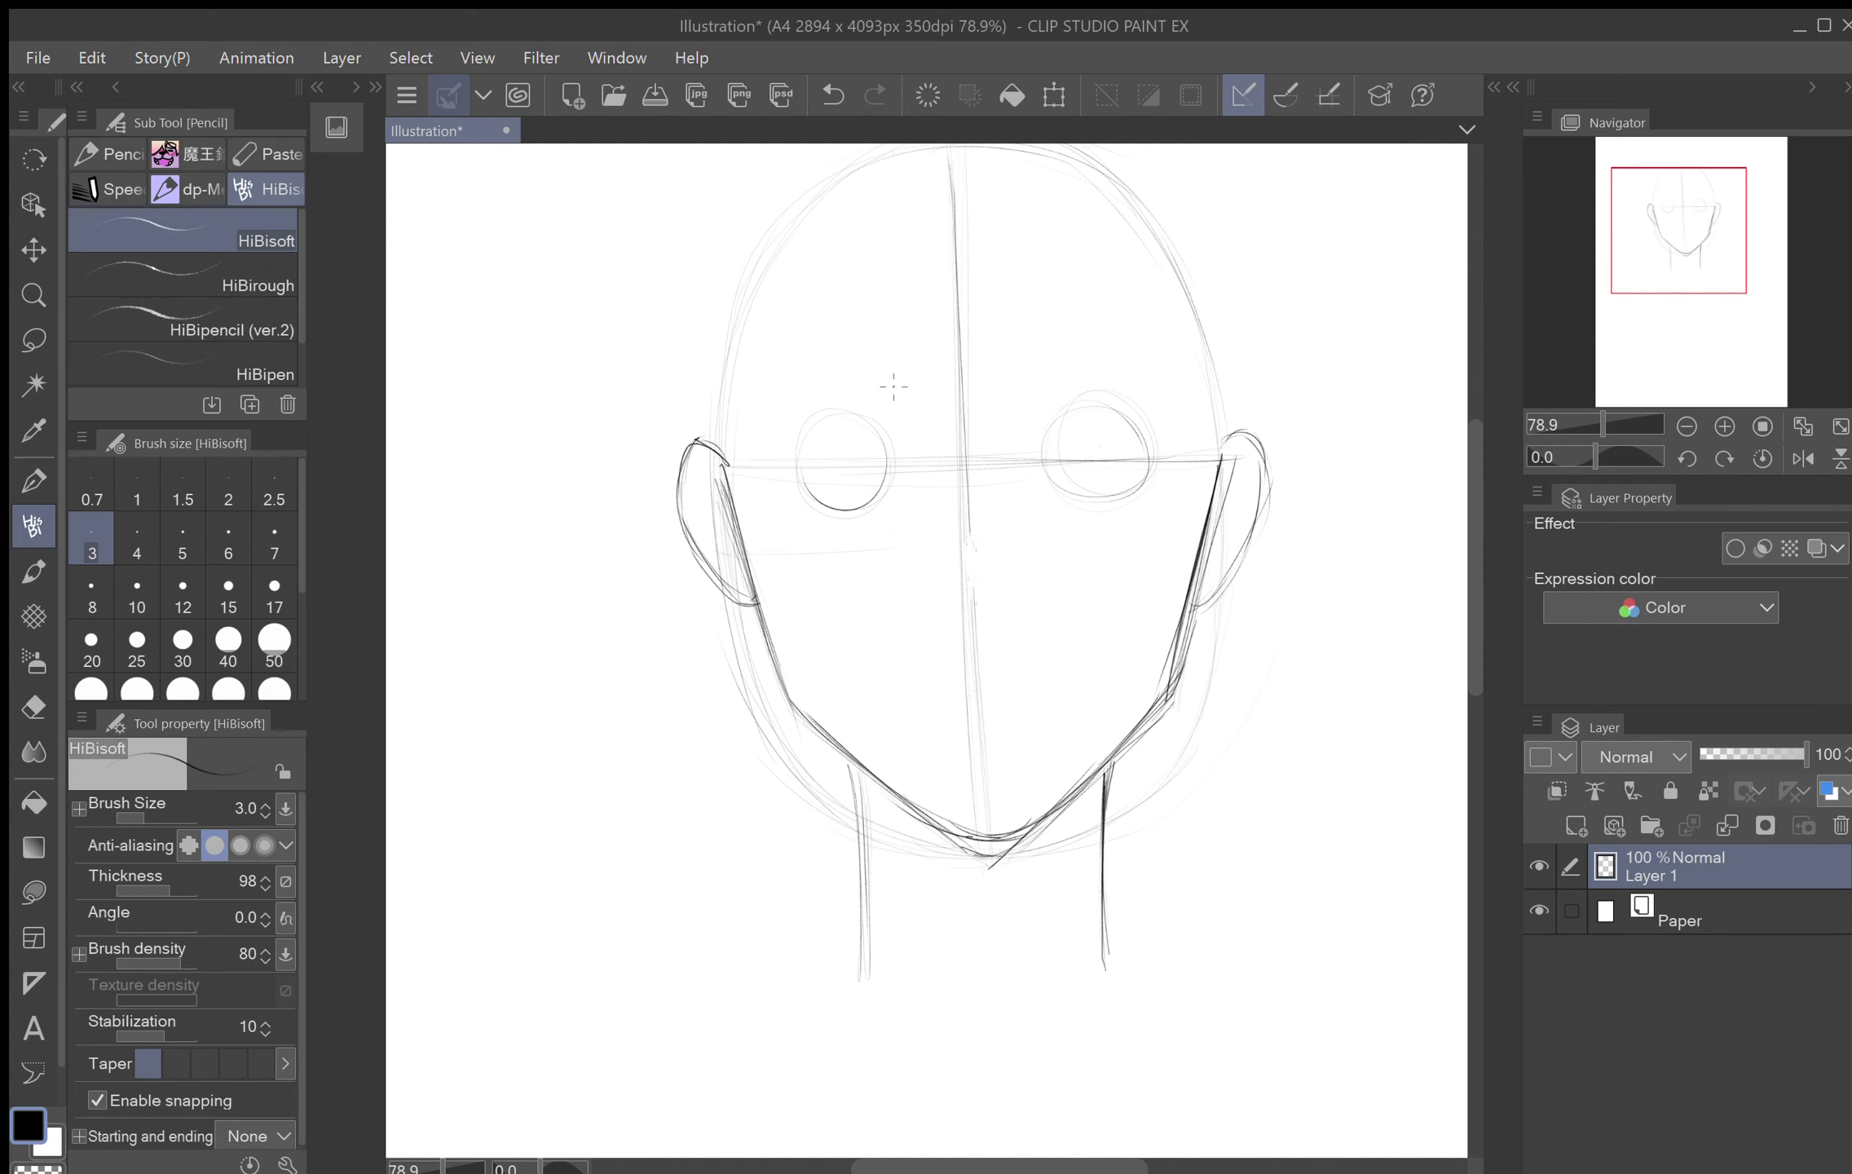
pyautogui.moveTo(965, 547); pyautogui.dragTo(972, 586)
# Step: Try a slanted mouth line beneath the nose on the rotated canvas, reset the rotation and undo the line
pyautogui.moveTo(1054, 485); pyautogui.dragTo(858, 611)
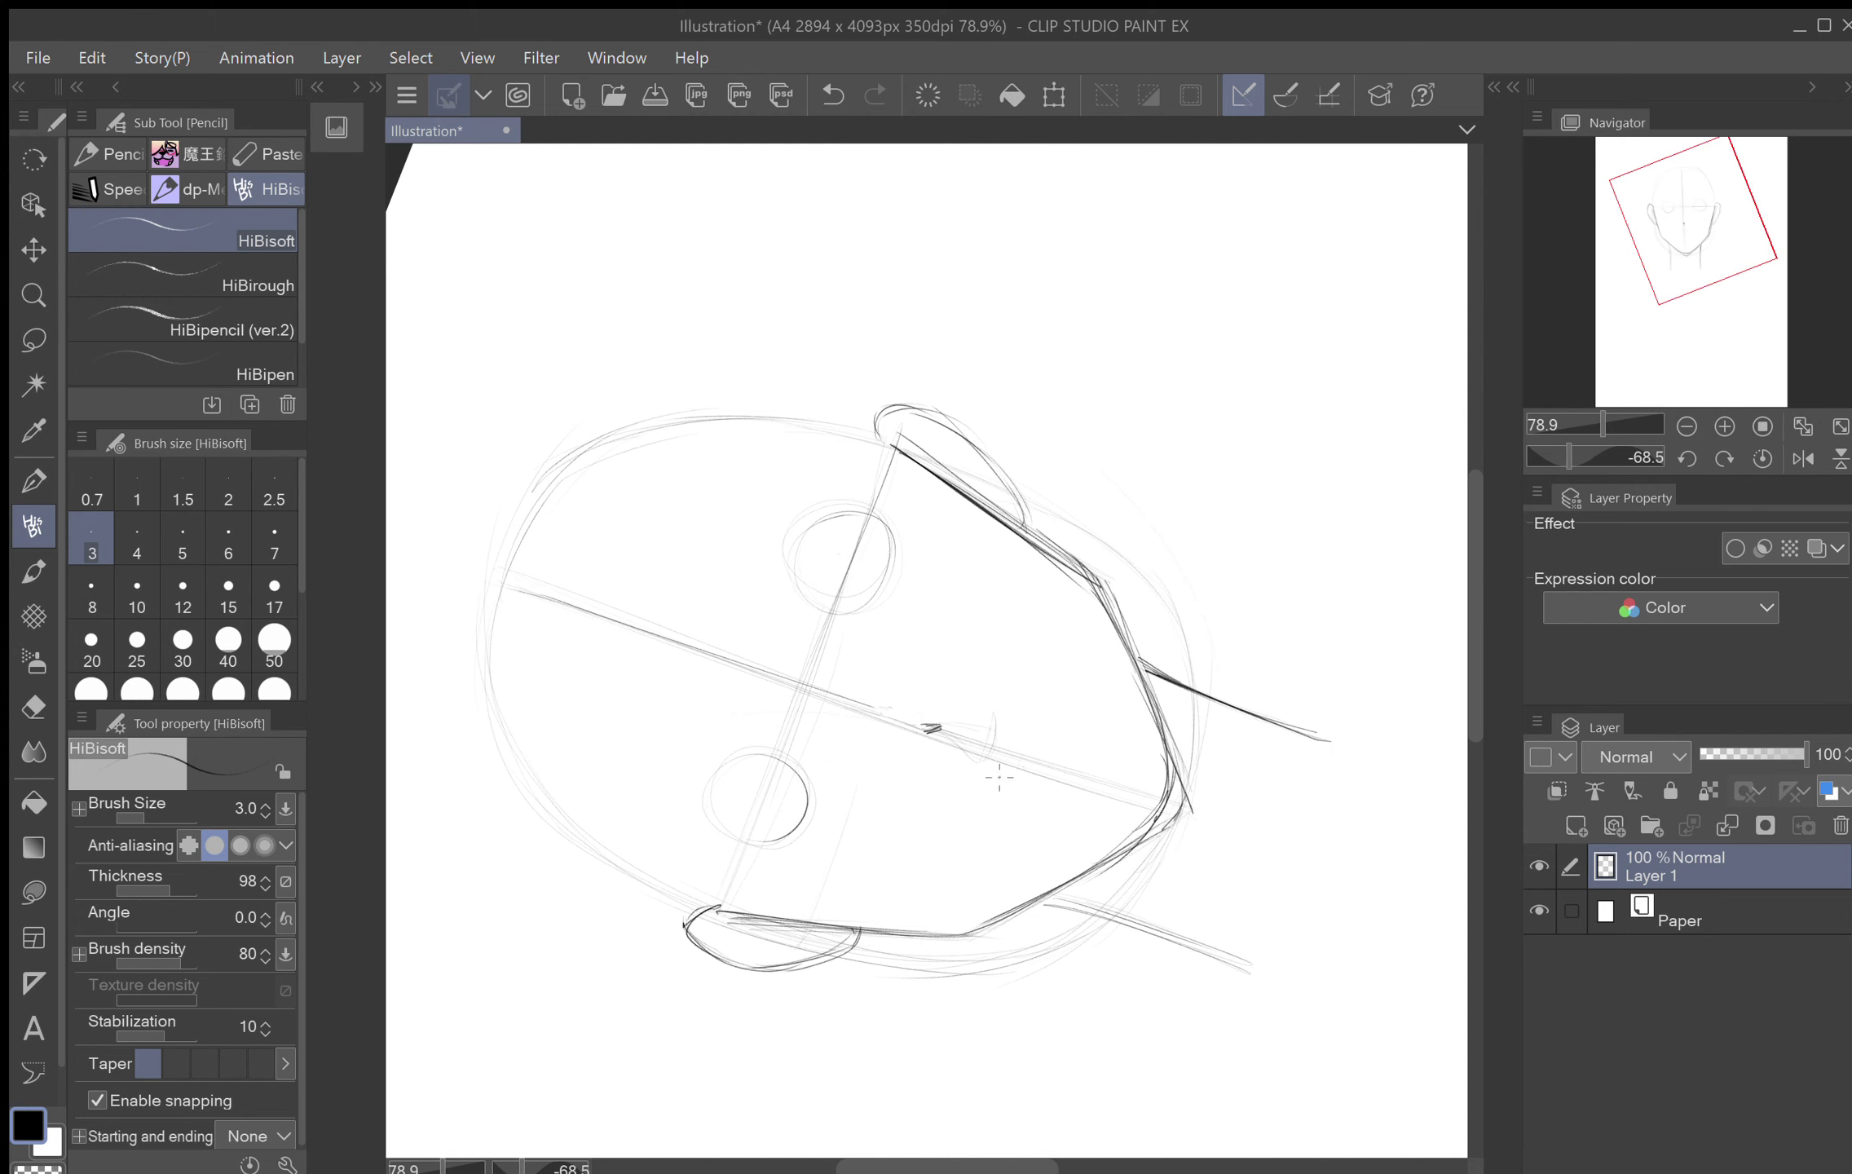
pyautogui.moveTo(1020, 708)
pyautogui.mouseDown()
pyautogui.moveTo(988, 812)
pyautogui.moveTo(1007, 693)
pyautogui.mouseUp()
pyautogui.hotkey('ctrl', '@')
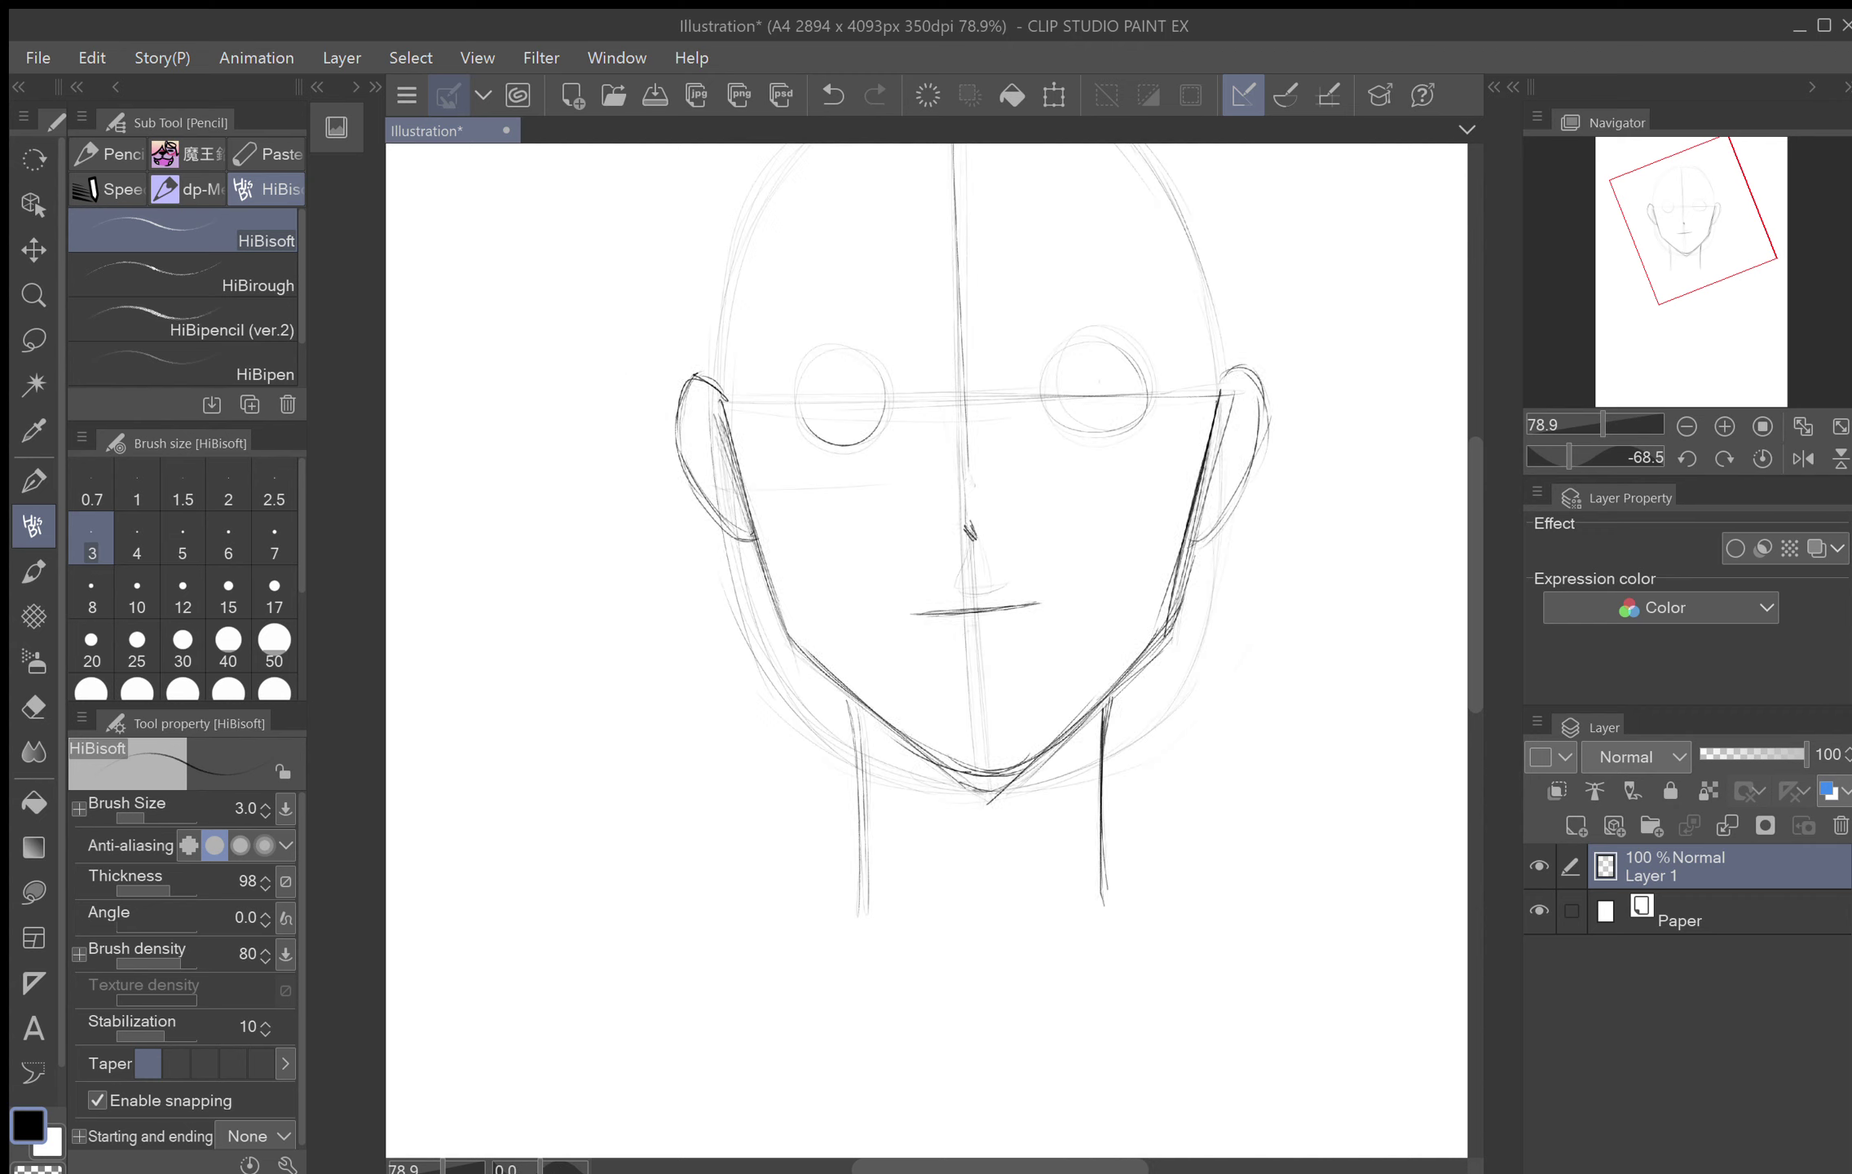
pyautogui.hotkey('ctrl', 'z')
pyautogui.hotkey('ctrl', 'z')
pyautogui.hotkey('ctrl', 'z')
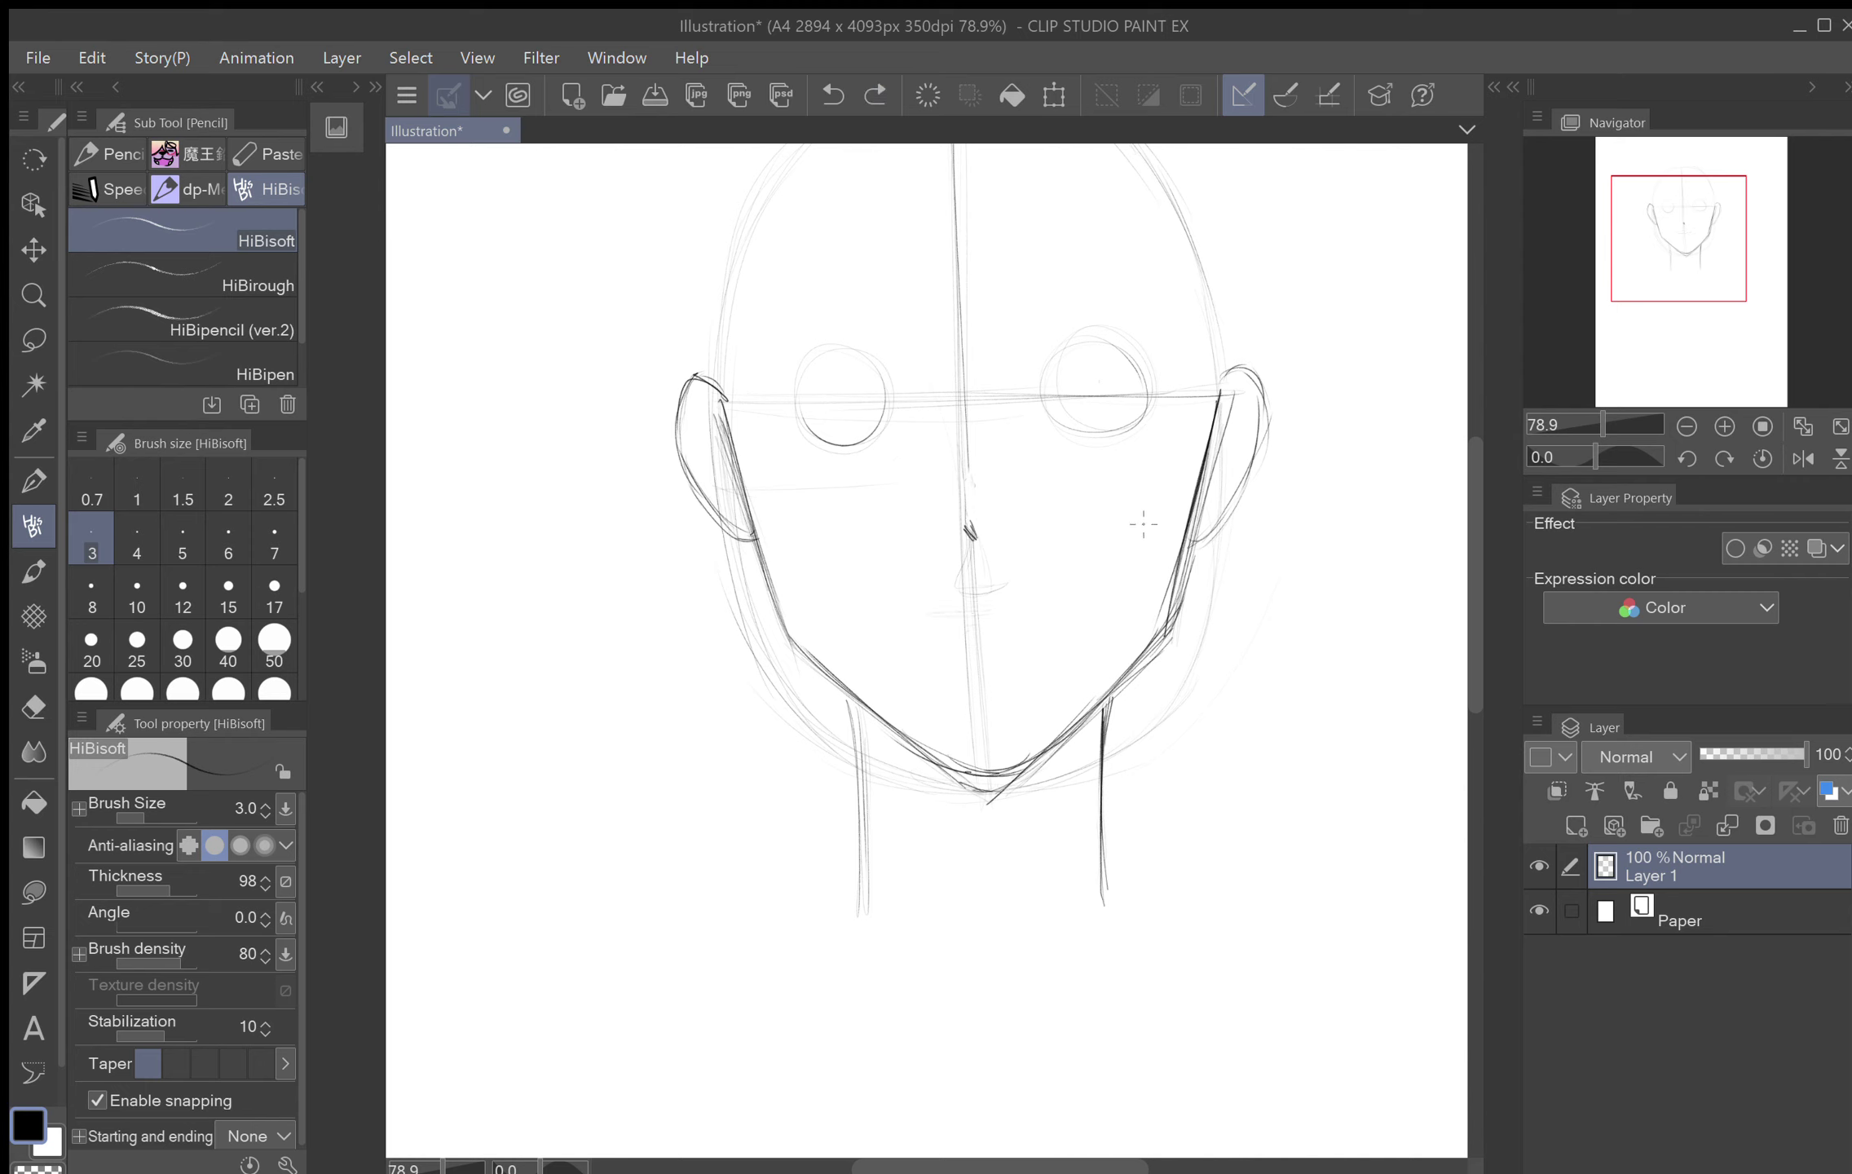
# Step: Draw the mouth below the nose as a nearly straight line with a curved upper lip, rotating the canvas for the strokes and resetting it
pyautogui.moveTo(1151, 481)
pyautogui.mouseDown()
pyautogui.moveTo(1064, 475)
pyautogui.moveTo(965, 531)
pyautogui.mouseUp()
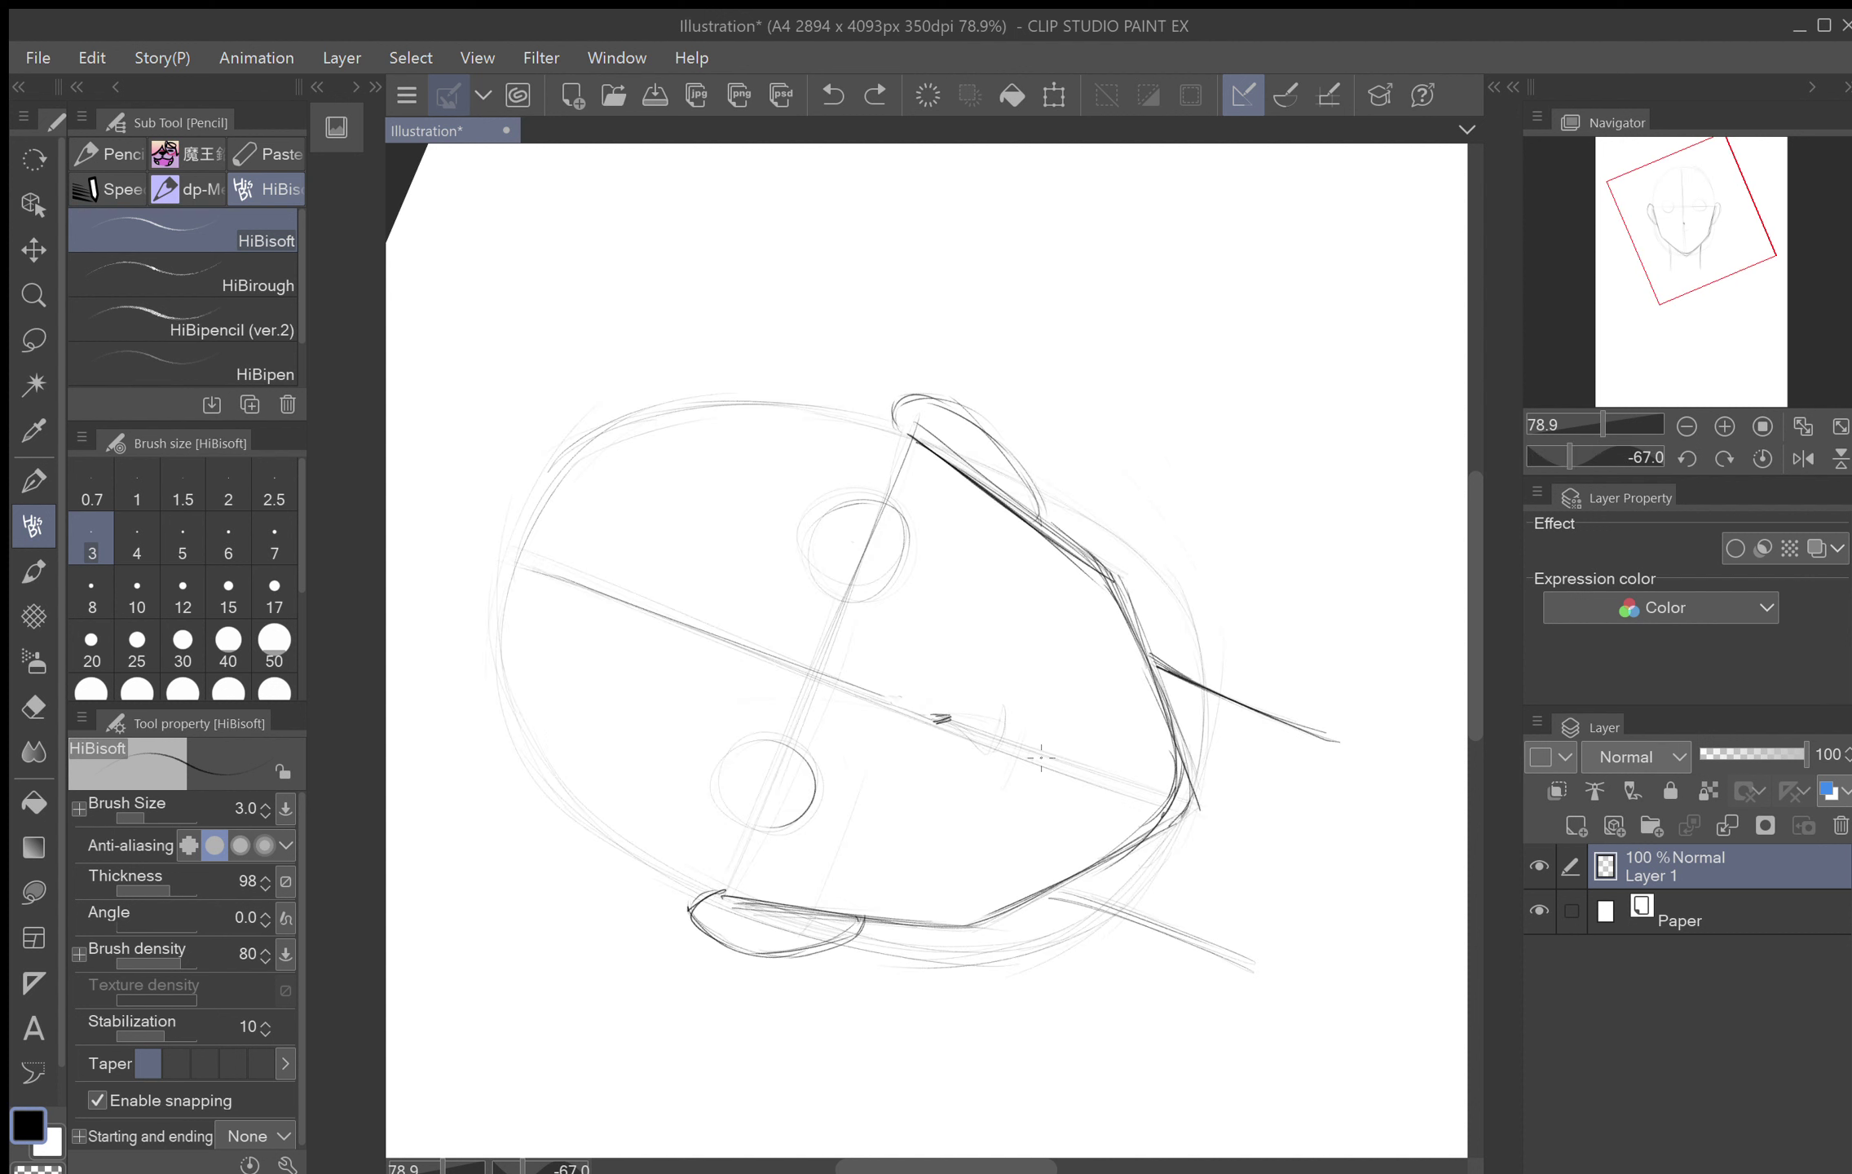
pyautogui.moveTo(1015, 795); pyautogui.dragTo(1045, 699)
pyautogui.moveTo(1009, 801)
pyautogui.mouseDown()
pyautogui.moveTo(997, 756)
pyautogui.moveTo(1044, 693)
pyautogui.moveTo(1008, 720)
pyautogui.moveTo(1010, 800)
pyautogui.moveTo(1048, 702)
pyautogui.mouseUp()
pyautogui.moveTo(1018, 594); pyautogui.dragTo(1126, 509)
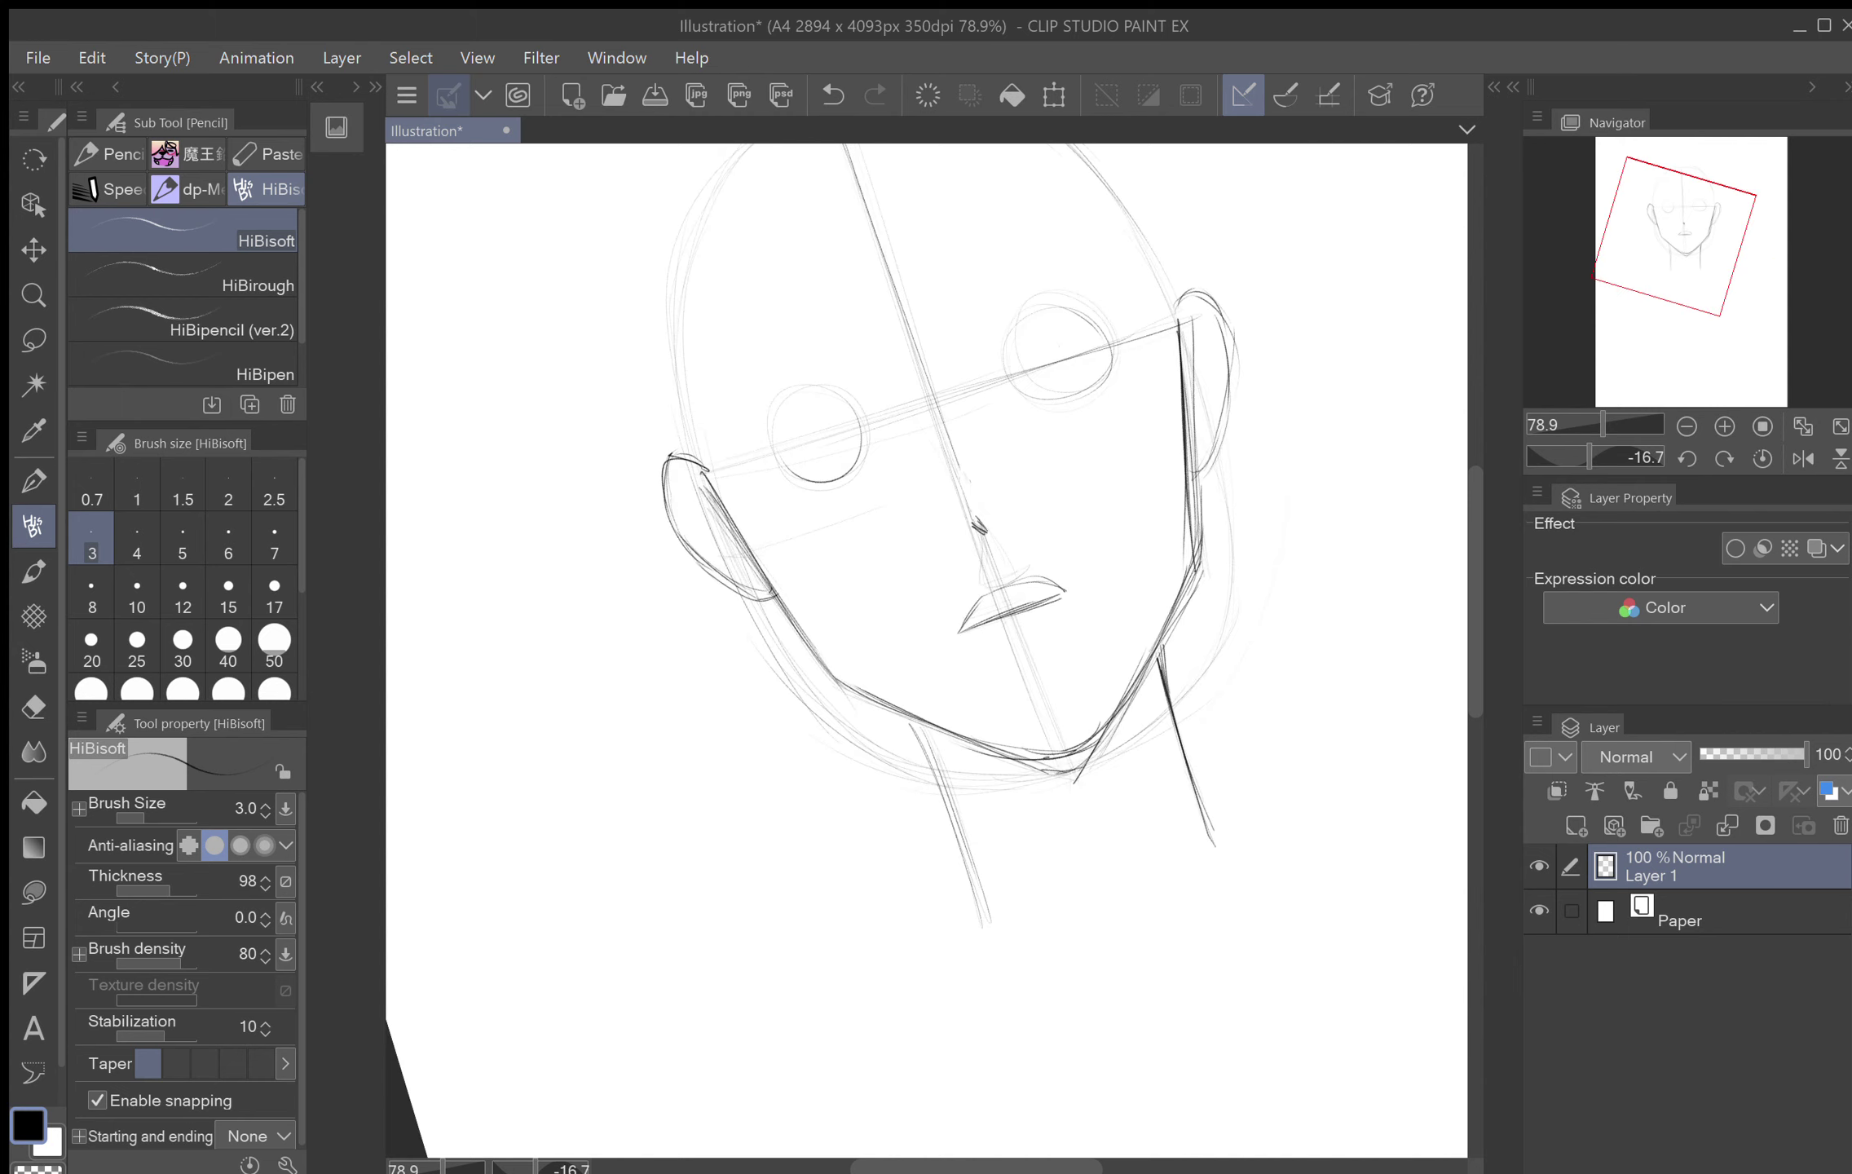
pyautogui.hotkey('ctrl', '@')
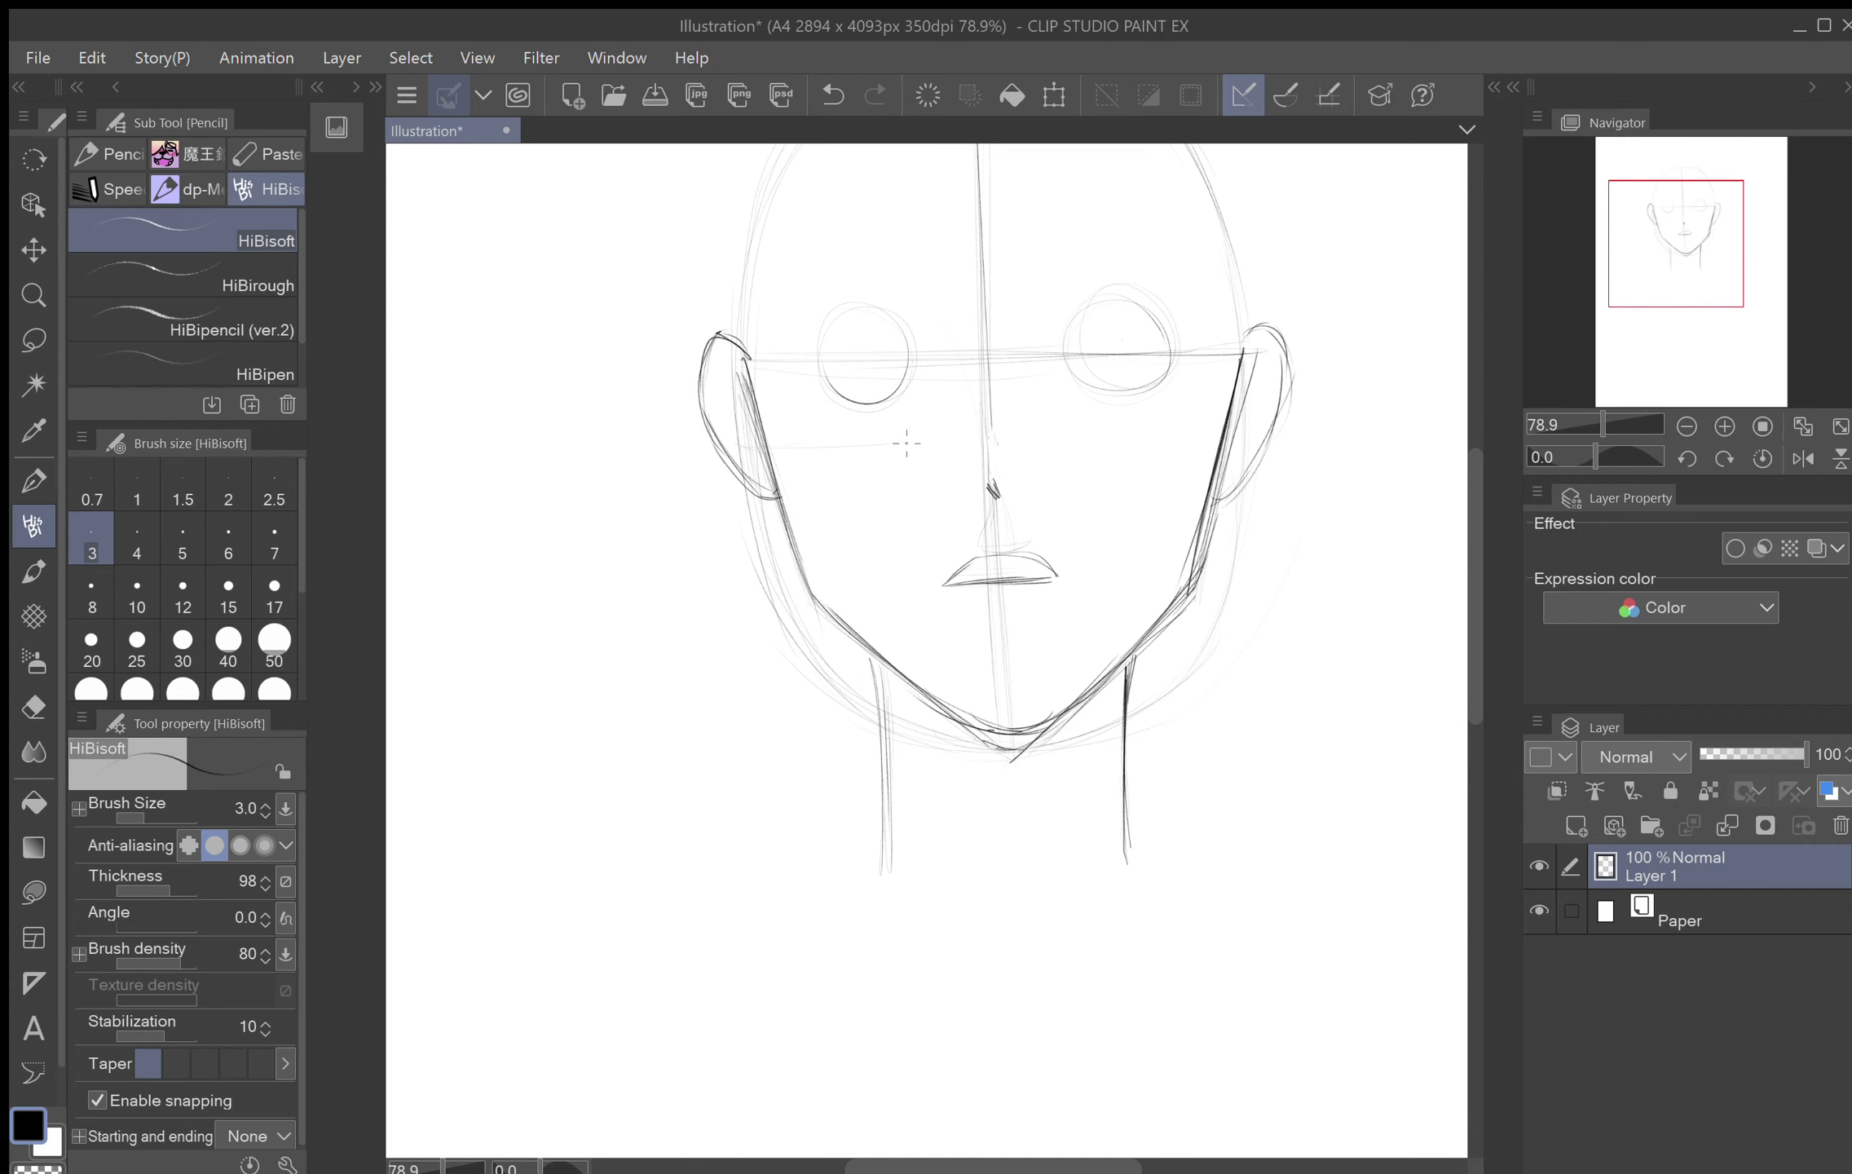
# Step: Darken both neck lines and retrace the jawline from the ears down to the chin
pyautogui.moveTo(1055, 419); pyautogui.dragTo(1072, 561)
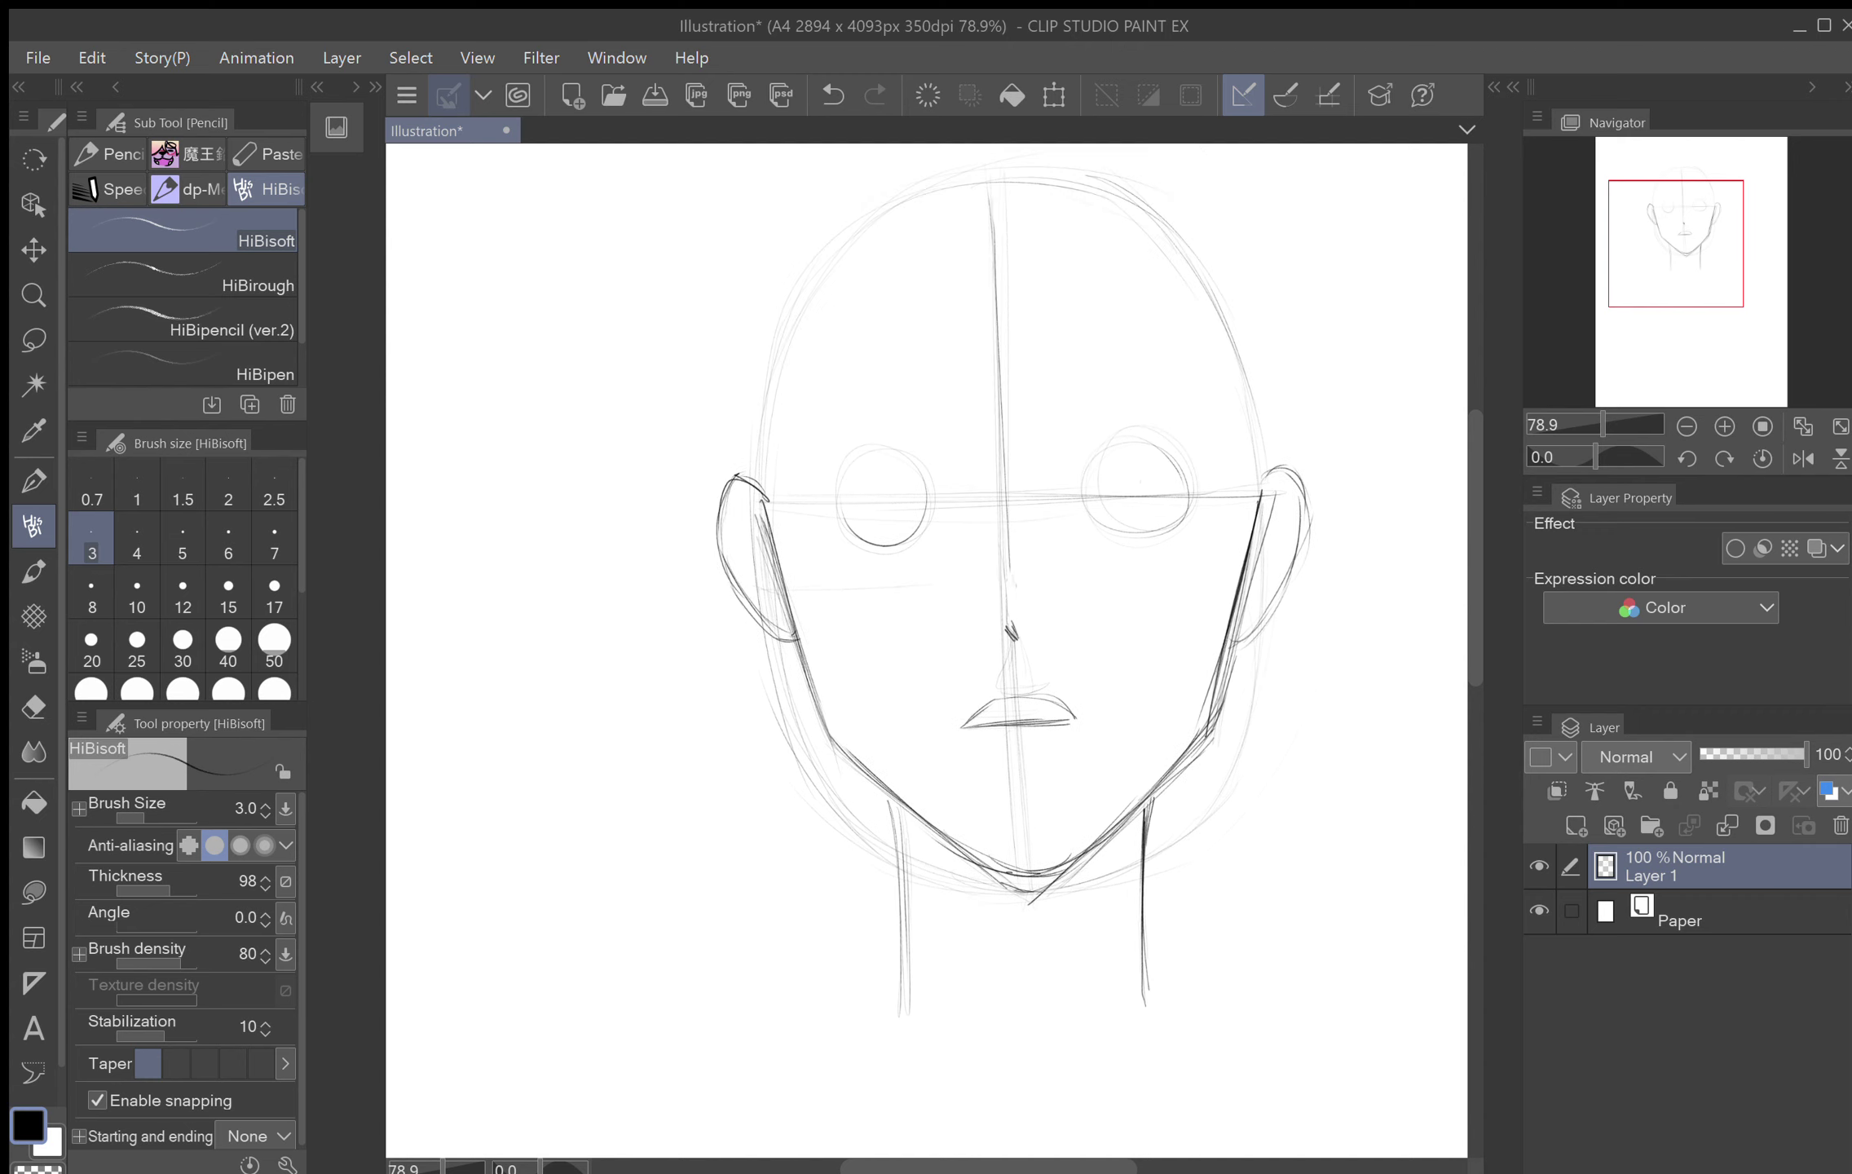
pyautogui.moveTo(1151, 803); pyautogui.dragTo(1147, 1010)
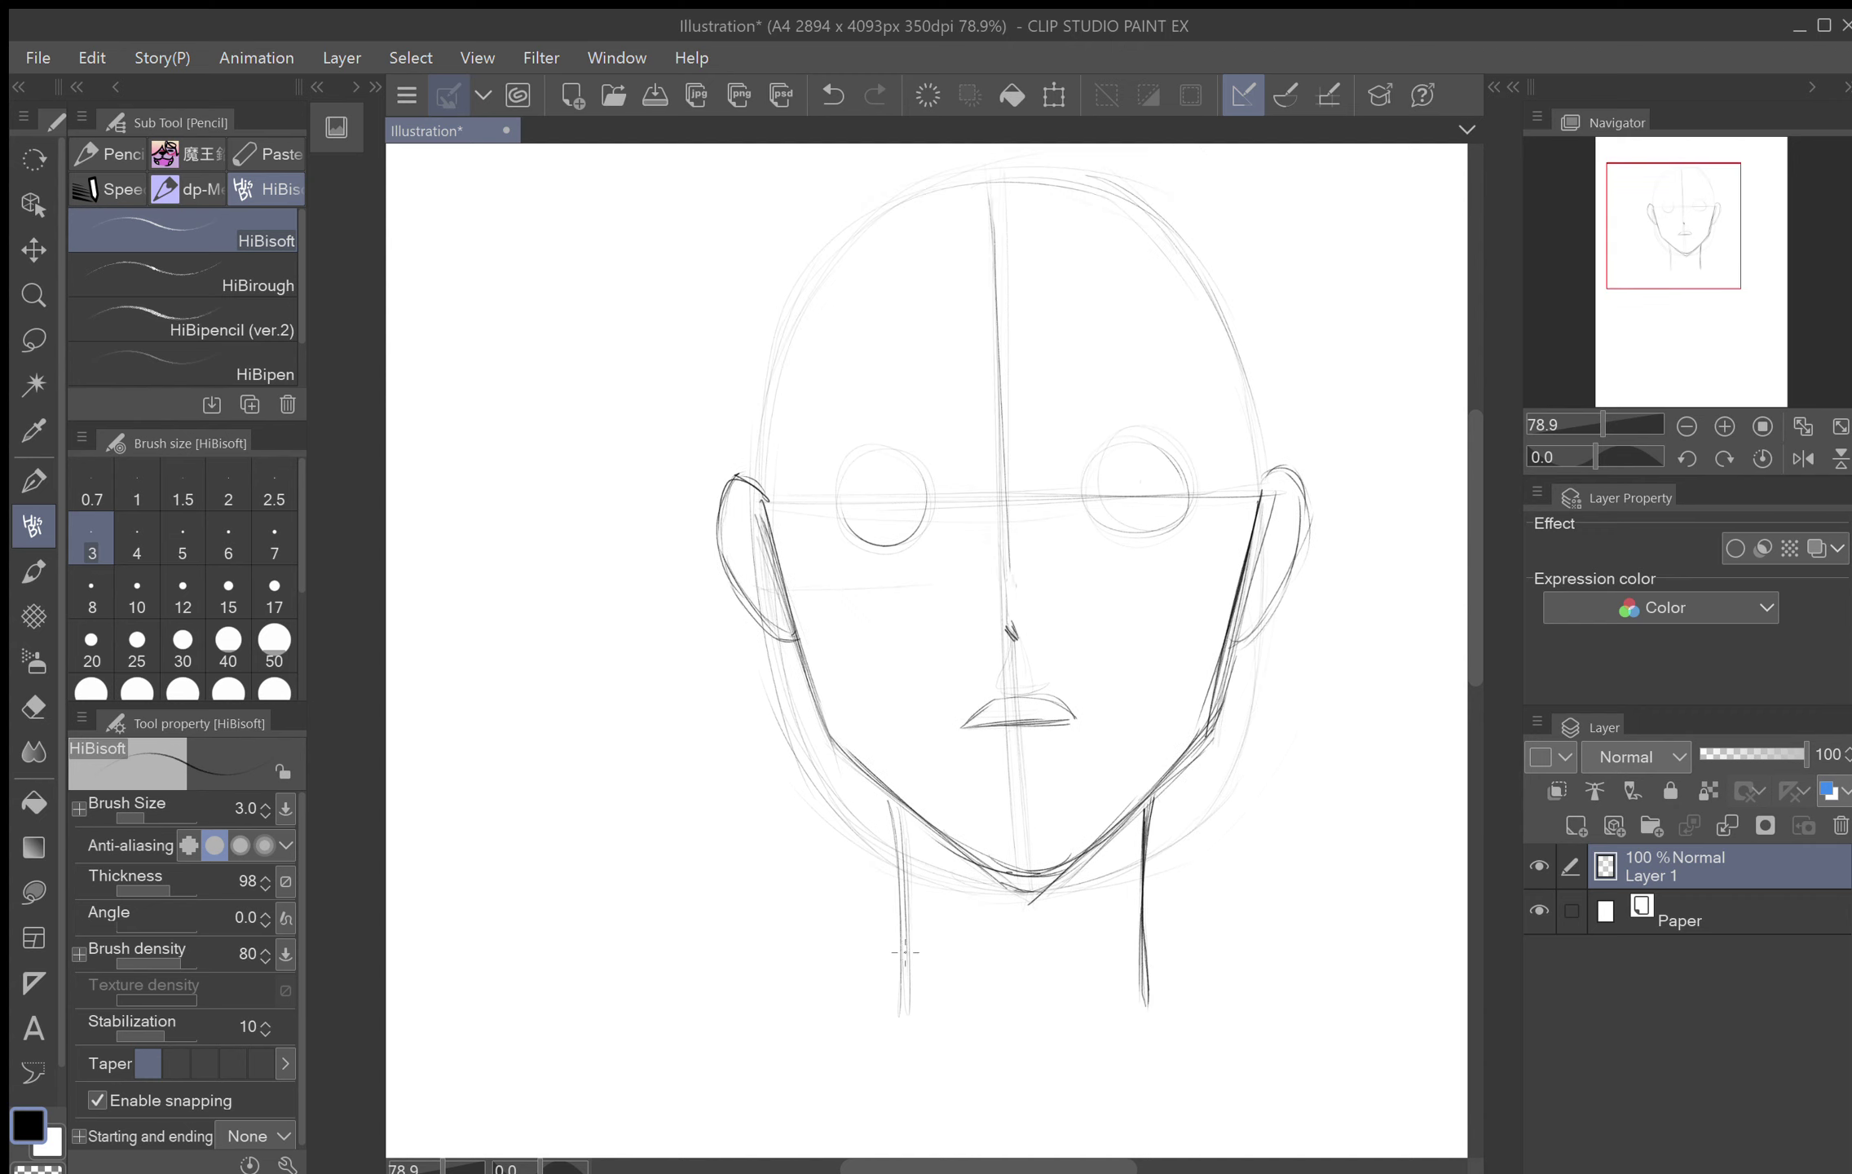
pyautogui.moveTo(895, 805); pyautogui.dragTo(905, 972)
pyautogui.moveTo(892, 797)
pyautogui.mouseDown()
pyautogui.moveTo(841, 744)
pyautogui.moveTo(766, 521)
pyautogui.mouseUp()
pyautogui.moveTo(970, 850)
pyautogui.mouseDown()
pyautogui.moveTo(1031, 885)
pyautogui.moveTo(1180, 737)
pyautogui.moveTo(1104, 848)
pyautogui.moveTo(1212, 713)
pyautogui.moveTo(1192, 729)
pyautogui.moveTo(1262, 499)
pyautogui.mouseUp()
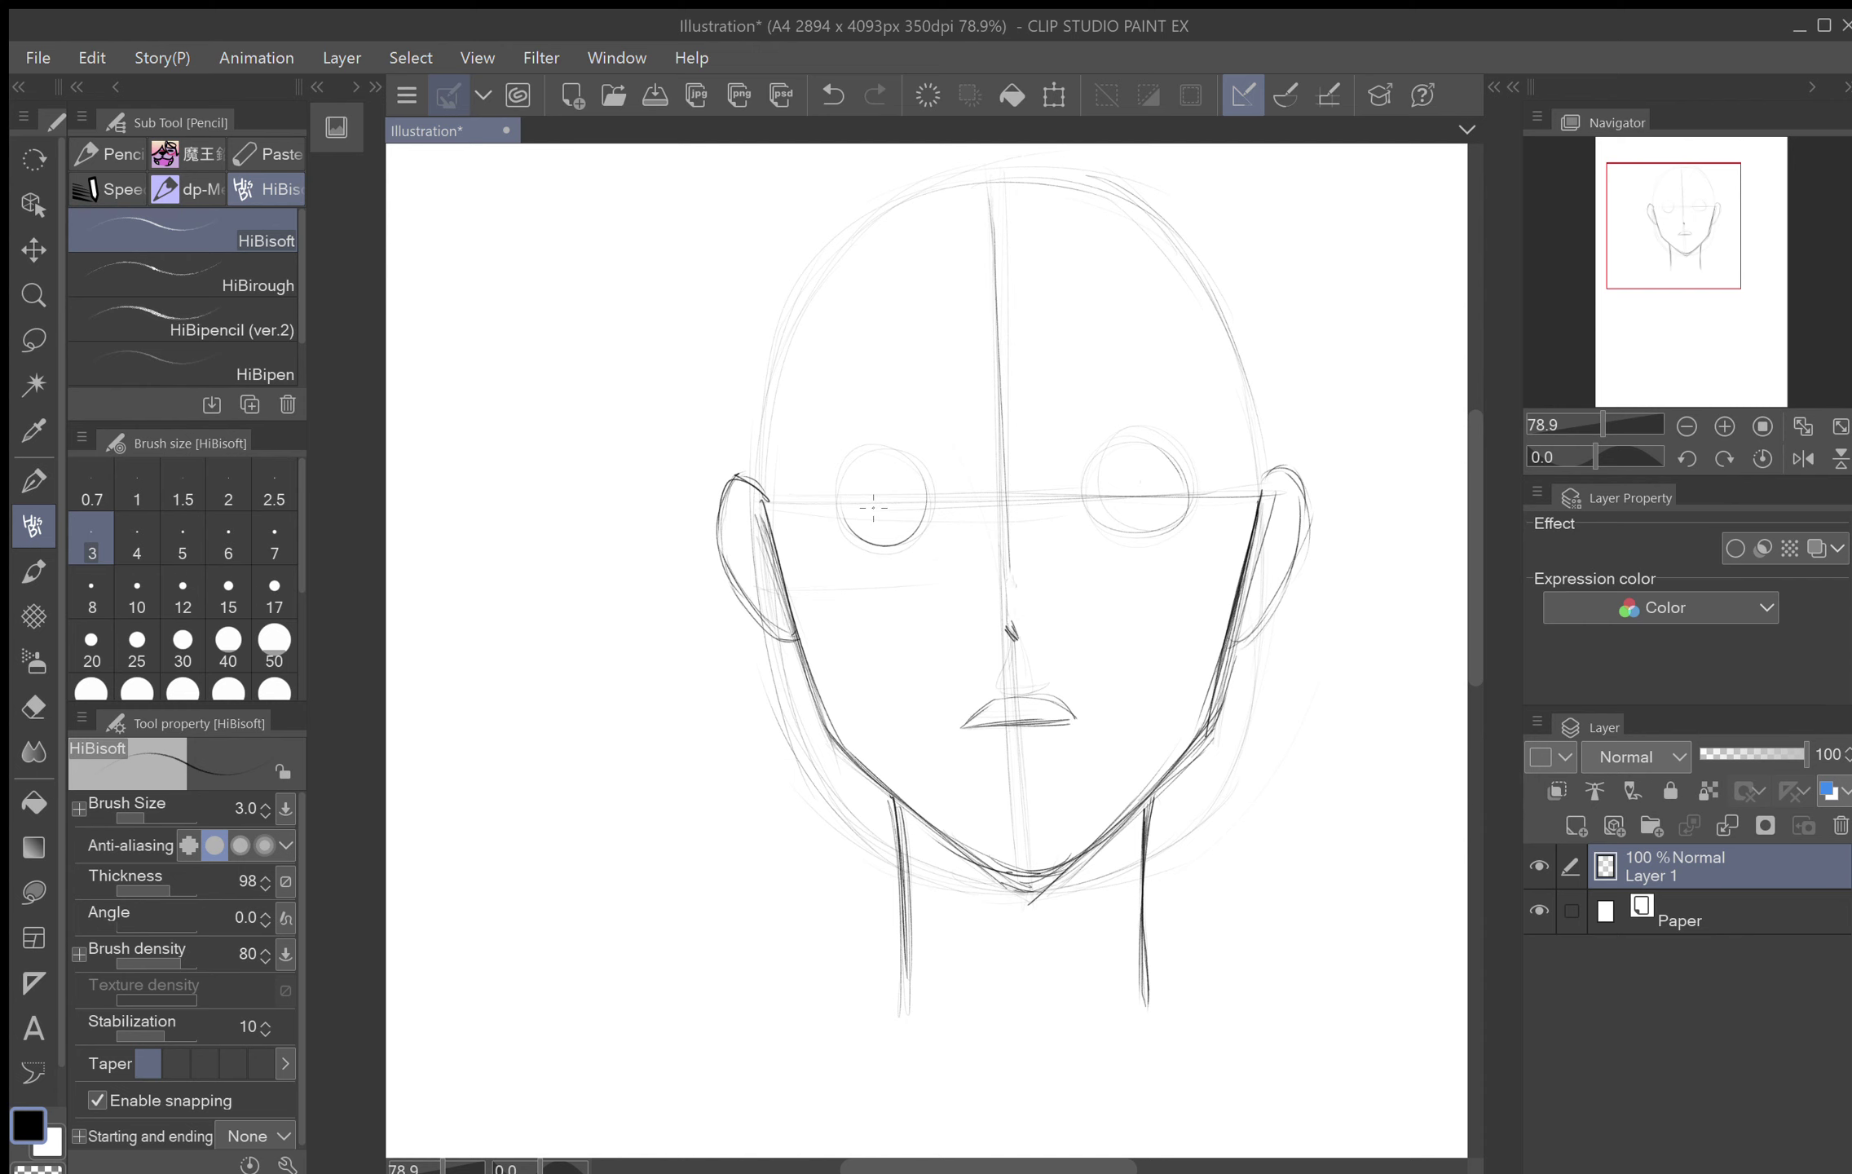
# Step: Draw a taller skull outline from both ears up and over the top of the original head oval
pyautogui.scroll(3, 873, 507)
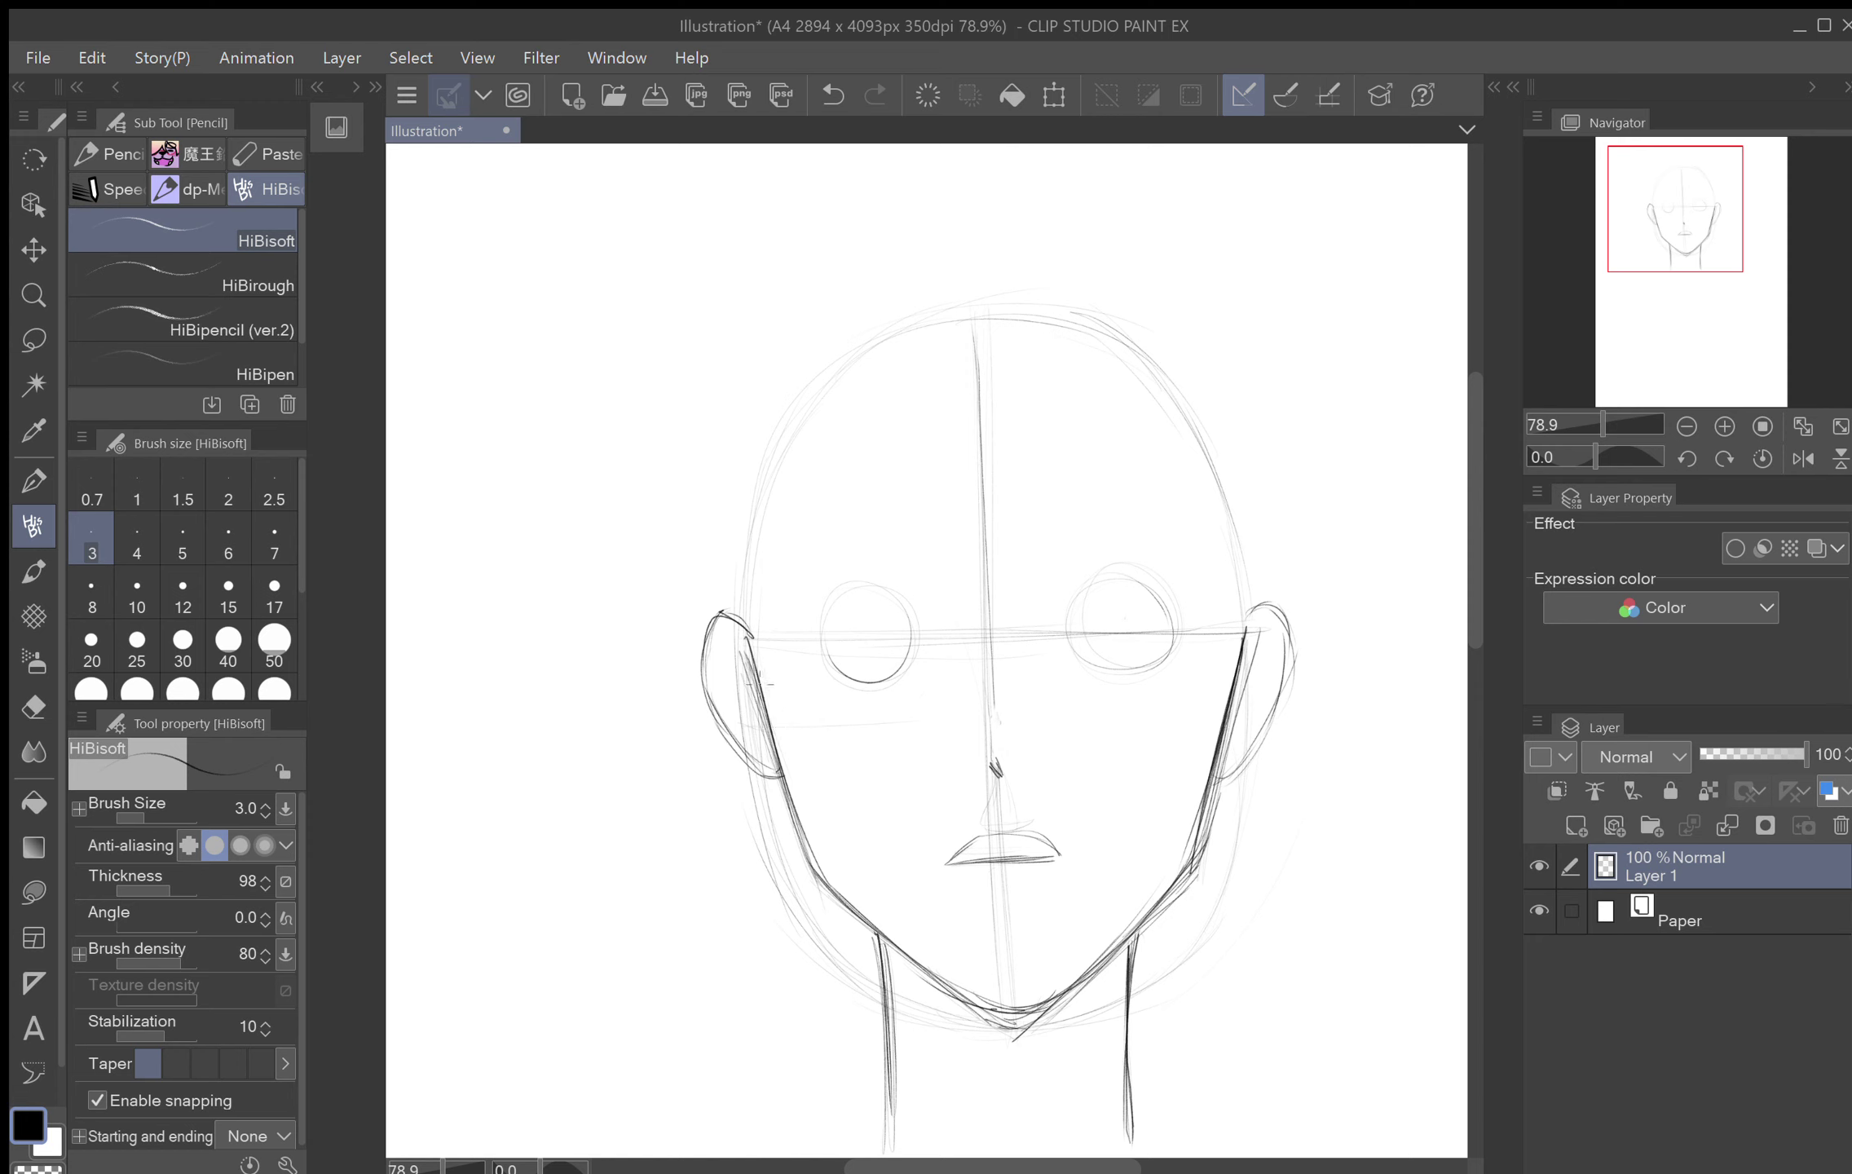
pyautogui.moveTo(748, 598); pyautogui.dragTo(757, 647)
pyautogui.moveTo(759, 683)
pyautogui.mouseDown()
pyautogui.moveTo(757, 461)
pyautogui.moveTo(835, 318)
pyautogui.moveTo(1014, 270)
pyautogui.moveTo(1085, 293)
pyautogui.mouseUp()
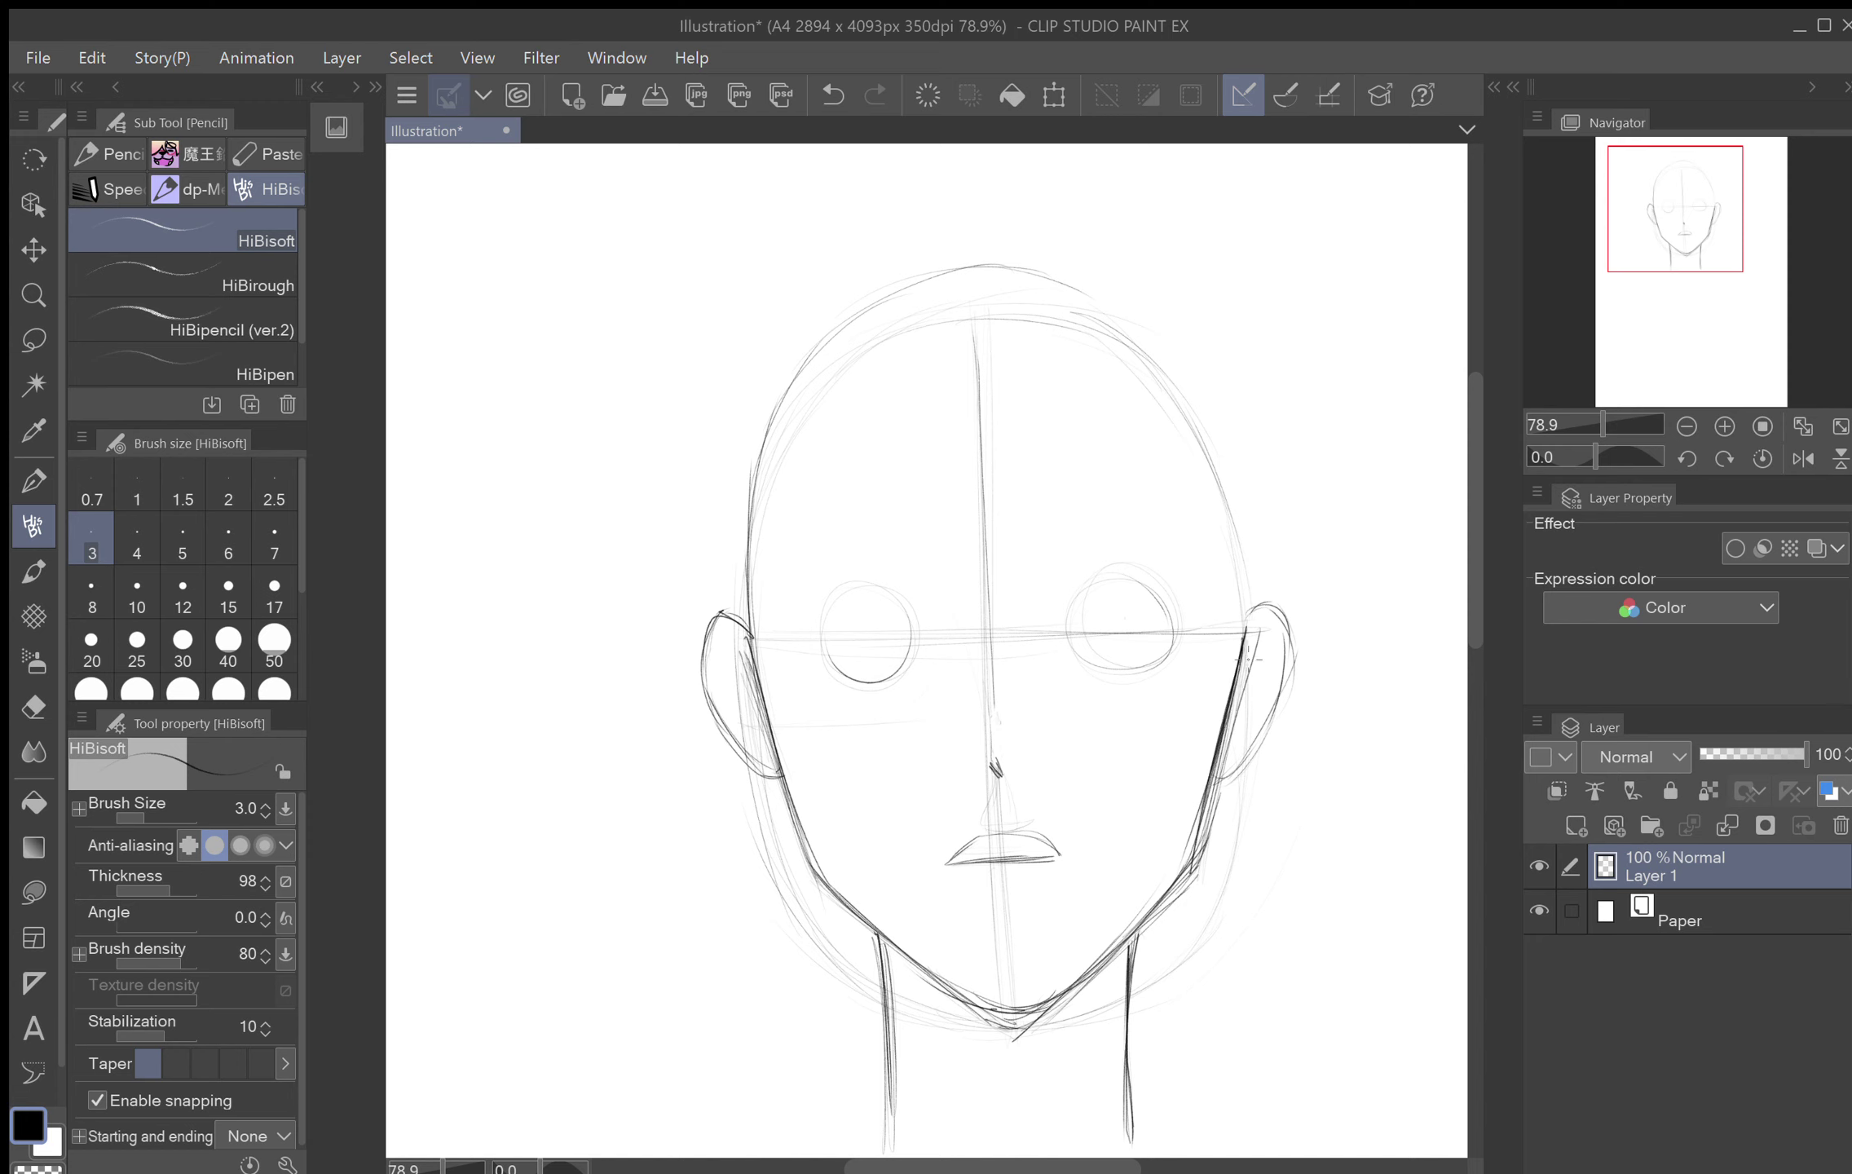
pyautogui.moveTo(1248, 658)
pyautogui.mouseDown()
pyautogui.moveTo(1220, 447)
pyautogui.moveTo(1153, 332)
pyautogui.moveTo(1085, 279)
pyautogui.moveTo(1186, 350)
pyautogui.moveTo(1231, 582)
pyautogui.mouseUp()
pyautogui.moveTo(1221, 480)
pyautogui.mouseDown()
pyautogui.moveTo(1181, 366)
pyautogui.moveTo(1119, 288)
pyautogui.moveTo(955, 265)
pyautogui.mouseUp()
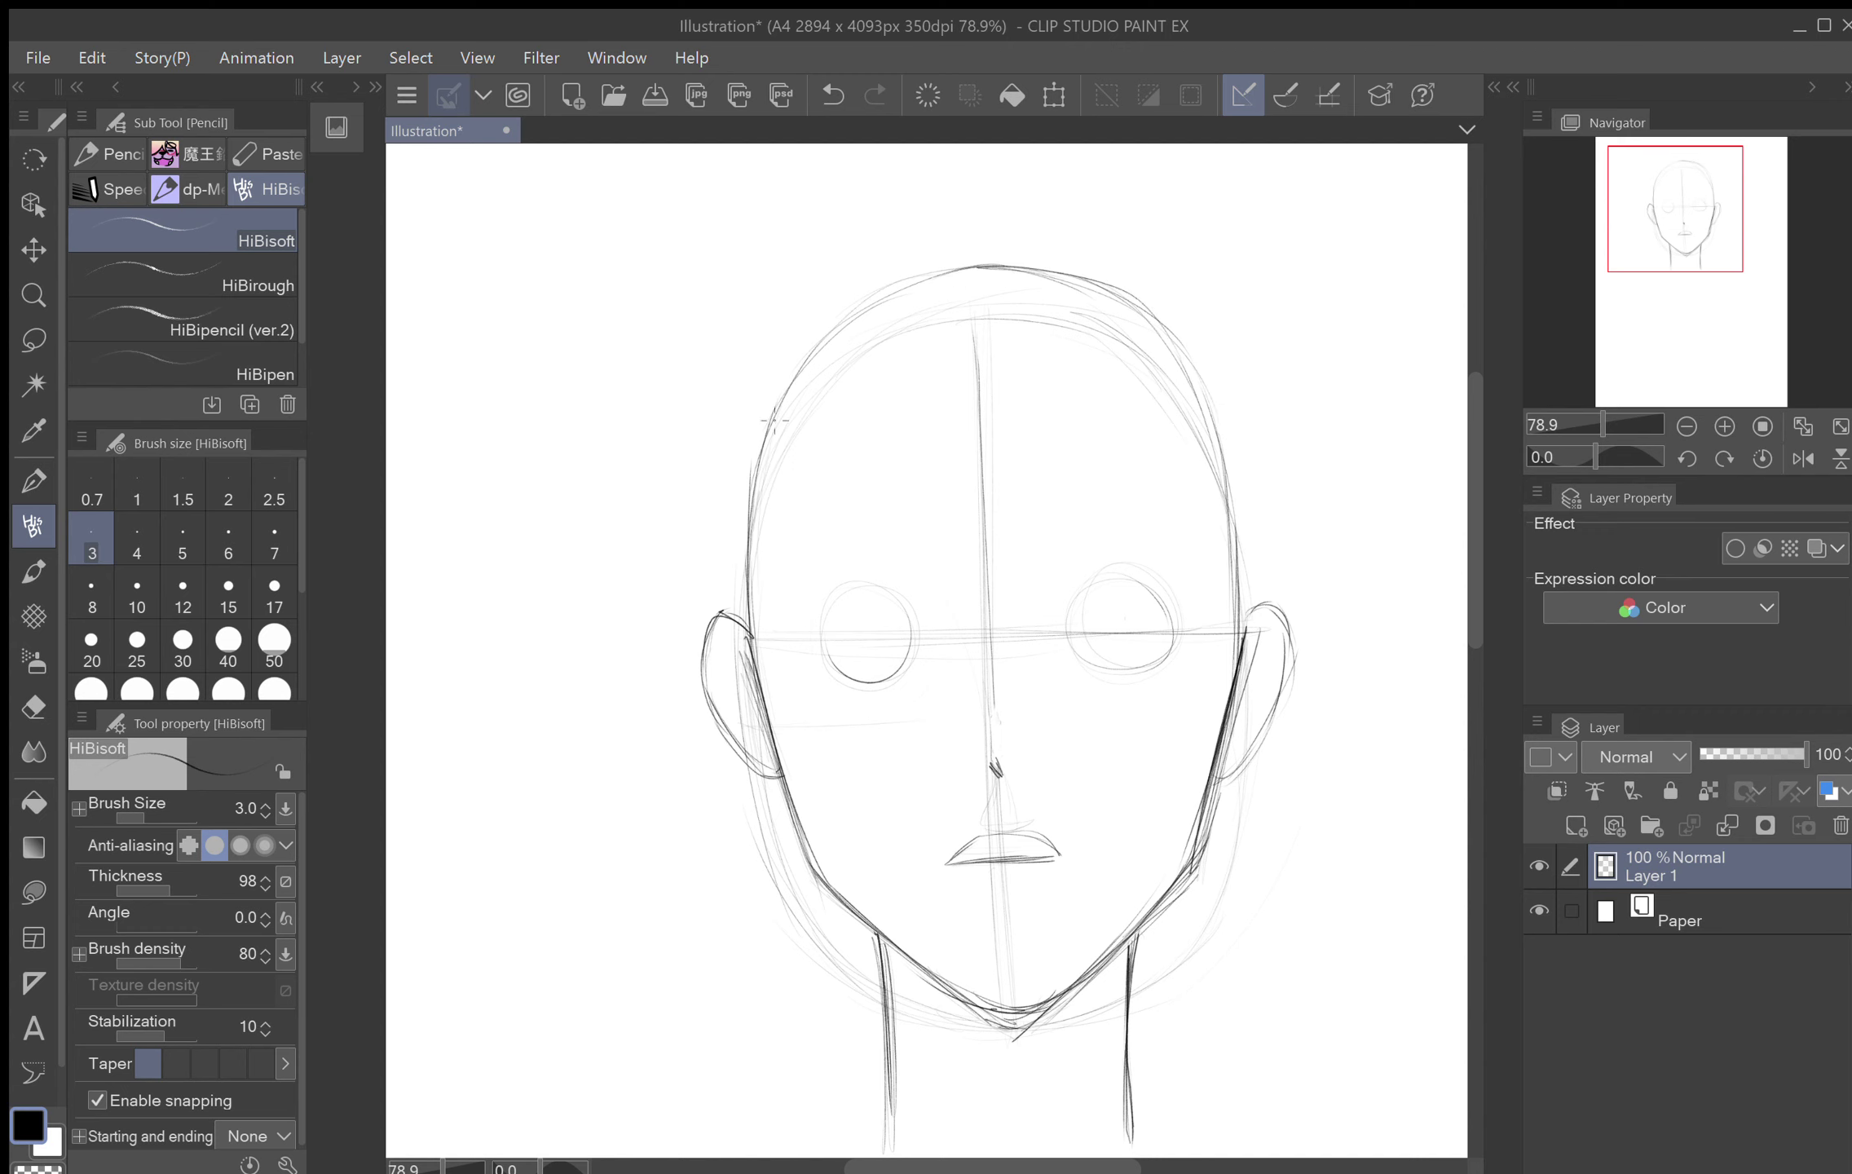
pyautogui.moveTo(774, 420); pyautogui.dragTo(894, 295)
# Step: Reinforce and slightly flatten the crown of the skull with the canvas rotated -90 degrees, and reset the rotation to 0
pyautogui.moveTo(884, 207); pyautogui.dragTo(483, 692)
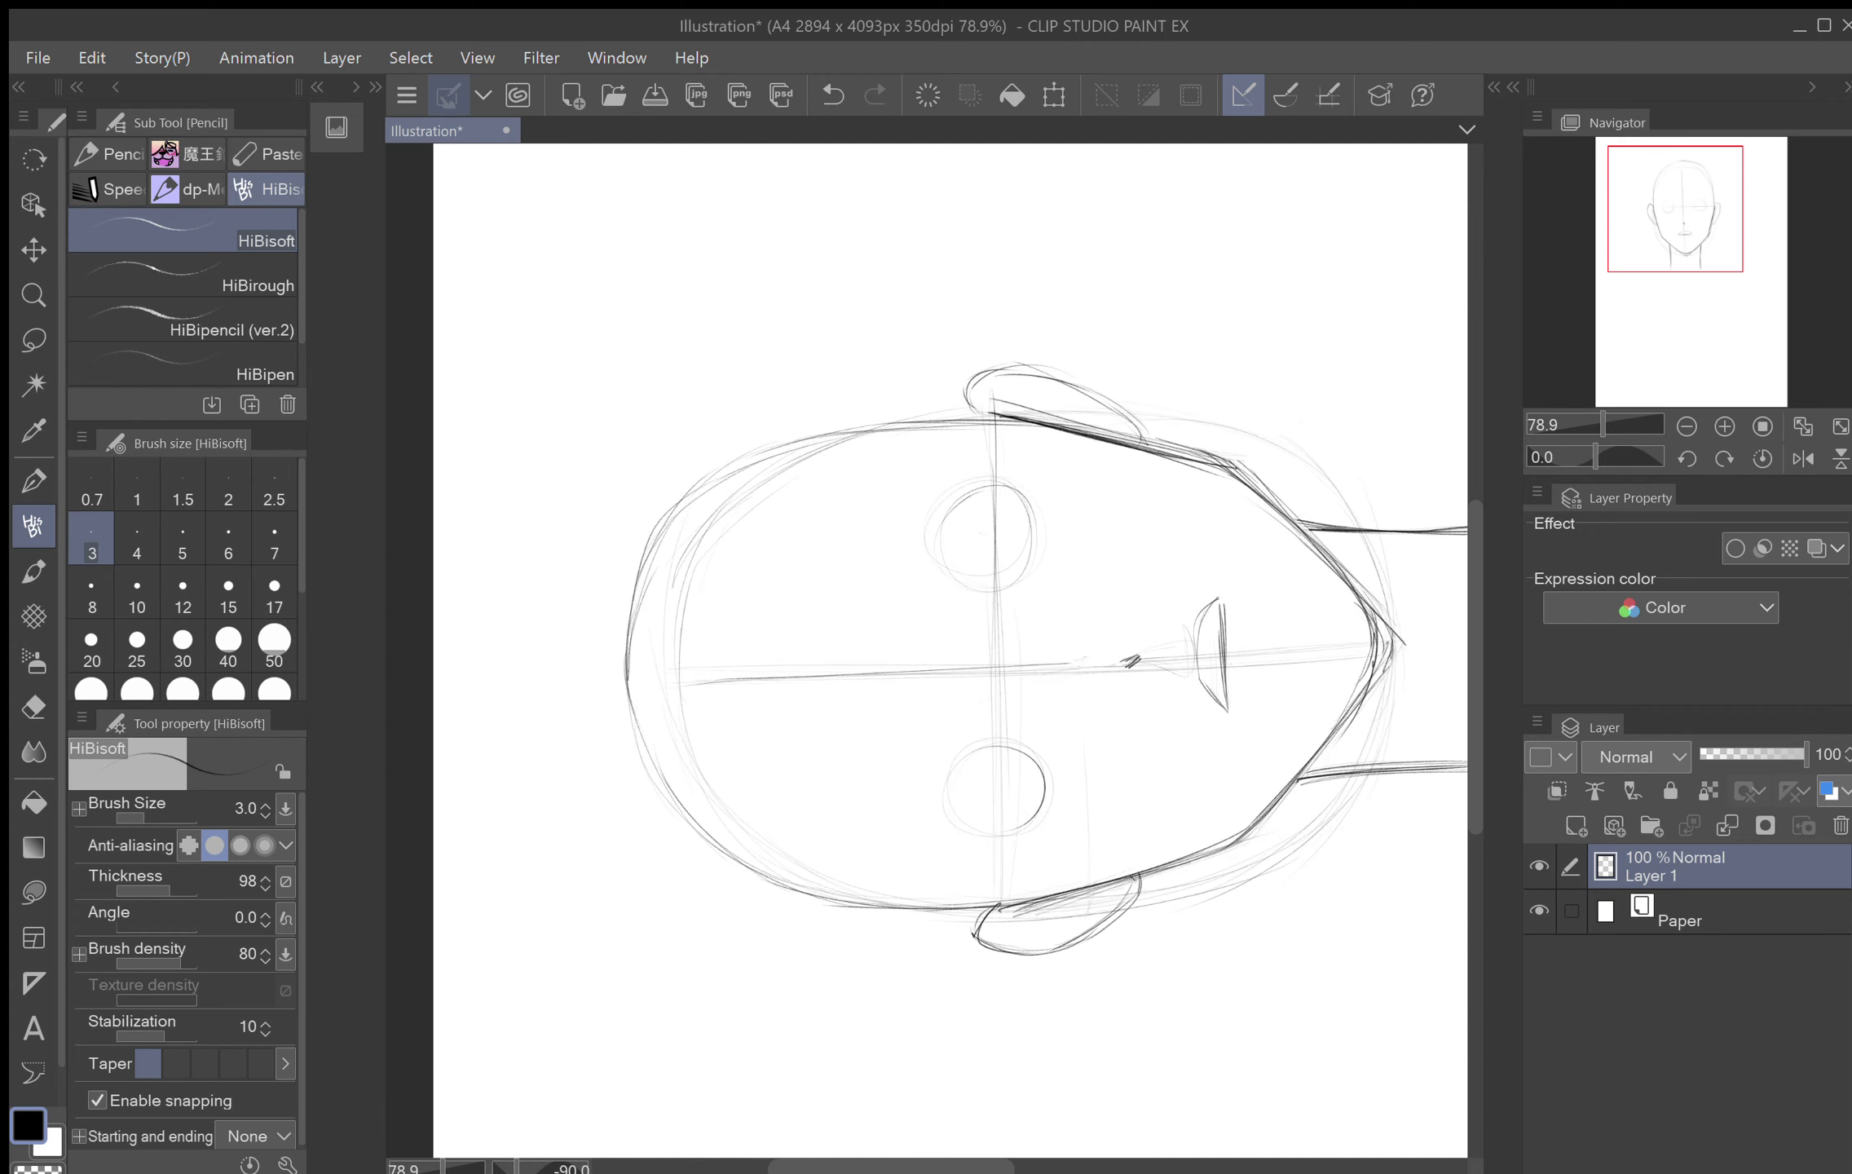
pyautogui.moveTo(787, 882)
pyautogui.mouseDown()
pyautogui.moveTo(919, 898)
pyautogui.moveTo(794, 807)
pyautogui.moveTo(764, 650)
pyautogui.mouseUp()
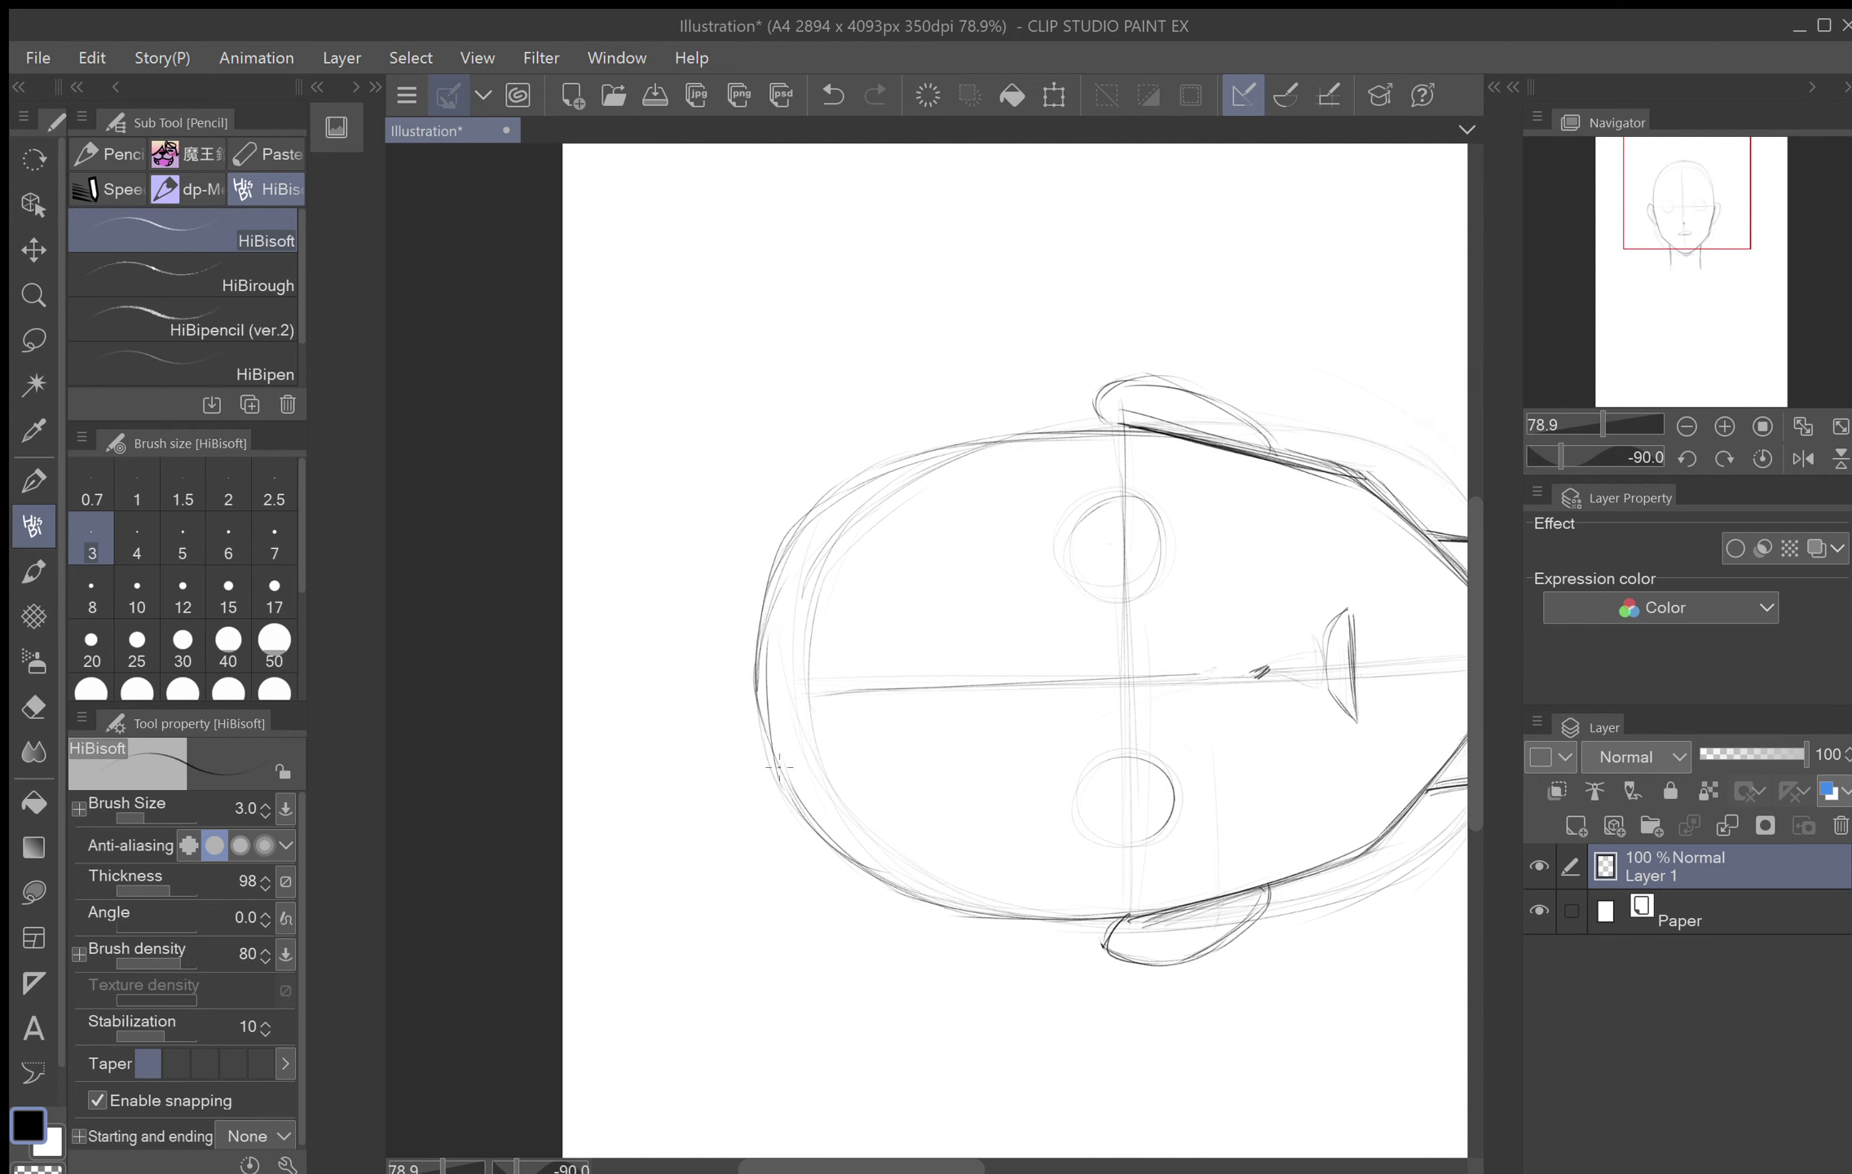
pyautogui.moveTo(778, 566)
pyautogui.mouseDown()
pyautogui.moveTo(766, 765)
pyautogui.moveTo(768, 709)
pyautogui.moveTo(776, 776)
pyautogui.moveTo(856, 858)
pyautogui.moveTo(776, 665)
pyautogui.mouseUp()
pyautogui.moveTo(778, 779)
pyautogui.mouseDown()
pyautogui.moveTo(776, 570)
pyautogui.moveTo(771, 594)
pyautogui.moveTo(867, 481)
pyautogui.mouseUp()
pyautogui.click(1763, 461)
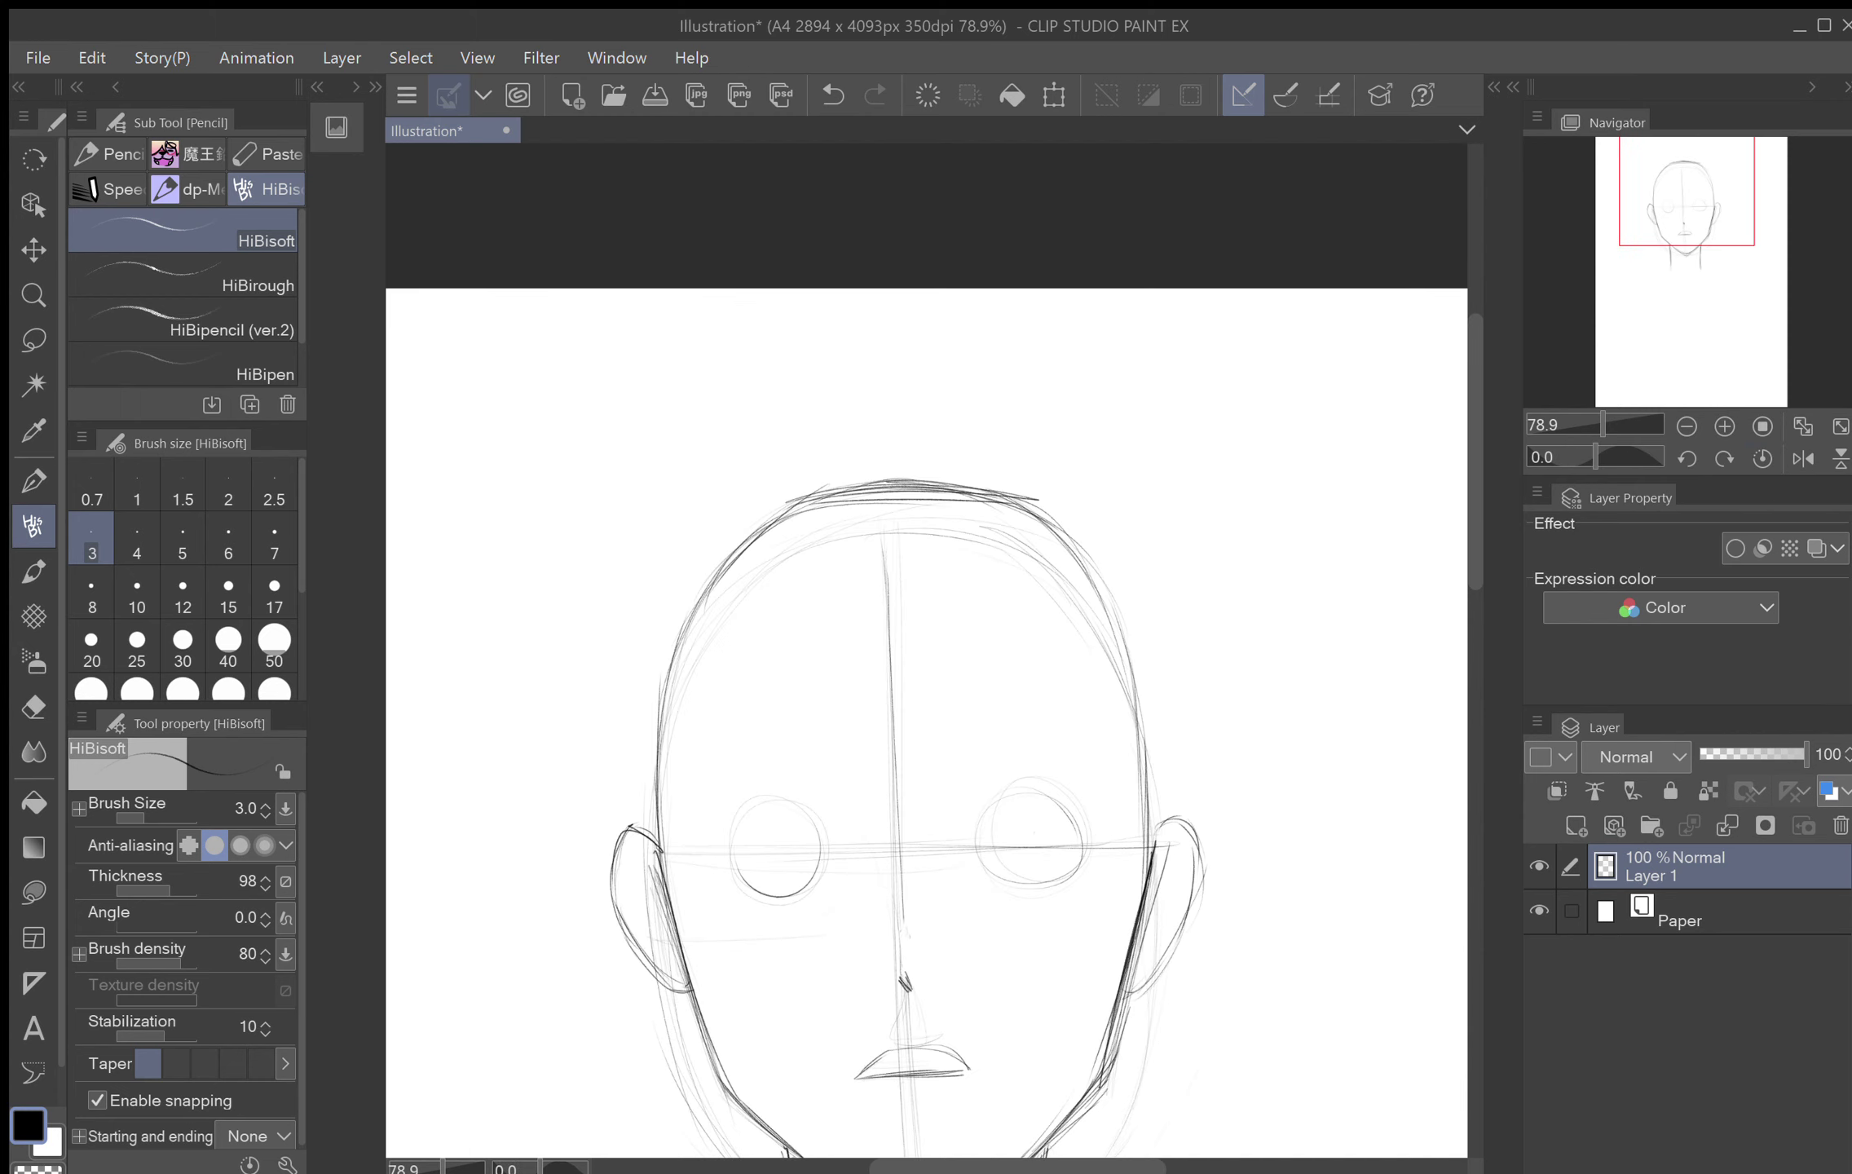
# Step: Darken the skull outline on the viewer's right from the crown down to the ear with overlapping strokes
pyautogui.moveTo(1019, 499)
pyautogui.mouseDown()
pyautogui.moveTo(1076, 538)
pyautogui.moveTo(1137, 721)
pyautogui.mouseUp()
pyautogui.moveTo(1128, 624); pyautogui.dragTo(1149, 797)
pyautogui.moveTo(1138, 710); pyautogui.dragTo(1147, 869)
pyautogui.moveTo(1146, 792); pyautogui.dragTo(1147, 908)
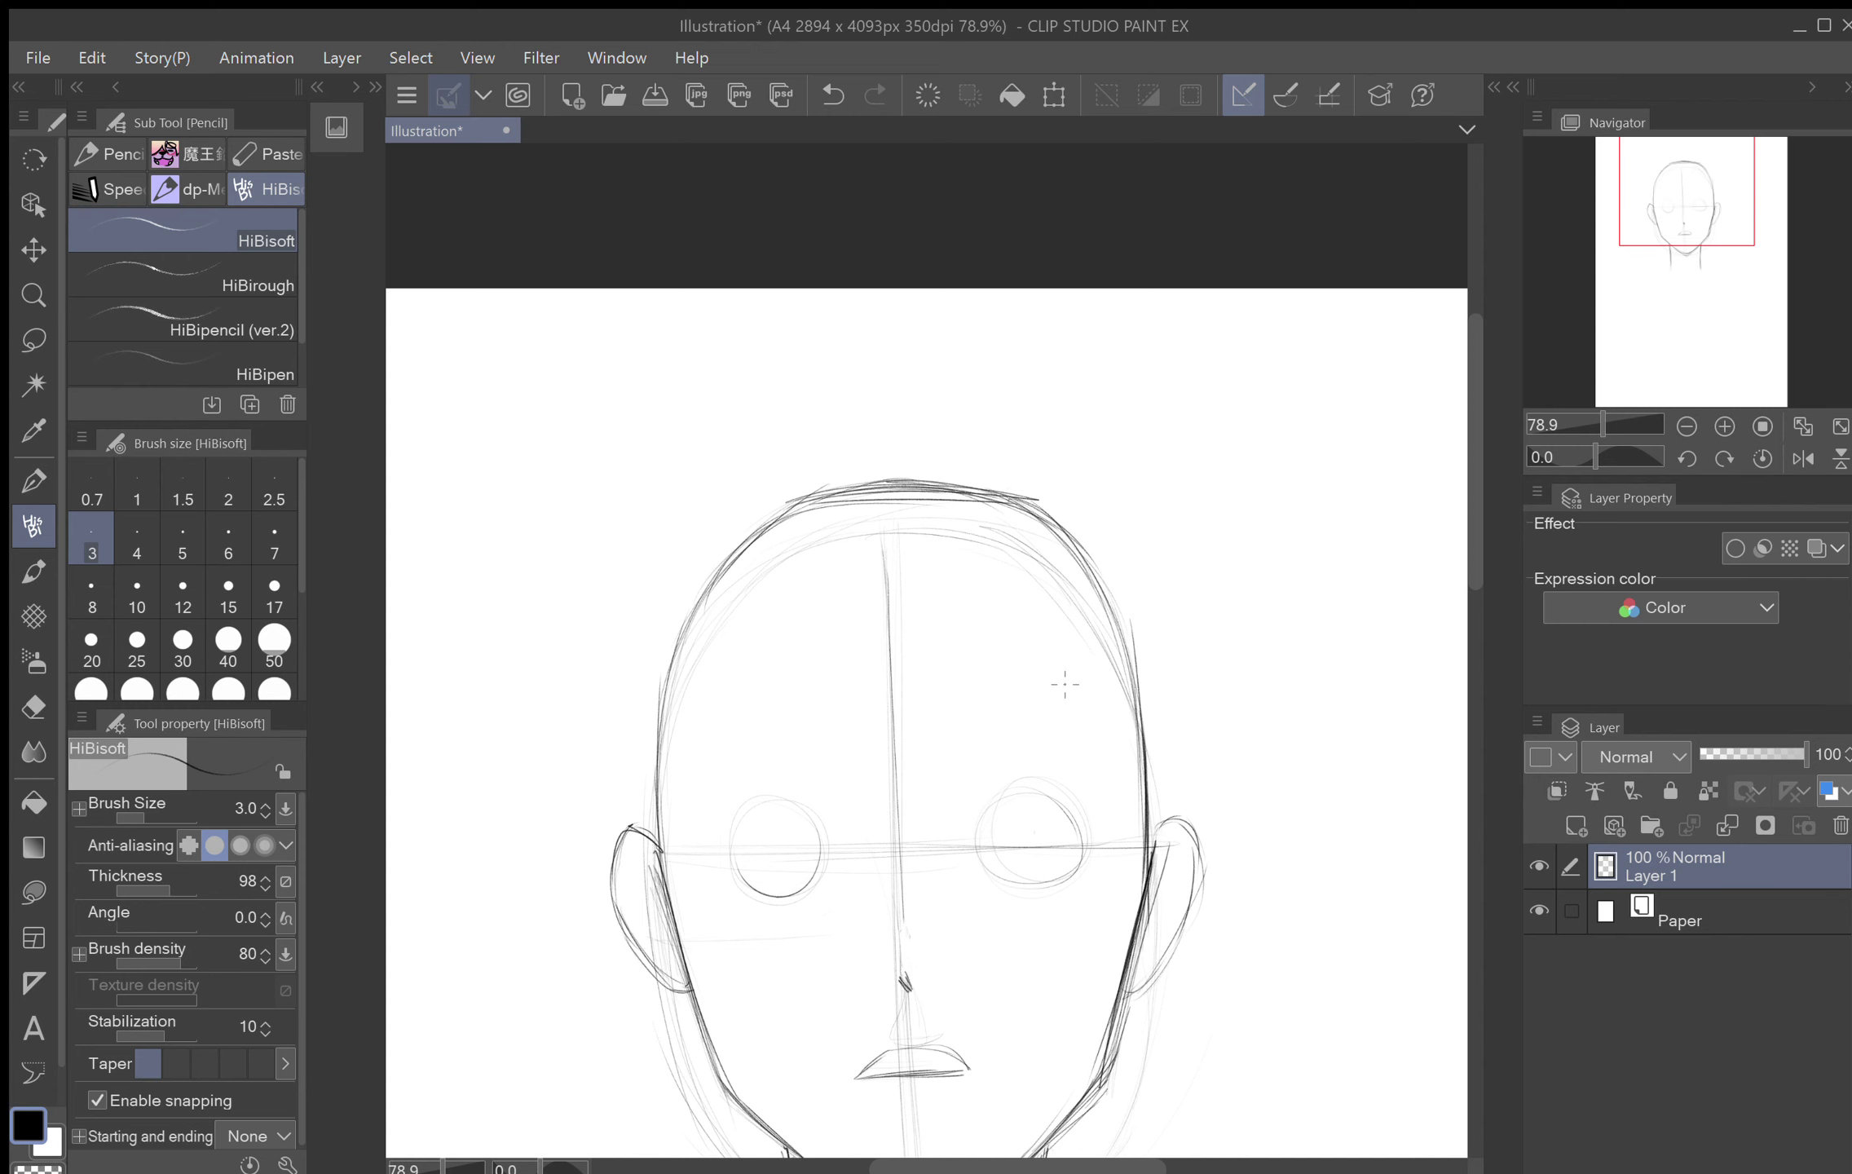
# Step: Strengthen the head contour on both sides, from the upper curve of the skull down past the temples
pyautogui.scroll(-3, 1065, 684)
pyautogui.moveTo(647, 621); pyautogui.dragTo(651, 538)
pyautogui.moveTo(645, 672)
pyautogui.mouseDown()
pyautogui.moveTo(651, 541)
pyautogui.moveTo(718, 368)
pyautogui.moveTo(859, 323)
pyautogui.mouseUp()
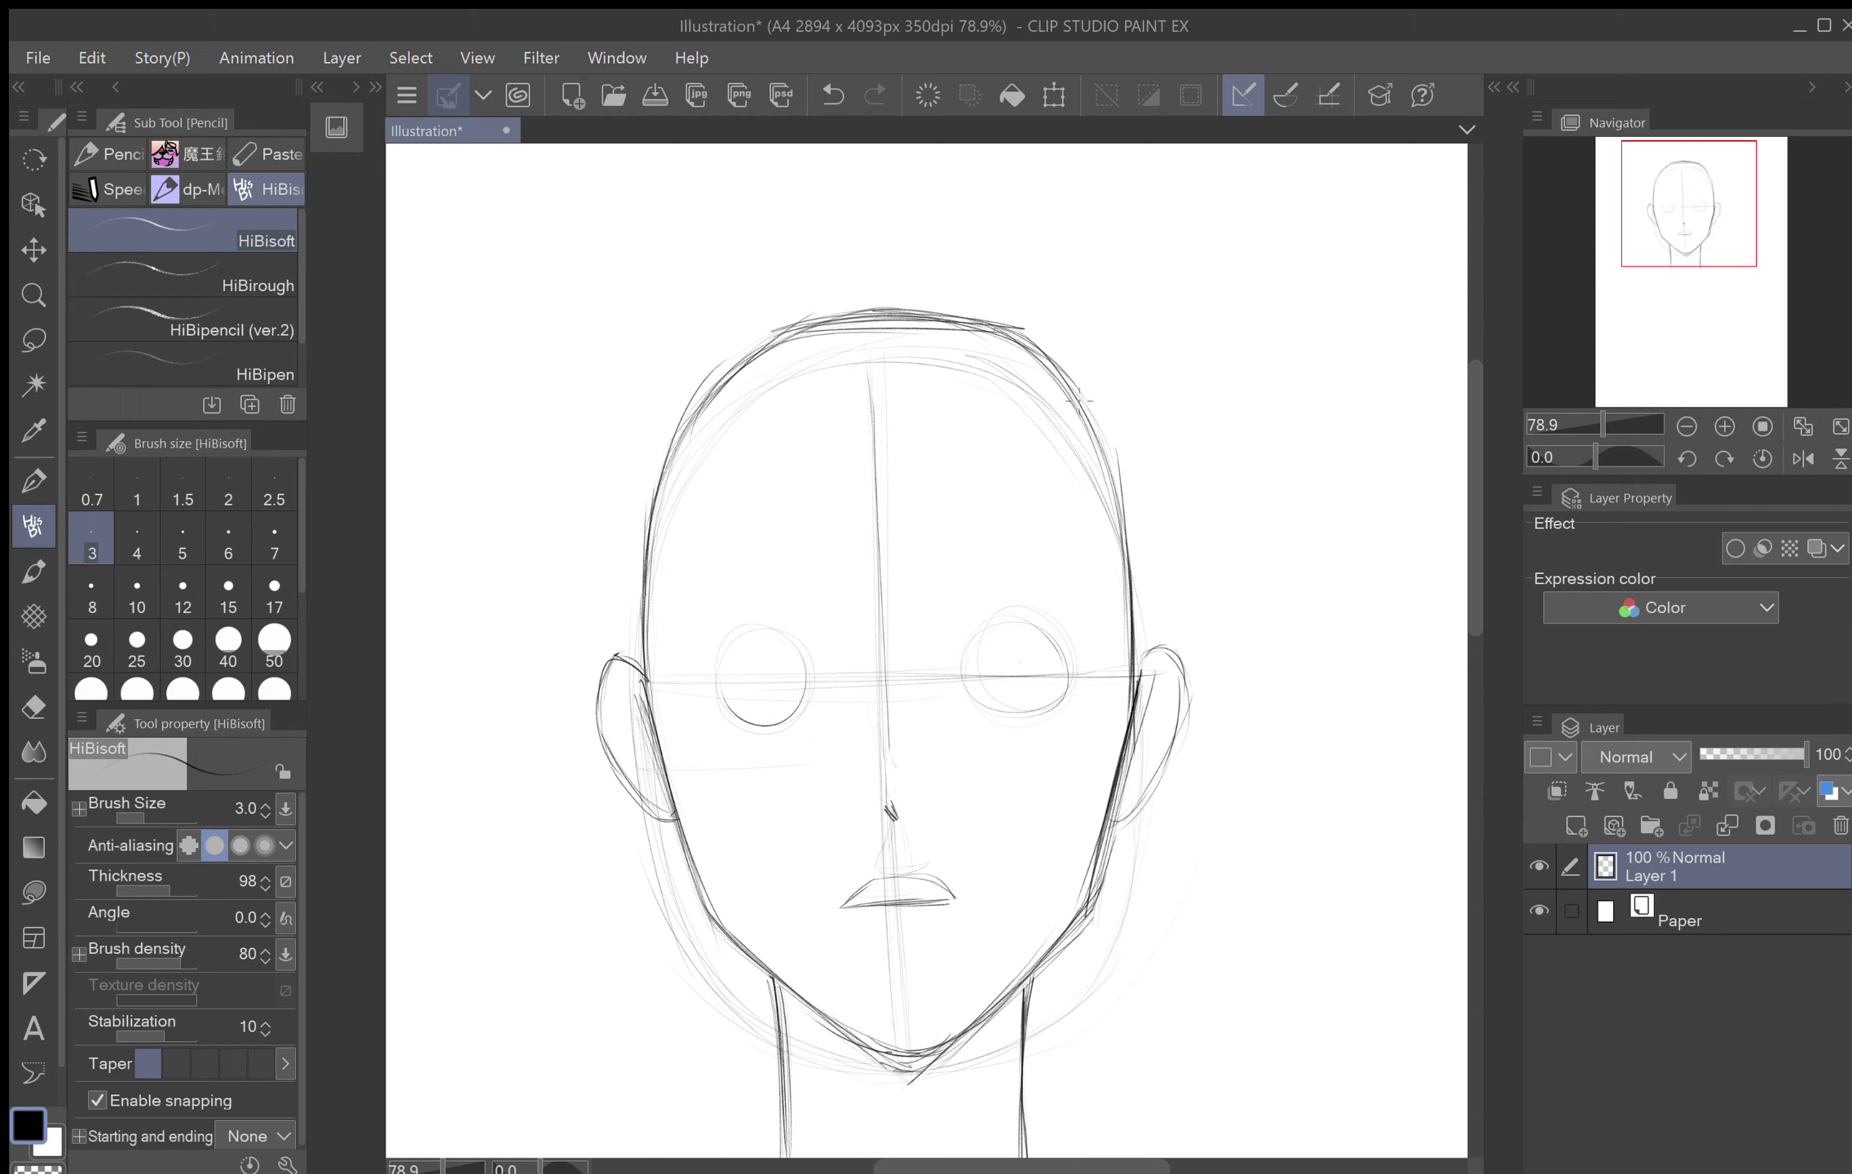
pyautogui.moveTo(1079, 399)
pyautogui.mouseDown()
pyautogui.moveTo(1125, 526)
pyautogui.moveTo(1127, 602)
pyautogui.mouseUp()
pyautogui.moveTo(1115, 524); pyautogui.dragTo(1124, 779)
# Step: Erase the pointed tip of the chin with the soft eraser at size 30
pyautogui.scroll(-3, 1052, 835)
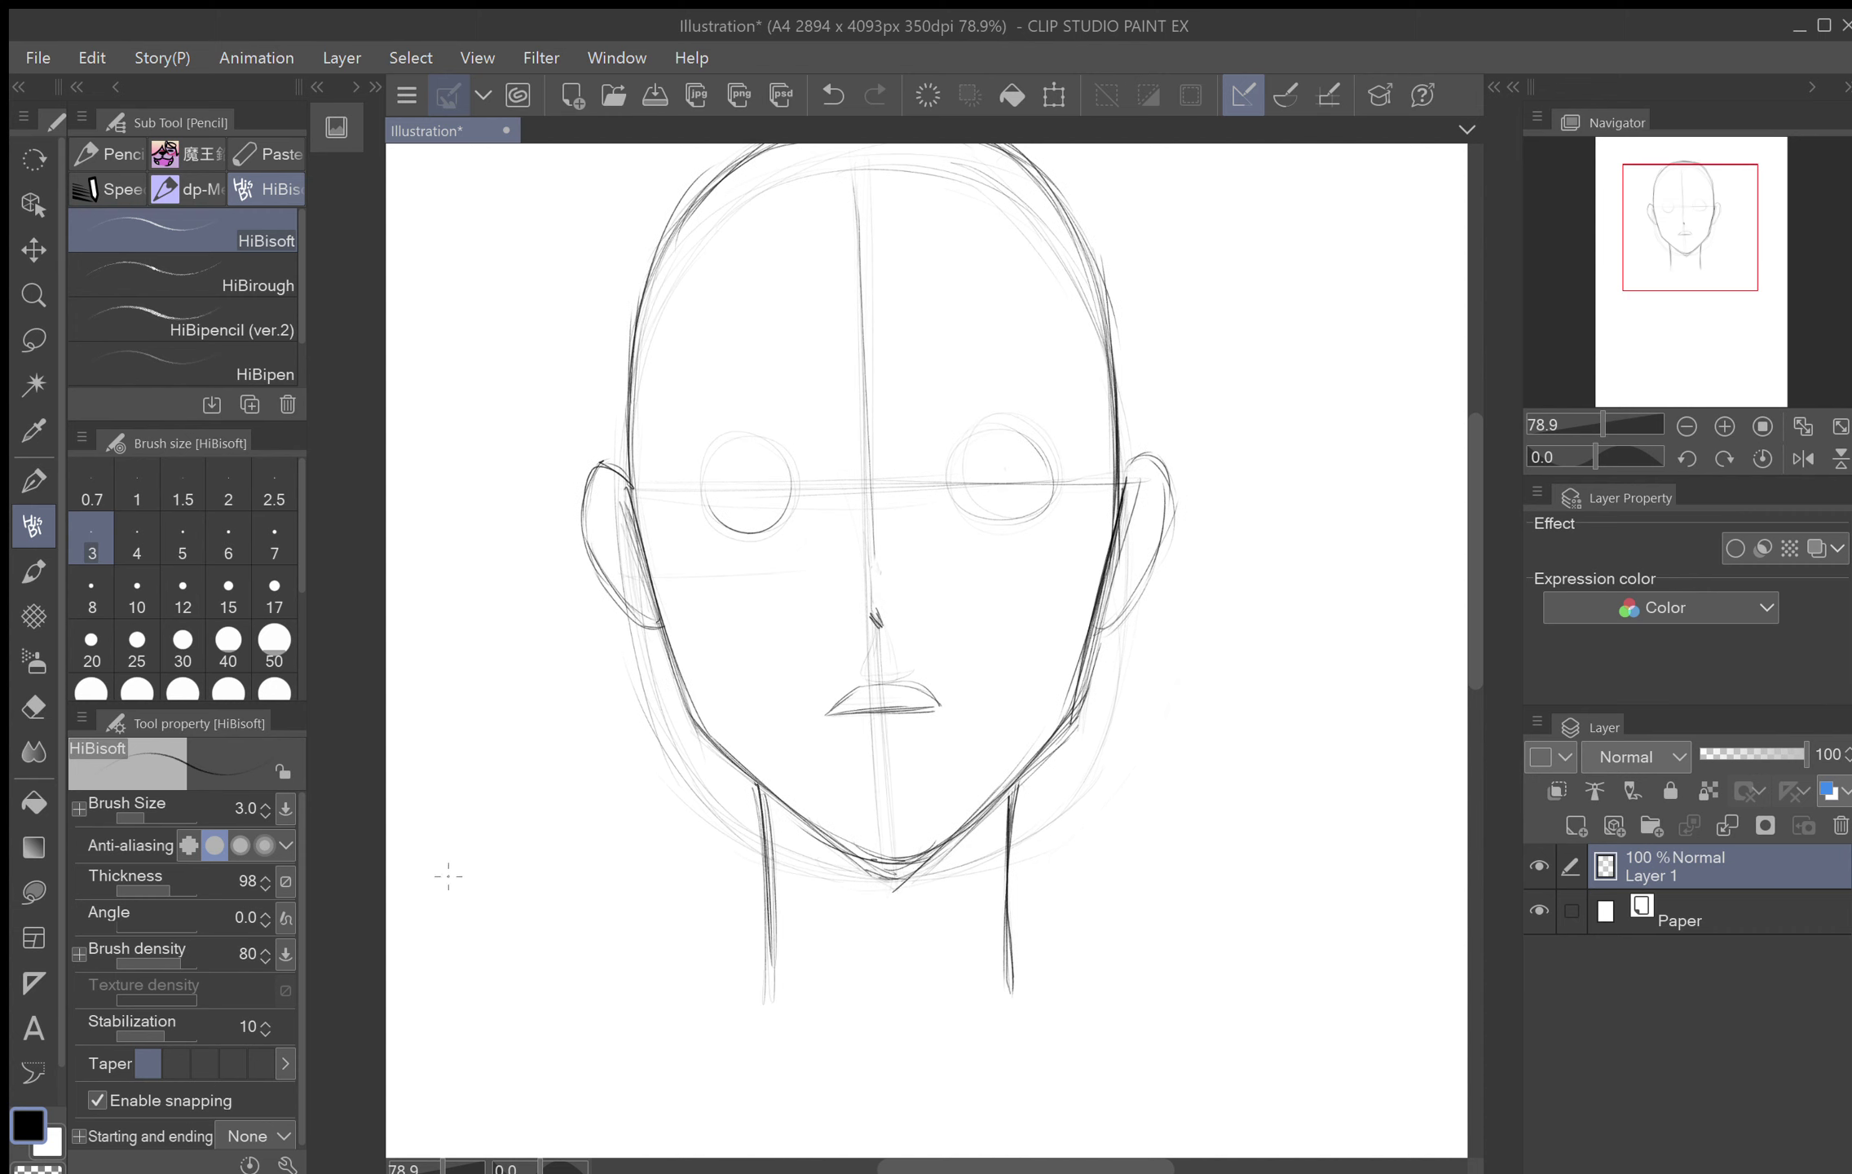
pyautogui.press('e')
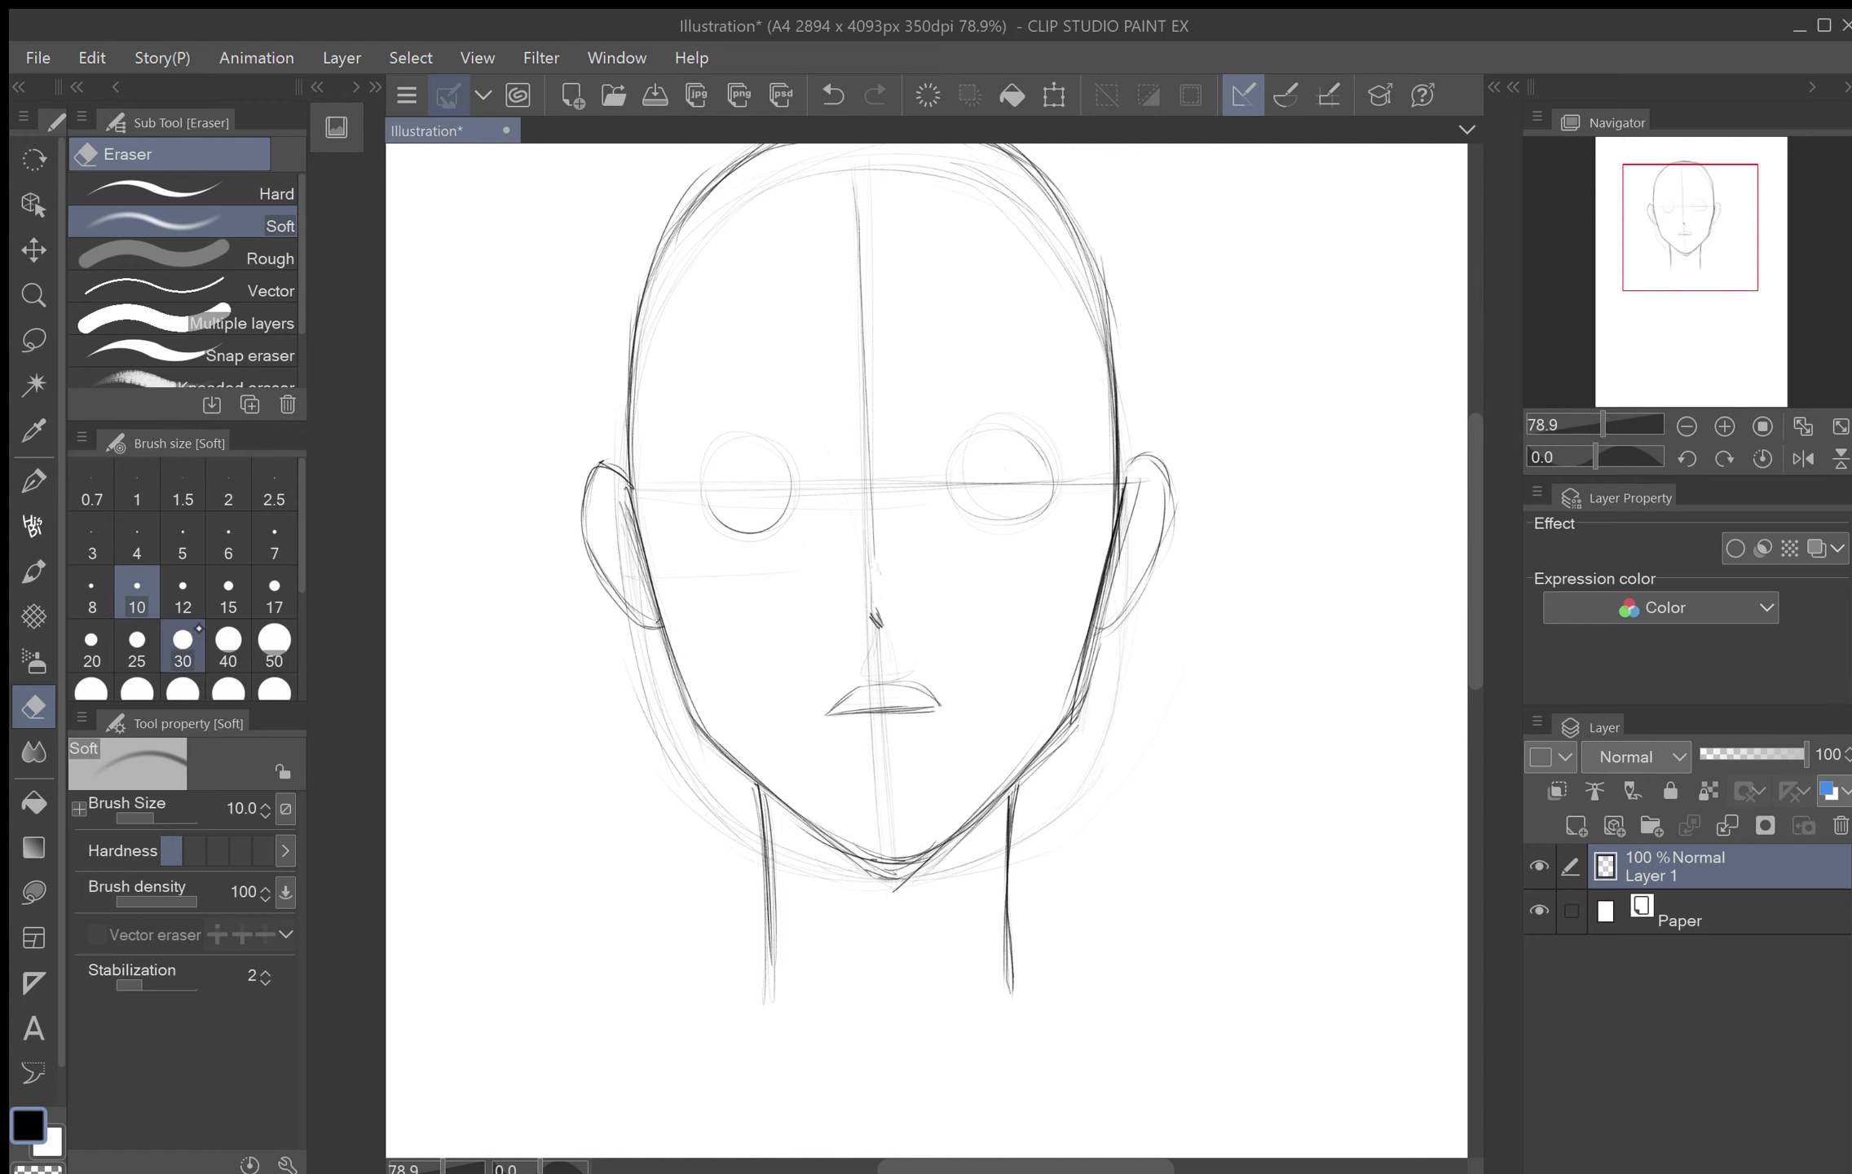
pyautogui.click(183, 644)
pyautogui.moveTo(927, 848)
pyautogui.mouseDown()
pyautogui.moveTo(864, 865)
pyautogui.moveTo(942, 855)
pyautogui.mouseUp()
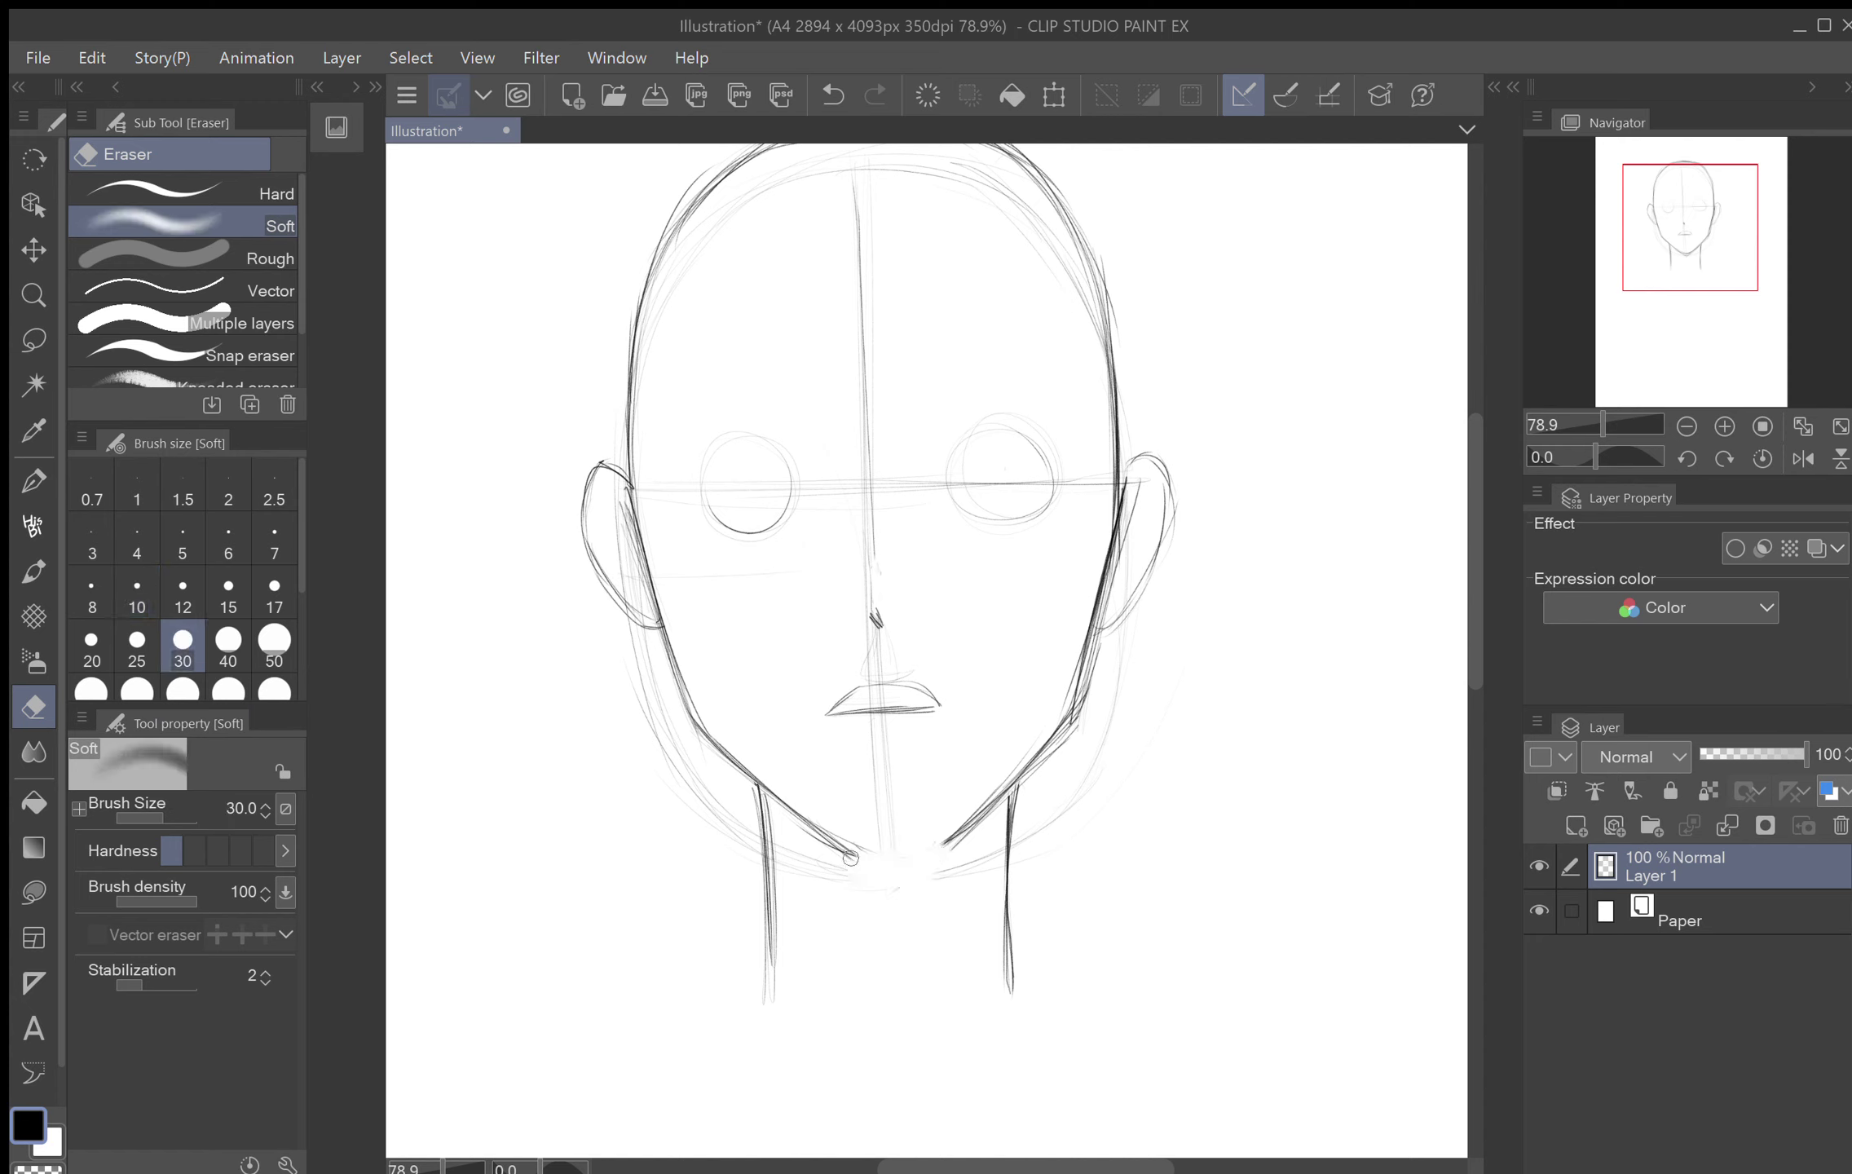
# Step: Redraw the chin as a narrow rounded point joining both jaw lines, using the HiBisoft pencil at size 3
pyautogui.click(32, 526)
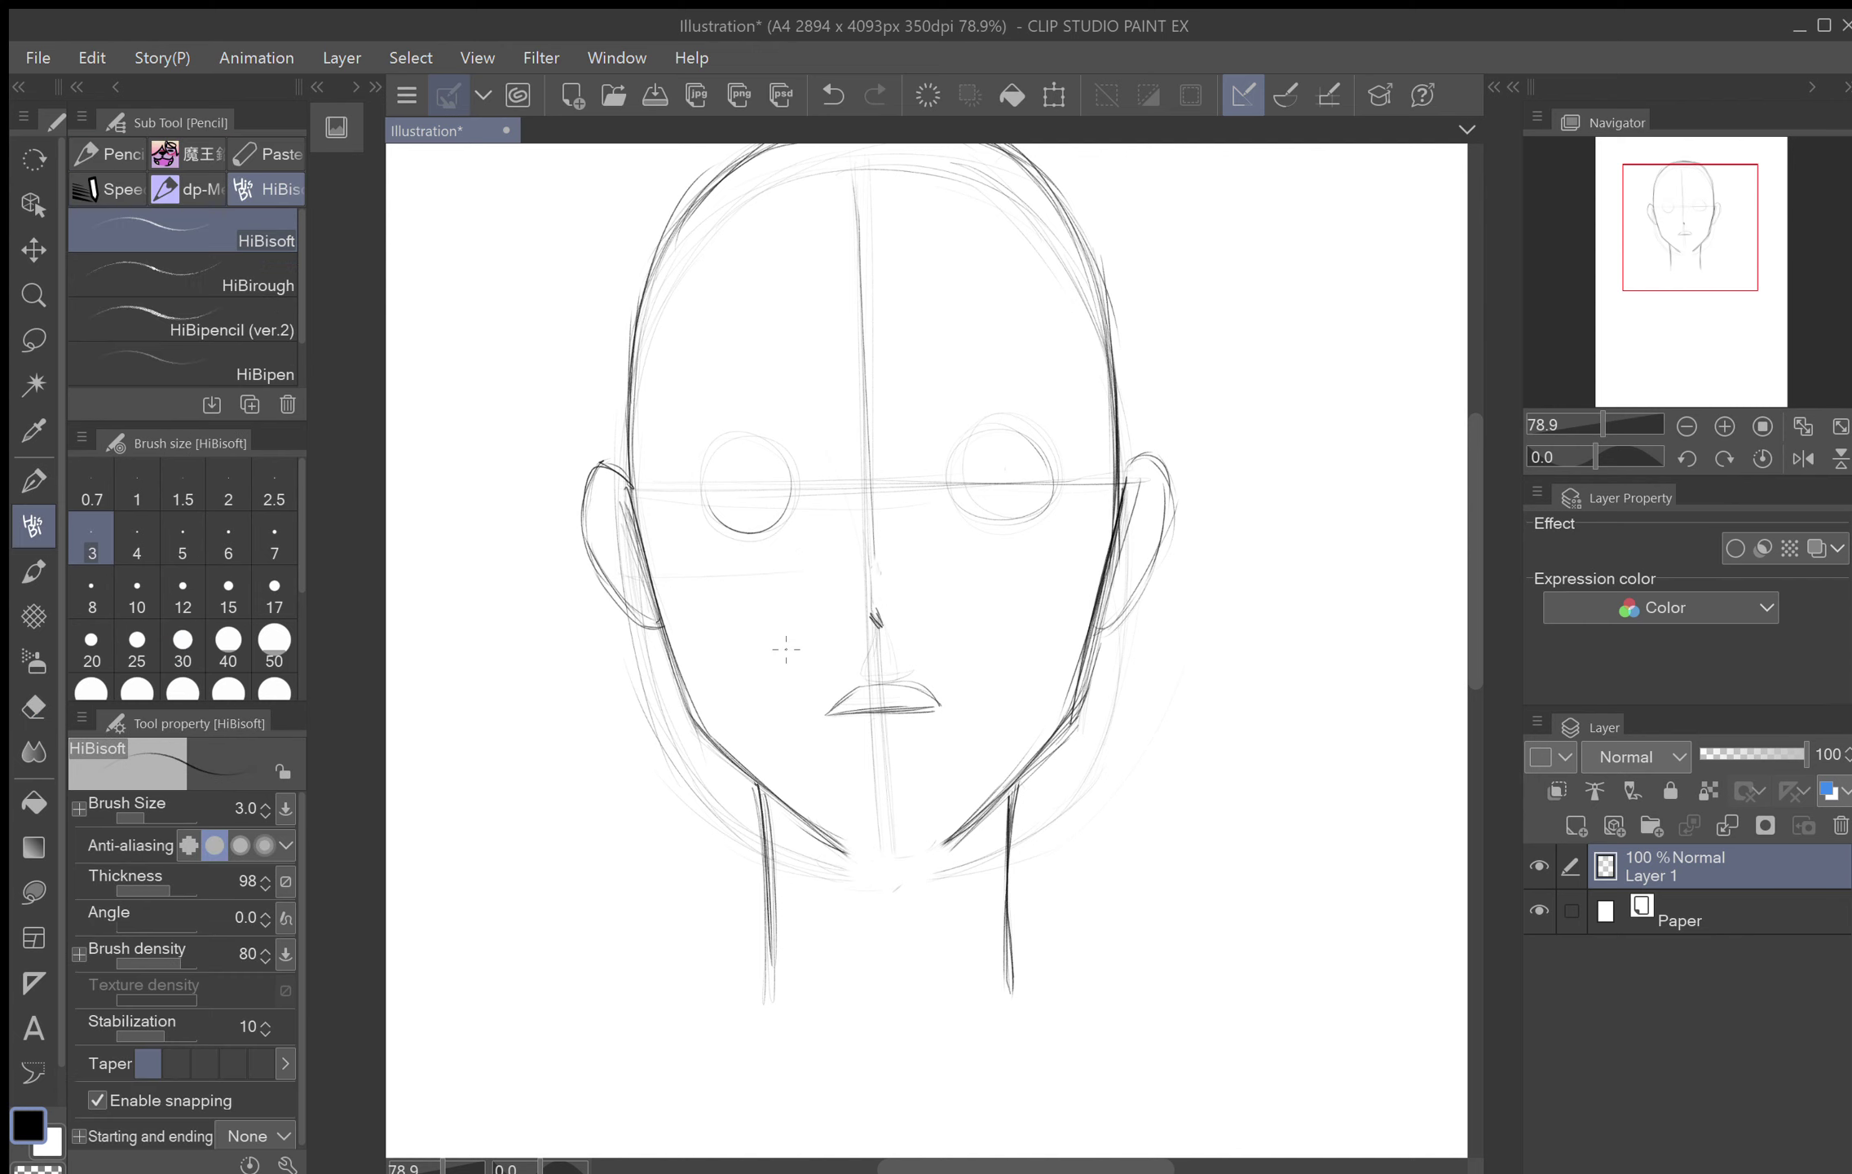
pyautogui.moveTo(731, 762)
pyautogui.mouseDown()
pyautogui.moveTo(894, 862)
pyautogui.moveTo(803, 827)
pyautogui.moveTo(886, 859)
pyautogui.mouseUp()
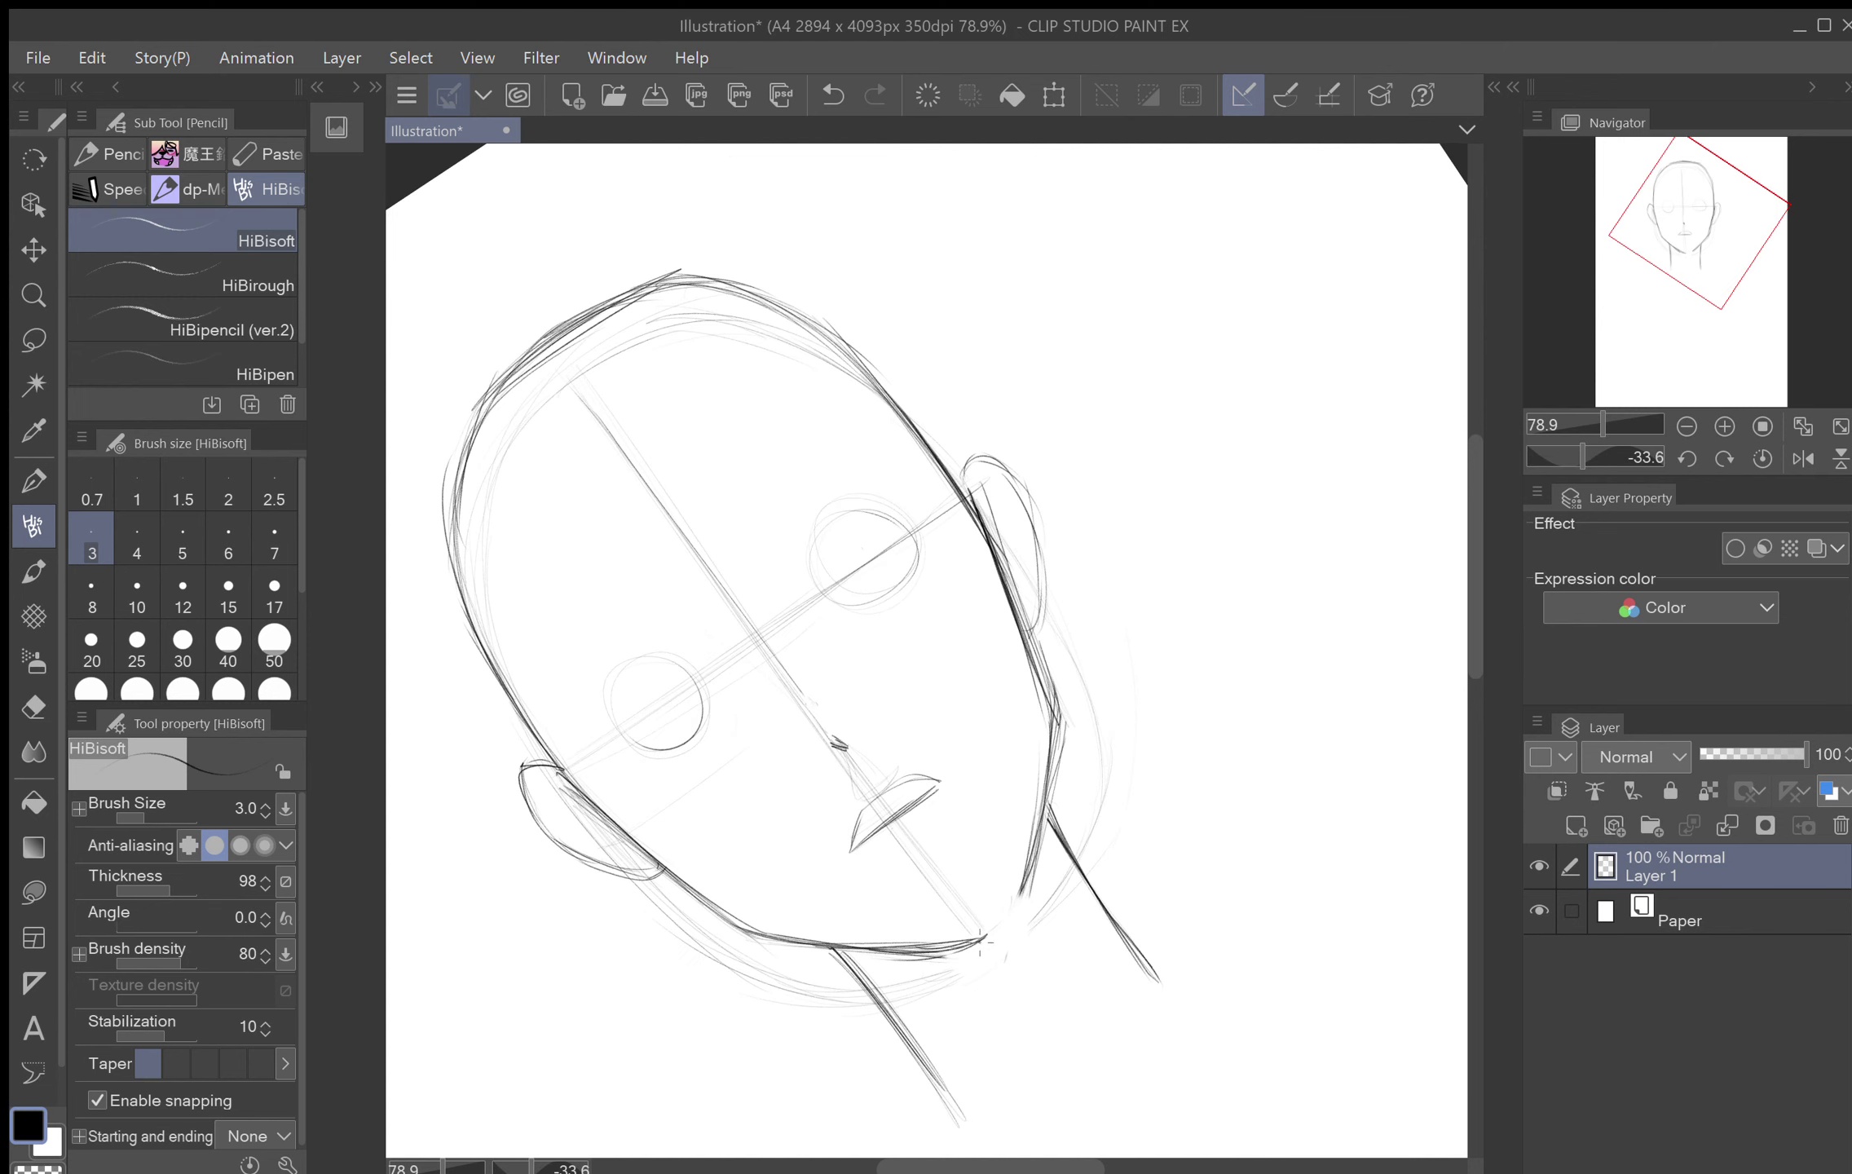
pyautogui.moveTo(1007, 917)
pyautogui.mouseDown()
pyautogui.moveTo(1051, 745)
pyautogui.moveTo(1021, 887)
pyautogui.moveTo(1041, 848)
pyautogui.moveTo(987, 946)
pyautogui.mouseUp()
pyautogui.moveTo(1035, 881); pyautogui.dragTo(982, 945)
pyautogui.moveTo(1037, 829)
pyautogui.mouseDown()
pyautogui.moveTo(1008, 920)
pyautogui.moveTo(1055, 713)
pyautogui.moveTo(1034, 657)
pyautogui.moveTo(985, 695)
pyautogui.mouseUp()
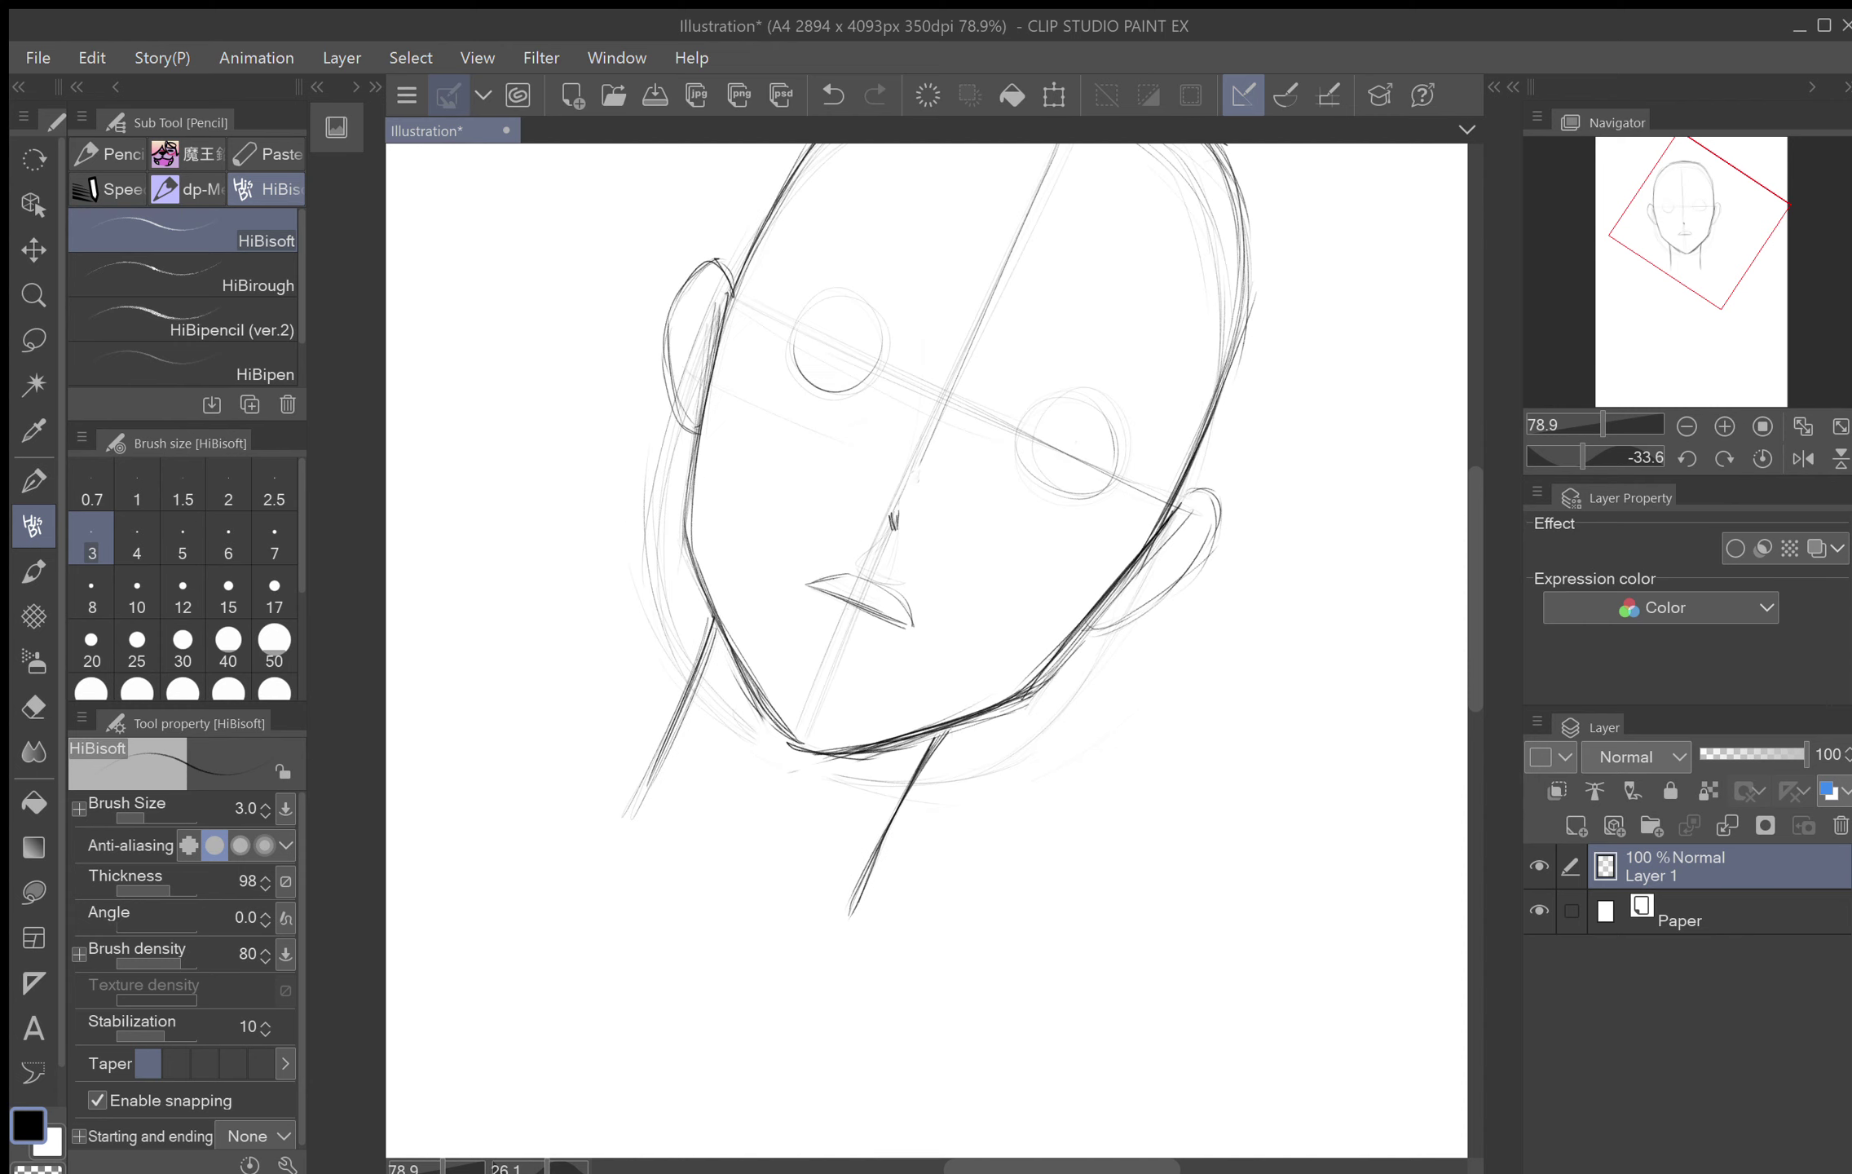
pyautogui.moveTo(785, 738)
pyautogui.mouseDown()
pyautogui.moveTo(805, 748)
pyautogui.moveTo(694, 553)
pyautogui.moveTo(738, 261)
pyautogui.moveTo(579, 457)
pyautogui.mouseUp()
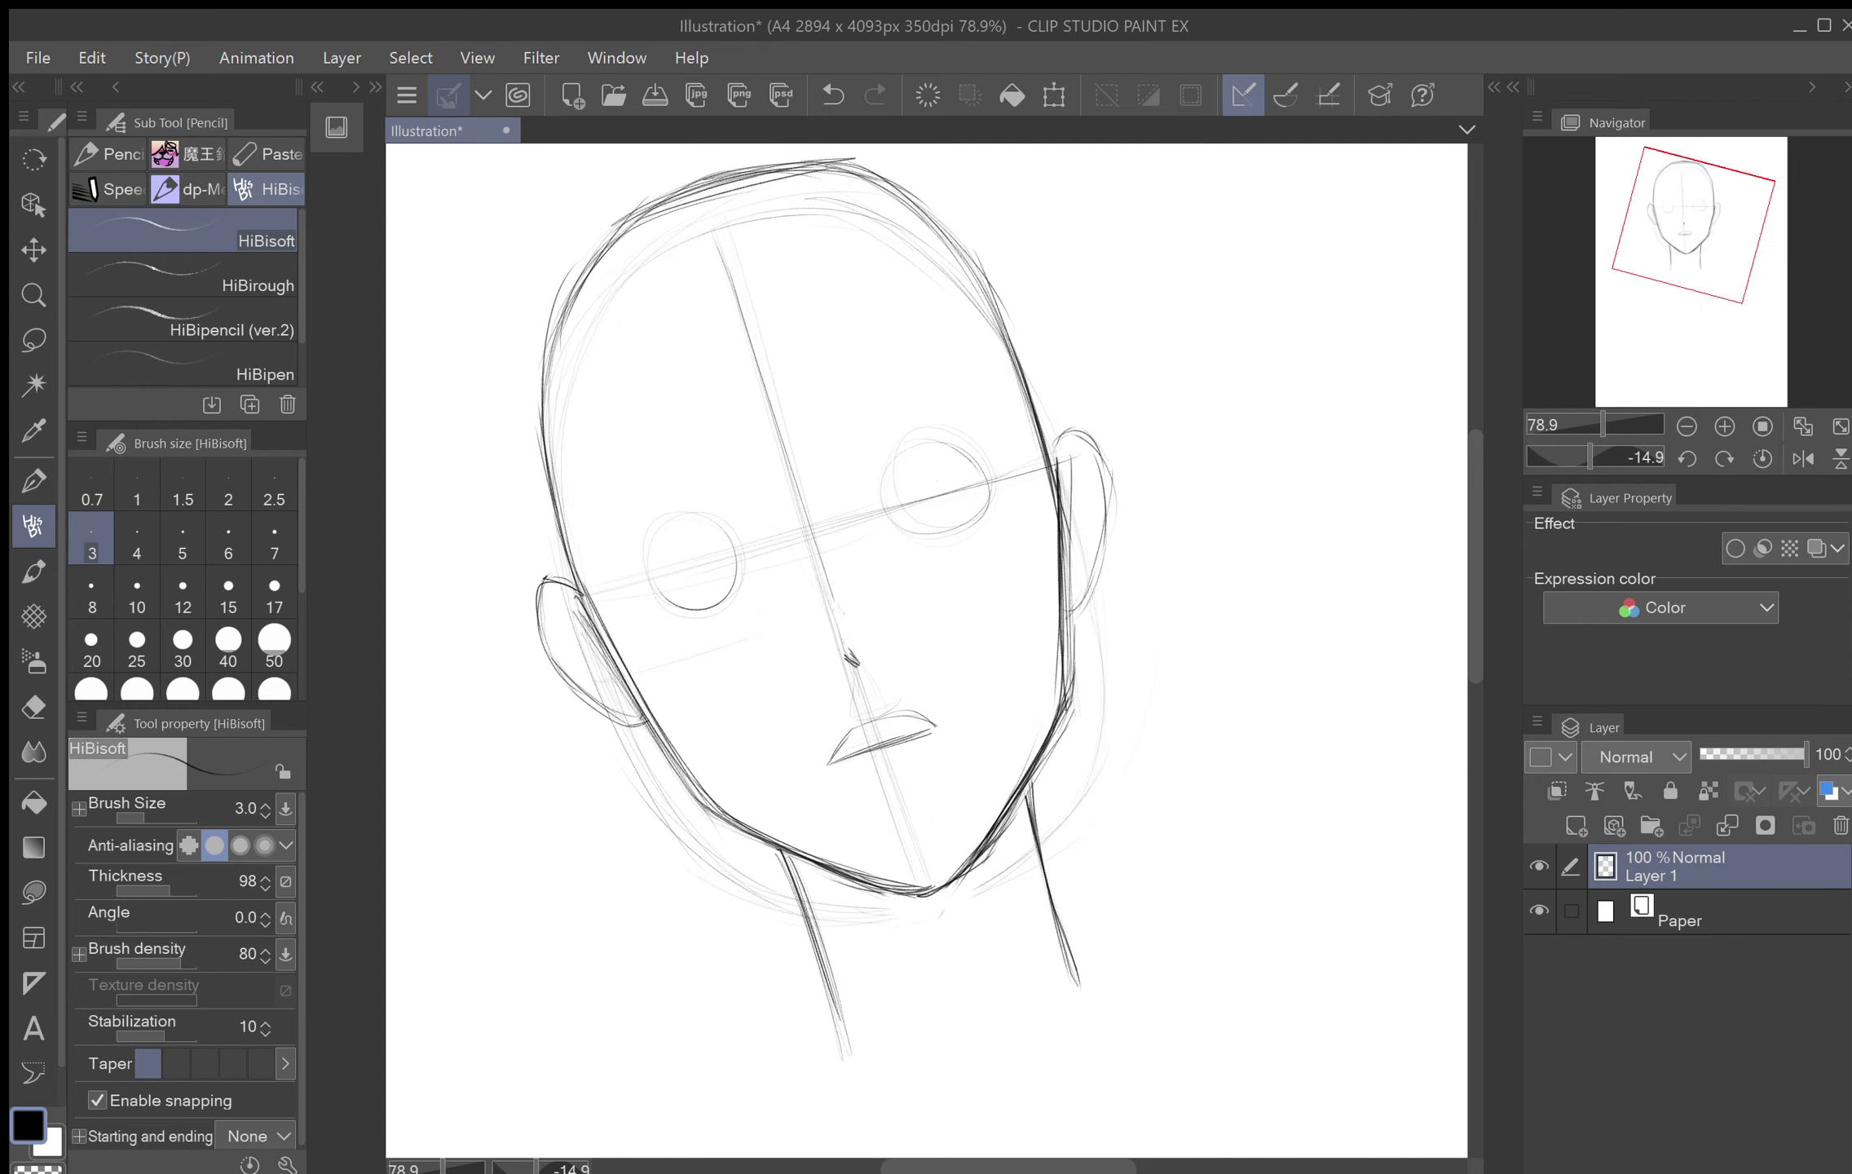
pyautogui.moveTo(1047, 743)
pyautogui.mouseDown()
pyautogui.moveTo(1060, 571)
pyautogui.moveTo(1028, 394)
pyautogui.mouseUp()
# Step: Darken the outlines of both ears with a few overlapping strokes
pyautogui.moveTo(595, 613); pyautogui.dragTo(579, 582)
pyautogui.moveTo(651, 724)
pyautogui.mouseDown()
pyautogui.moveTo(554, 673)
pyautogui.moveTo(544, 586)
pyautogui.moveTo(567, 568)
pyautogui.moveTo(597, 612)
pyautogui.mouseUp()
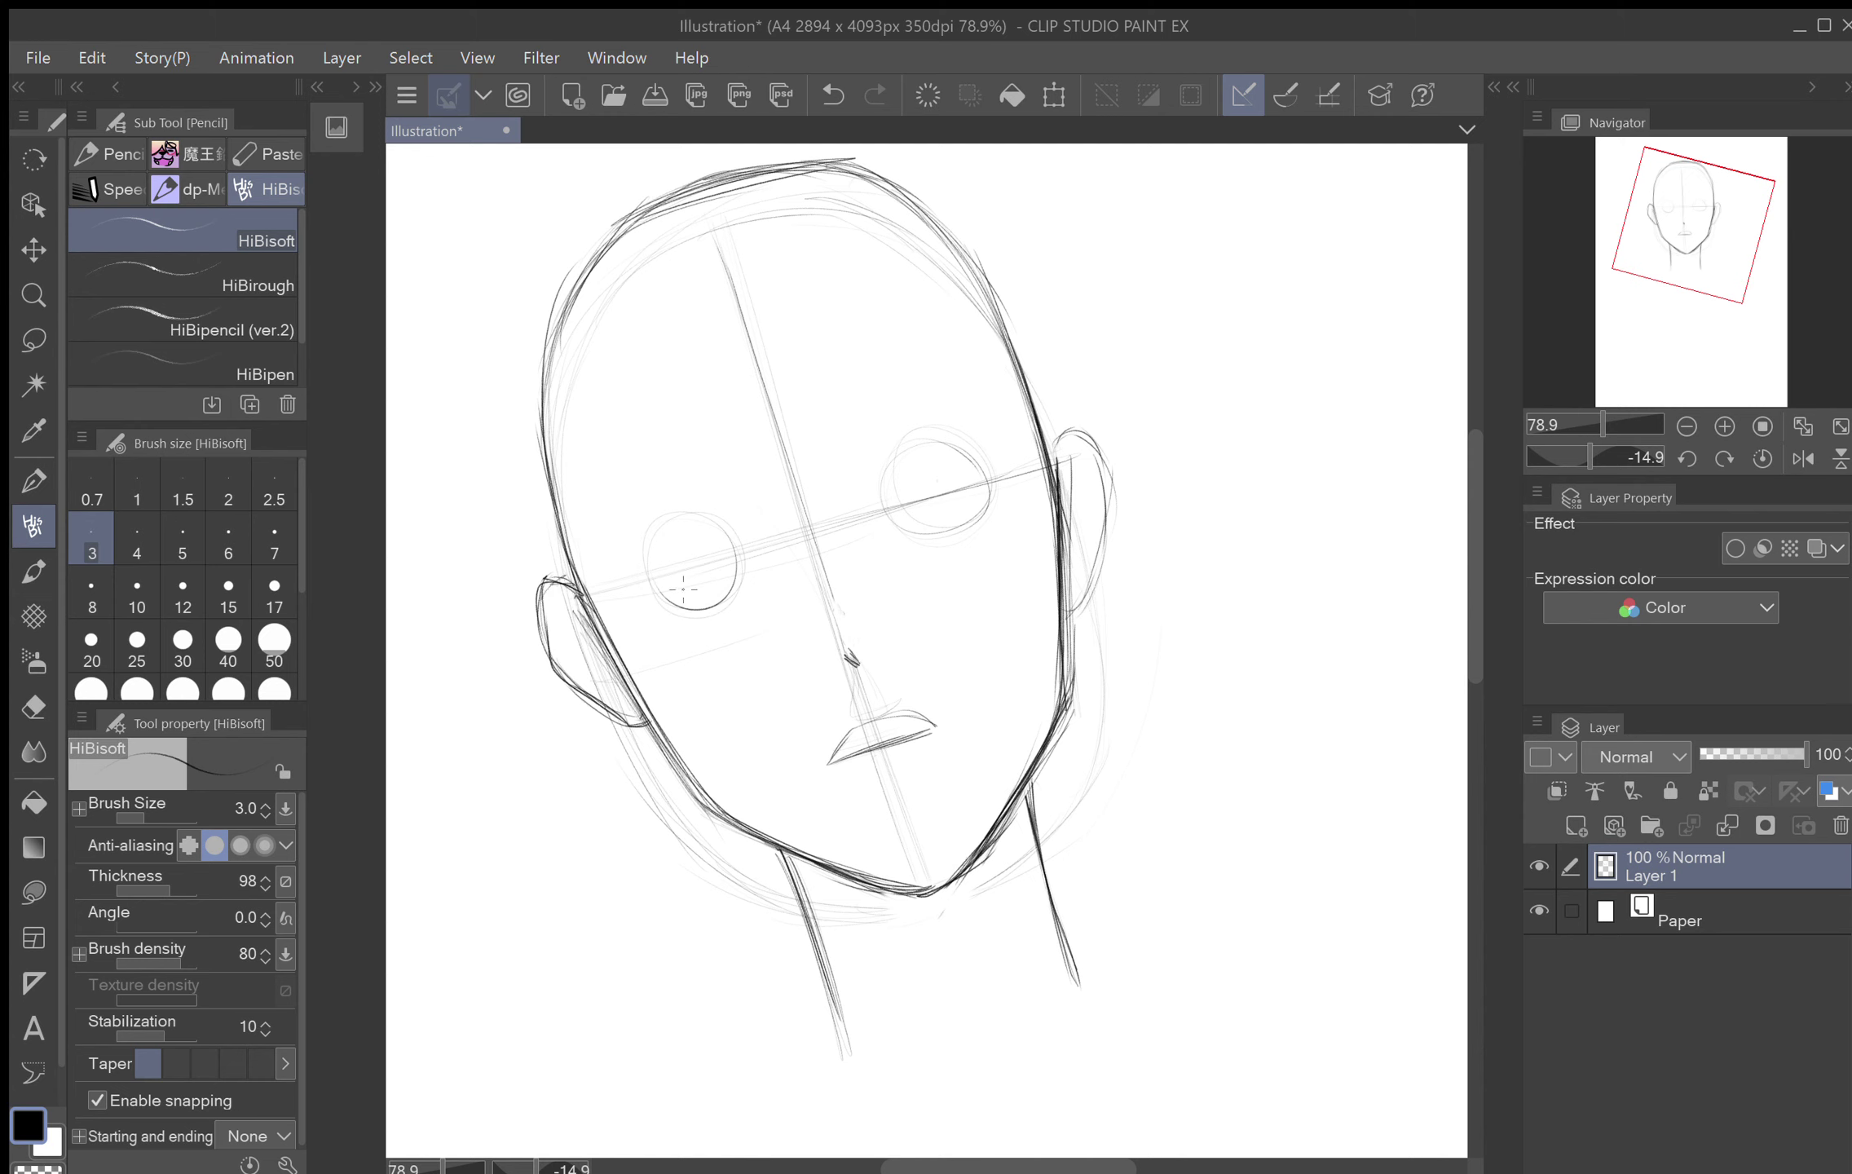
pyautogui.moveTo(1074, 613)
pyautogui.mouseDown()
pyautogui.moveTo(1104, 529)
pyautogui.moveTo(1090, 573)
pyautogui.moveTo(1105, 508)
pyautogui.moveTo(1069, 434)
pyautogui.mouseUp()
pyautogui.moveTo(1071, 619)
pyautogui.mouseDown()
pyautogui.moveTo(1104, 522)
pyautogui.moveTo(1080, 438)
pyautogui.moveTo(1060, 453)
pyautogui.mouseUp()
# Step: Strengthen the neck lines on both sides below the jaw with repeated strokes
pyautogui.moveTo(1034, 774); pyautogui.dragTo(1075, 952)
pyautogui.moveTo(779, 848); pyautogui.dragTo(846, 1008)
pyautogui.moveTo(799, 885)
pyautogui.mouseDown()
pyautogui.moveTo(850, 1024)
pyautogui.moveTo(832, 968)
pyautogui.moveTo(849, 1036)
pyautogui.mouseUp()
pyautogui.moveTo(856, 957); pyautogui.dragTo(809, 935)
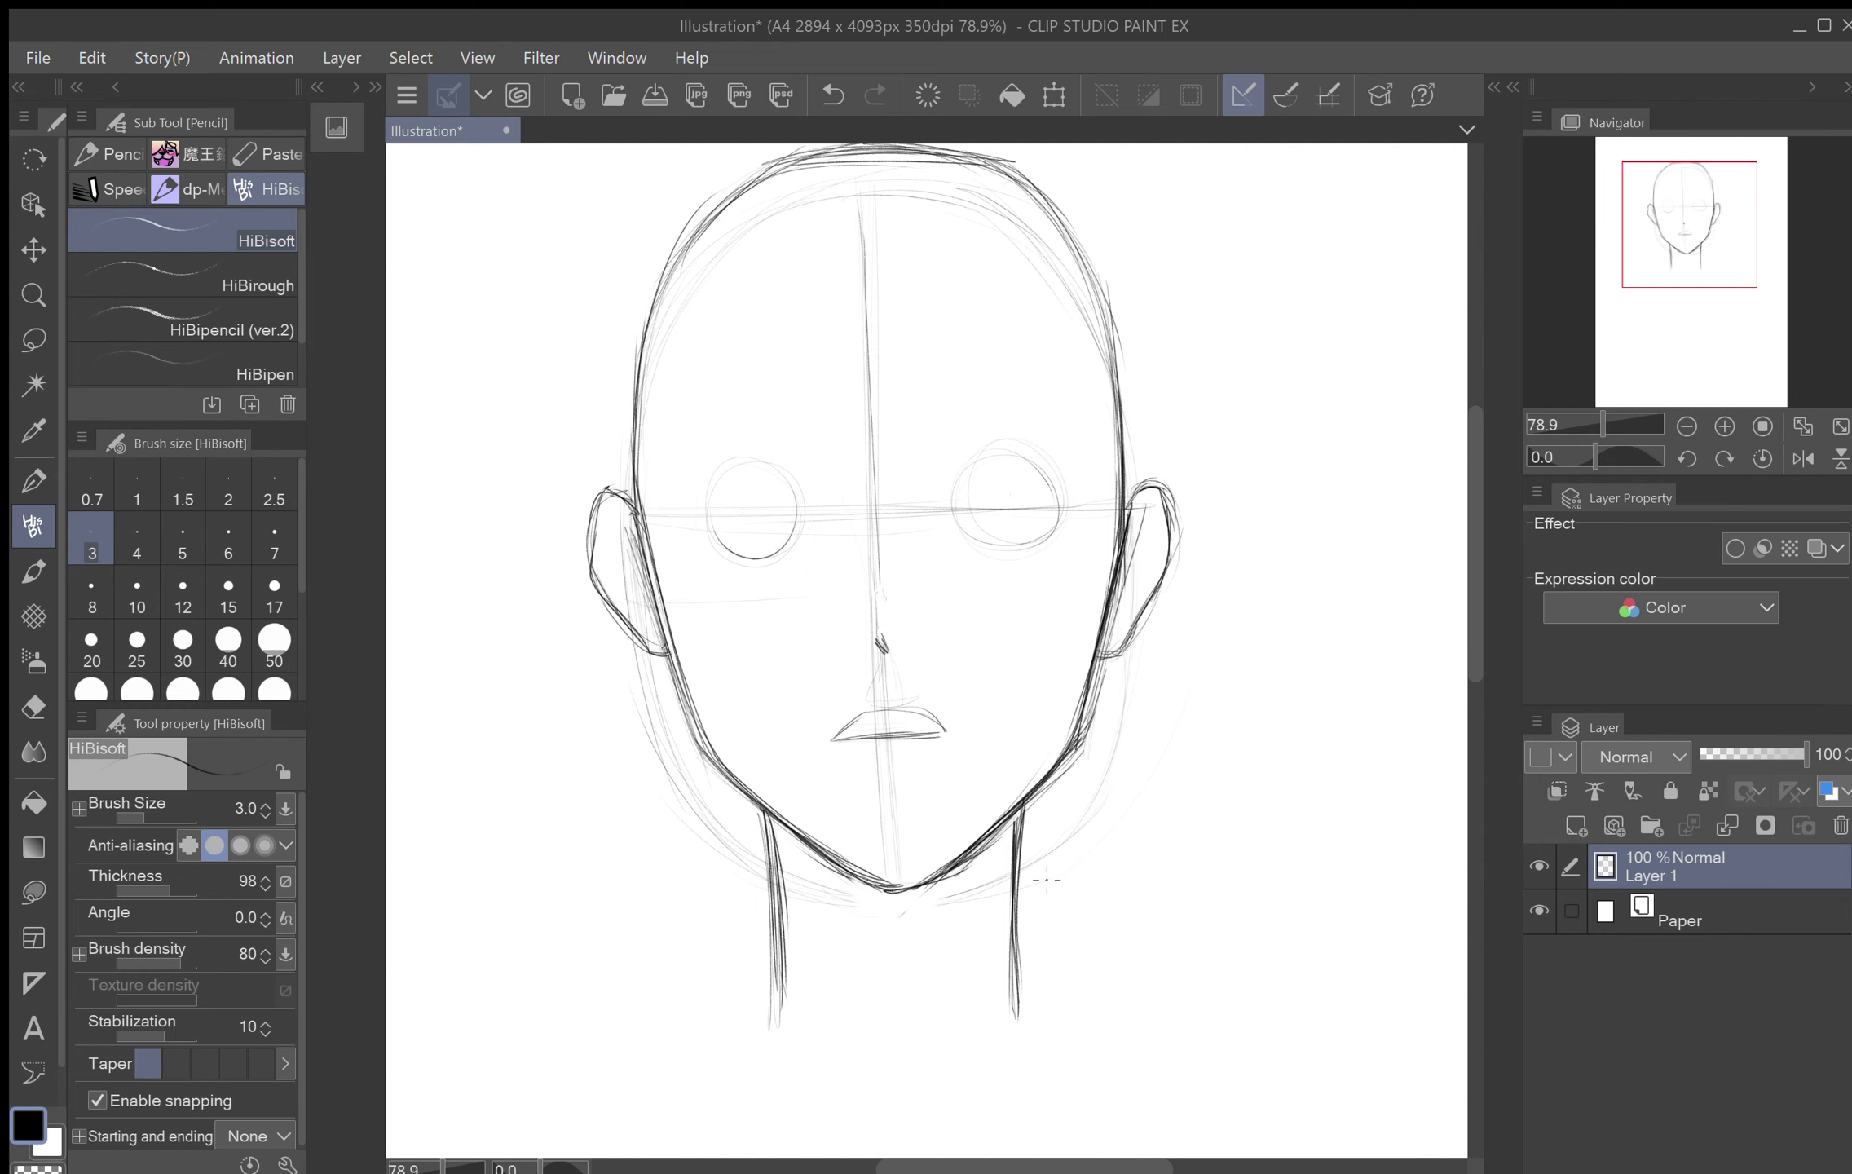
# Step: Refine the upper and outer contour of the ear on the viewer's right with the HiBisoft pencil
pyautogui.moveTo(1046, 879)
pyautogui.mouseDown()
pyautogui.moveTo(1152, 777)
pyautogui.moveTo(1046, 884)
pyautogui.mouseUp()
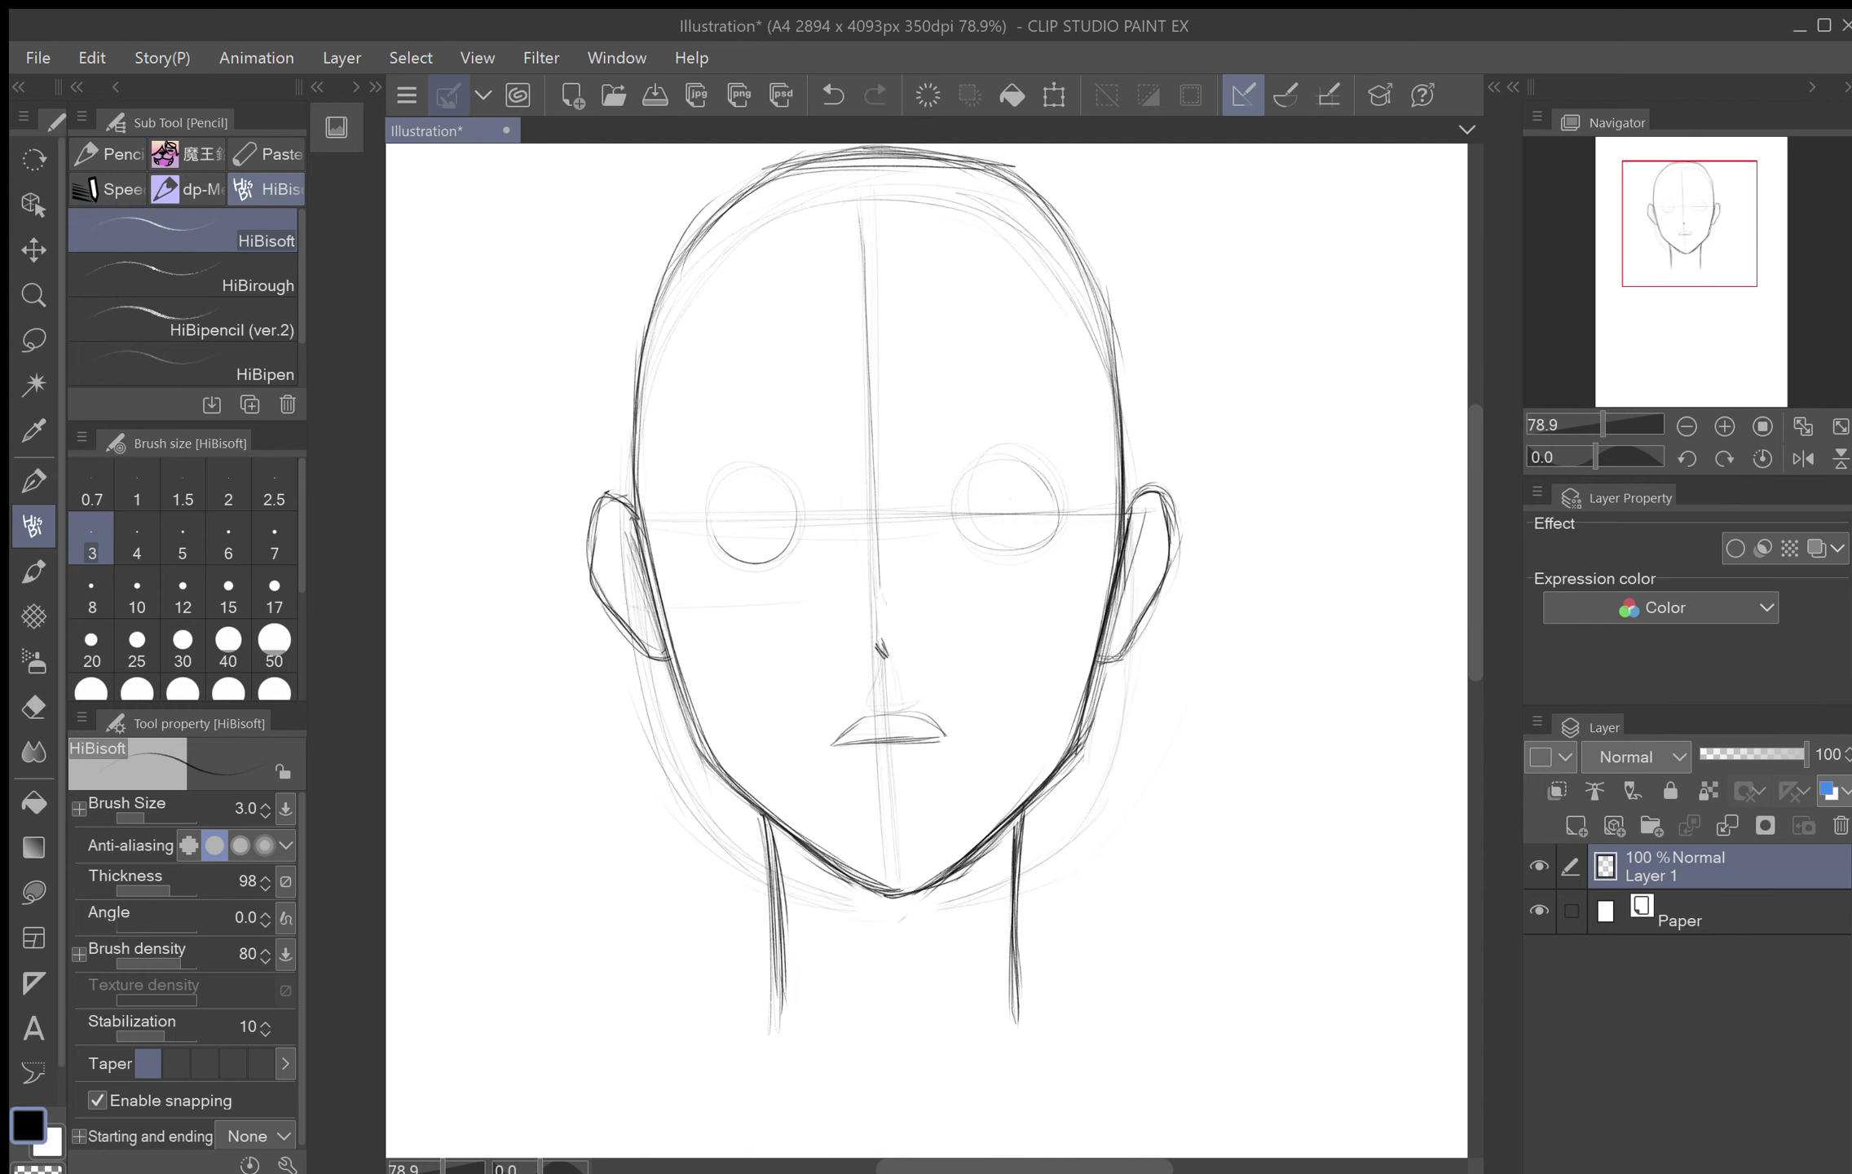
pyautogui.moveTo(926, 650); pyautogui.dragTo(949, 767)
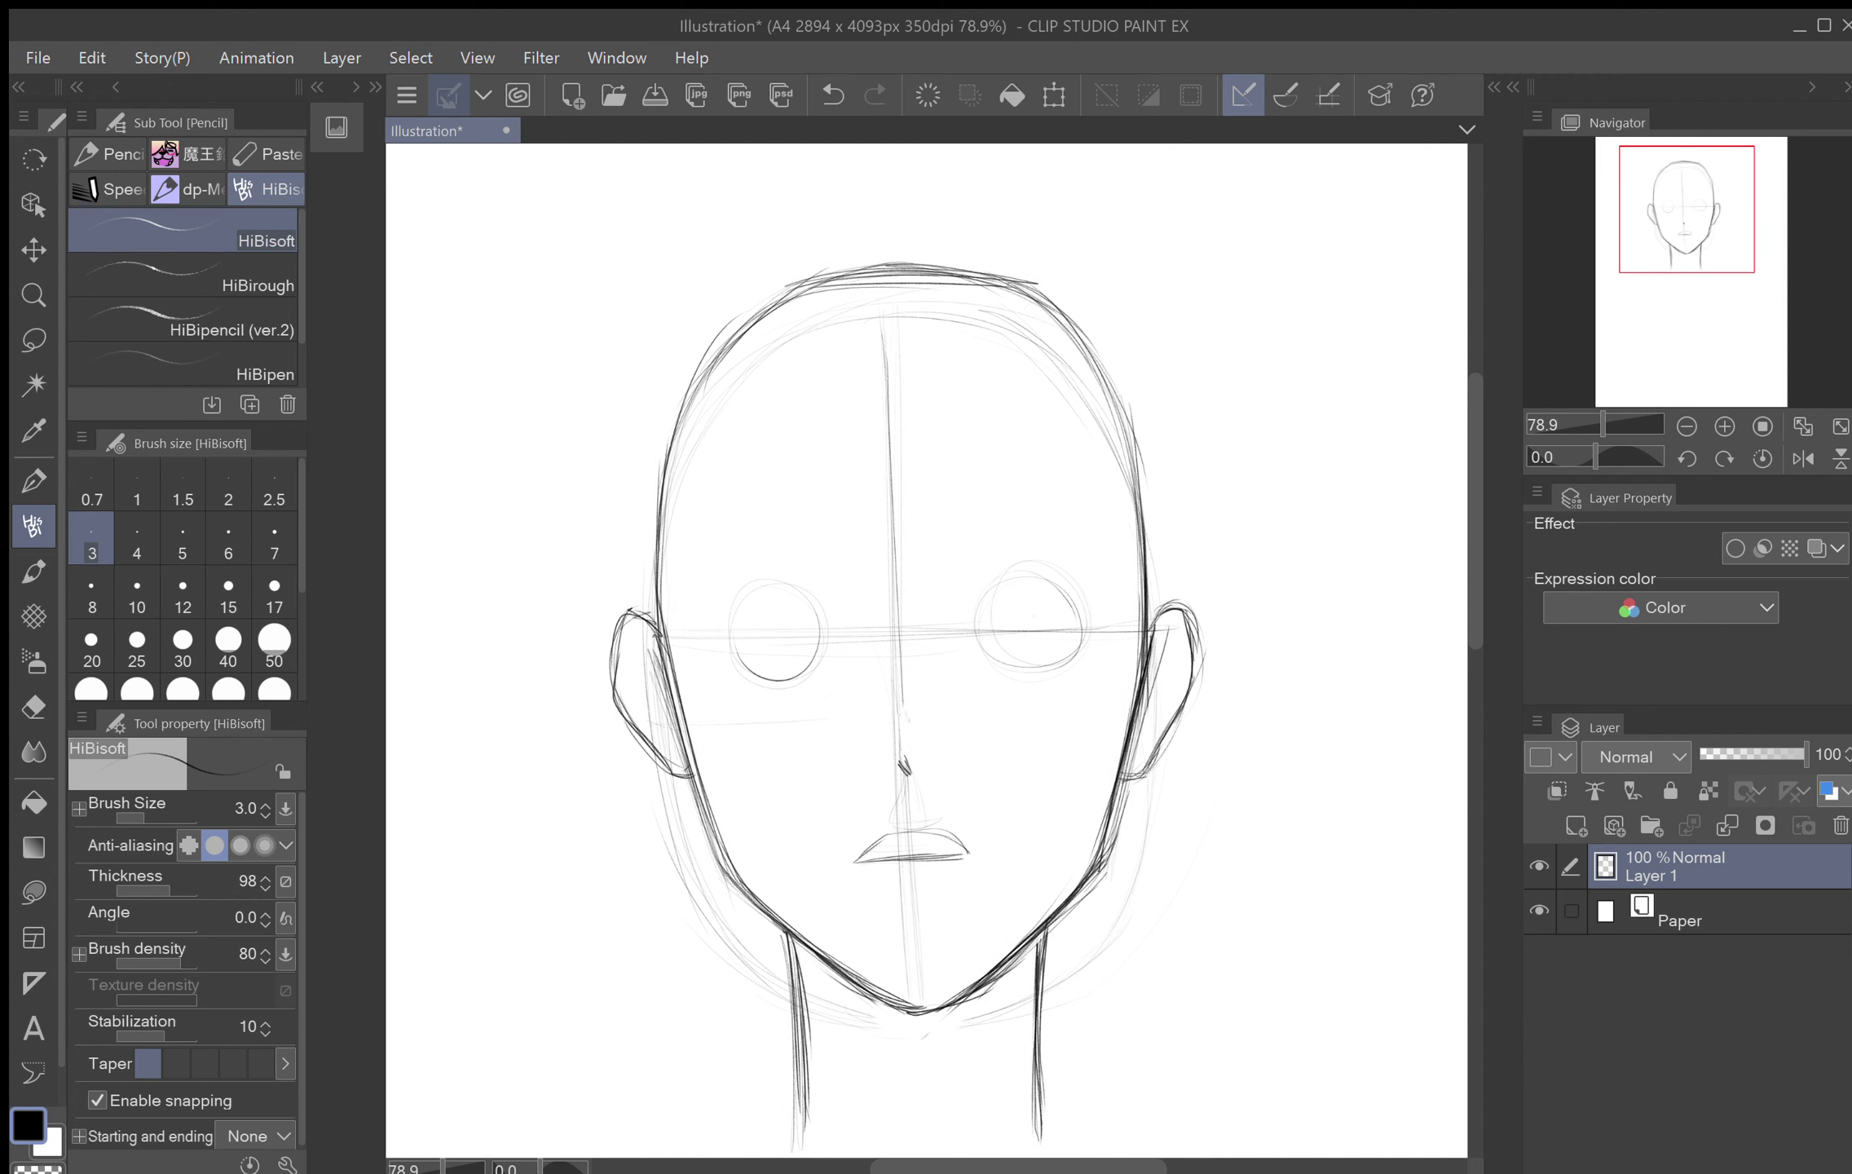
pyautogui.moveTo(1141, 632)
pyautogui.mouseDown()
pyautogui.moveTo(1182, 613)
pyautogui.moveTo(1192, 678)
pyautogui.mouseUp()
pyautogui.press('e')
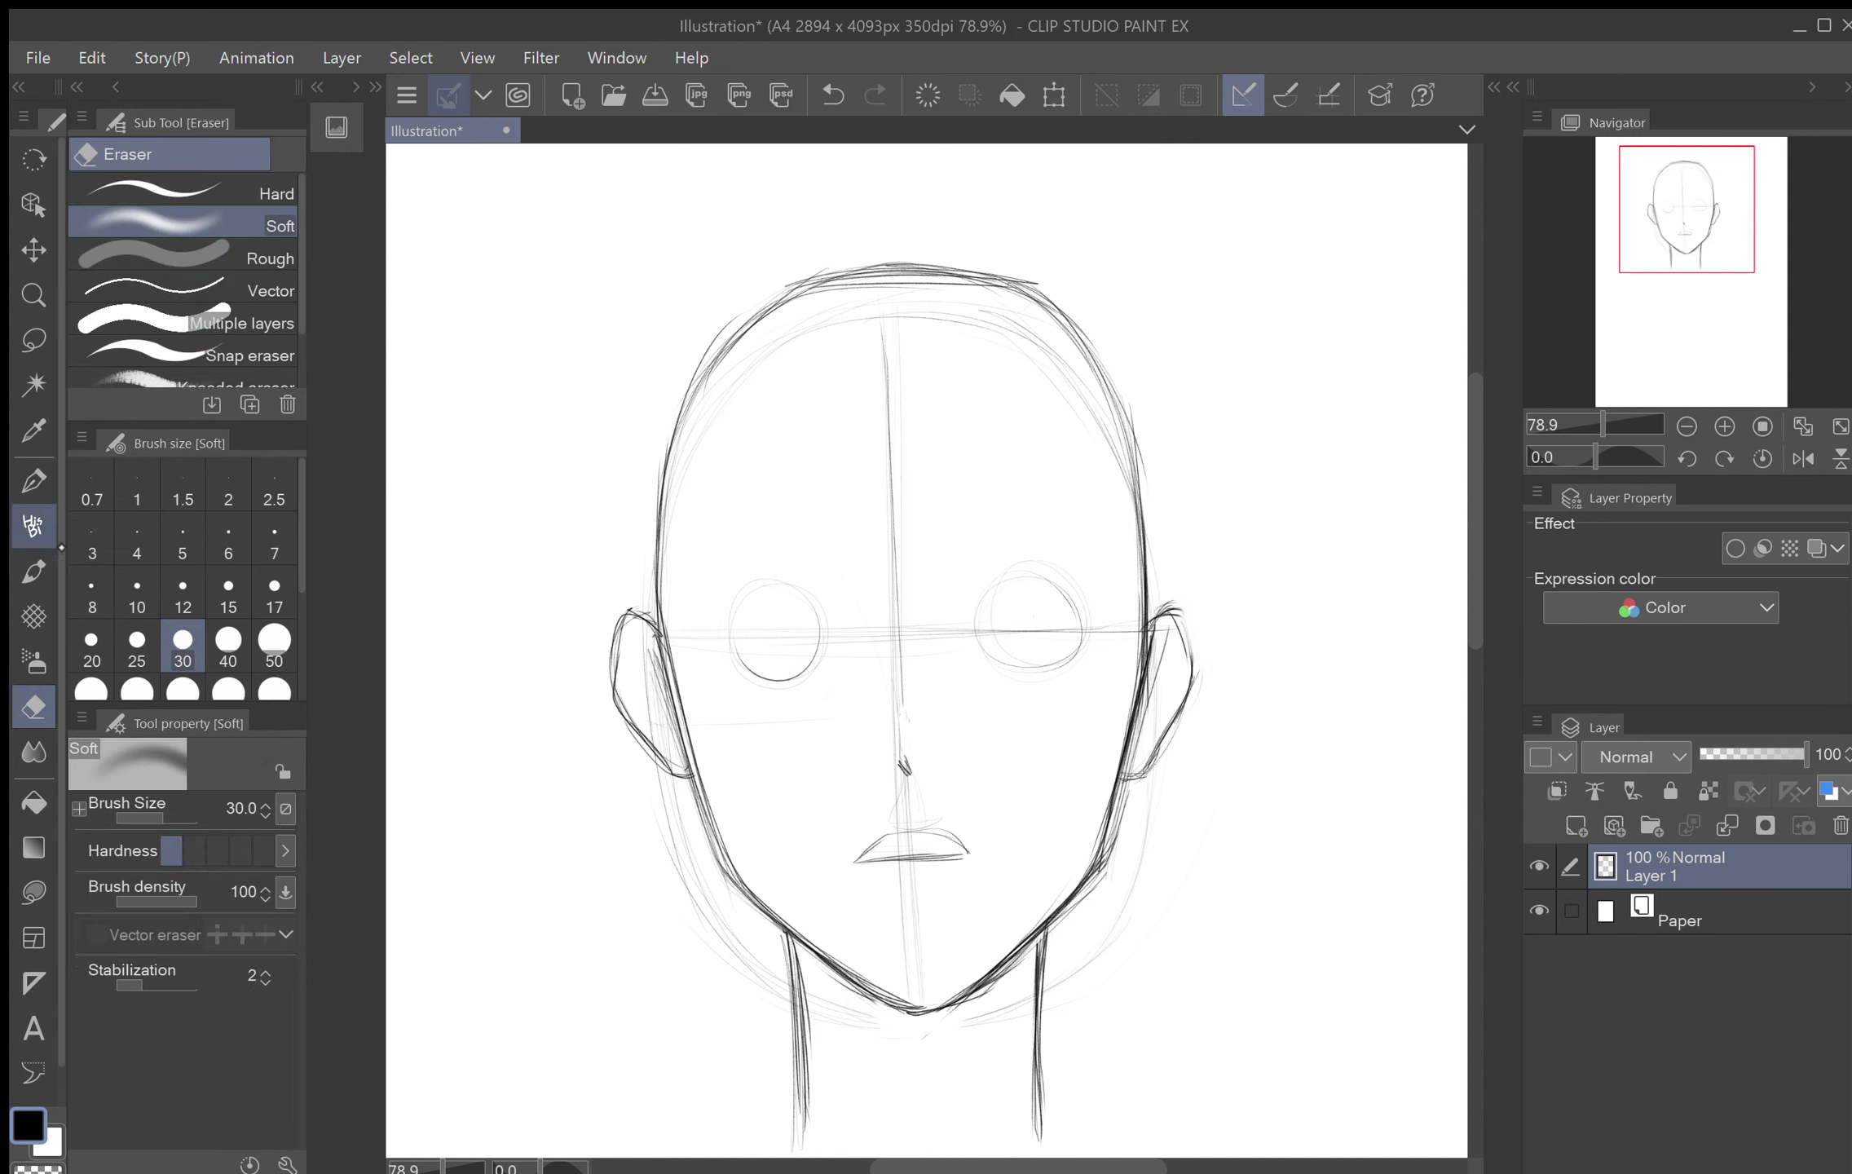
pyautogui.click(33, 526)
pyautogui.moveTo(1167, 619); pyautogui.dragTo(1192, 664)
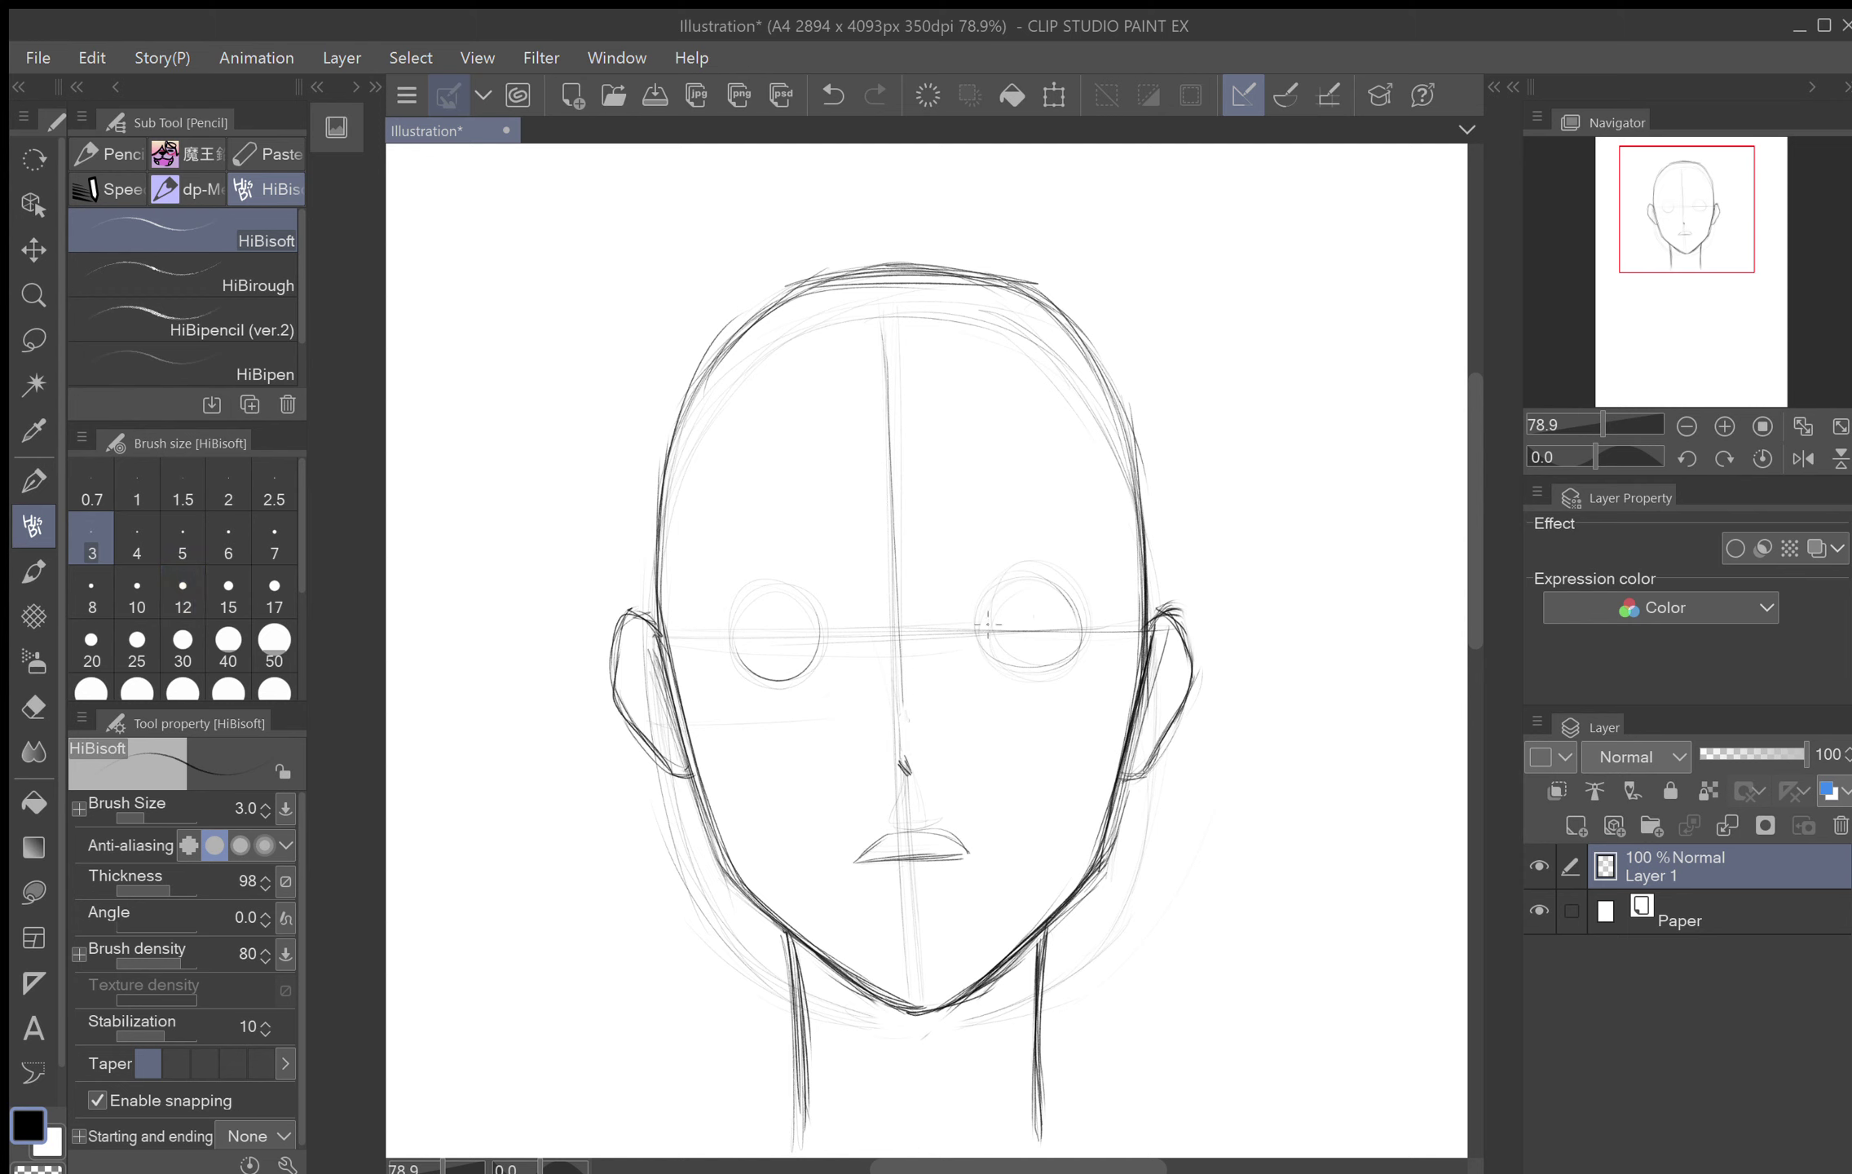
# Step: Draw an arched upper eyelid over the eye on the viewer's left and darken its iris circle
pyautogui.moveTo(1149, 680); pyautogui.dragTo(1174, 388)
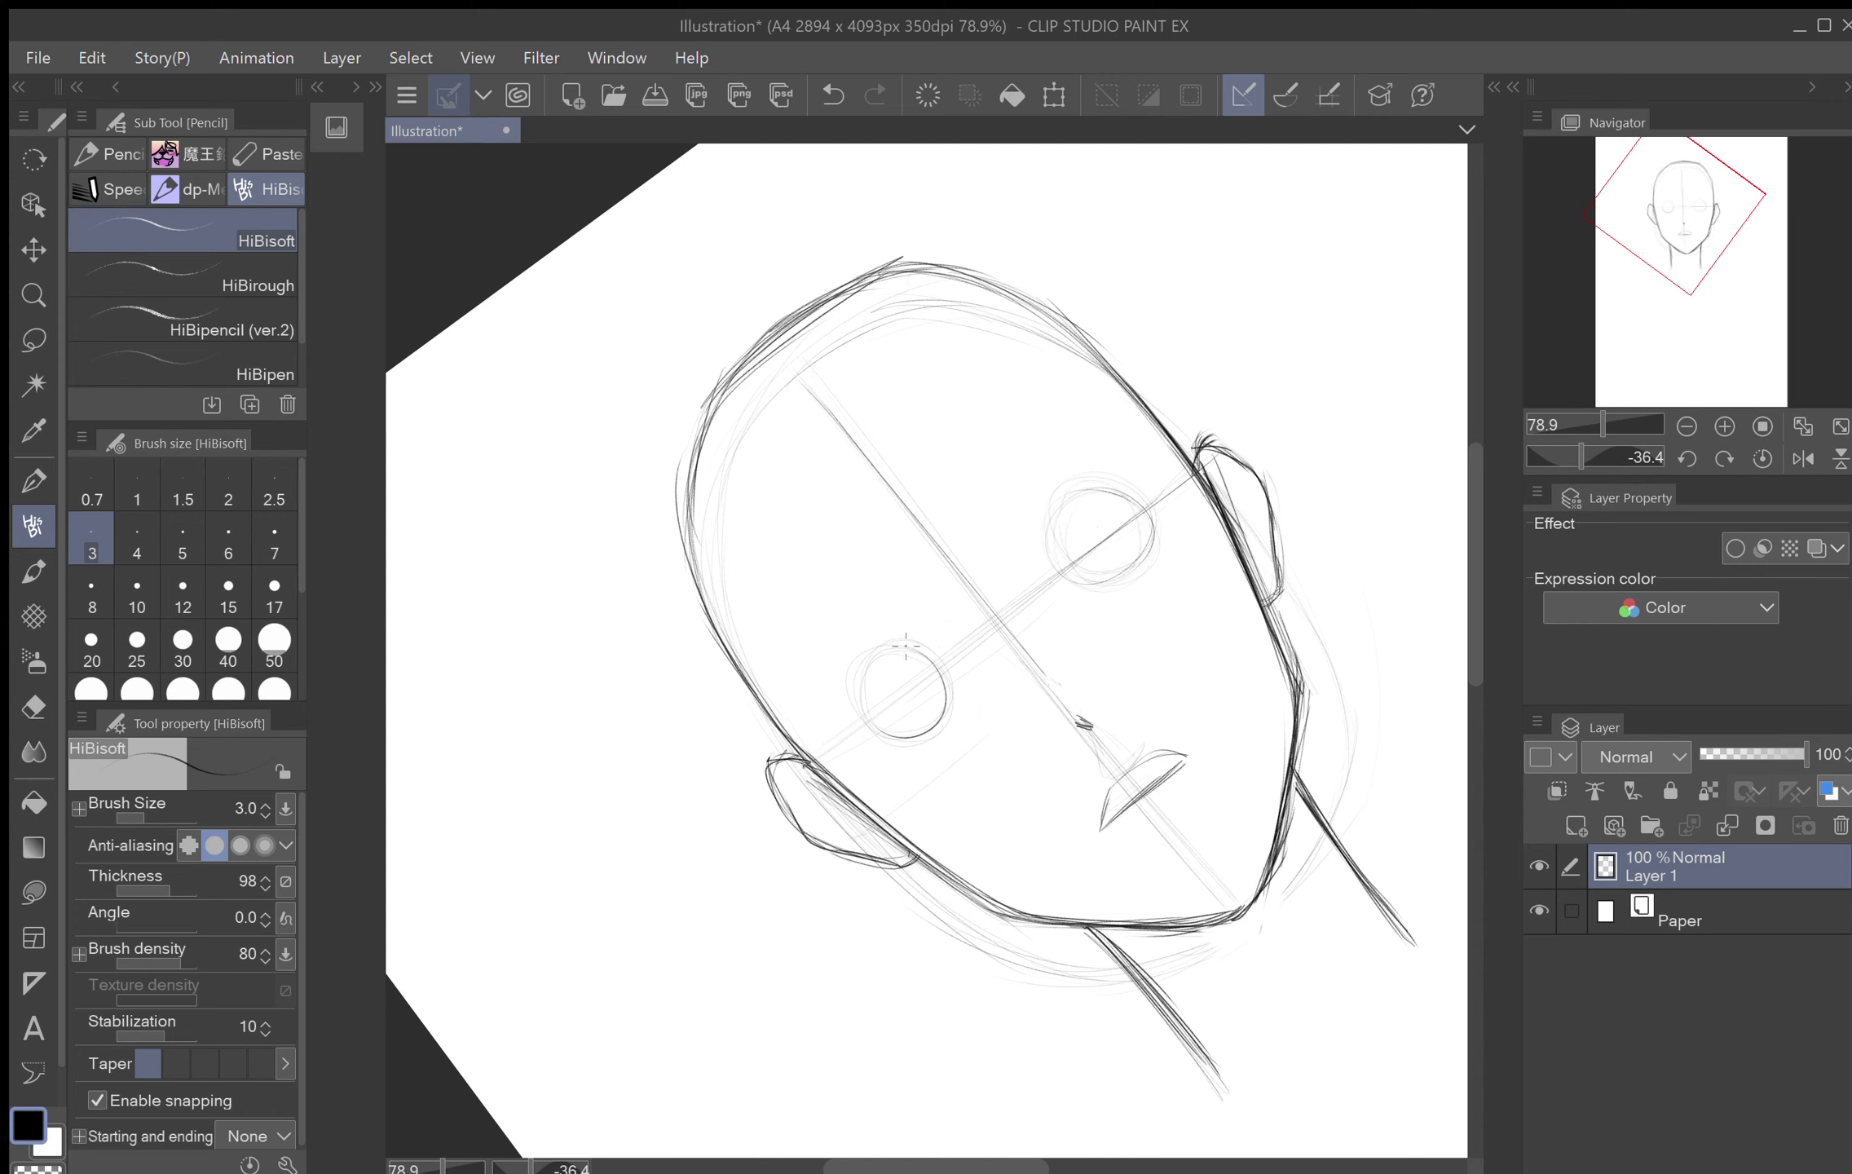
pyautogui.moveTo(916, 652)
pyautogui.mouseDown()
pyautogui.moveTo(871, 654)
pyautogui.moveTo(938, 648)
pyautogui.moveTo(864, 663)
pyautogui.moveTo(852, 733)
pyautogui.moveTo(873, 661)
pyautogui.moveTo(937, 643)
pyautogui.moveTo(948, 659)
pyautogui.mouseUp()
pyautogui.moveTo(847, 739); pyautogui.dragTo(851, 733)
pyautogui.moveTo(847, 633)
pyautogui.mouseDown()
pyautogui.moveTo(881, 579)
pyautogui.moveTo(847, 639)
pyautogui.moveTo(868, 654)
pyautogui.mouseUp()
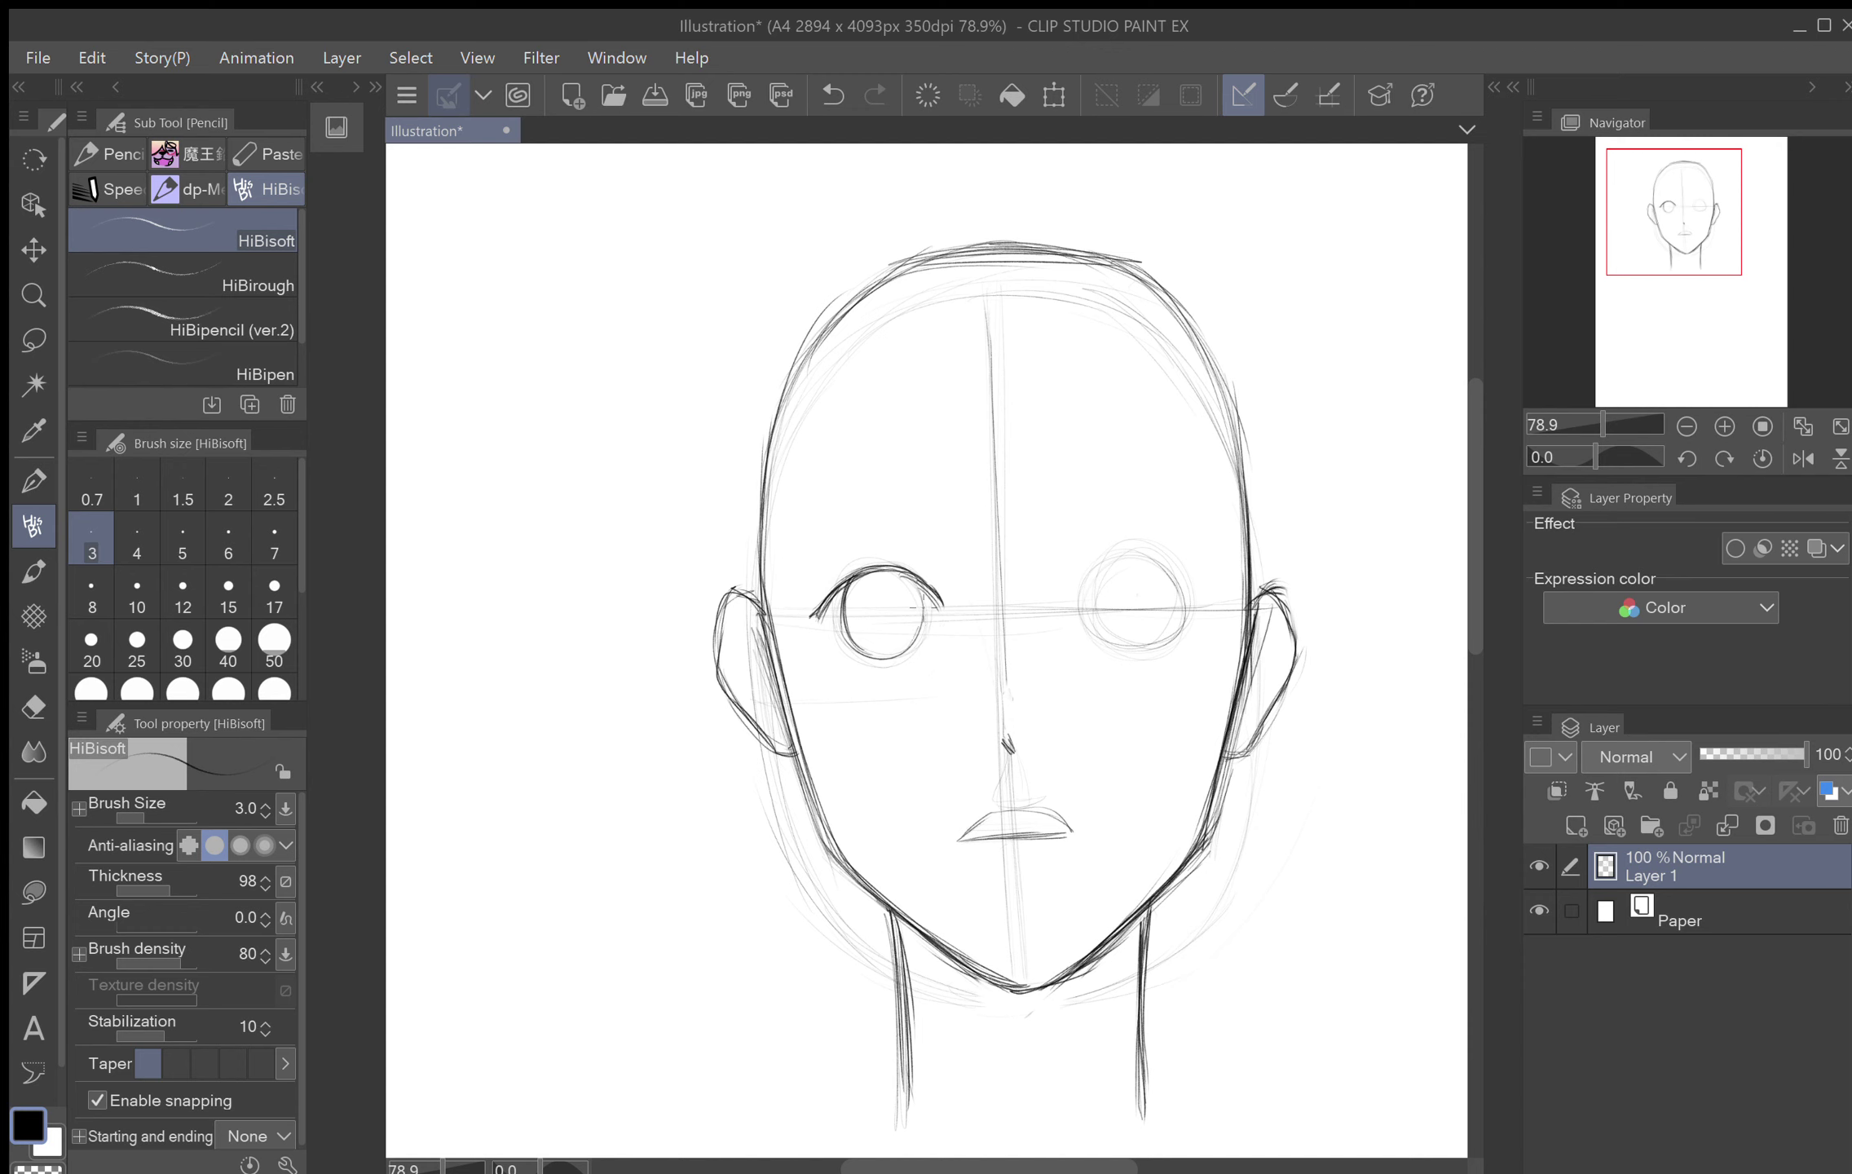
# Step: Reinforce the sides of the iris and add a short lower lid line to the eye on the viewer's left
pyautogui.moveTo(914, 608)
pyautogui.mouseDown()
pyautogui.moveTo(909, 645)
pyautogui.moveTo(904, 565)
pyautogui.moveTo(912, 626)
pyautogui.moveTo(875, 744)
pyautogui.moveTo(901, 718)
pyautogui.moveTo(892, 750)
pyautogui.moveTo(900, 711)
pyautogui.moveTo(893, 749)
pyautogui.mouseUp()
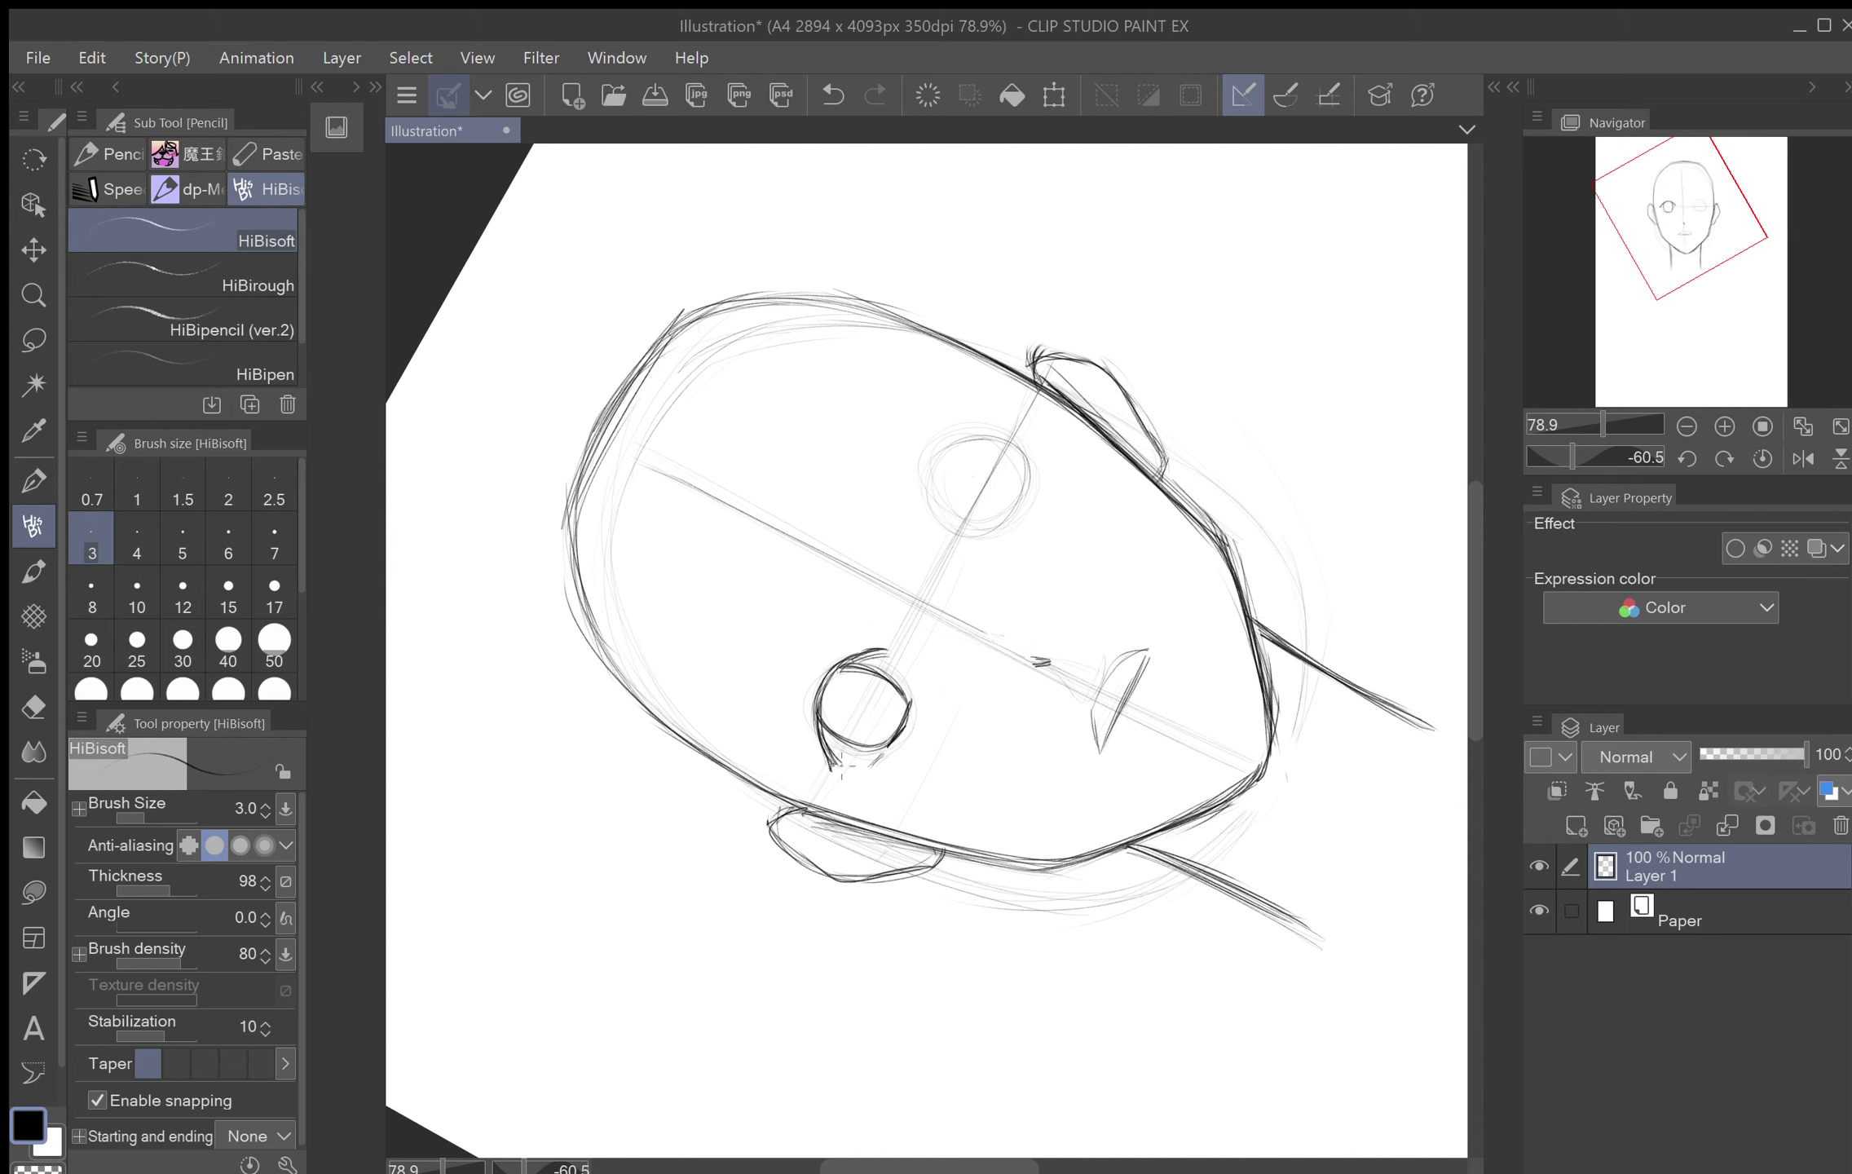
pyautogui.moveTo(825, 753)
pyautogui.mouseDown()
pyautogui.moveTo(821, 693)
pyautogui.moveTo(897, 650)
pyautogui.moveTo(895, 589)
pyautogui.mouseUp()
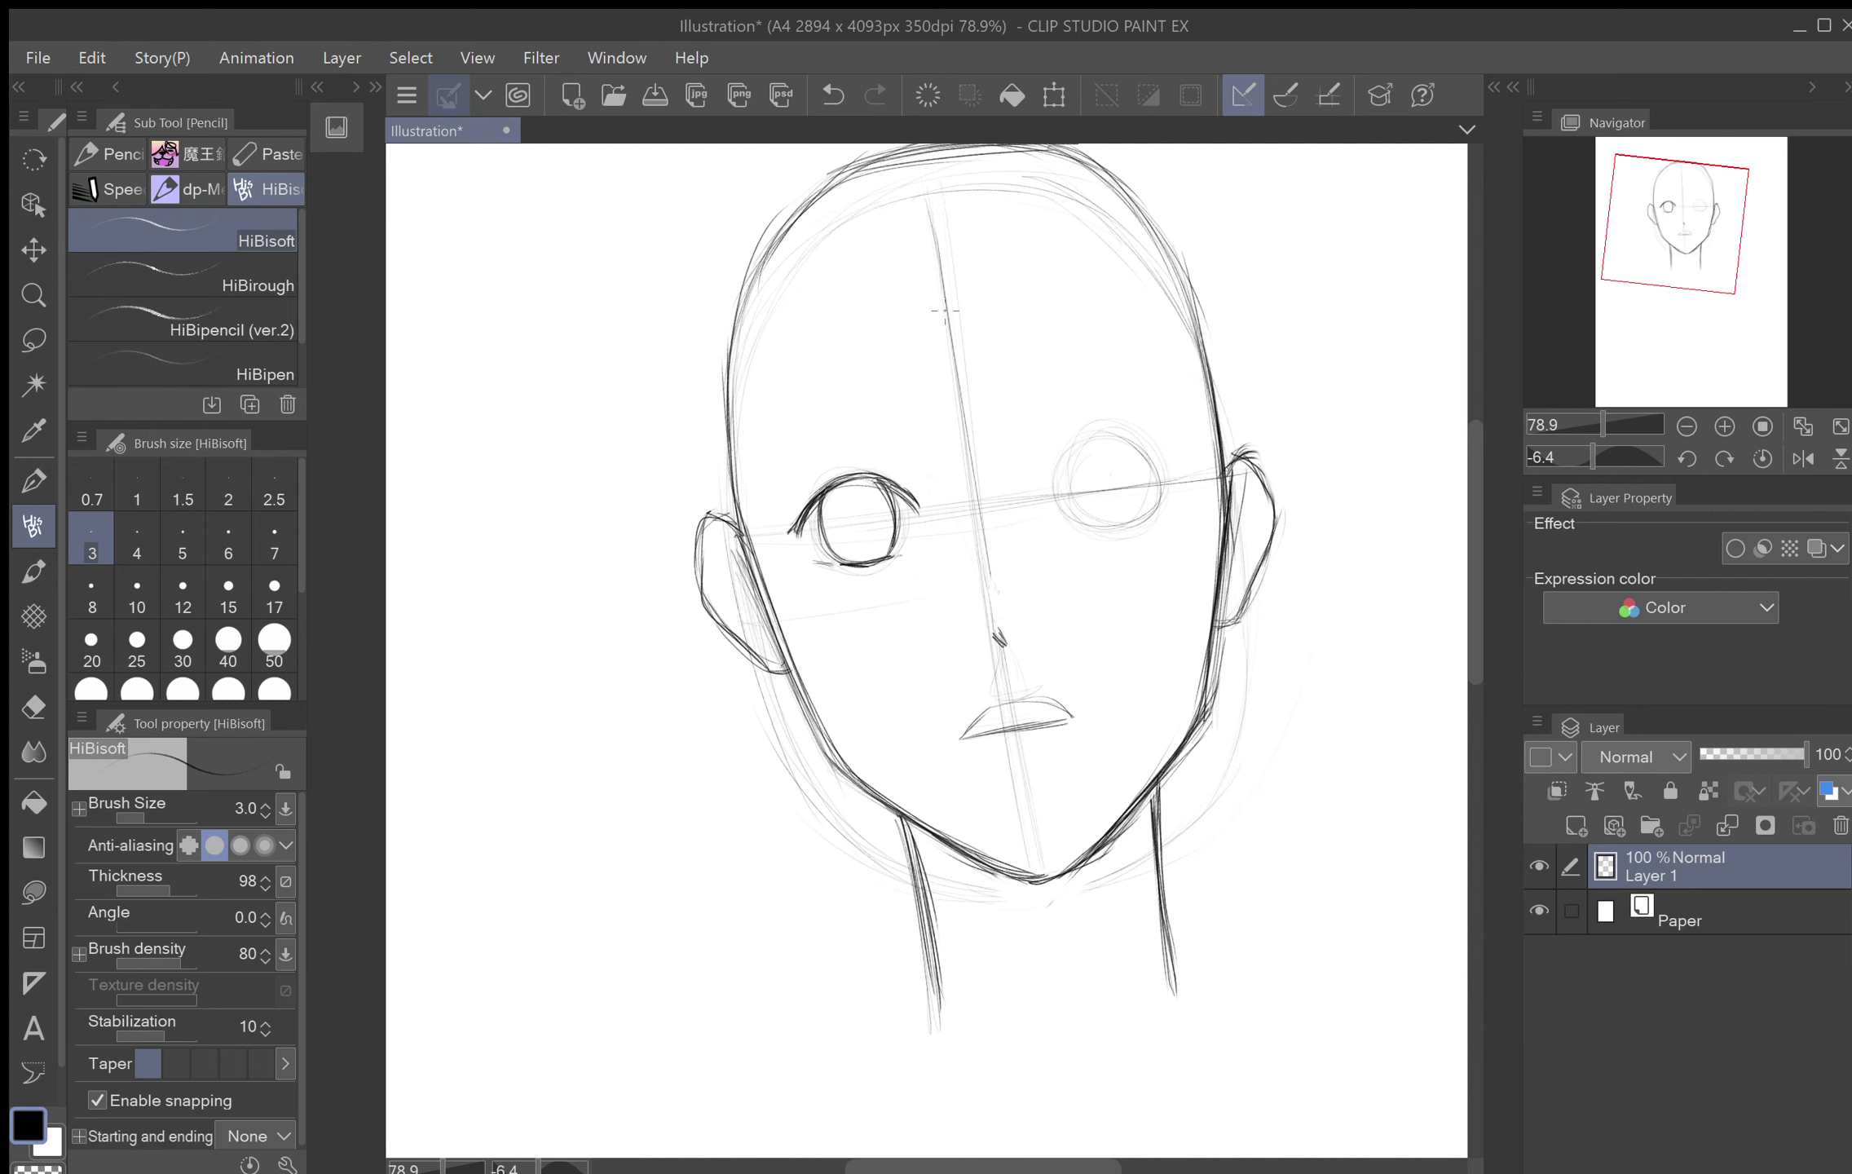
pyautogui.moveTo(945, 311)
pyautogui.mouseDown()
pyautogui.moveTo(1037, 329)
pyautogui.moveTo(980, 315)
pyautogui.mouseUp()
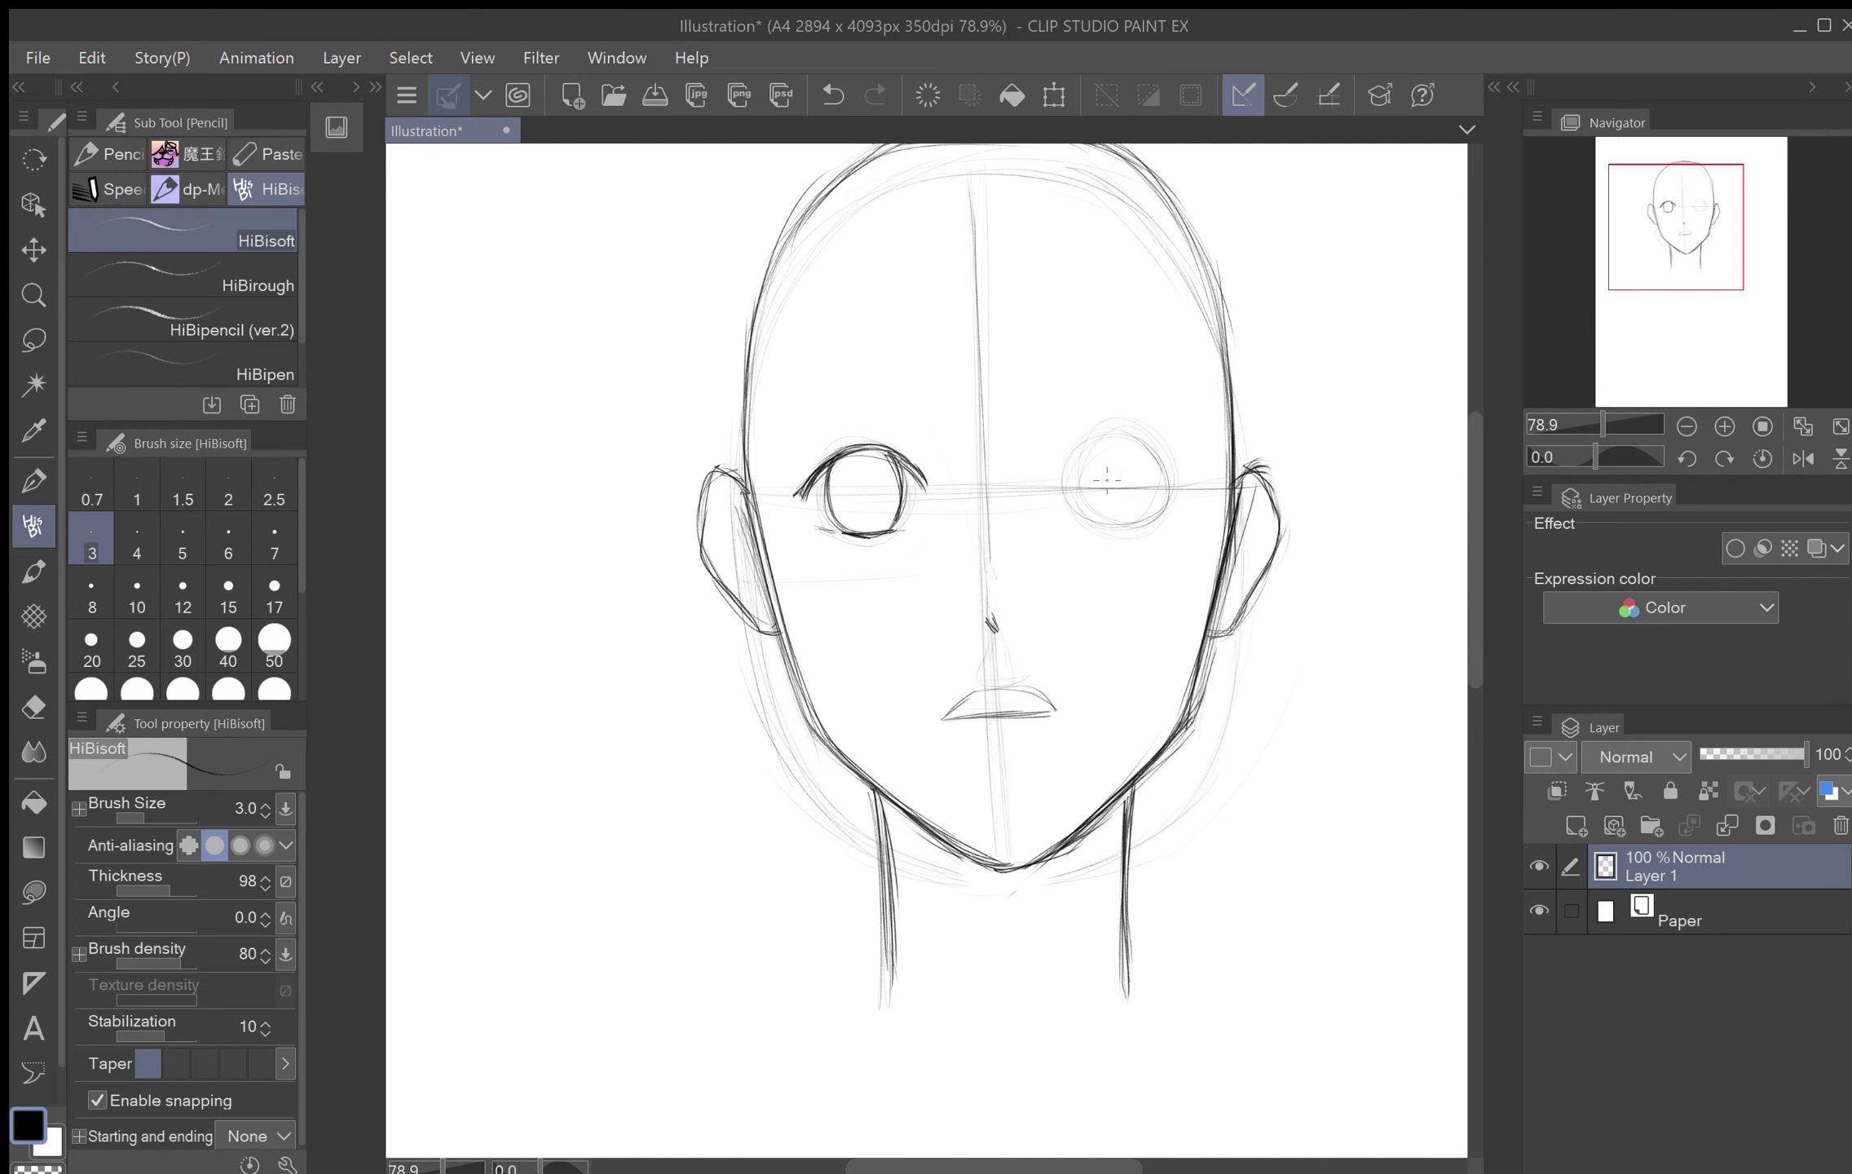
# Step: Draw a matching arched upper eyelid over the eye circle on the viewer's right with overlapping strokes
pyautogui.moveTo(1161, 375); pyautogui.dragTo(905, 289)
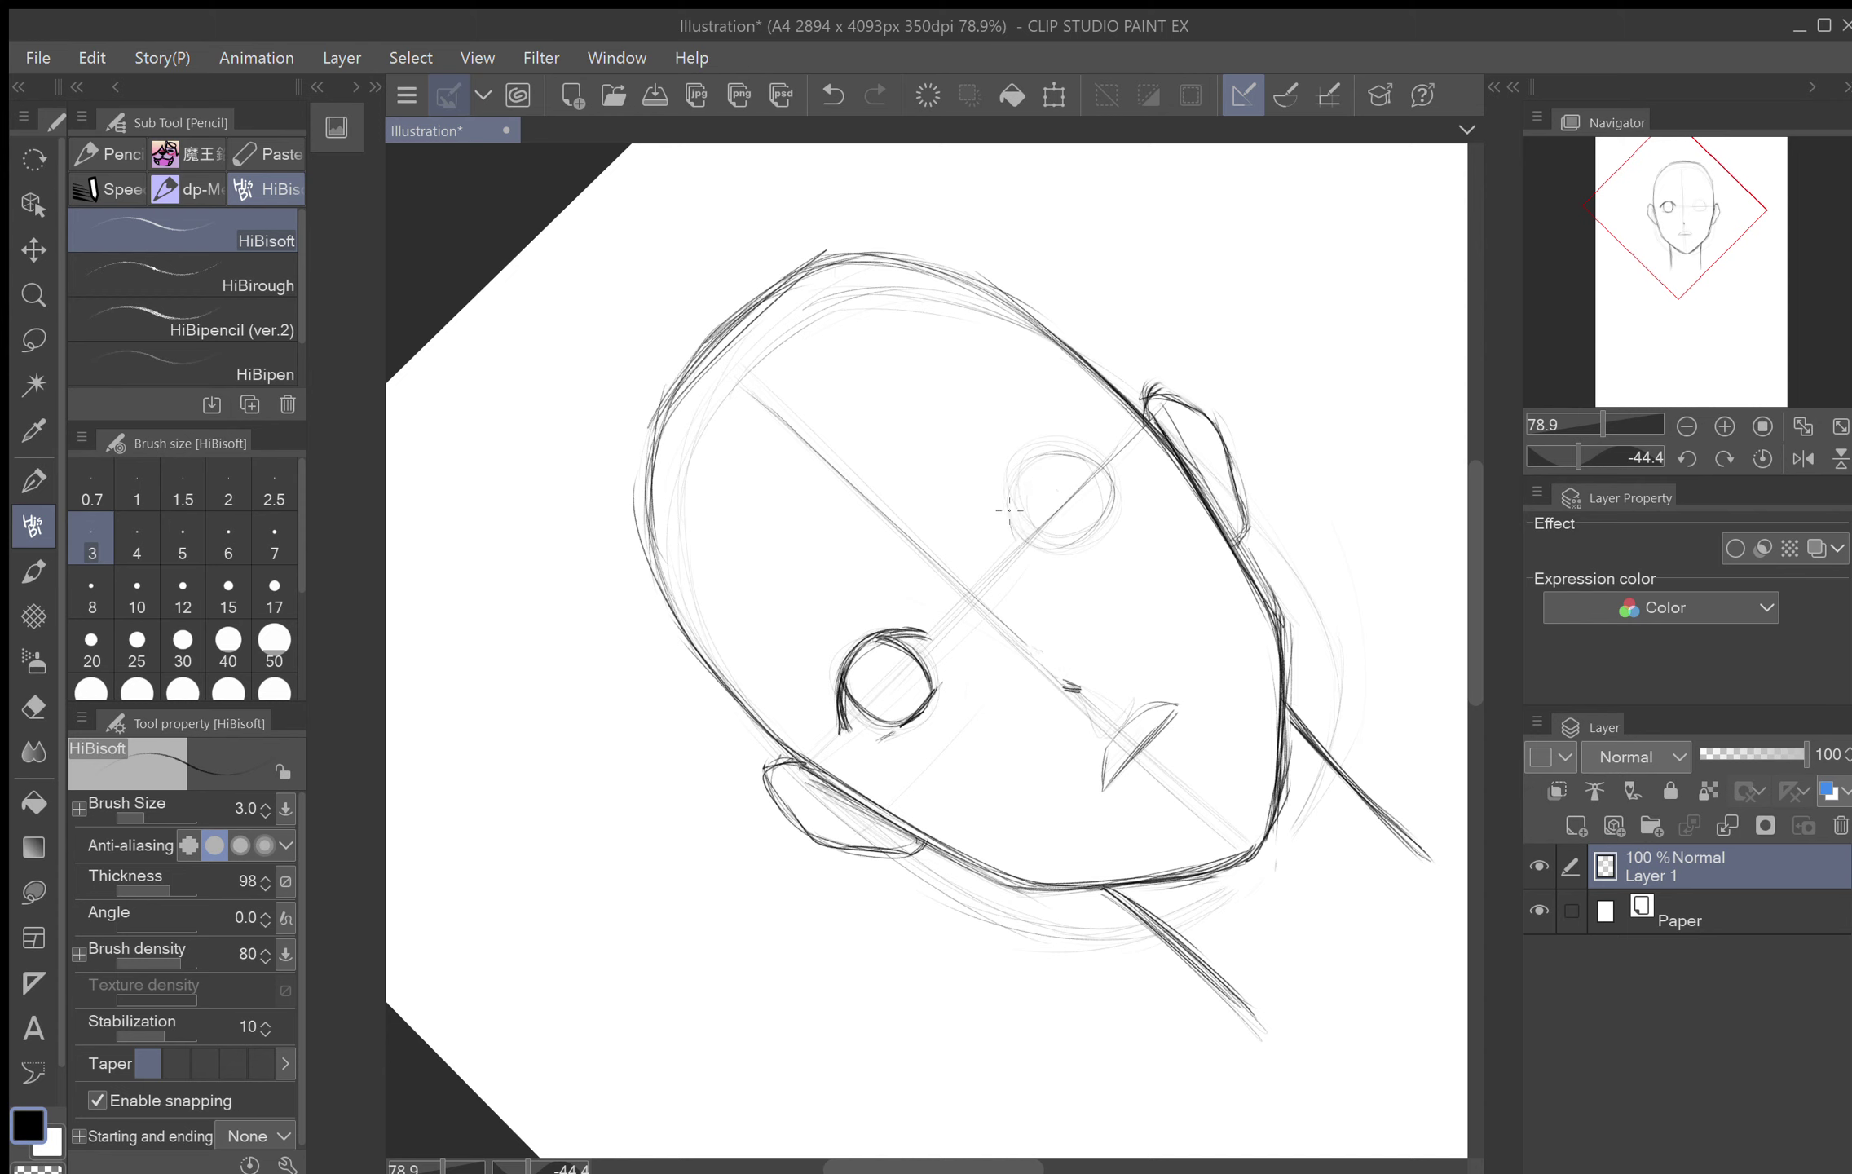
pyautogui.moveTo(1015, 539)
pyautogui.mouseDown()
pyautogui.moveTo(1015, 473)
pyautogui.moveTo(1089, 450)
pyautogui.moveTo(1039, 456)
pyautogui.moveTo(1111, 456)
pyautogui.moveTo(1055, 444)
pyautogui.moveTo(1113, 452)
pyautogui.moveTo(1050, 448)
pyautogui.moveTo(1000, 506)
pyautogui.moveTo(1008, 544)
pyautogui.moveTo(1018, 515)
pyautogui.moveTo(1013, 565)
pyautogui.moveTo(892, 686)
pyautogui.moveTo(1006, 539)
pyautogui.moveTo(1016, 557)
pyautogui.moveTo(1003, 504)
pyautogui.moveTo(1013, 551)
pyautogui.moveTo(1011, 472)
pyautogui.moveTo(1008, 509)
pyautogui.moveTo(1031, 456)
pyautogui.moveTo(1008, 493)
pyautogui.moveTo(1061, 445)
pyautogui.mouseUp()
pyautogui.moveTo(1017, 380)
pyautogui.mouseDown()
pyautogui.moveTo(1106, 333)
pyautogui.moveTo(1258, 366)
pyautogui.moveTo(1211, 440)
pyautogui.moveTo(1227, 489)
pyautogui.mouseUp()
pyautogui.moveTo(1191, 414); pyautogui.dragTo(1219, 476)
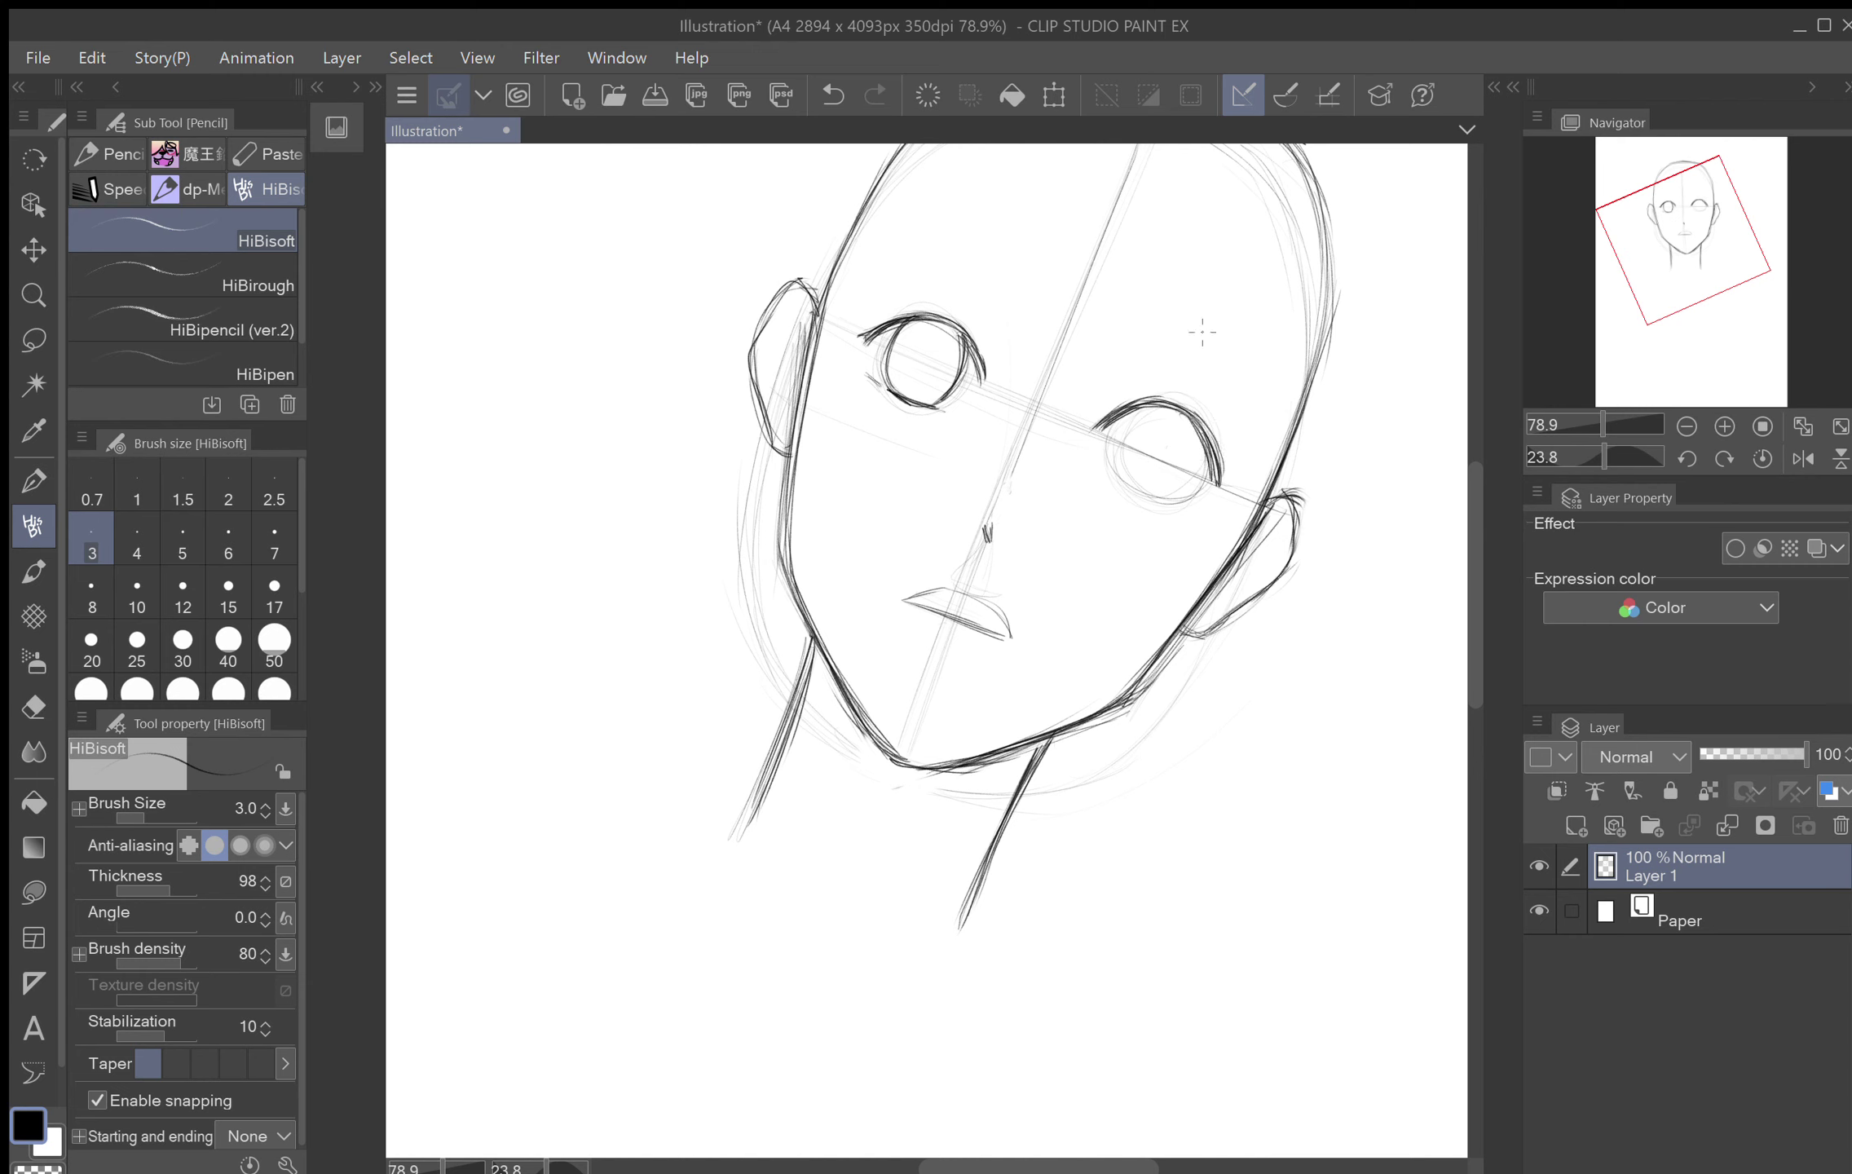
pyautogui.moveTo(1202, 332); pyautogui.dragTo(1121, 341)
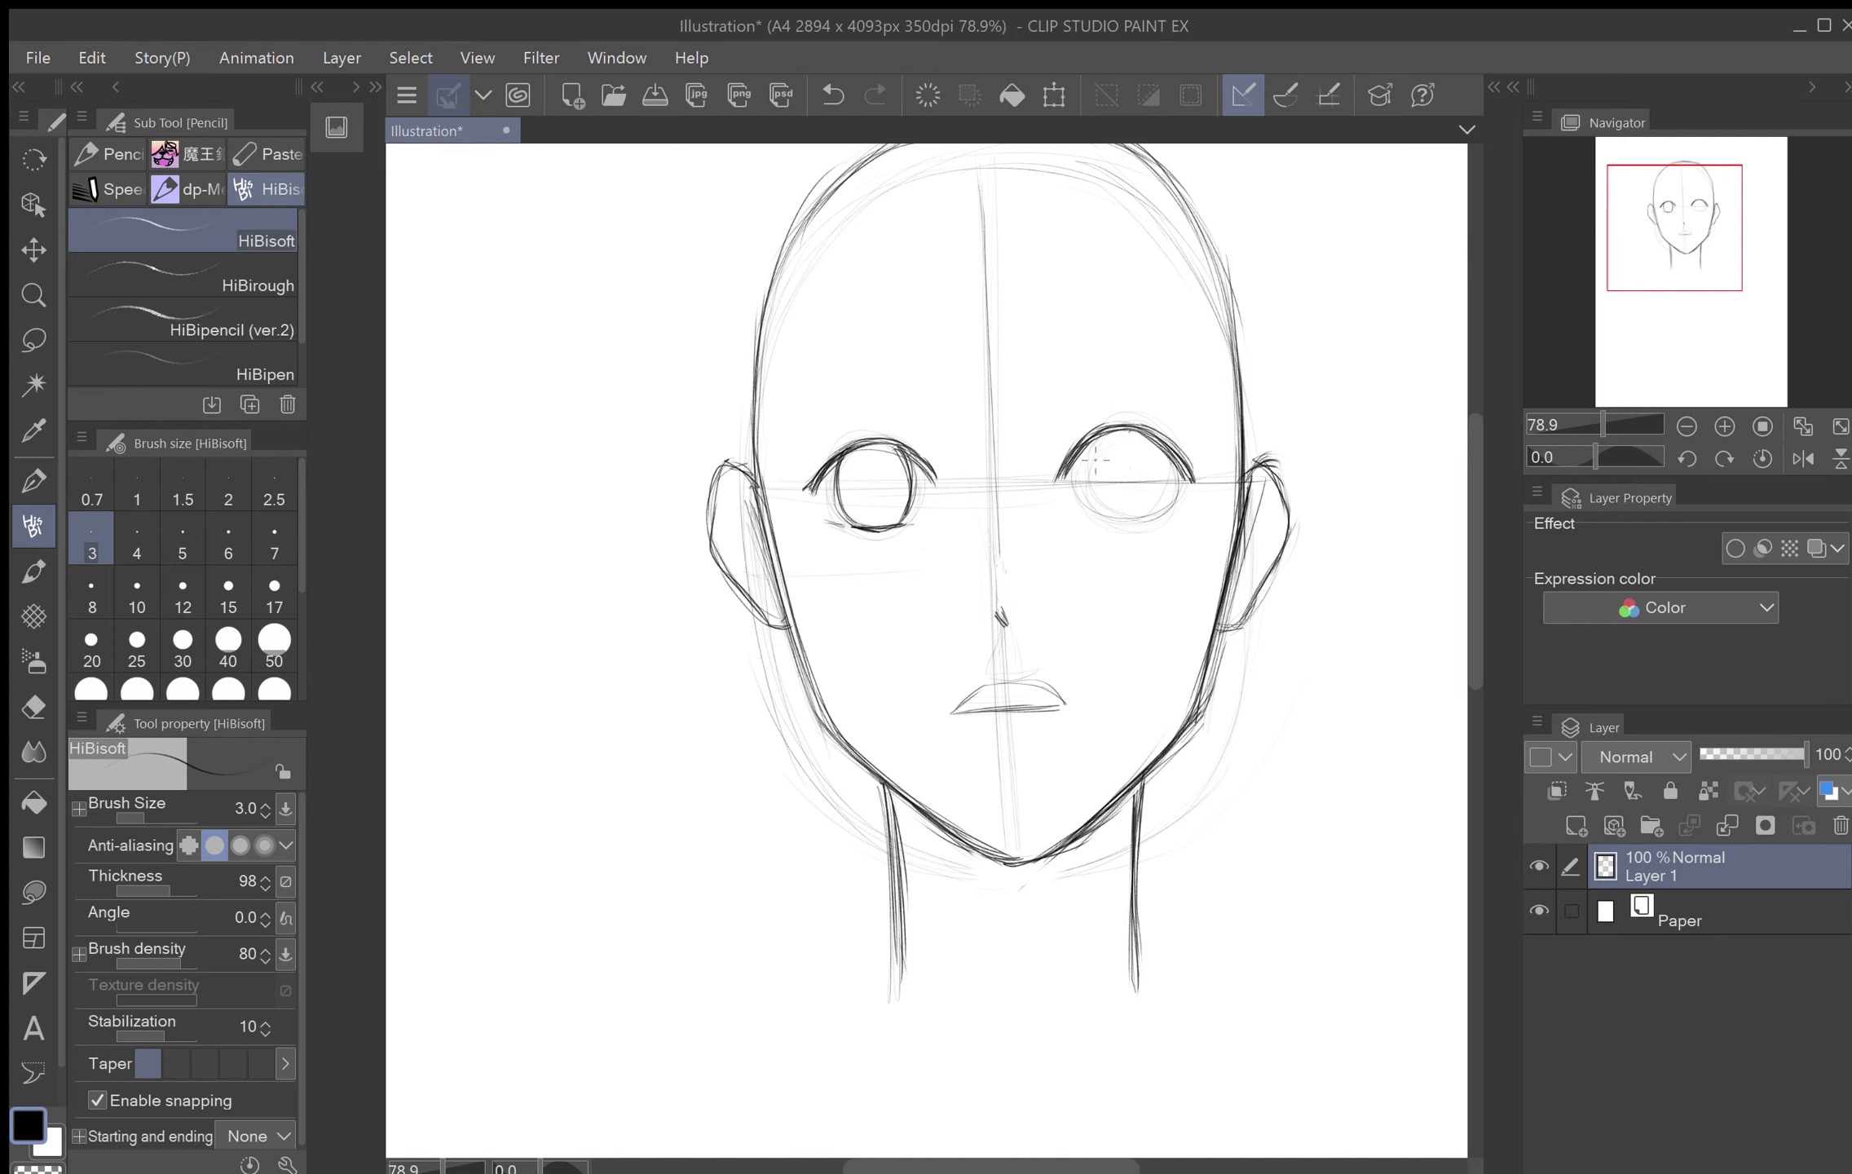
# Step: Outline the iris and short lower lid of the eye on the viewer's right and touch up both upper lids
pyautogui.moveTo(1092, 441); pyautogui.dragTo(1101, 510)
pyautogui.moveTo(1162, 445)
pyautogui.mouseDown()
pyautogui.moveTo(1155, 521)
pyautogui.moveTo(1154, 494)
pyautogui.mouseUp()
pyautogui.moveTo(1110, 422); pyautogui.dragTo(1211, 360)
pyautogui.moveTo(1182, 444)
pyautogui.mouseDown()
pyautogui.moveTo(1155, 463)
pyautogui.moveTo(1136, 394)
pyautogui.moveTo(1132, 427)
pyautogui.moveTo(1171, 458)
pyautogui.moveTo(1142, 427)
pyautogui.moveTo(1040, 440)
pyautogui.moveTo(1031, 490)
pyautogui.mouseUp()
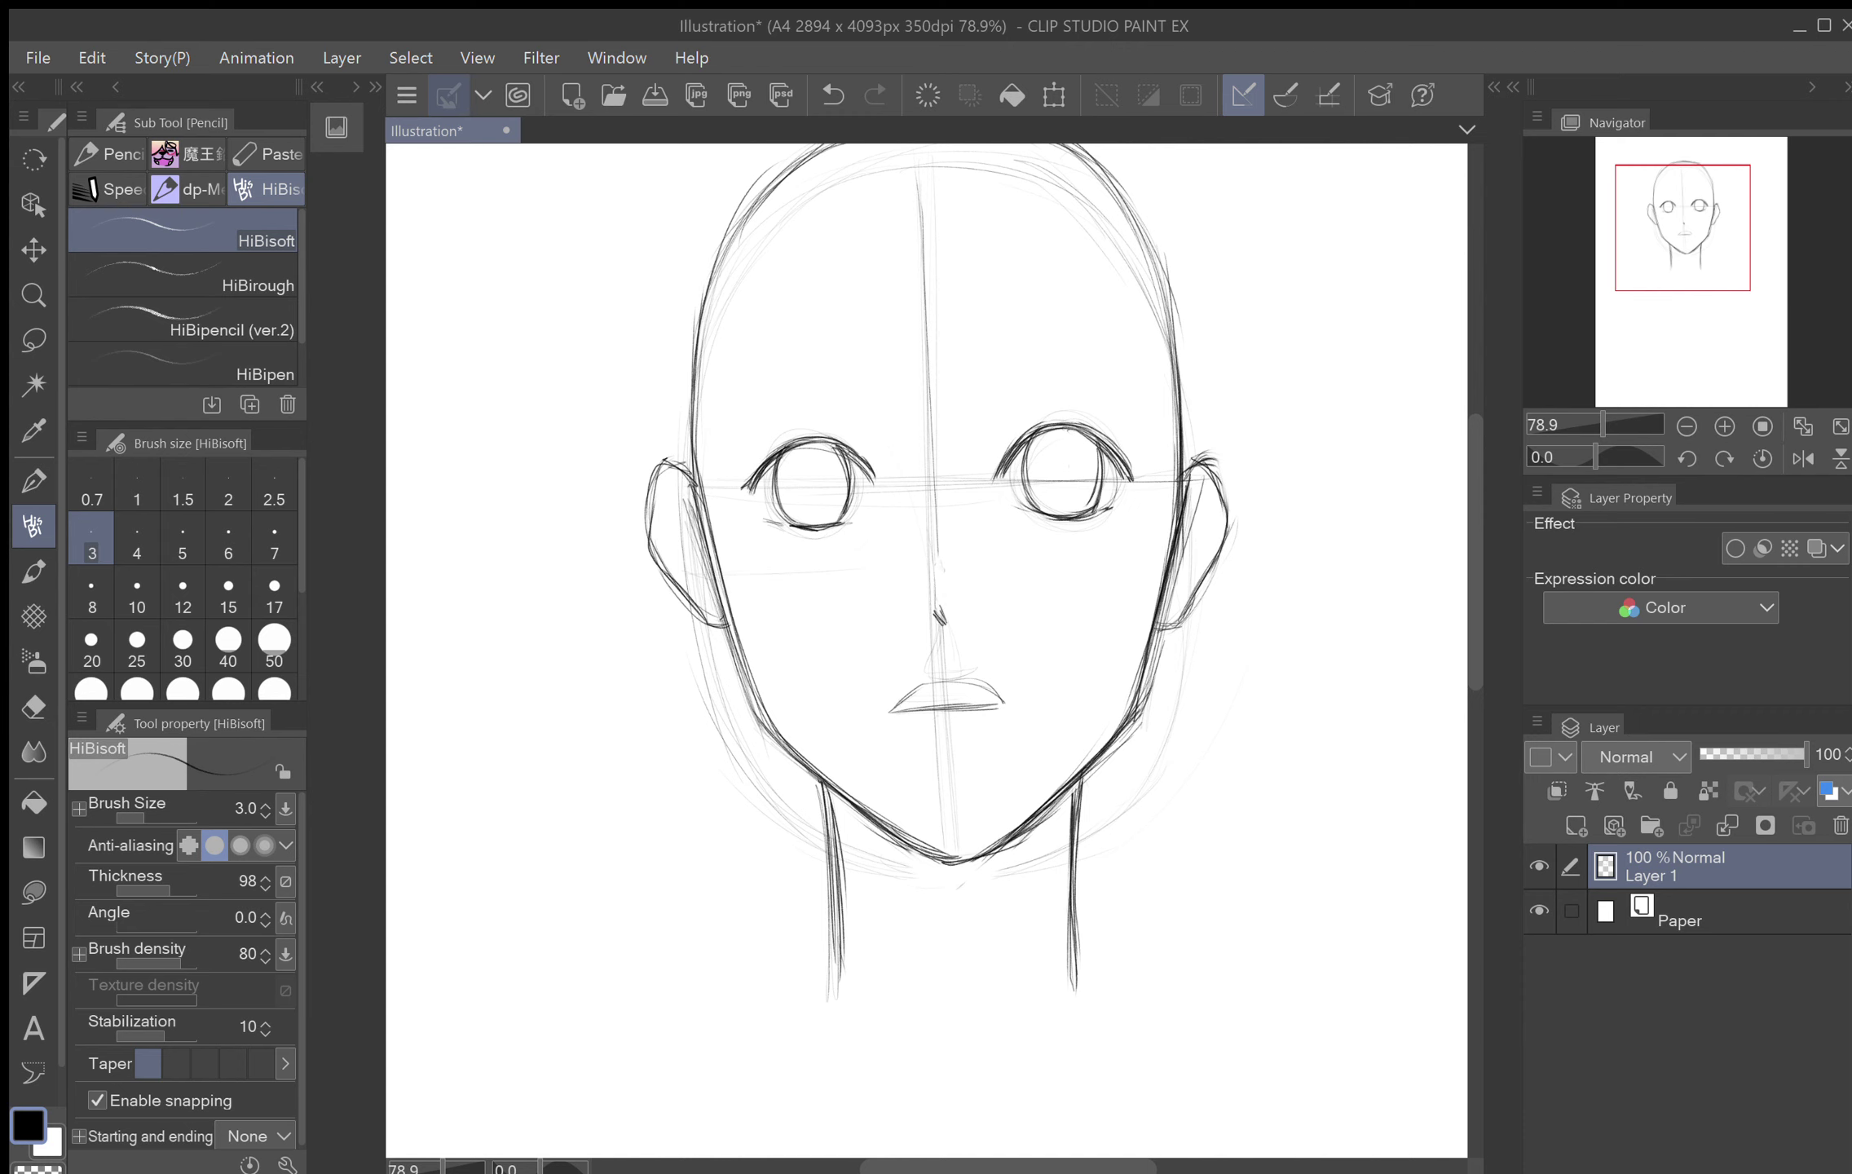
pyautogui.moveTo(831, 438); pyautogui.dragTo(882, 482)
# Step: Examine the face's symmetry and tilt by flipping the canvas view horizontally several times and viewing it zoomed out
pyautogui.scroll(-1, 1120, 684)
pyautogui.moveTo(1120, 685); pyautogui.dragTo(1104, 754)
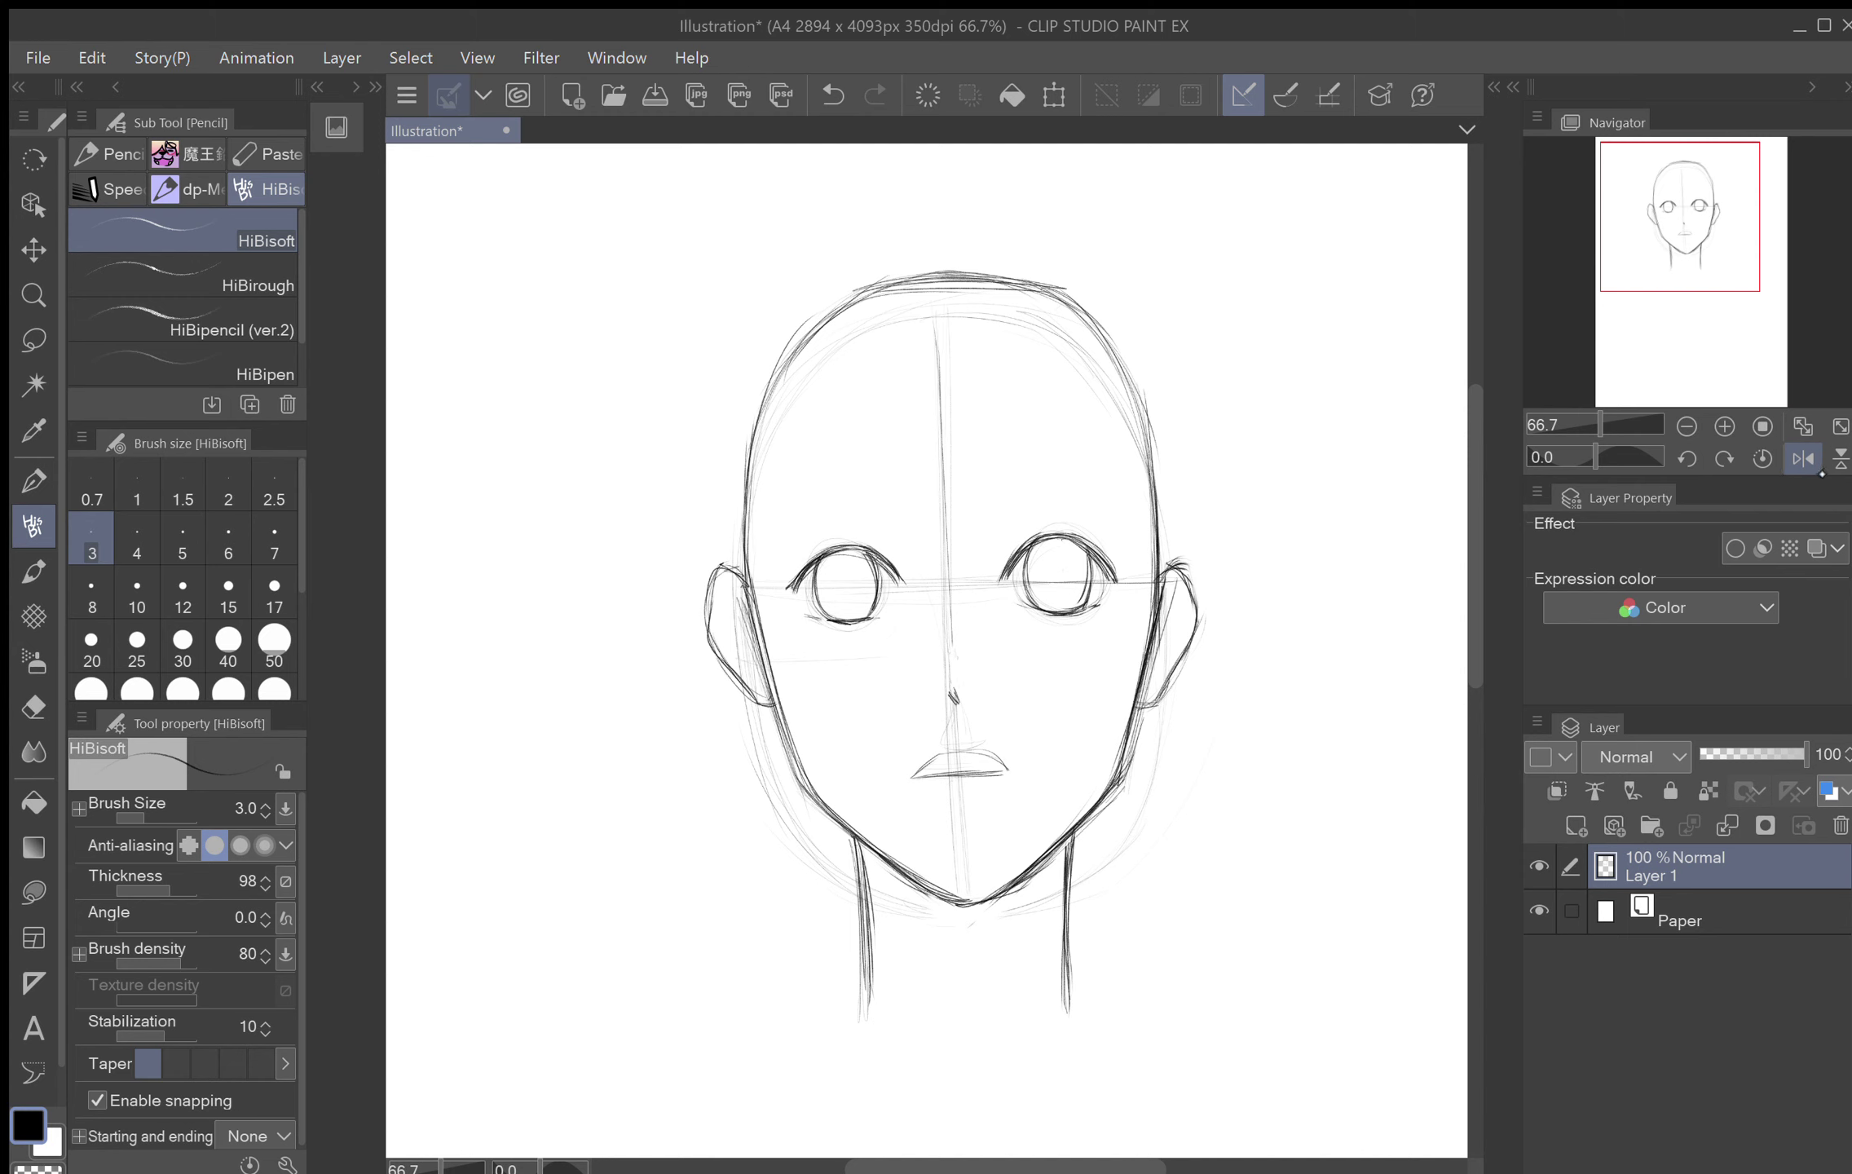
pyautogui.click(1816, 473)
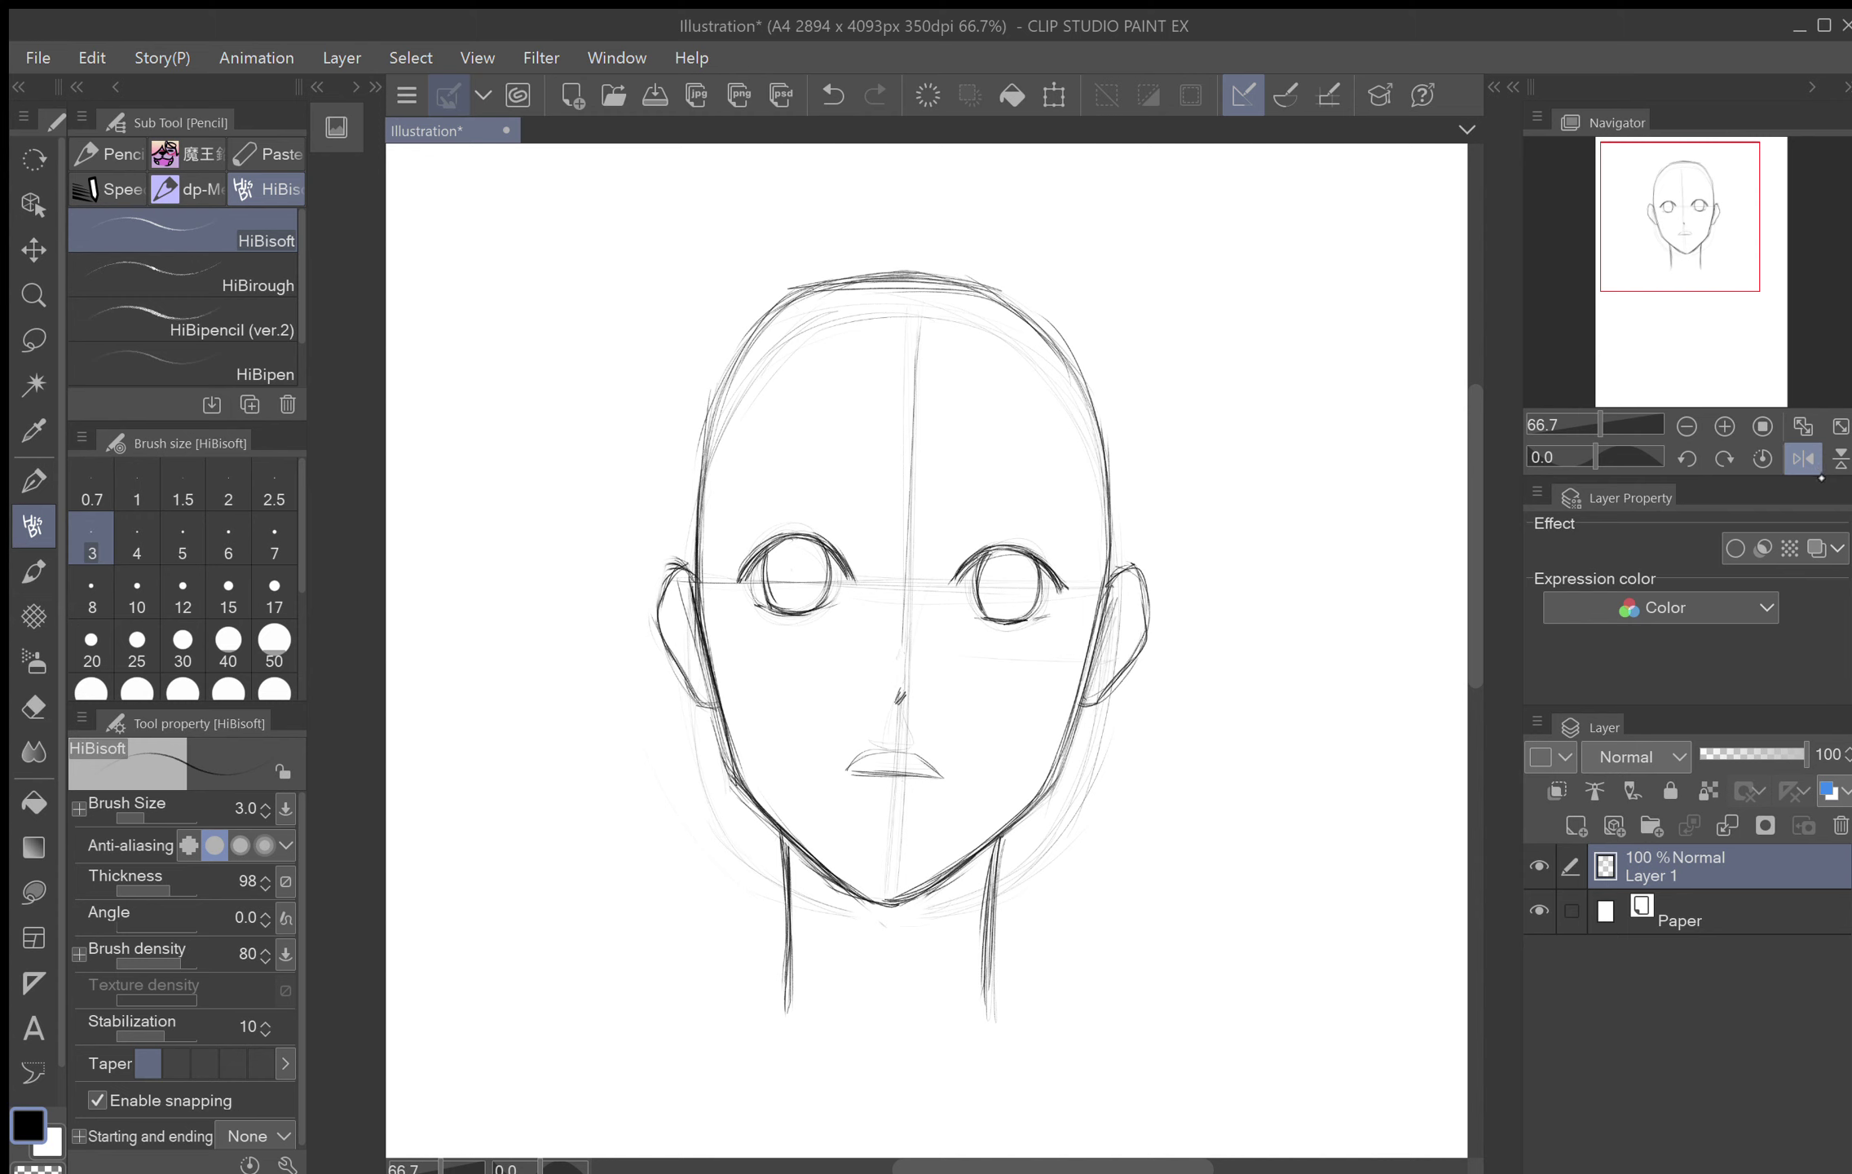
pyautogui.click(1819, 473)
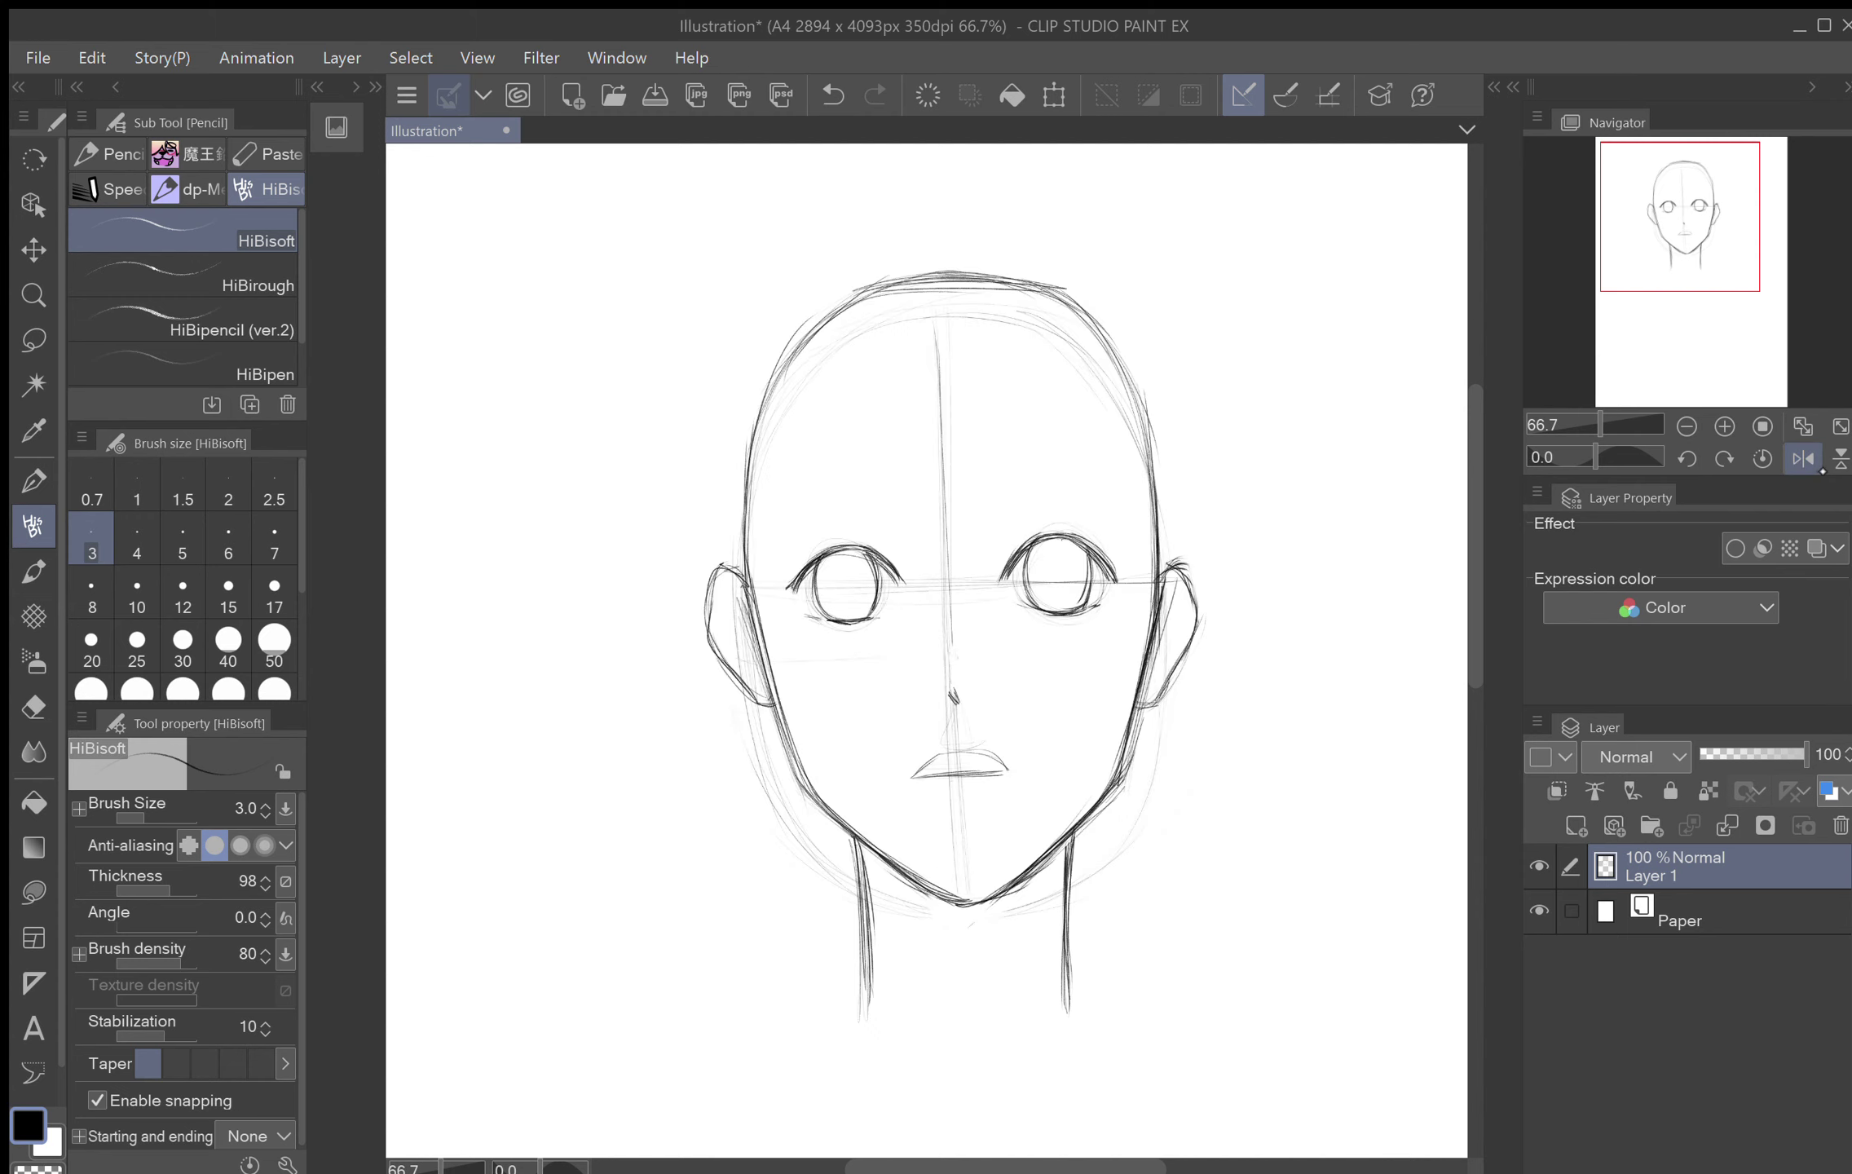
pyautogui.click(1820, 473)
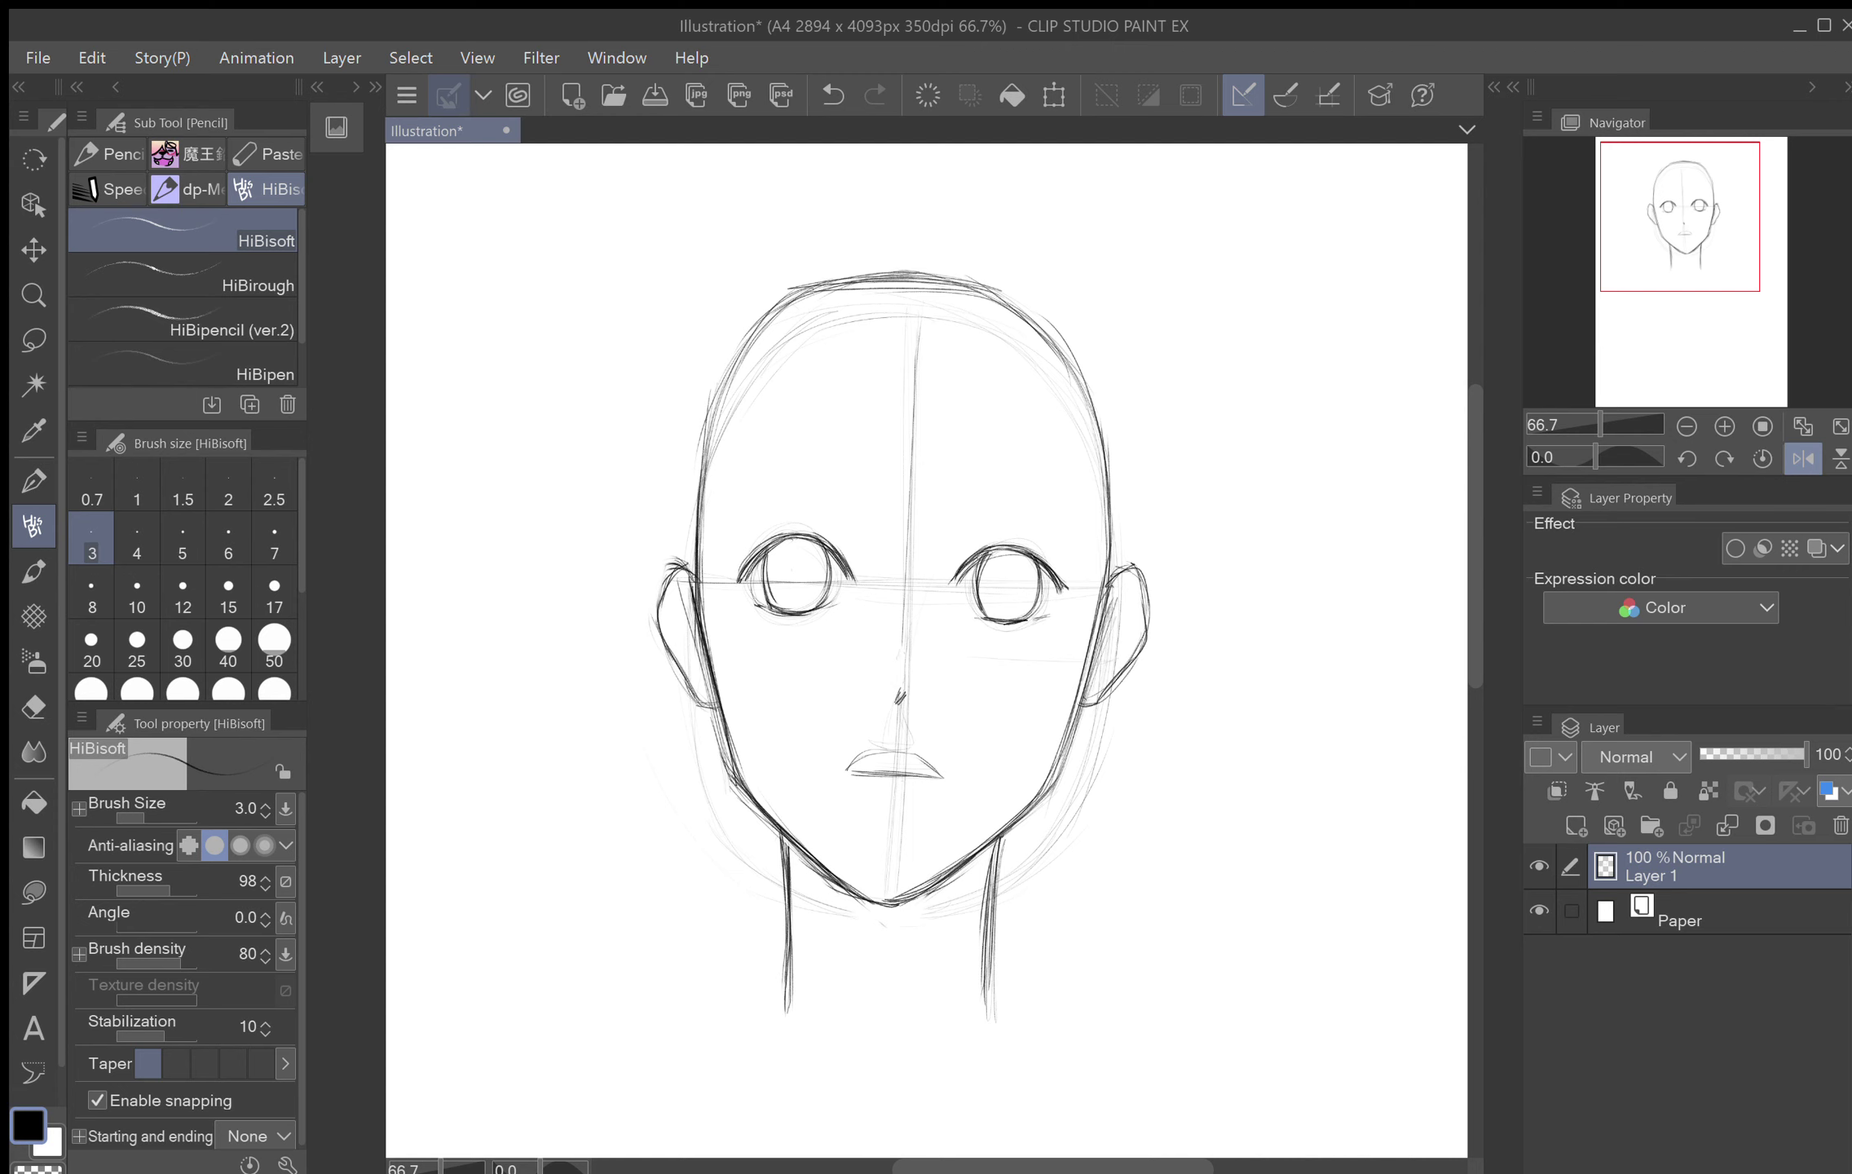
pyautogui.click(1819, 473)
pyautogui.click(1819, 473)
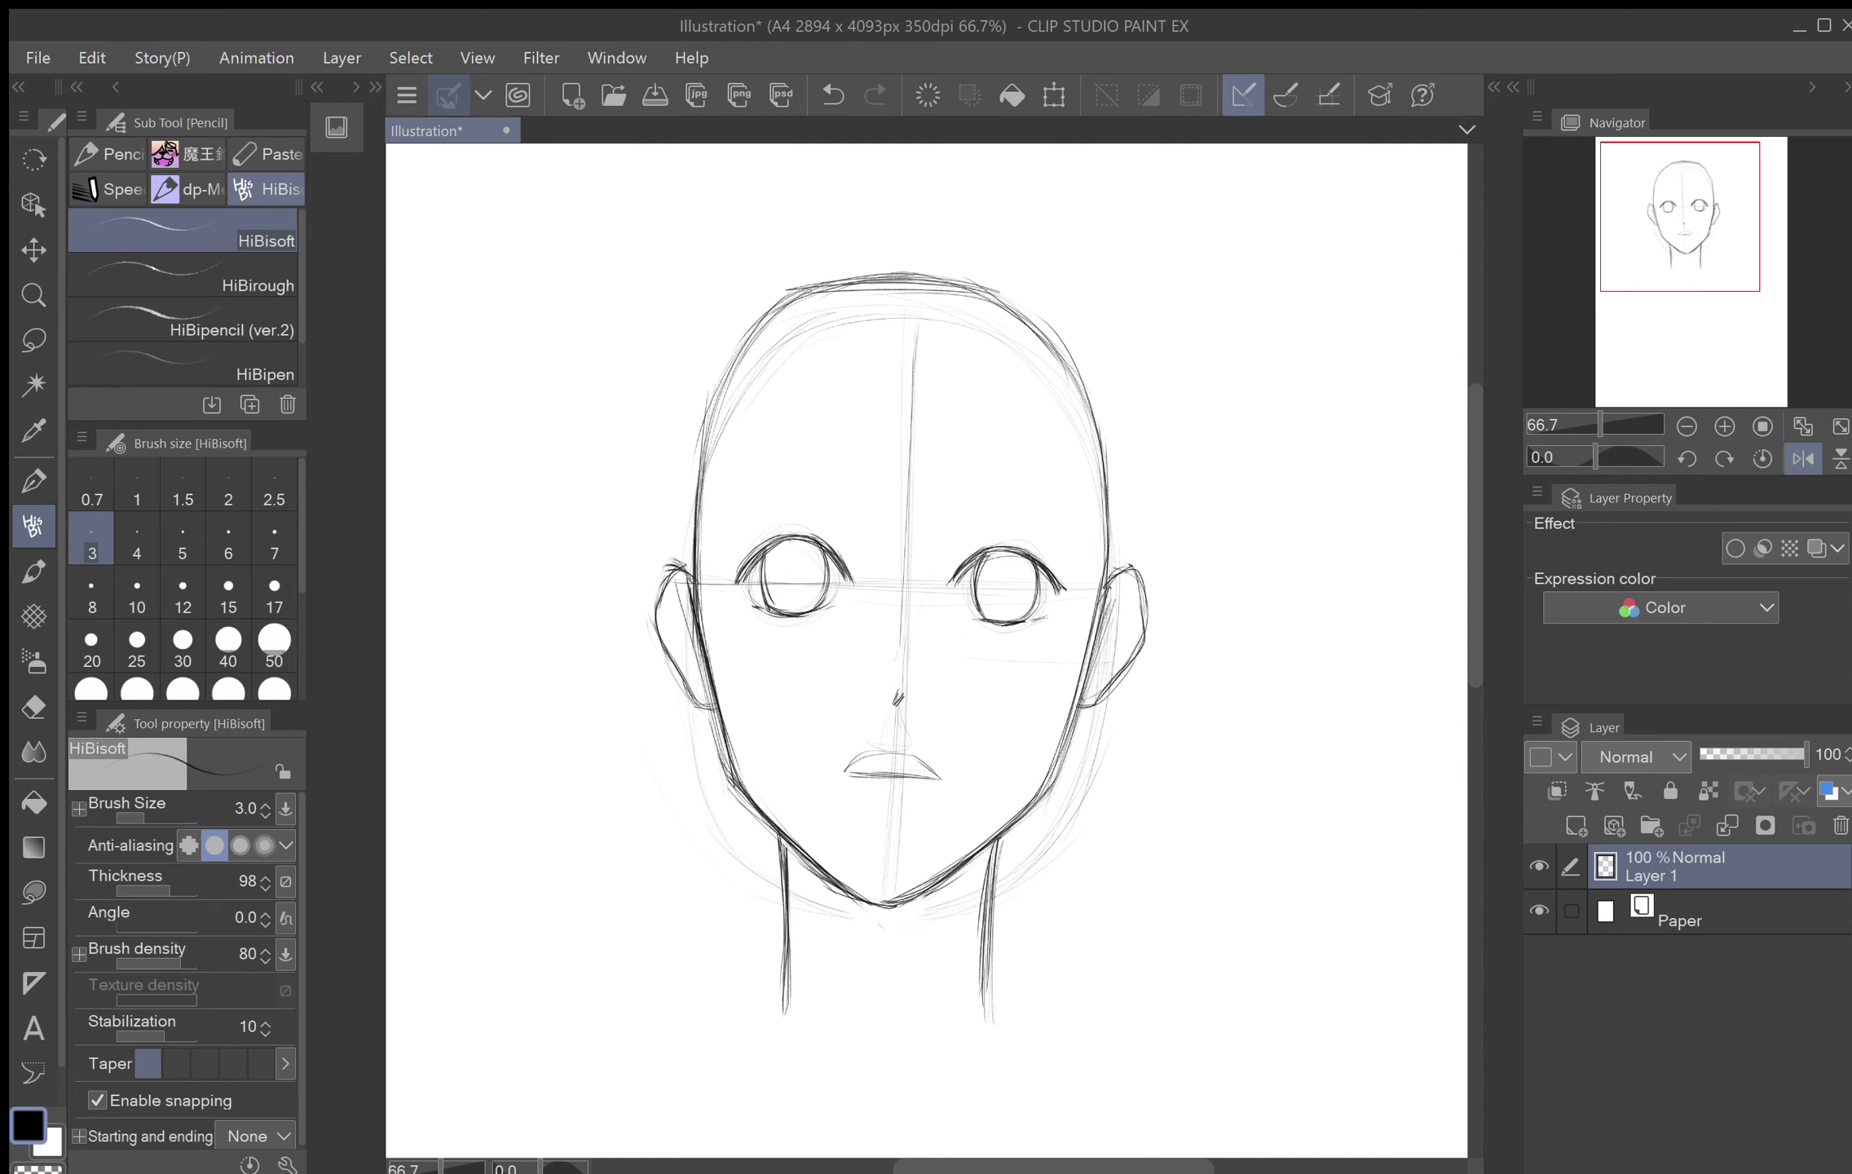
pyautogui.scroll(-4, 1167, 725)
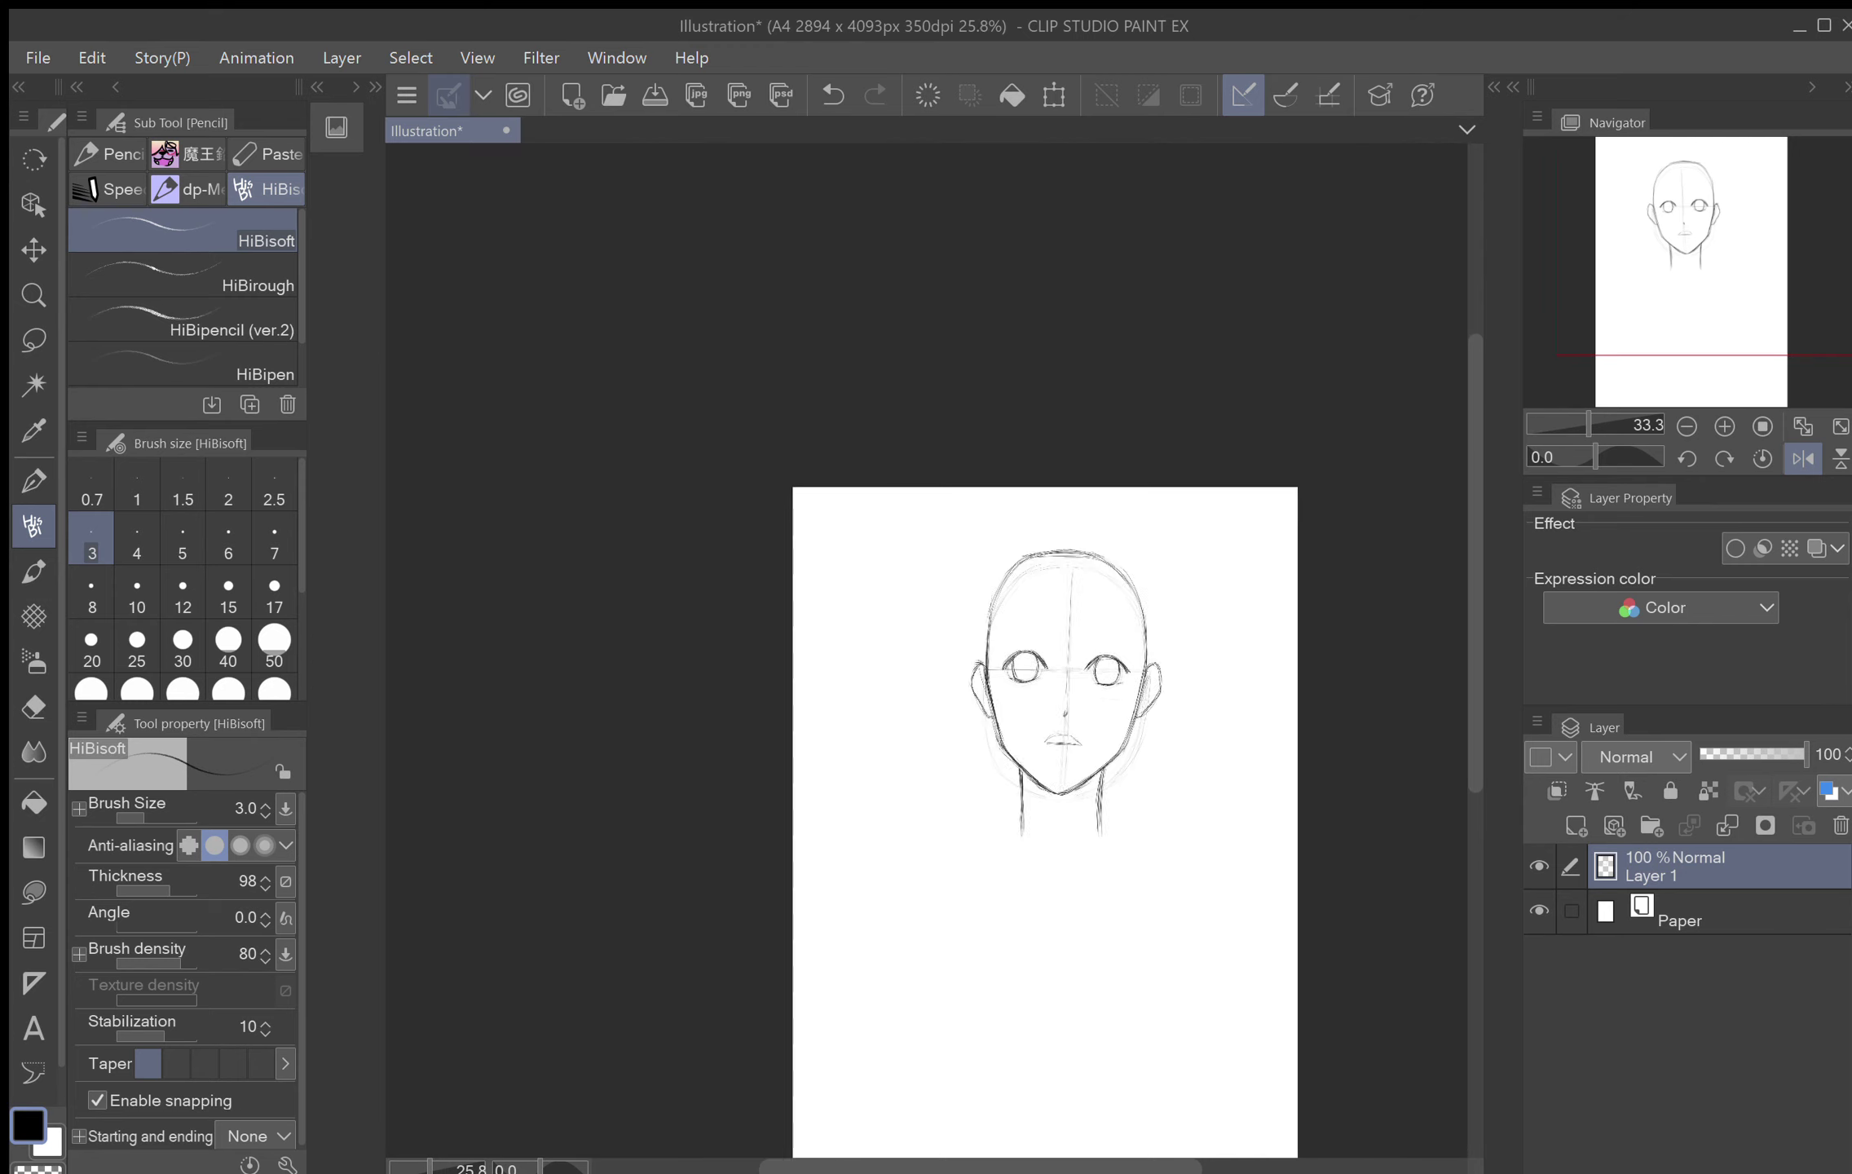
pyautogui.moveTo(1167, 725); pyautogui.dragTo(1160, 624)
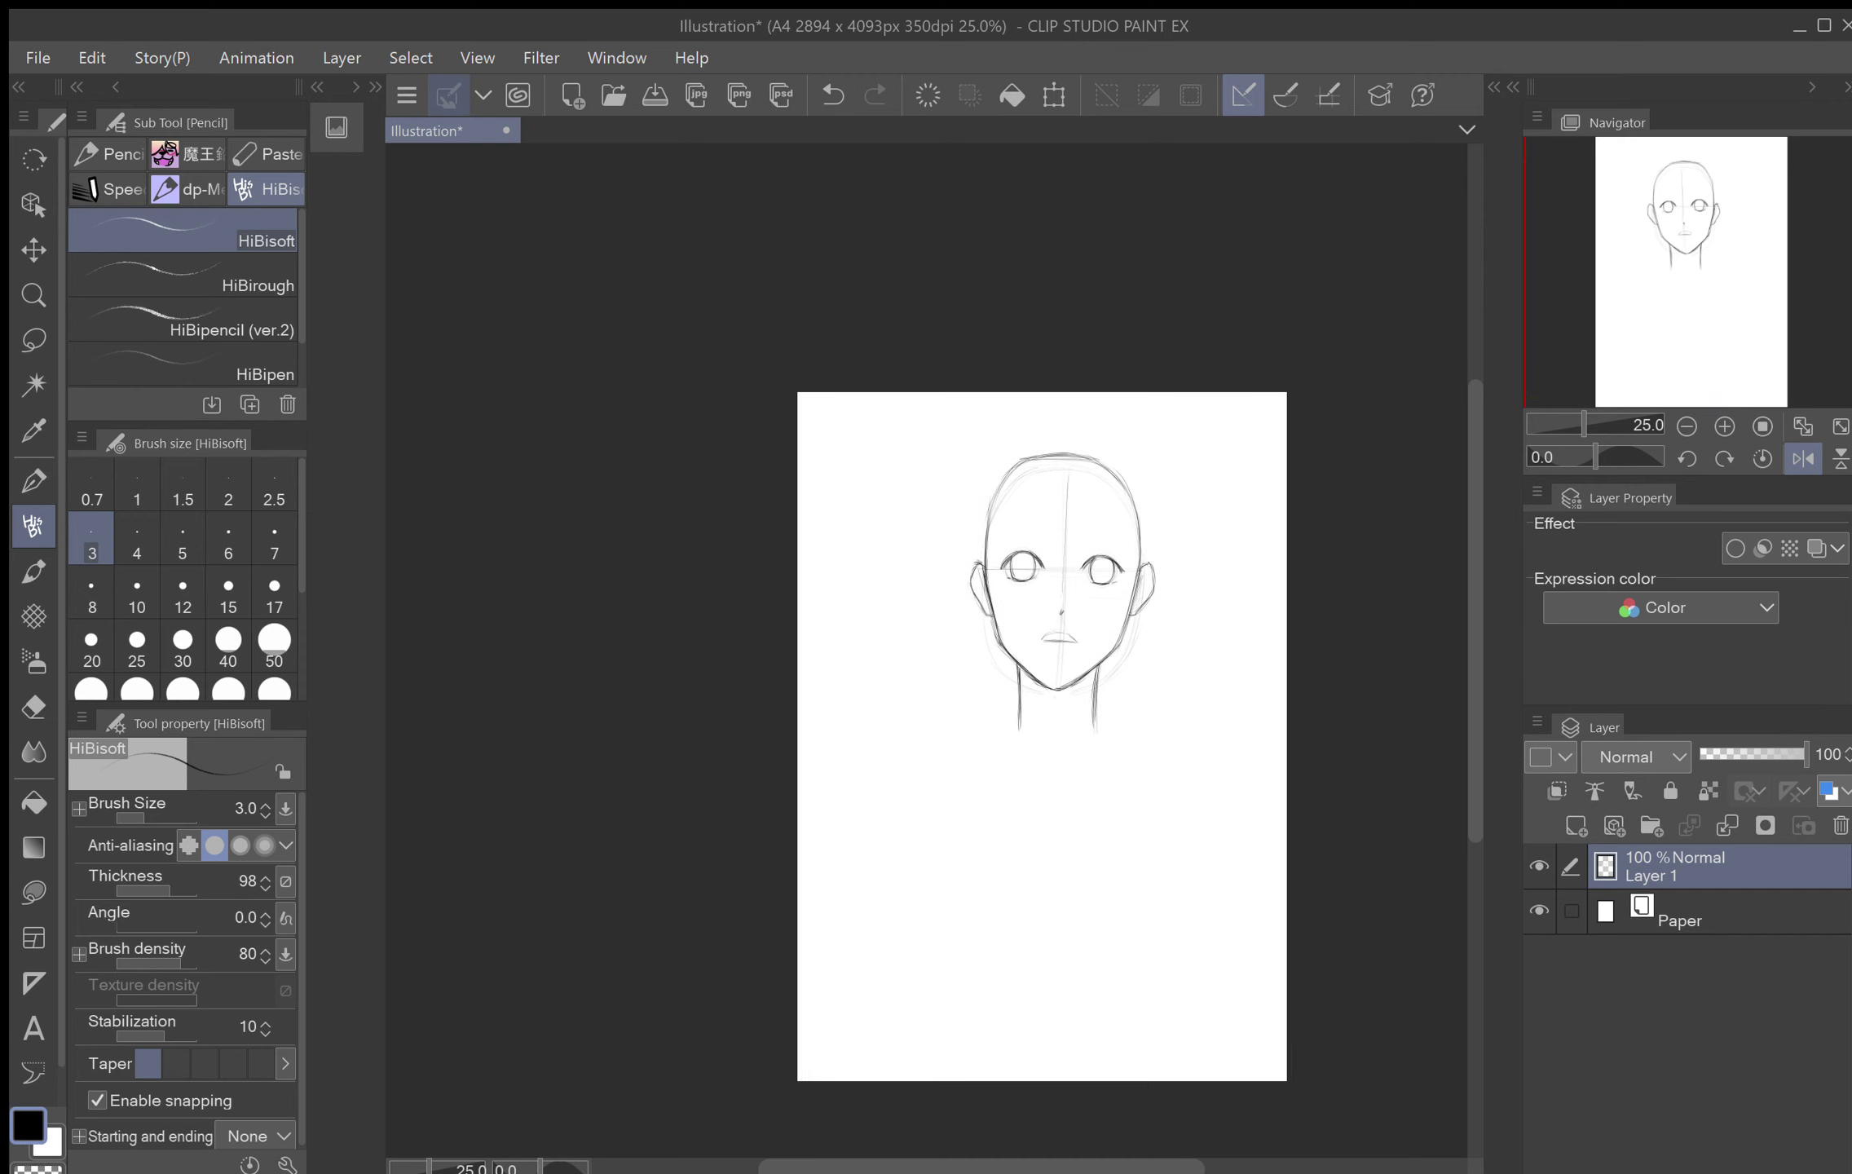
pyautogui.scroll(4, 1120, 563)
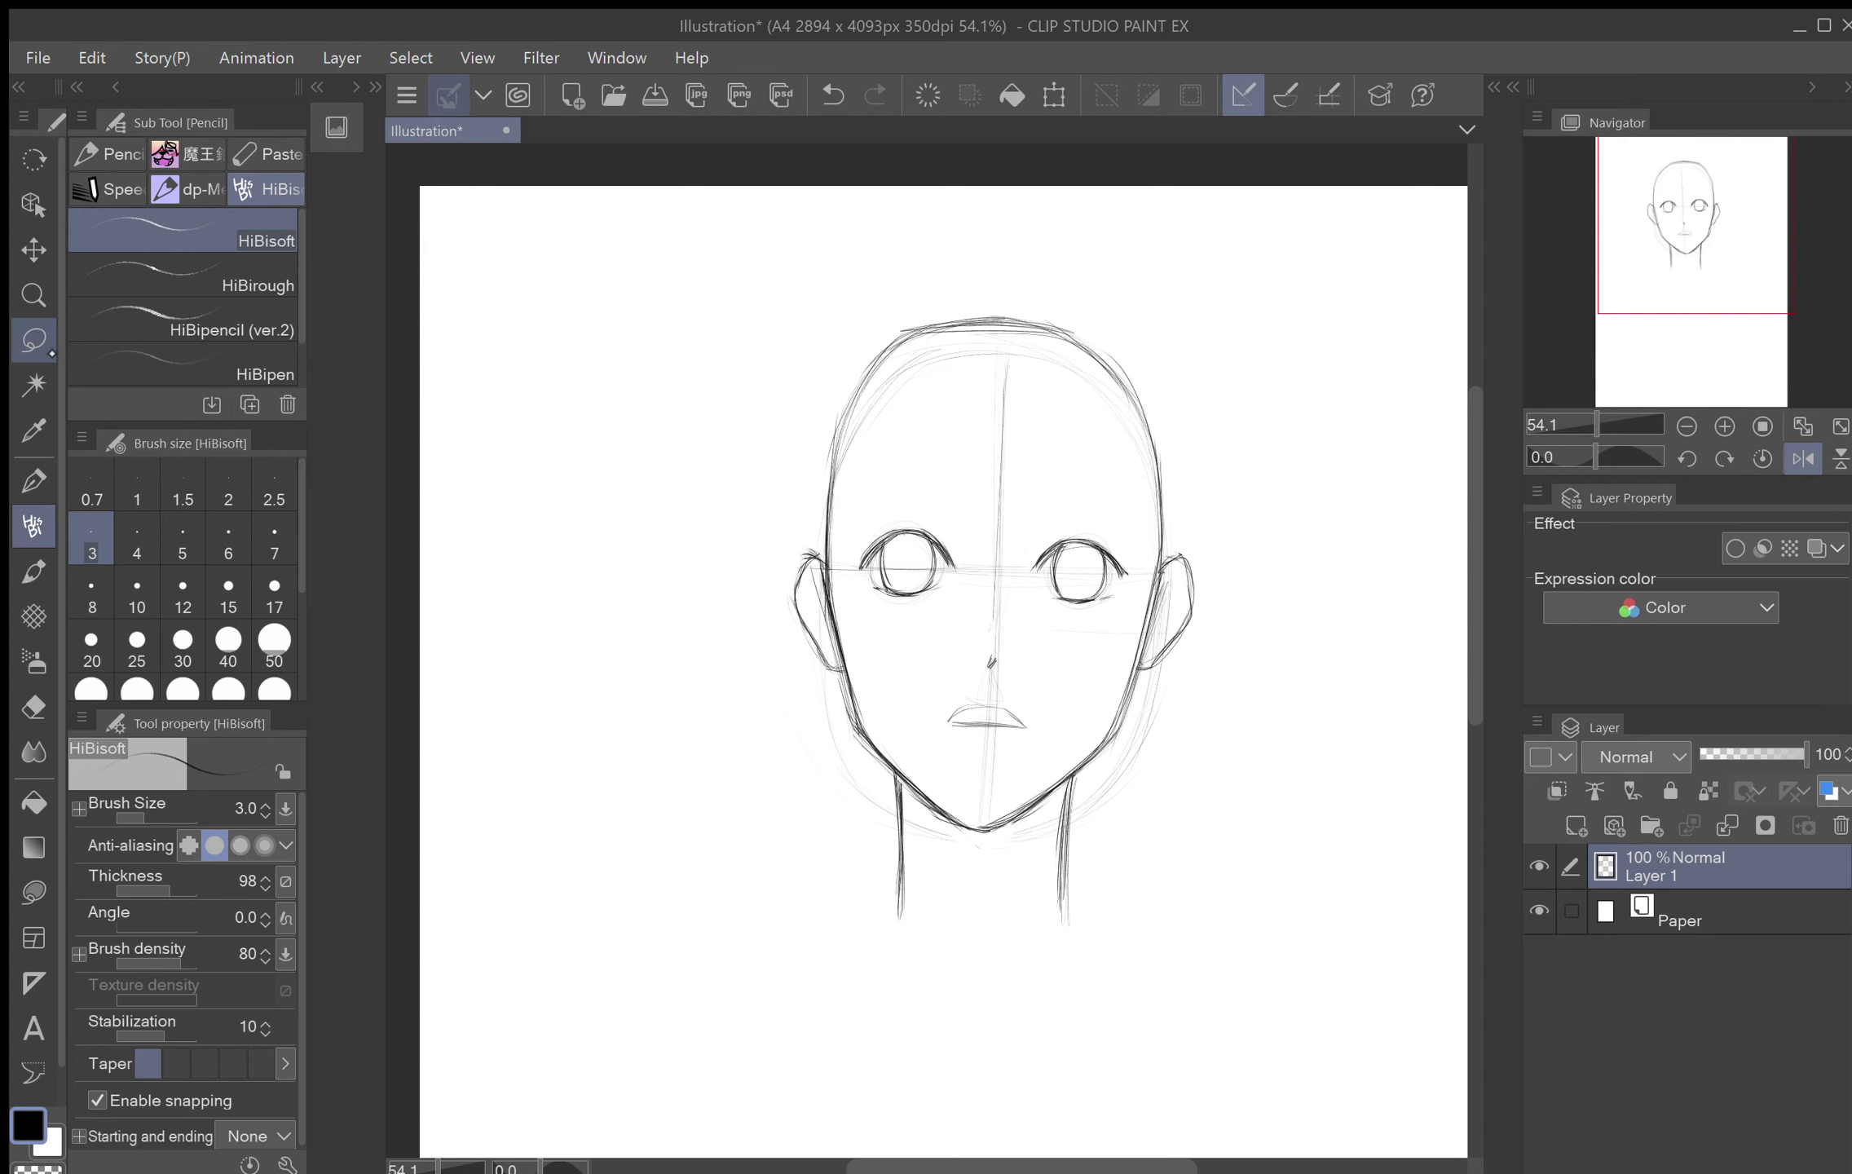
# Step: Lasso the whole head and neck, rotate the selection by 2.2 degrees to straighten it, deselect, and check it mirrored
pyautogui.click(33, 340)
pyautogui.moveTo(1102, 956)
pyautogui.mouseDown()
pyautogui.moveTo(908, 242)
pyautogui.moveTo(1241, 554)
pyautogui.moveTo(1111, 937)
pyautogui.mouseUp()
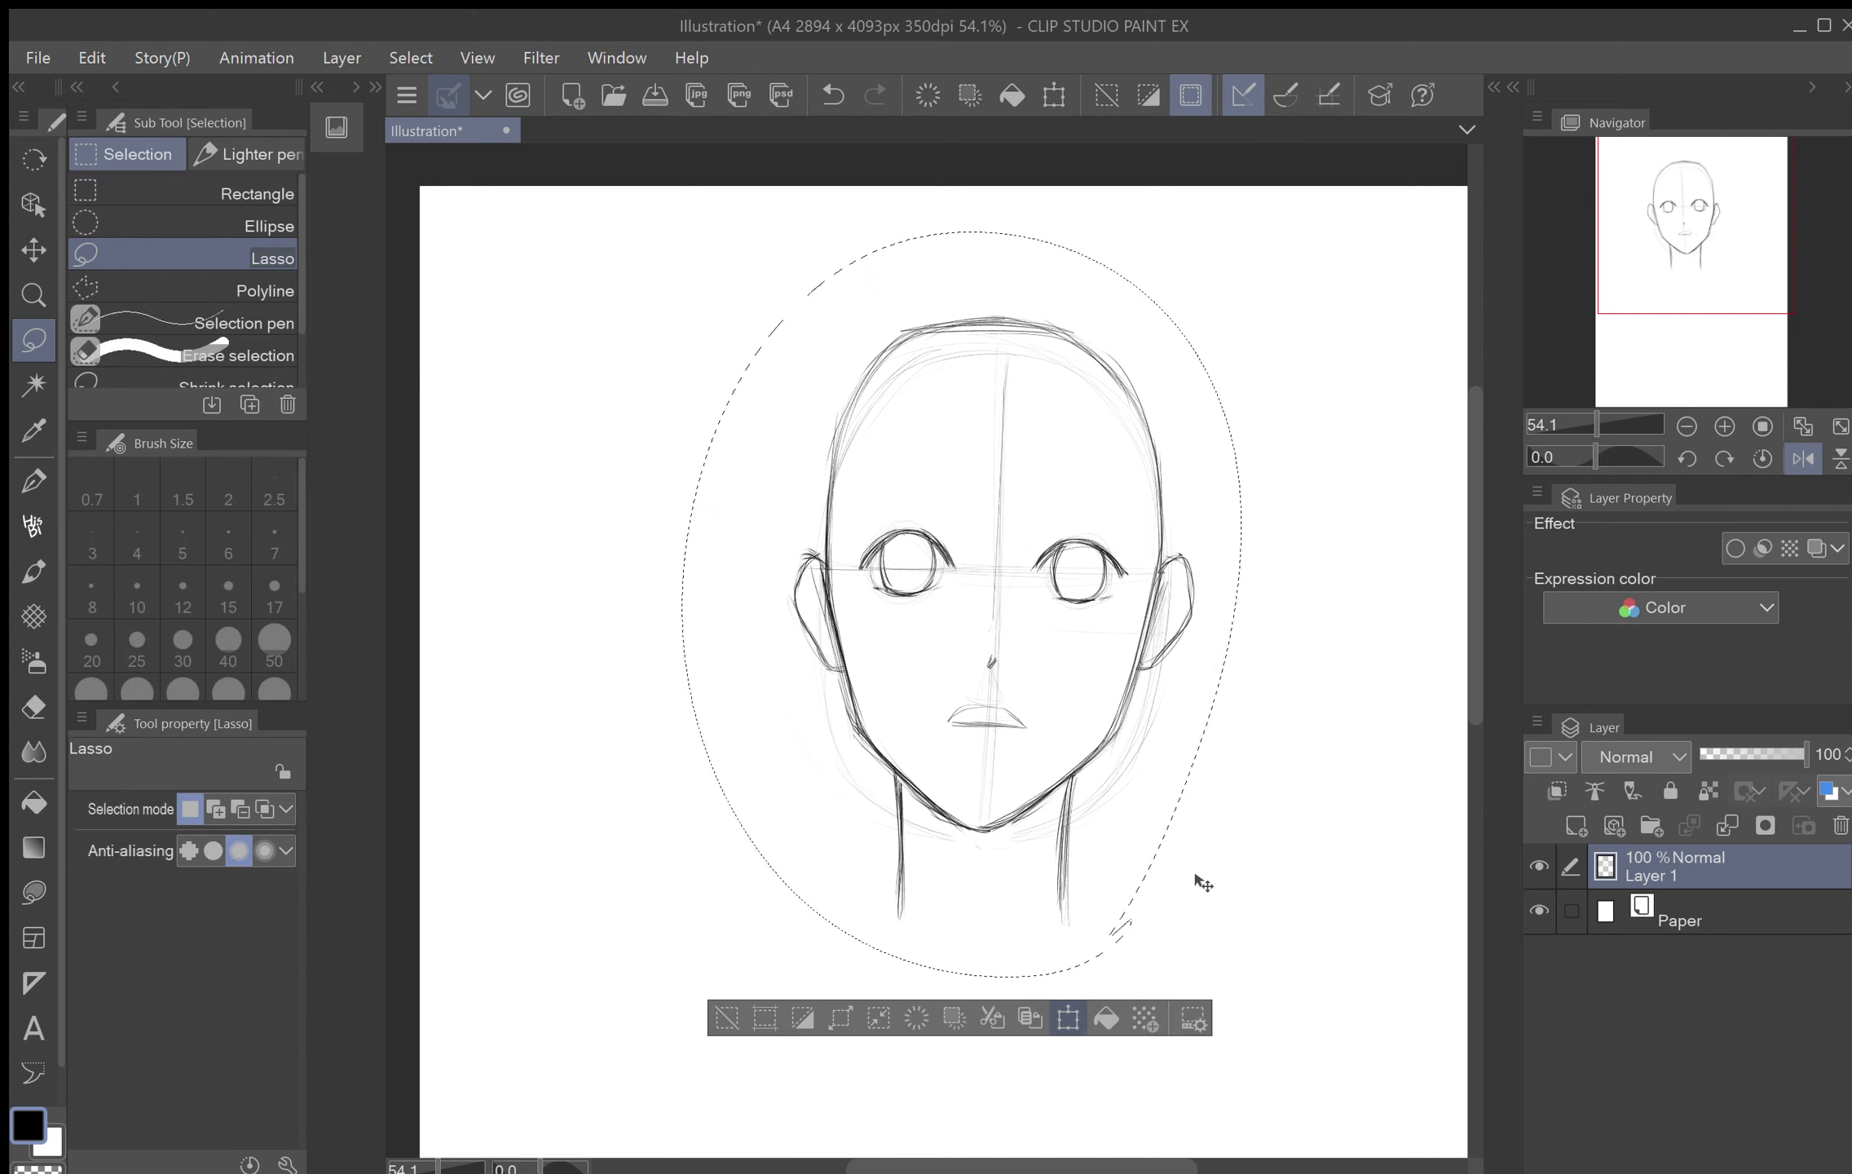
pyautogui.hotkey('ctrl', 't')
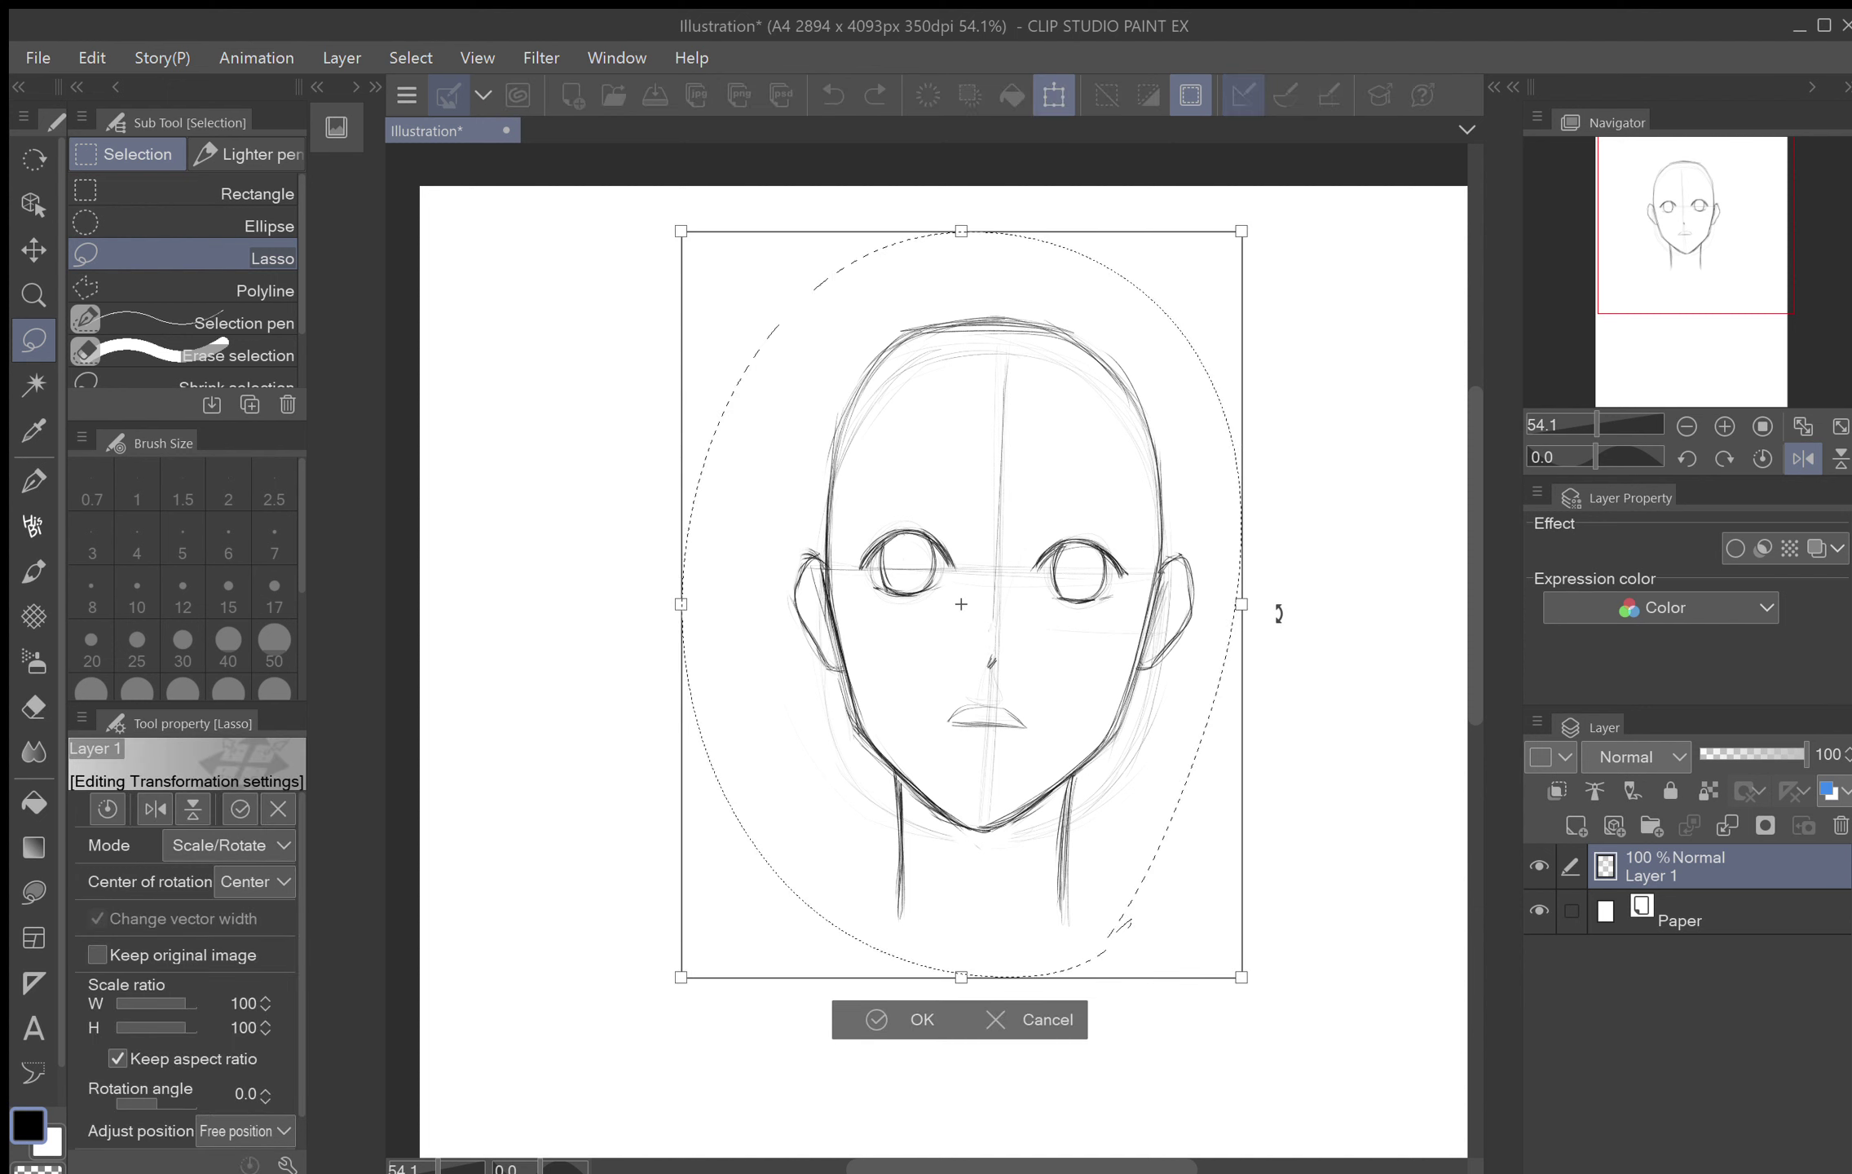
pyautogui.moveTo(1278, 611); pyautogui.dragTo(1272, 613)
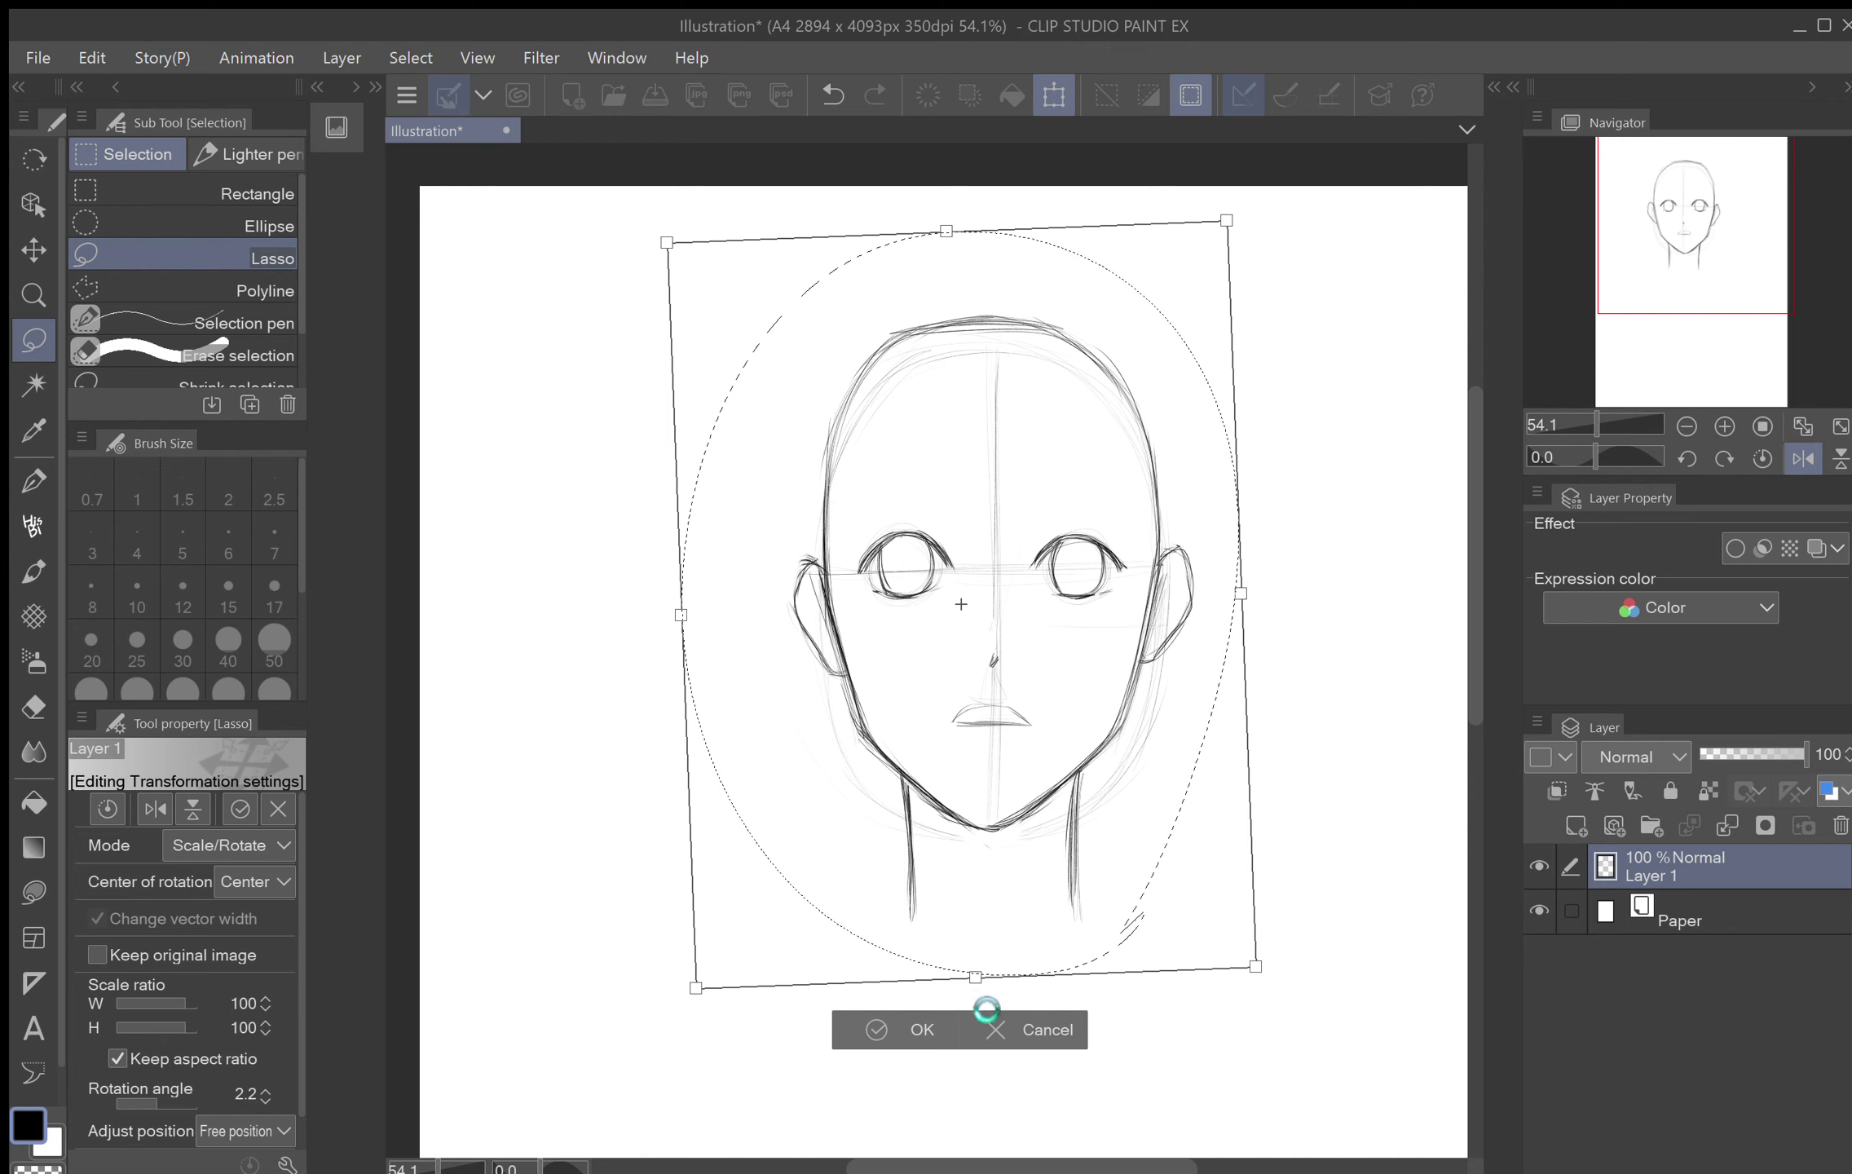
pyautogui.press('Return')
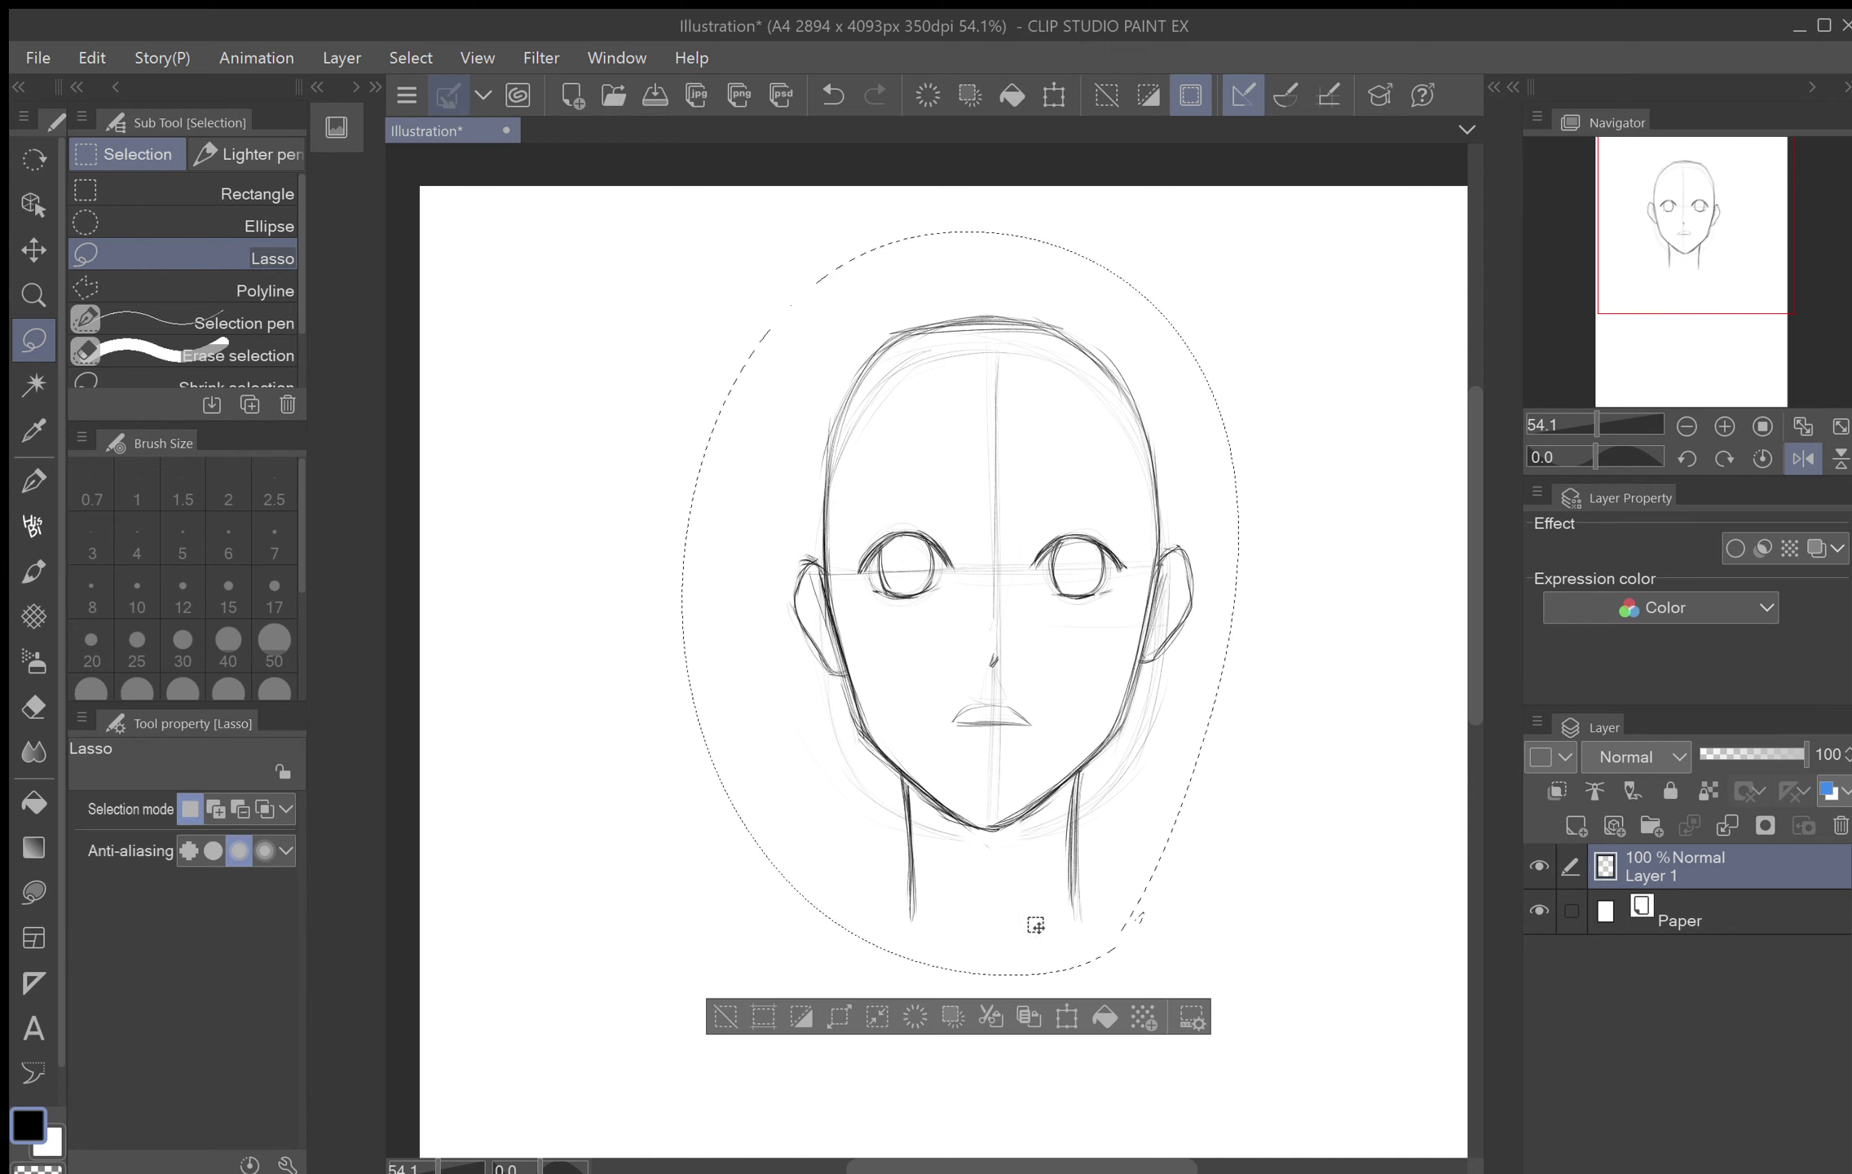
pyautogui.click(733, 1027)
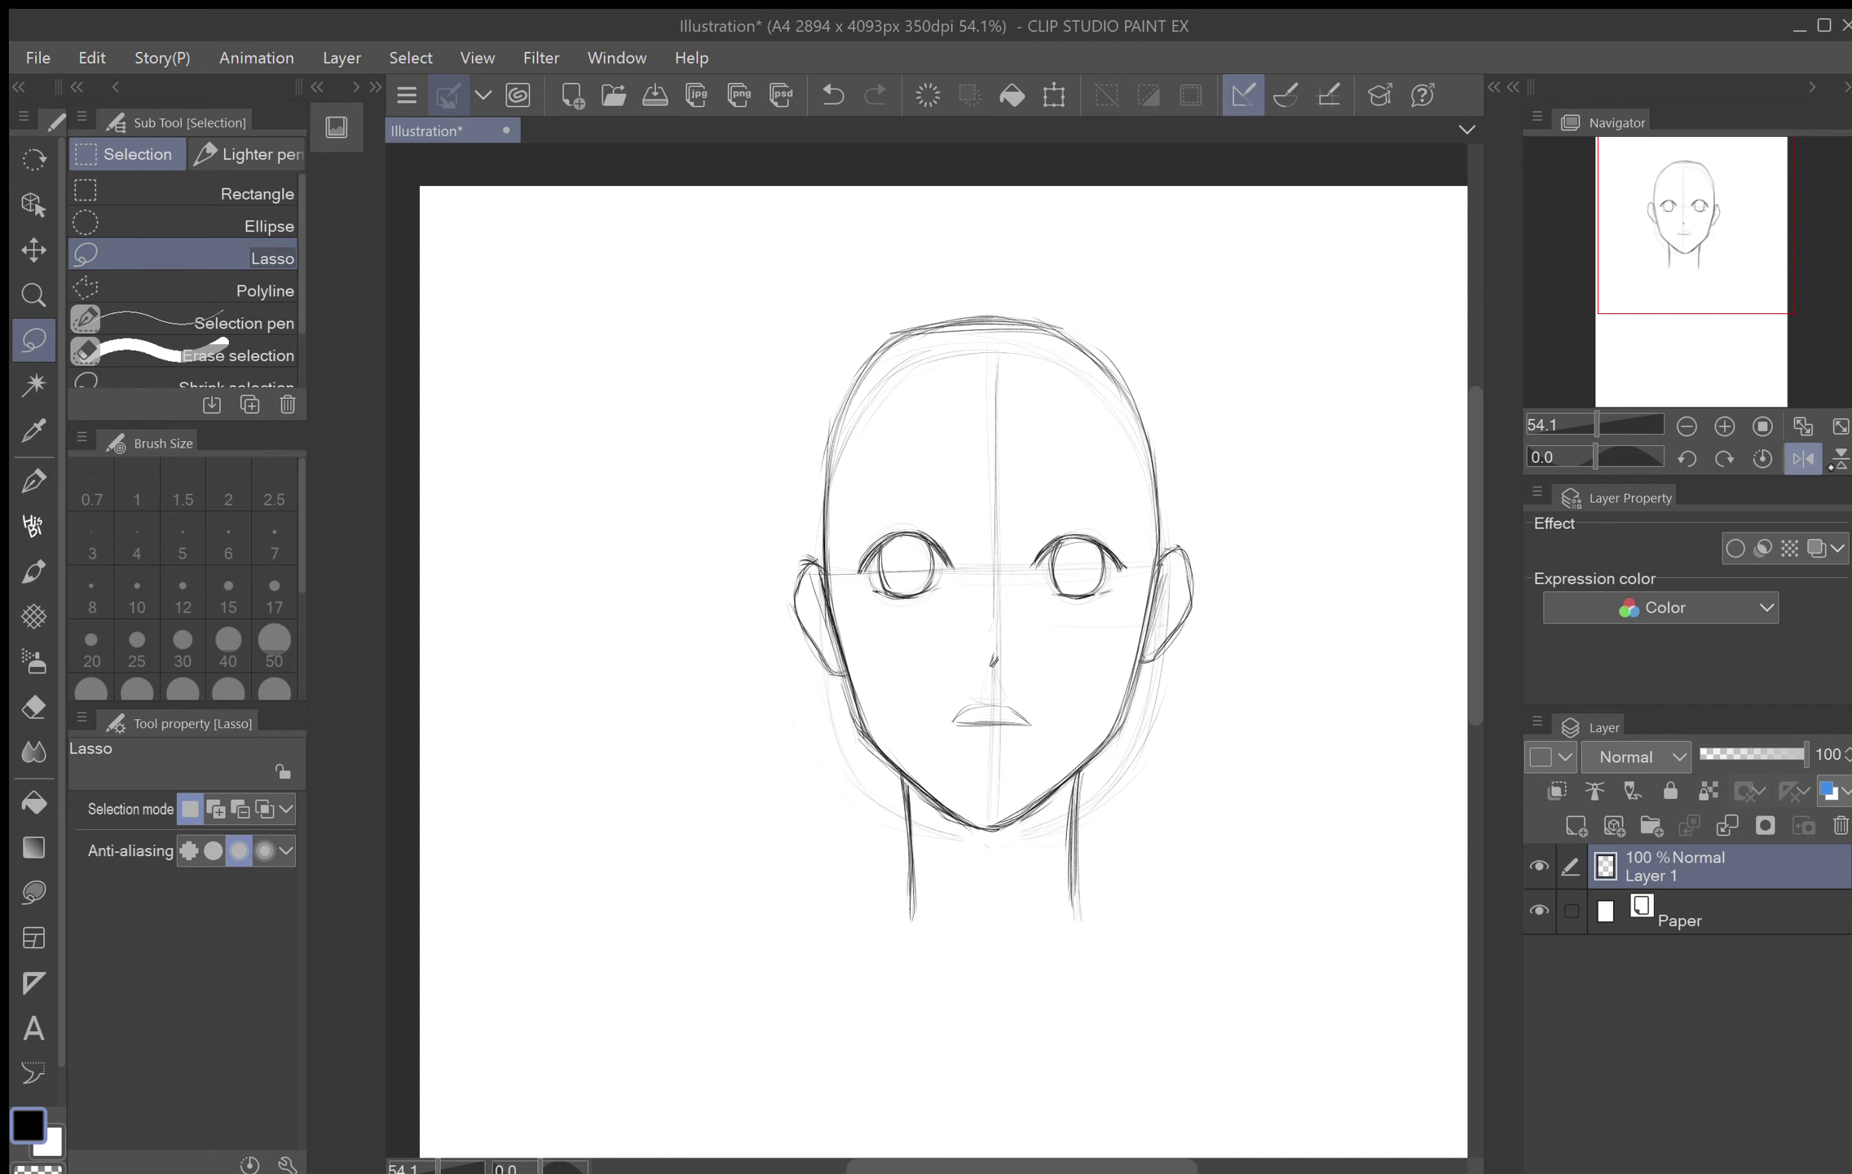
pyautogui.click(1815, 465)
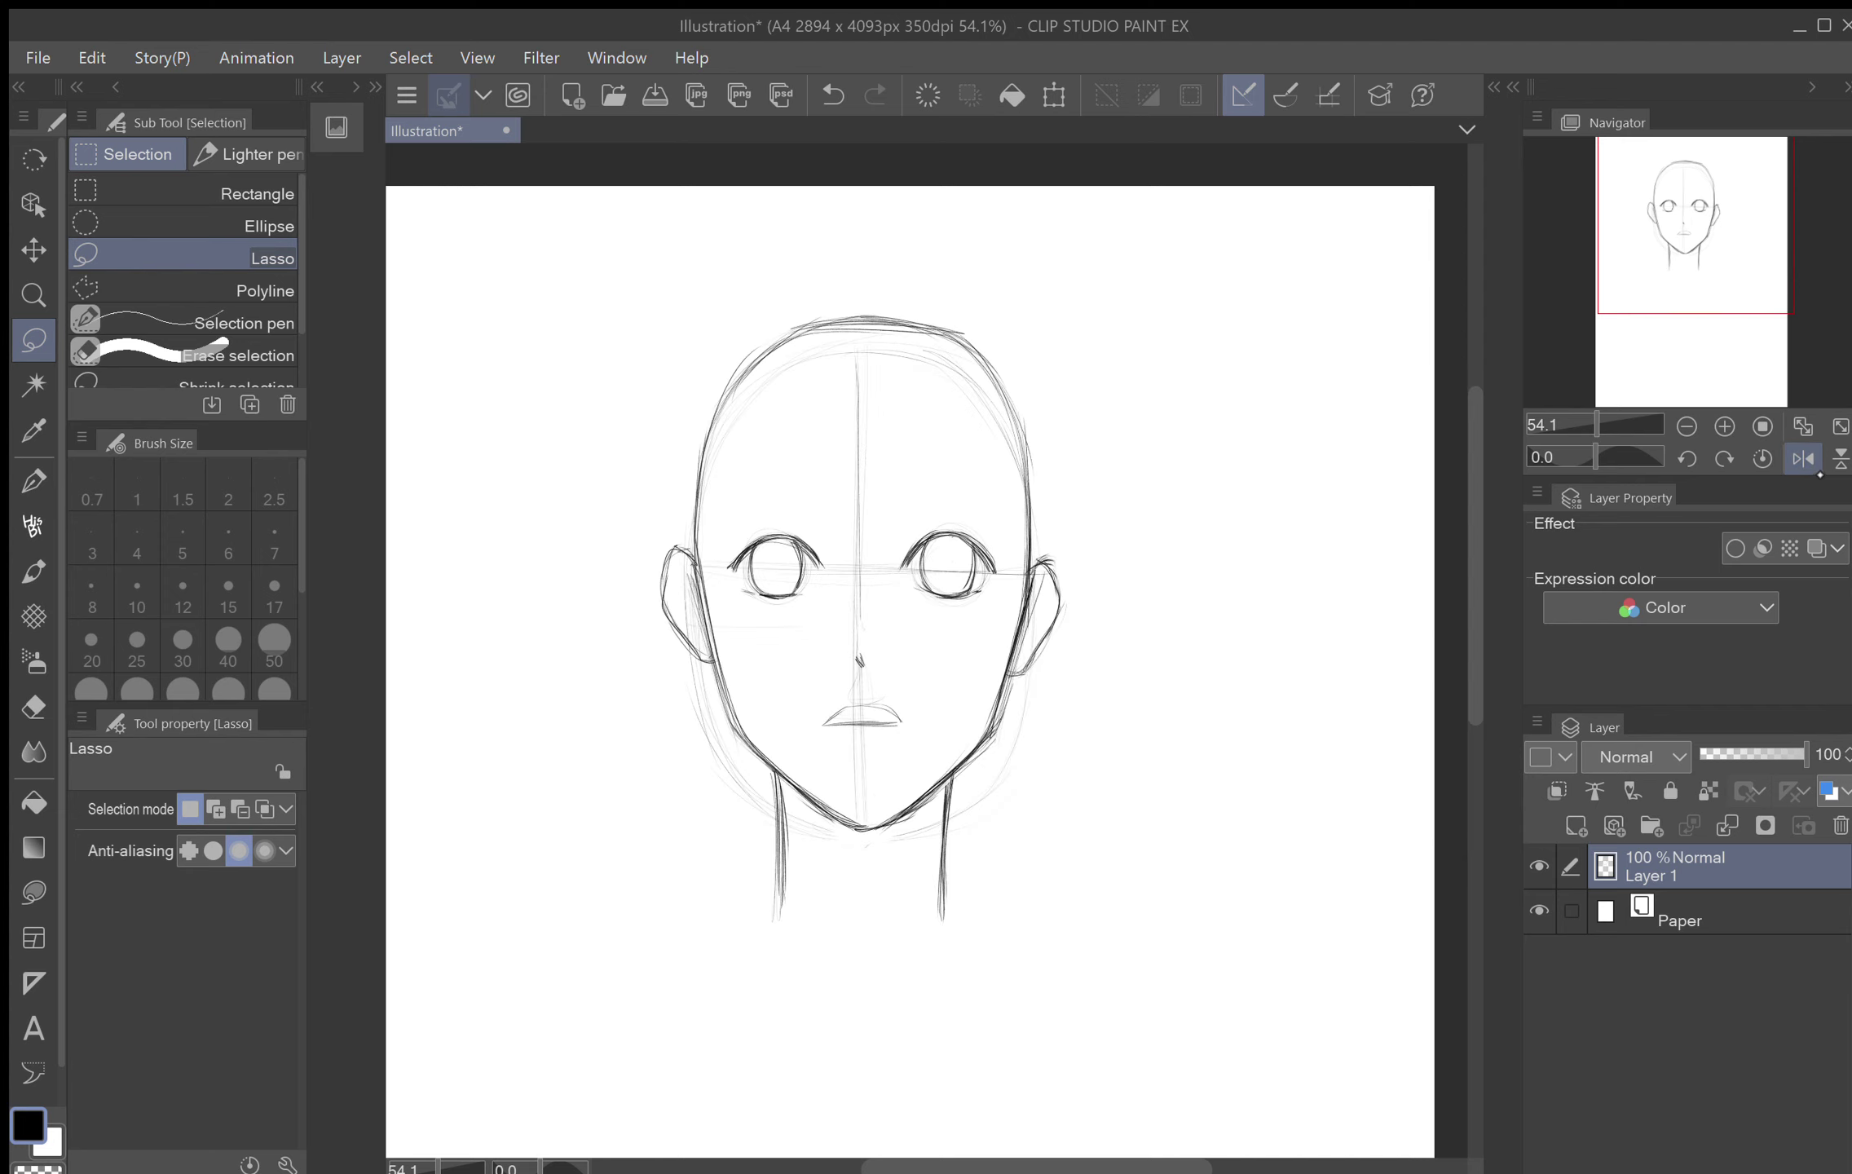
pyautogui.click(1815, 461)
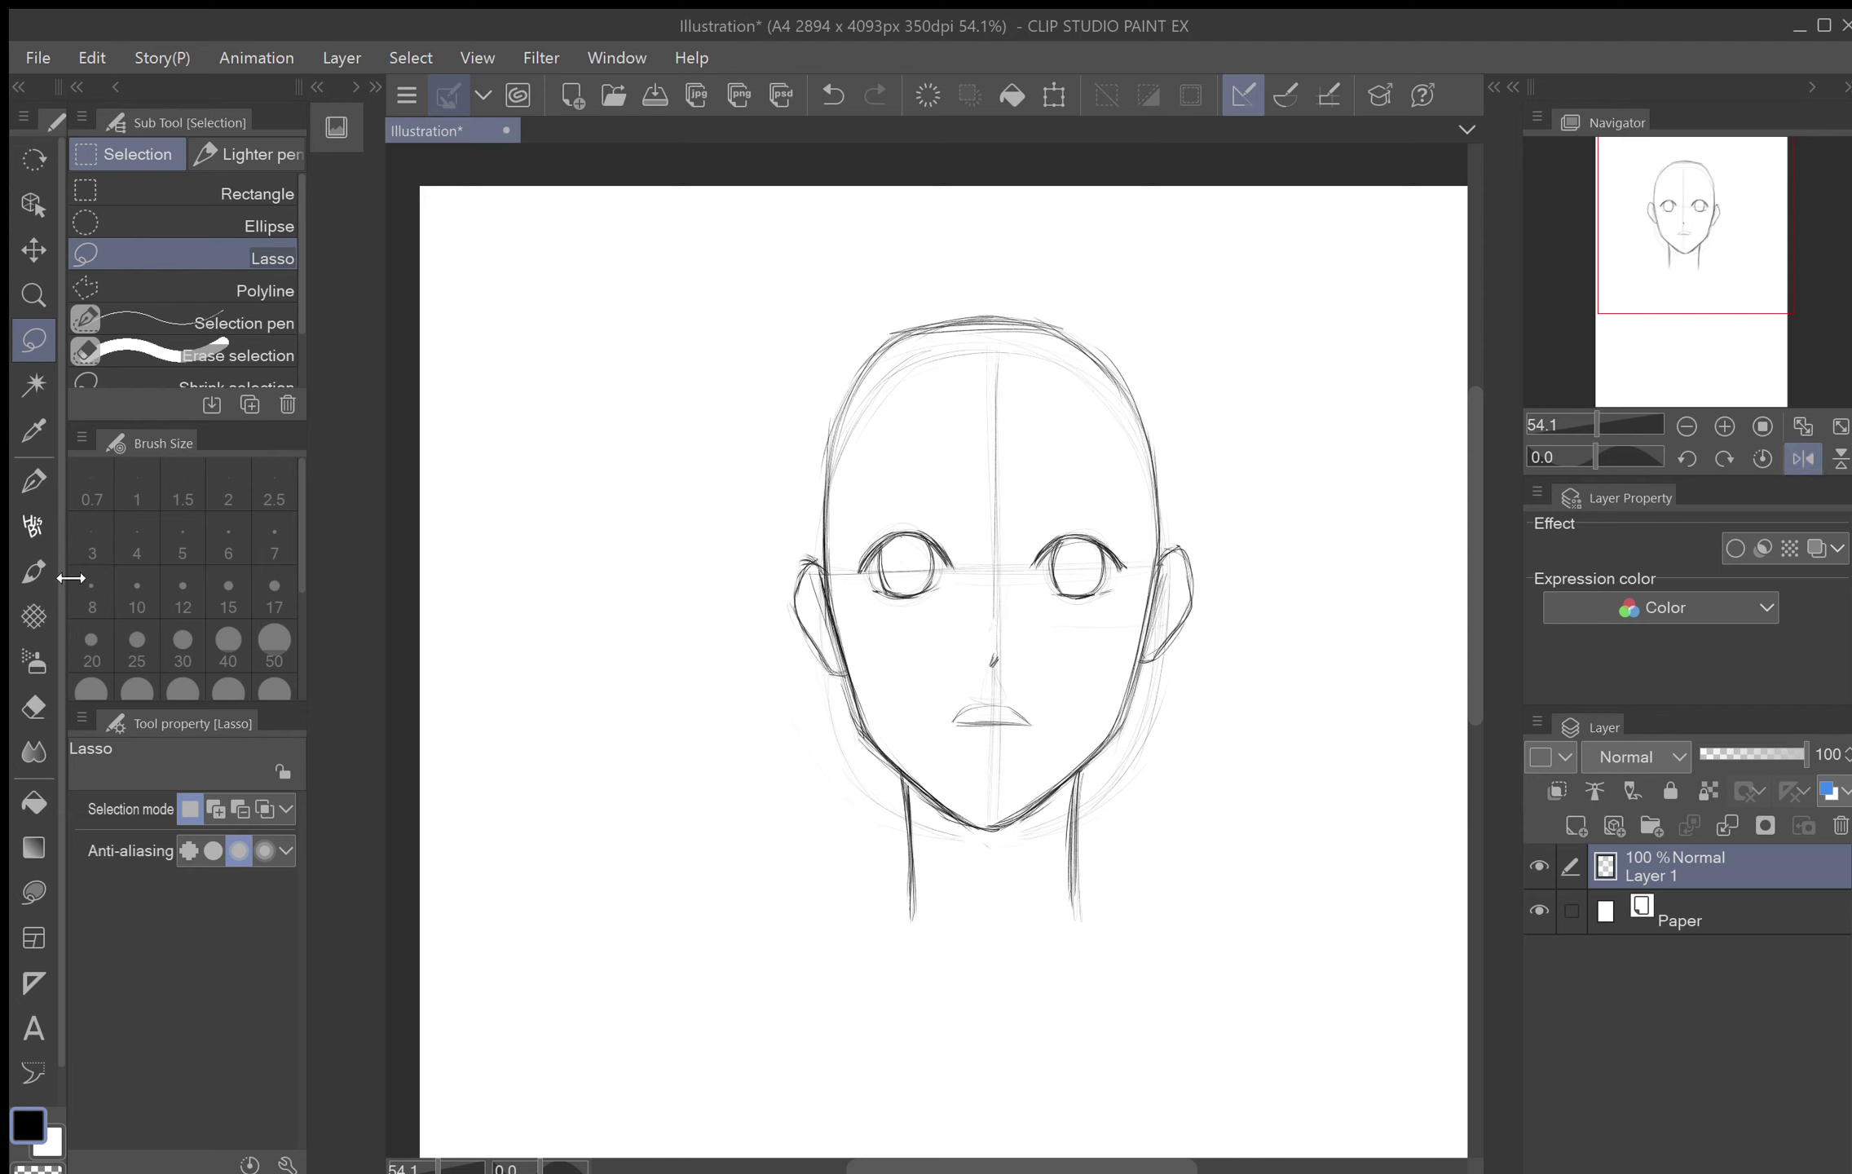
# Step: Erase the ear on the viewer's left with the soft eraser and redraw its outline slightly wider with the pencil
pyautogui.click(34, 707)
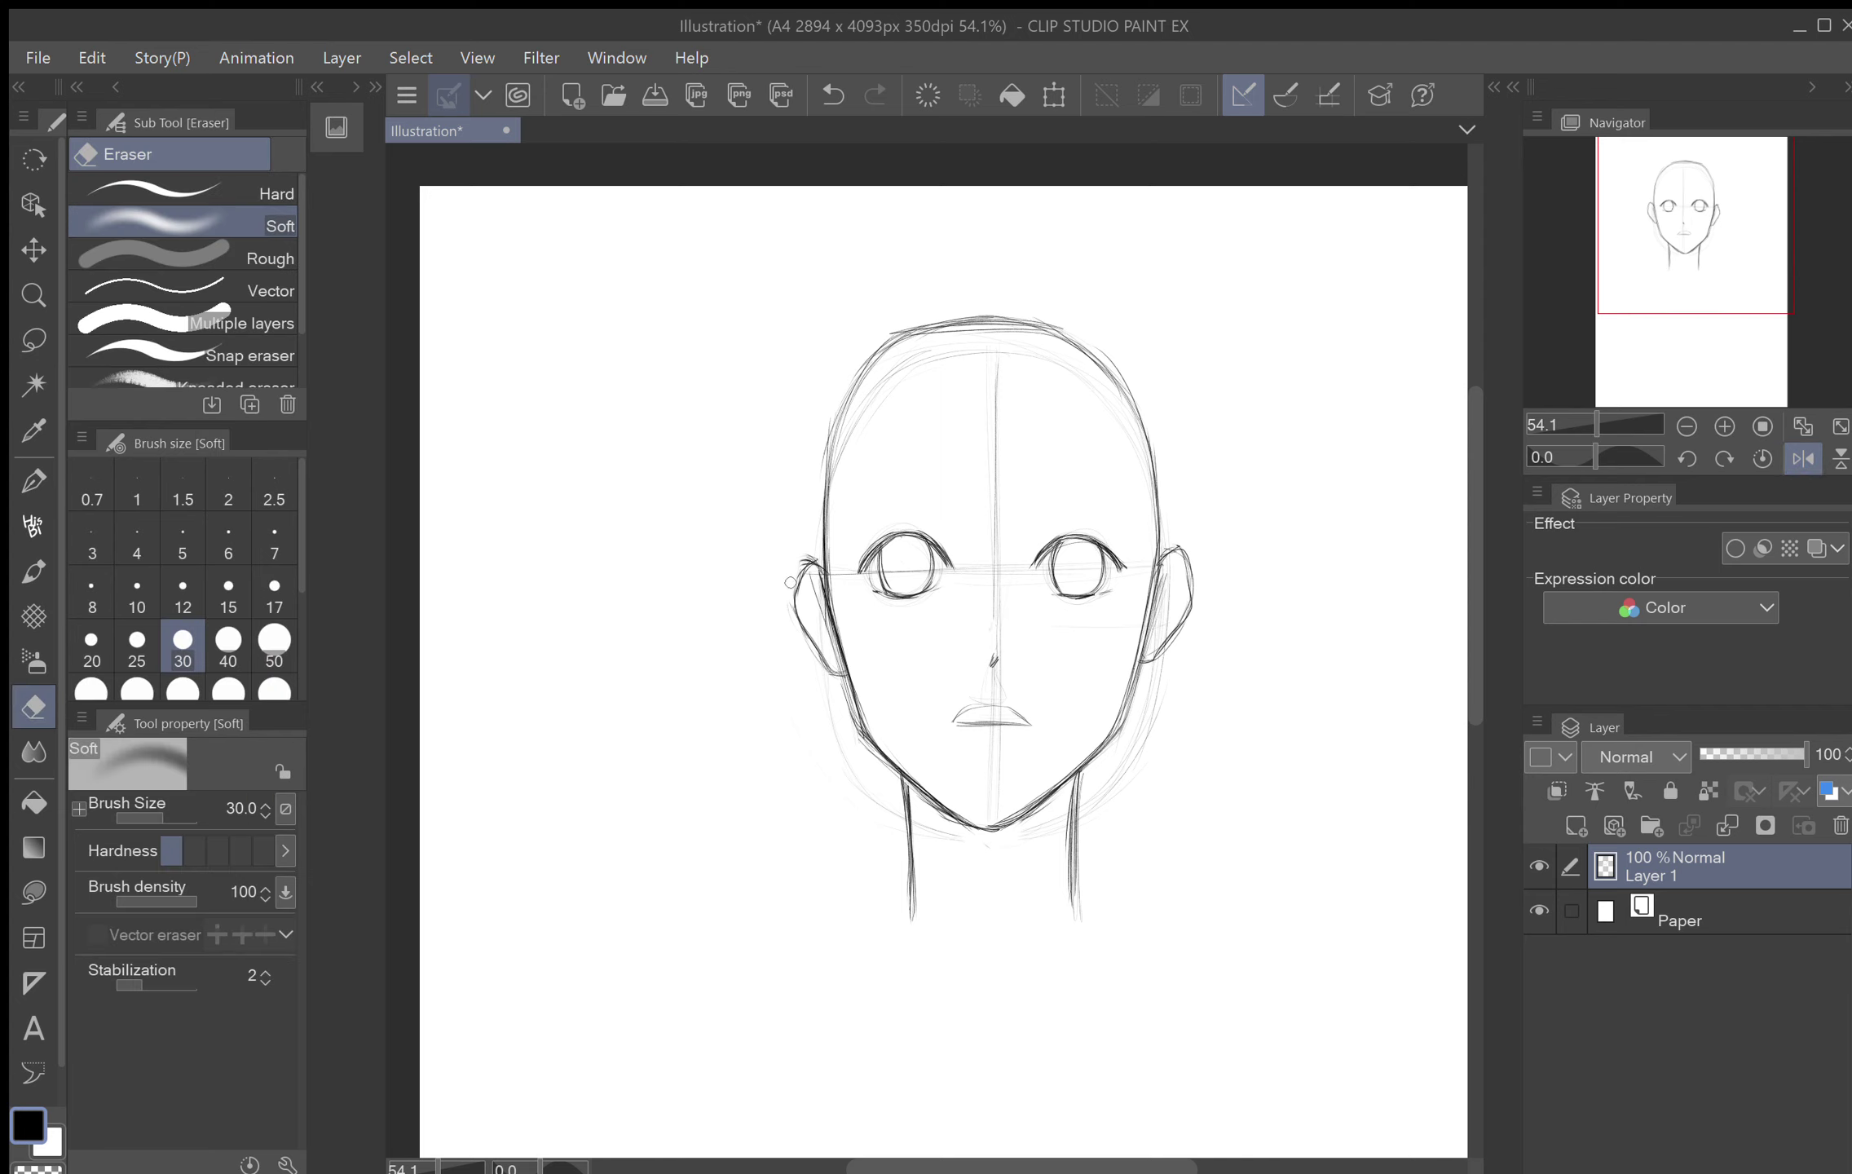
pyautogui.moveTo(789, 584)
pyautogui.mouseDown()
pyautogui.moveTo(807, 634)
pyautogui.moveTo(811, 580)
pyautogui.moveTo(832, 665)
pyautogui.mouseUp()
pyautogui.click(33, 526)
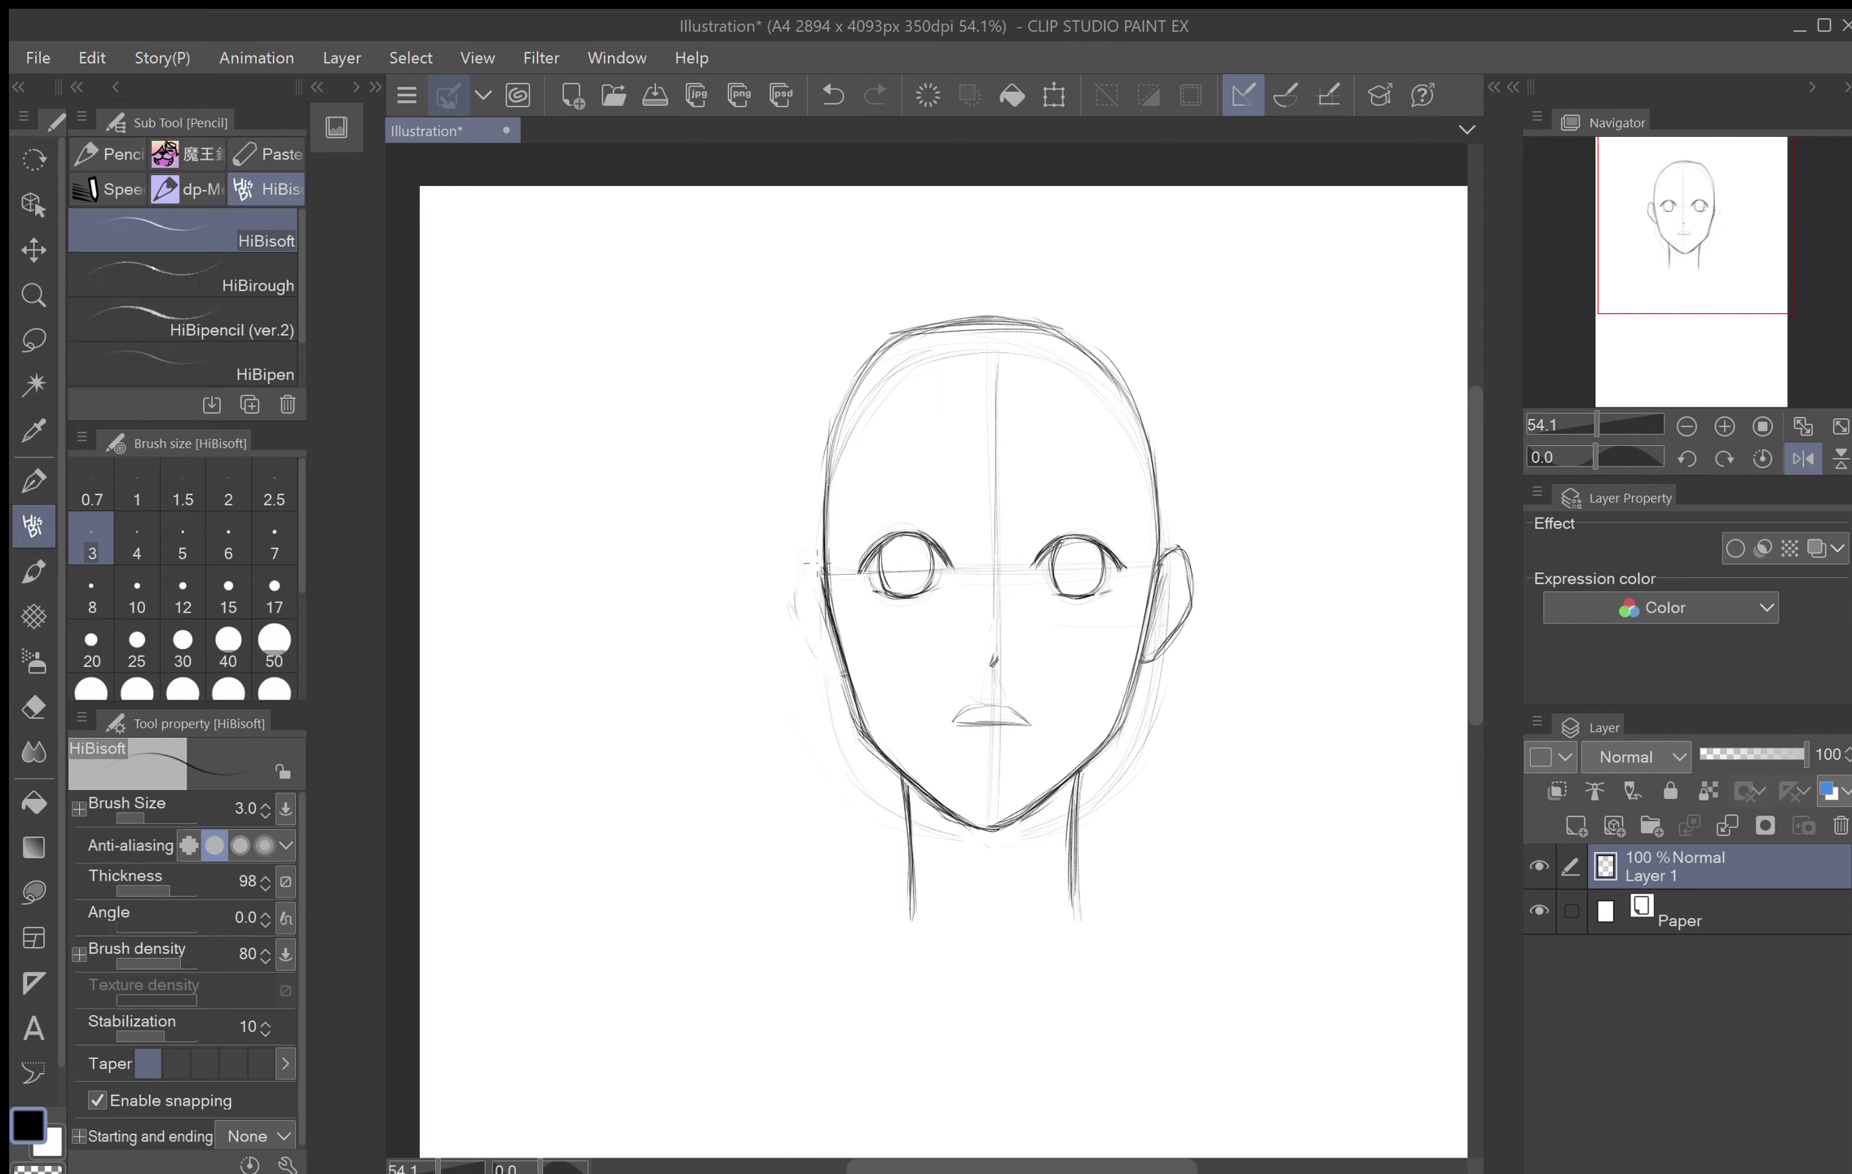
pyautogui.moveTo(805, 563)
pyautogui.mouseDown()
pyautogui.moveTo(788, 609)
pyautogui.moveTo(843, 672)
pyautogui.moveTo(787, 599)
pyautogui.mouseUp()
pyautogui.moveTo(797, 564)
pyautogui.mouseDown()
pyautogui.moveTo(789, 617)
pyautogui.moveTo(833, 678)
pyautogui.moveTo(790, 595)
pyautogui.moveTo(818, 562)
pyautogui.mouseUp()
# Step: Erase the ear on the viewer's right, redraw it to match the opposite ear, and touch up that opposite ear's outline
pyautogui.press('e')
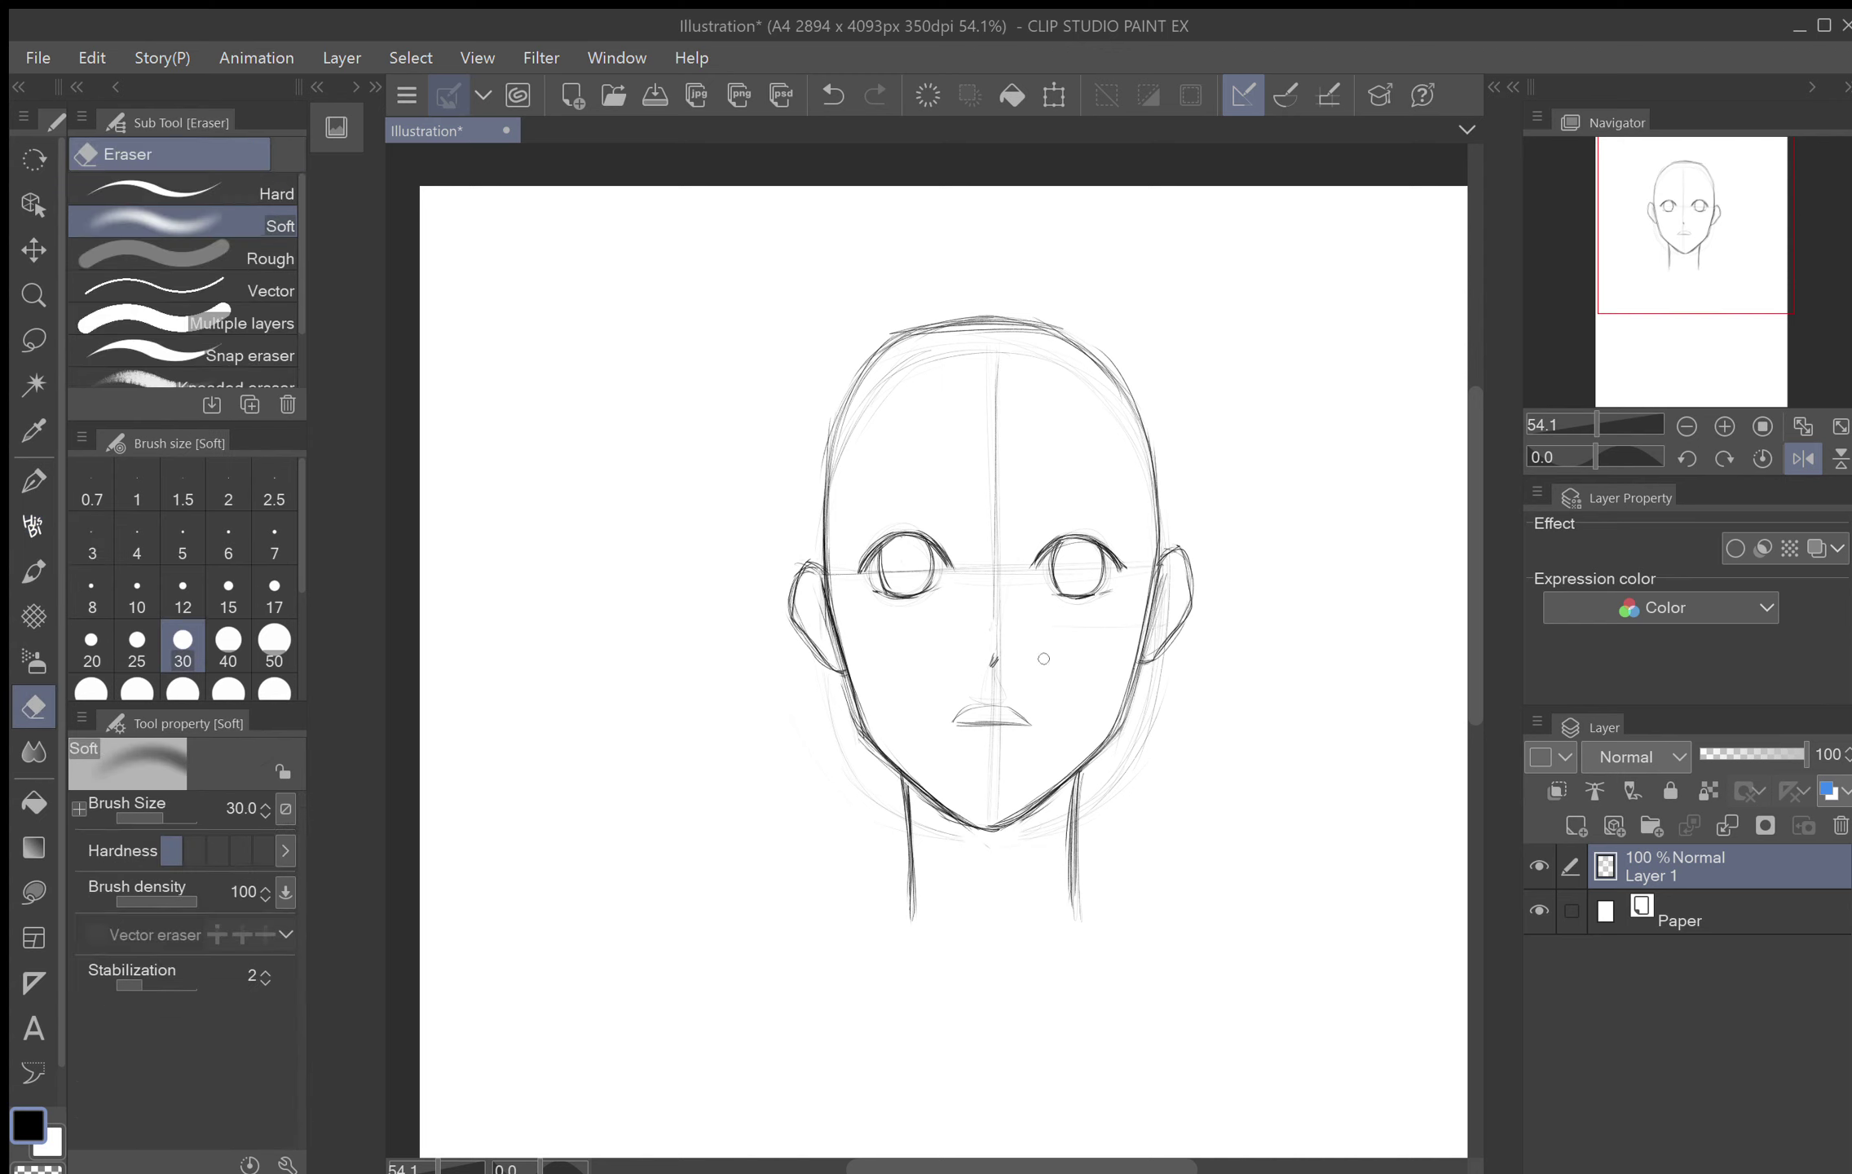
pyautogui.moveTo(1185, 565)
pyautogui.mouseDown()
pyautogui.moveTo(1195, 612)
pyautogui.moveTo(1176, 568)
pyautogui.moveTo(1185, 607)
pyautogui.moveTo(1156, 652)
pyautogui.mouseUp()
pyautogui.click(33, 526)
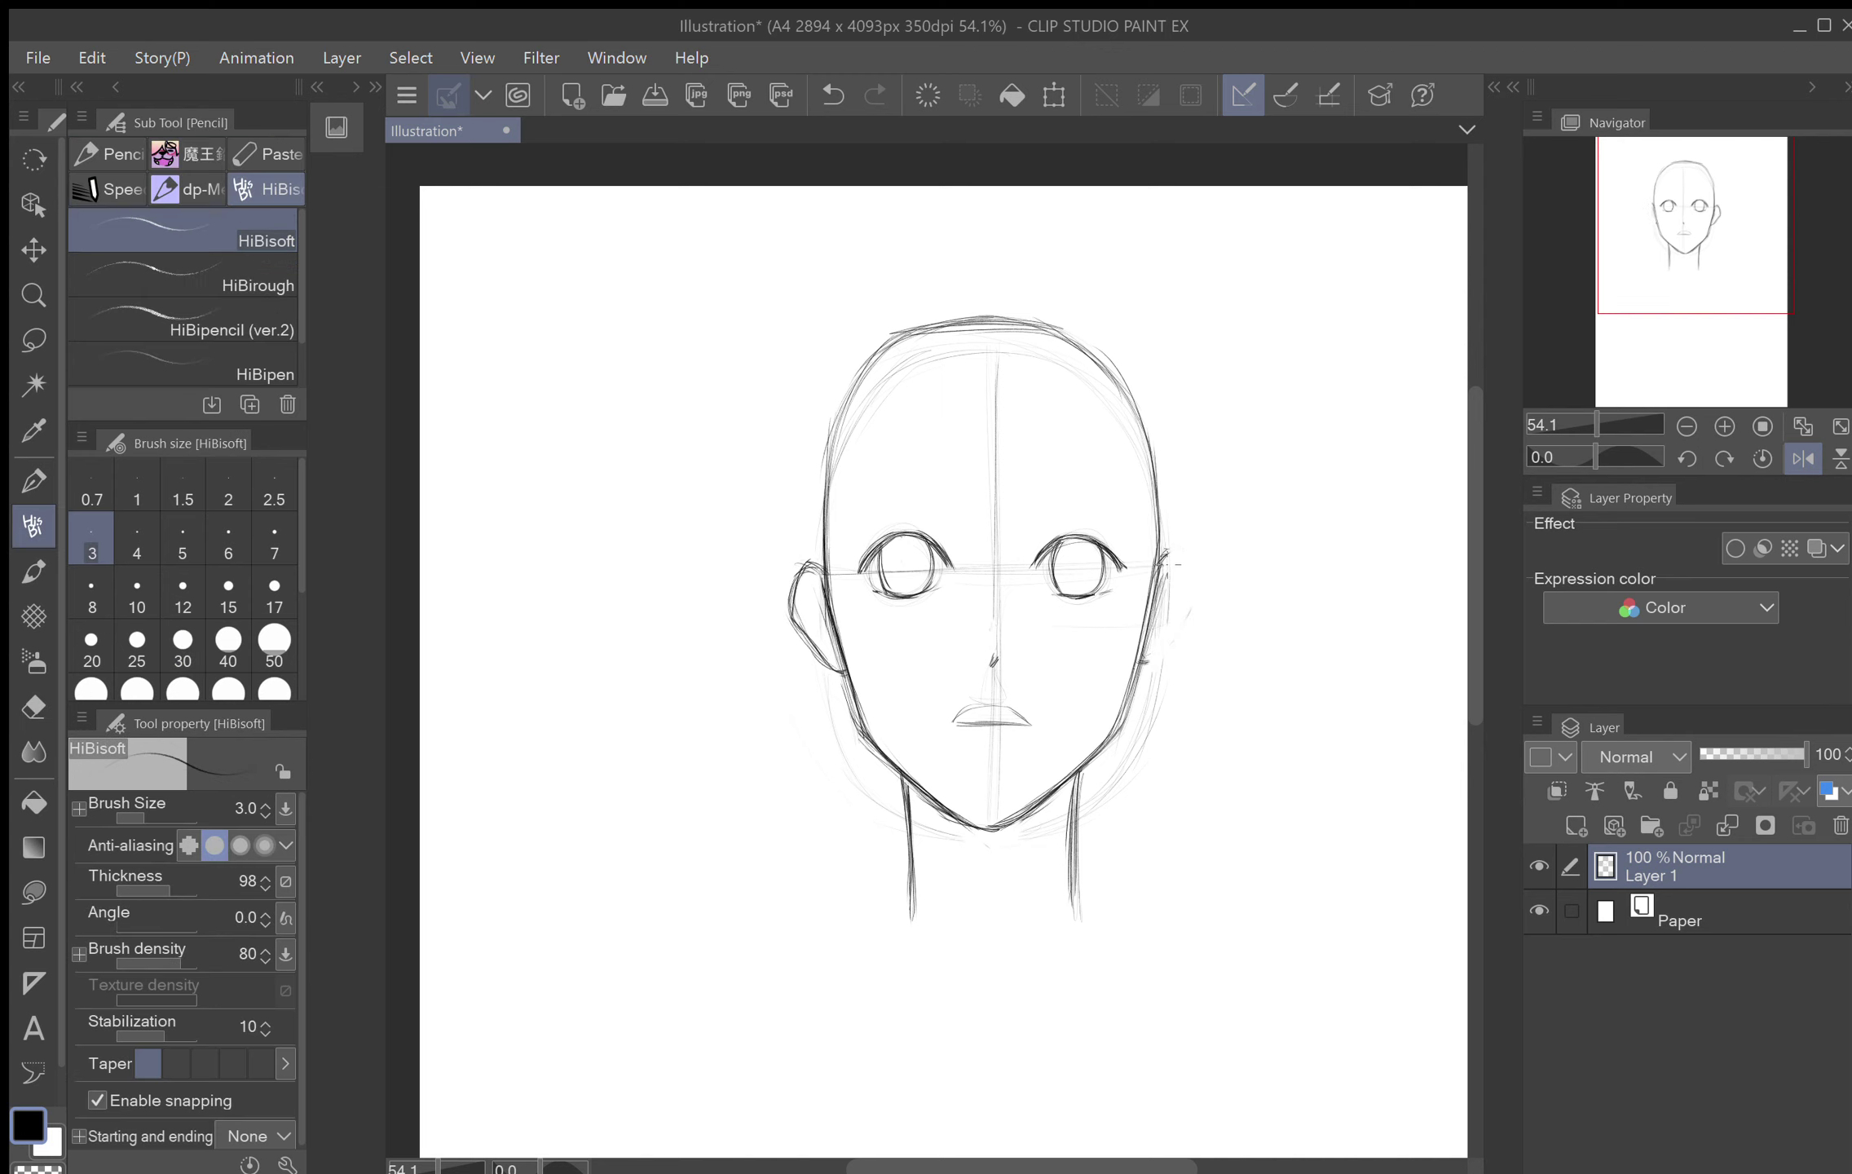
pyautogui.moveTo(1159, 563); pyautogui.dragTo(1178, 573)
pyautogui.moveTo(1154, 663)
pyautogui.mouseDown()
pyautogui.moveTo(1177, 624)
pyautogui.moveTo(1163, 641)
pyautogui.moveTo(1183, 563)
pyautogui.moveTo(1142, 664)
pyautogui.mouseUp()
pyautogui.hotkey('ctrl', 'z')
pyautogui.moveTo(1173, 564)
pyautogui.mouseDown()
pyautogui.moveTo(1182, 595)
pyautogui.moveTo(1181, 565)
pyautogui.mouseUp()
pyautogui.moveTo(795, 632)
pyautogui.mouseDown()
pyautogui.moveTo(824, 663)
pyautogui.moveTo(803, 640)
pyautogui.mouseUp()
# Step: Trim the lower ends of both neck lines with the soft eraser
pyautogui.press('e')
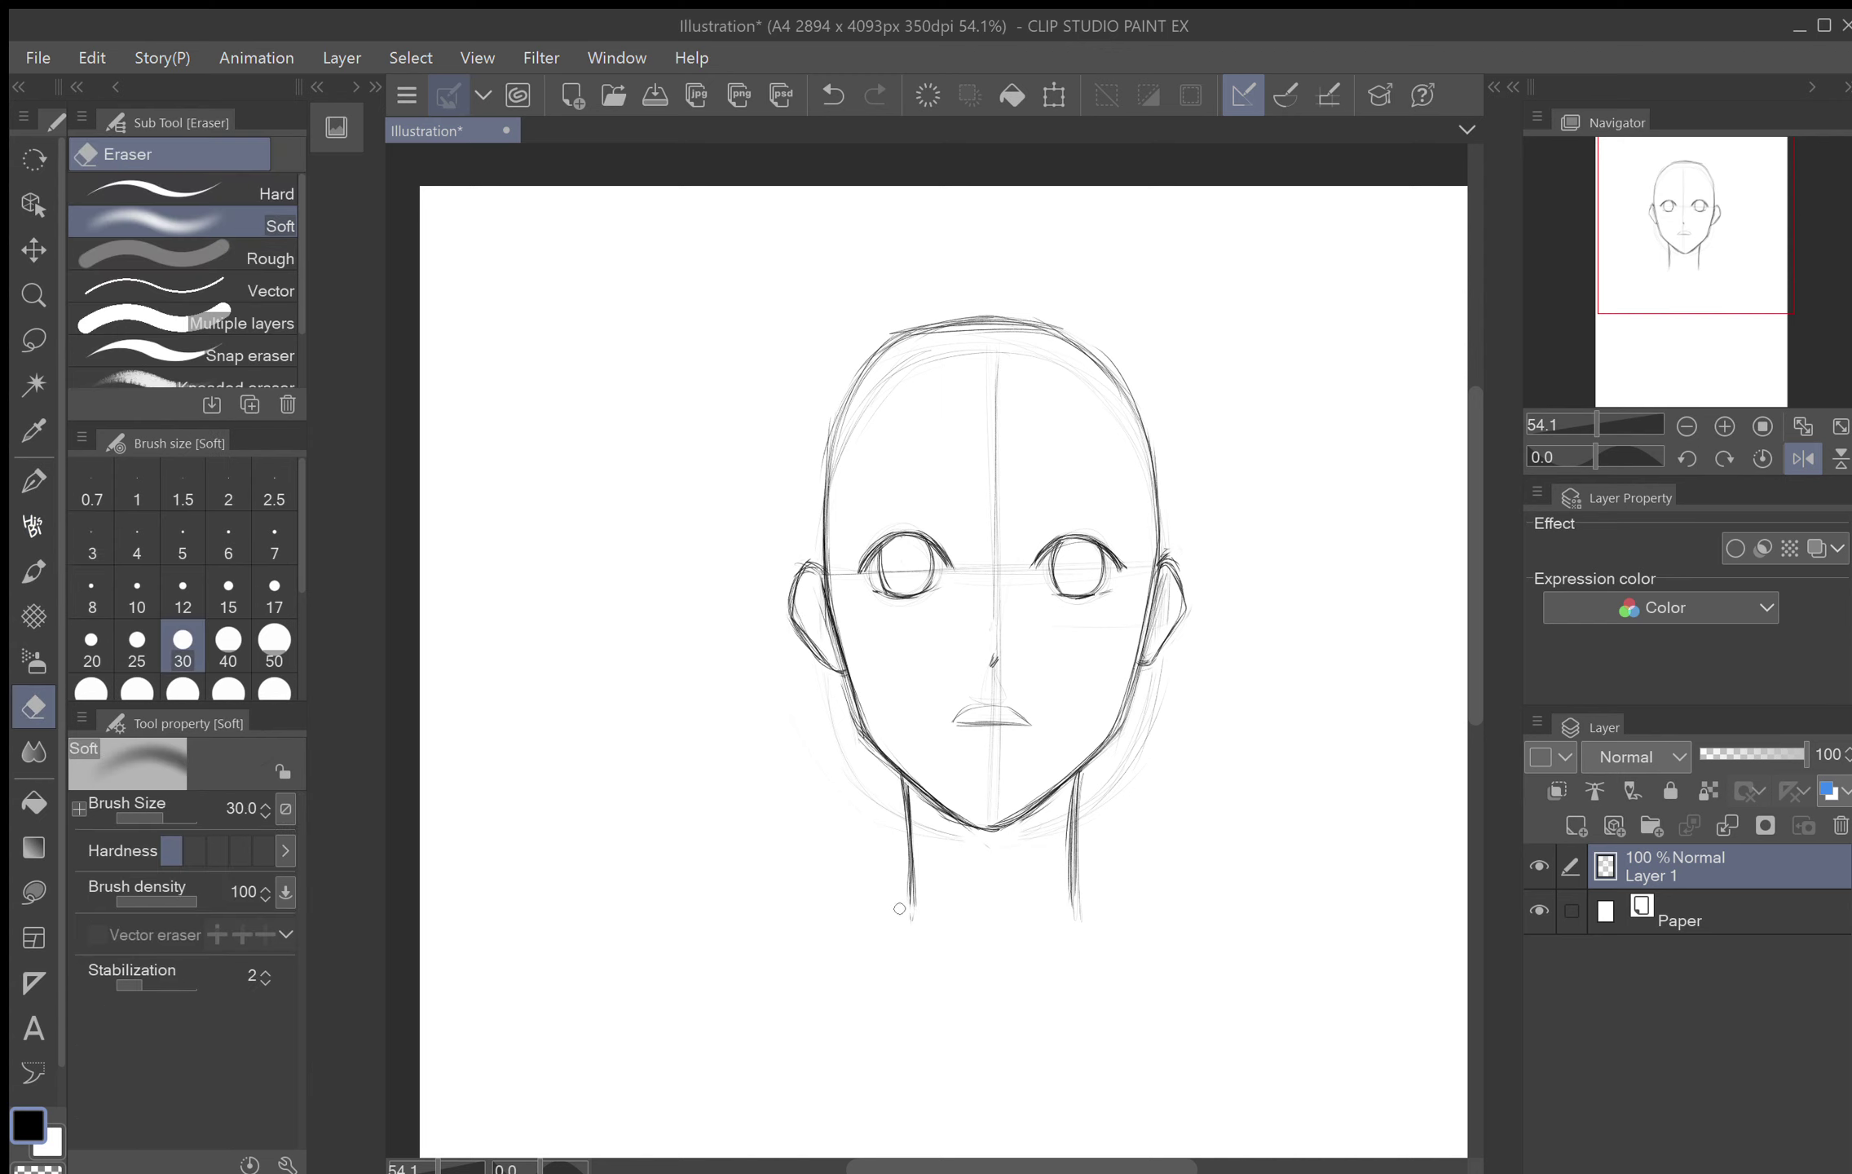
pyautogui.moveTo(899, 908); pyautogui.dragTo(901, 912)
pyautogui.moveTo(1081, 915); pyautogui.dragTo(1078, 905)
# Step: Lasso the eye on the viewer's left, move it up slightly, apply the transformation, and deselect
pyautogui.click(33, 341)
pyautogui.moveTo(900, 621)
pyautogui.mouseDown()
pyautogui.moveTo(844, 585)
pyautogui.moveTo(895, 521)
pyautogui.moveTo(965, 563)
pyautogui.moveTo(955, 603)
pyautogui.mouseUp()
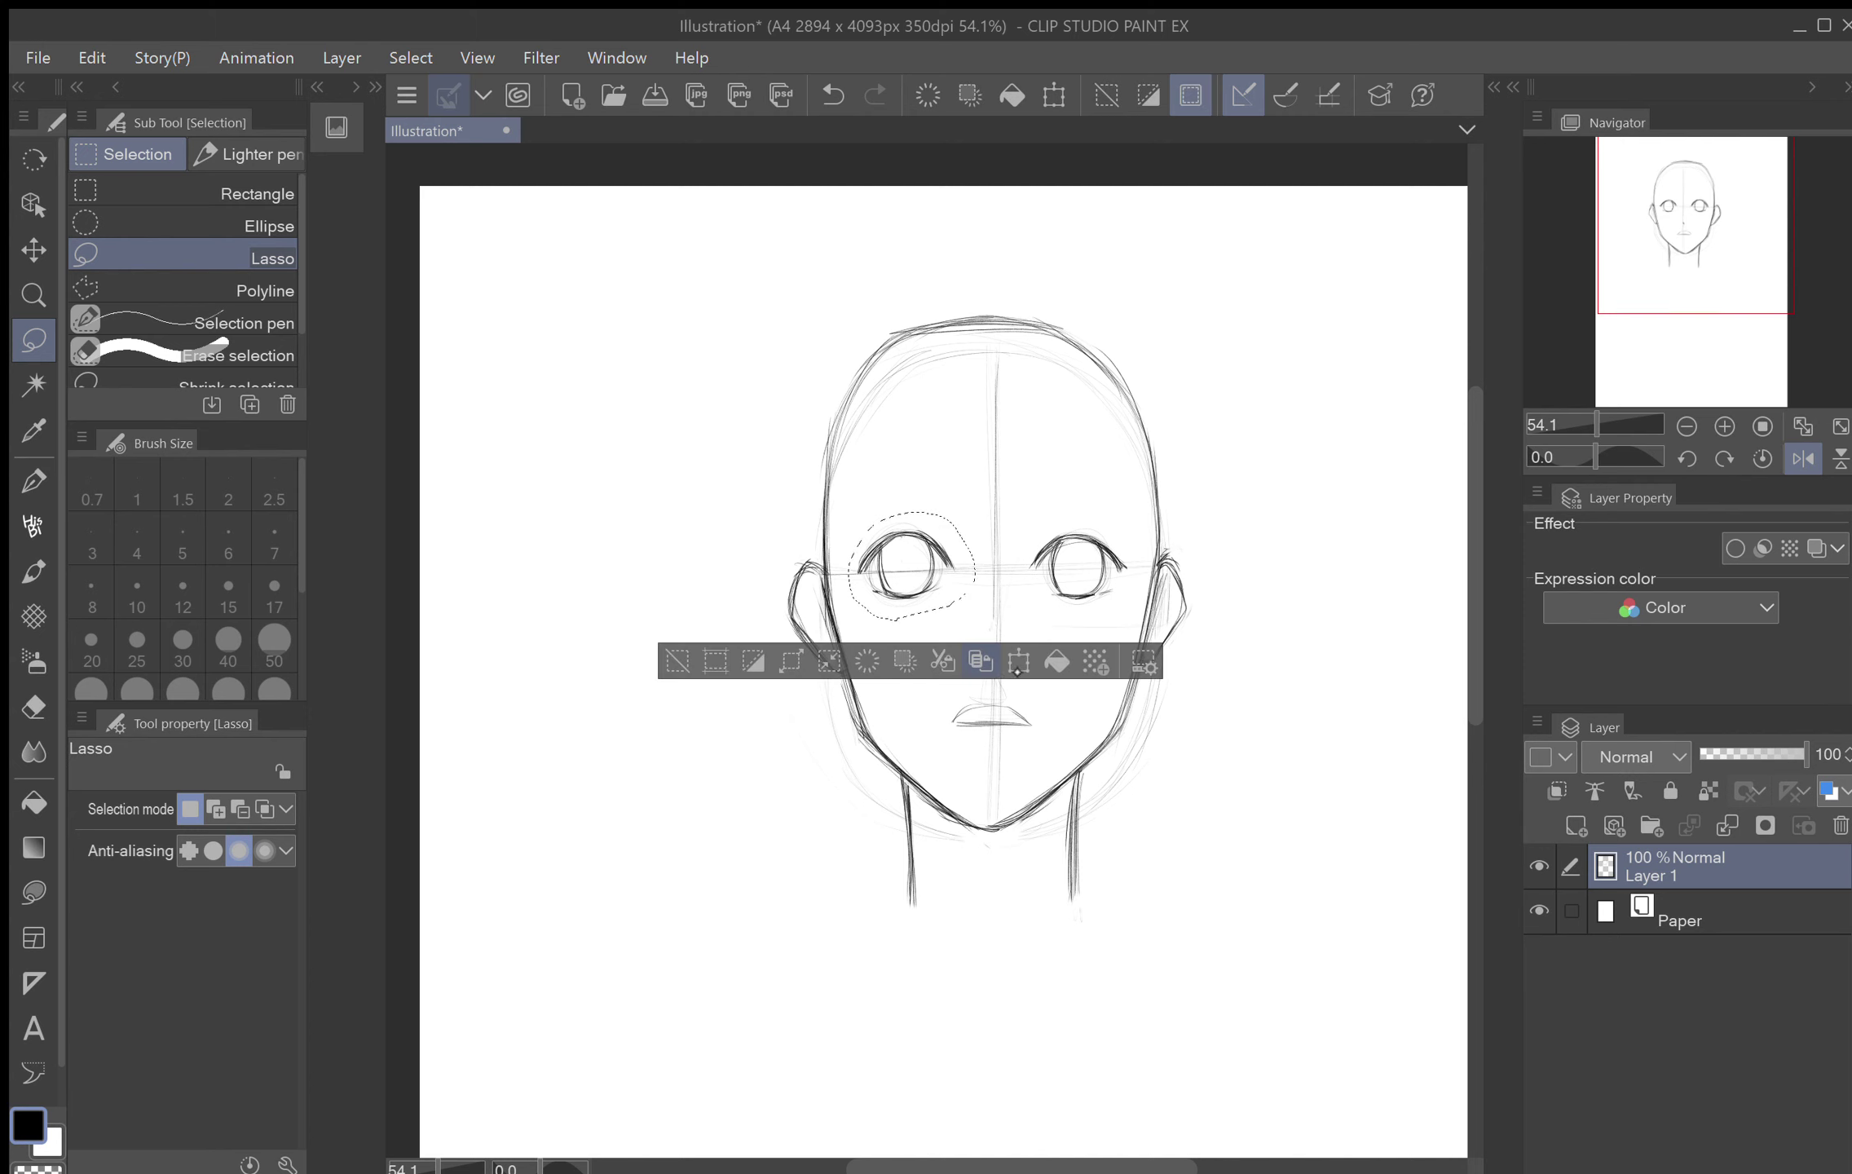
pyautogui.click(1029, 673)
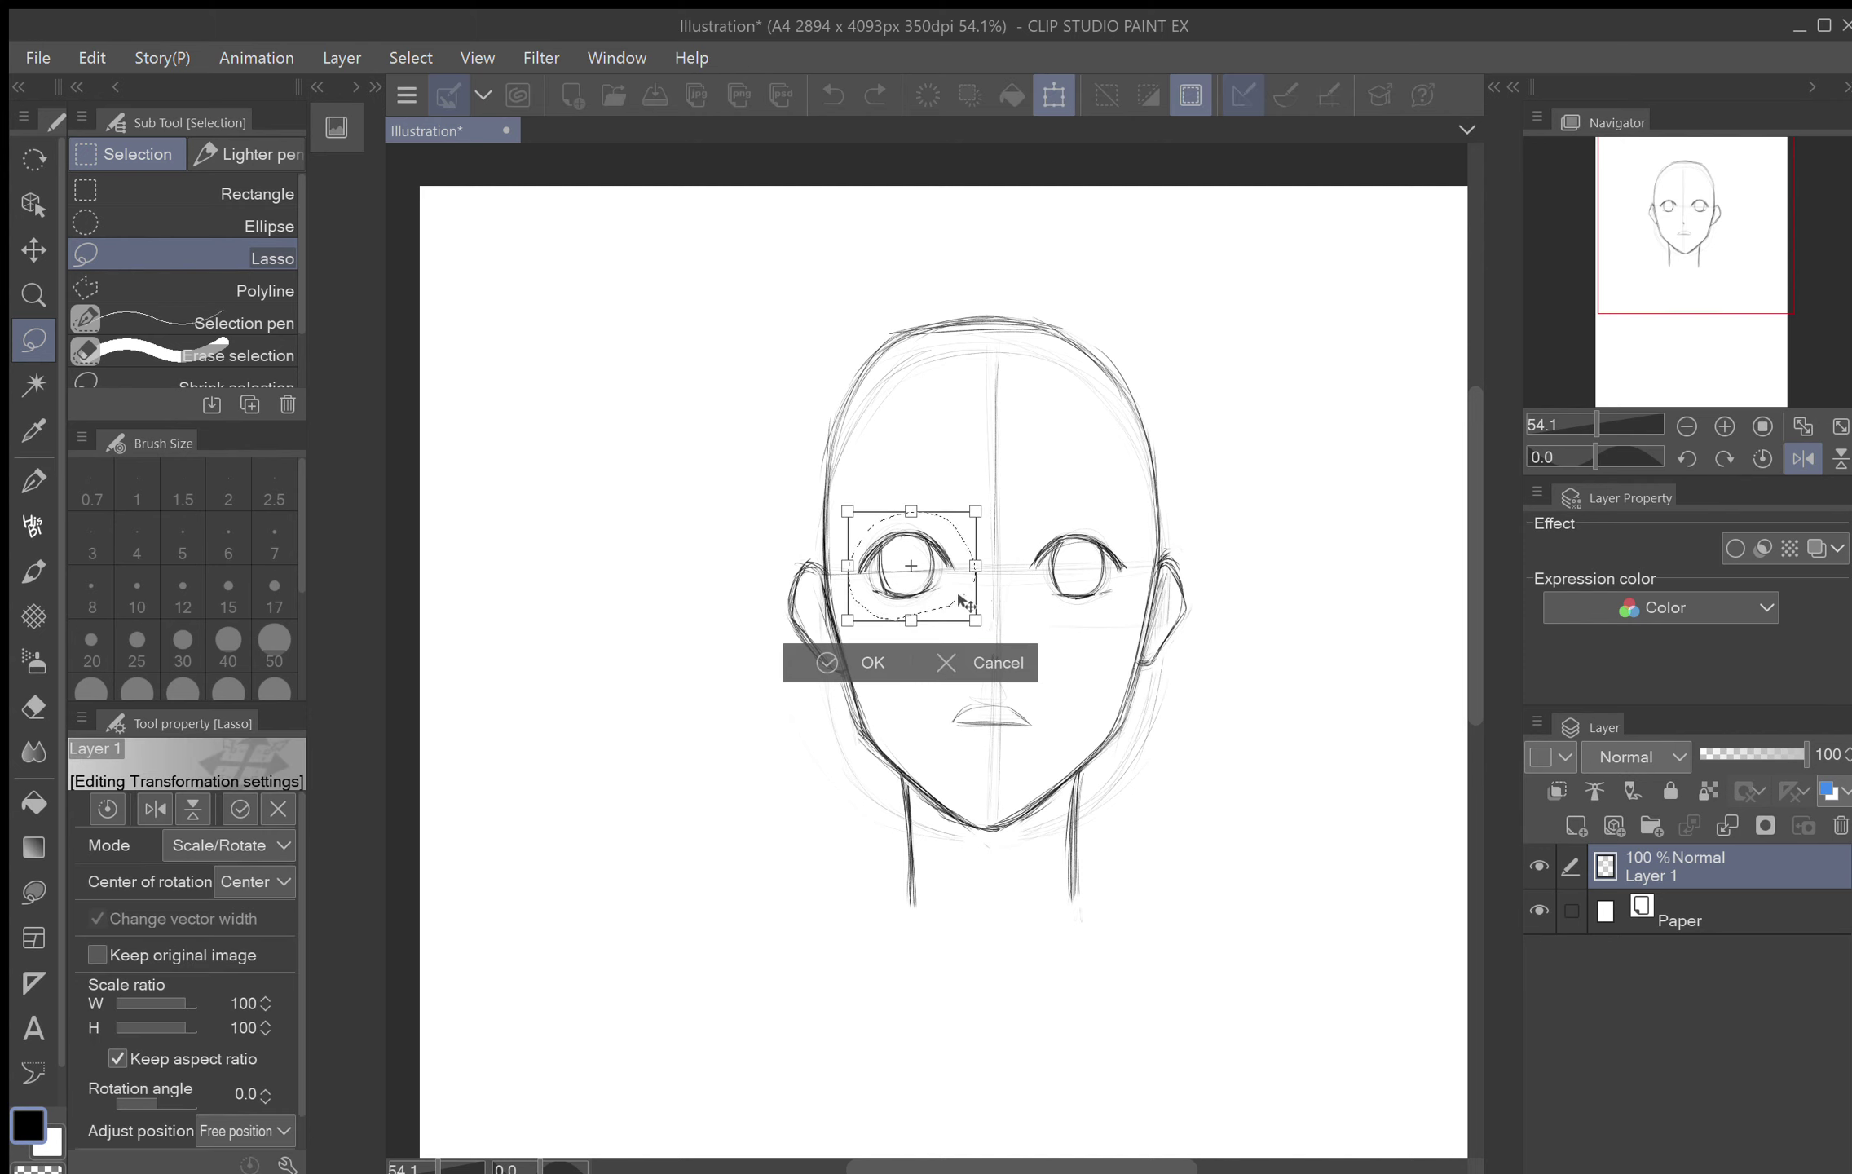
pyautogui.moveTo(957, 594); pyautogui.dragTo(956, 594)
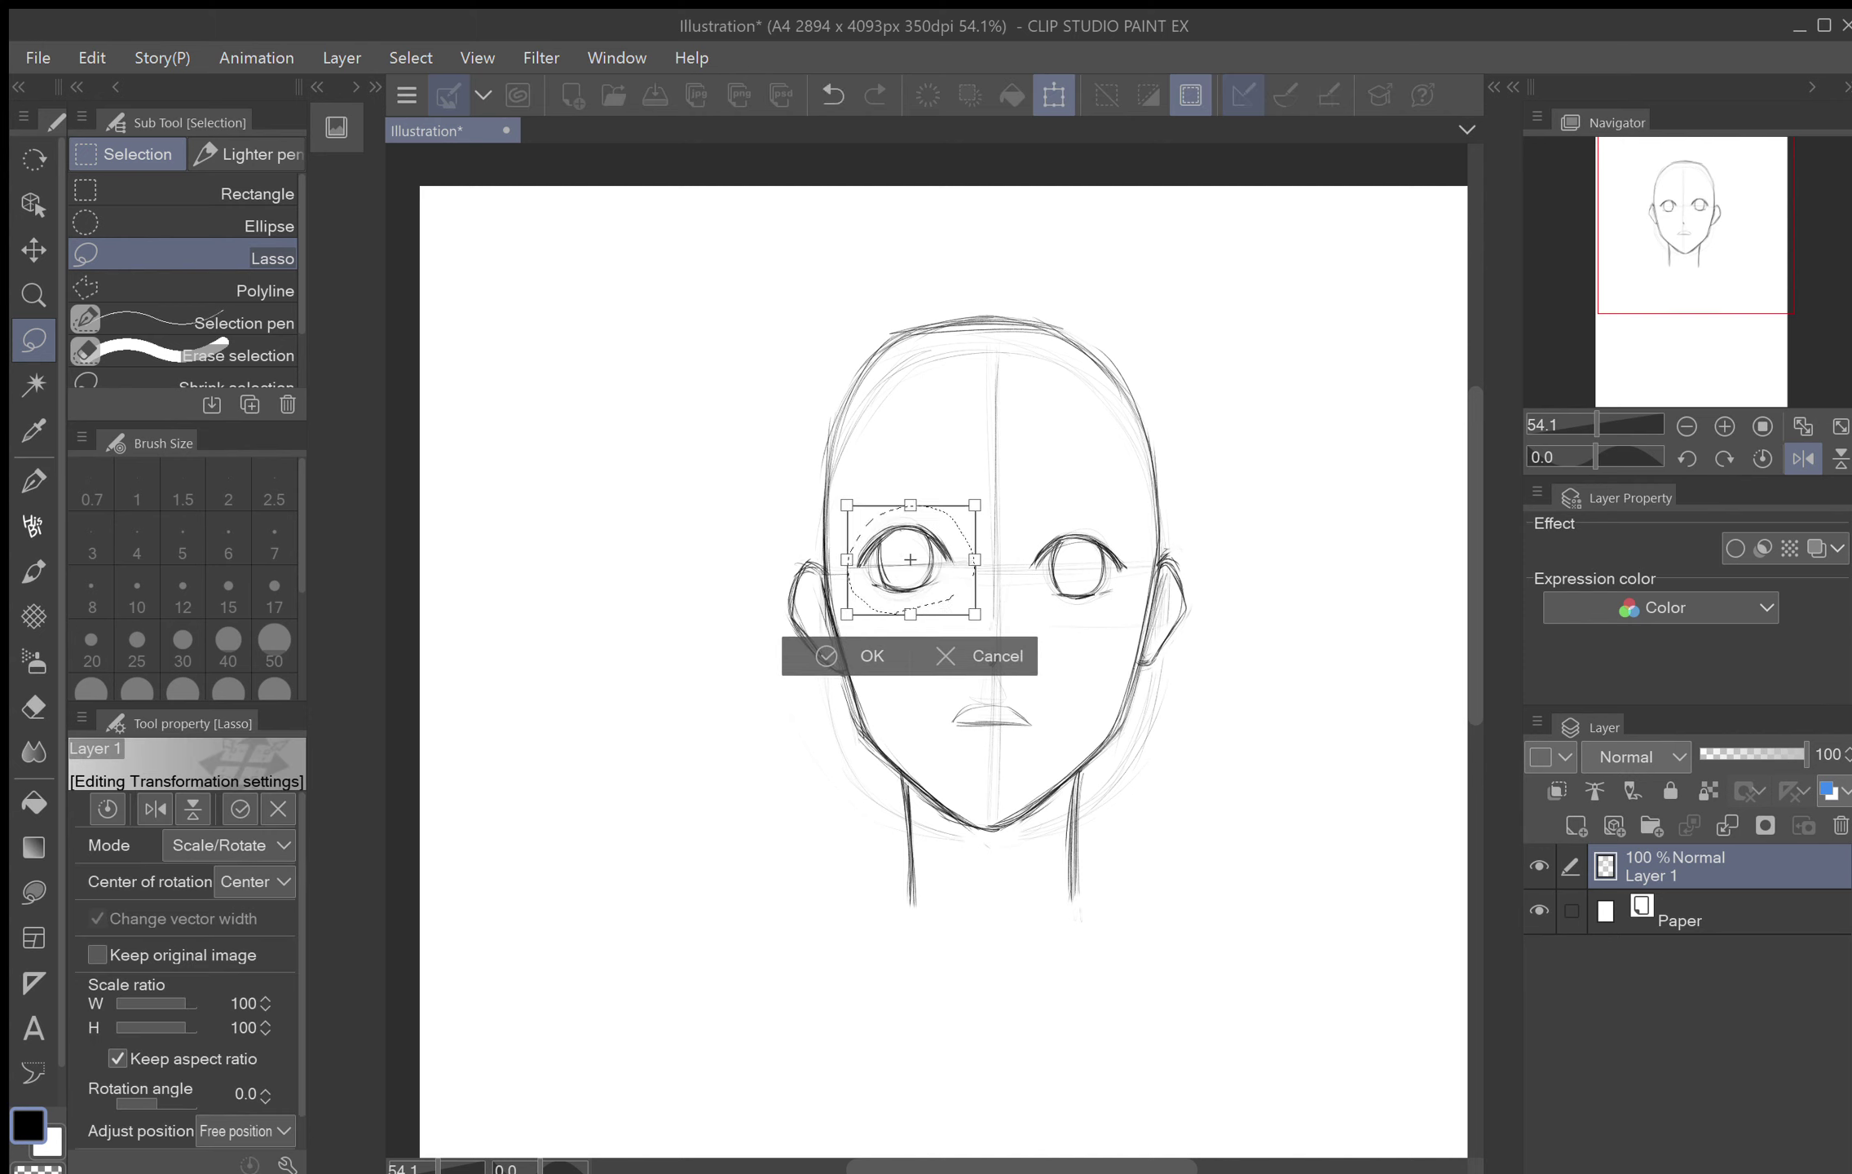
pyautogui.click(865, 670)
pyautogui.click(744, 642)
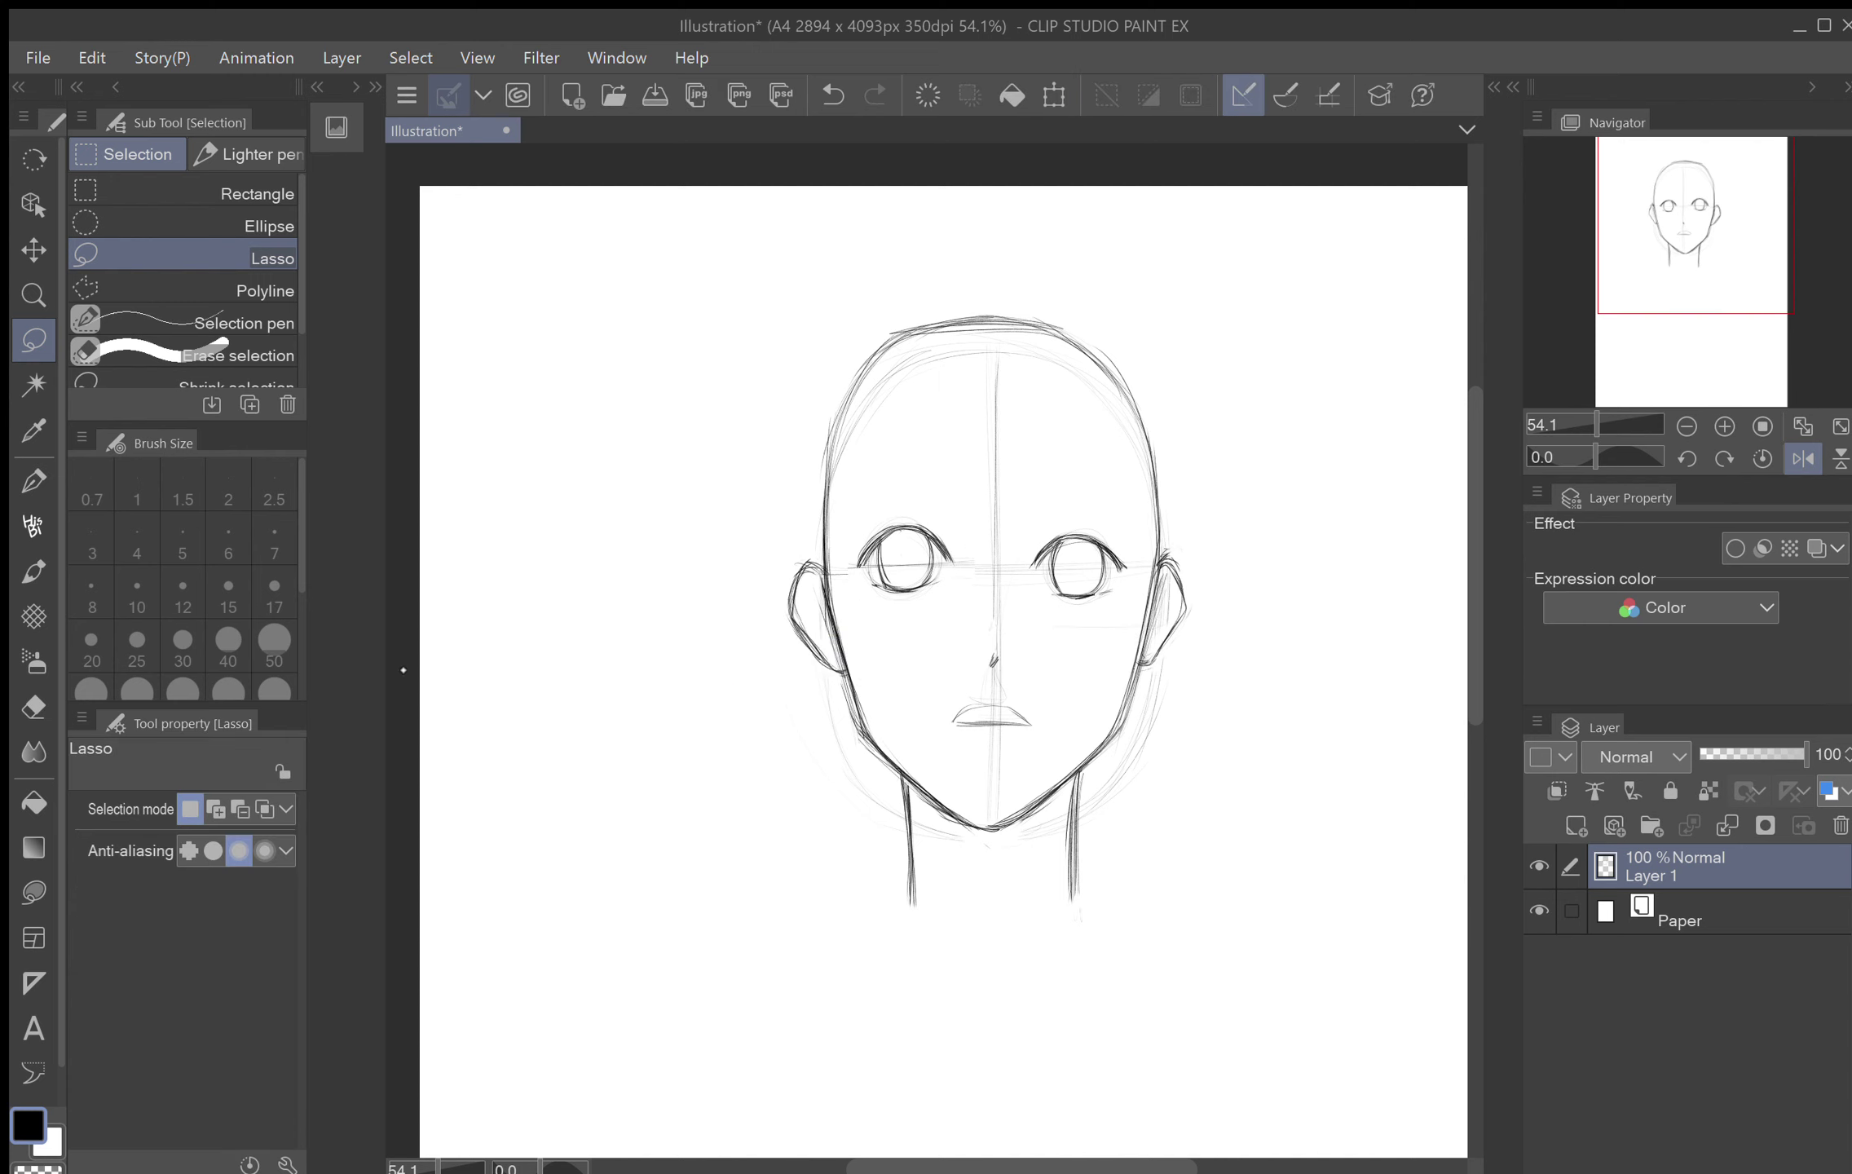
# Step: Strengthen the jaw line just beside the chin on the viewer's left with short pencil strokes
pyautogui.click(33, 524)
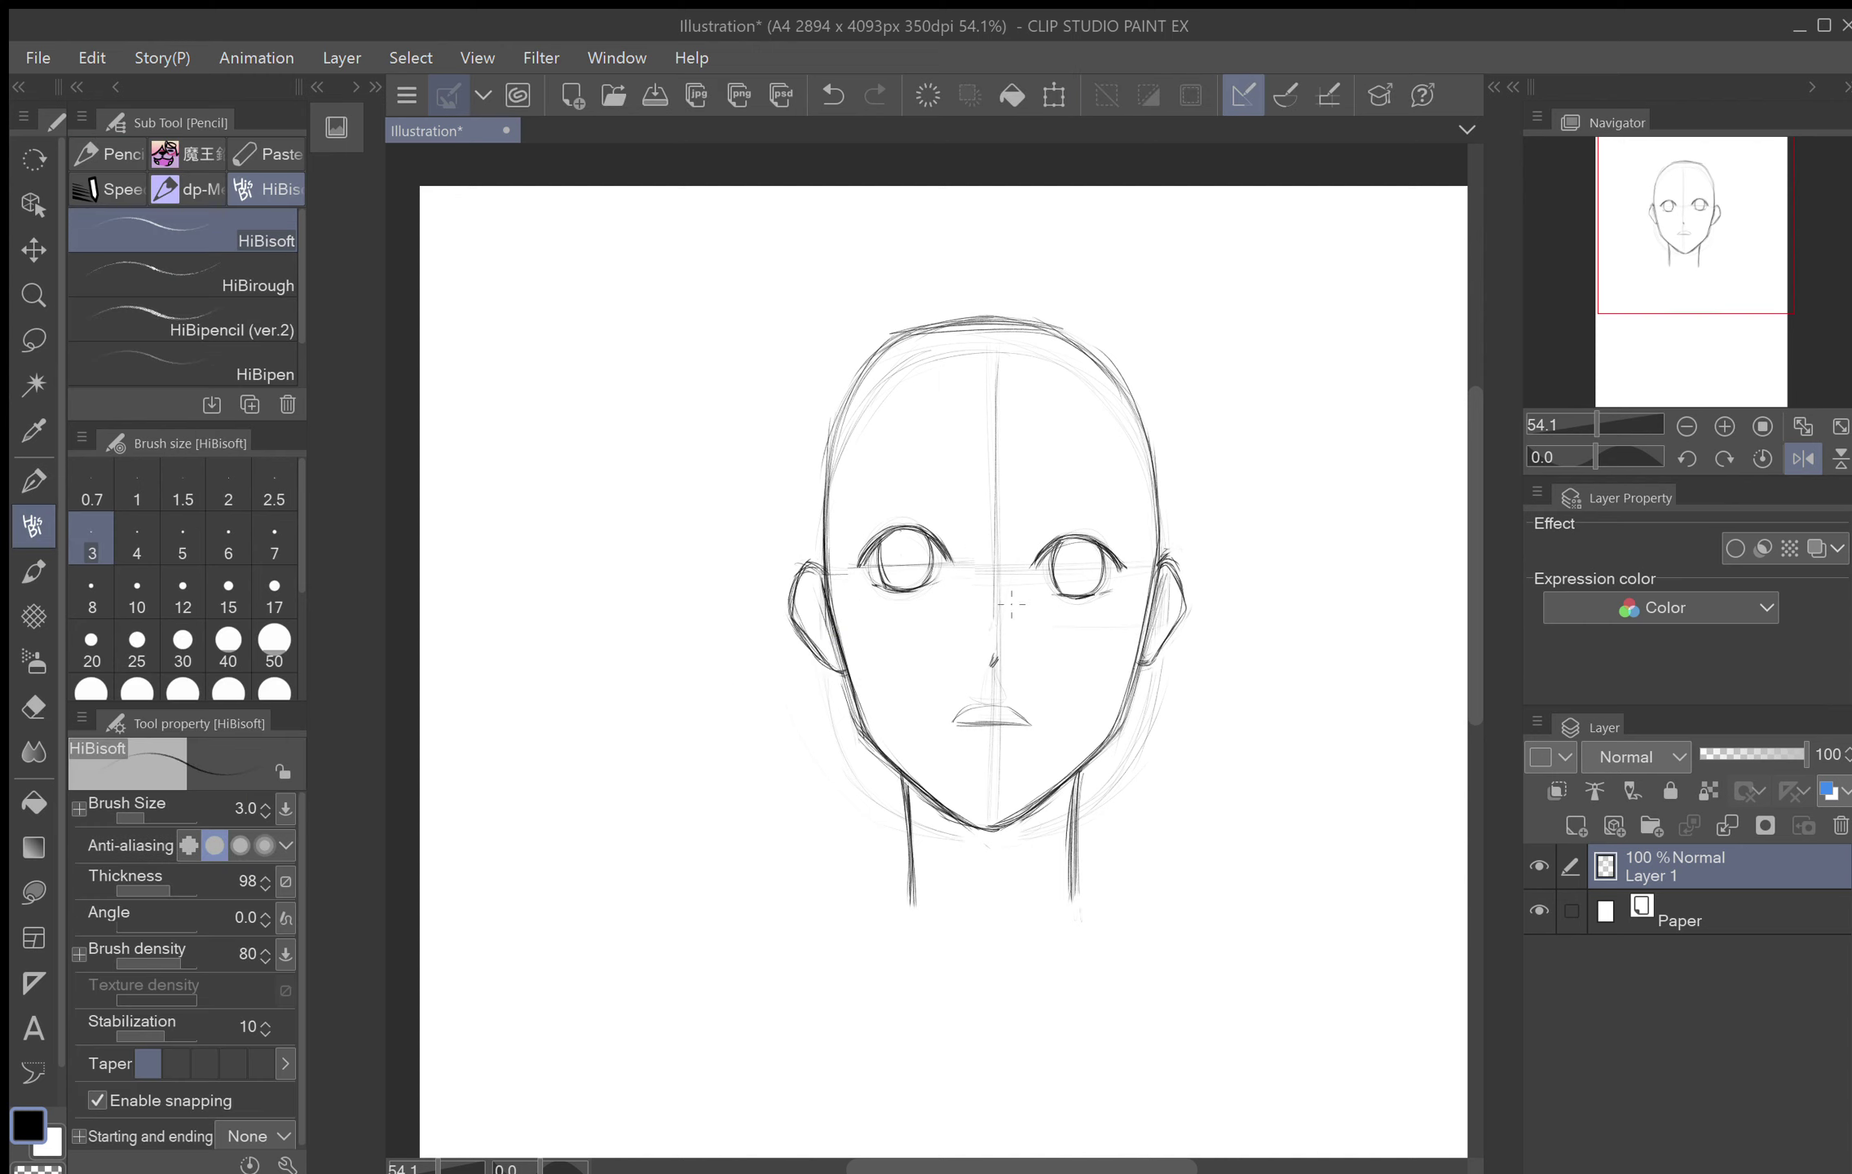
pyautogui.moveTo(1114, 613)
pyautogui.mouseDown()
pyautogui.moveTo(1087, 546)
pyautogui.moveTo(1114, 613)
pyautogui.mouseUp()
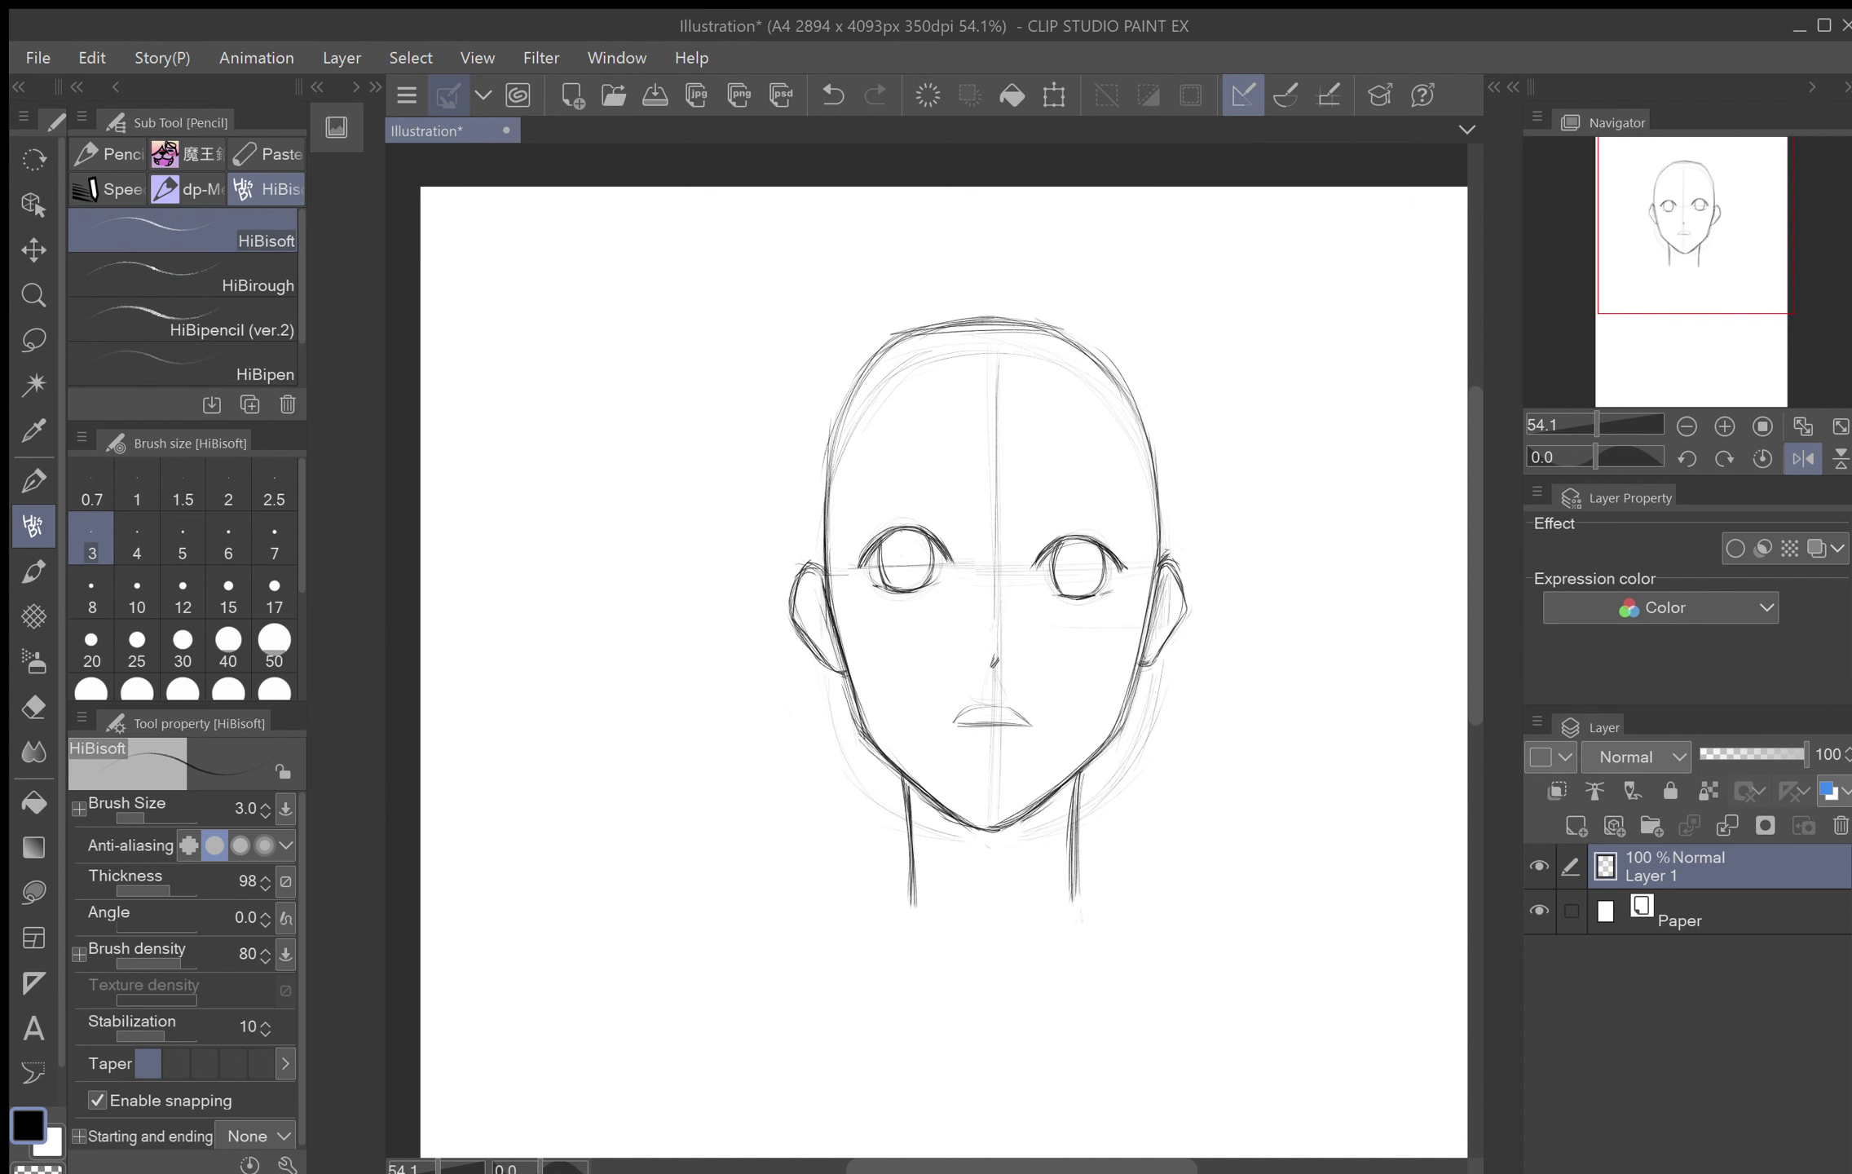
pyautogui.moveTo(946, 807)
pyautogui.mouseDown()
pyautogui.moveTo(990, 835)
pyautogui.moveTo(904, 763)
pyautogui.moveTo(955, 812)
pyautogui.mouseUp()
# Step: Erase the jaw curve on the viewer's left, redraw it with overlapping strokes, and darken the opposite jaw and the adjoining neck line
pyautogui.click(34, 706)
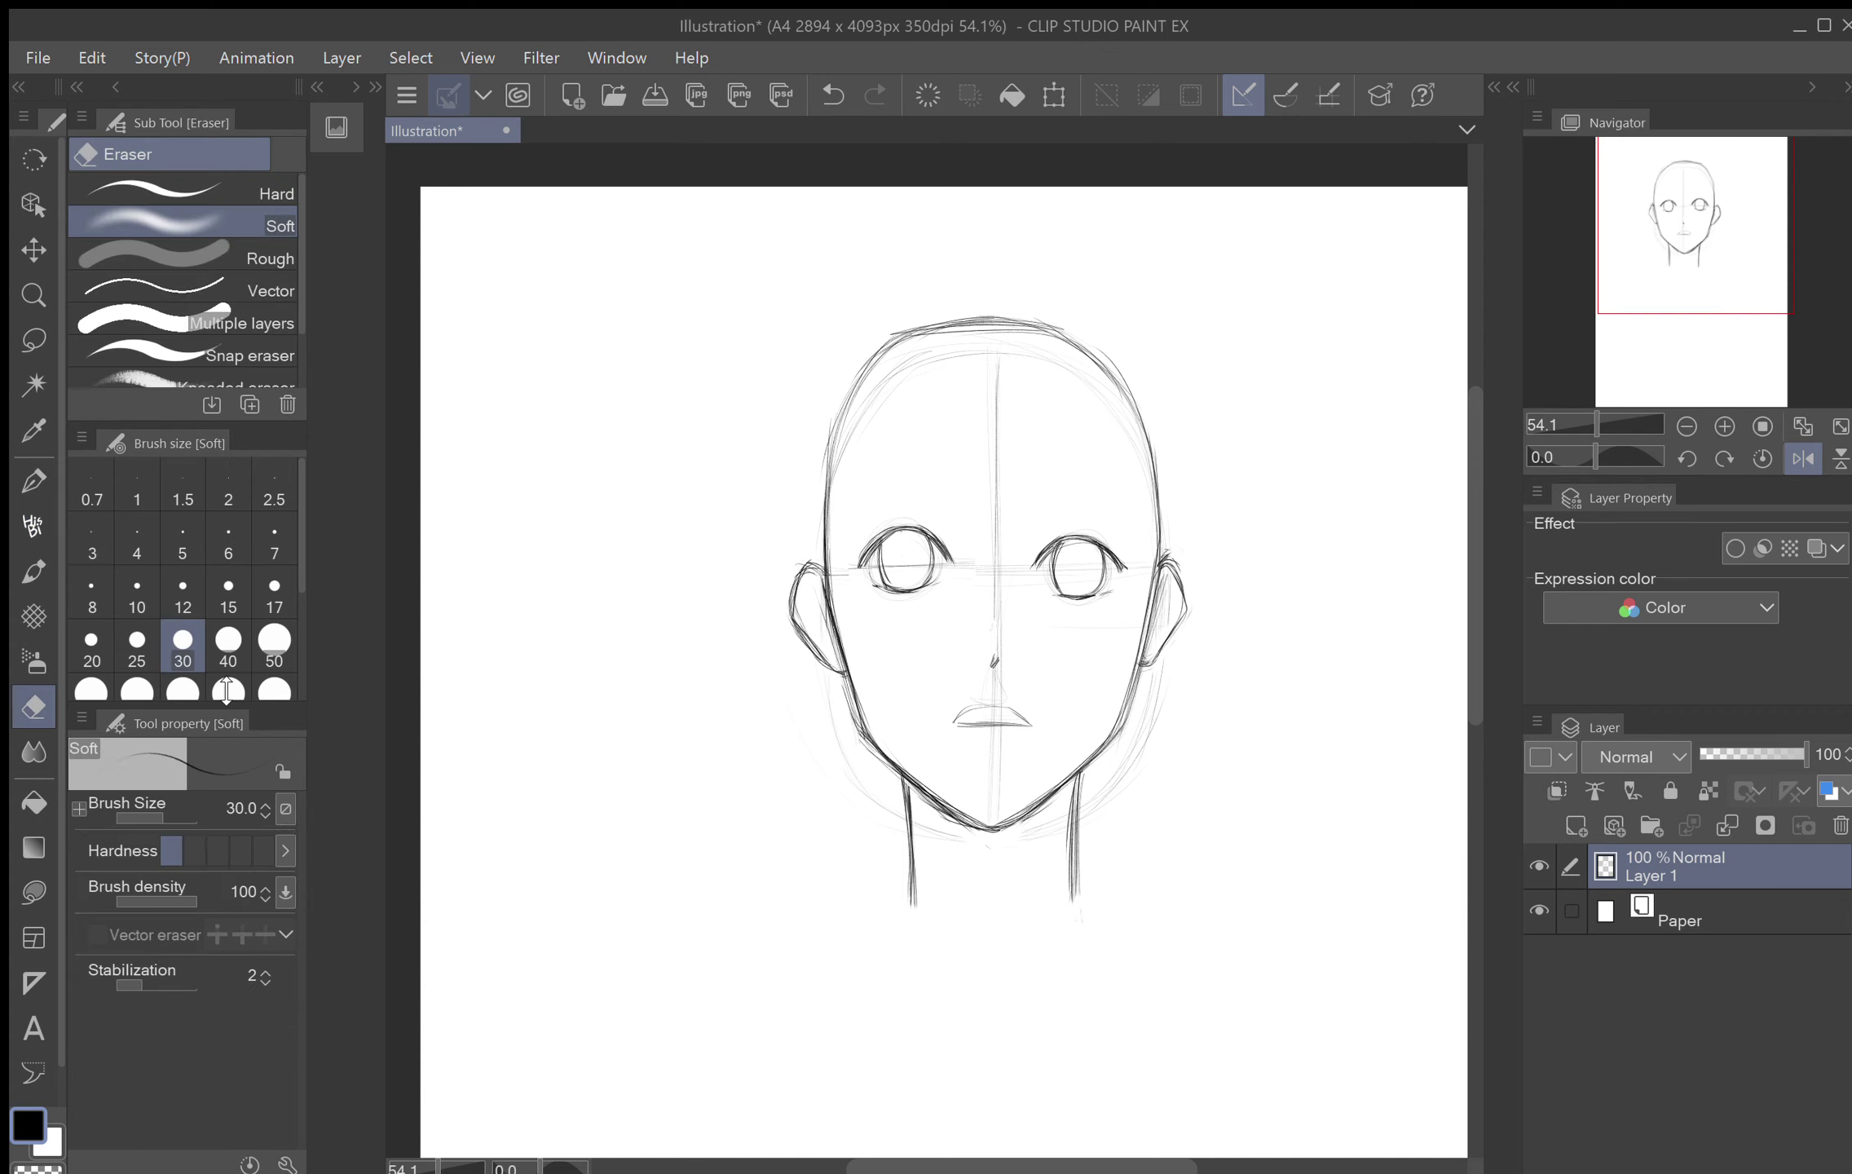
pyautogui.moveTo(858, 719)
pyautogui.mouseDown()
pyautogui.moveTo(904, 776)
pyautogui.moveTo(895, 759)
pyautogui.mouseUp()
pyautogui.press('p')
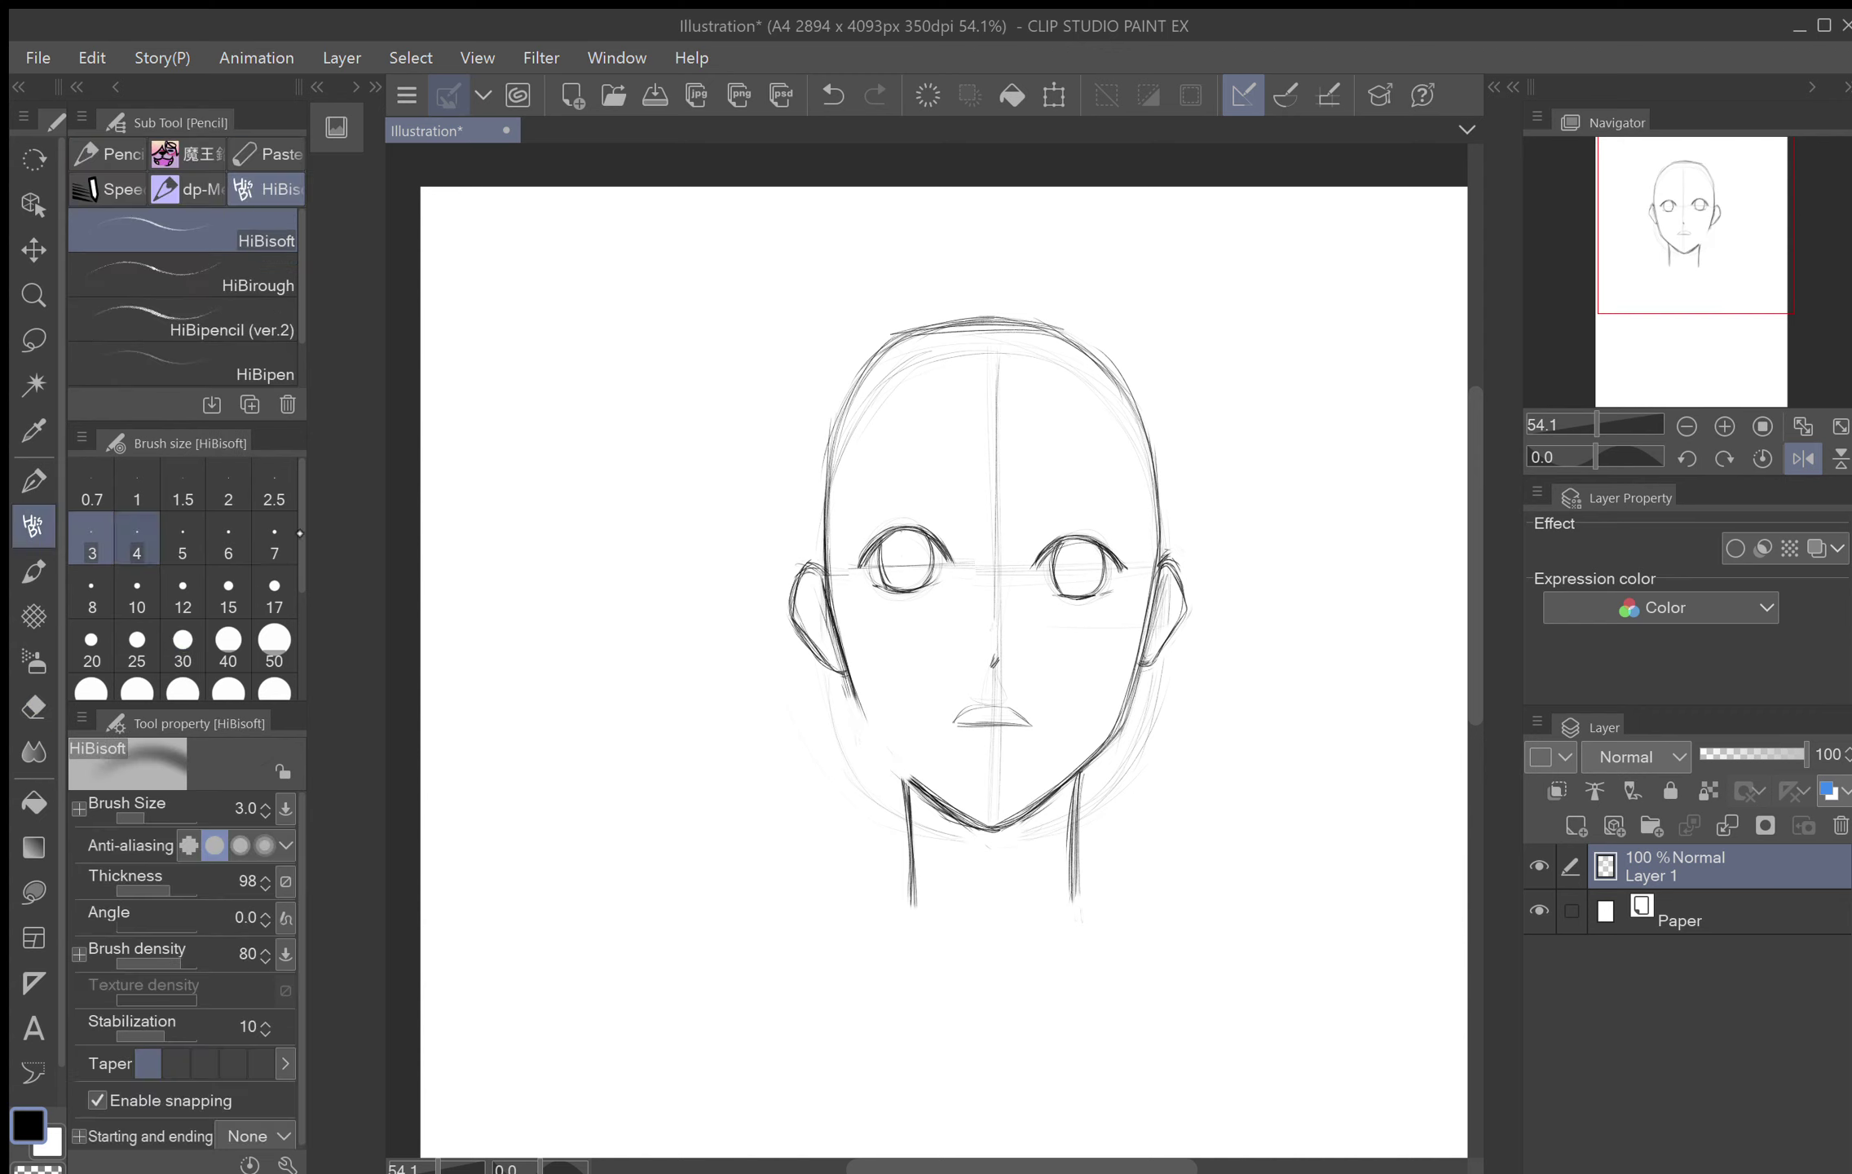
pyautogui.moveTo(852, 693); pyautogui.dragTo(912, 772)
pyautogui.moveTo(864, 717); pyautogui.dragTo(964, 819)
pyautogui.moveTo(890, 754); pyautogui.dragTo(921, 792)
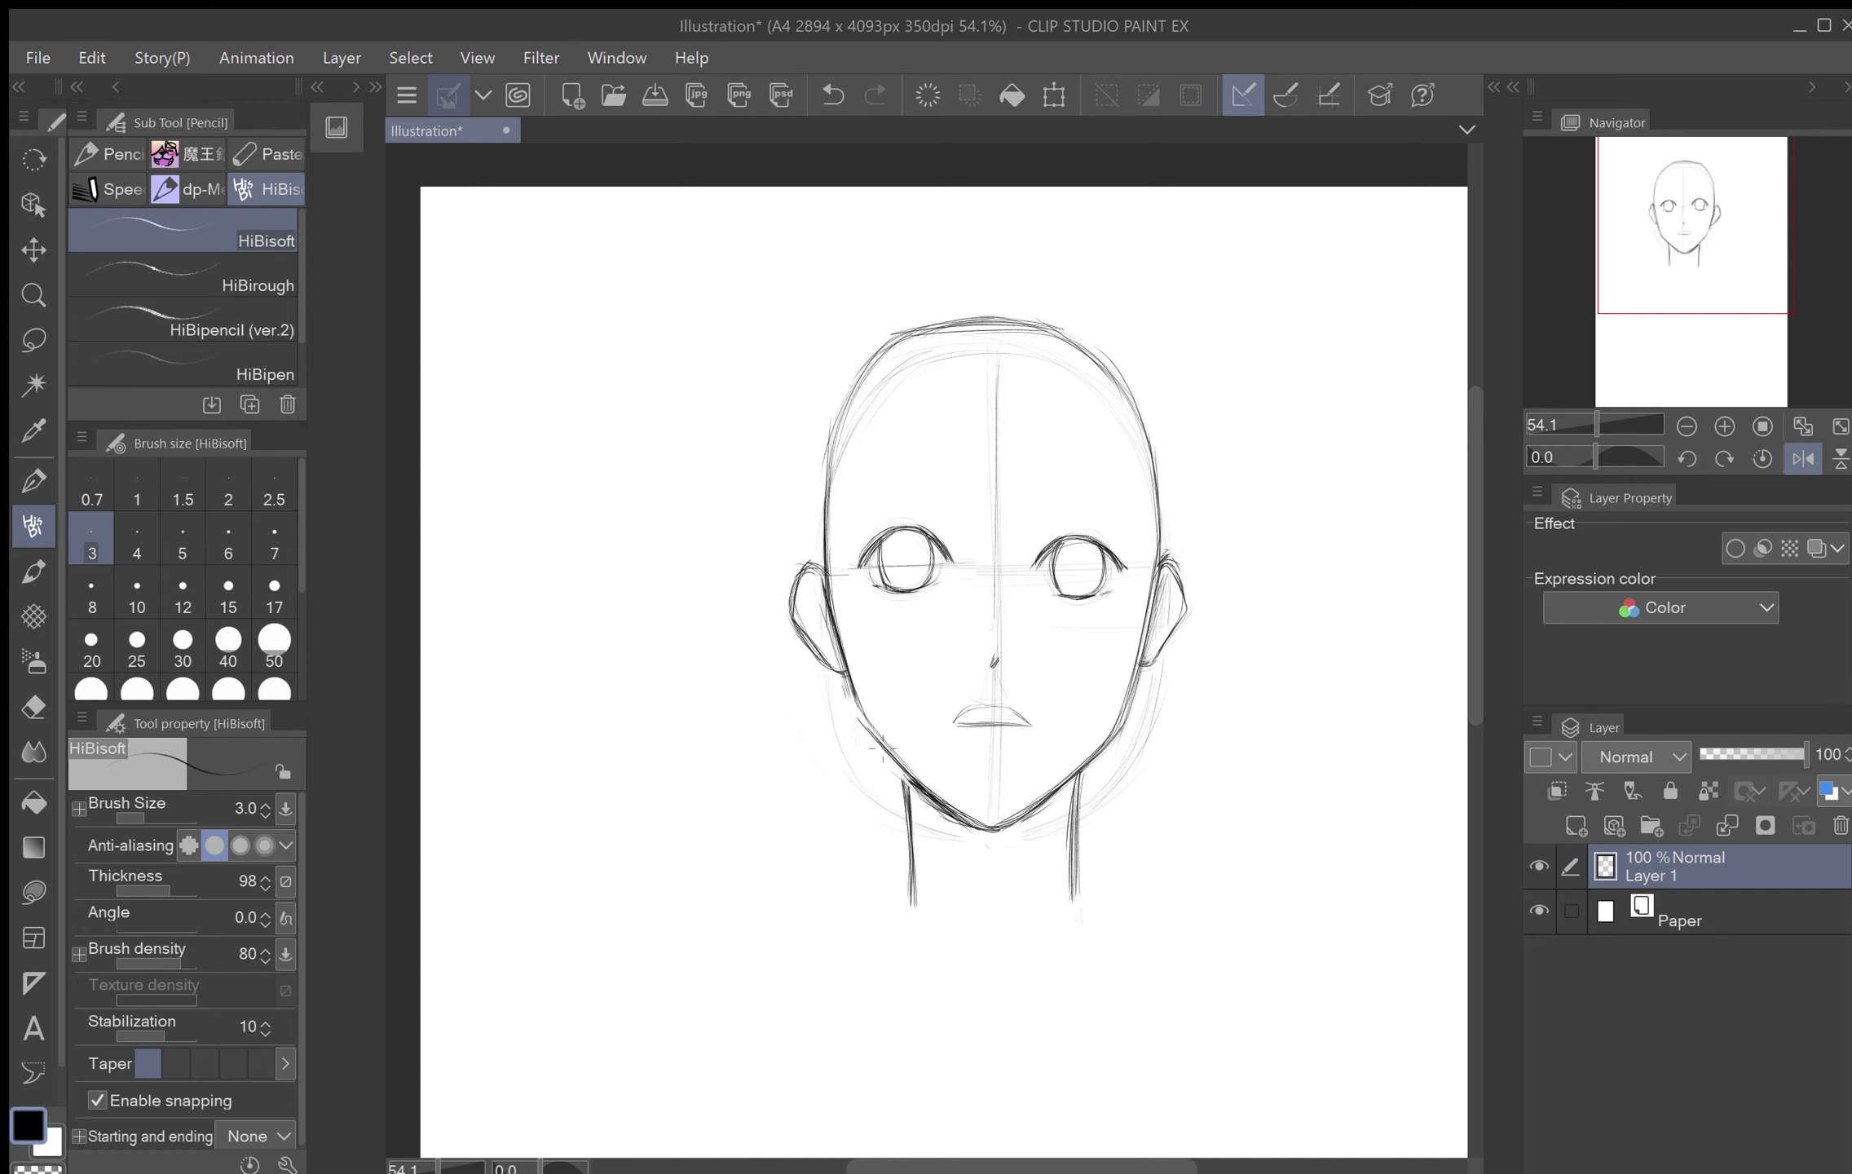
pyautogui.moveTo(849, 705)
pyautogui.mouseDown()
pyautogui.moveTo(898, 766)
pyautogui.moveTo(864, 726)
pyautogui.mouseUp()
pyautogui.moveTo(1106, 759); pyautogui.dragTo(1151, 607)
pyautogui.moveTo(900, 771)
pyautogui.mouseDown()
pyautogui.moveTo(908, 860)
pyautogui.moveTo(907, 831)
pyautogui.mouseUp()
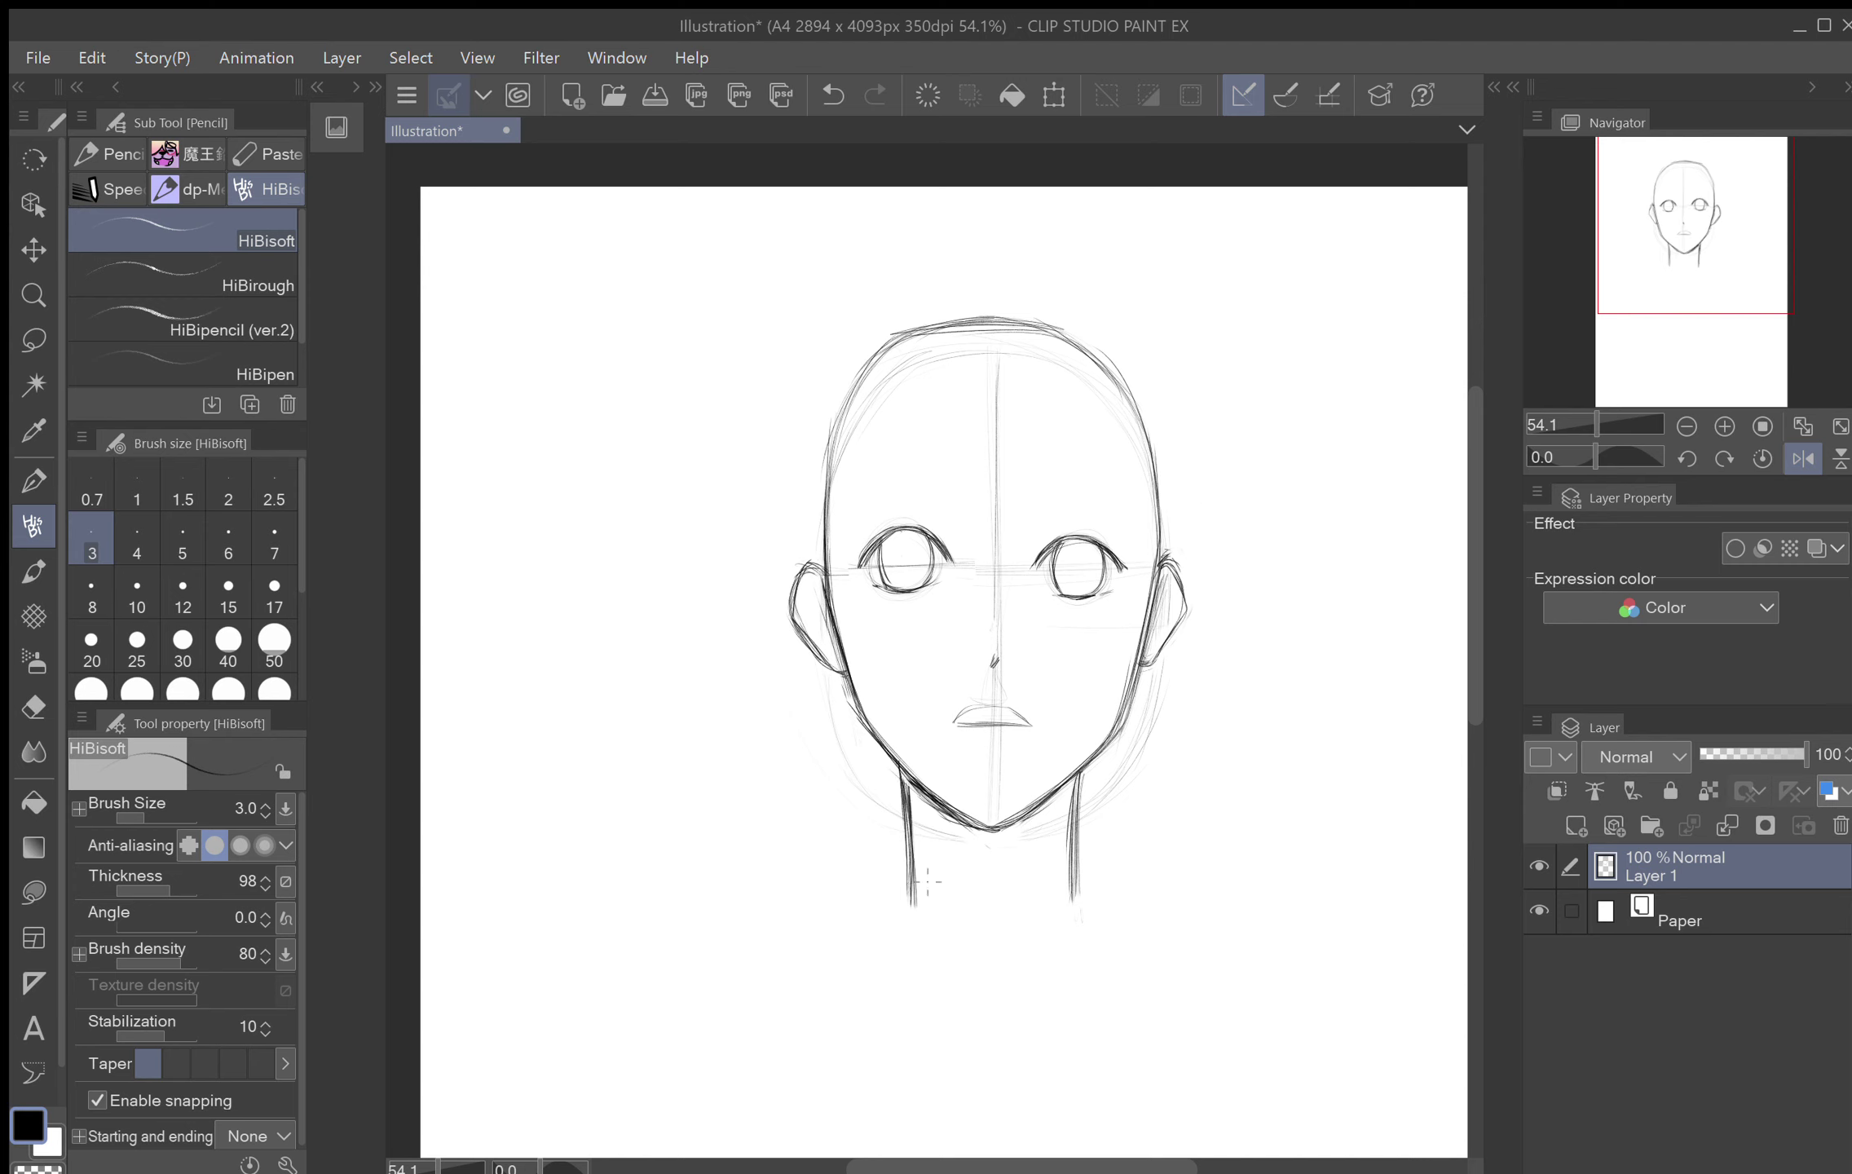
# Step: Check the face mirrored, lasso the eye on the viewer's right, move it down level with the other eye, and deselect
pyautogui.click(1802, 458)
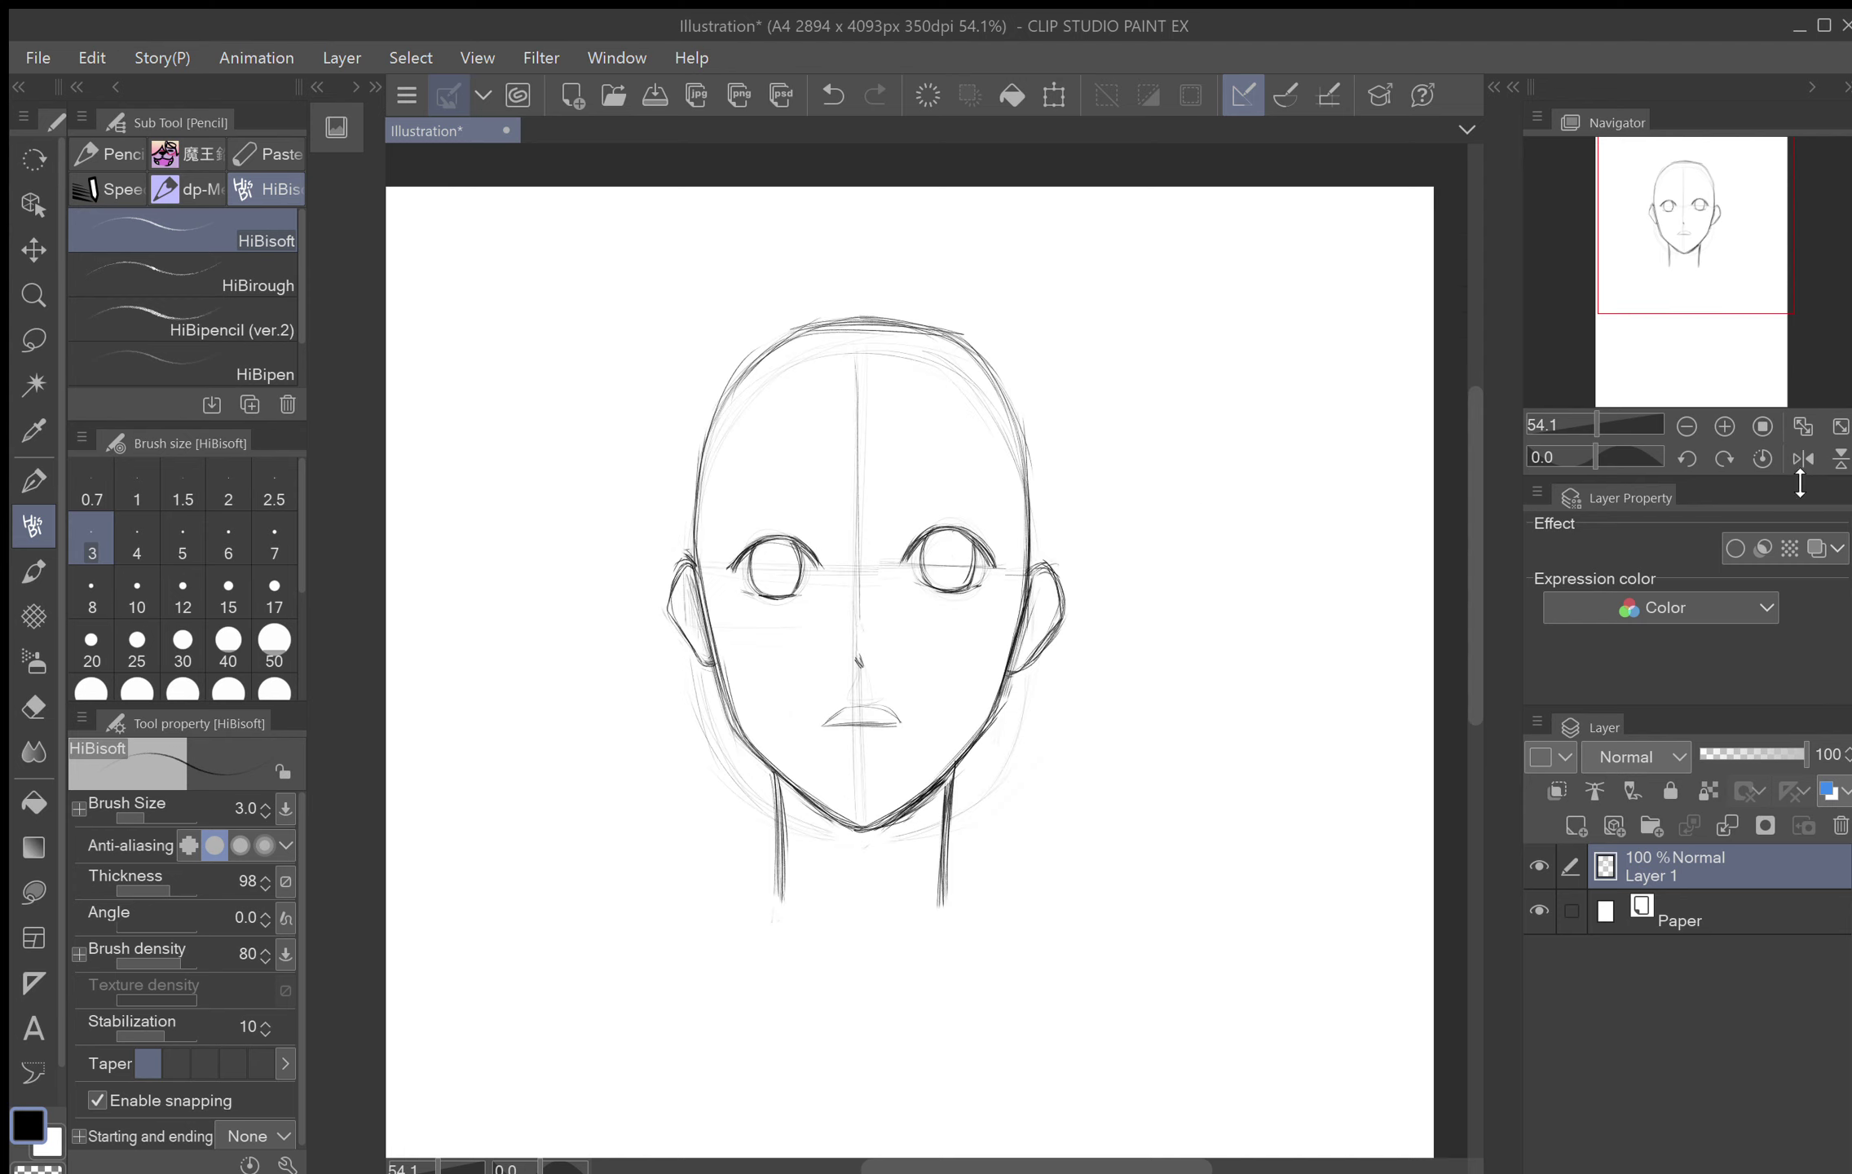
pyautogui.click(1803, 459)
pyautogui.click(1803, 458)
pyautogui.press('m')
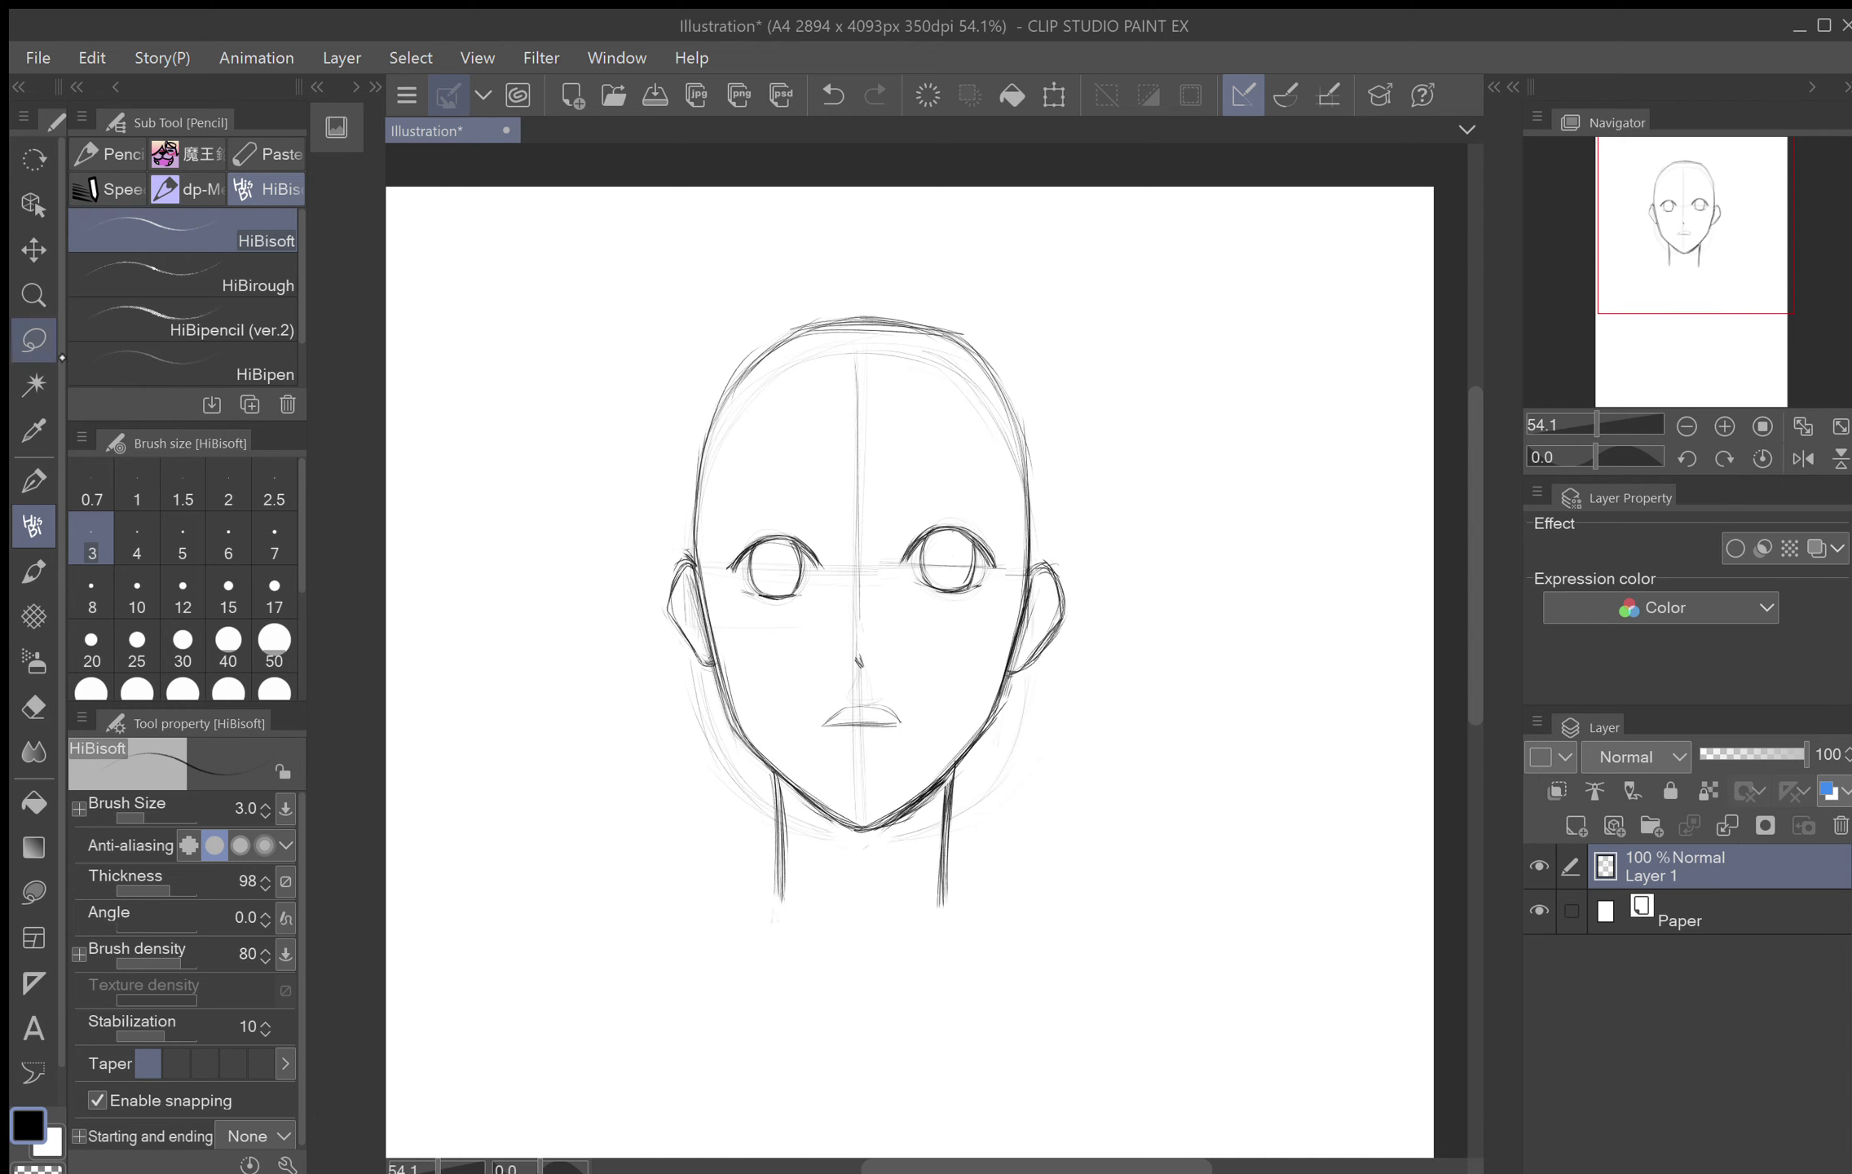
pyautogui.moveTo(943, 619)
pyautogui.mouseDown()
pyautogui.moveTo(1006, 543)
pyautogui.moveTo(992, 611)
pyautogui.moveTo(1021, 572)
pyautogui.mouseUp()
pyautogui.click(1061, 660)
pyautogui.click(864, 670)
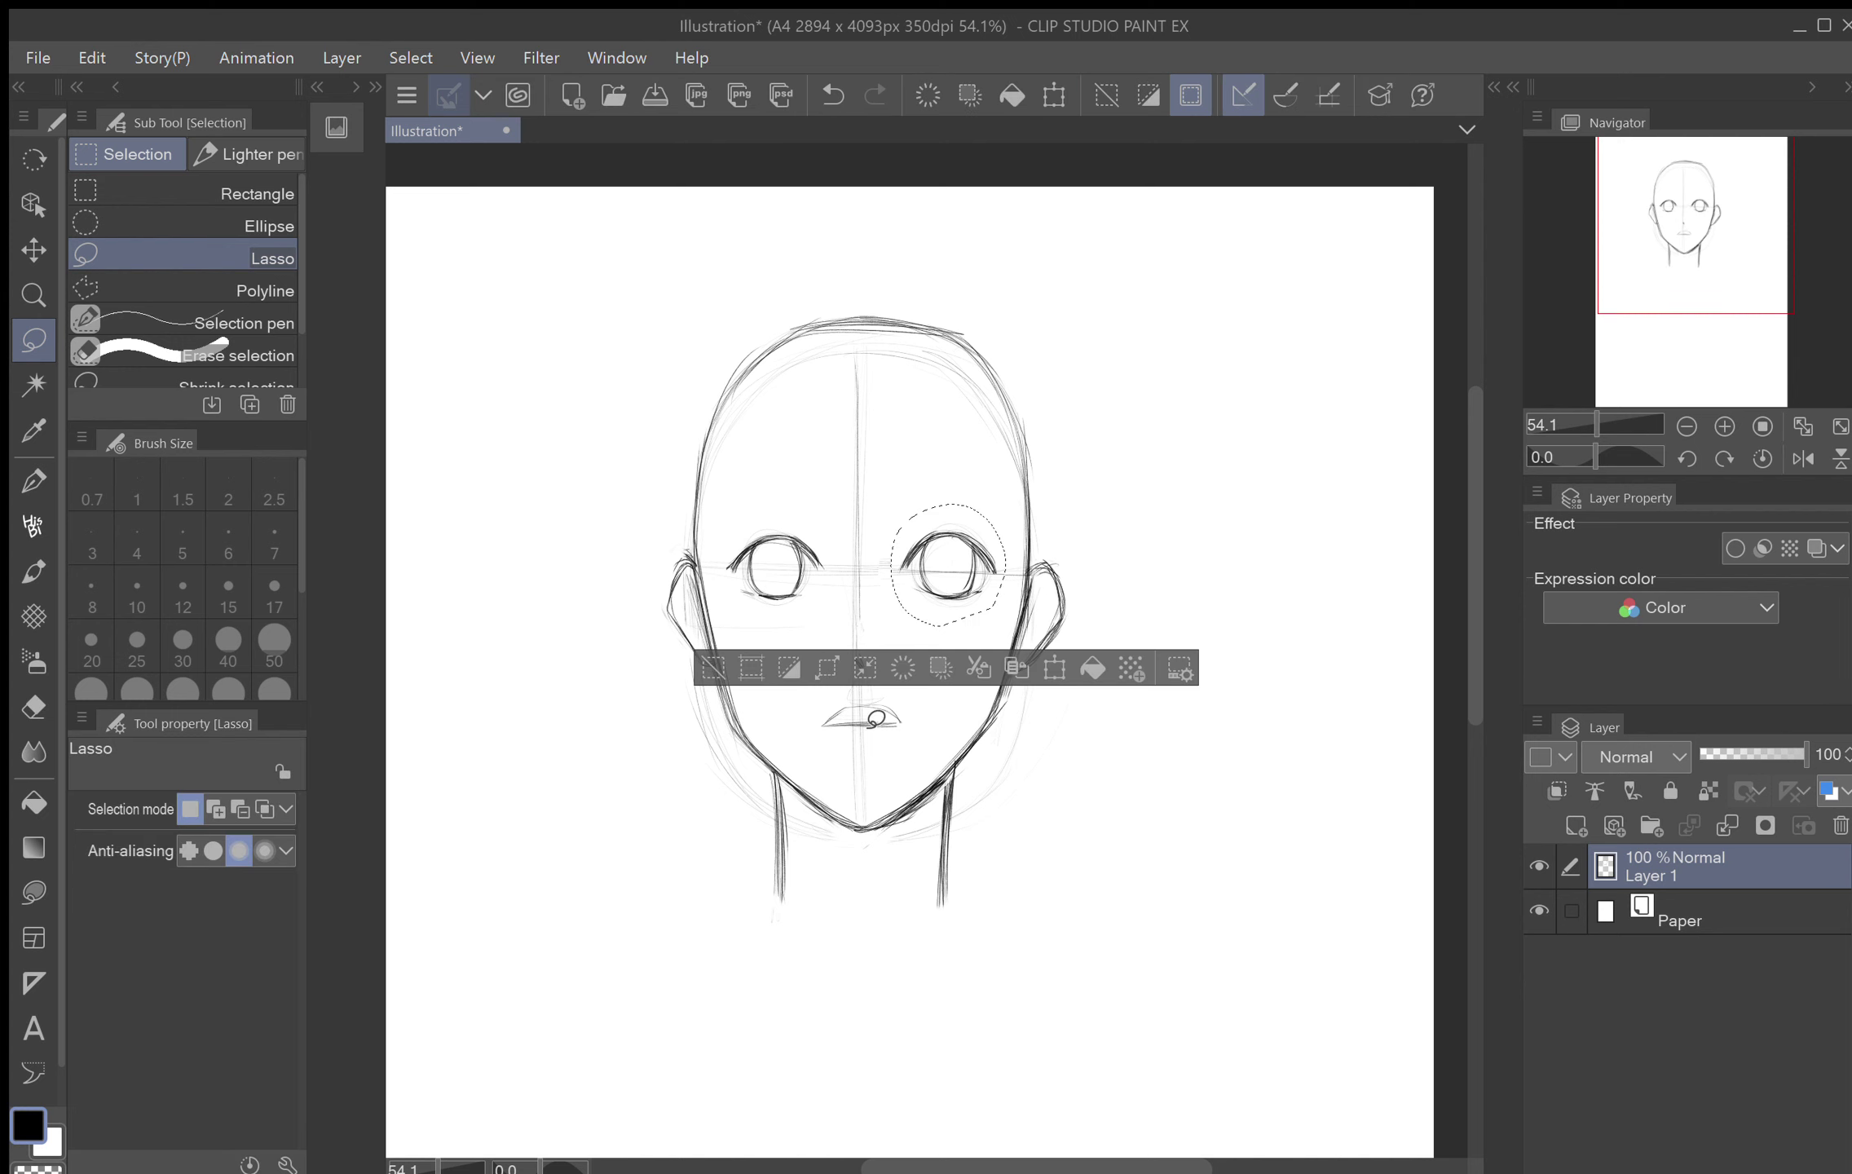
pyautogui.click(740, 669)
pyautogui.press('p')
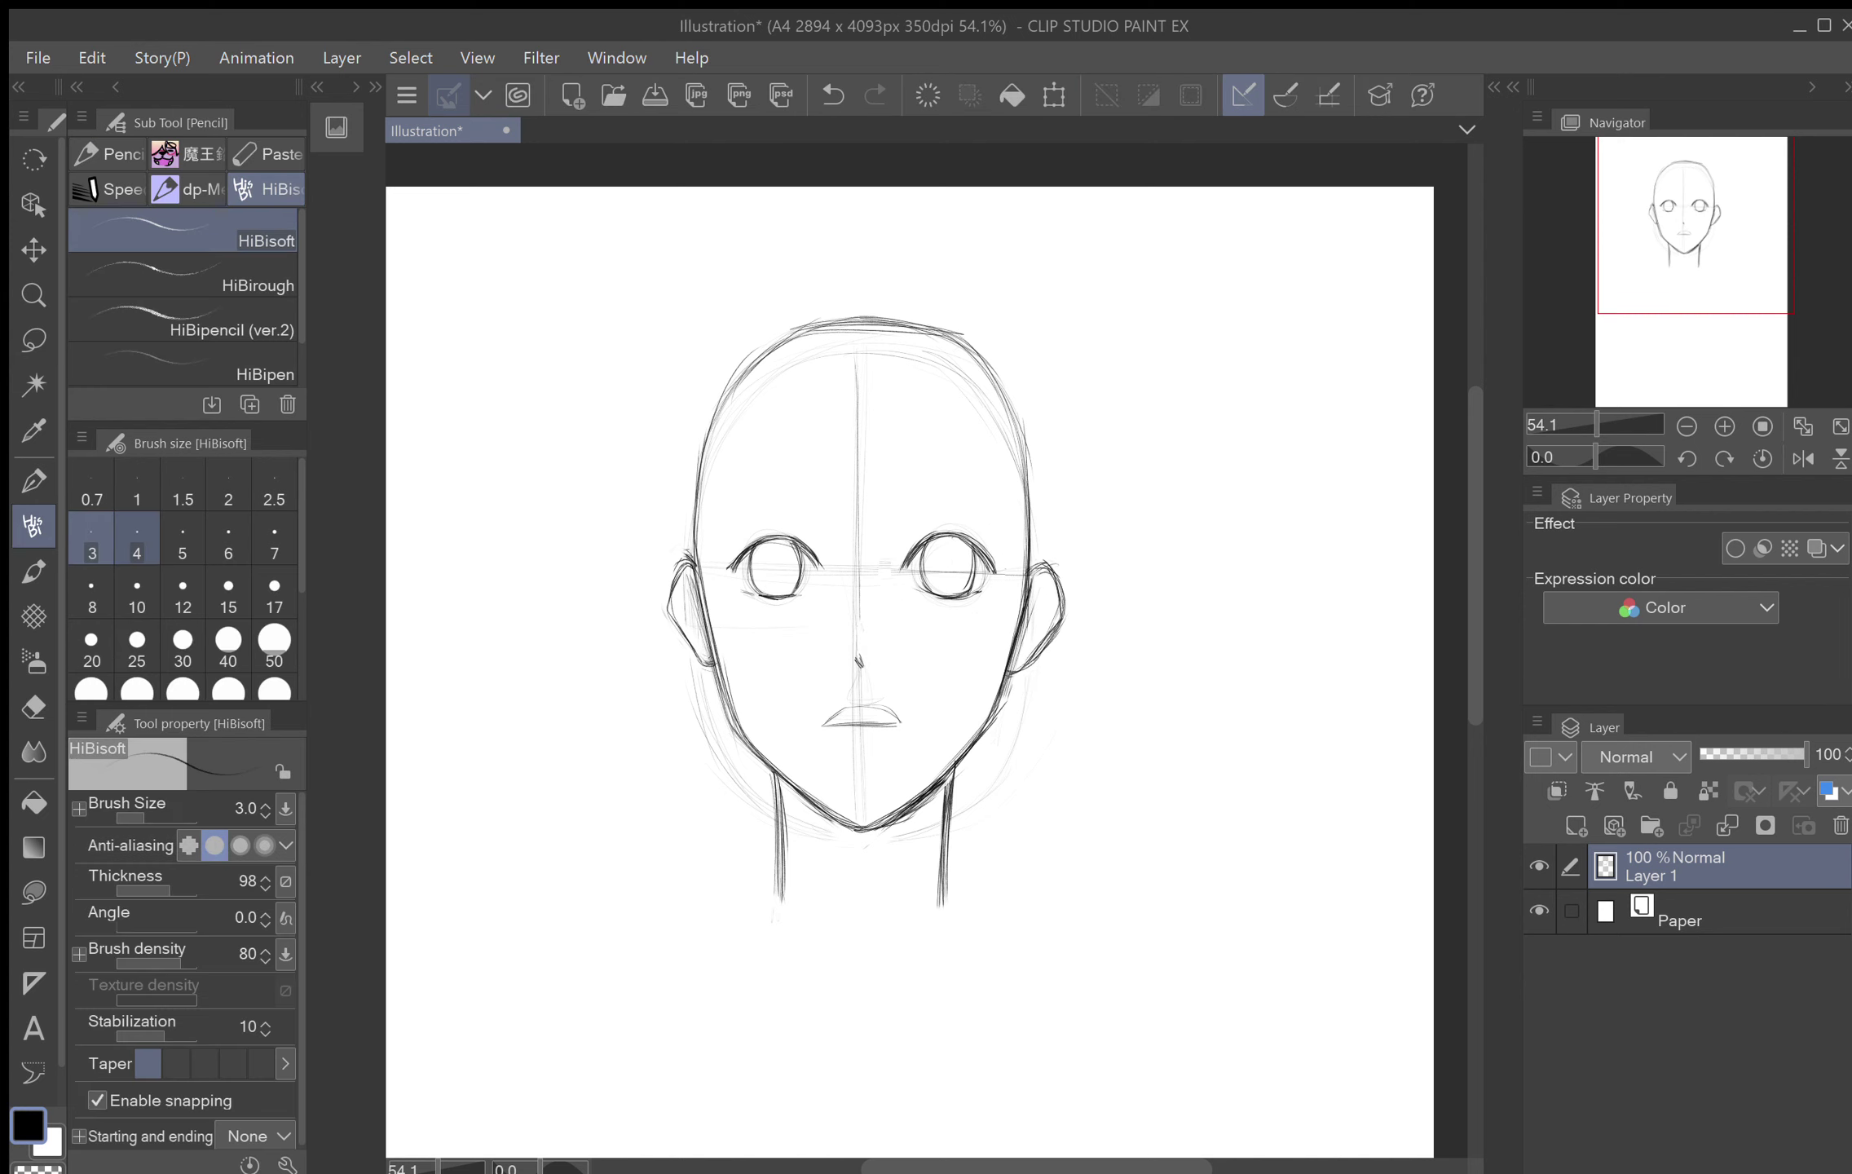
# Step: Draw a thin arched eyelid crease above the eye on the viewer's left
pyautogui.click(1802, 458)
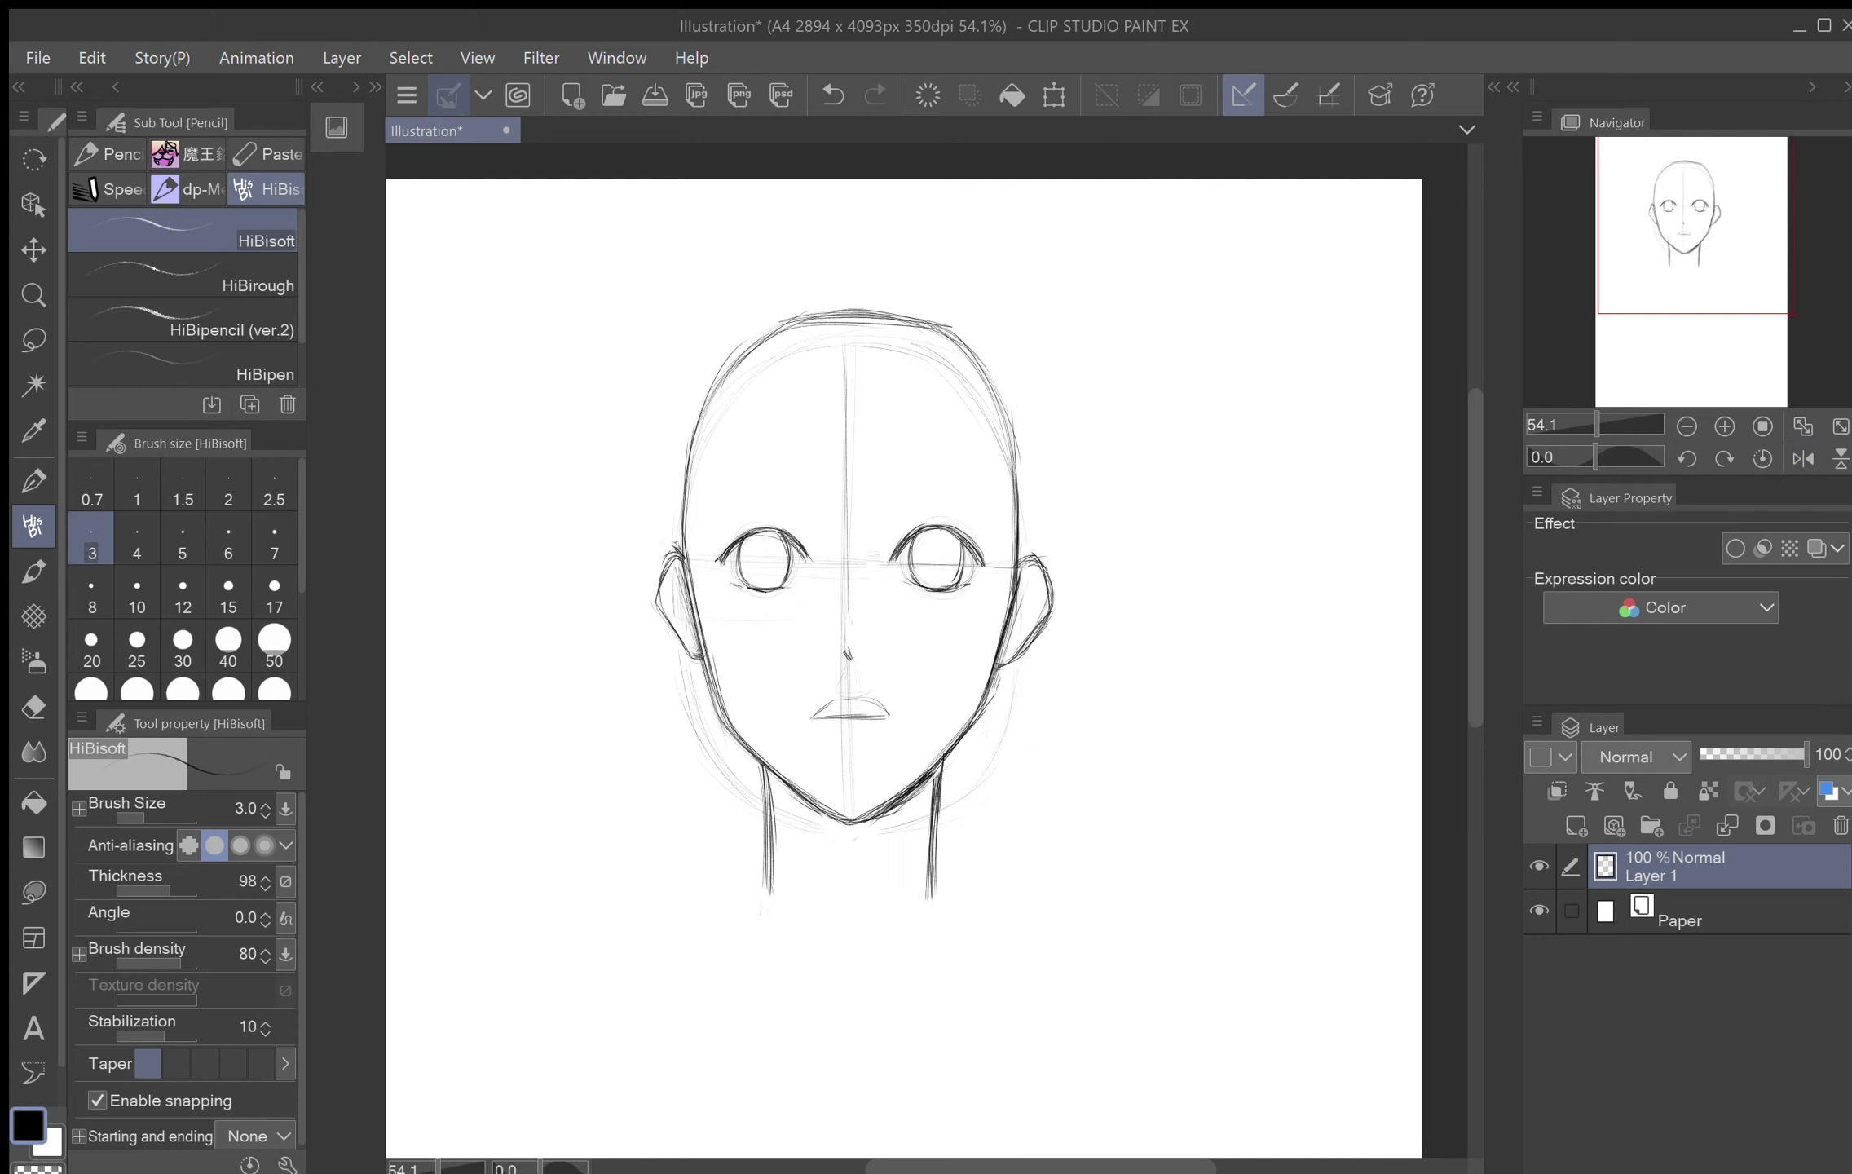
pyautogui.scroll(3, 917, 628)
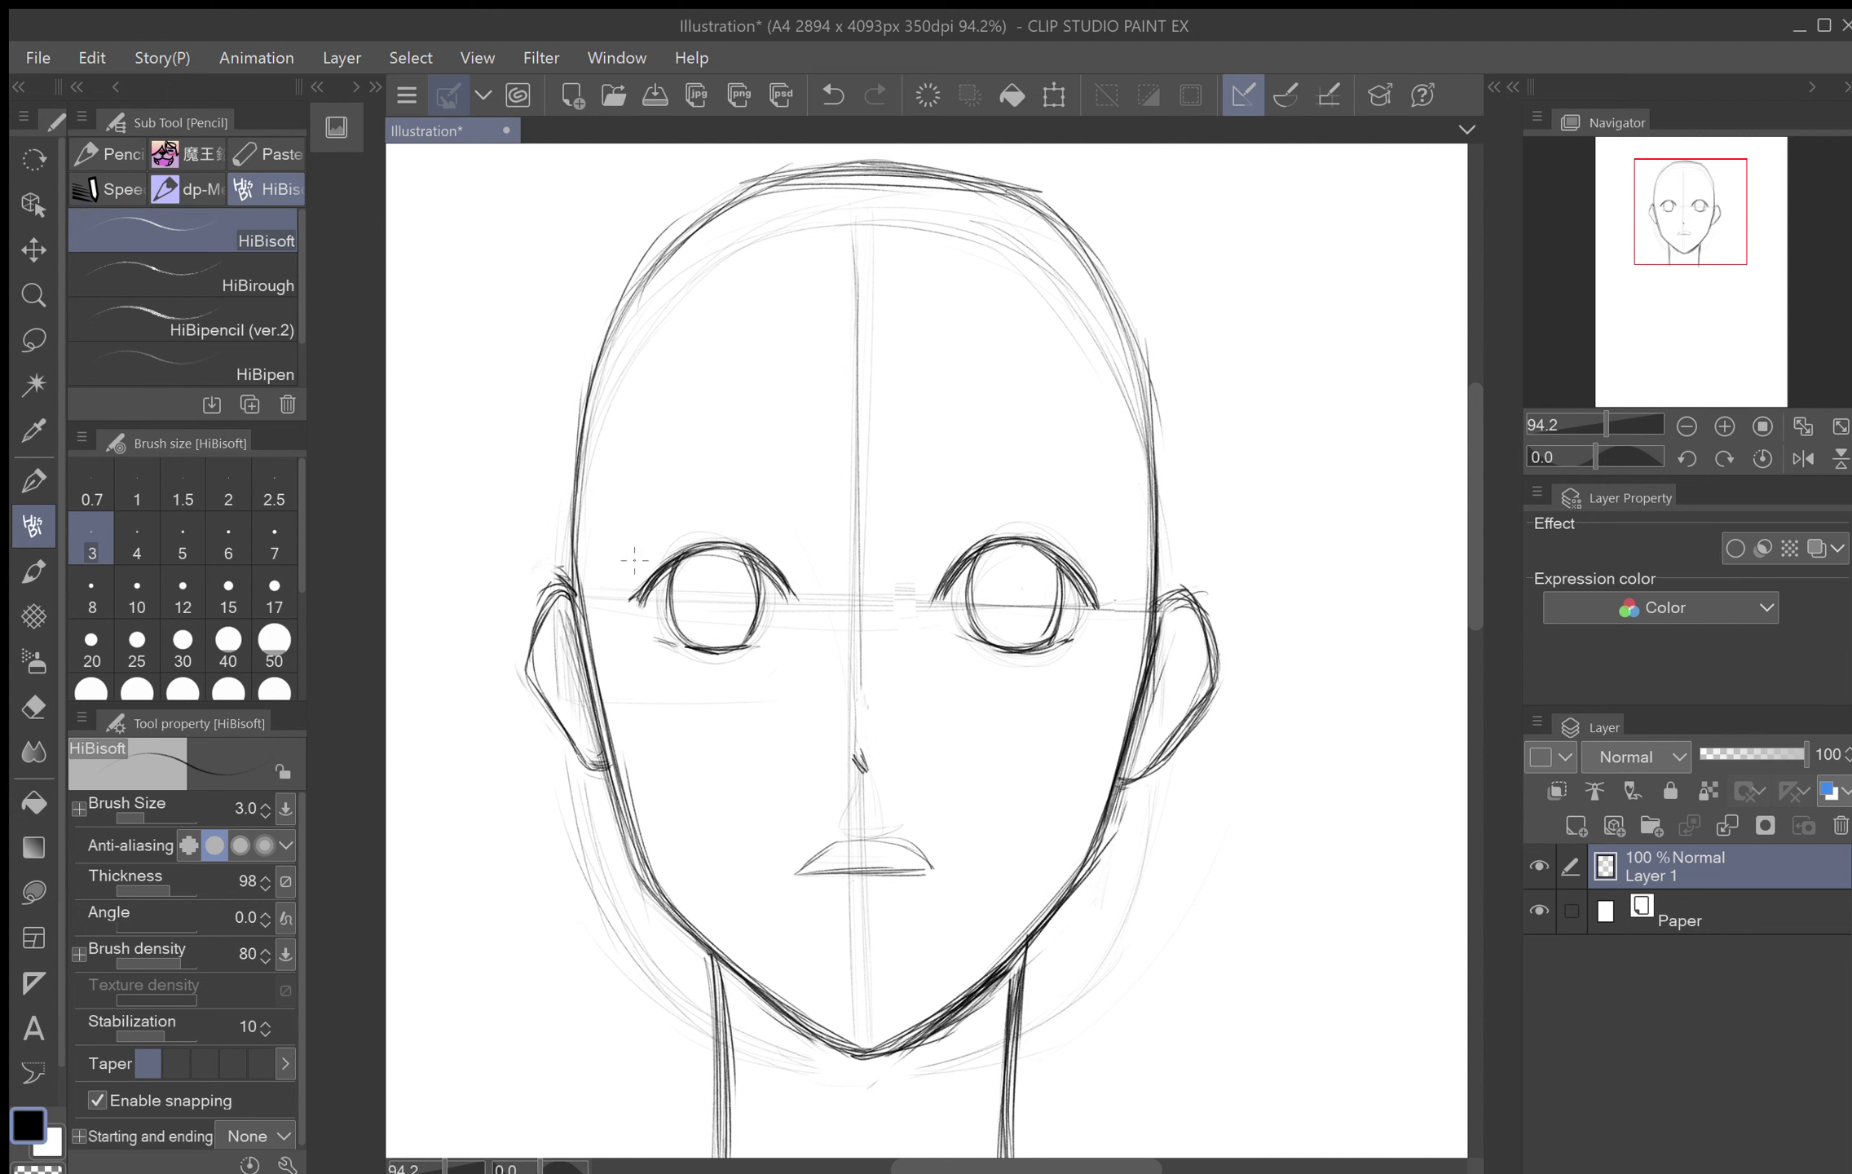
pyautogui.moveTo(630, 565)
pyautogui.mouseDown()
pyautogui.moveTo(702, 507)
pyautogui.moveTo(671, 524)
pyautogui.moveTo(748, 520)
pyautogui.moveTo(801, 563)
pyautogui.moveTo(773, 535)
pyautogui.moveTo(794, 576)
pyautogui.moveTo(753, 527)
pyautogui.moveTo(683, 516)
pyautogui.mouseUp()
# Step: Try to draw an eyelid crease above the eye on the viewer's right and undo its strokes
pyautogui.moveTo(939, 560); pyautogui.dragTo(948, 541)
pyautogui.moveTo(1051, 512); pyautogui.dragTo(1102, 564)
pyautogui.moveTo(958, 528)
pyautogui.mouseDown()
pyautogui.moveTo(937, 546)
pyautogui.moveTo(950, 558)
pyautogui.moveTo(956, 529)
pyautogui.mouseUp()
pyautogui.click(850, 113)
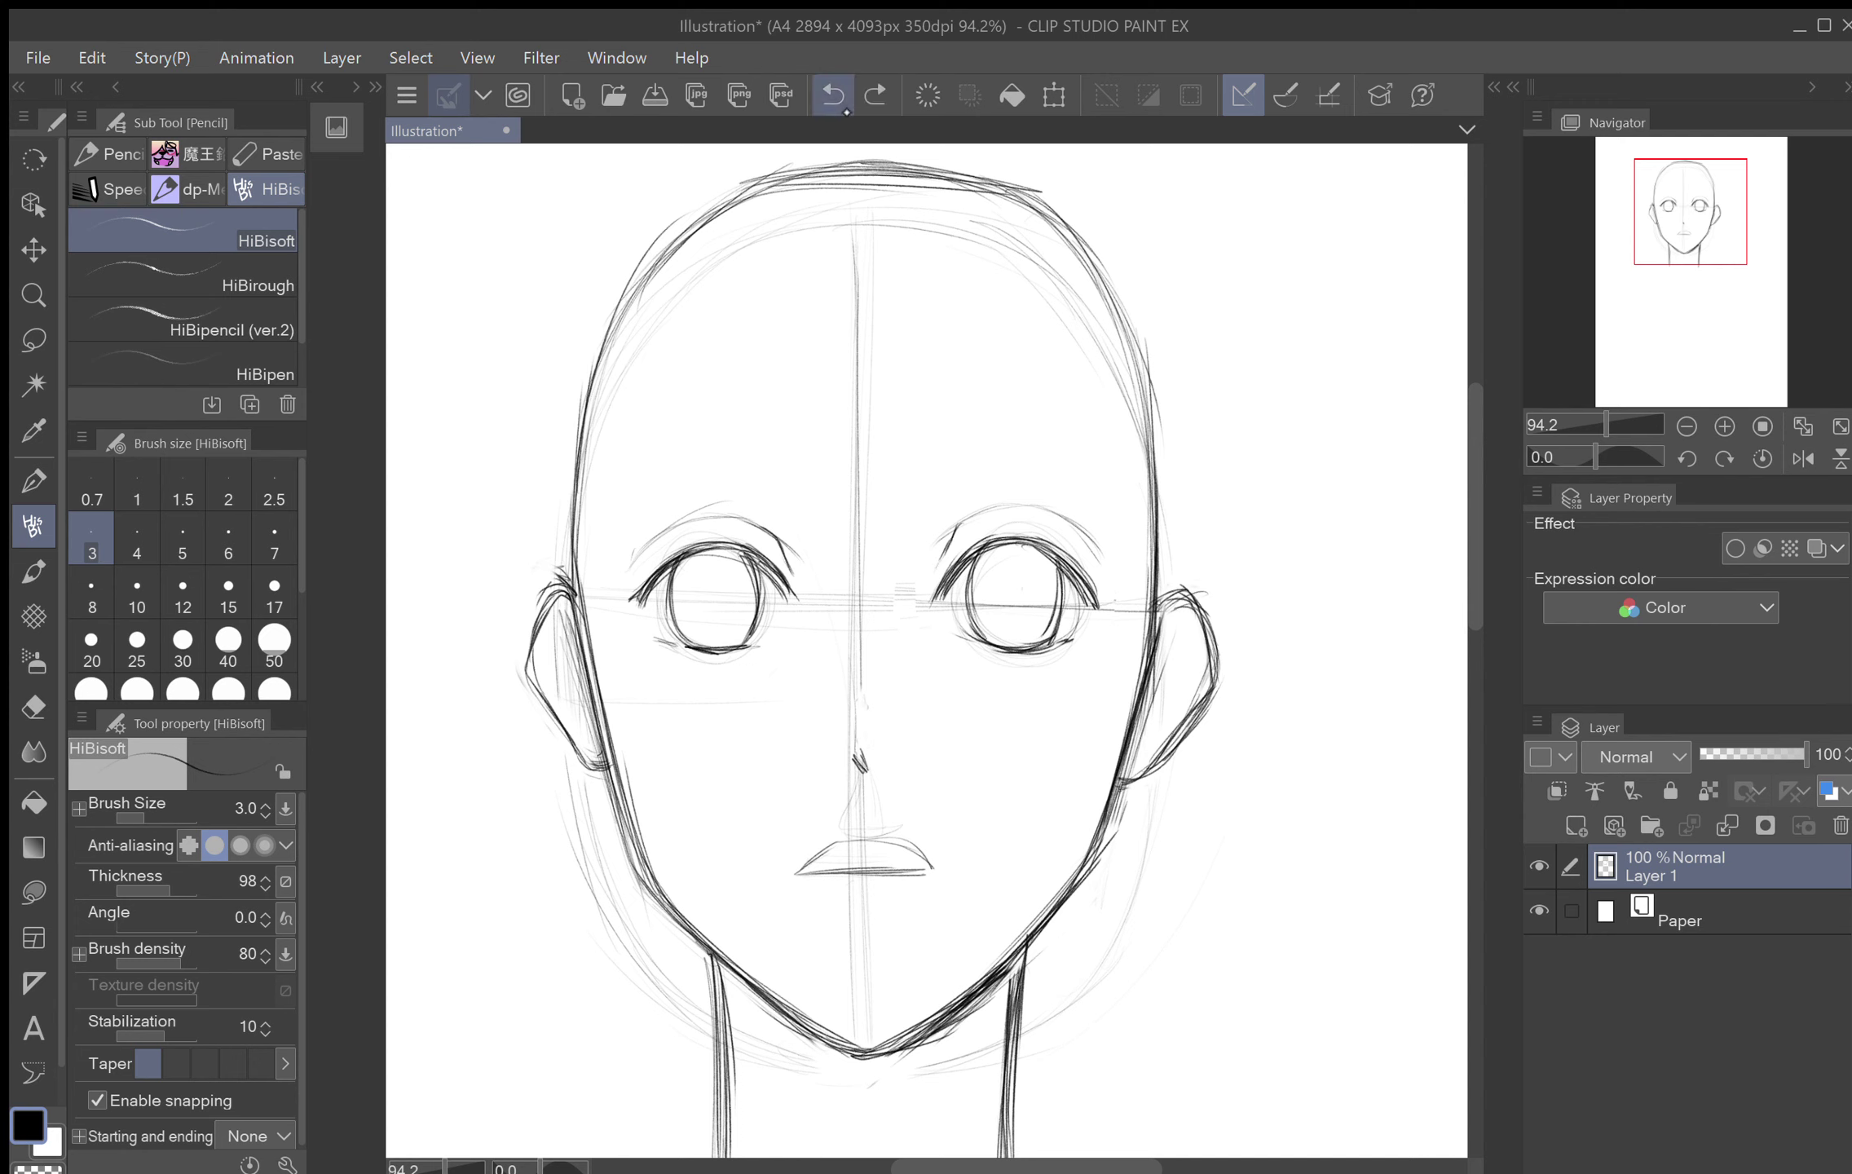
pyautogui.click(850, 113)
pyautogui.click(850, 113)
pyautogui.click(850, 113)
pyautogui.click(850, 115)
pyautogui.click(850, 115)
pyautogui.click(850, 115)
pyautogui.click(850, 115)
# Step: Rotate the canvas view by -47.2 degrees, draw the eyelid crease above the eye on the viewer's right, and reset the rotation
pyautogui.moveTo(956, 567); pyautogui.dragTo(885, 571)
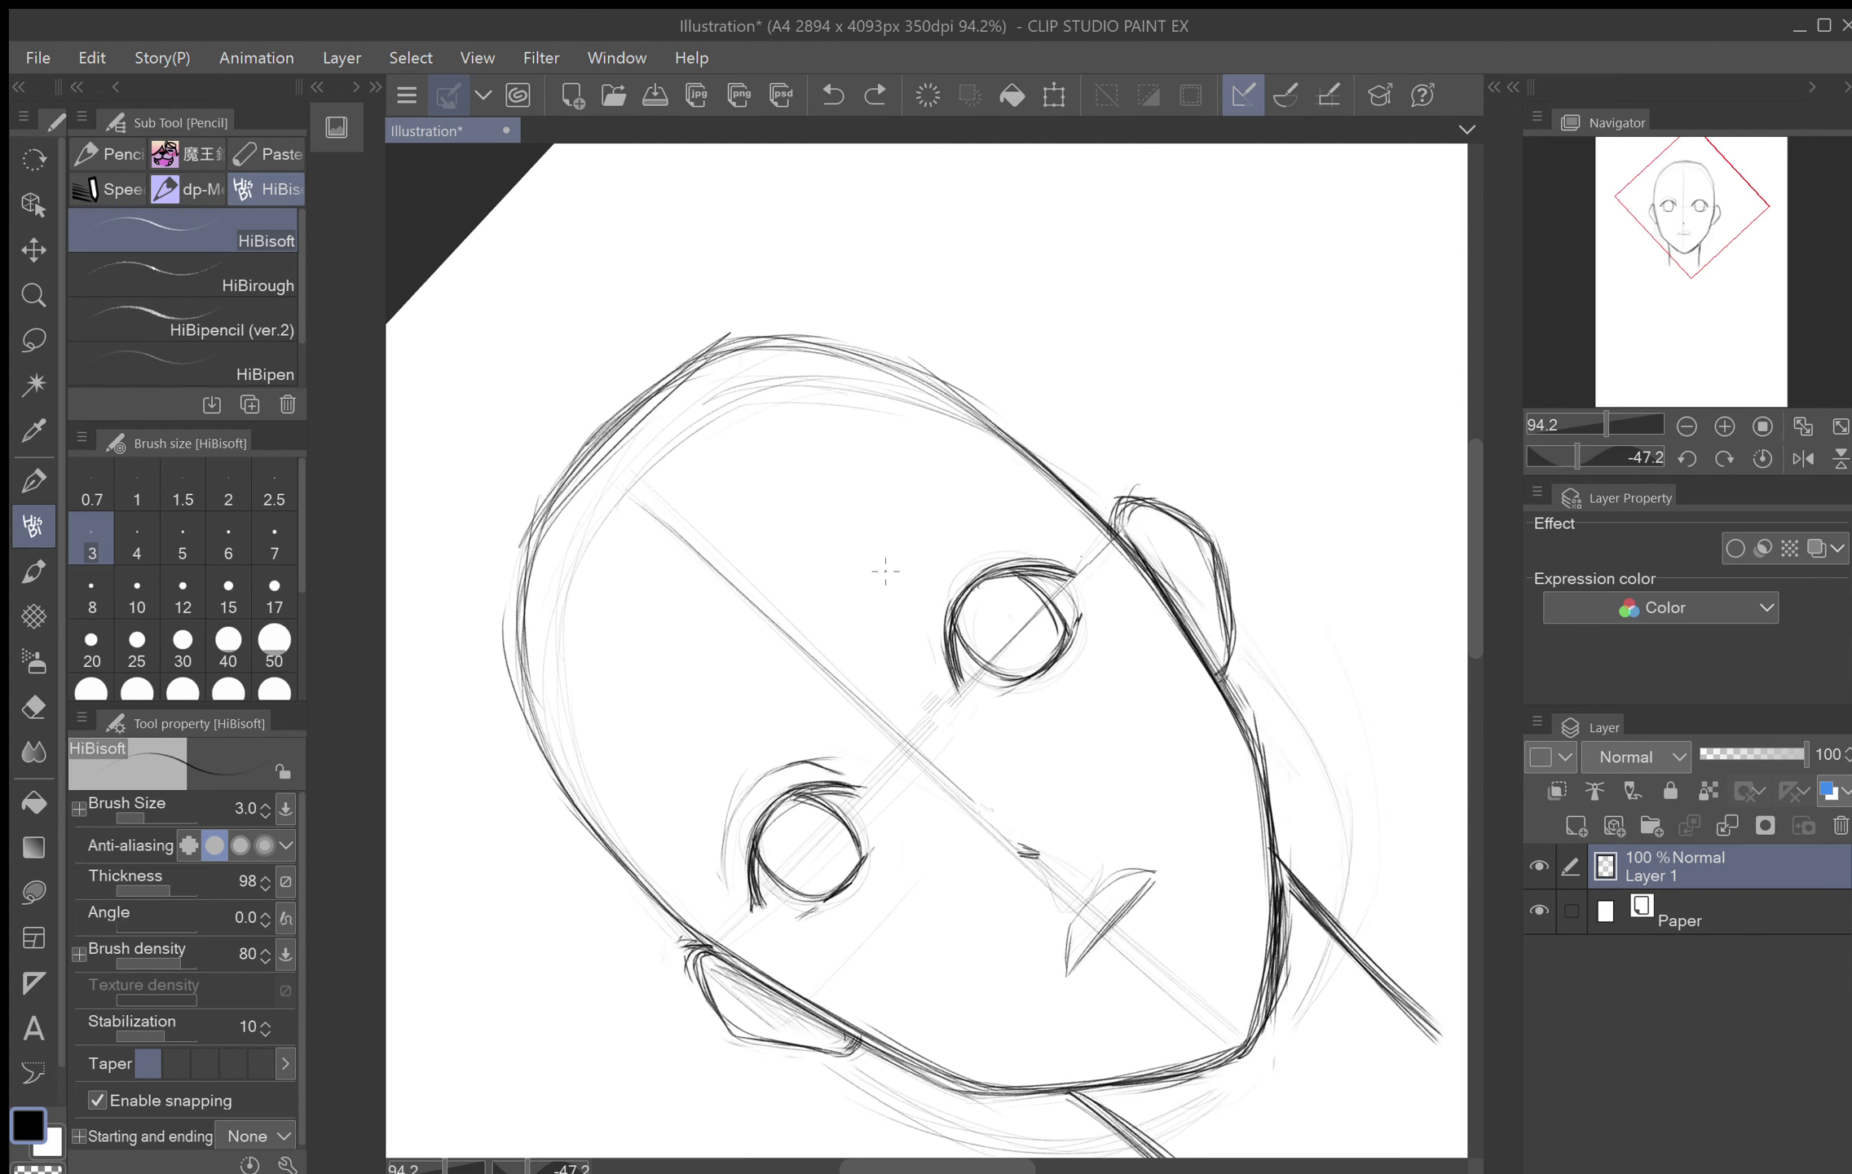
pyautogui.moveTo(923, 664)
pyautogui.mouseDown()
pyautogui.moveTo(925, 589)
pyautogui.moveTo(934, 599)
pyautogui.moveTo(1045, 524)
pyautogui.mouseUp()
pyautogui.moveTo(922, 620)
pyautogui.mouseDown()
pyautogui.moveTo(936, 670)
pyautogui.moveTo(927, 600)
pyautogui.mouseUp()
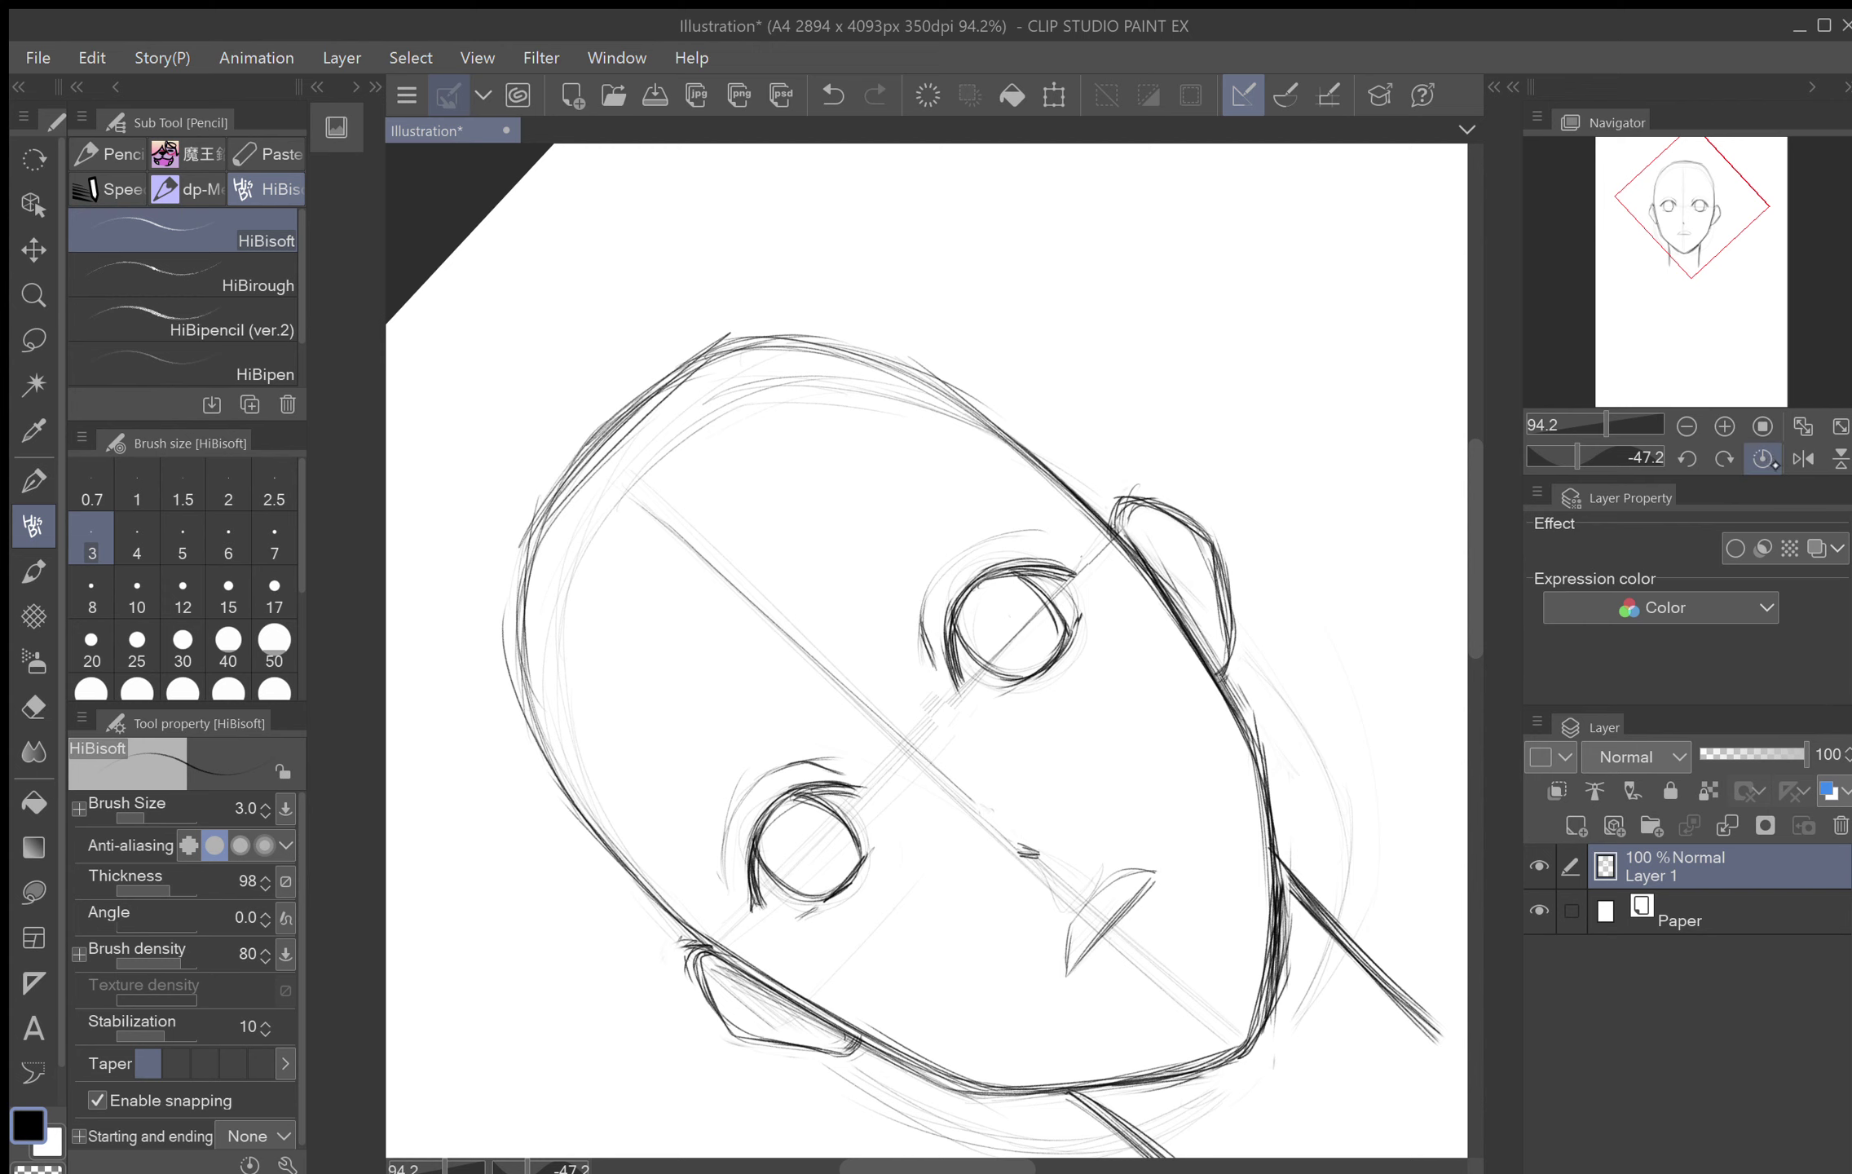
pyautogui.click(1762, 458)
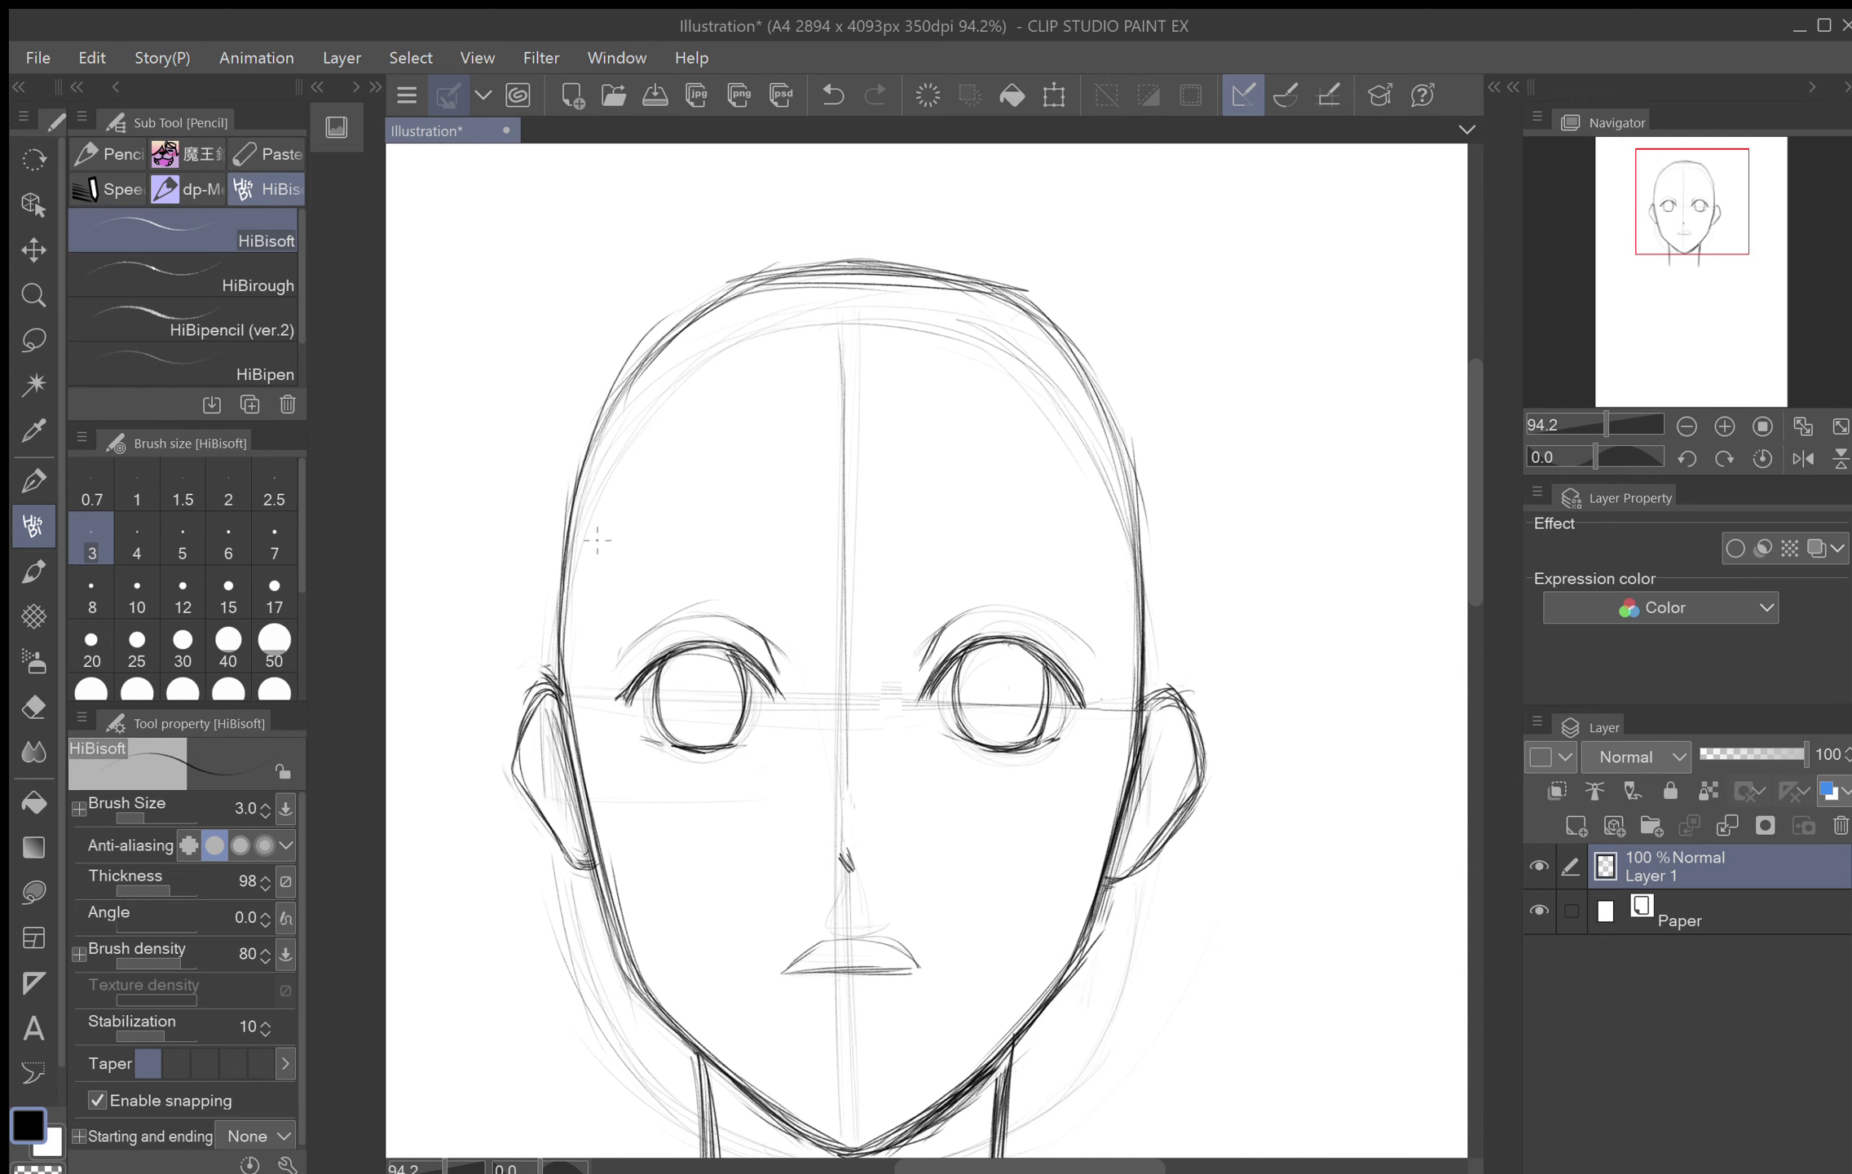
# Step: Sketch a thin arched eyebrow above each eye
pyautogui.moveTo(648, 525)
pyautogui.mouseDown()
pyautogui.moveTo(770, 534)
pyautogui.moveTo(799, 572)
pyautogui.moveTo(660, 531)
pyautogui.moveTo(617, 552)
pyautogui.mouseUp()
pyautogui.moveTo(1005, 533)
pyautogui.mouseDown()
pyautogui.moveTo(1099, 566)
pyautogui.moveTo(943, 537)
pyautogui.moveTo(981, 540)
pyautogui.moveTo(915, 551)
pyautogui.moveTo(1005, 532)
pyautogui.moveTo(925, 554)
pyautogui.mouseUp()
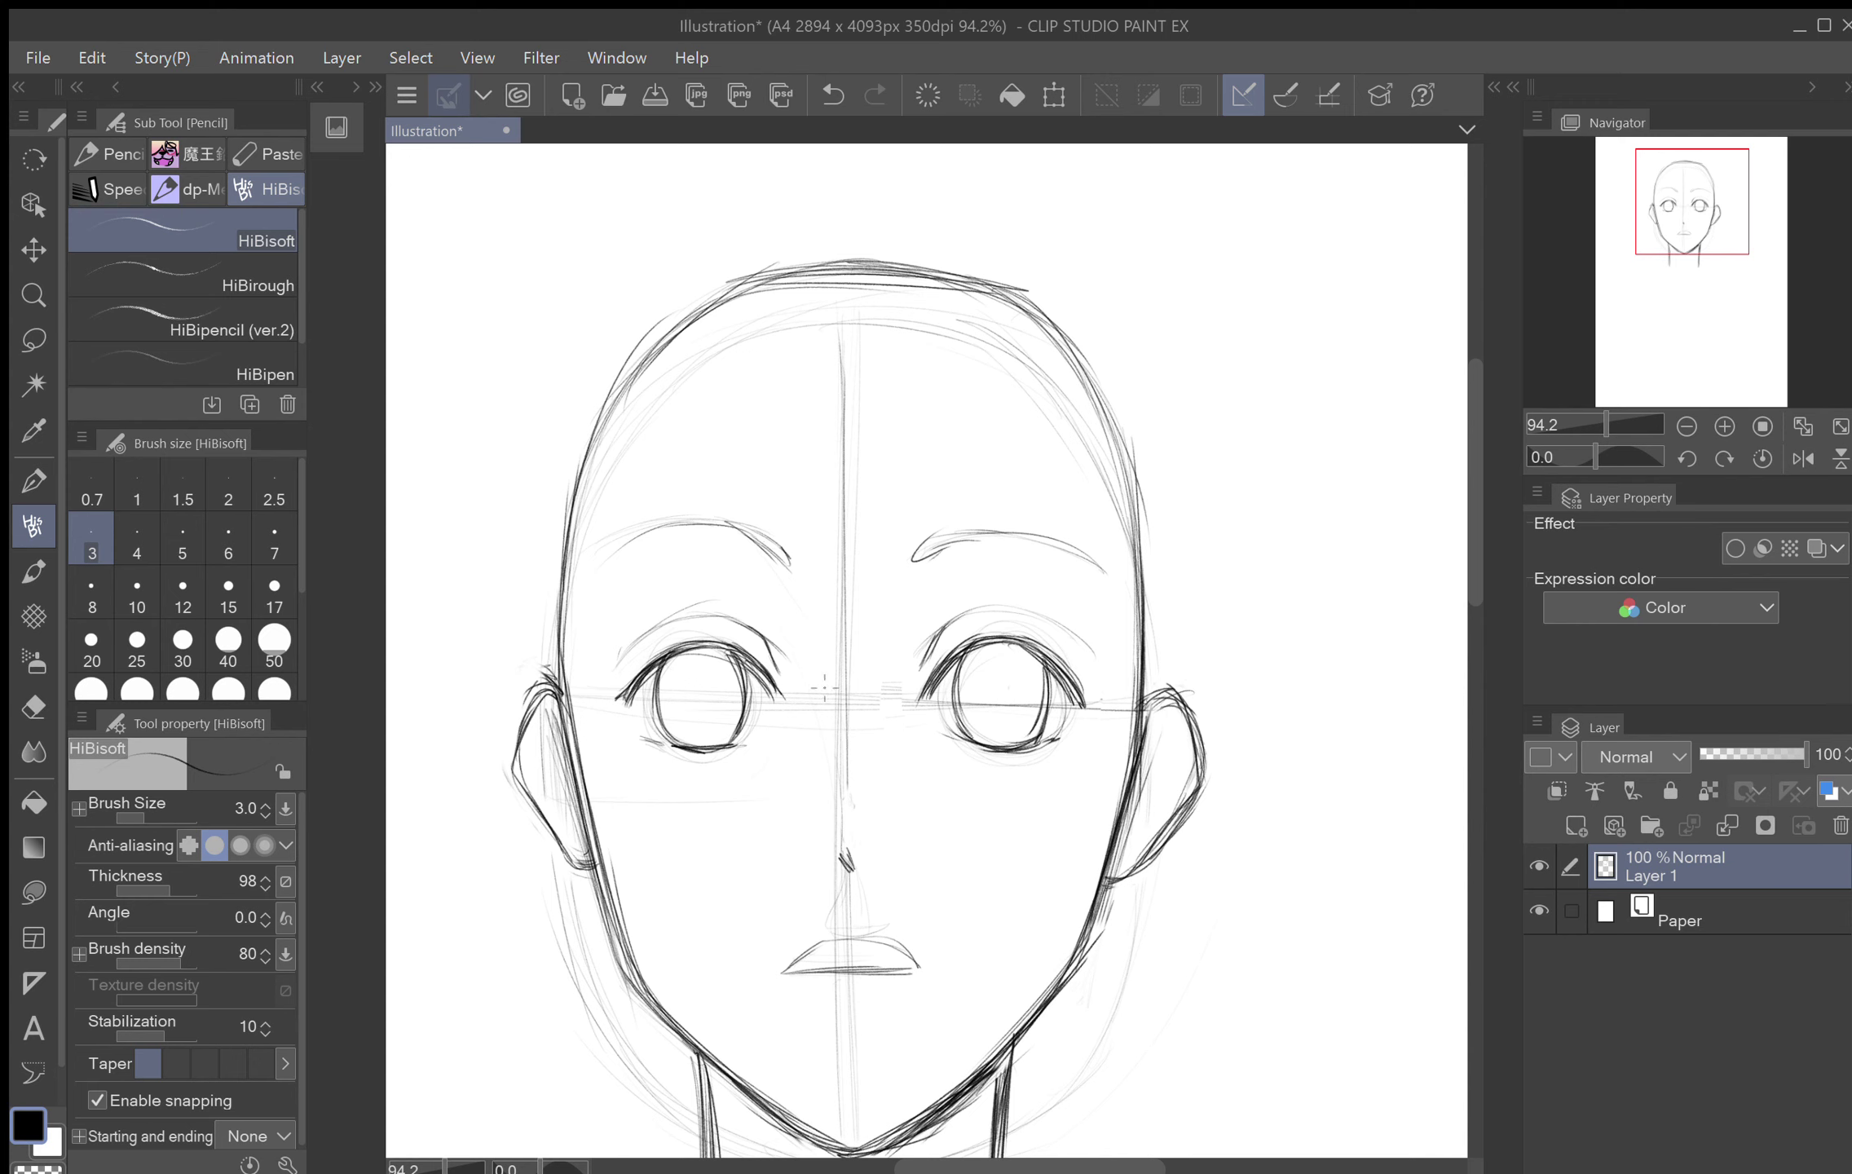
# Step: Try to draw a nose bridge line between the eyes and undo each attempt
pyautogui.moveTo(819, 650); pyautogui.dragTo(832, 804)
pyautogui.moveTo(816, 652); pyautogui.dragTo(832, 779)
pyautogui.click(832, 95)
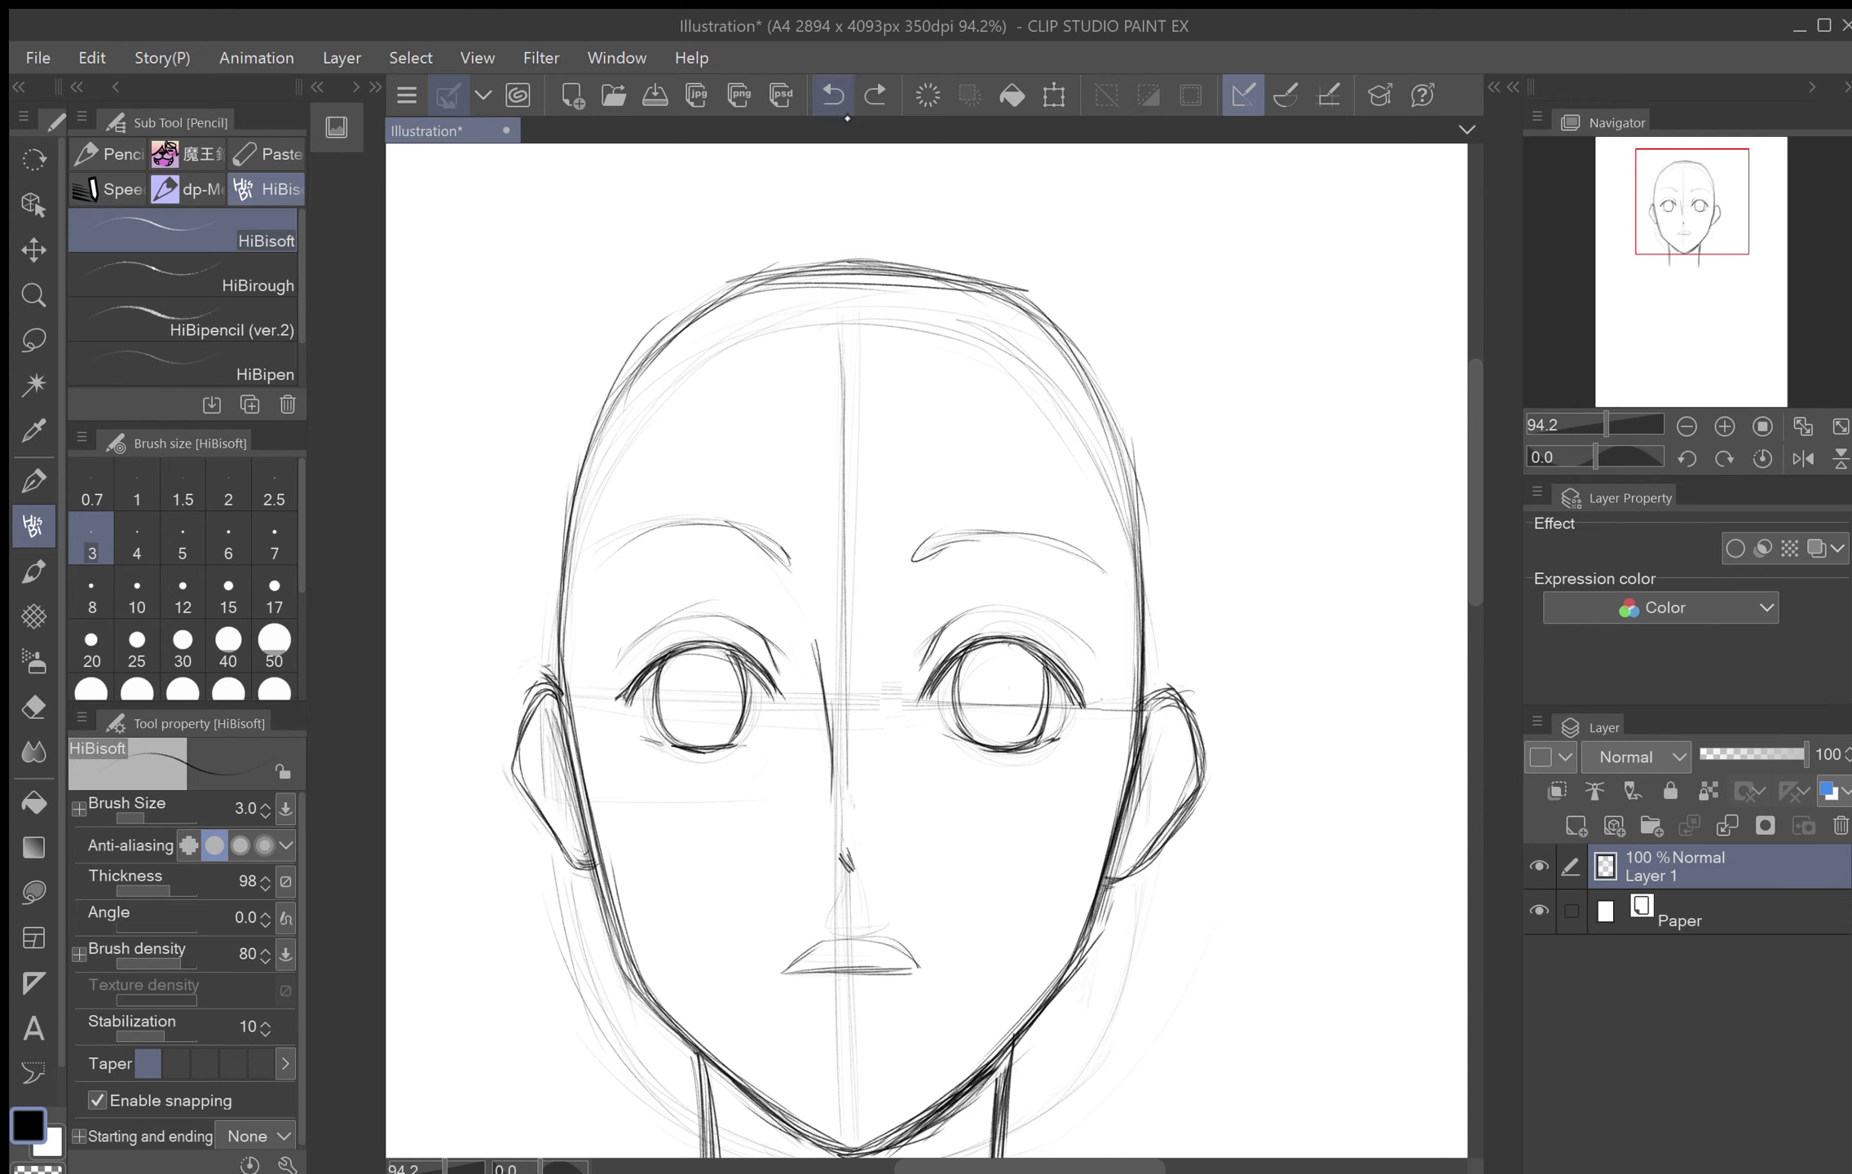
pyautogui.click(832, 95)
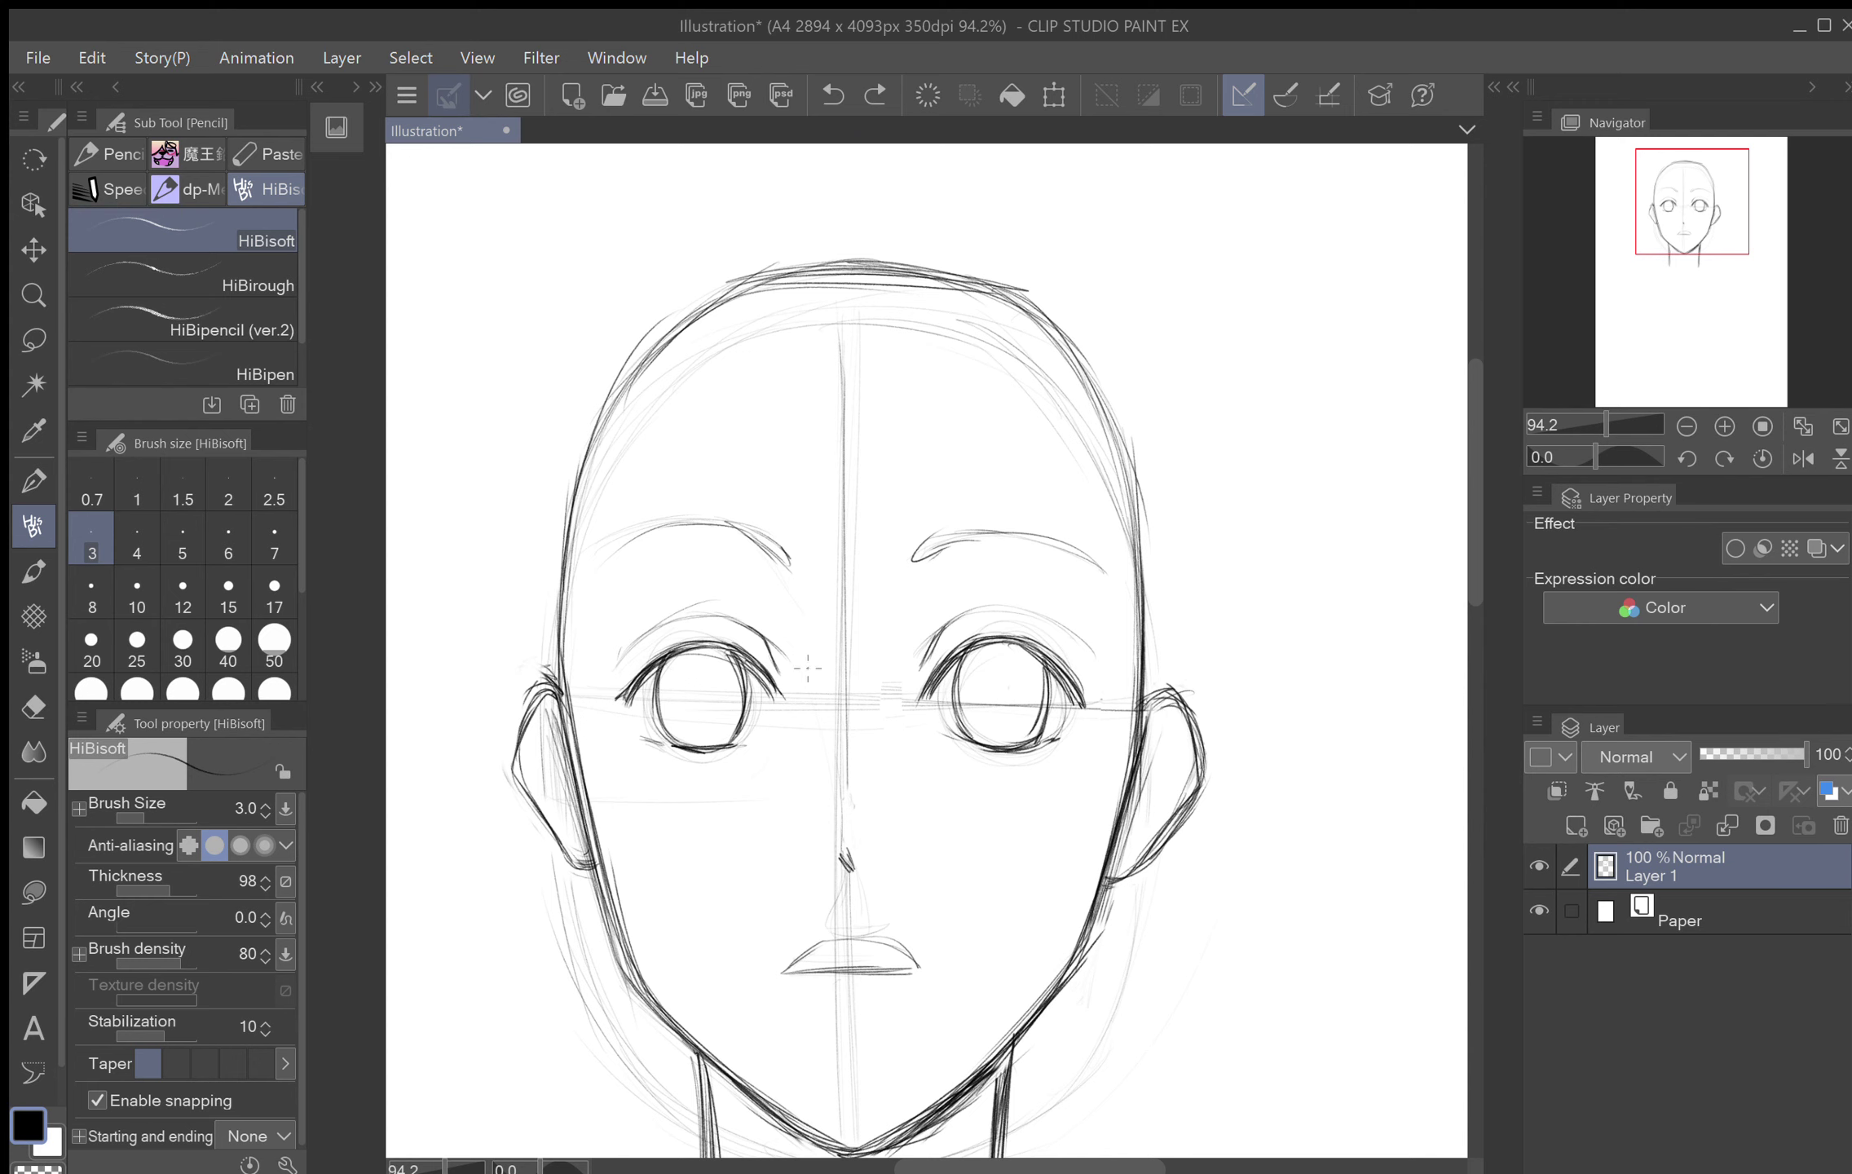
pyautogui.moveTo(819, 688); pyautogui.dragTo(835, 778)
pyautogui.click(850, 114)
pyautogui.click(846, 113)
# Step: Touch up the inner end of the eyebrow on the viewer's left and sketch a light nose bridge line between the eyes
pyautogui.moveTo(760, 546); pyautogui.dragTo(789, 563)
pyautogui.moveTo(831, 787); pyautogui.dragTo(823, 689)
# Step: Lasso the eye and crease on the viewer's left, scale them to 106 percent keeping the aspect ratio, and deselect
pyautogui.click(34, 340)
pyautogui.moveTo(762, 770)
pyautogui.mouseDown()
pyautogui.moveTo(707, 798)
pyautogui.moveTo(615, 765)
pyautogui.moveTo(600, 668)
pyautogui.moveTo(679, 599)
pyautogui.moveTo(775, 619)
pyautogui.moveTo(804, 682)
pyautogui.moveTo(789, 774)
pyautogui.mouseUp()
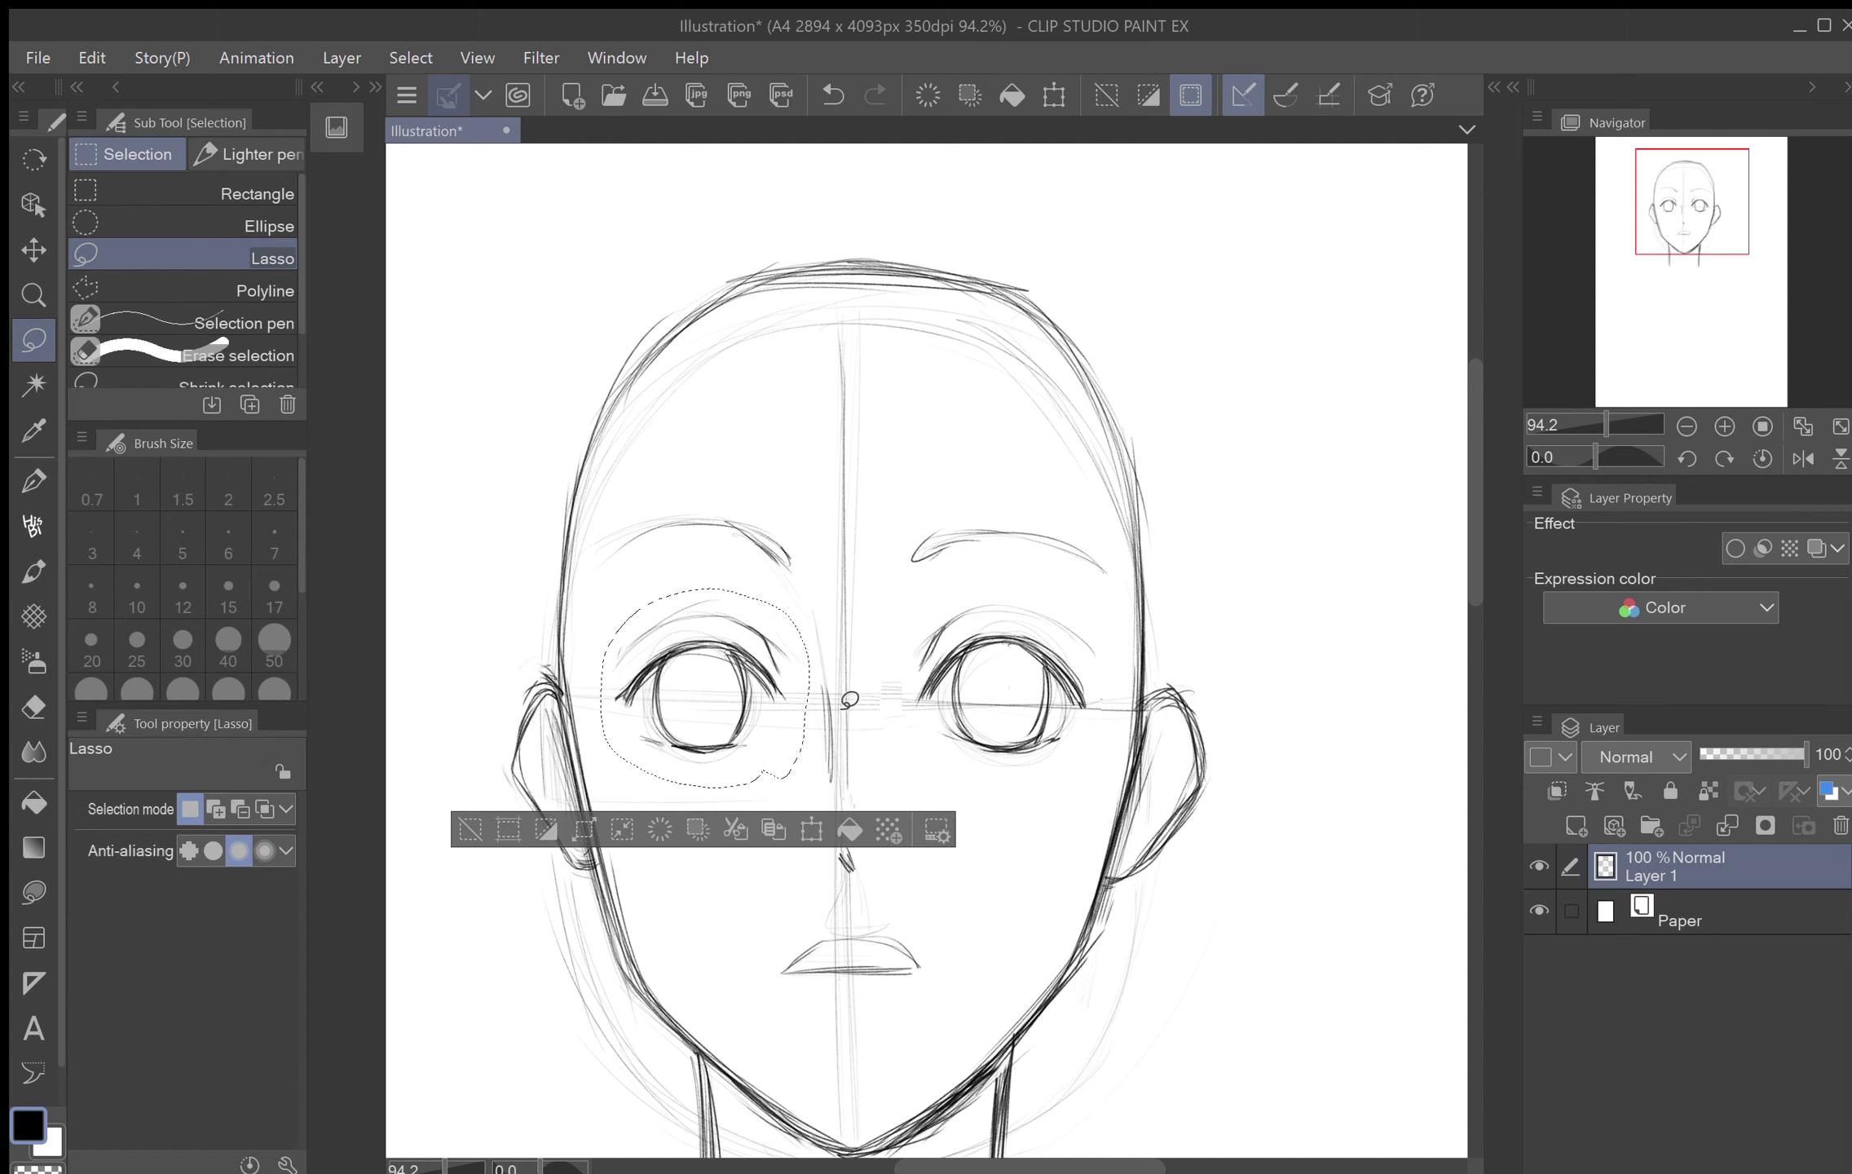
pyautogui.click(811, 829)
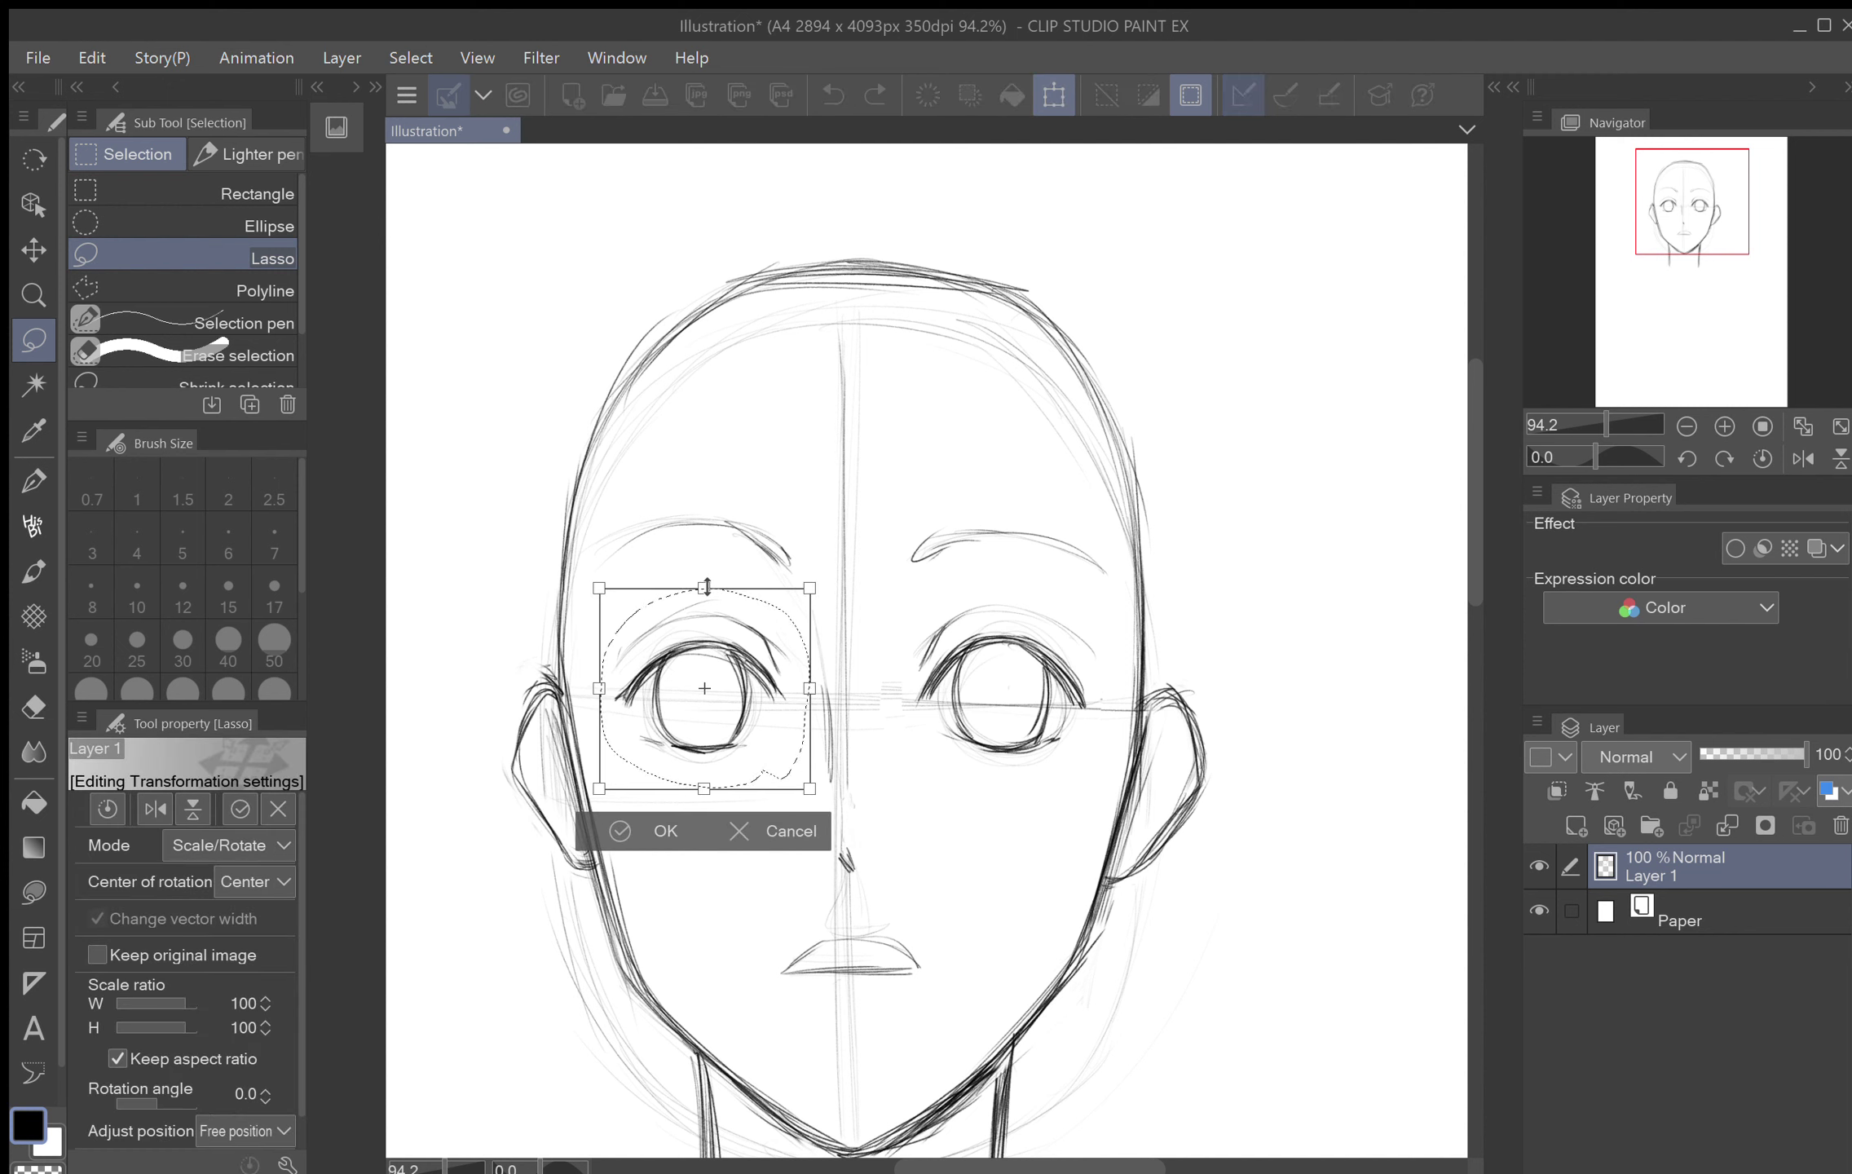
pyautogui.moveTo(706, 587); pyautogui.dragTo(706, 576)
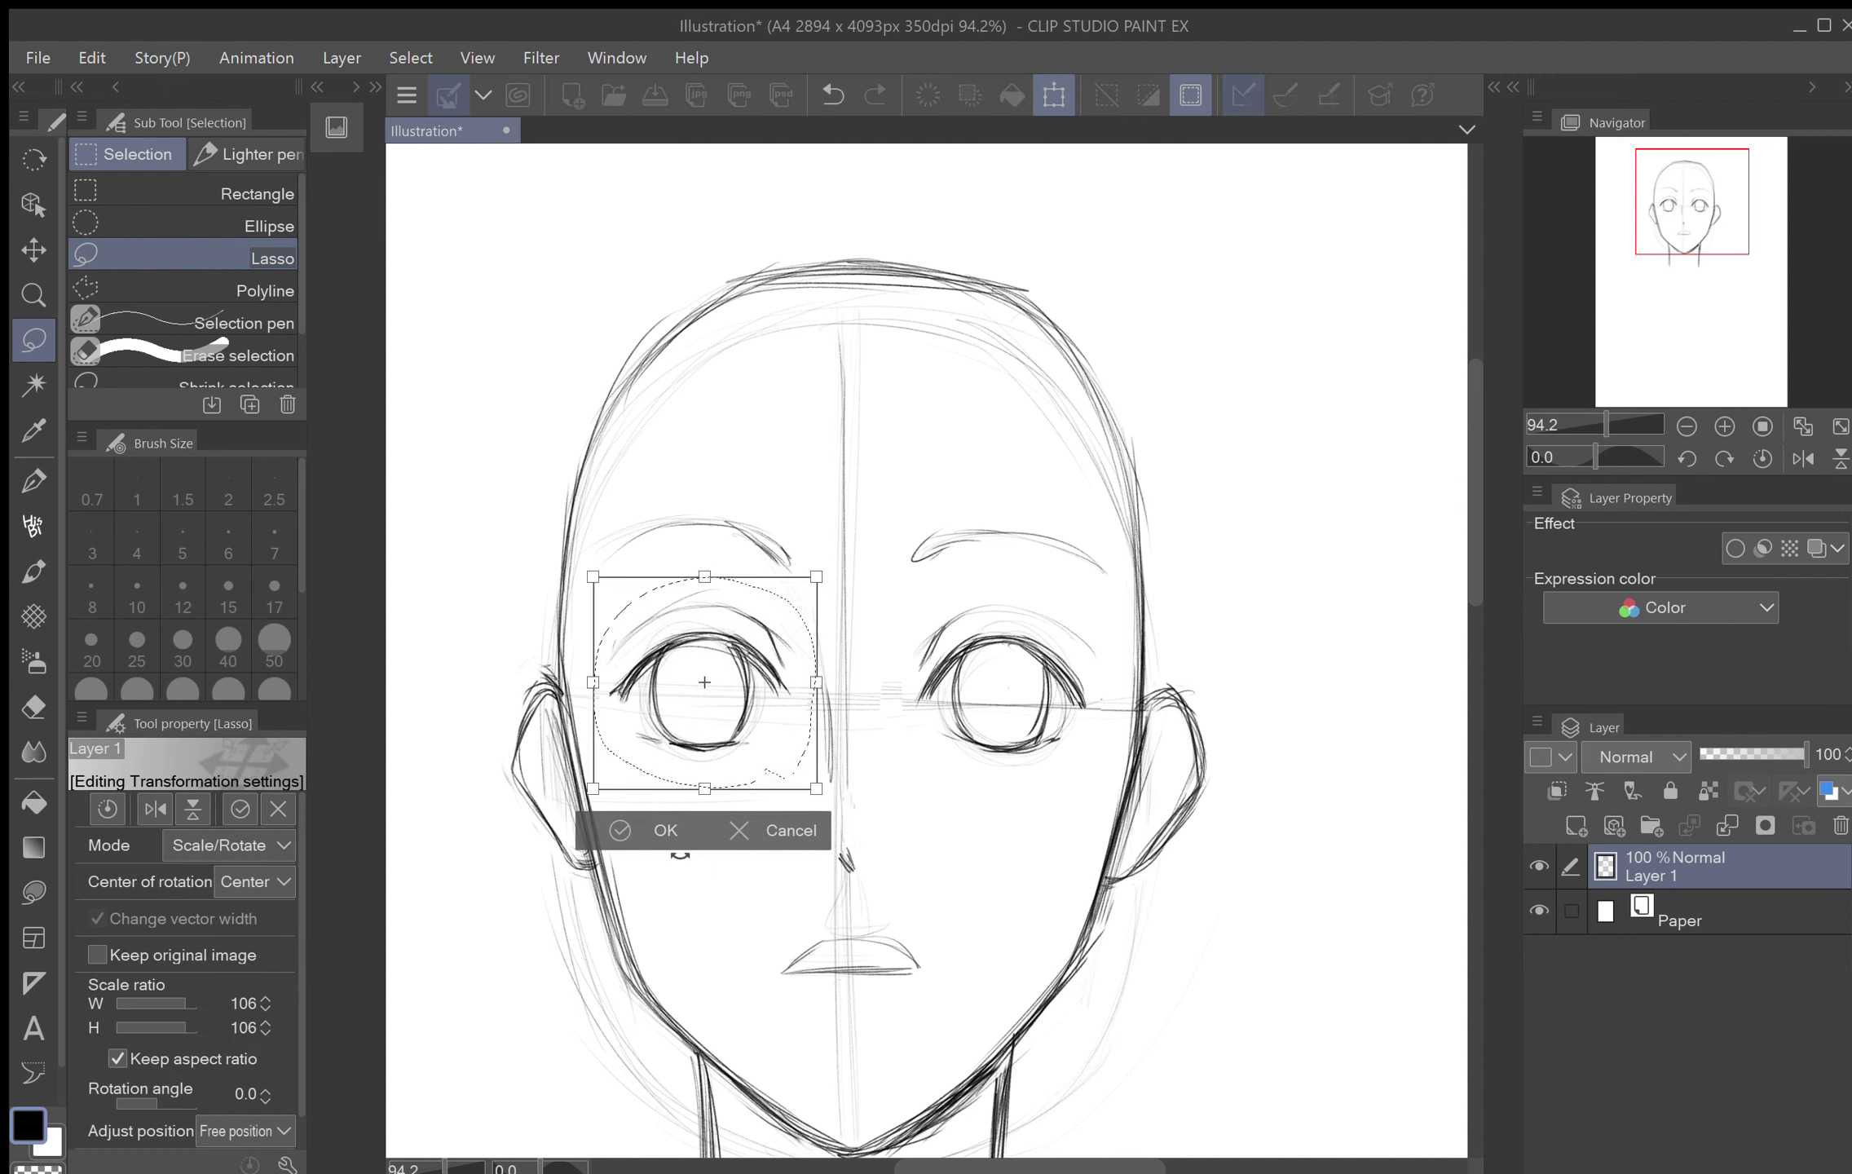
pyautogui.click(621, 830)
pyautogui.click(487, 840)
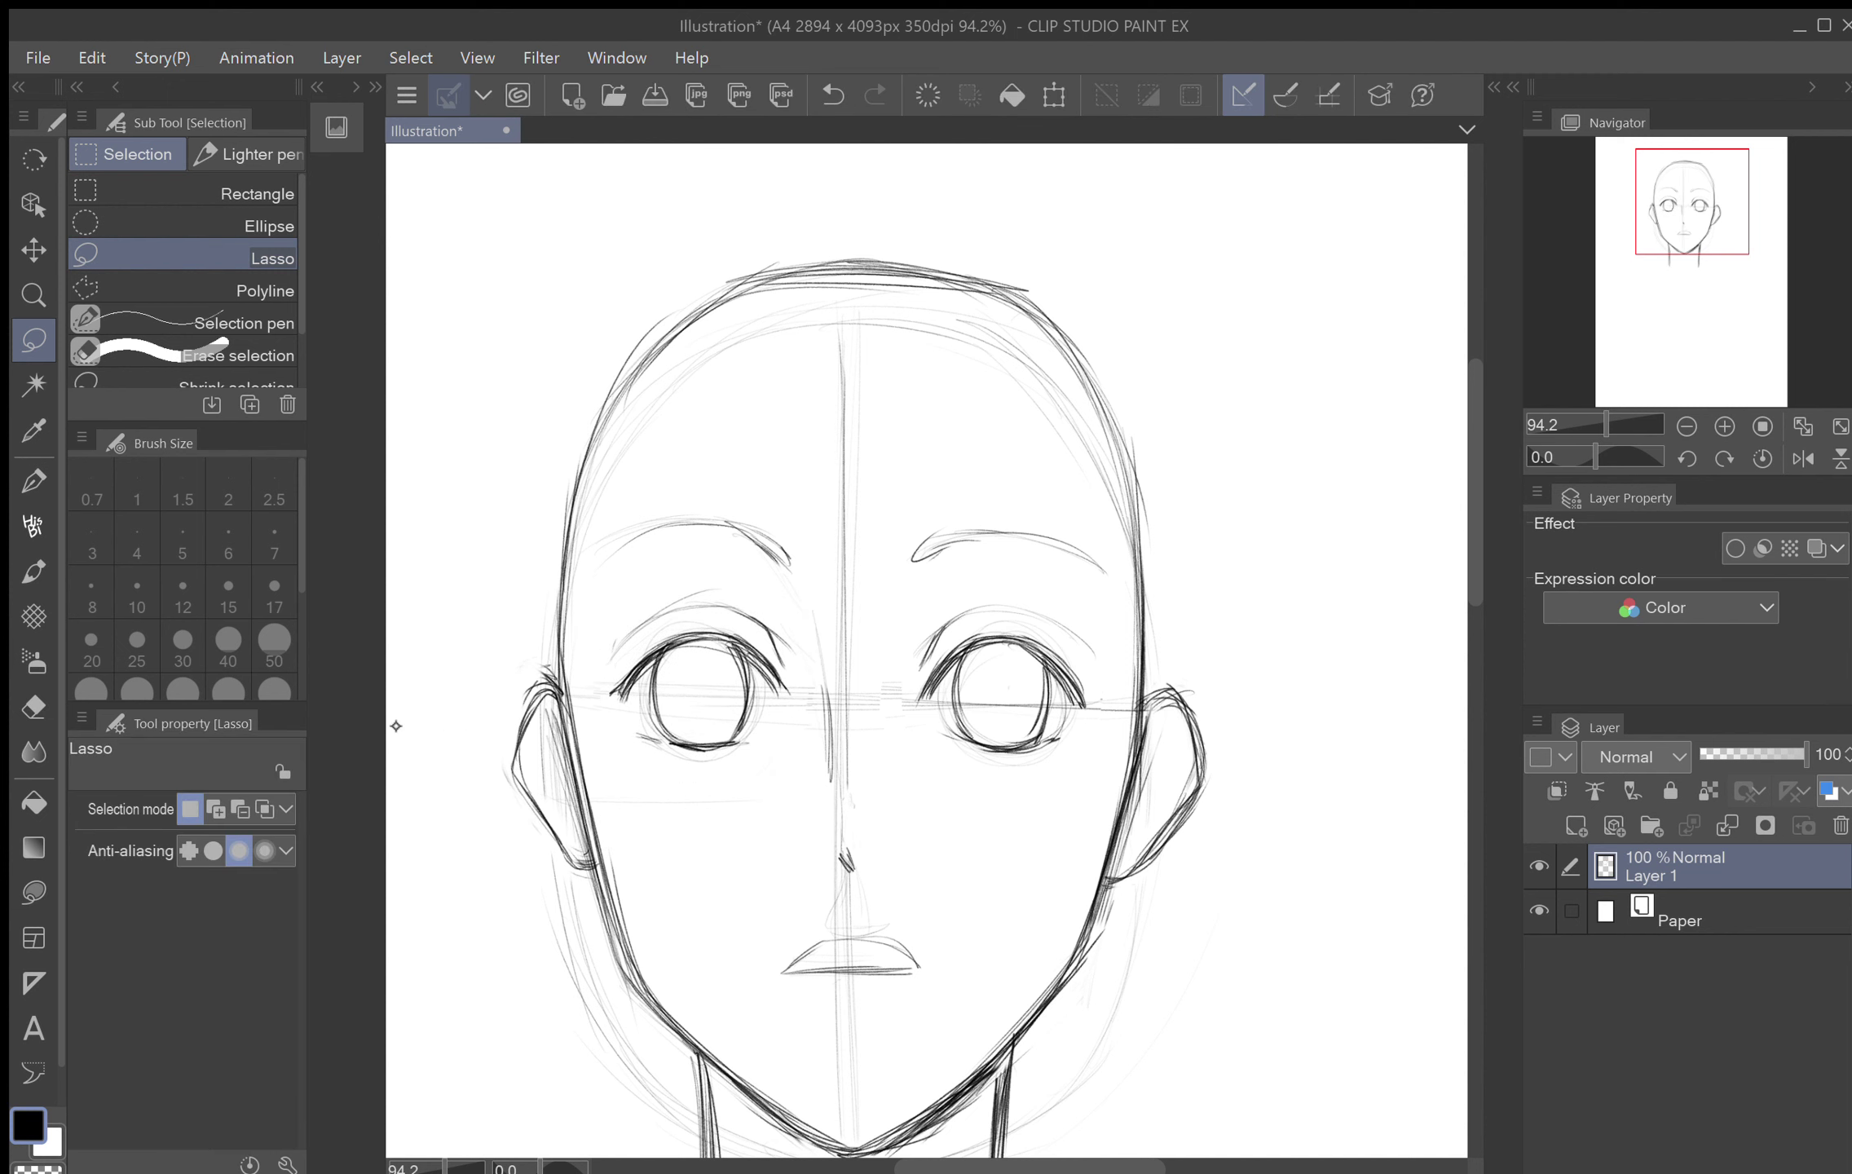
# Step: Reinforce the iris outline on the viewer's right and draw a small U-shaped pupil mark inside each iris
pyautogui.press('p')
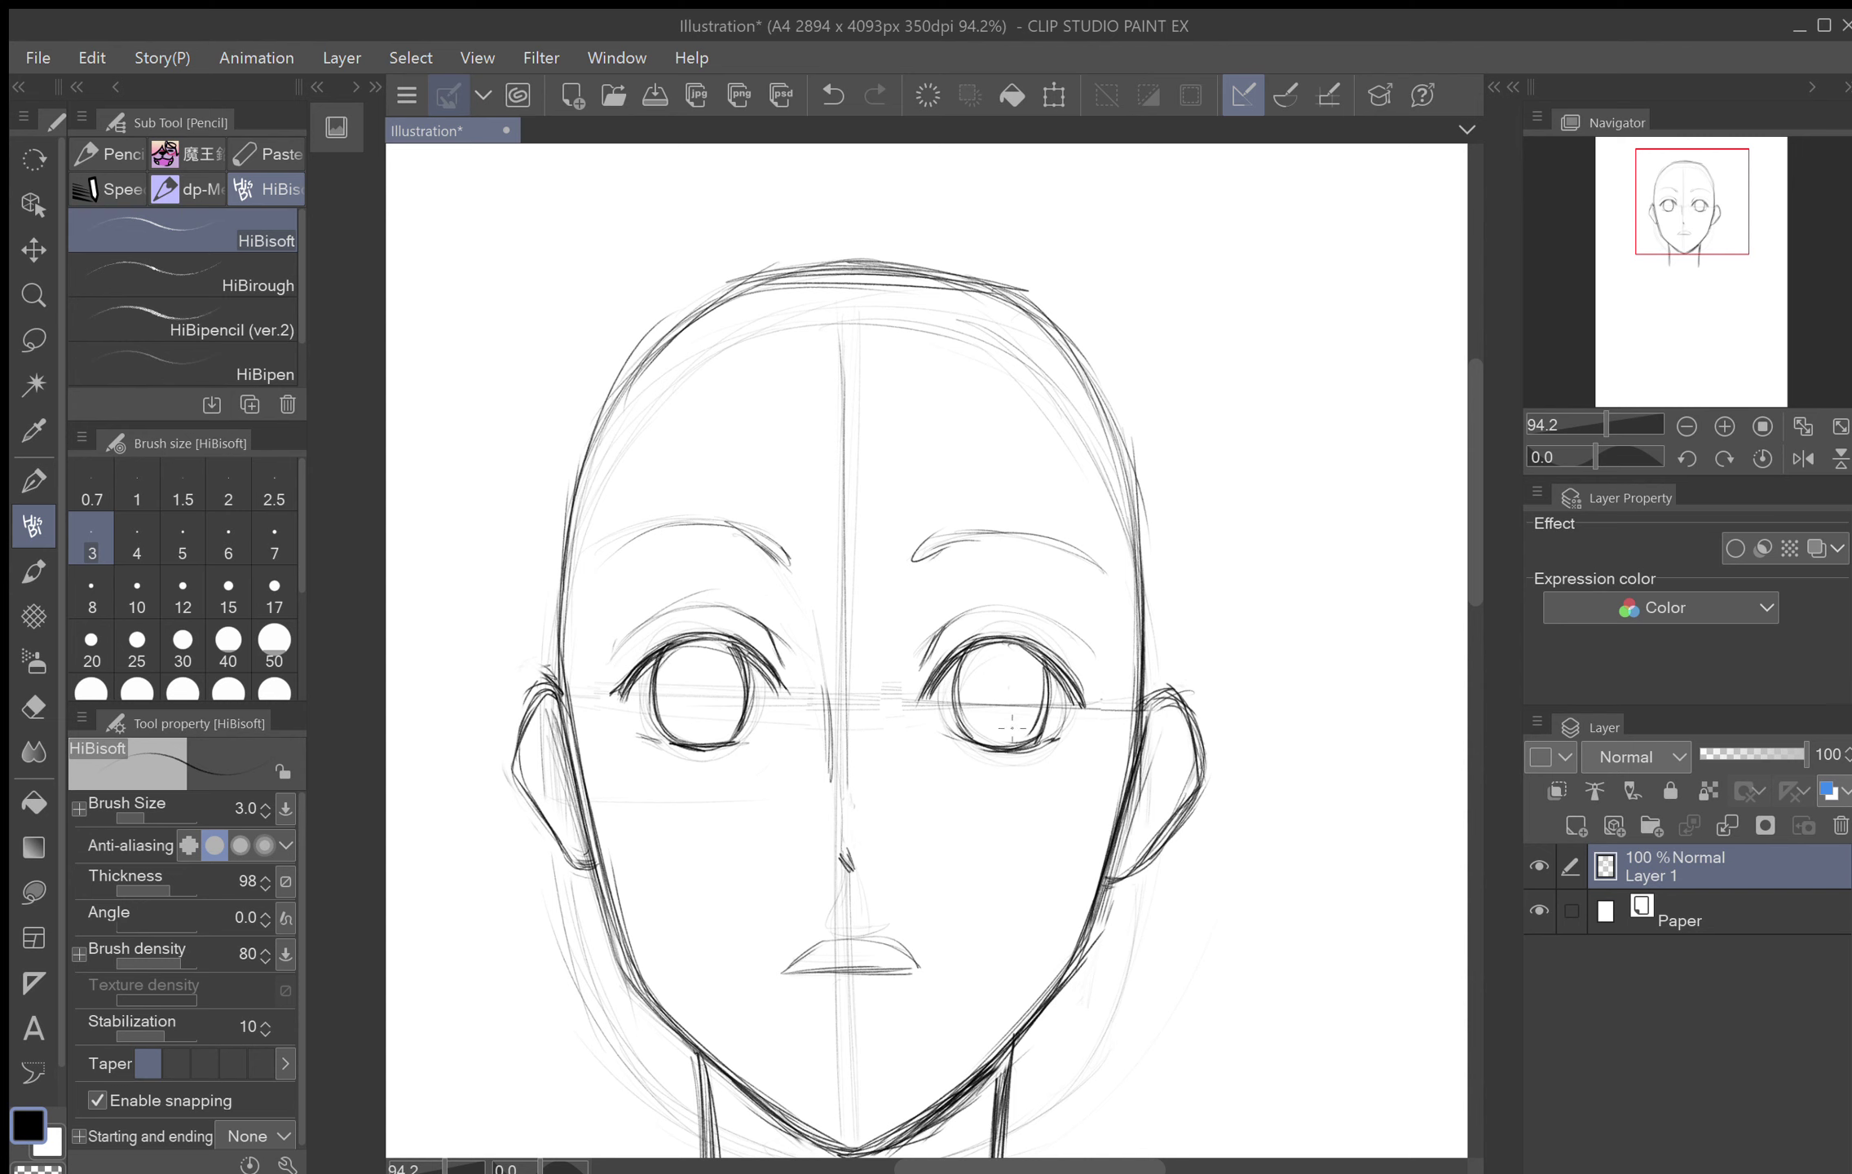
pyautogui.moveTo(1050, 734); pyautogui.dragTo(1048, 685)
pyautogui.moveTo(695, 680); pyautogui.dragTo(698, 708)
pyautogui.moveTo(1001, 684)
pyautogui.mouseDown()
pyautogui.moveTo(1016, 709)
pyautogui.moveTo(997, 715)
pyautogui.mouseUp()
pyautogui.moveTo(858, 771); pyautogui.dragTo(906, 567)
pyautogui.scroll(-2, 1139, 656)
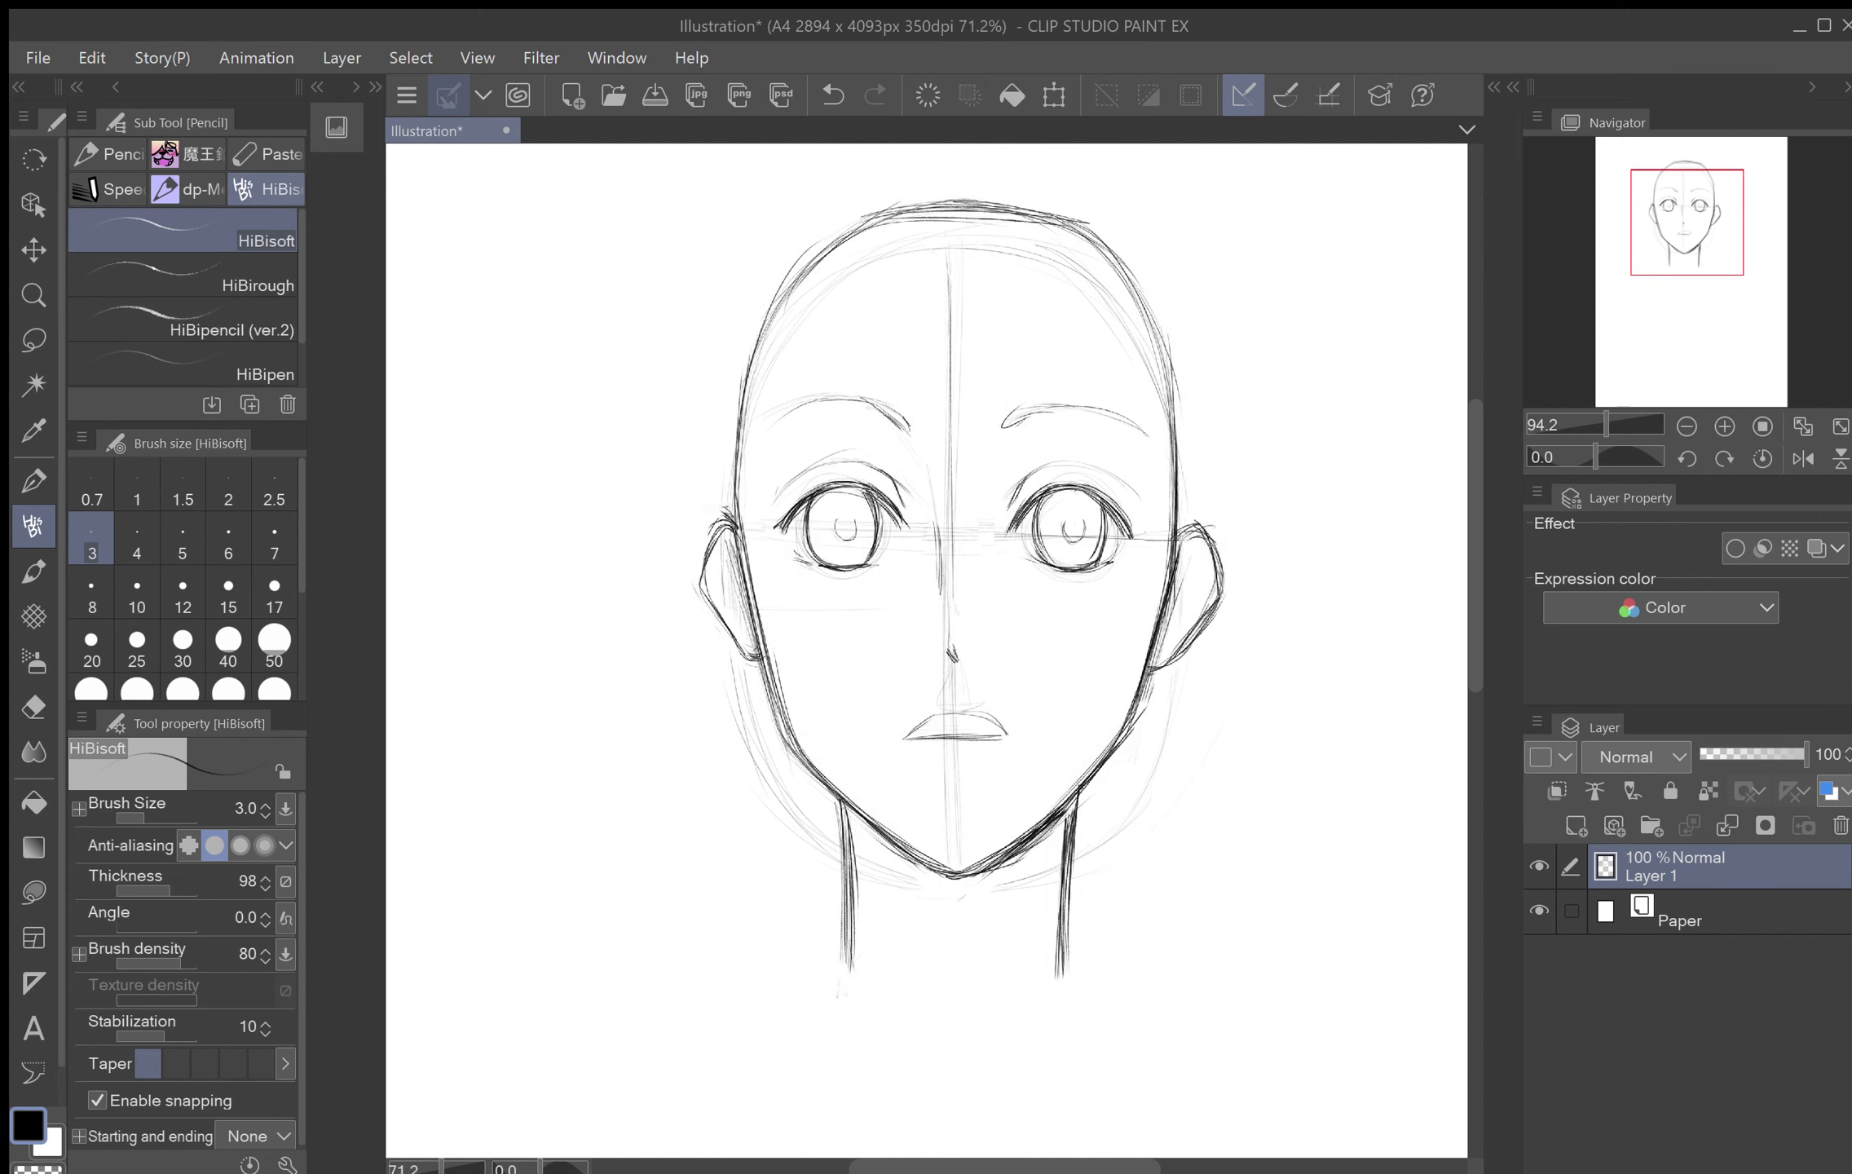
pyautogui.scroll(-1, 926, 650)
pyautogui.moveTo(926, 651); pyautogui.dragTo(888, 619)
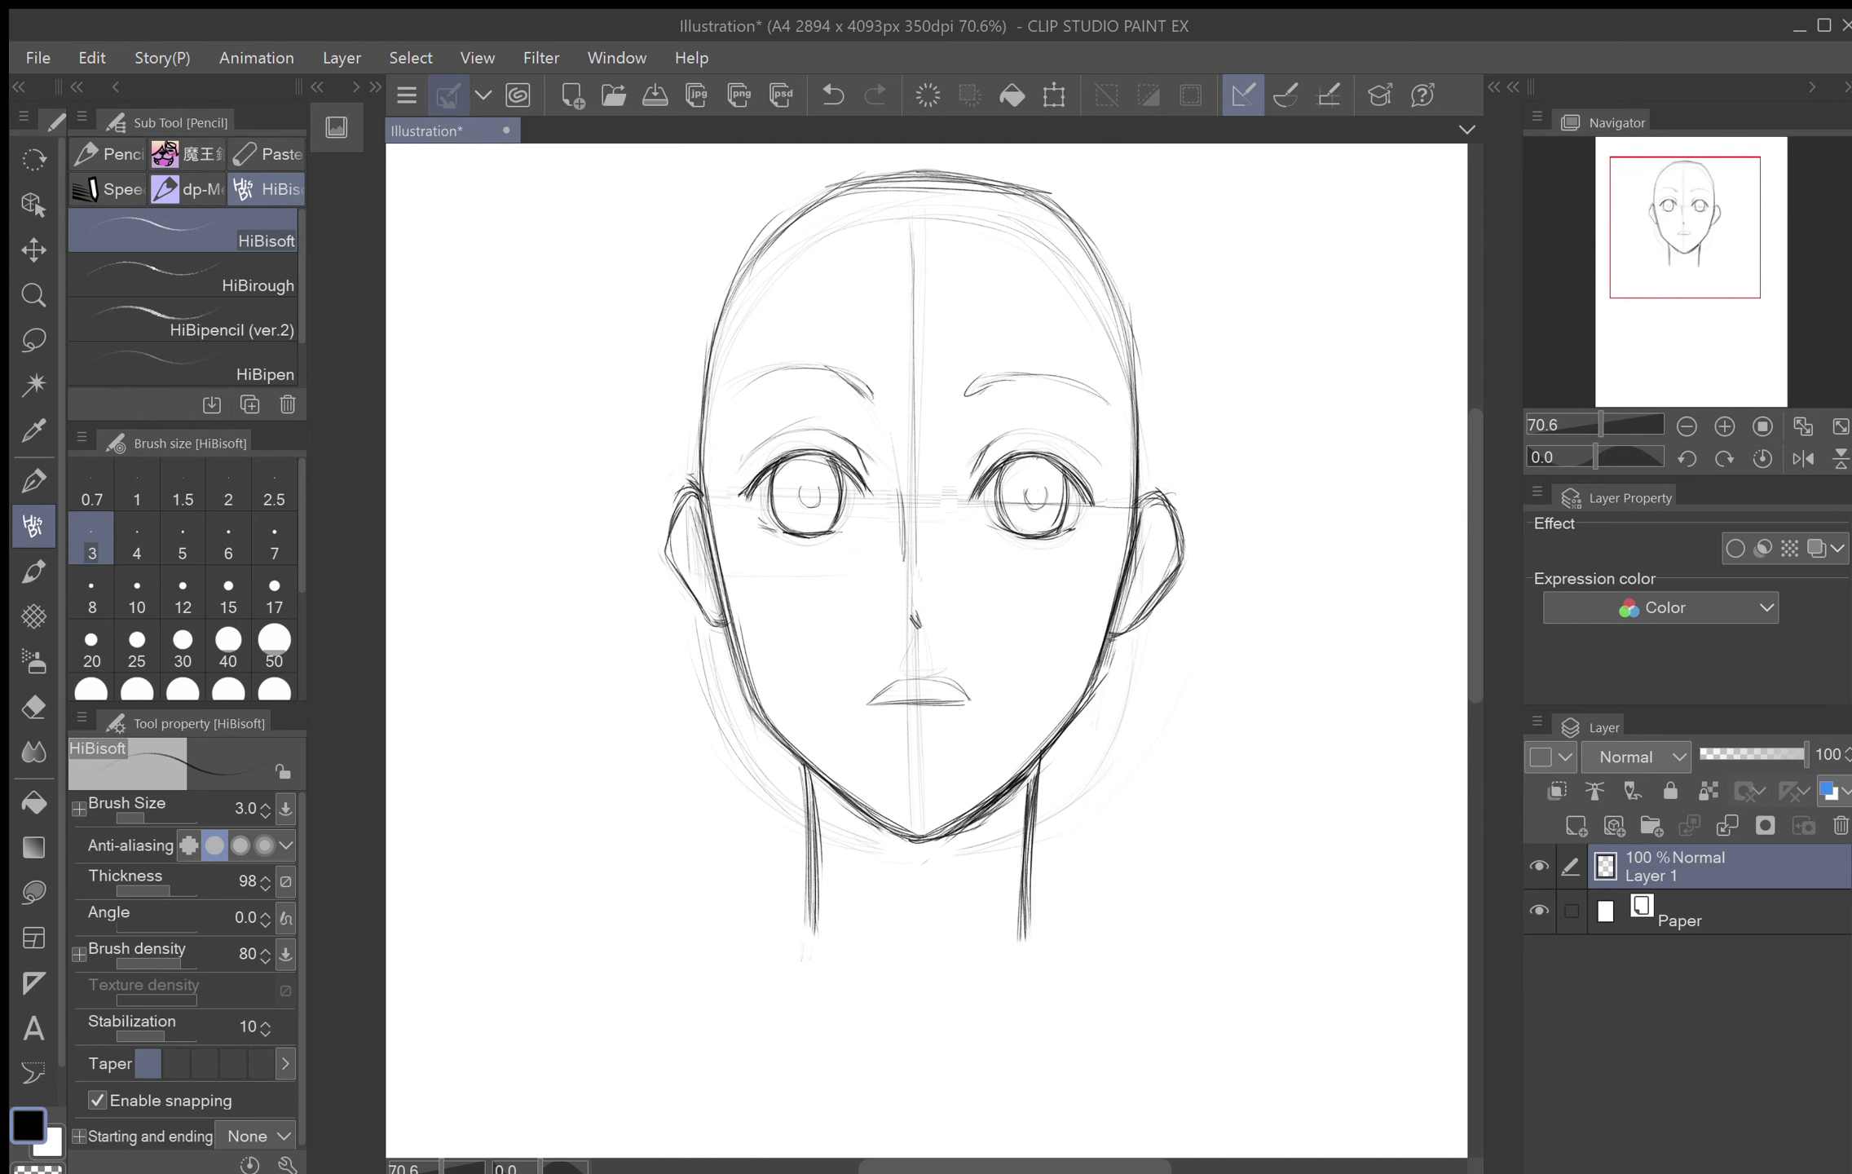
# Step: Sketch two neck muscle lines converging below the chin and a small collarbone notch where they meet
pyautogui.moveTo(1046, 736); pyautogui.dragTo(1069, 605)
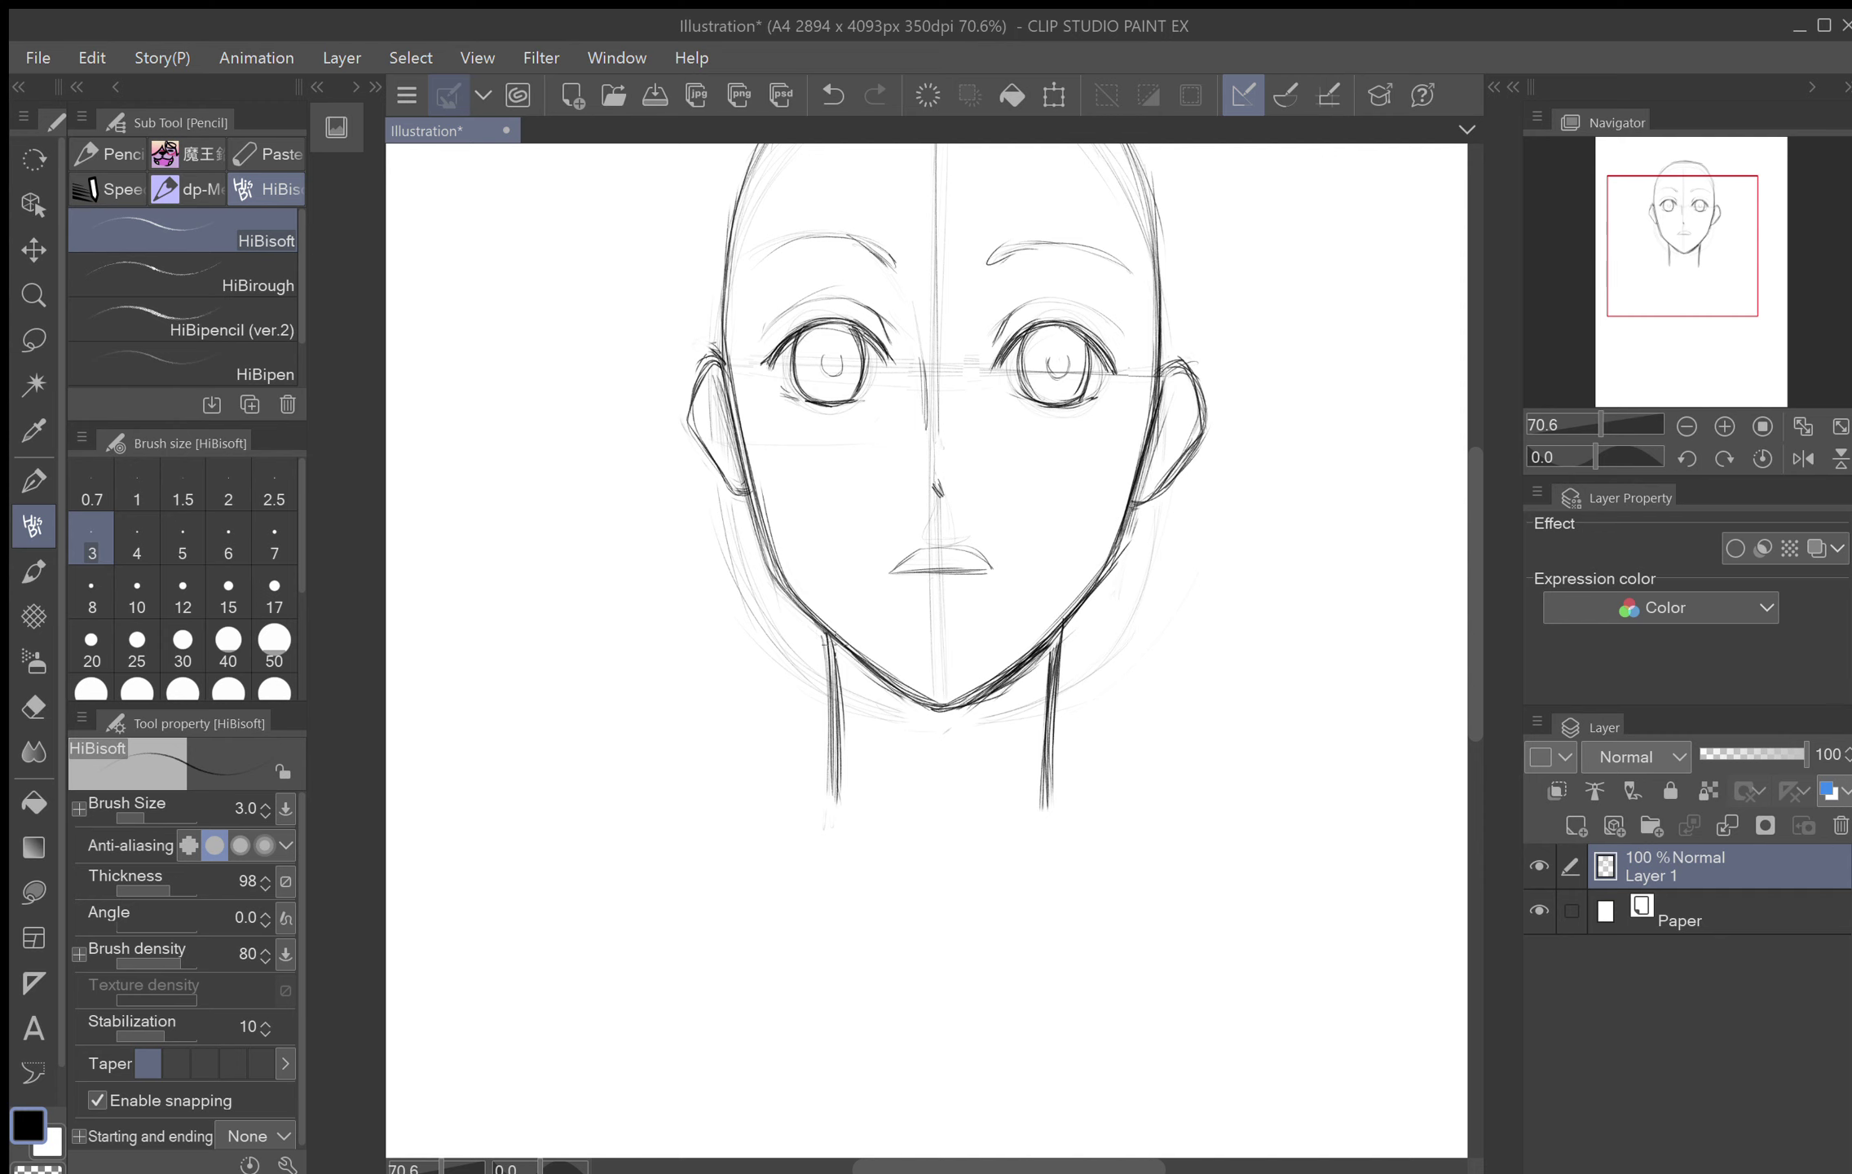
pyautogui.moveTo(848, 670)
pyautogui.mouseDown()
pyautogui.moveTo(921, 889)
pyautogui.moveTo(947, 908)
pyautogui.moveTo(847, 704)
pyautogui.mouseUp()
pyautogui.moveTo(1012, 699)
pyautogui.mouseDown()
pyautogui.moveTo(942, 920)
pyautogui.moveTo(1049, 683)
pyautogui.mouseUp()
pyautogui.moveTo(952, 936); pyautogui.dragTo(914, 923)
pyautogui.moveTo(957, 935); pyautogui.dragTo(989, 920)
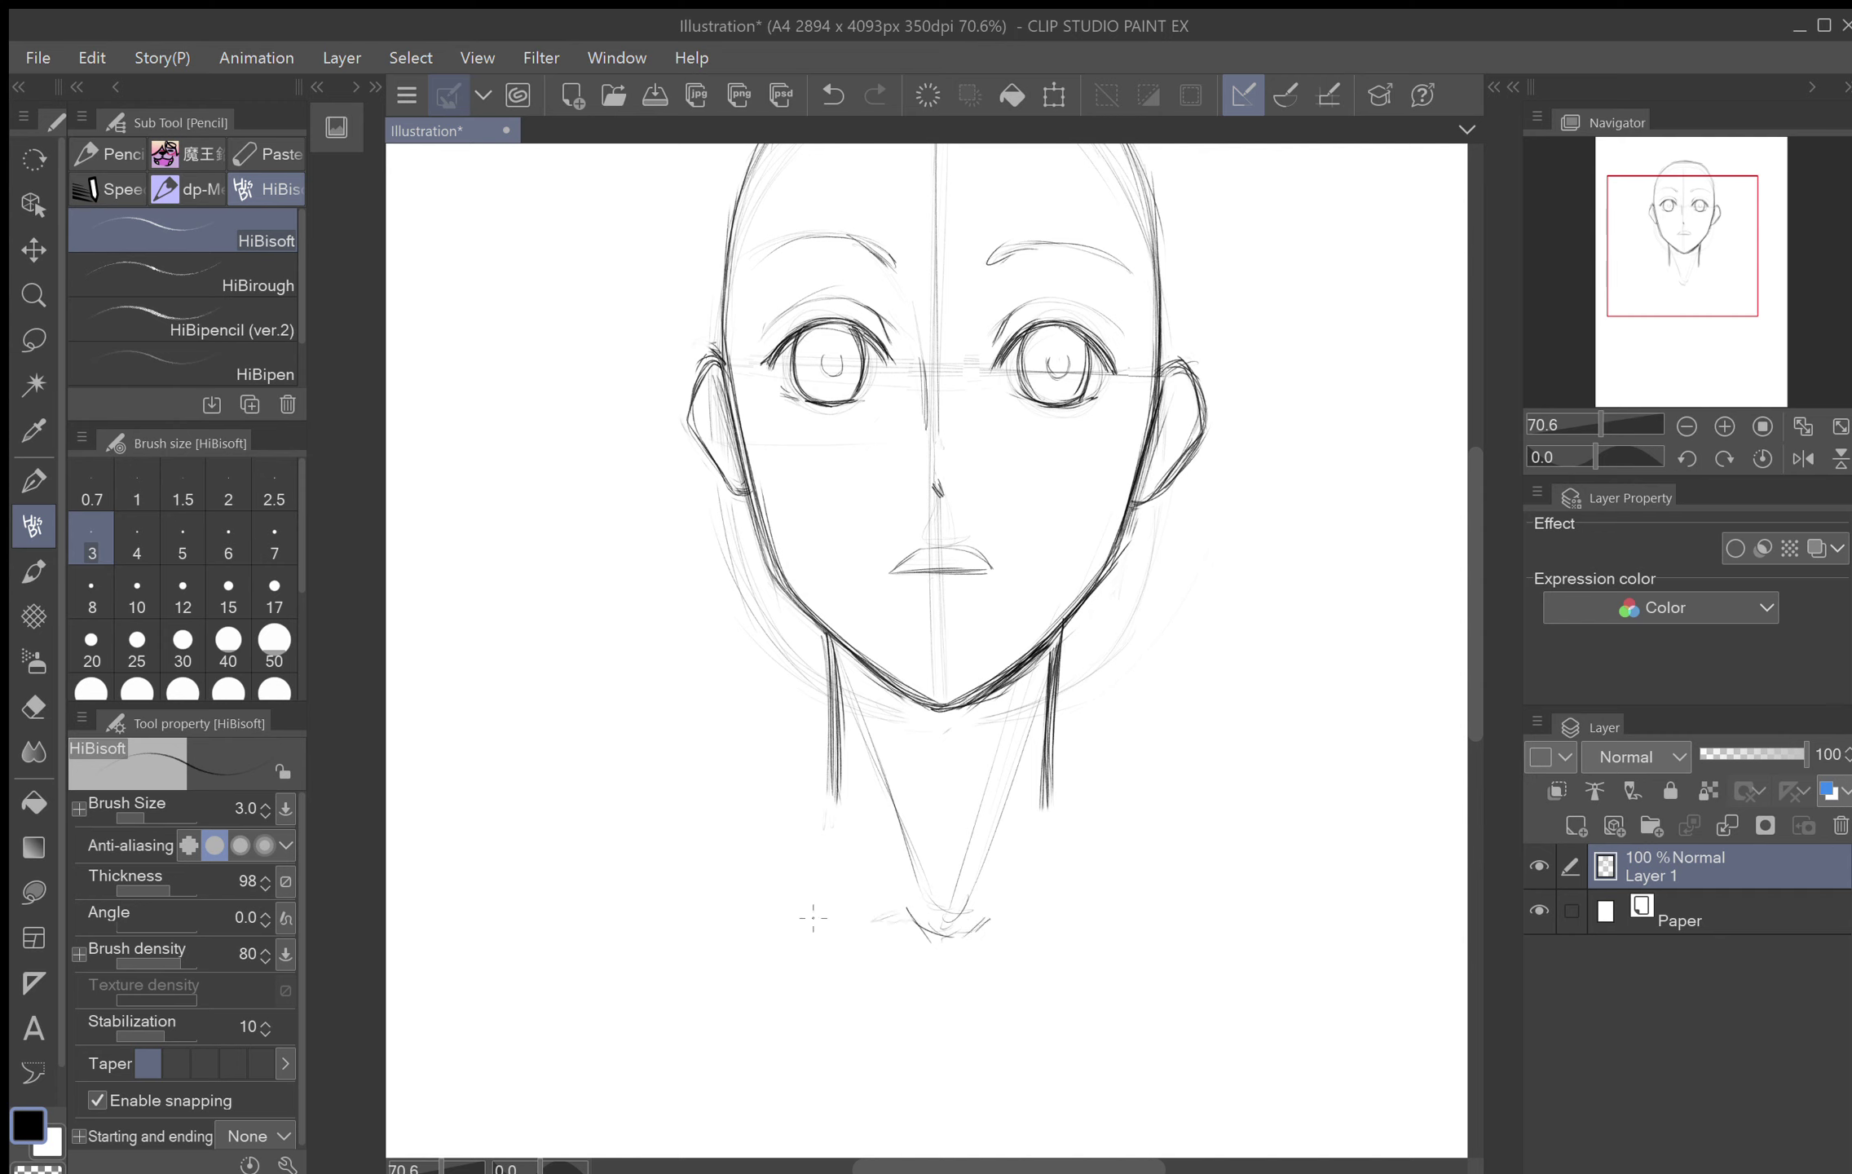
# Step: Draw light collarbone lines outward from the notch on both sides and reinforce both sides of the neck
pyautogui.moveTo(823, 908); pyautogui.dragTo(641, 874)
pyautogui.moveTo(835, 755); pyautogui.dragTo(836, 818)
pyautogui.moveTo(832, 654); pyautogui.dragTo(832, 807)
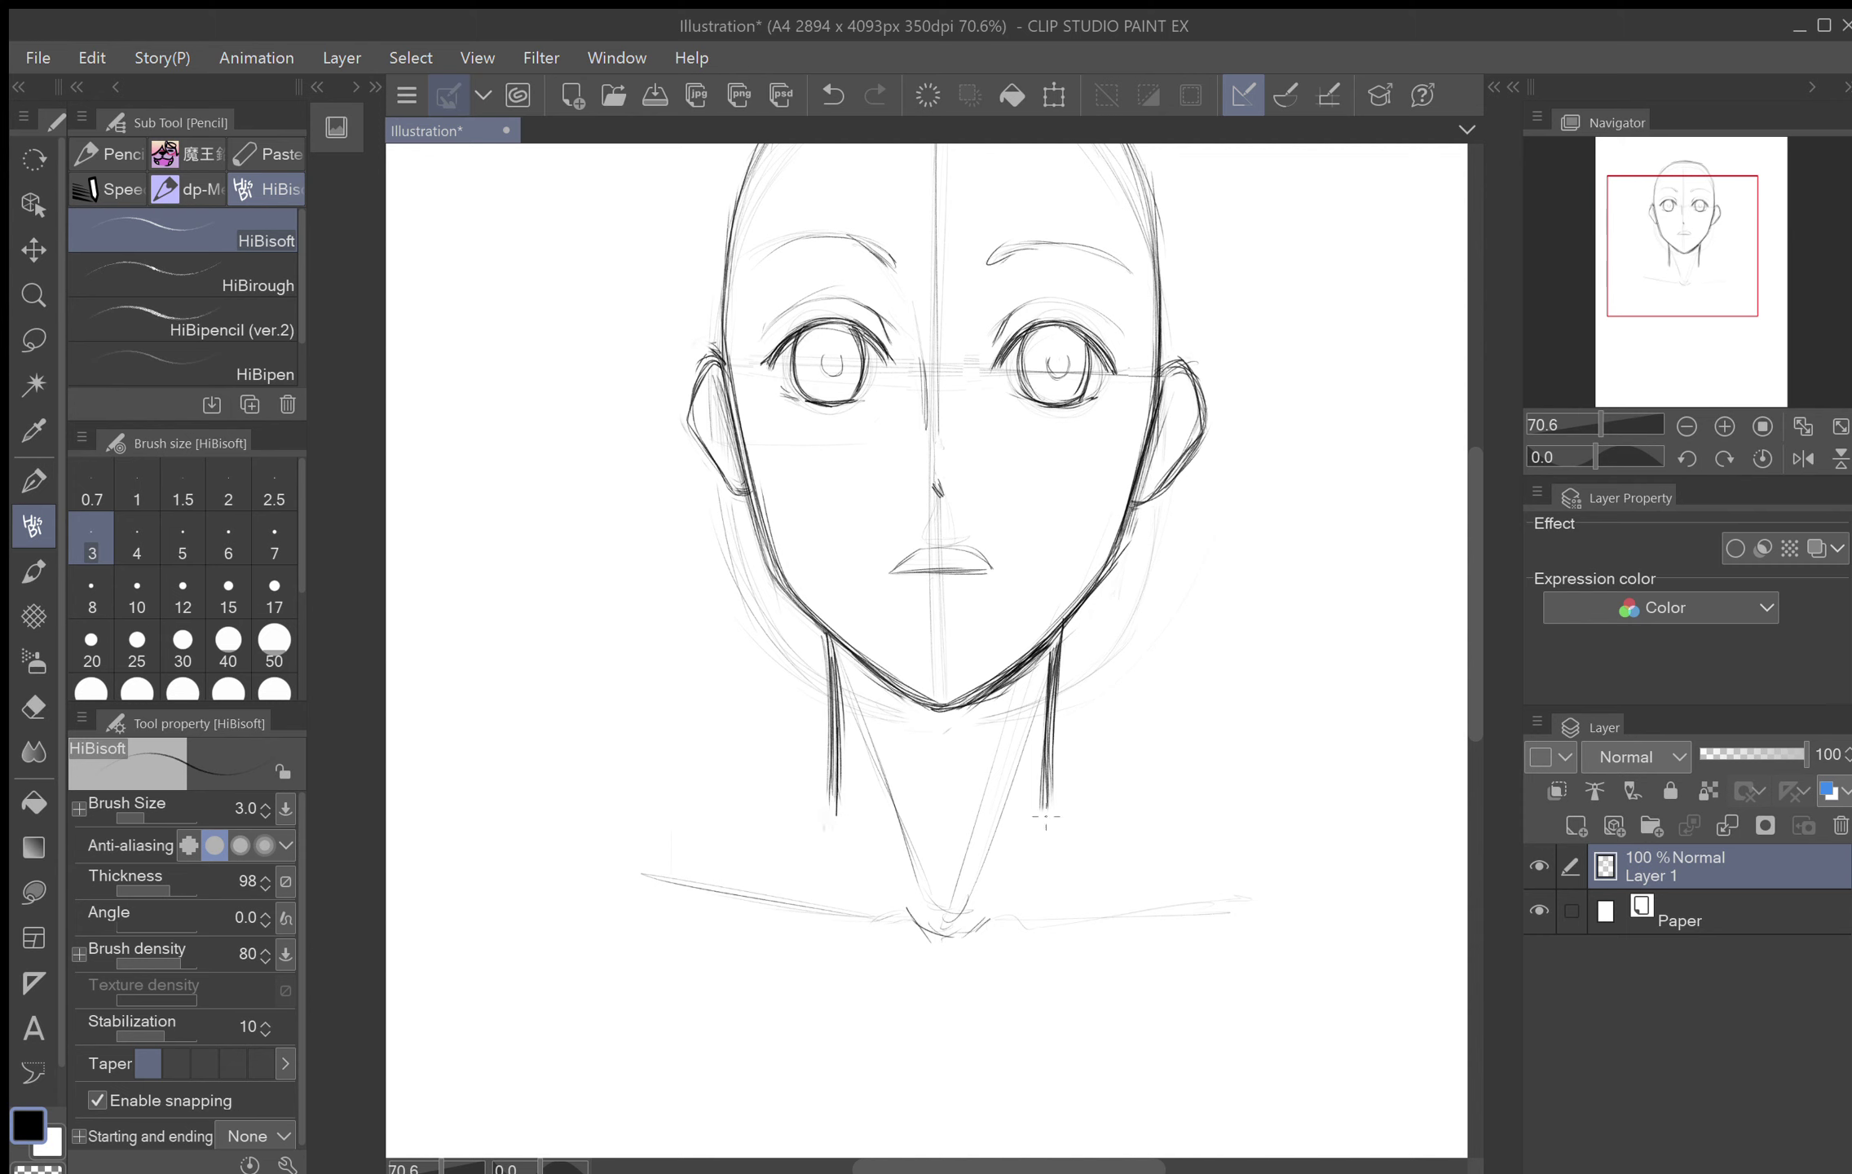
pyautogui.moveTo(1049, 783); pyautogui.dragTo(1049, 700)
# Step: Sketch the shoulder slope on the viewer's left from the neck to the collarbone's outer end, with light vertical guides below the neck
pyautogui.moveTo(825, 749)
pyautogui.mouseDown()
pyautogui.moveTo(642, 859)
pyautogui.moveTo(831, 909)
pyautogui.moveTo(642, 878)
pyautogui.mouseUp()
pyautogui.moveTo(749, 812)
pyautogui.mouseDown()
pyautogui.moveTo(816, 759)
pyautogui.moveTo(827, 719)
pyautogui.moveTo(811, 767)
pyautogui.mouseUp()
pyautogui.moveTo(811, 768); pyautogui.dragTo(828, 717)
pyautogui.moveTo(1050, 833); pyautogui.dragTo(1050, 912)
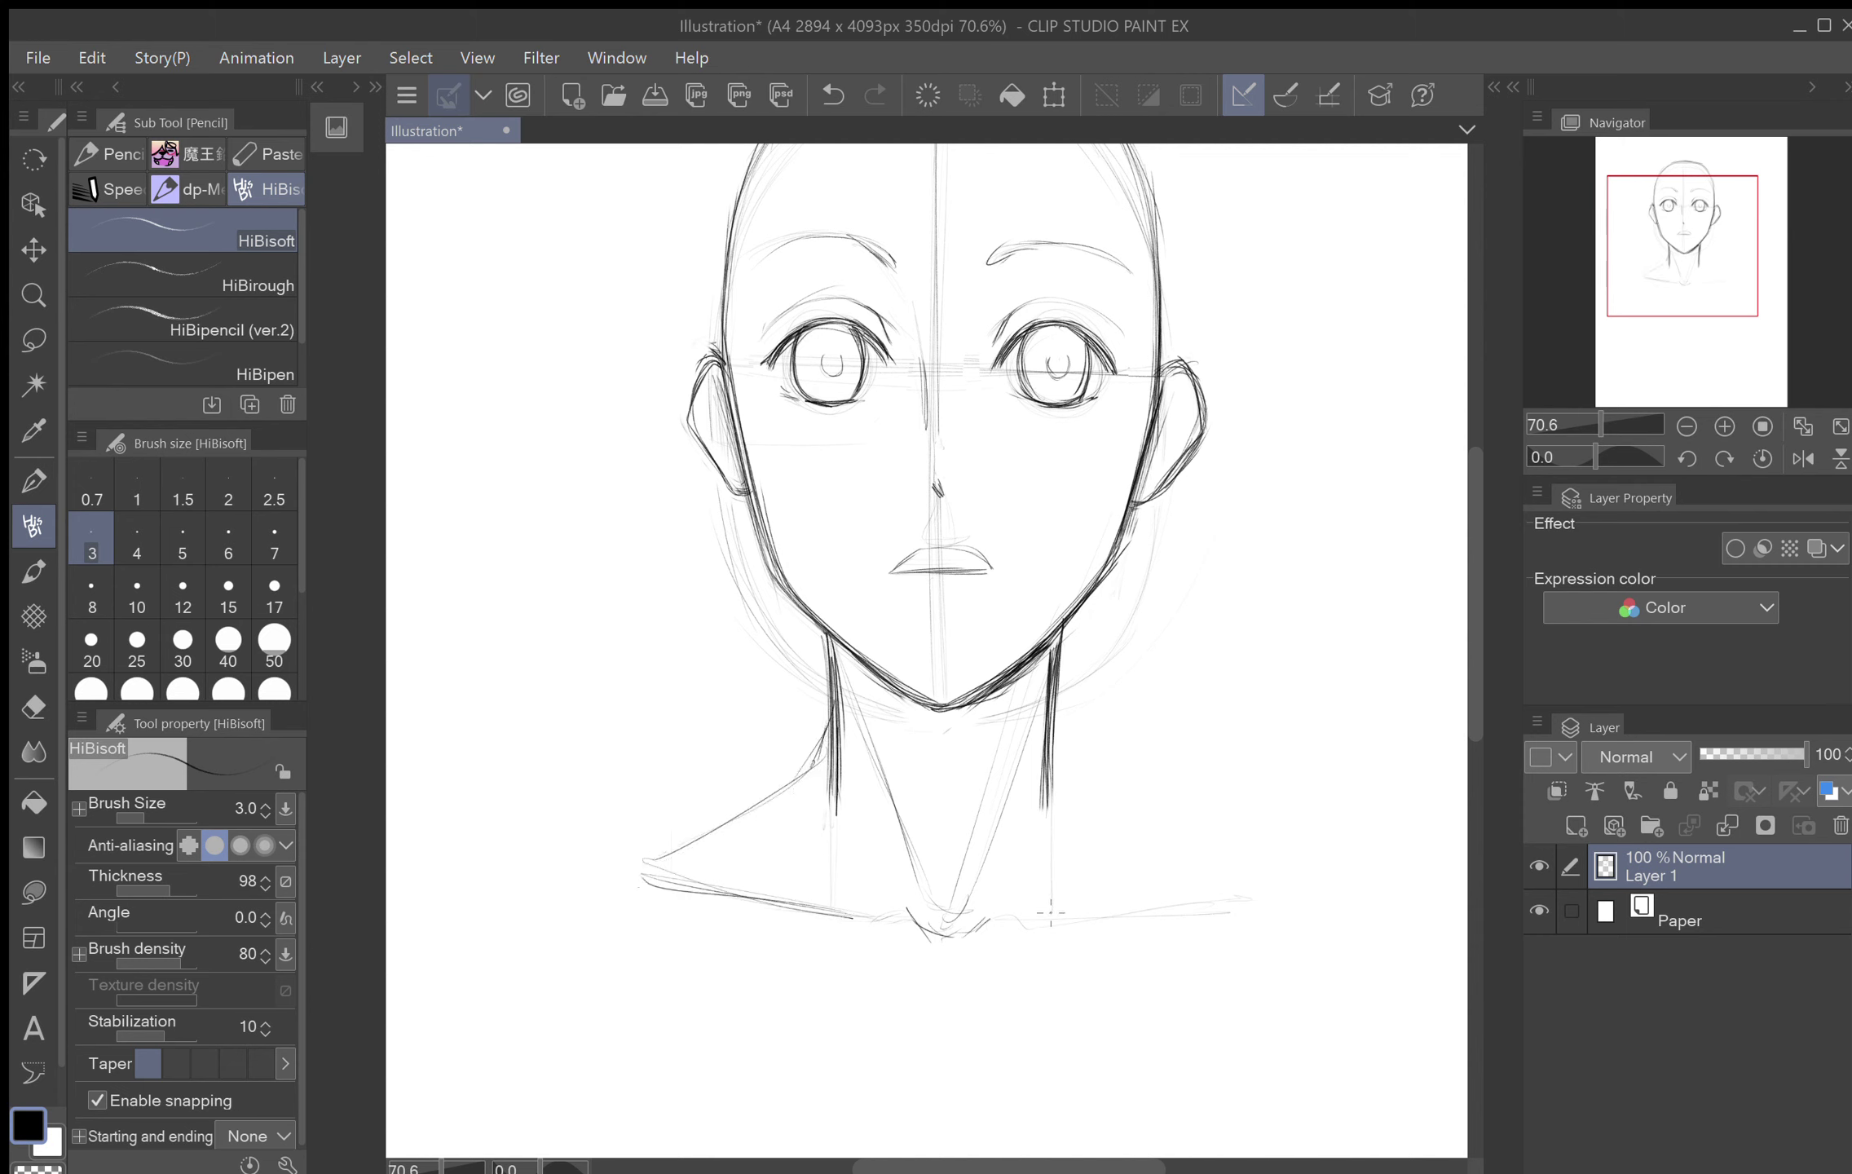
# Step: Sketch the matching shoulder slope on the viewer's right down to the collarbone's outer end and define the collarbones' inner ends
pyautogui.moveTo(1140, 839); pyautogui.dragTo(1174, 862)
pyautogui.moveTo(1055, 741); pyautogui.dragTo(1228, 897)
pyautogui.moveTo(1050, 784); pyautogui.dragTo(1055, 918)
pyautogui.moveTo(1057, 918)
pyautogui.mouseDown()
pyautogui.moveTo(1215, 903)
pyautogui.moveTo(1226, 886)
pyautogui.moveTo(1093, 776)
pyautogui.moveTo(1107, 804)
pyautogui.moveTo(1051, 729)
pyautogui.mouseUp()
pyautogui.moveTo(1052, 728)
pyautogui.mouseDown()
pyautogui.moveTo(1046, 767)
pyautogui.moveTo(1128, 819)
pyautogui.mouseUp()
pyautogui.moveTo(1054, 728); pyautogui.dragTo(1156, 860)
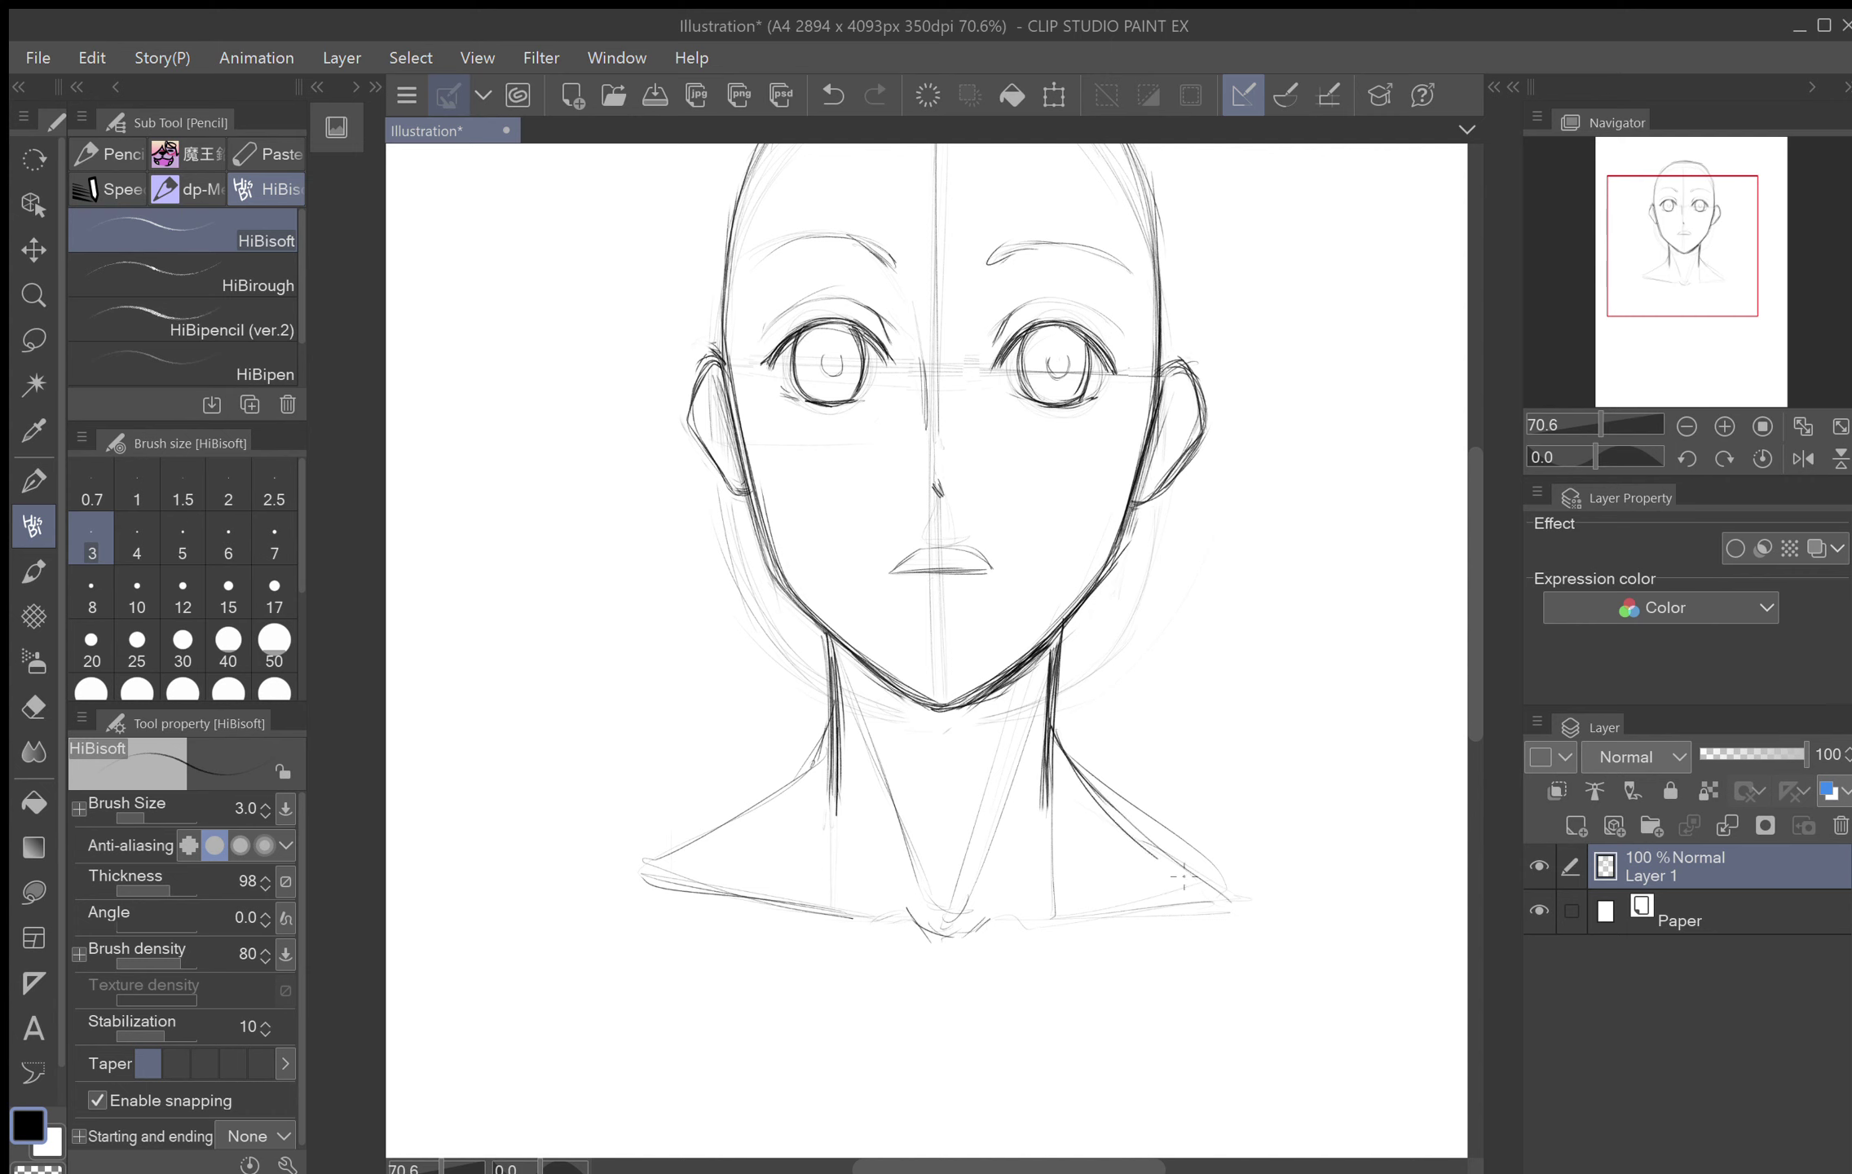
pyautogui.moveTo(1089, 786); pyautogui.dragTo(1209, 893)
pyautogui.moveTo(1156, 865); pyautogui.dragTo(1243, 912)
pyautogui.moveTo(1103, 826)
pyautogui.mouseDown()
pyautogui.moveTo(1155, 869)
pyautogui.moveTo(1144, 911)
pyautogui.mouseUp()
pyautogui.moveTo(921, 932)
pyautogui.mouseDown()
pyautogui.moveTo(863, 915)
pyautogui.moveTo(974, 934)
pyautogui.moveTo(1122, 914)
pyautogui.mouseUp()
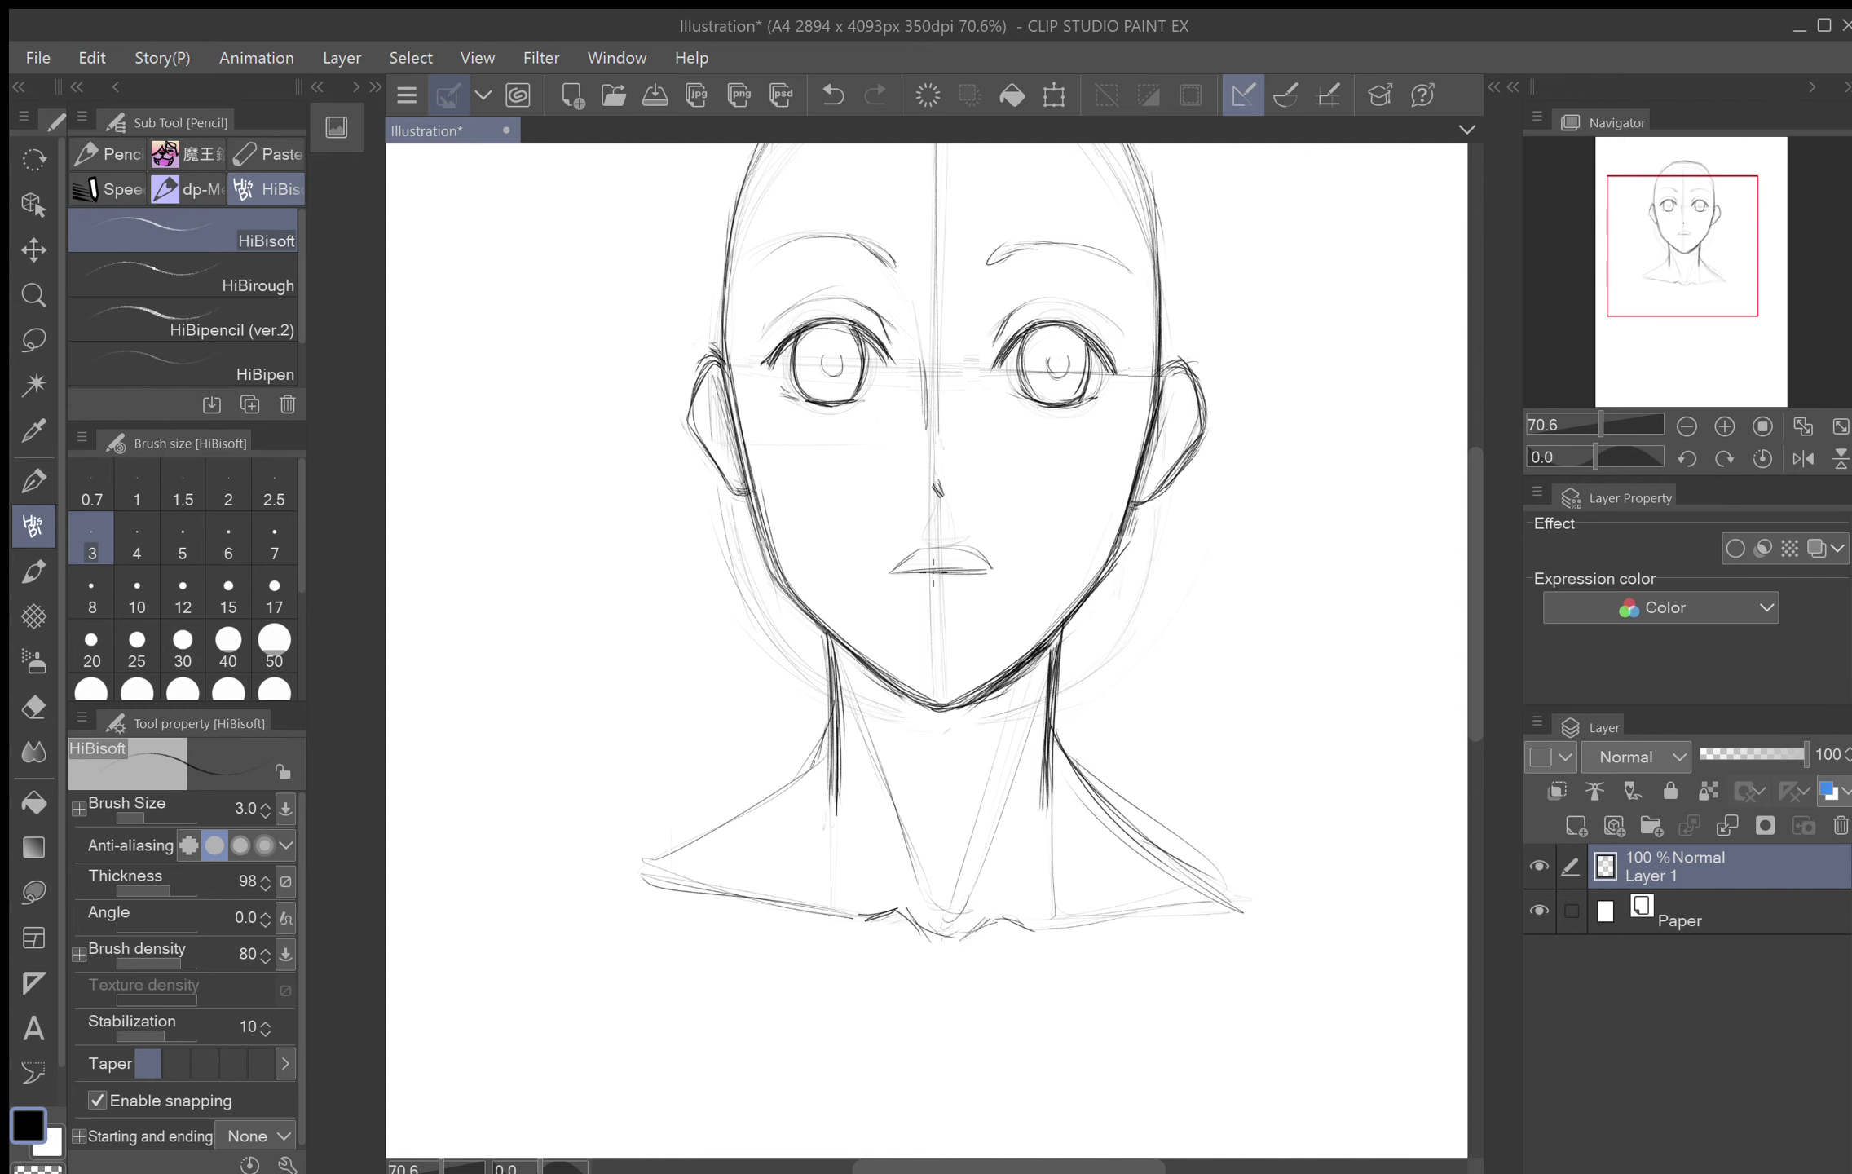
# Step: Darken the shoulder slope on the viewer's left, extend the collarbone on the viewer's right and touch up the neck's base
pyautogui.moveTo(933, 571); pyautogui.dragTo(948, 652)
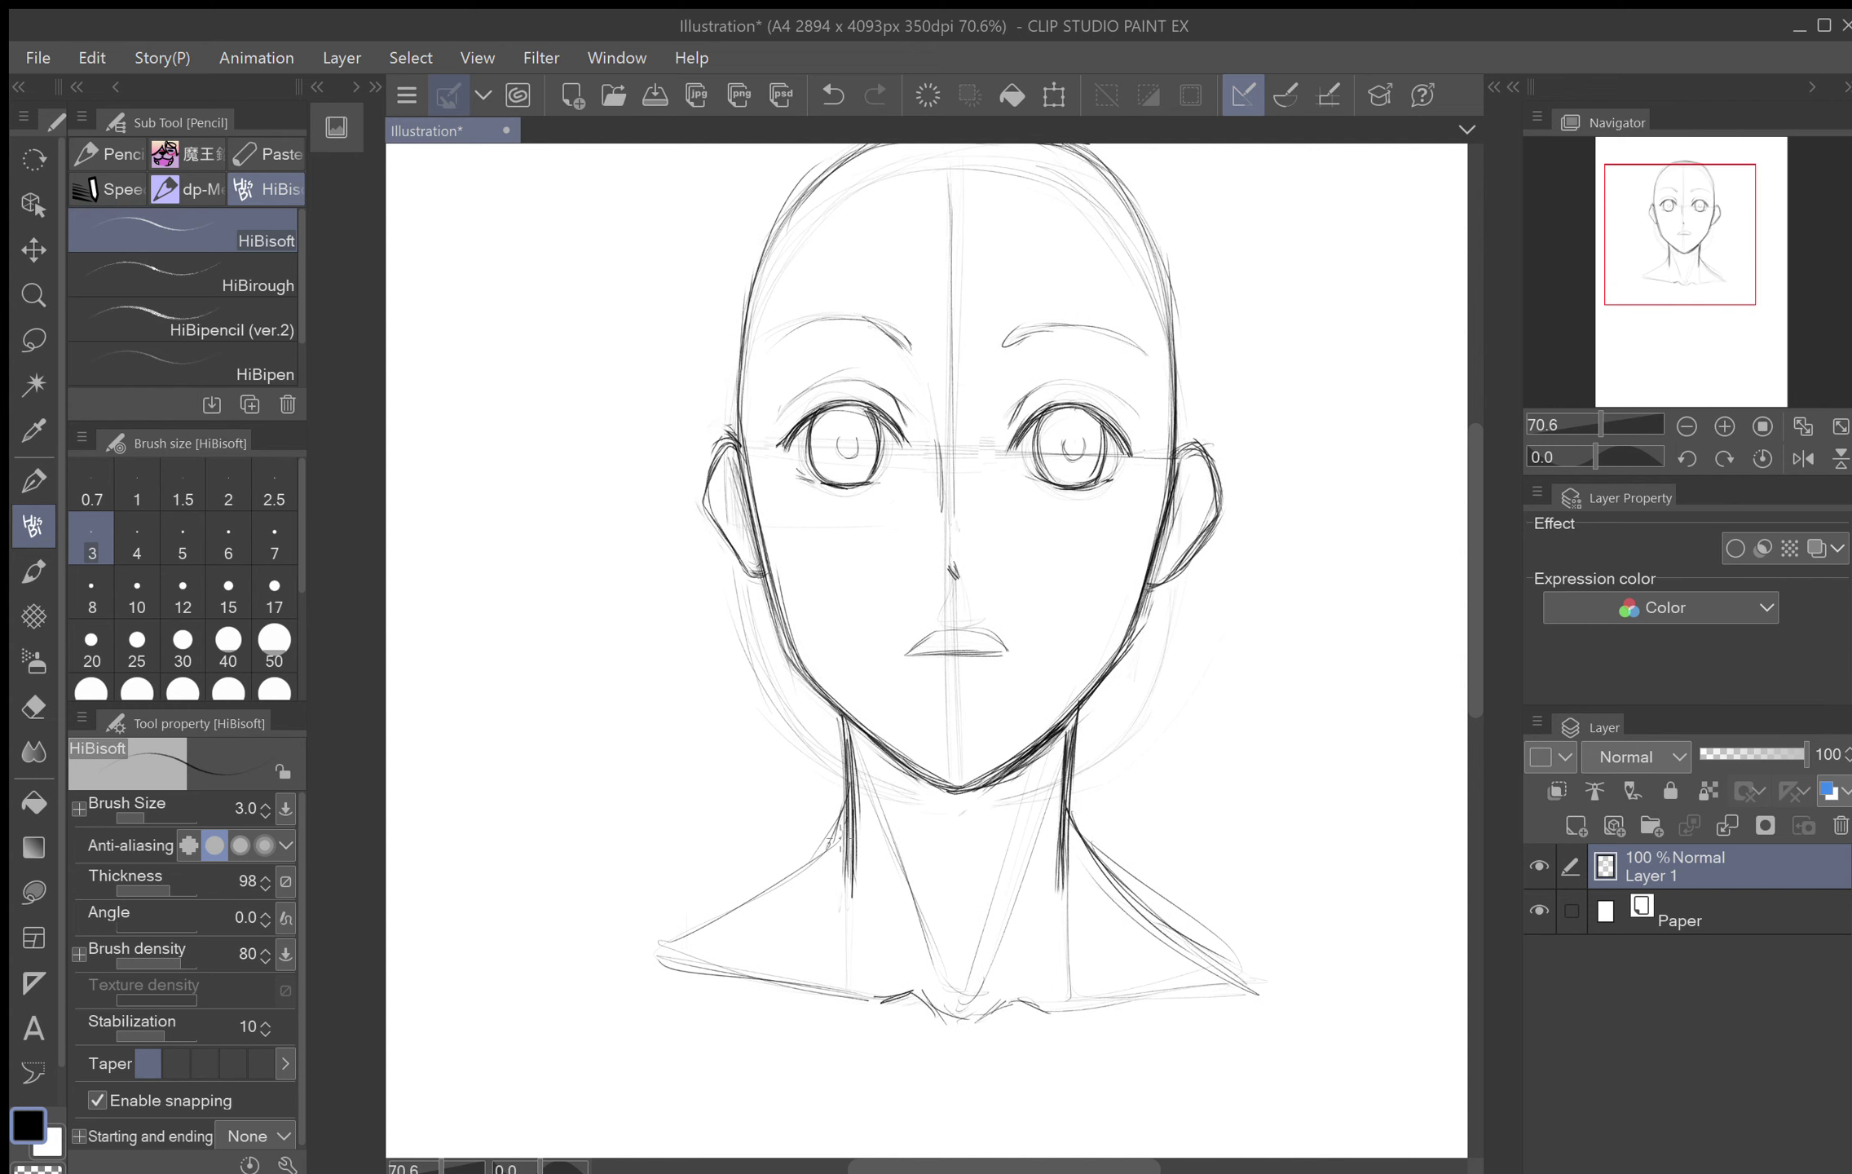
pyautogui.moveTo(840, 839)
pyautogui.mouseDown()
pyautogui.moveTo(656, 952)
pyautogui.moveTo(846, 836)
pyautogui.moveTo(831, 834)
pyautogui.mouseUp()
pyautogui.moveTo(810, 864); pyautogui.dragTo(831, 830)
pyautogui.moveTo(894, 998)
pyautogui.mouseDown()
pyautogui.moveTo(959, 1026)
pyautogui.moveTo(1019, 991)
pyautogui.moveTo(1275, 970)
pyautogui.mouseUp()
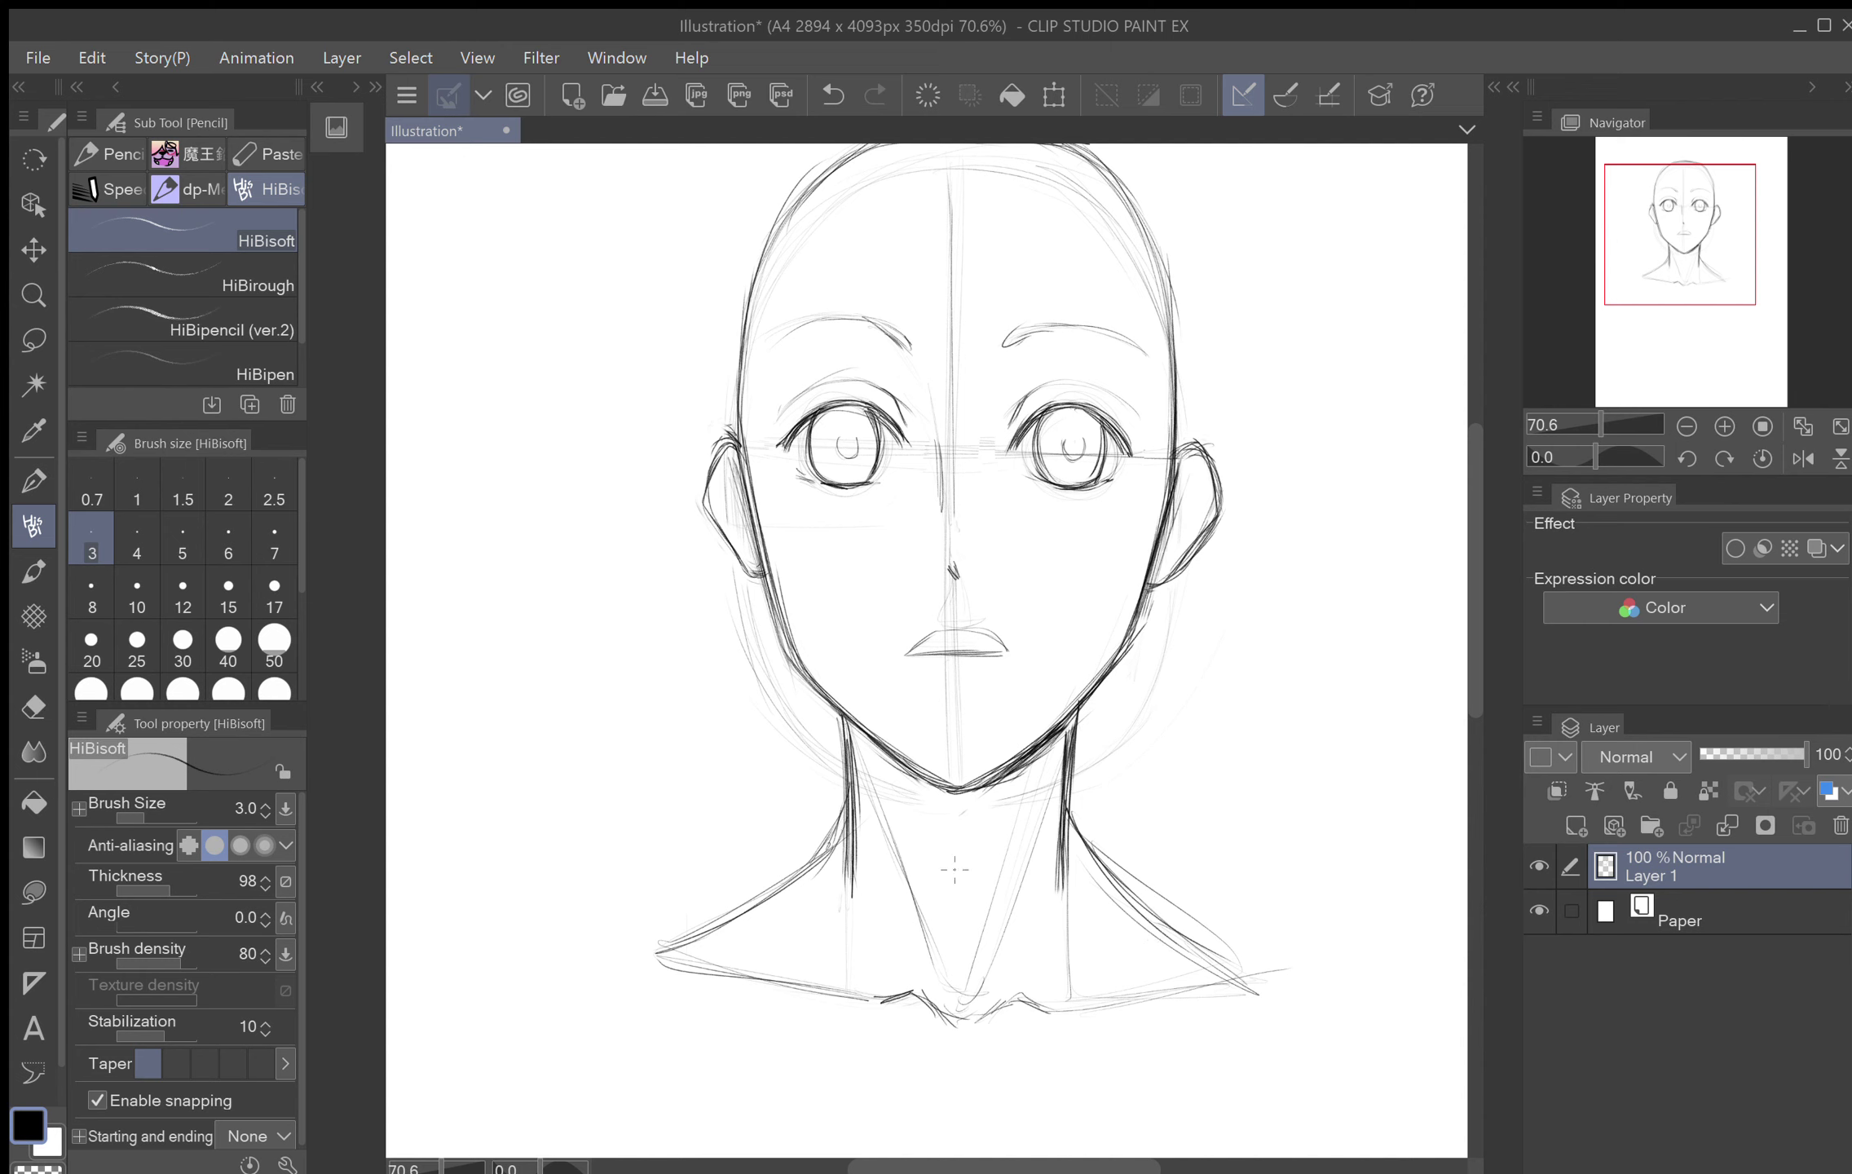
pyautogui.moveTo(847, 849)
pyautogui.mouseDown()
pyautogui.moveTo(825, 898)
pyautogui.moveTo(840, 873)
pyautogui.mouseUp()
pyautogui.moveTo(1064, 867); pyautogui.dragTo(1071, 888)
# Step: Draw a short lower-lip line under the mouth and reset the canvas rotation to 0
pyautogui.moveTo(926, 571); pyautogui.dragTo(942, 713)
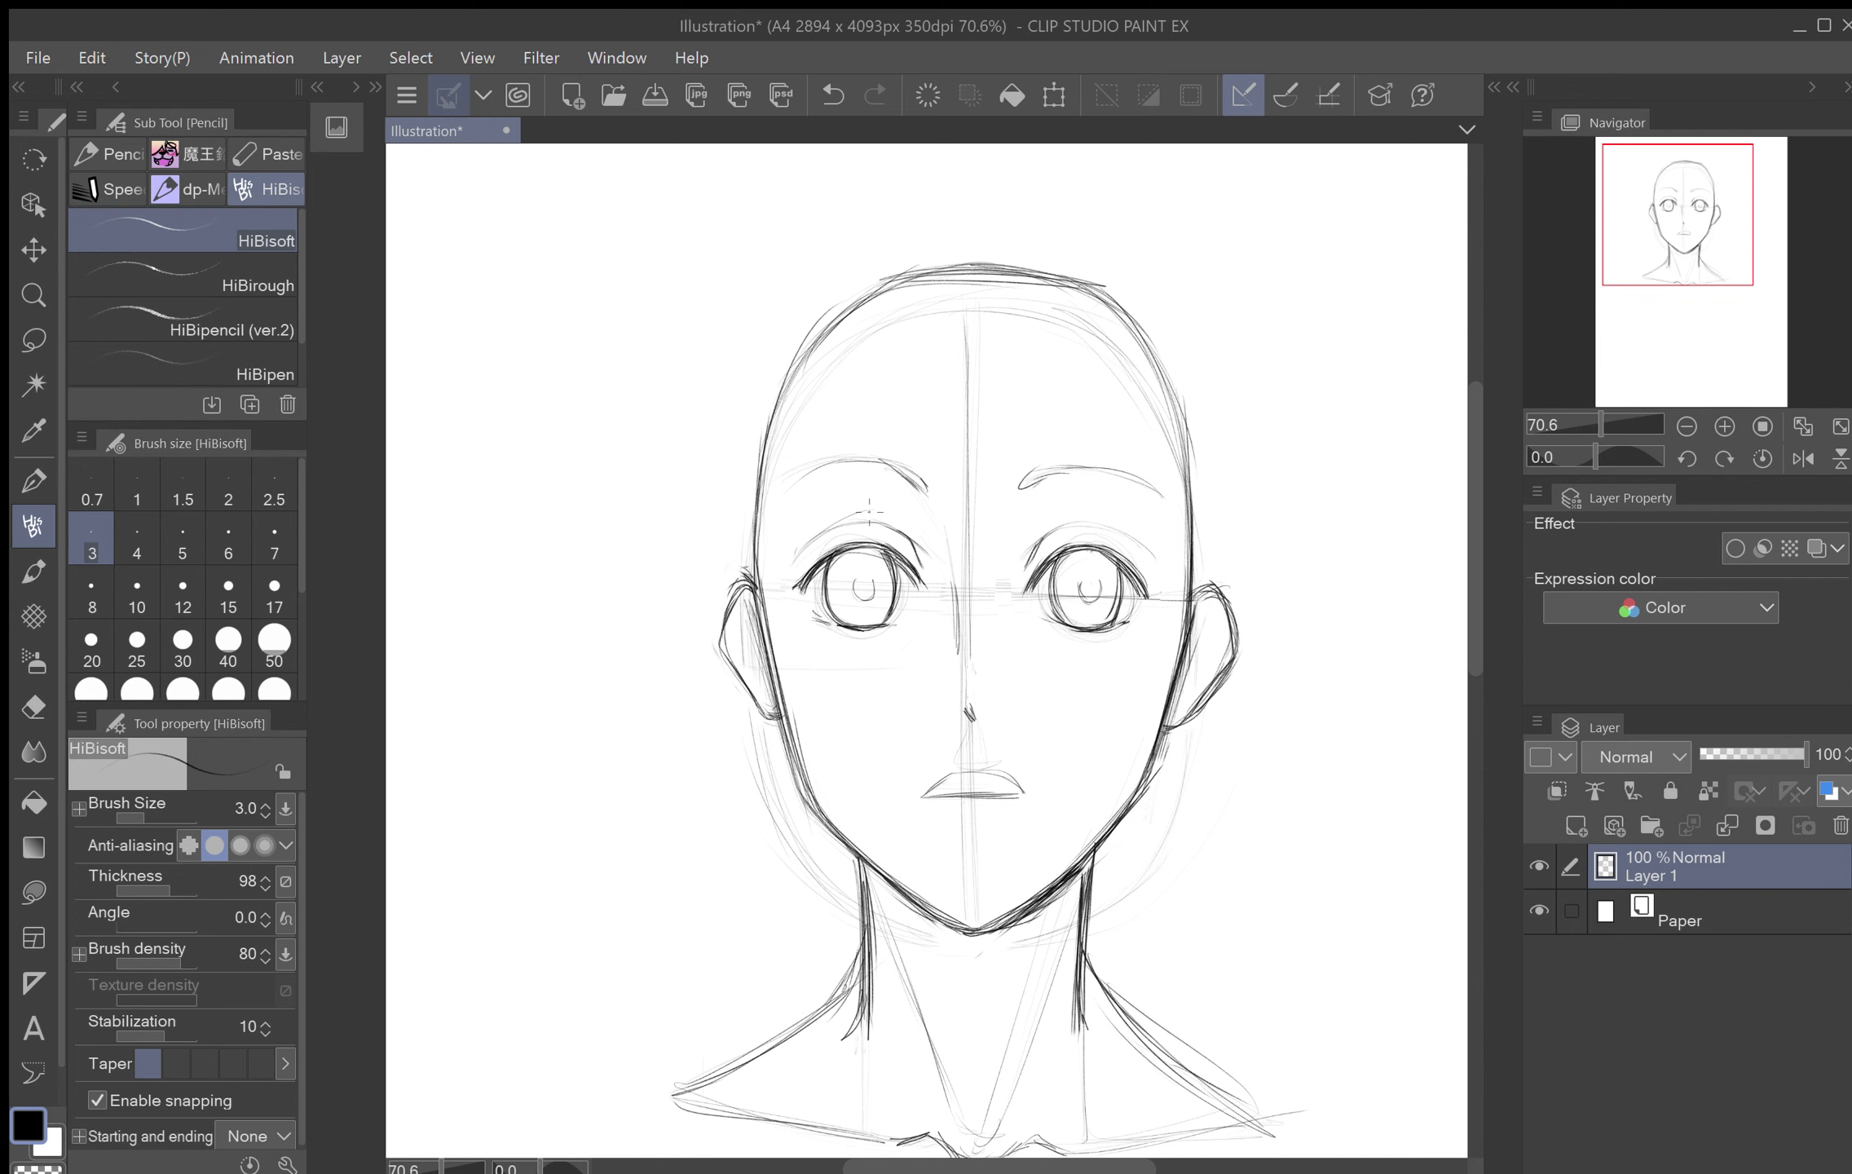
pyautogui.moveTo(870, 512); pyautogui.dragTo(1052, 915)
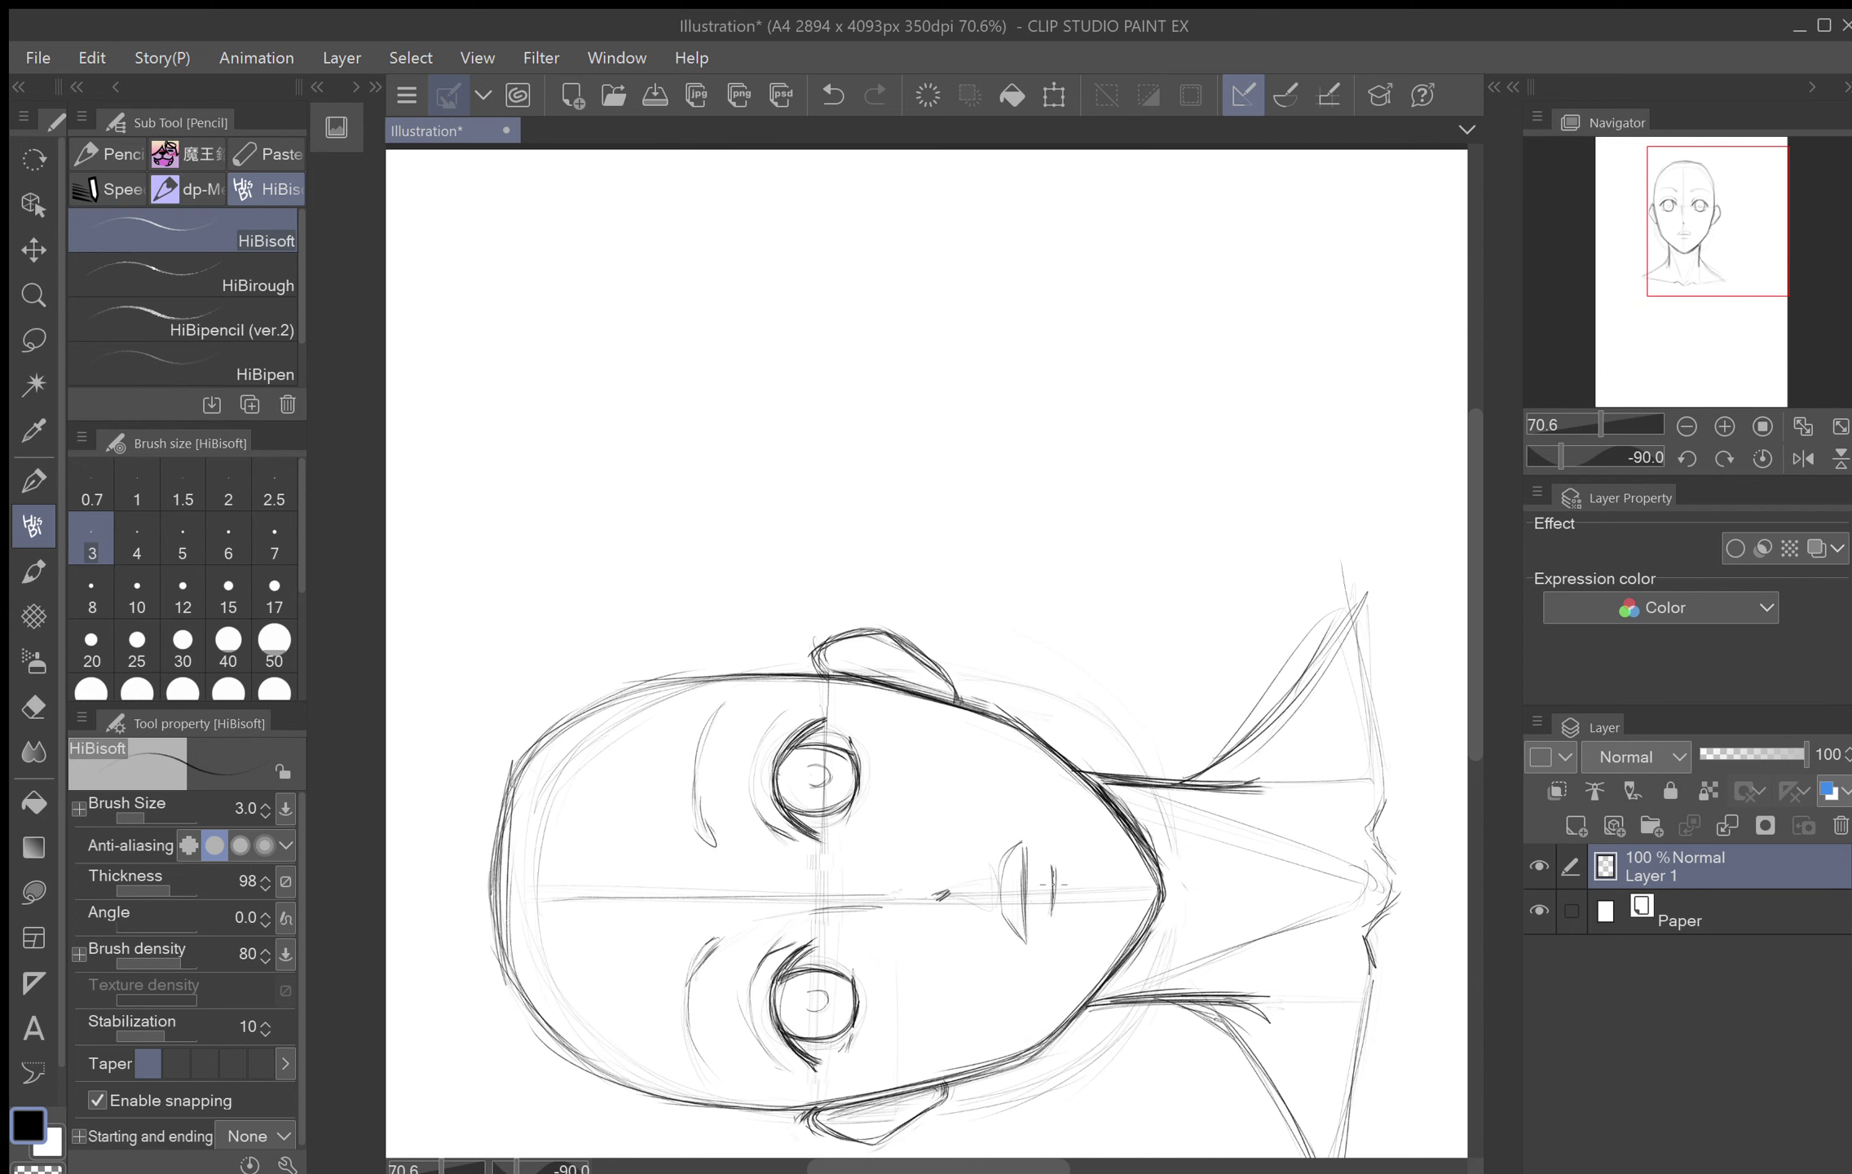
pyautogui.click(1762, 458)
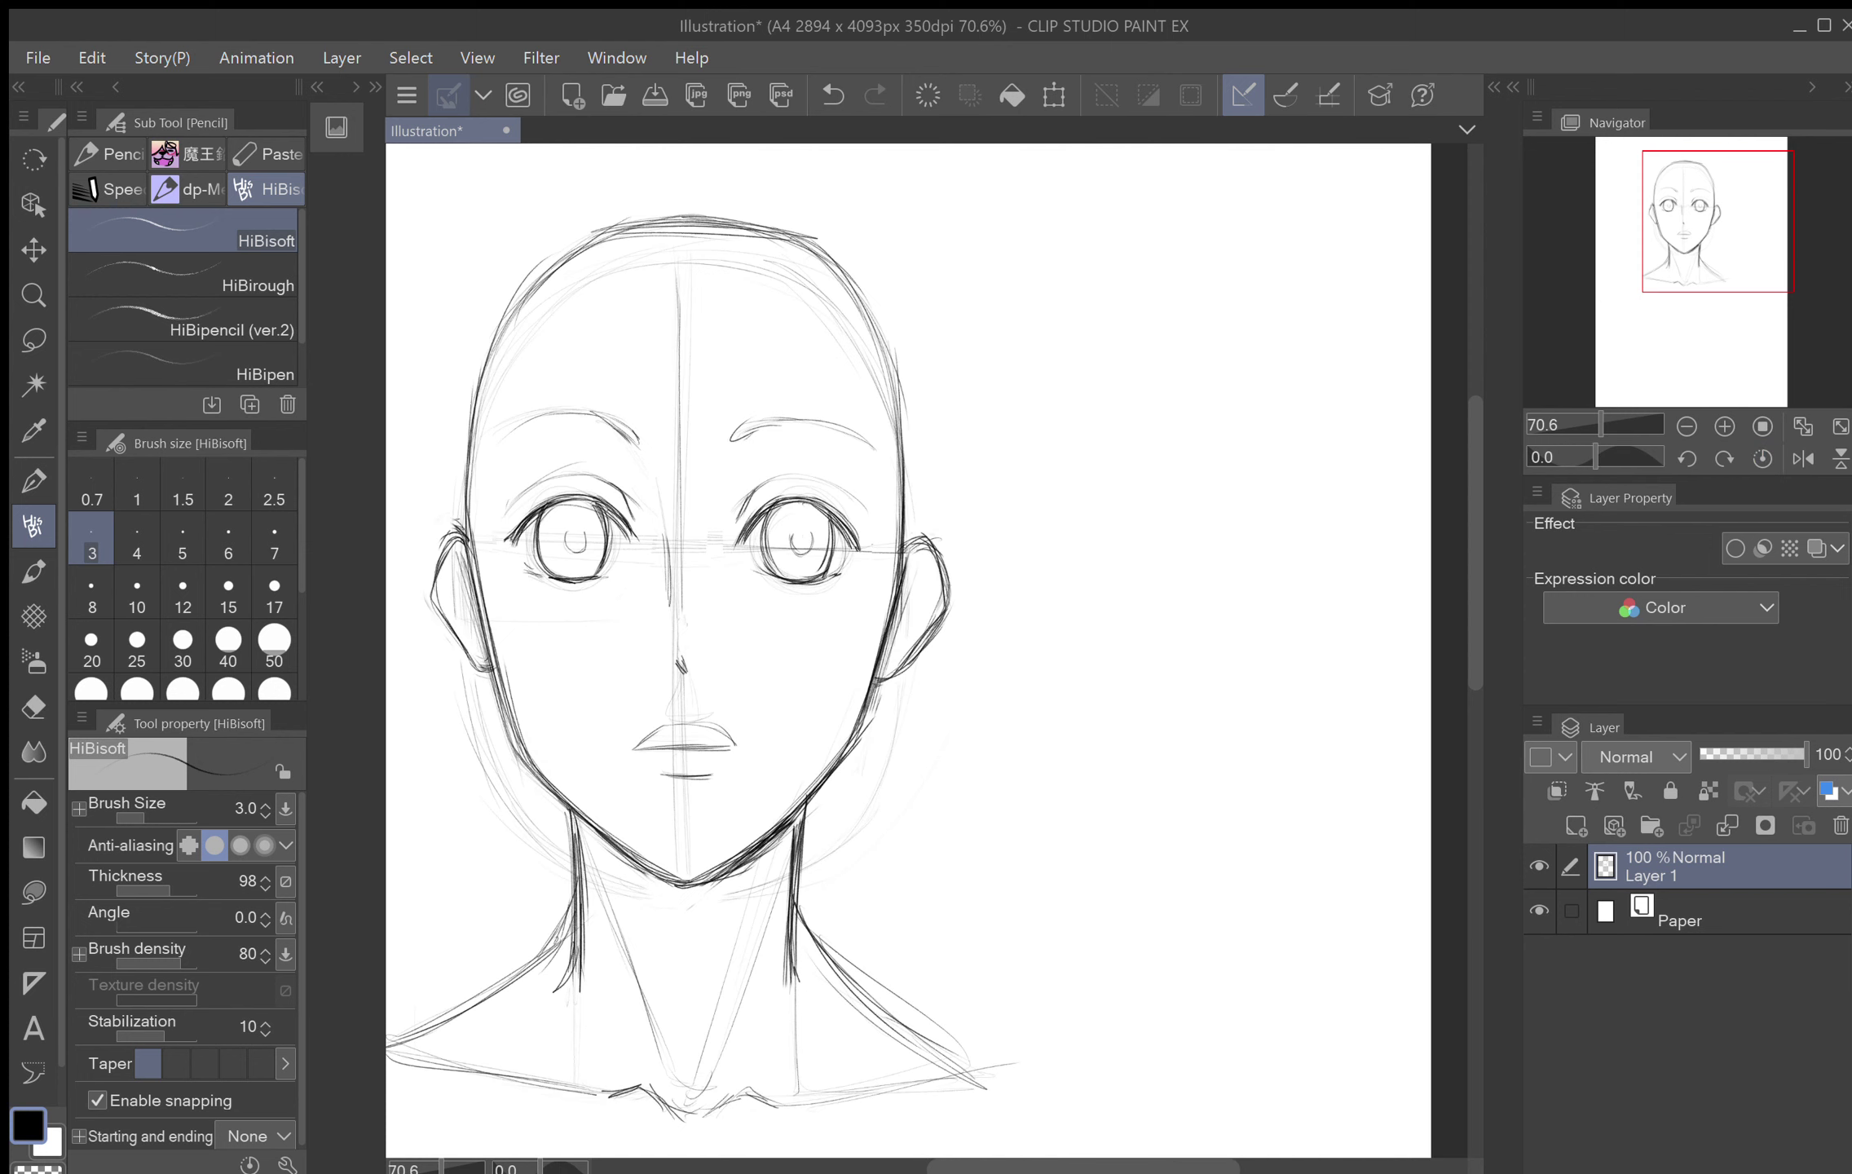
pyautogui.moveTo(926, 650); pyautogui.dragTo(1002, 723)
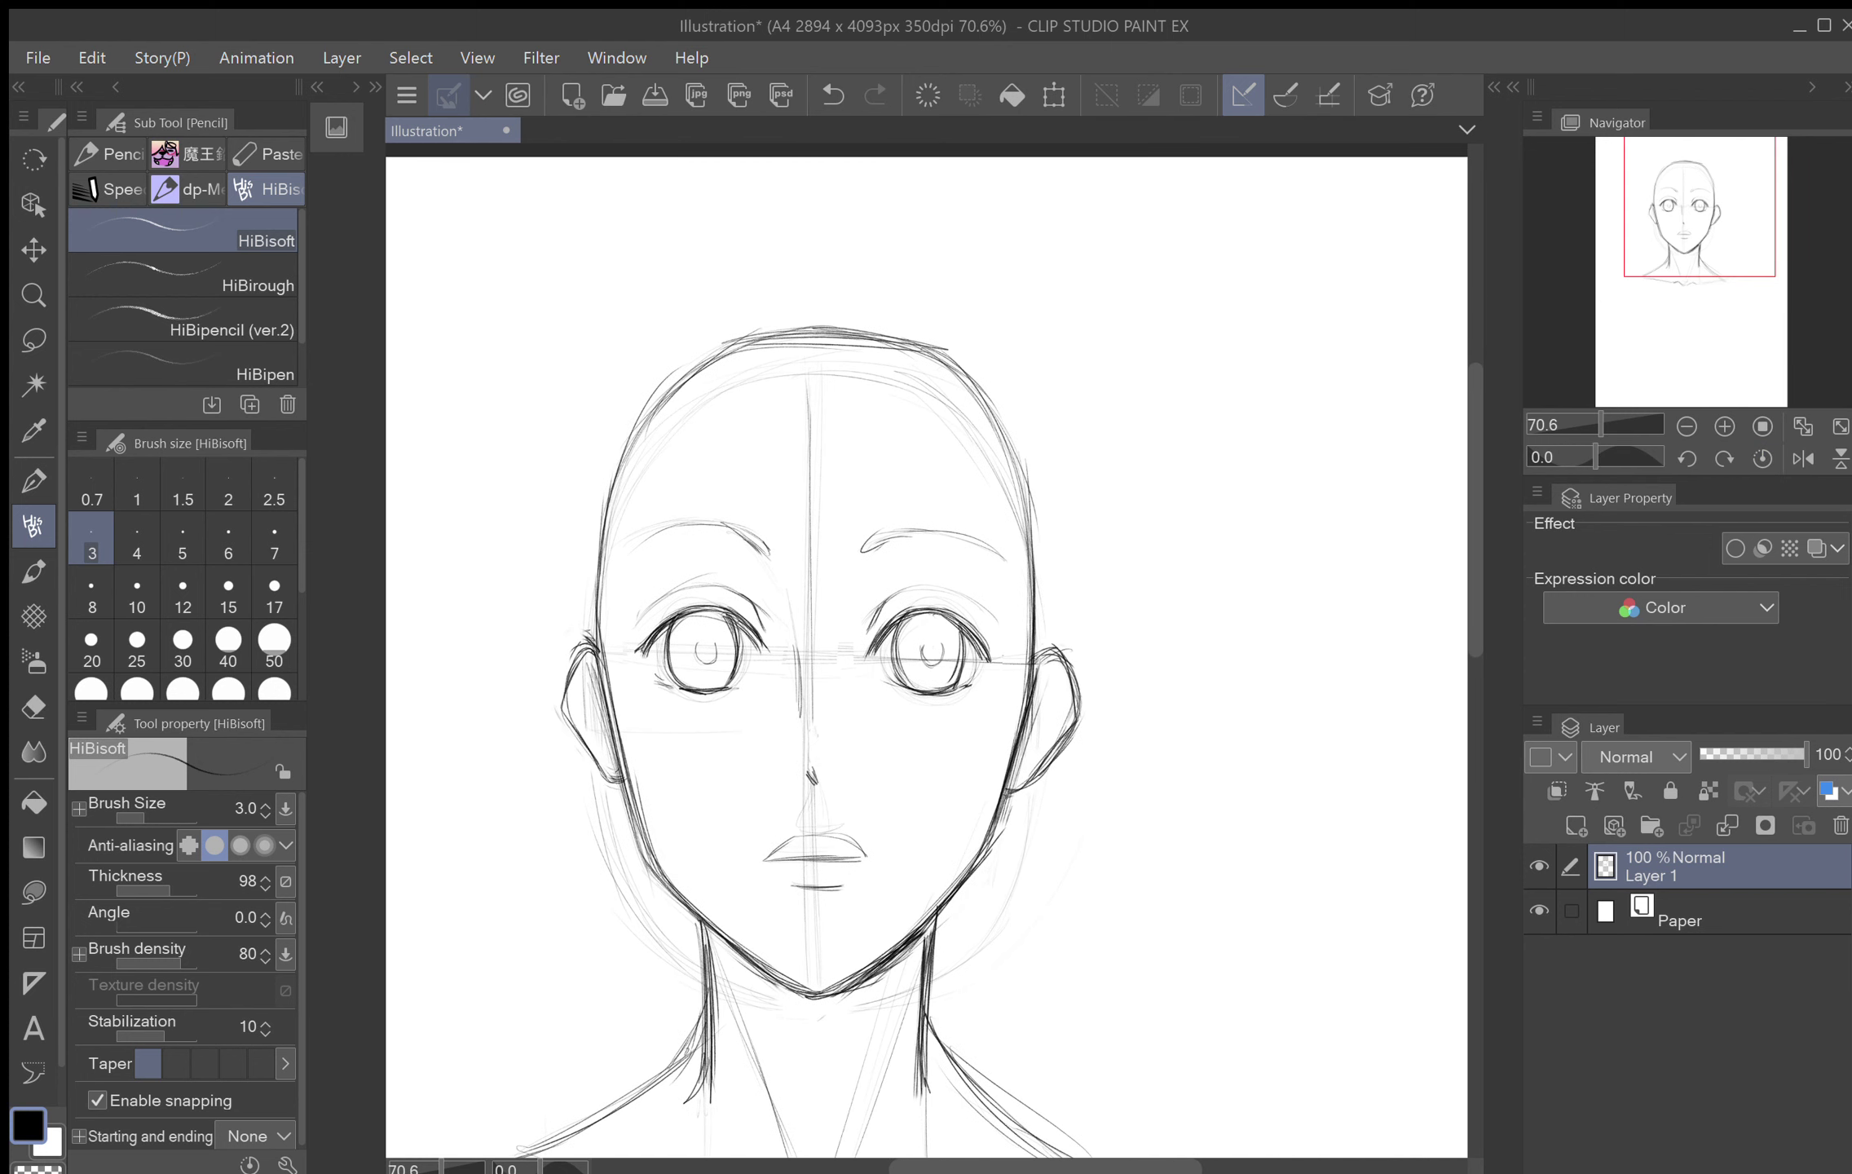
# Step: Flip the canvas view horizontally to check the face's symmetry and restore the normal view
pyautogui.click(1802, 458)
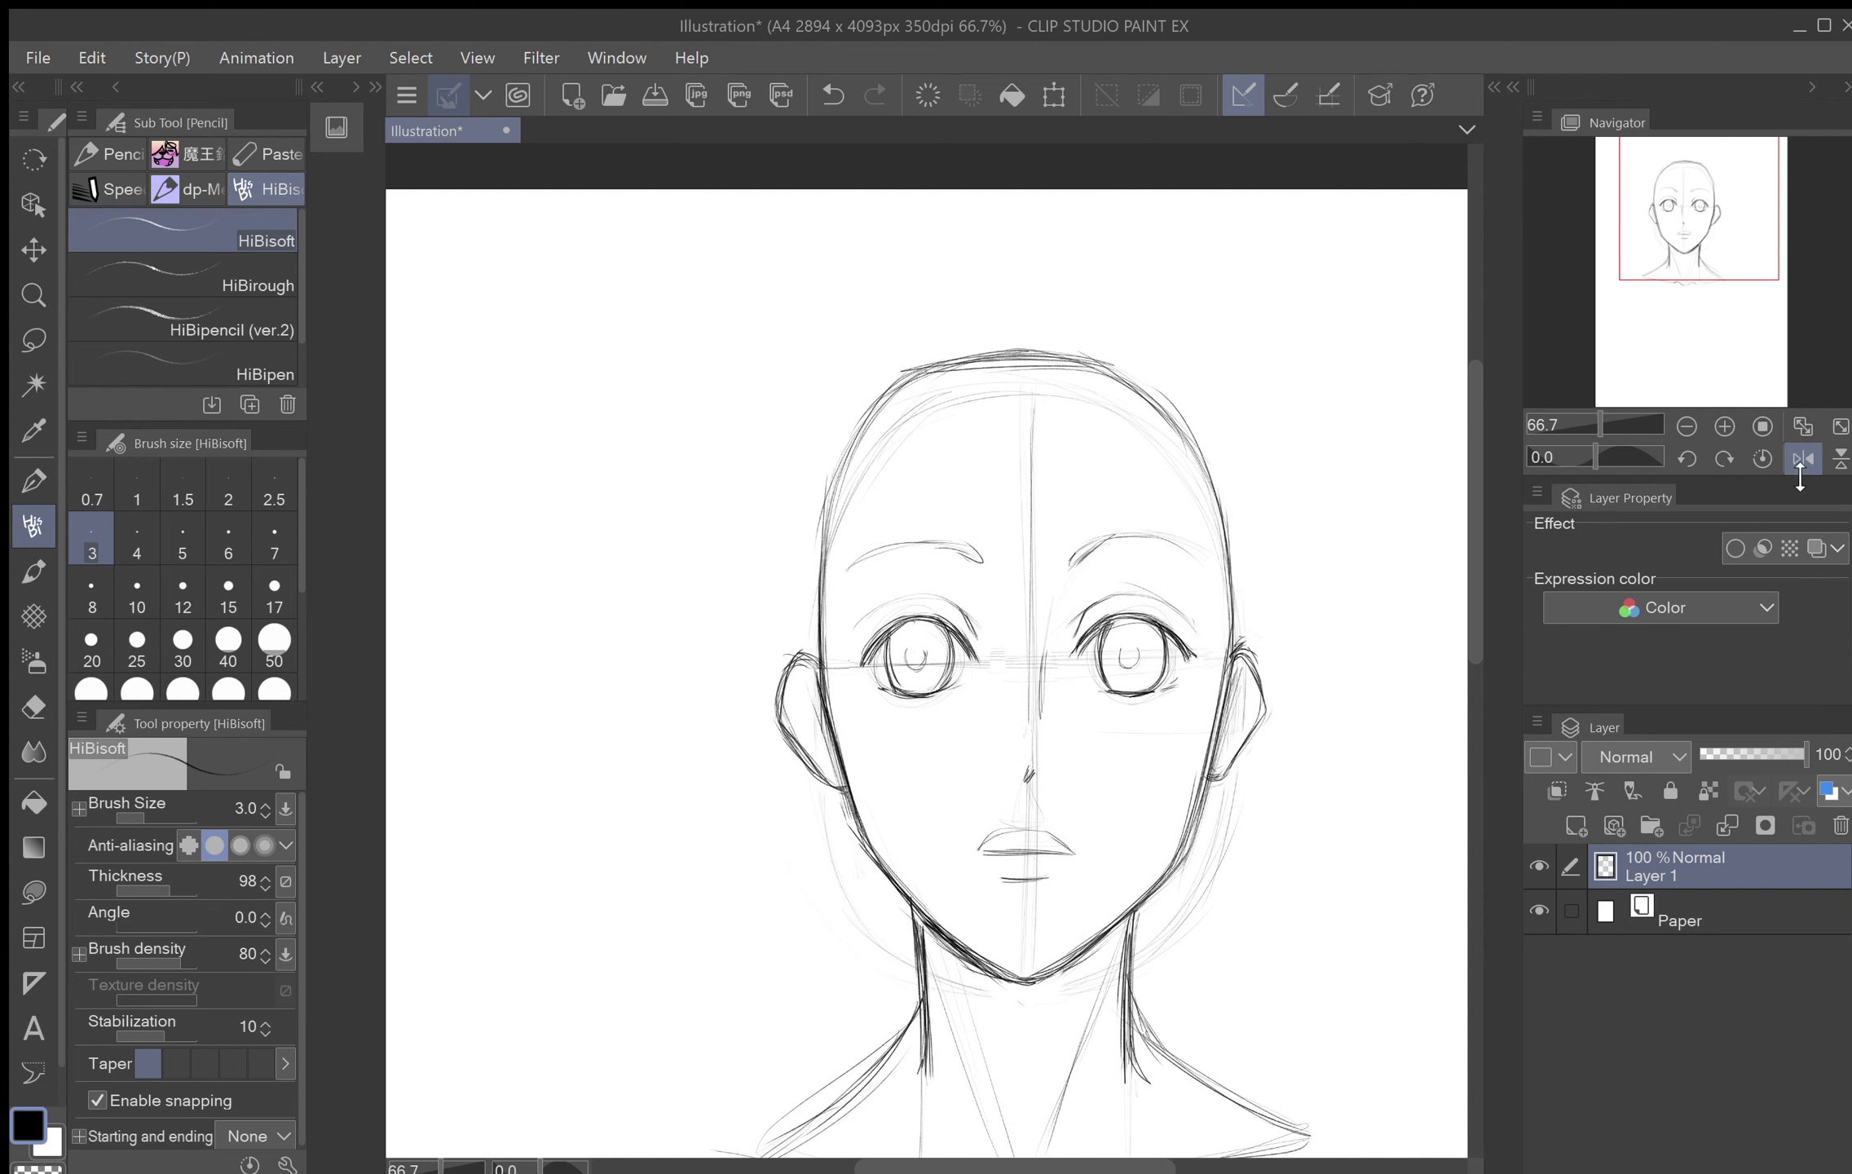
pyautogui.click(1803, 459)
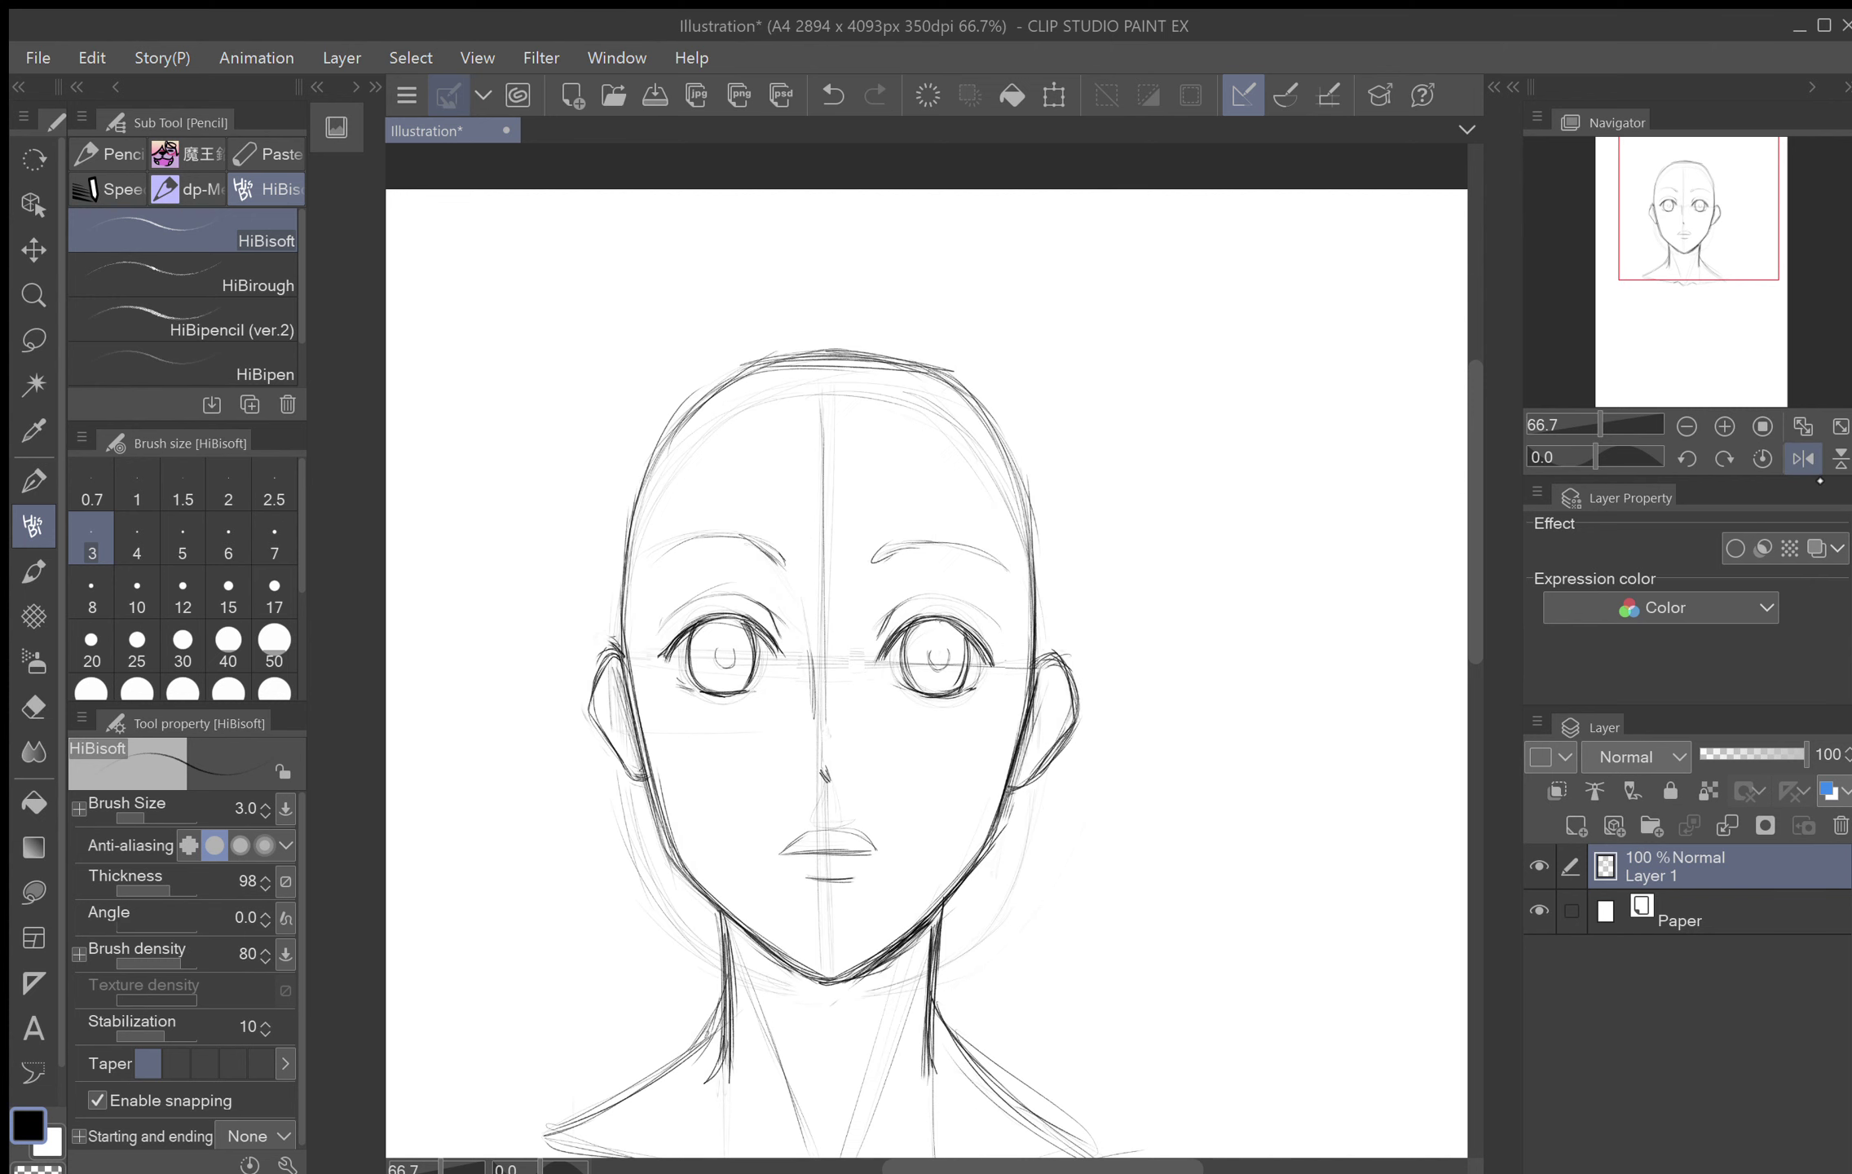
pyautogui.moveTo(857, 658); pyautogui.dragTo(944, 673)
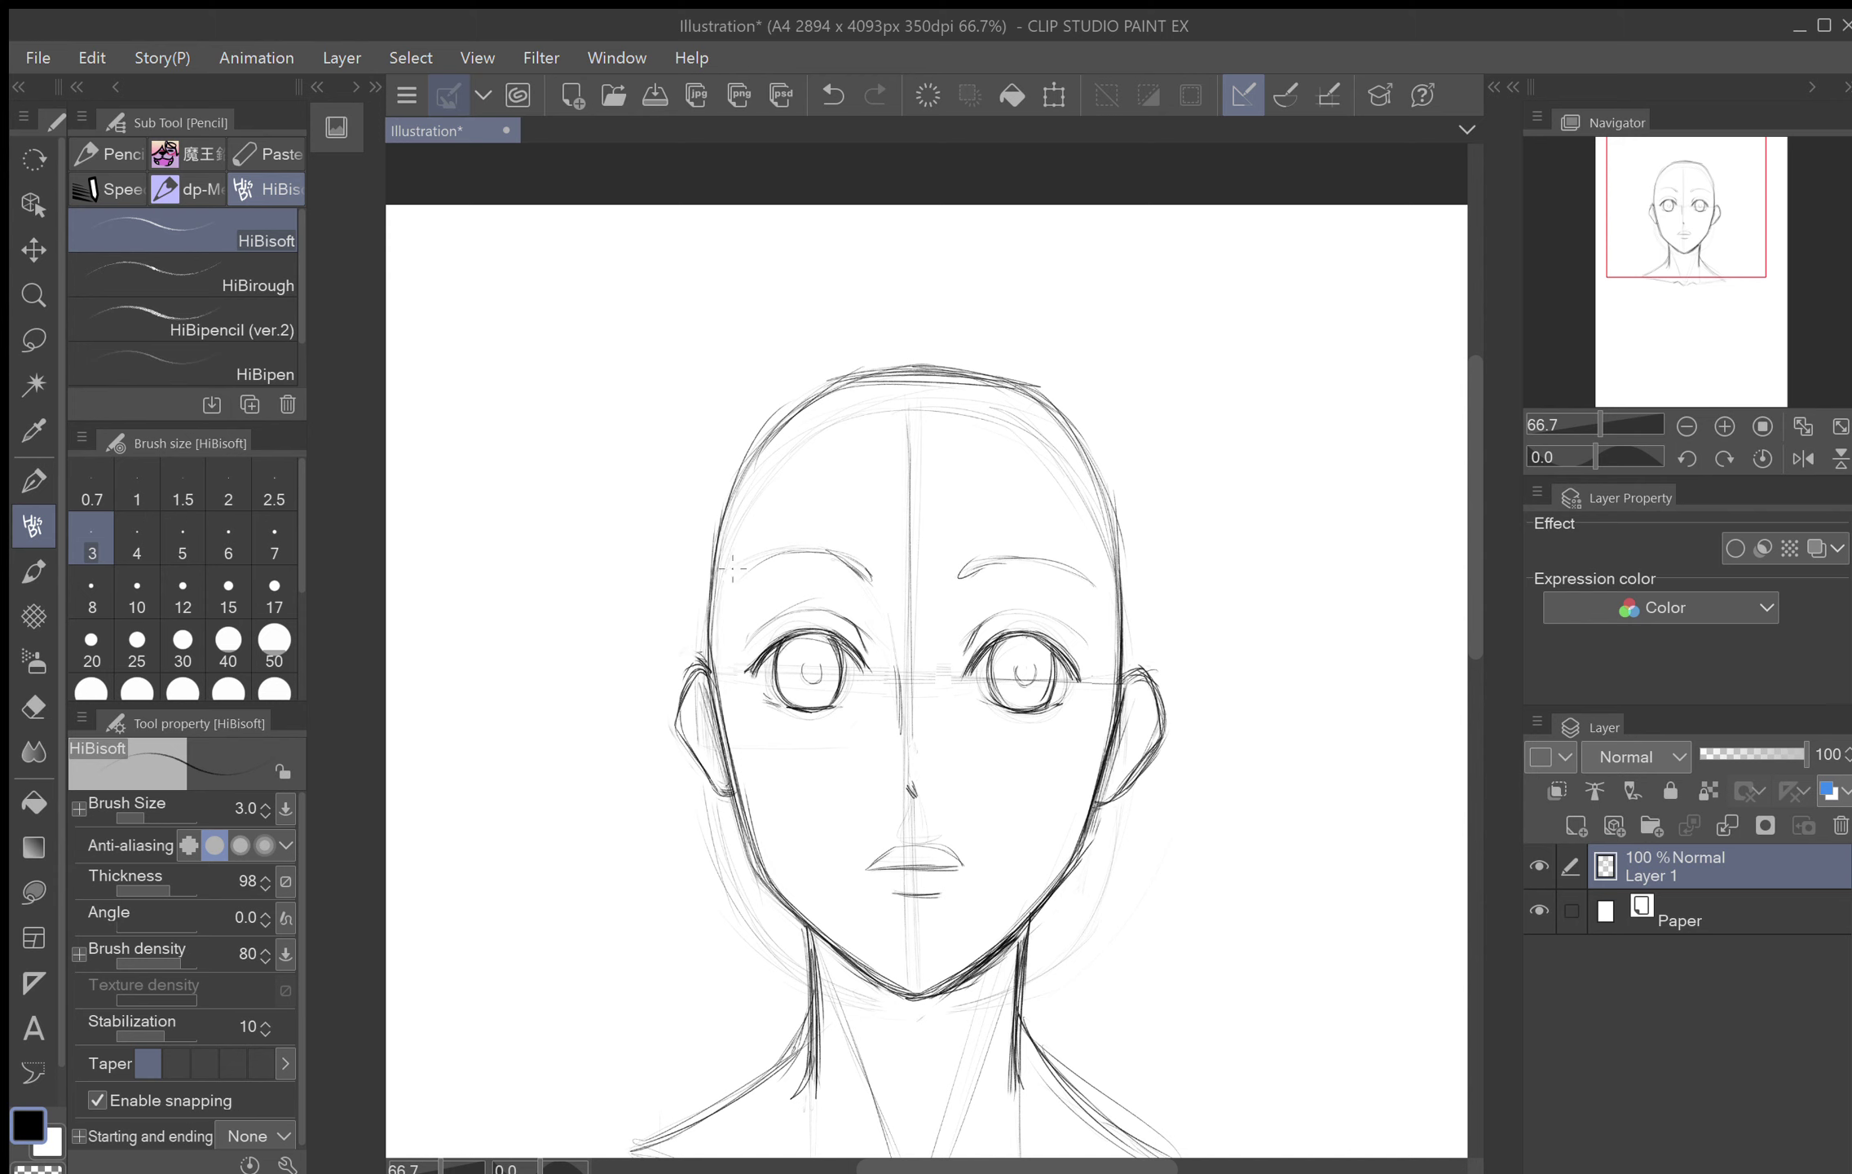
# Step: Sketch a light hairline arc across the upper forehead and mark the hair's origin with a small X near the crown
pyautogui.moveTo(761, 517); pyautogui.dragTo(813, 467)
pyautogui.moveTo(1085, 536); pyautogui.dragTo(1119, 678)
pyautogui.moveTo(935, 432)
pyautogui.mouseDown()
pyautogui.moveTo(789, 467)
pyautogui.moveTo(723, 621)
pyautogui.moveTo(710, 594)
pyautogui.moveTo(748, 497)
pyautogui.moveTo(748, 525)
pyautogui.moveTo(872, 439)
pyautogui.moveTo(917, 437)
pyautogui.mouseUp()
pyautogui.scroll(-3, 926, 681)
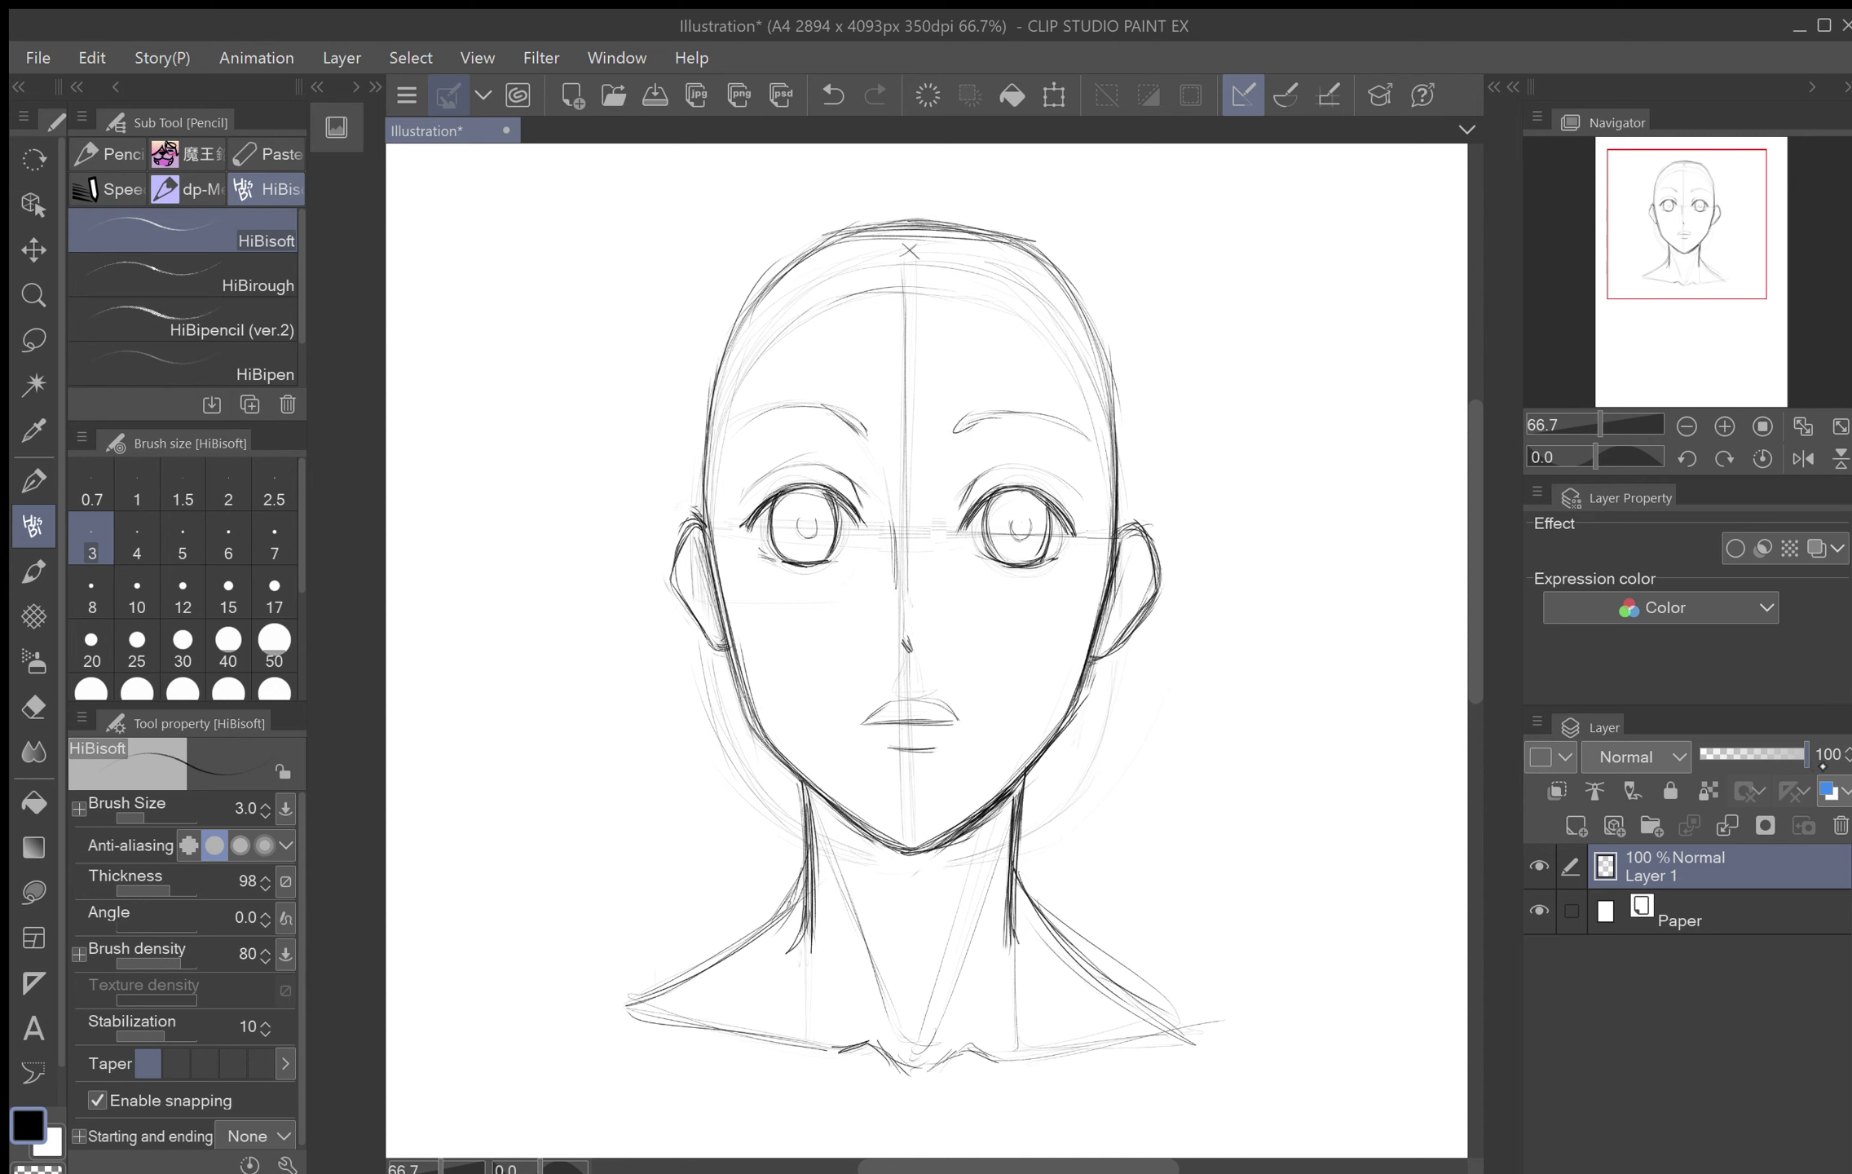
# Step: Set the sketch layer to 50 percent opacity as a blue-coloured draft layer and add a new raster layer above it
pyautogui.moveTo(1823, 769)
pyautogui.mouseDown()
pyautogui.moveTo(1760, 772)
pyautogui.moveTo(1752, 755)
pyautogui.mouseUp()
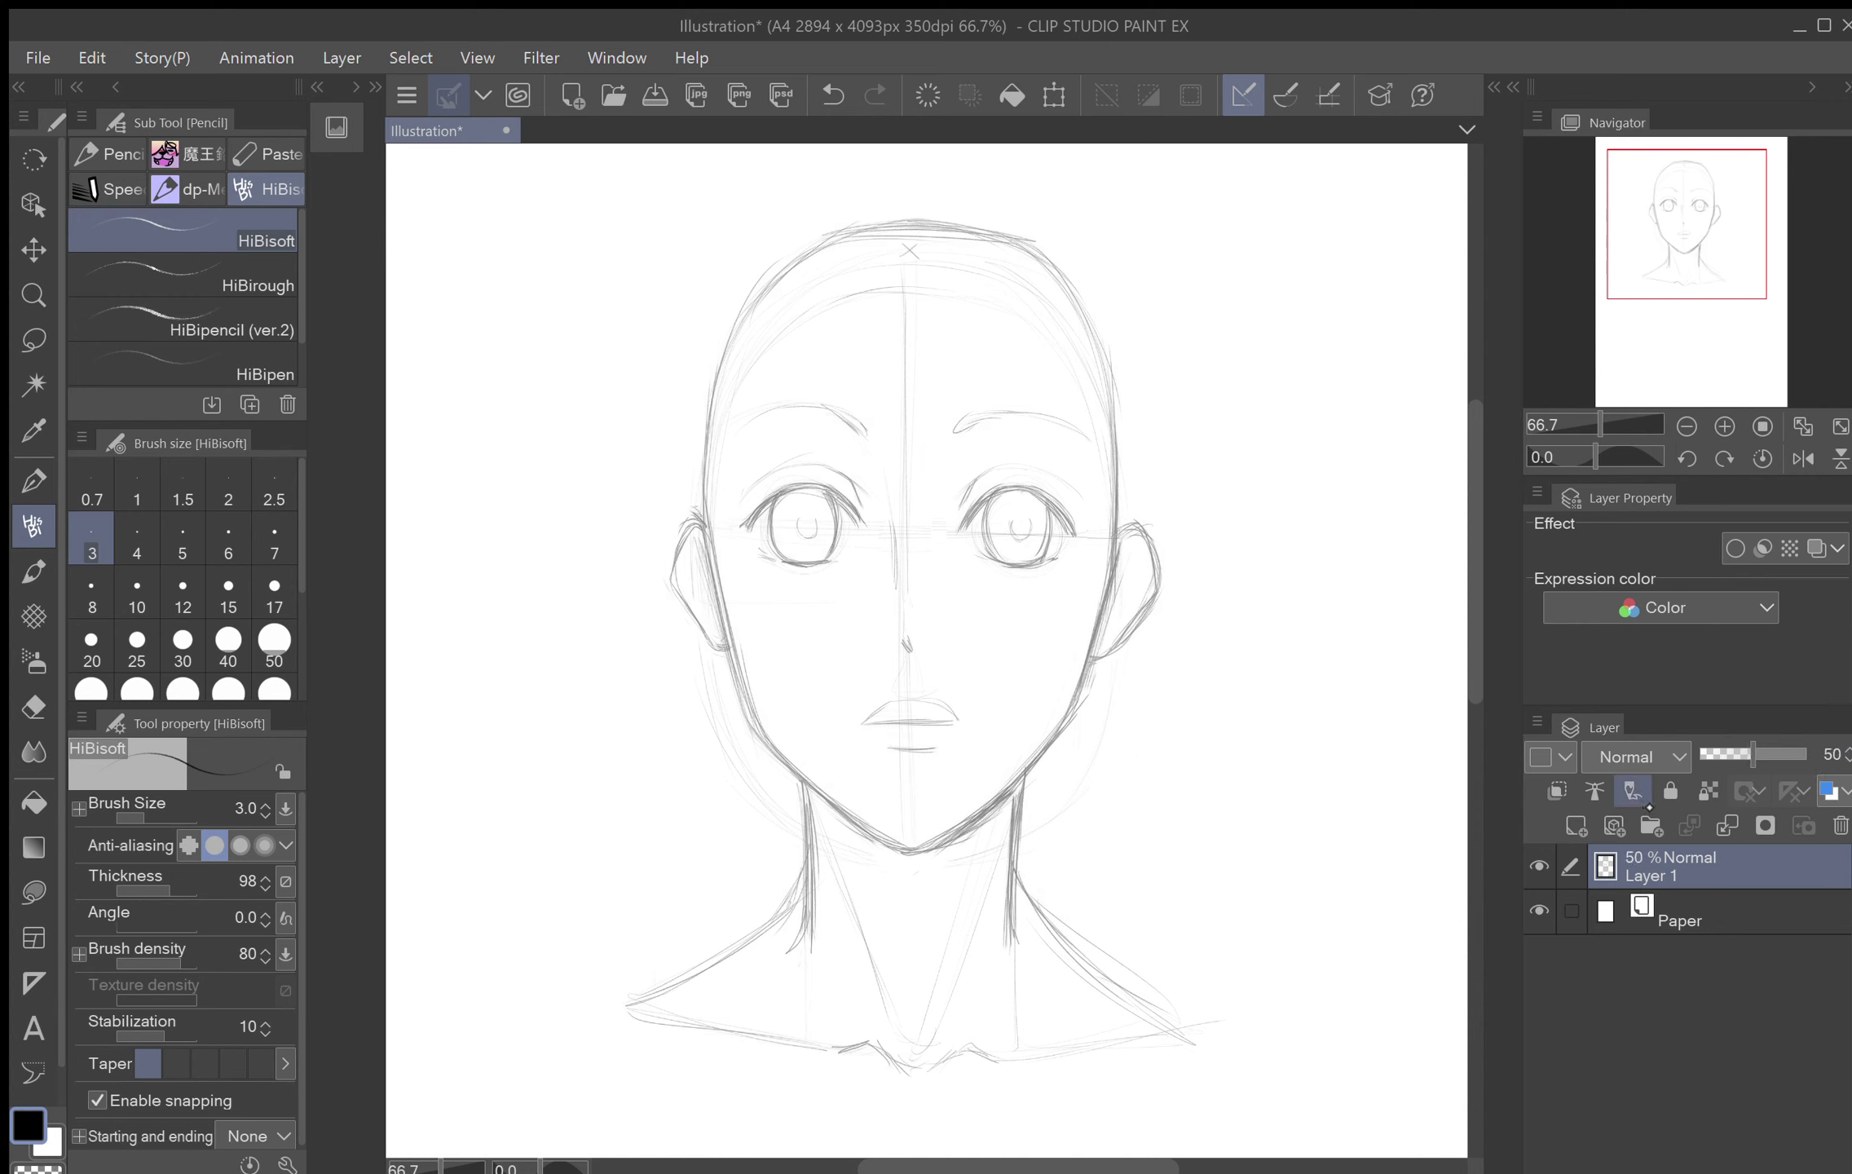
pyautogui.click(1633, 793)
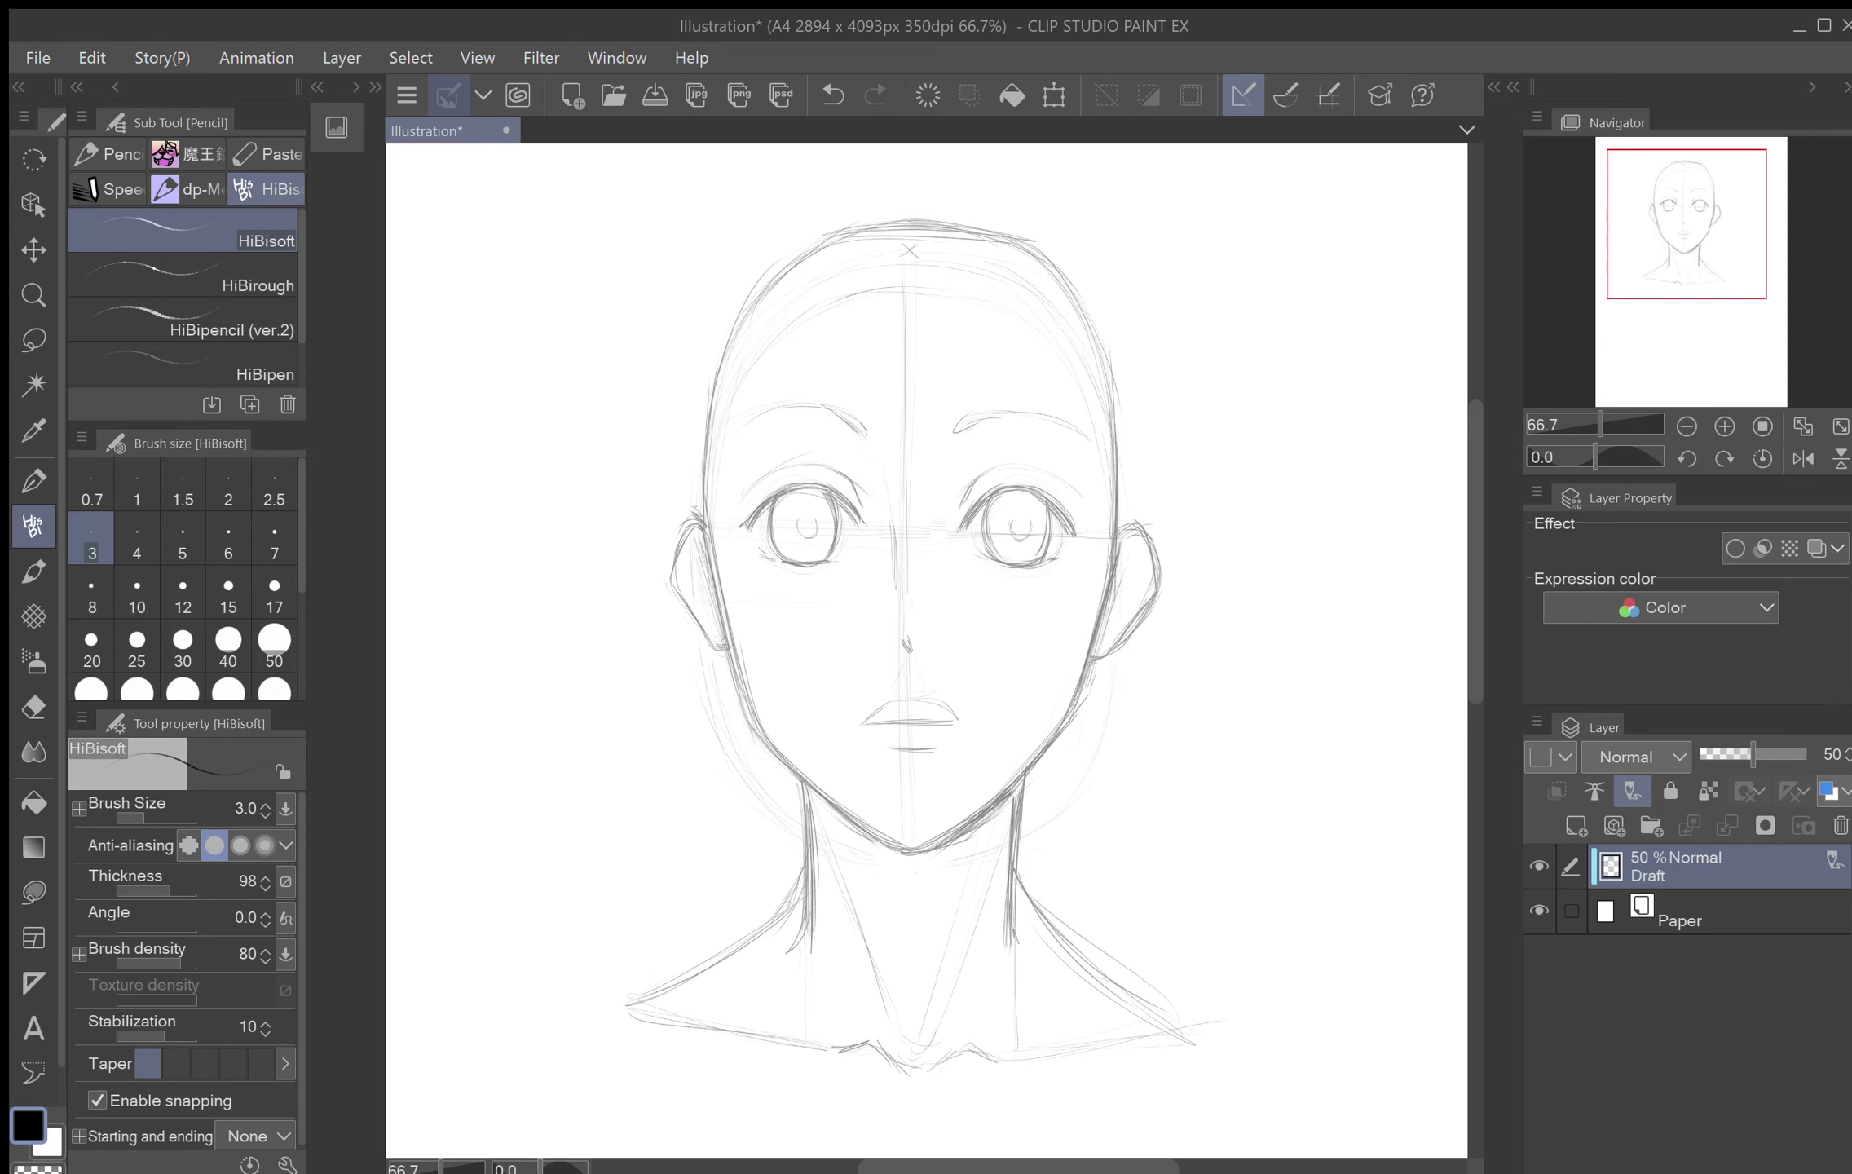
pyautogui.click(1823, 554)
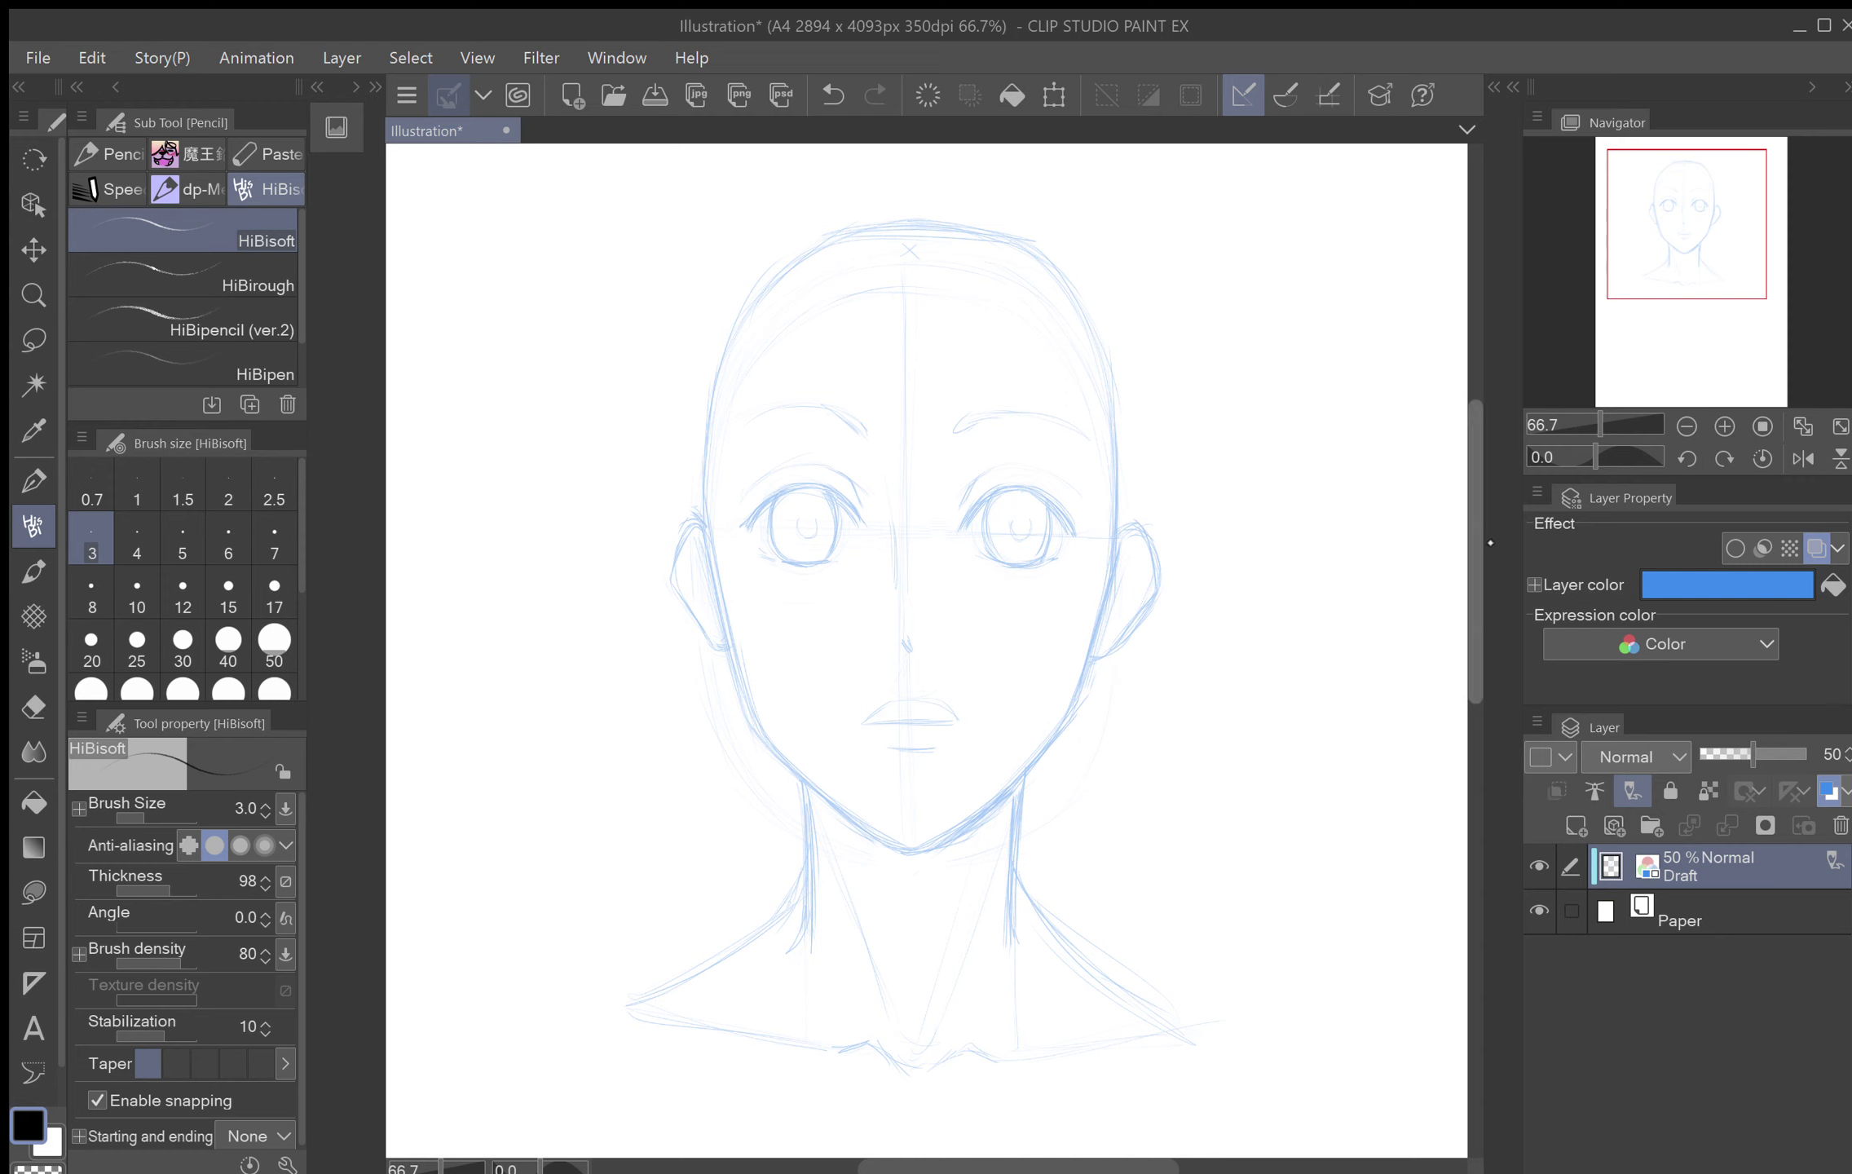
pyautogui.click(1578, 826)
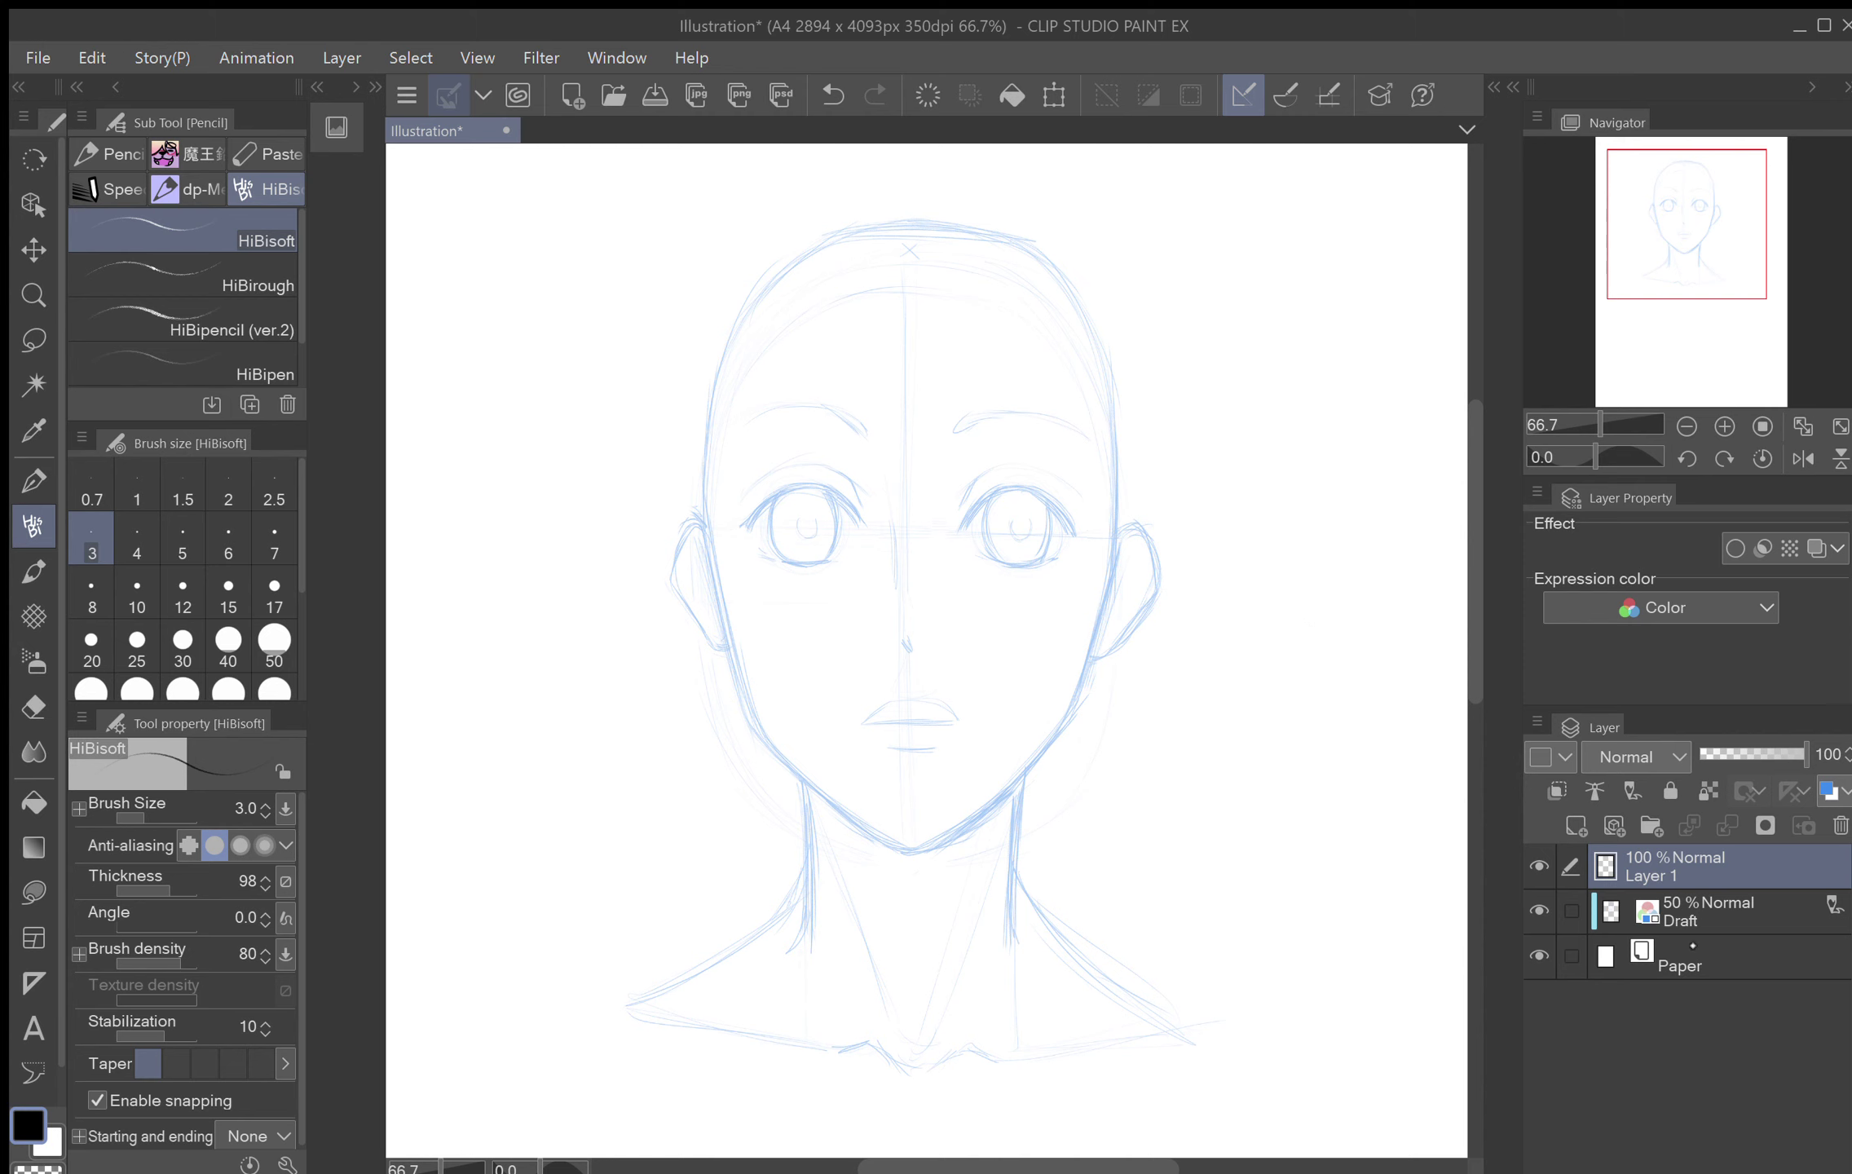
# Step: Draw a test scribble beside the face on the new Layer 1 and hide that layer
pyautogui.click(1716, 920)
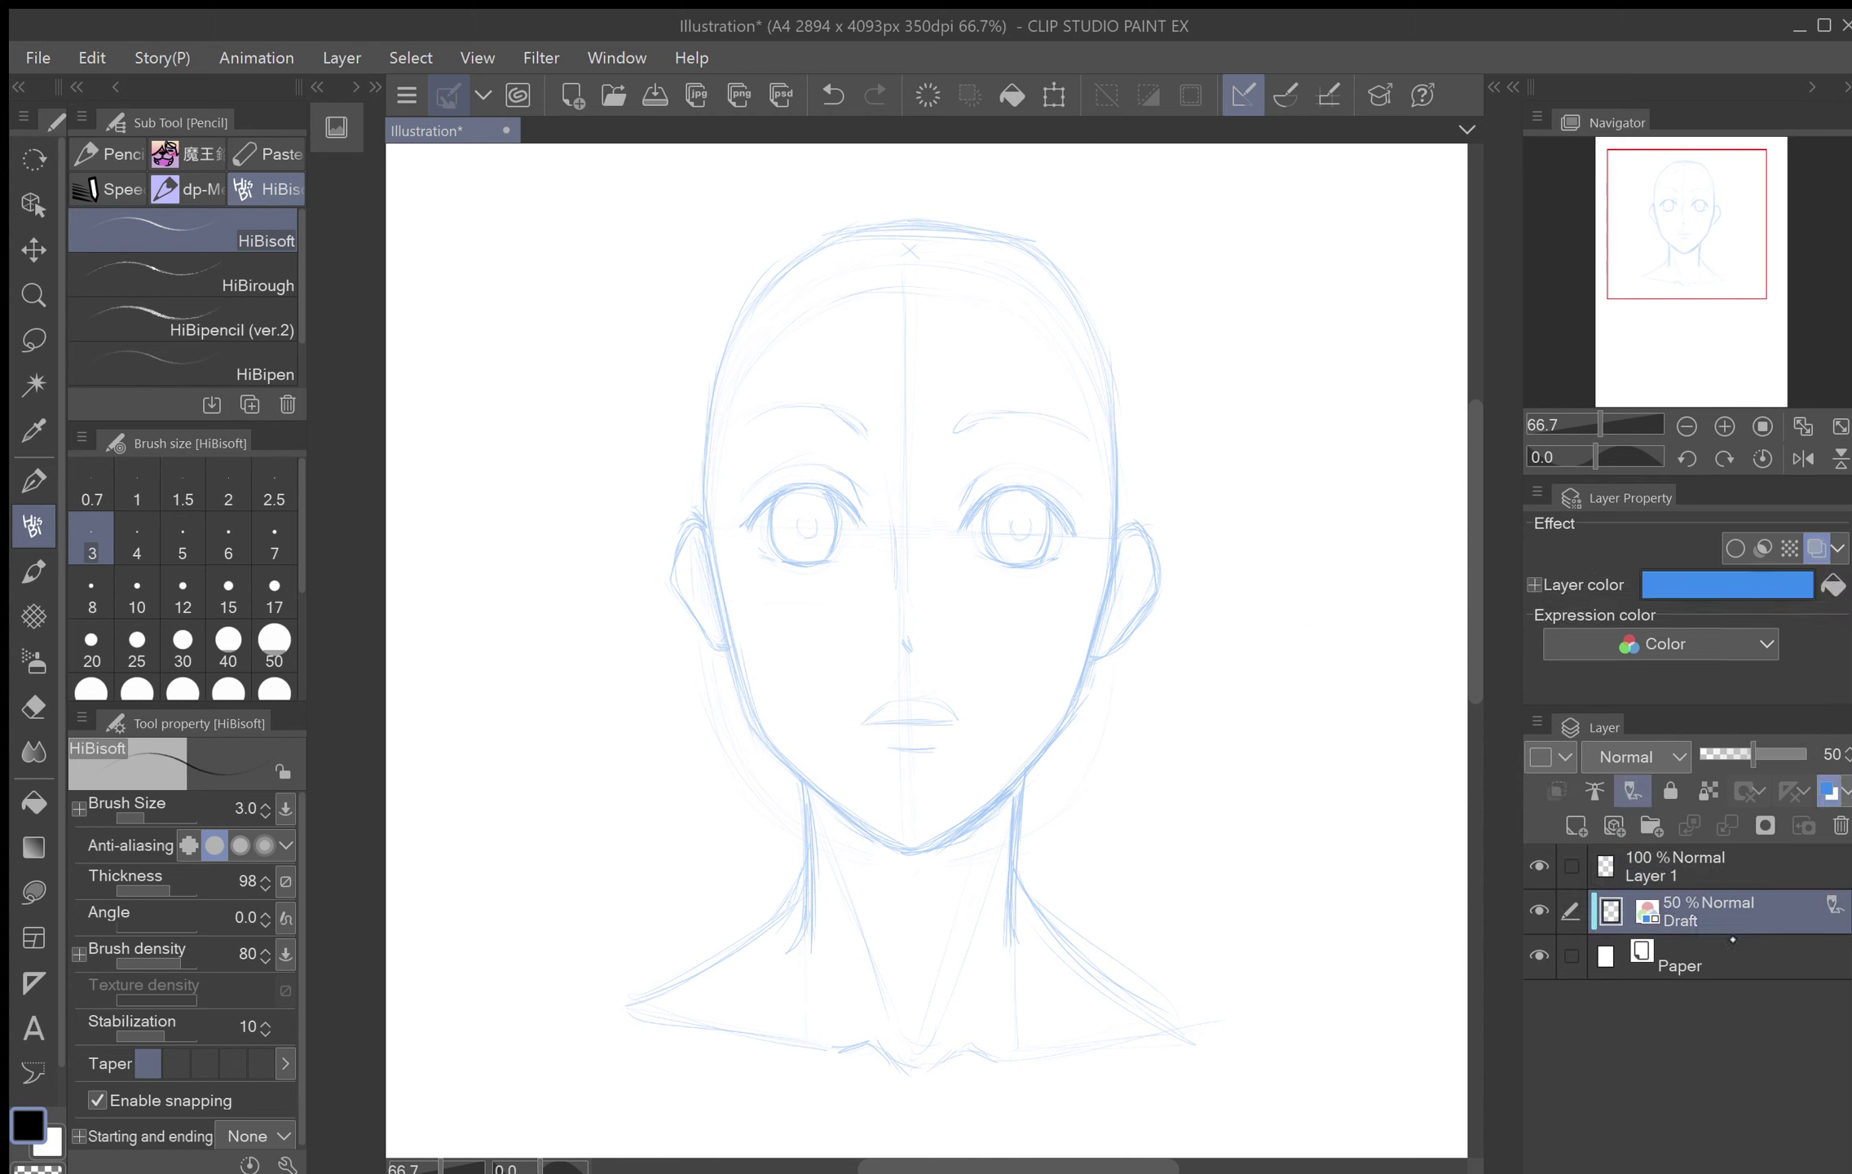
pyautogui.click(1720, 865)
pyautogui.moveTo(1259, 441)
pyautogui.mouseDown()
pyautogui.moveTo(1178, 522)
pyautogui.moveTo(1202, 921)
pyautogui.moveTo(1324, 662)
pyautogui.moveTo(1402, 669)
pyautogui.mouseUp()
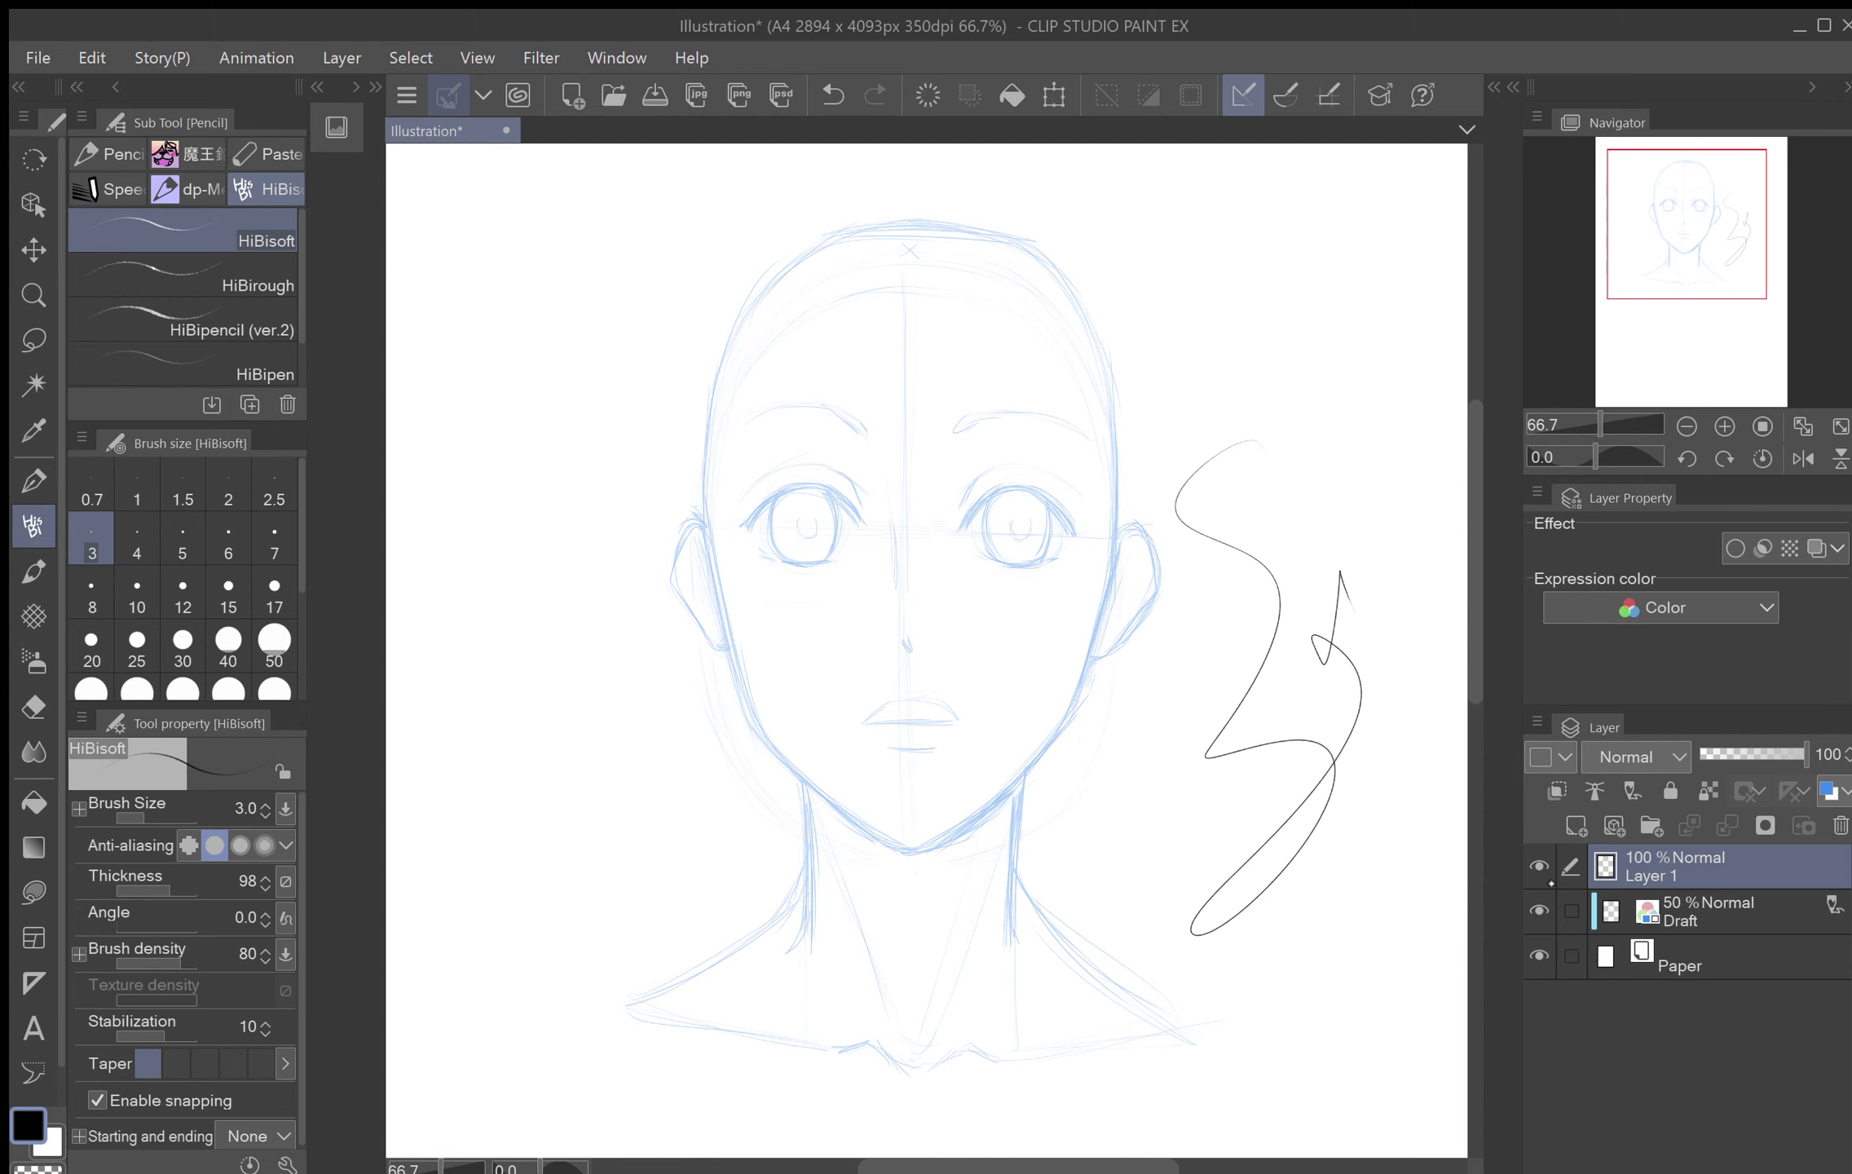
pyautogui.click(1539, 865)
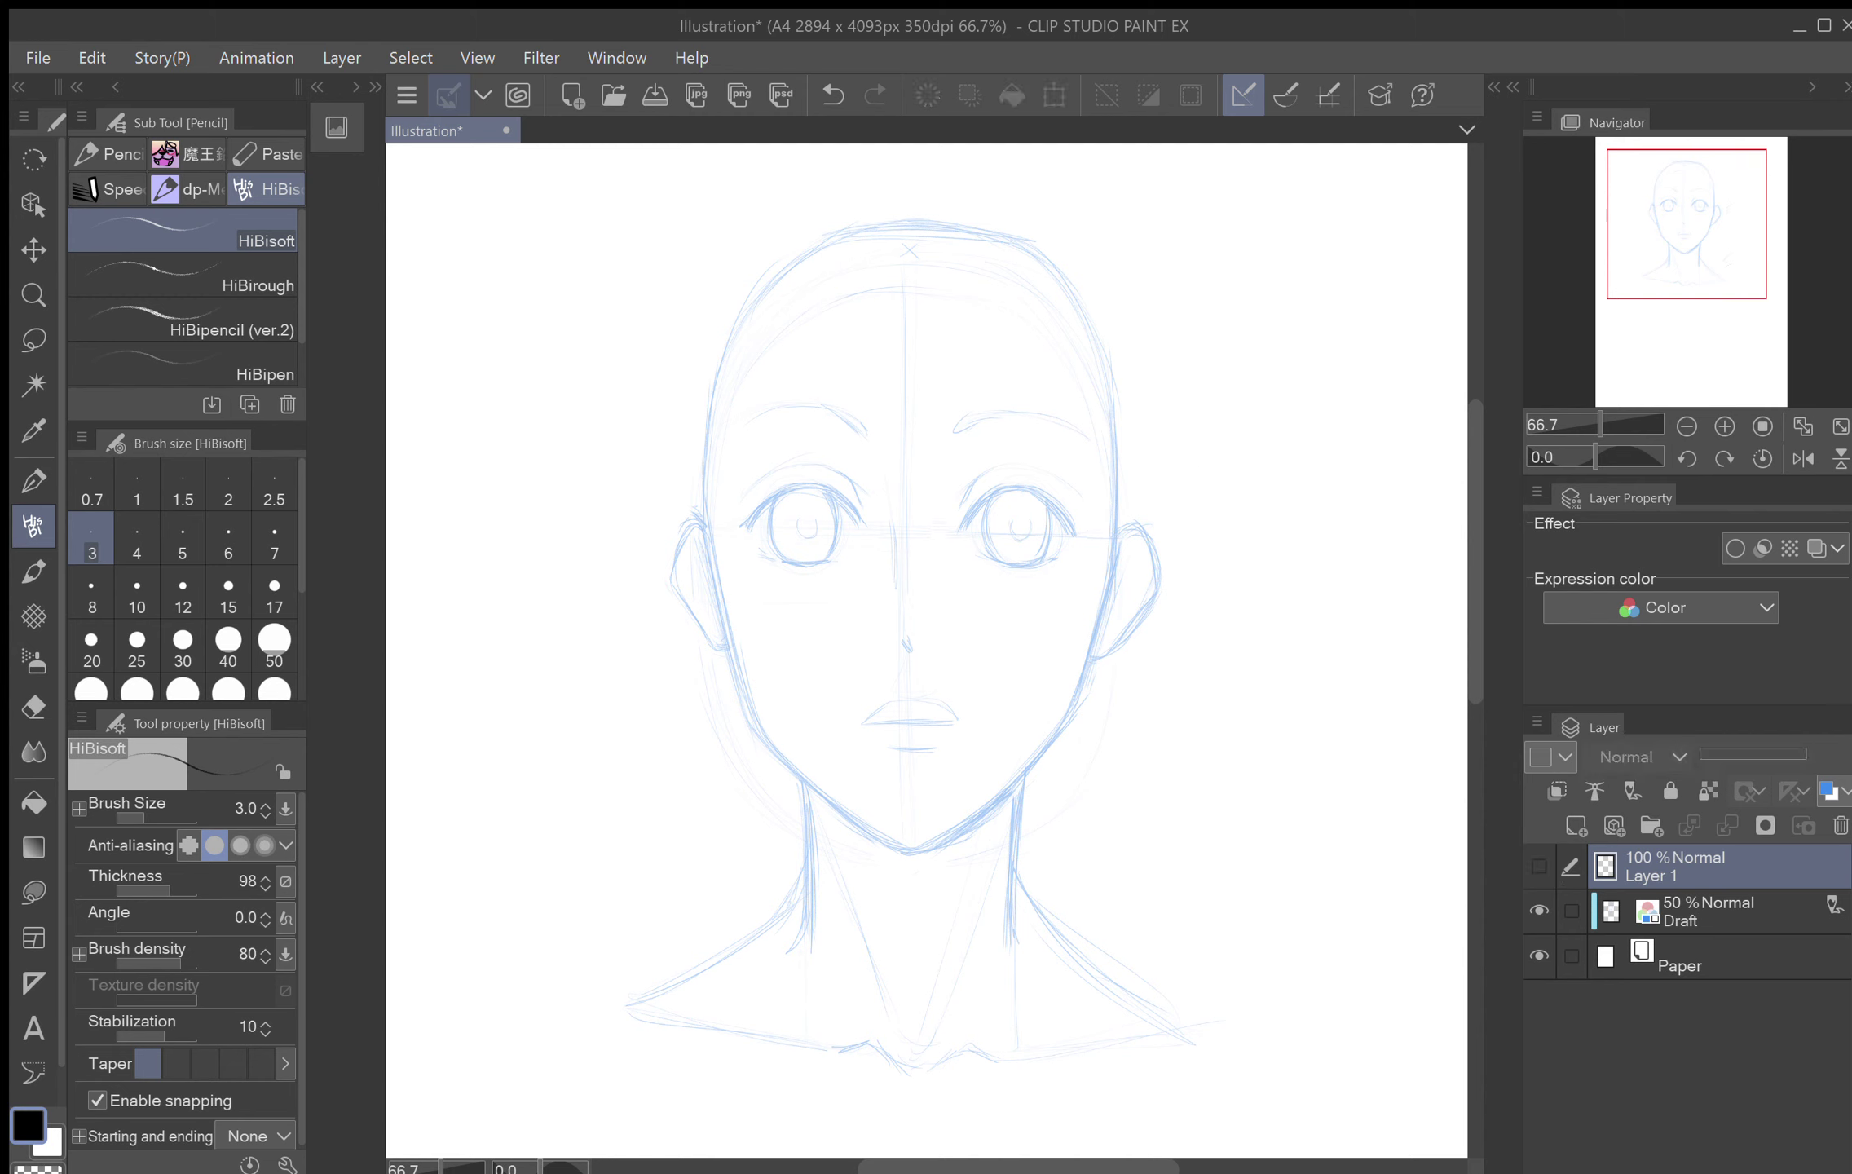
# Step: Draw a test squiggle beside the face on the Draft layer, hide and show that layer, and reselect it
pyautogui.click(1736, 926)
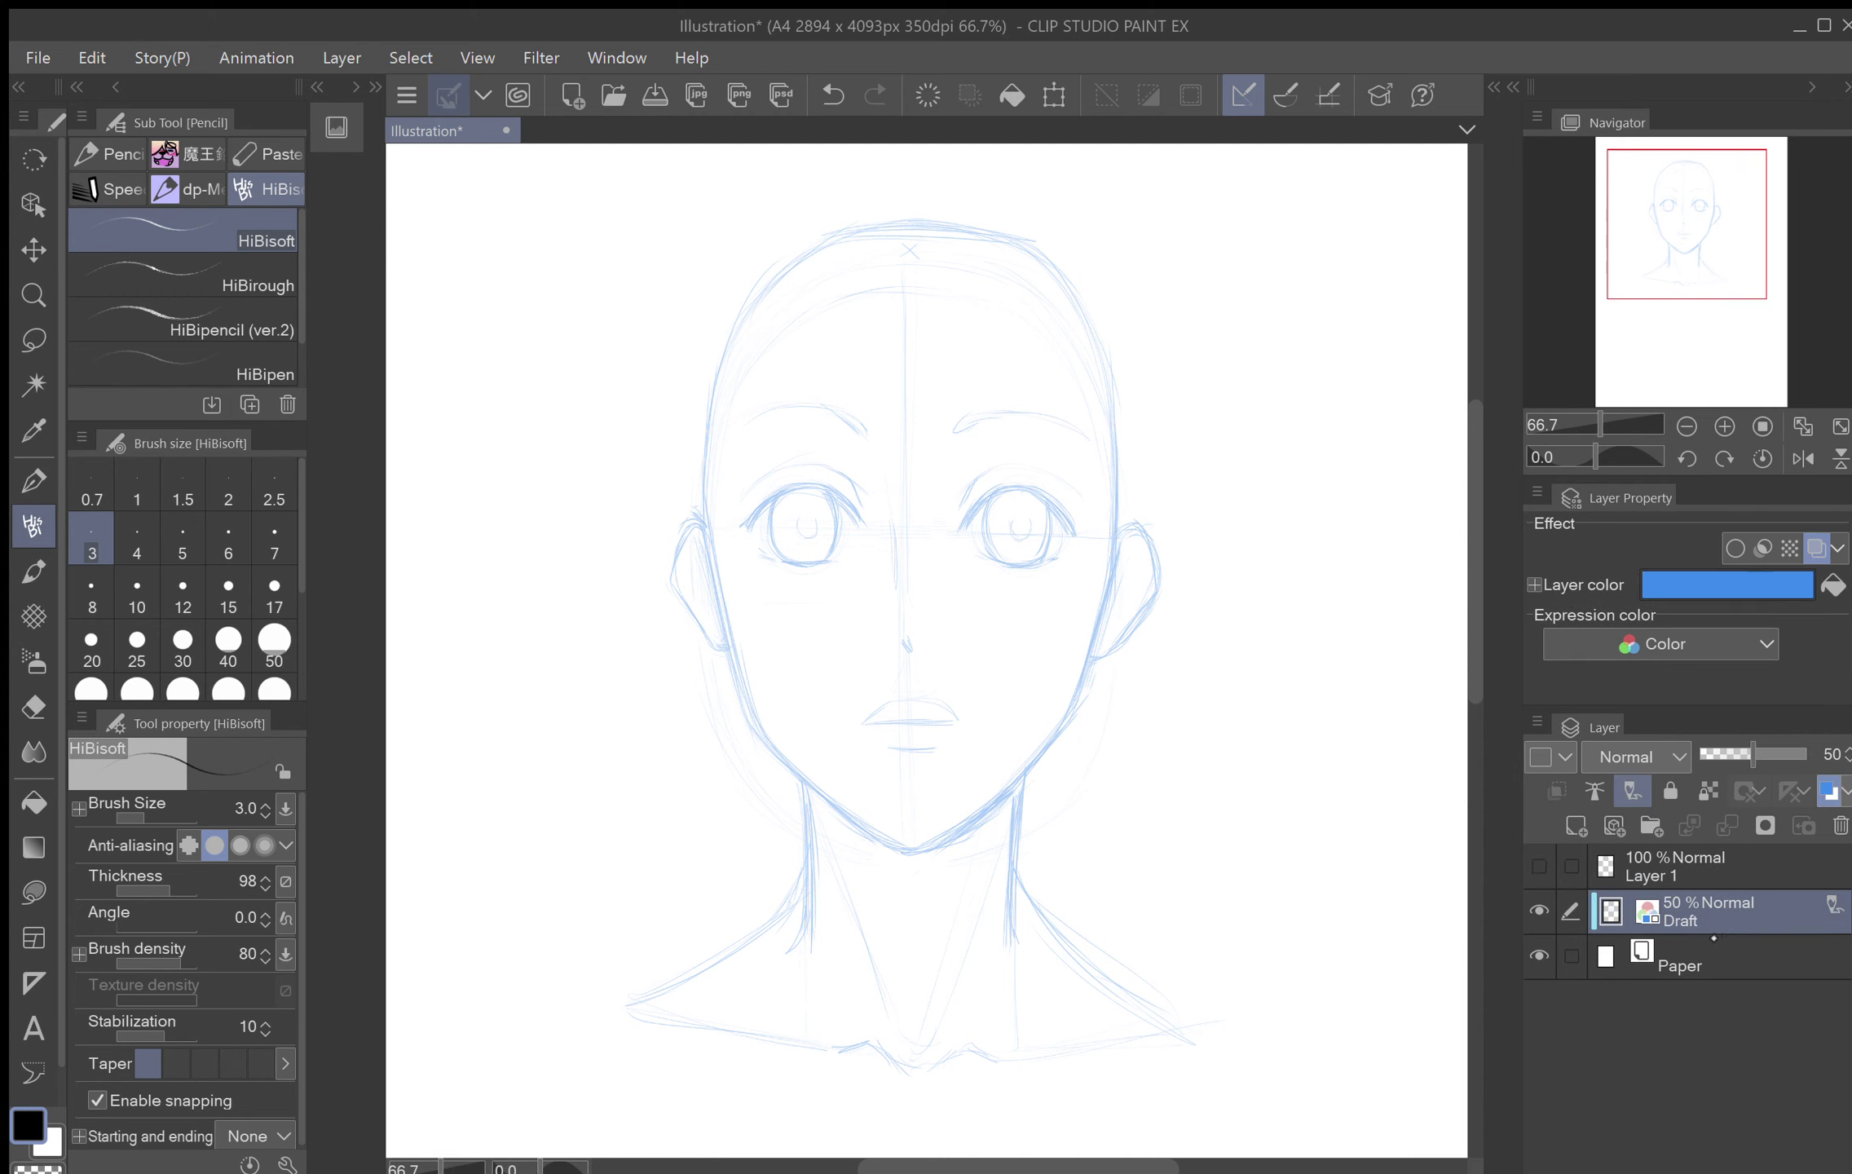
pyautogui.moveTo(1308, 632)
pyautogui.mouseDown()
pyautogui.moveTo(1308, 700)
pyautogui.moveTo(1295, 785)
pyautogui.mouseUp()
pyautogui.click(1734, 883)
pyautogui.click(1539, 910)
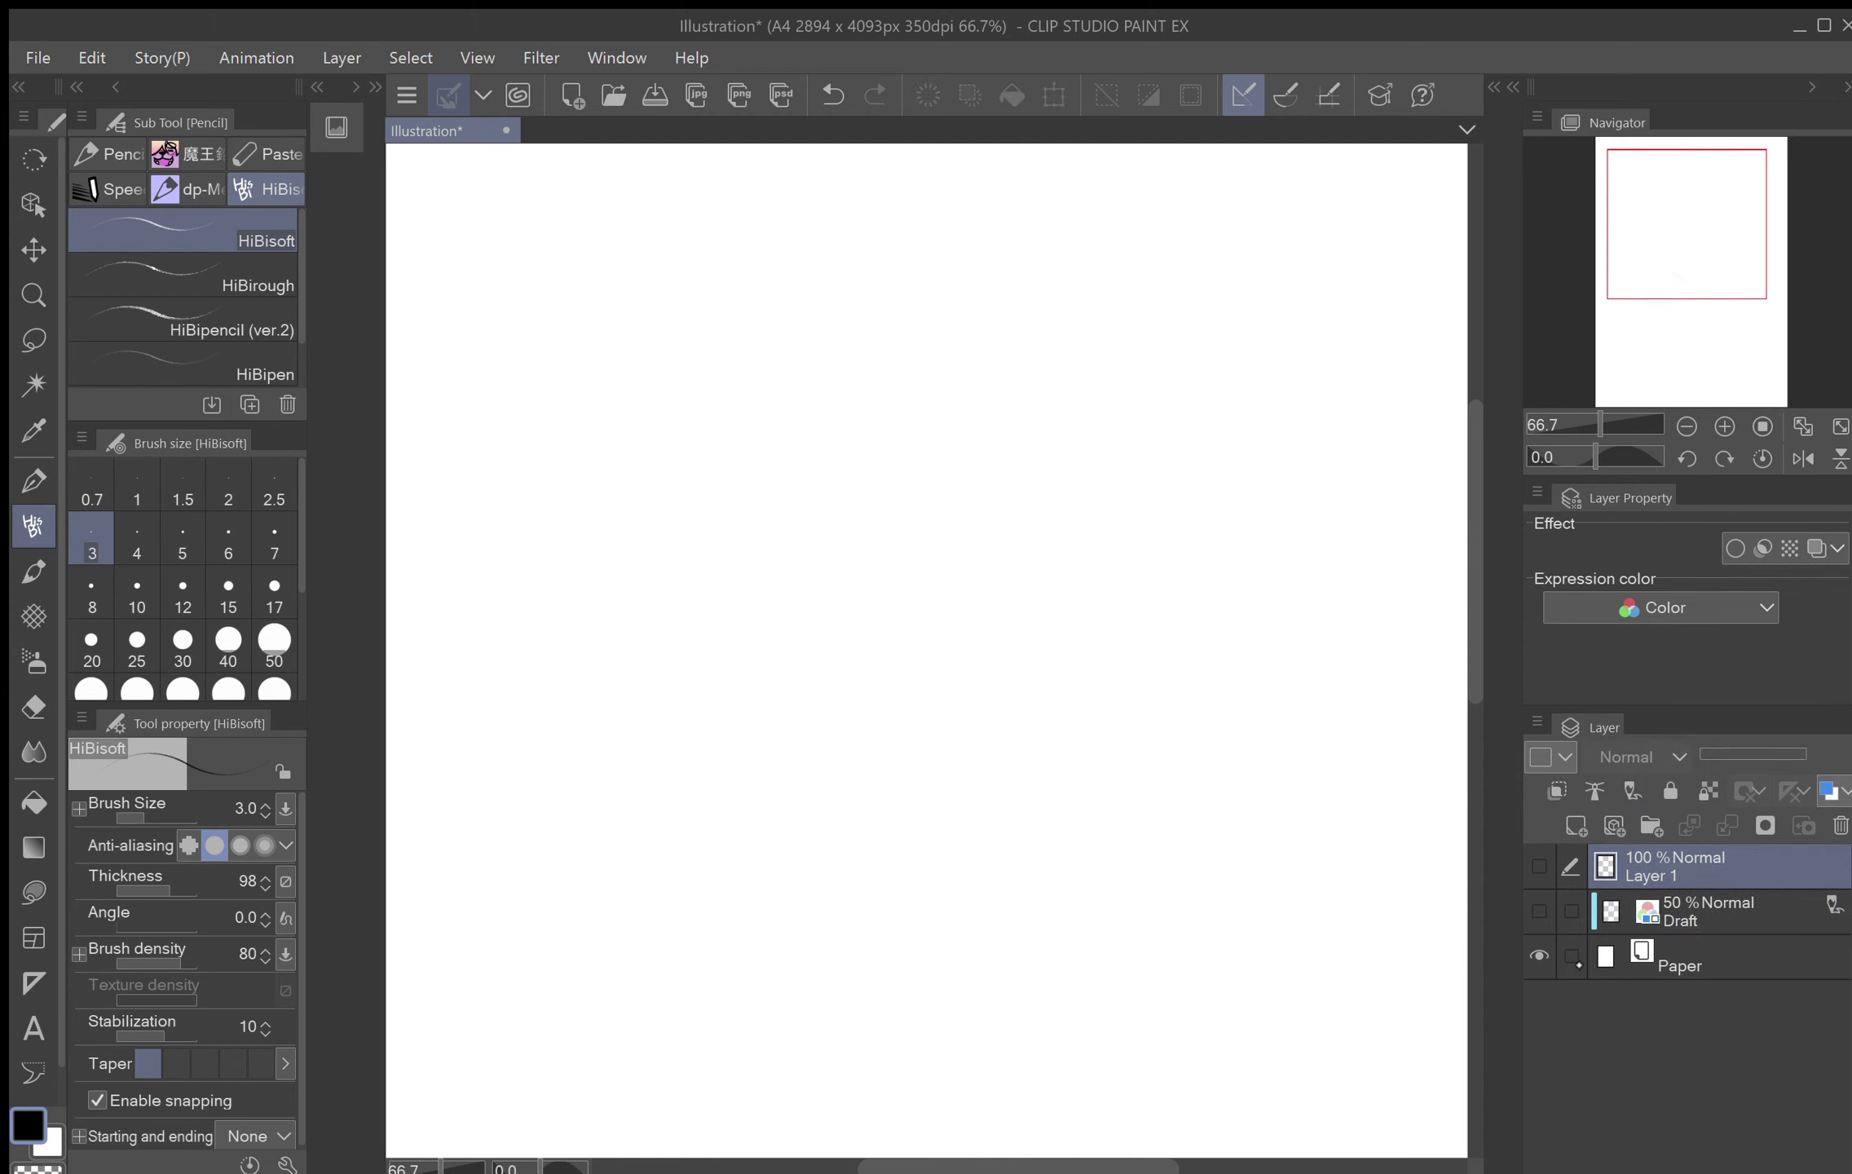
pyautogui.click(1539, 911)
pyautogui.click(1728, 929)
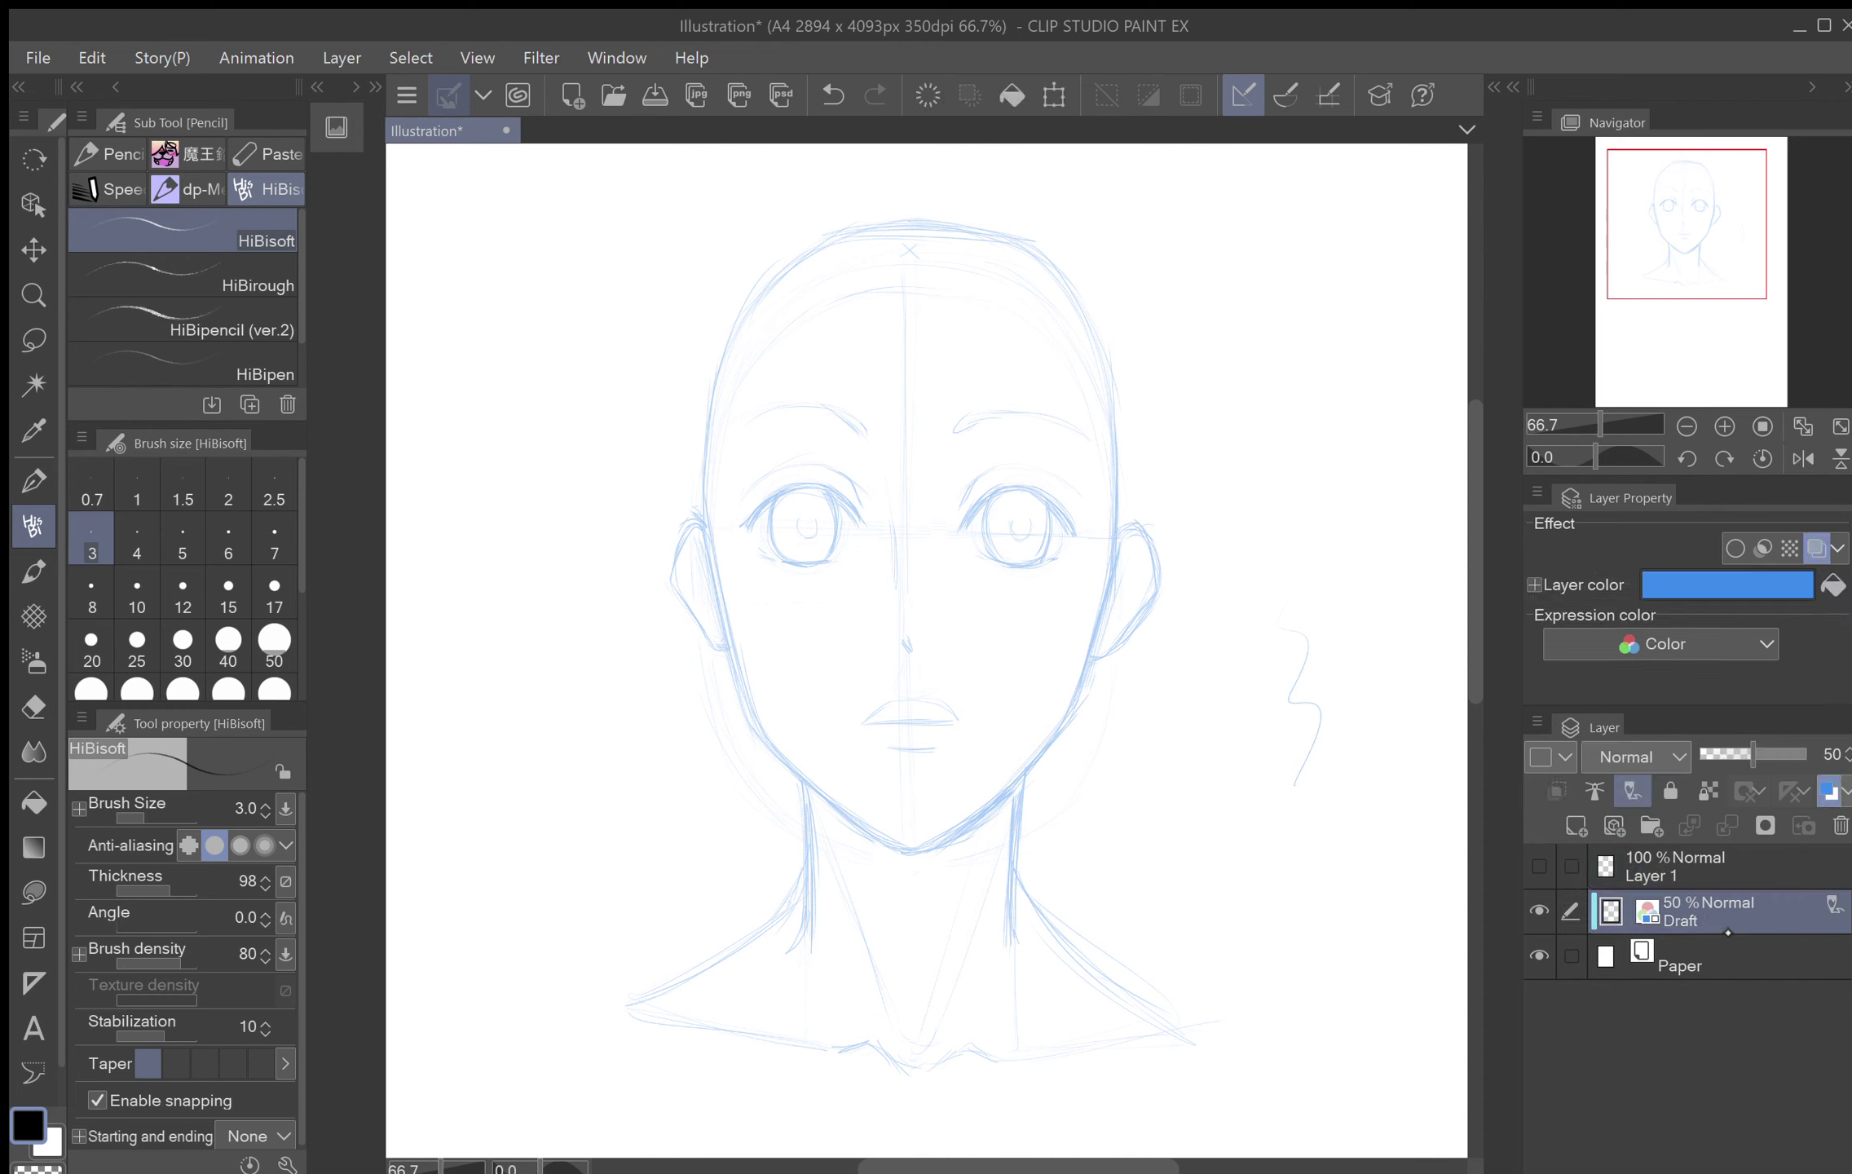
# Step: Erase the test squiggle from the Draft layer with the Soft eraser, clear Layer 1's scribble and return to the HiBisoft pencil
pyautogui.click(34, 706)
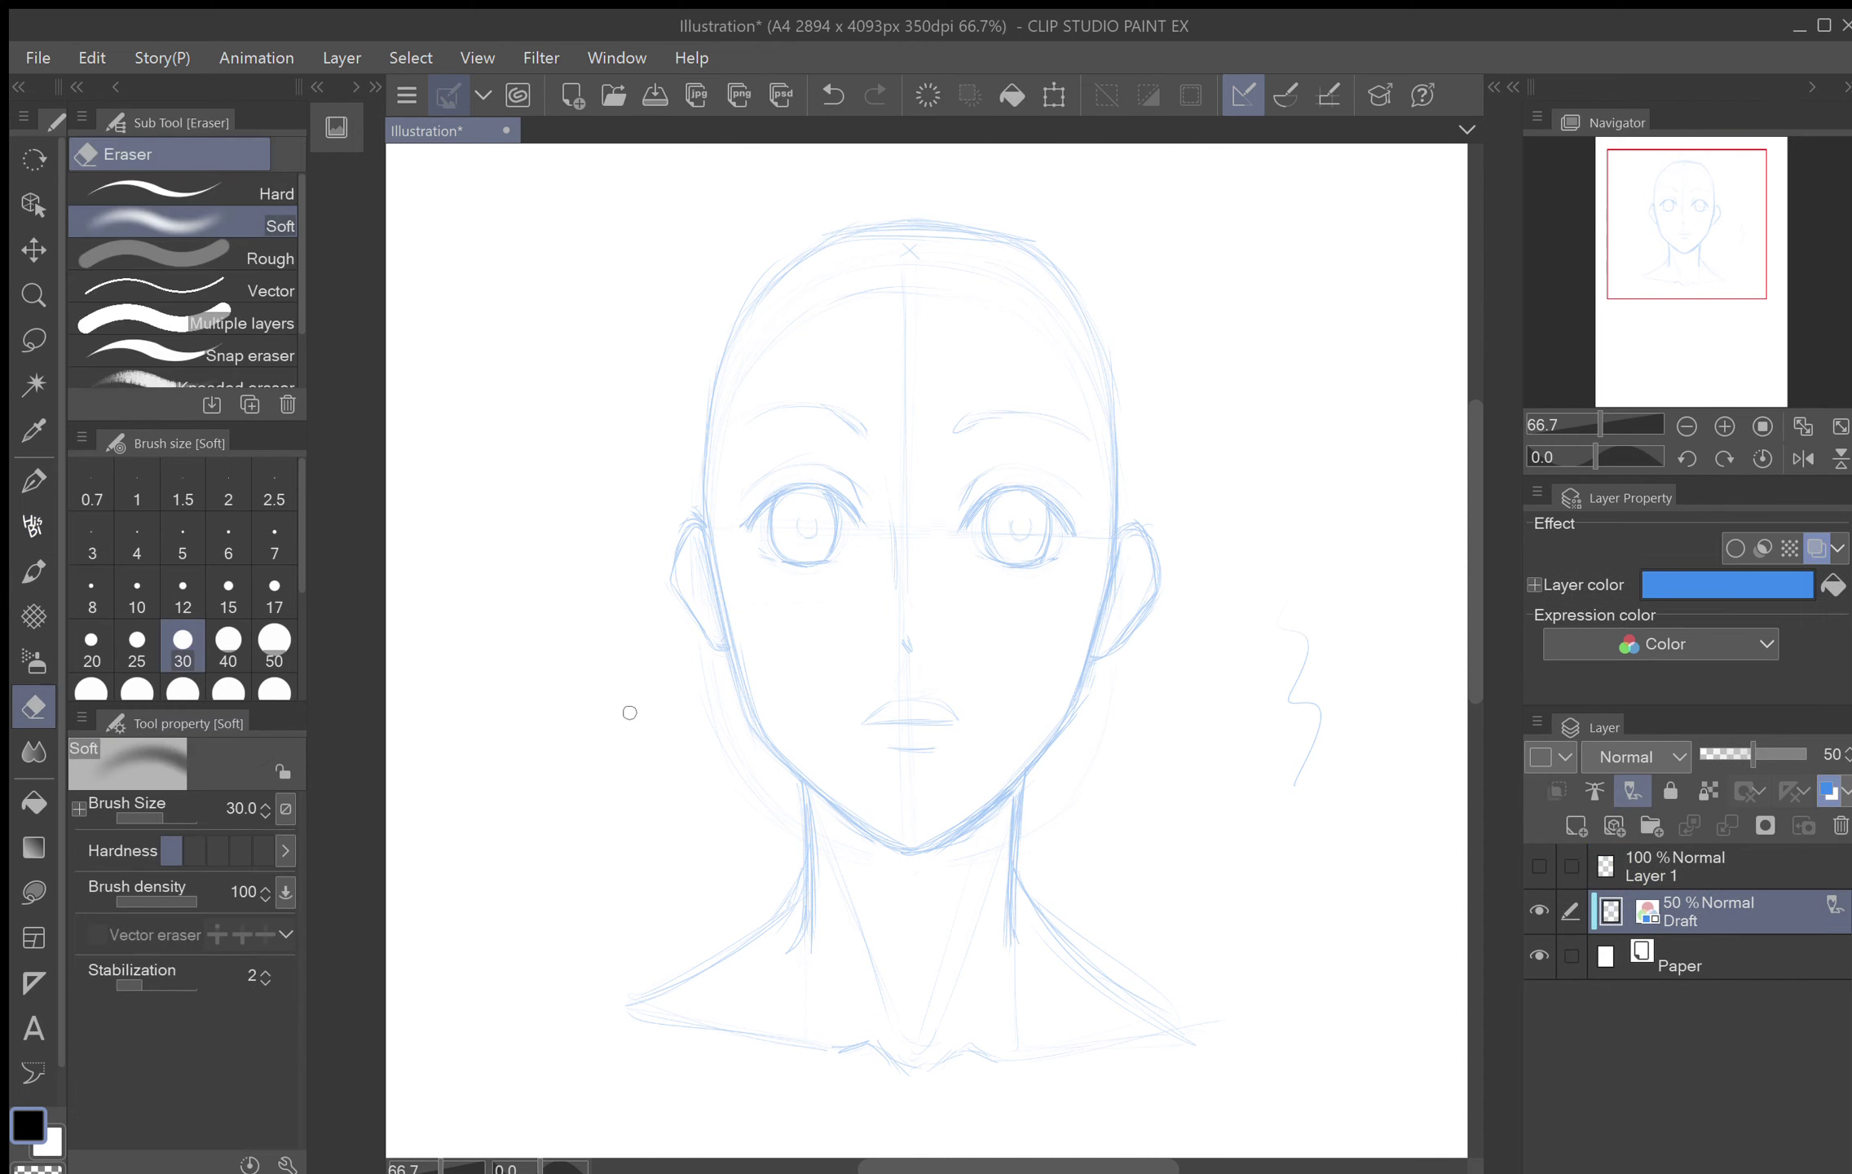
pyautogui.moveTo(1295, 792)
pyautogui.mouseDown()
pyautogui.moveTo(1316, 730)
pyautogui.moveTo(1287, 711)
pyautogui.moveTo(1282, 625)
pyautogui.mouseUp()
pyautogui.click(1725, 876)
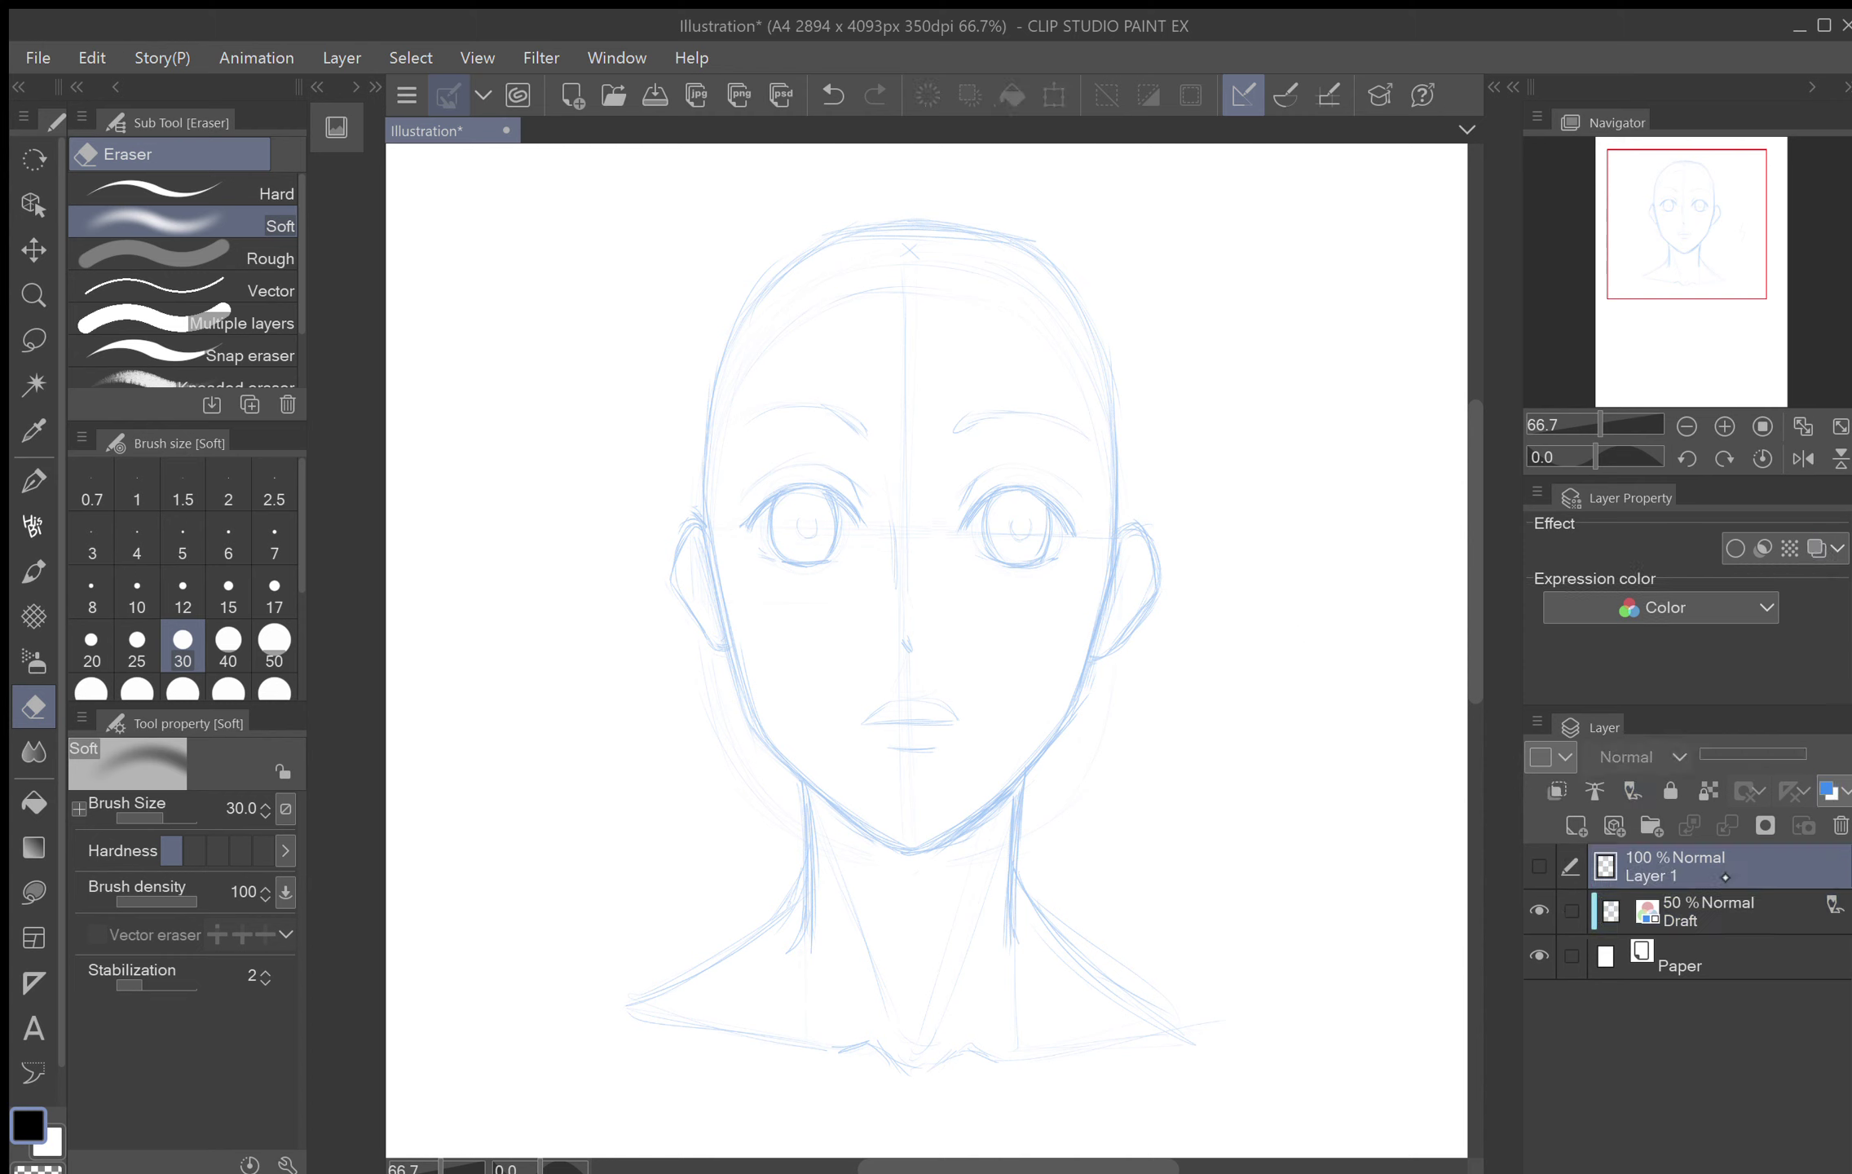
pyautogui.click(1539, 865)
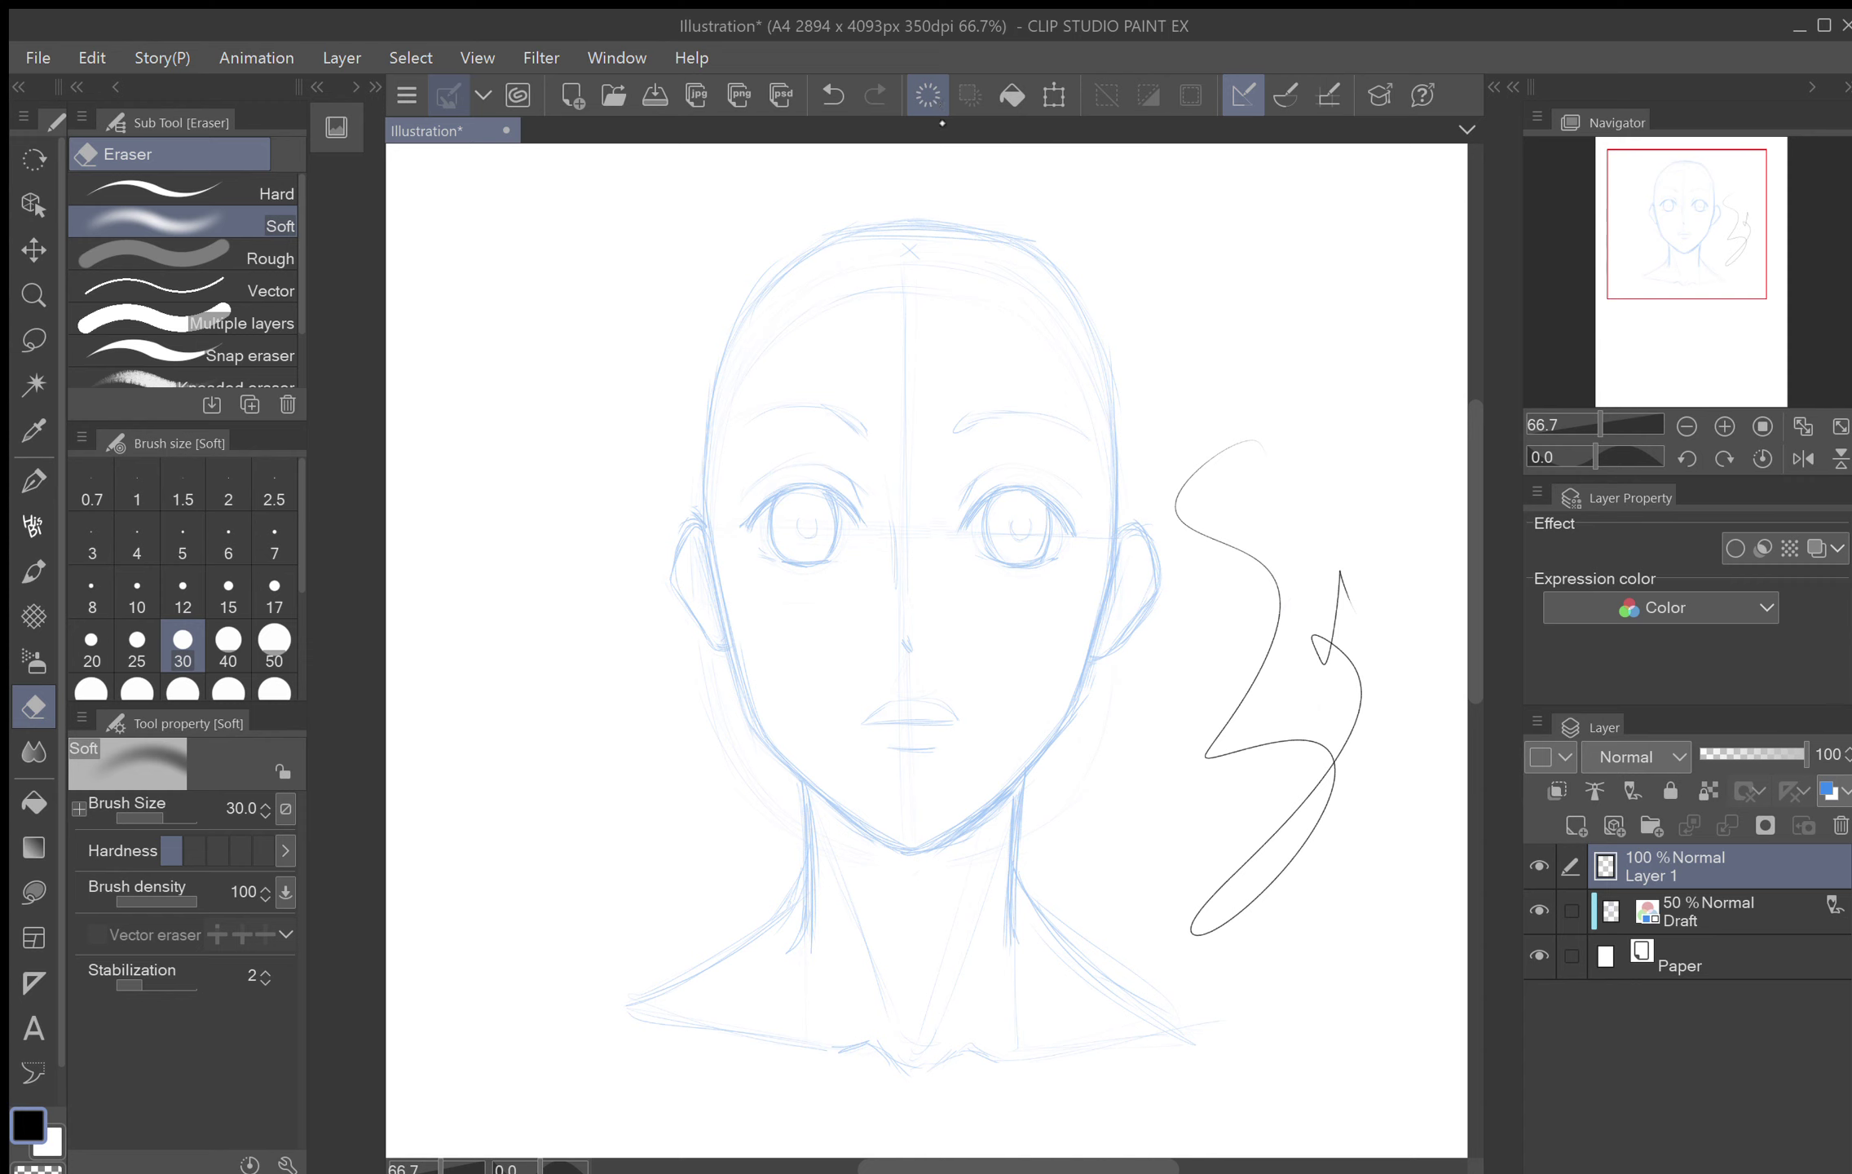
pyautogui.click(935, 101)
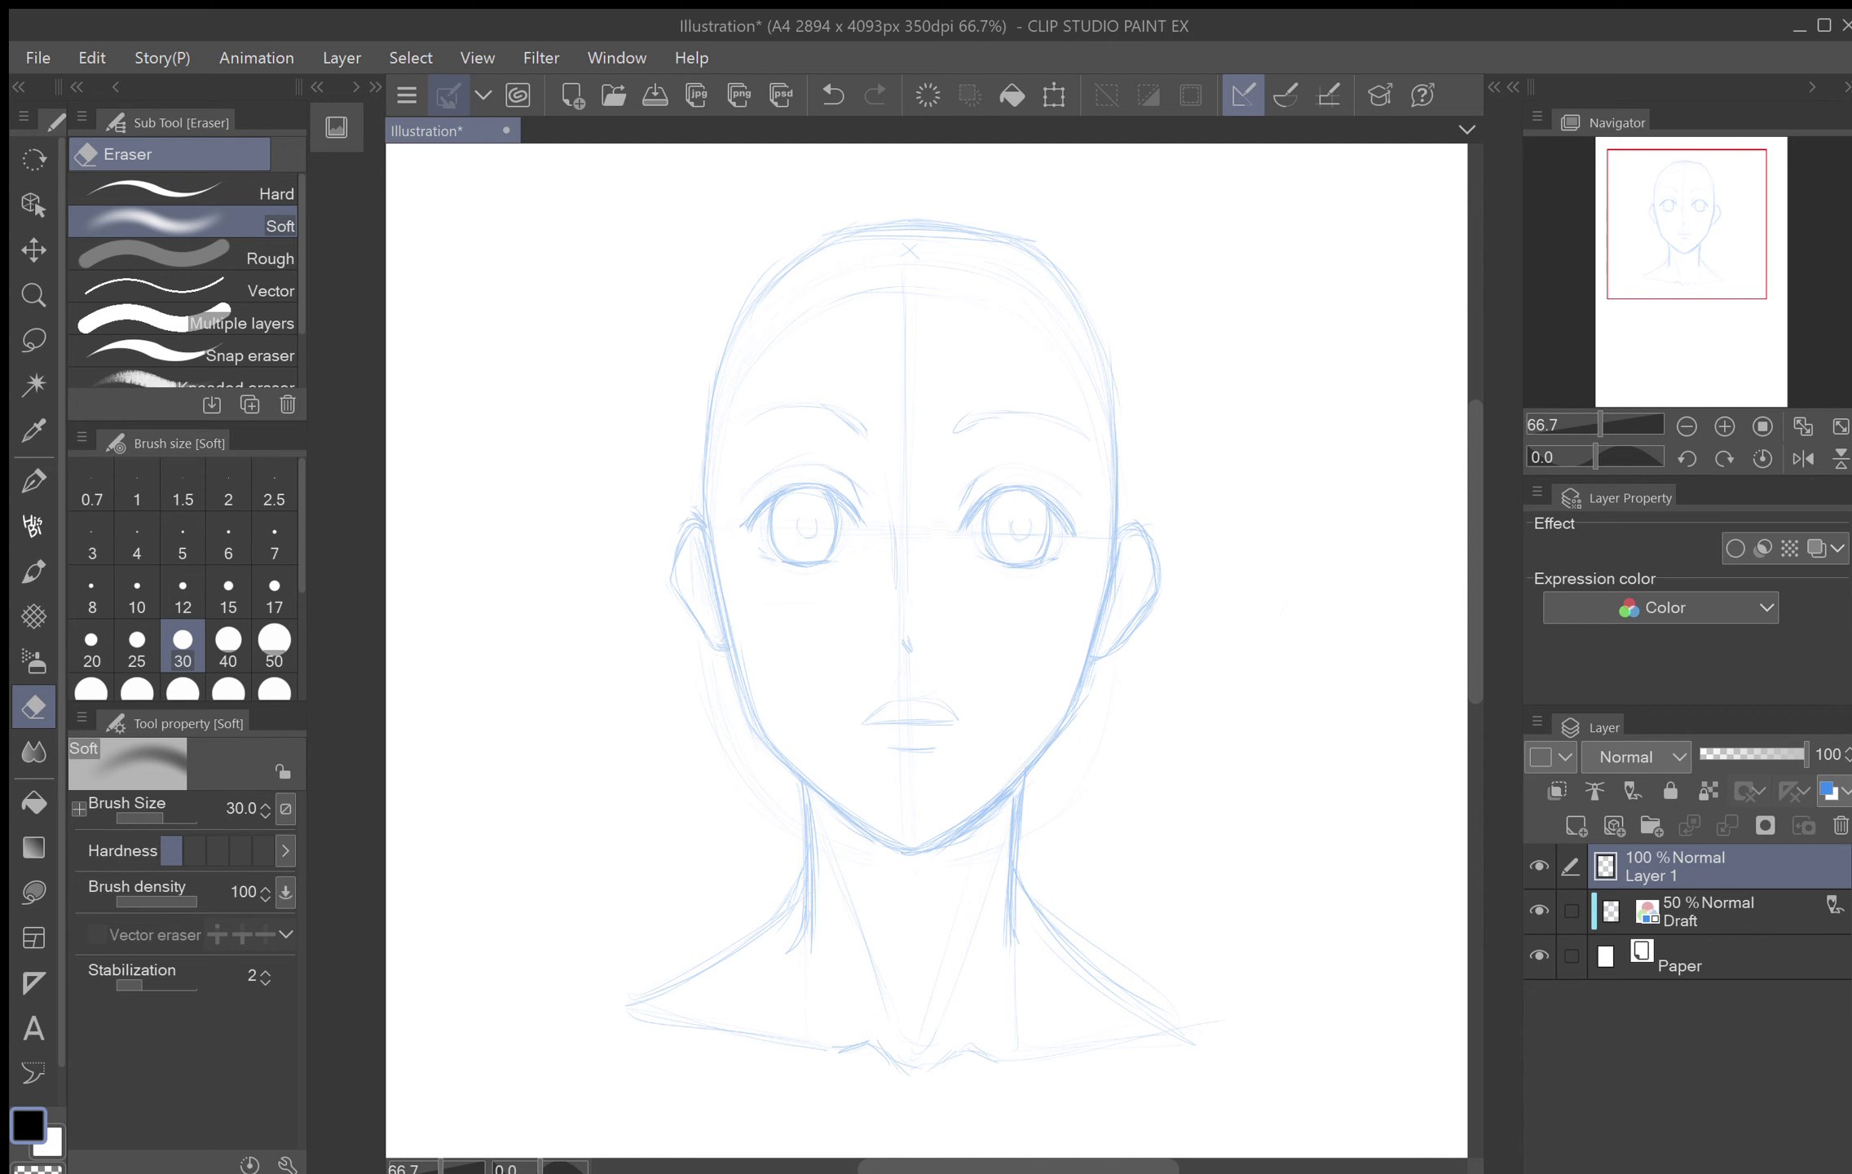
pyautogui.press('p')
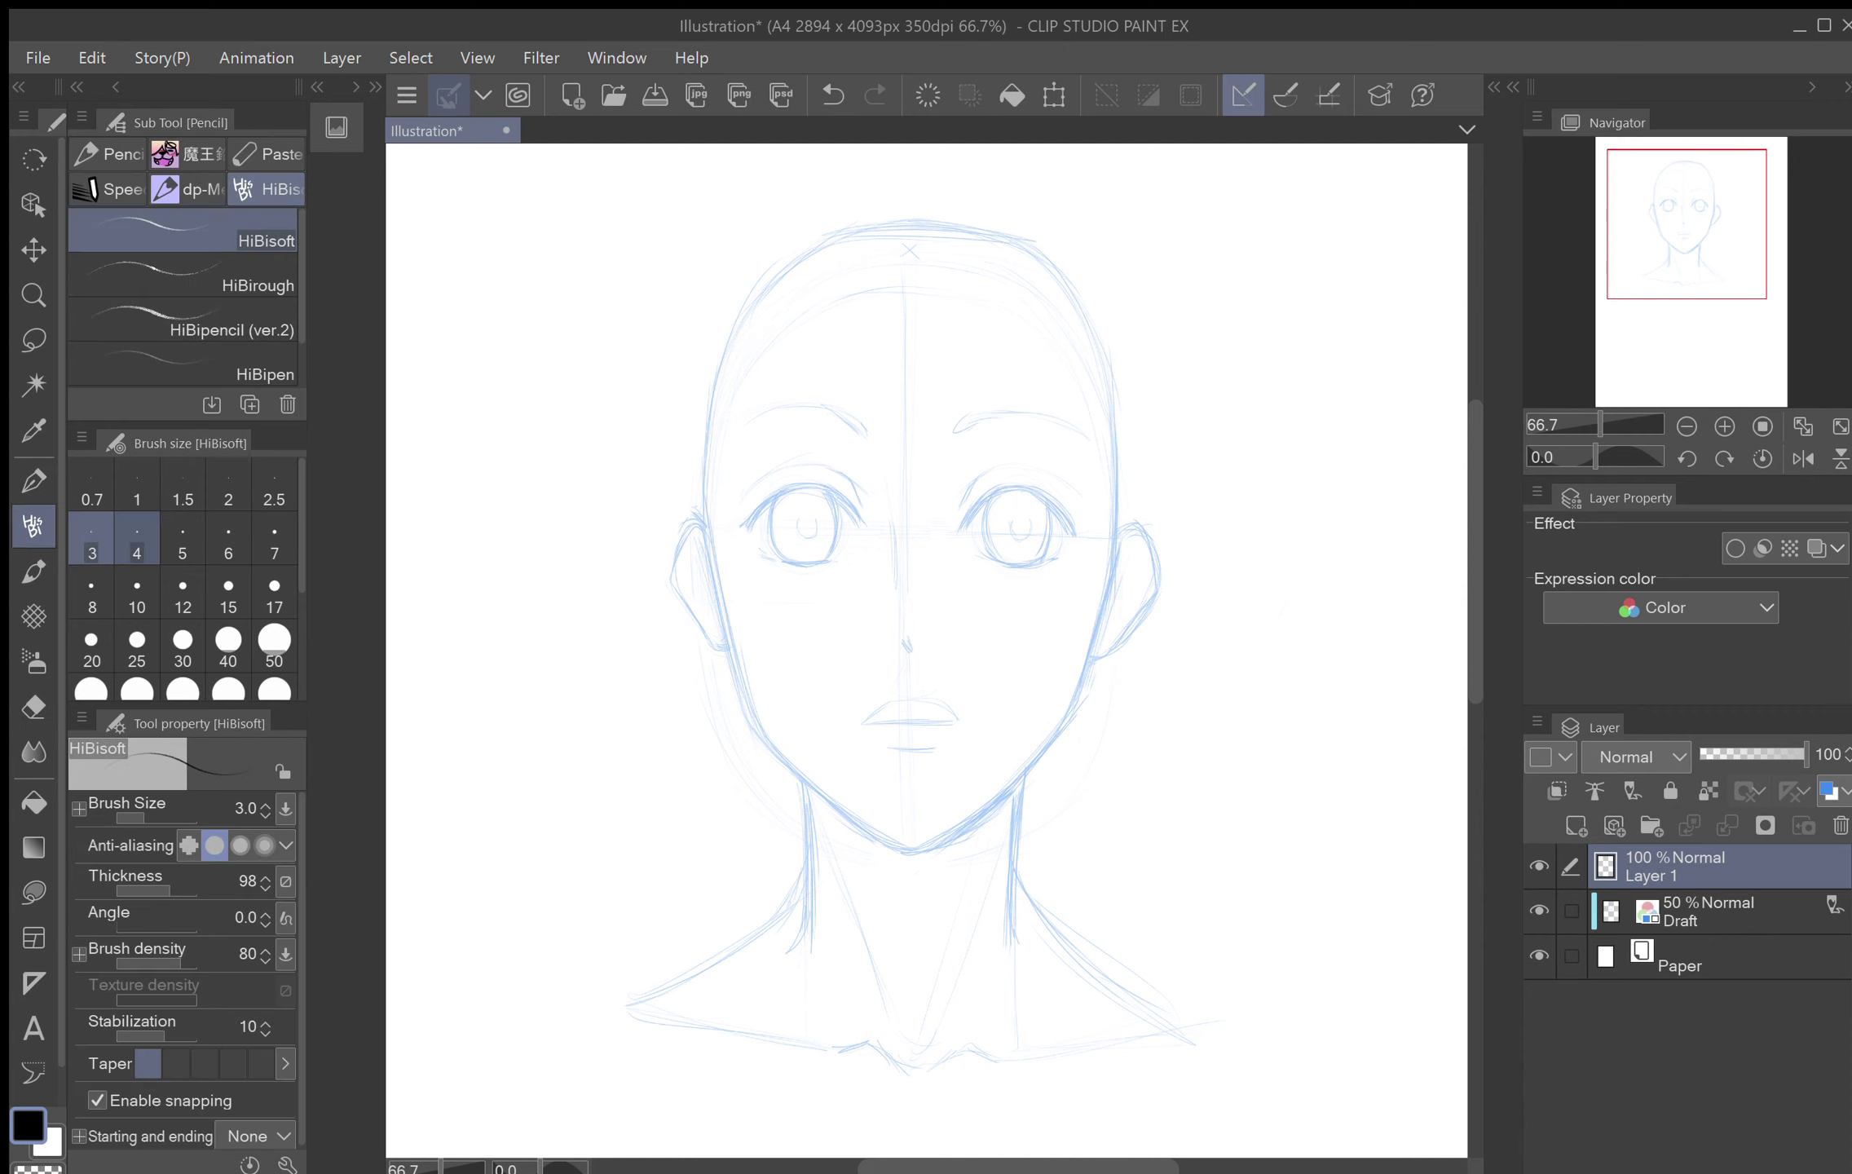
# Step: Sketch a light hair-volume outline around the top and sides of the head on the Draft layer, and reselect Layer 1
pyautogui.moveTo(927, 650); pyautogui.dragTo(980, 717)
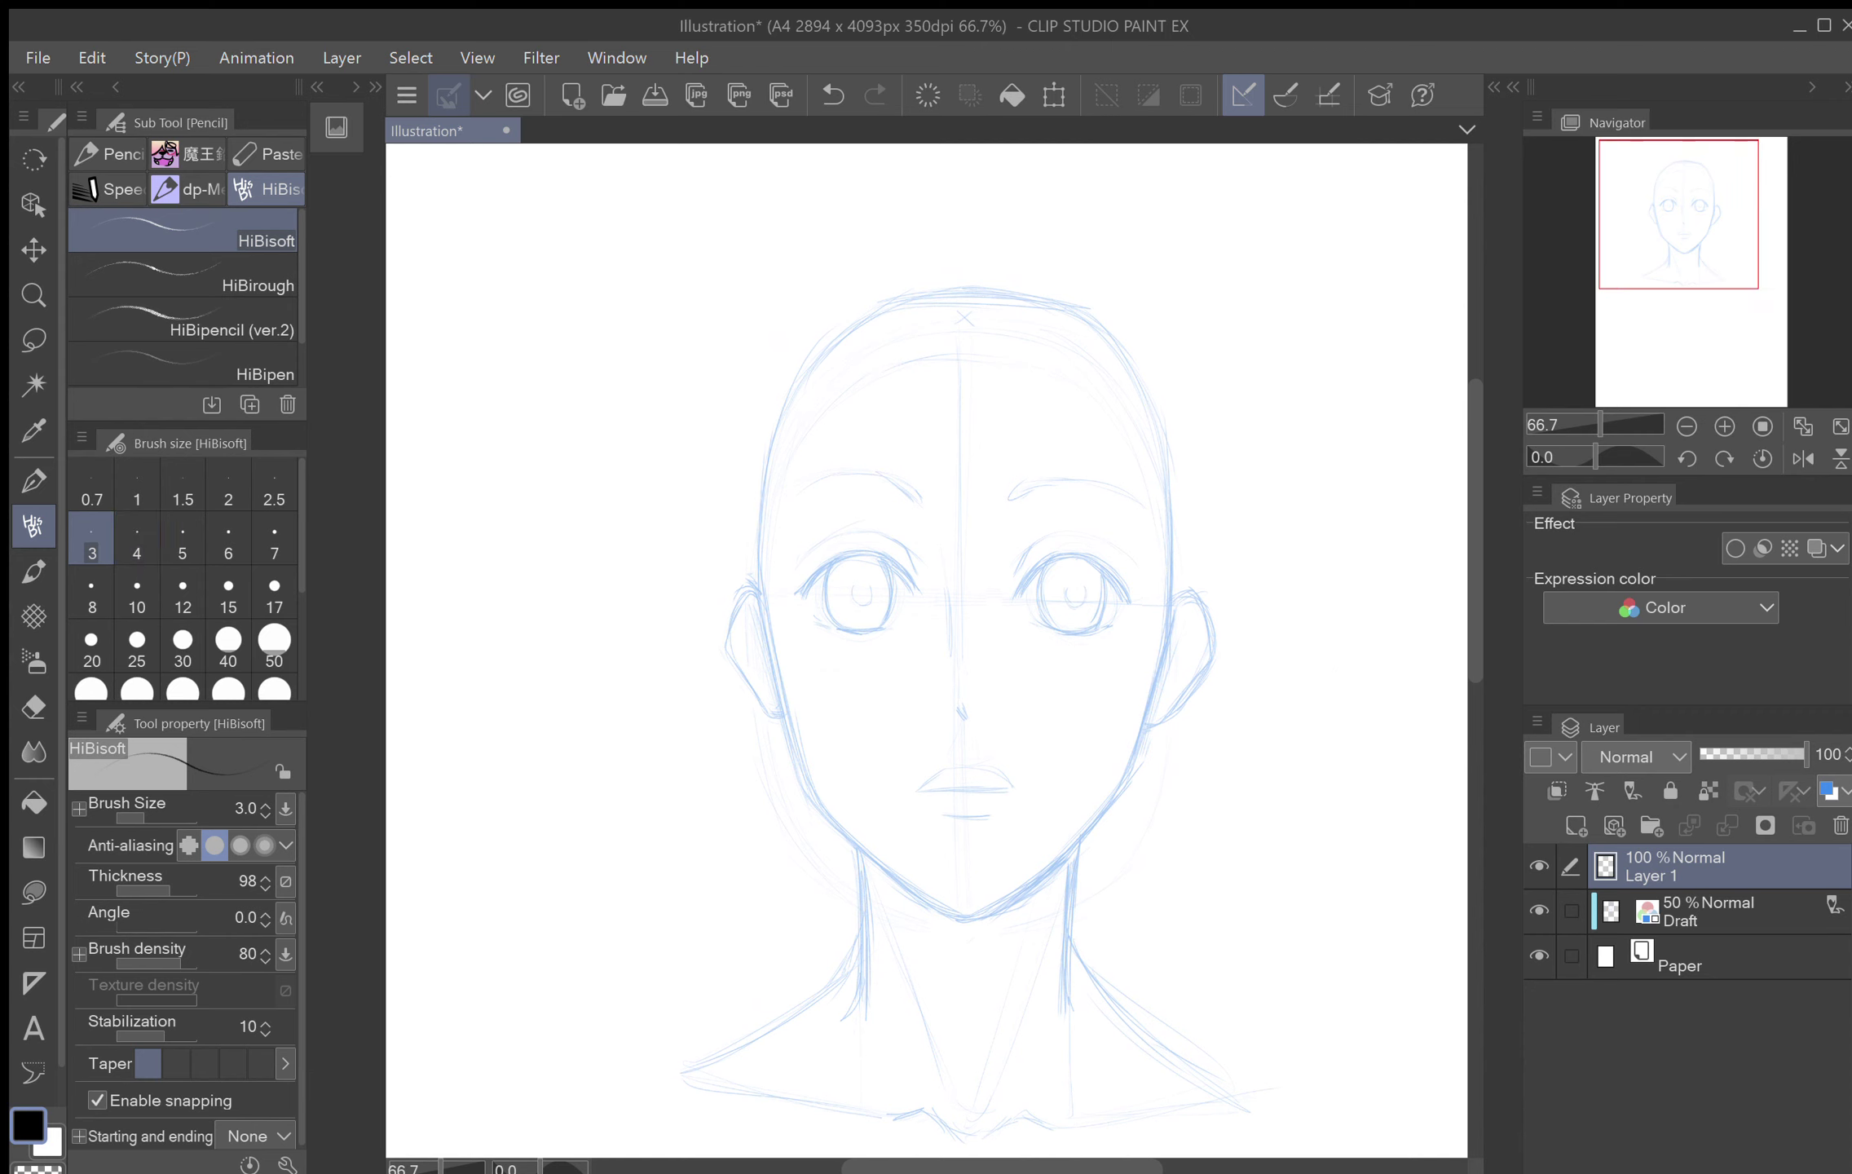
pyautogui.click(1742, 926)
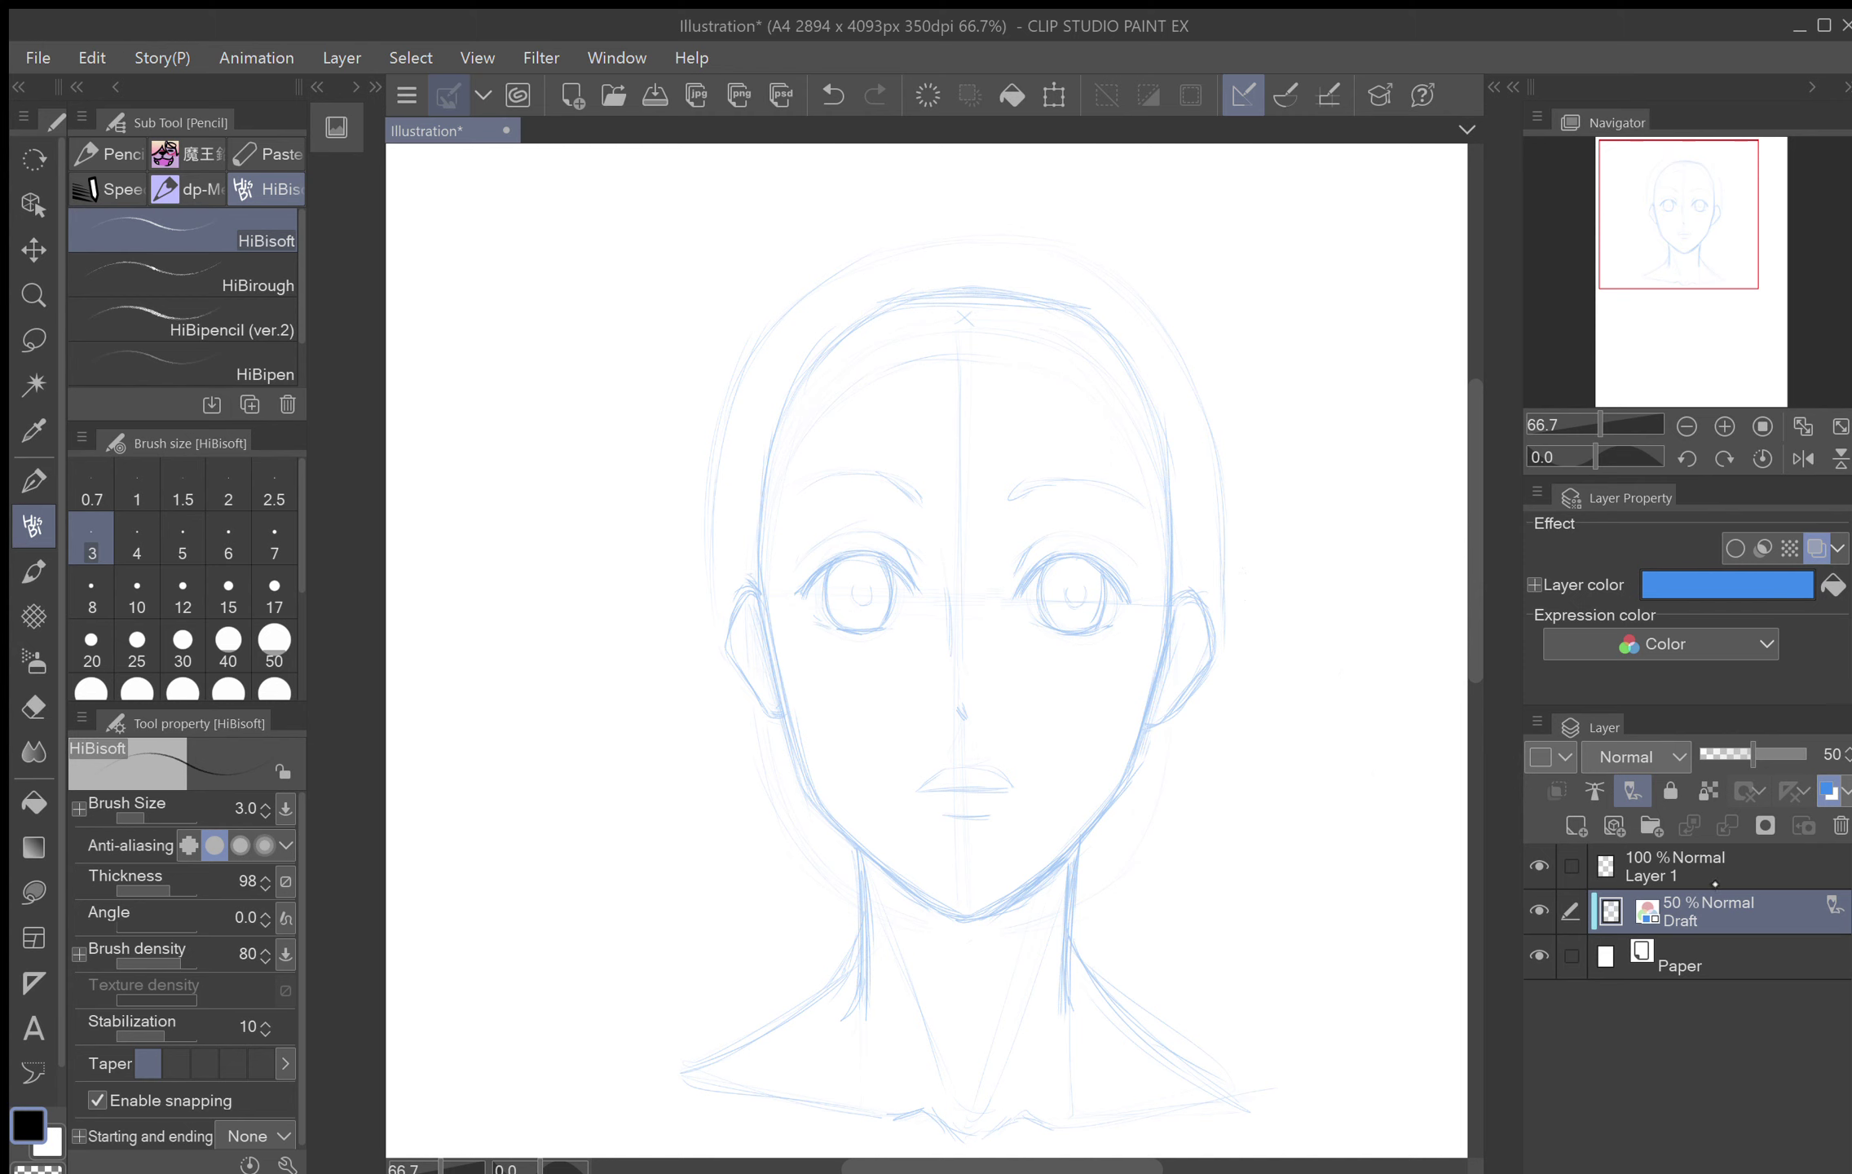
pyautogui.click(1714, 882)
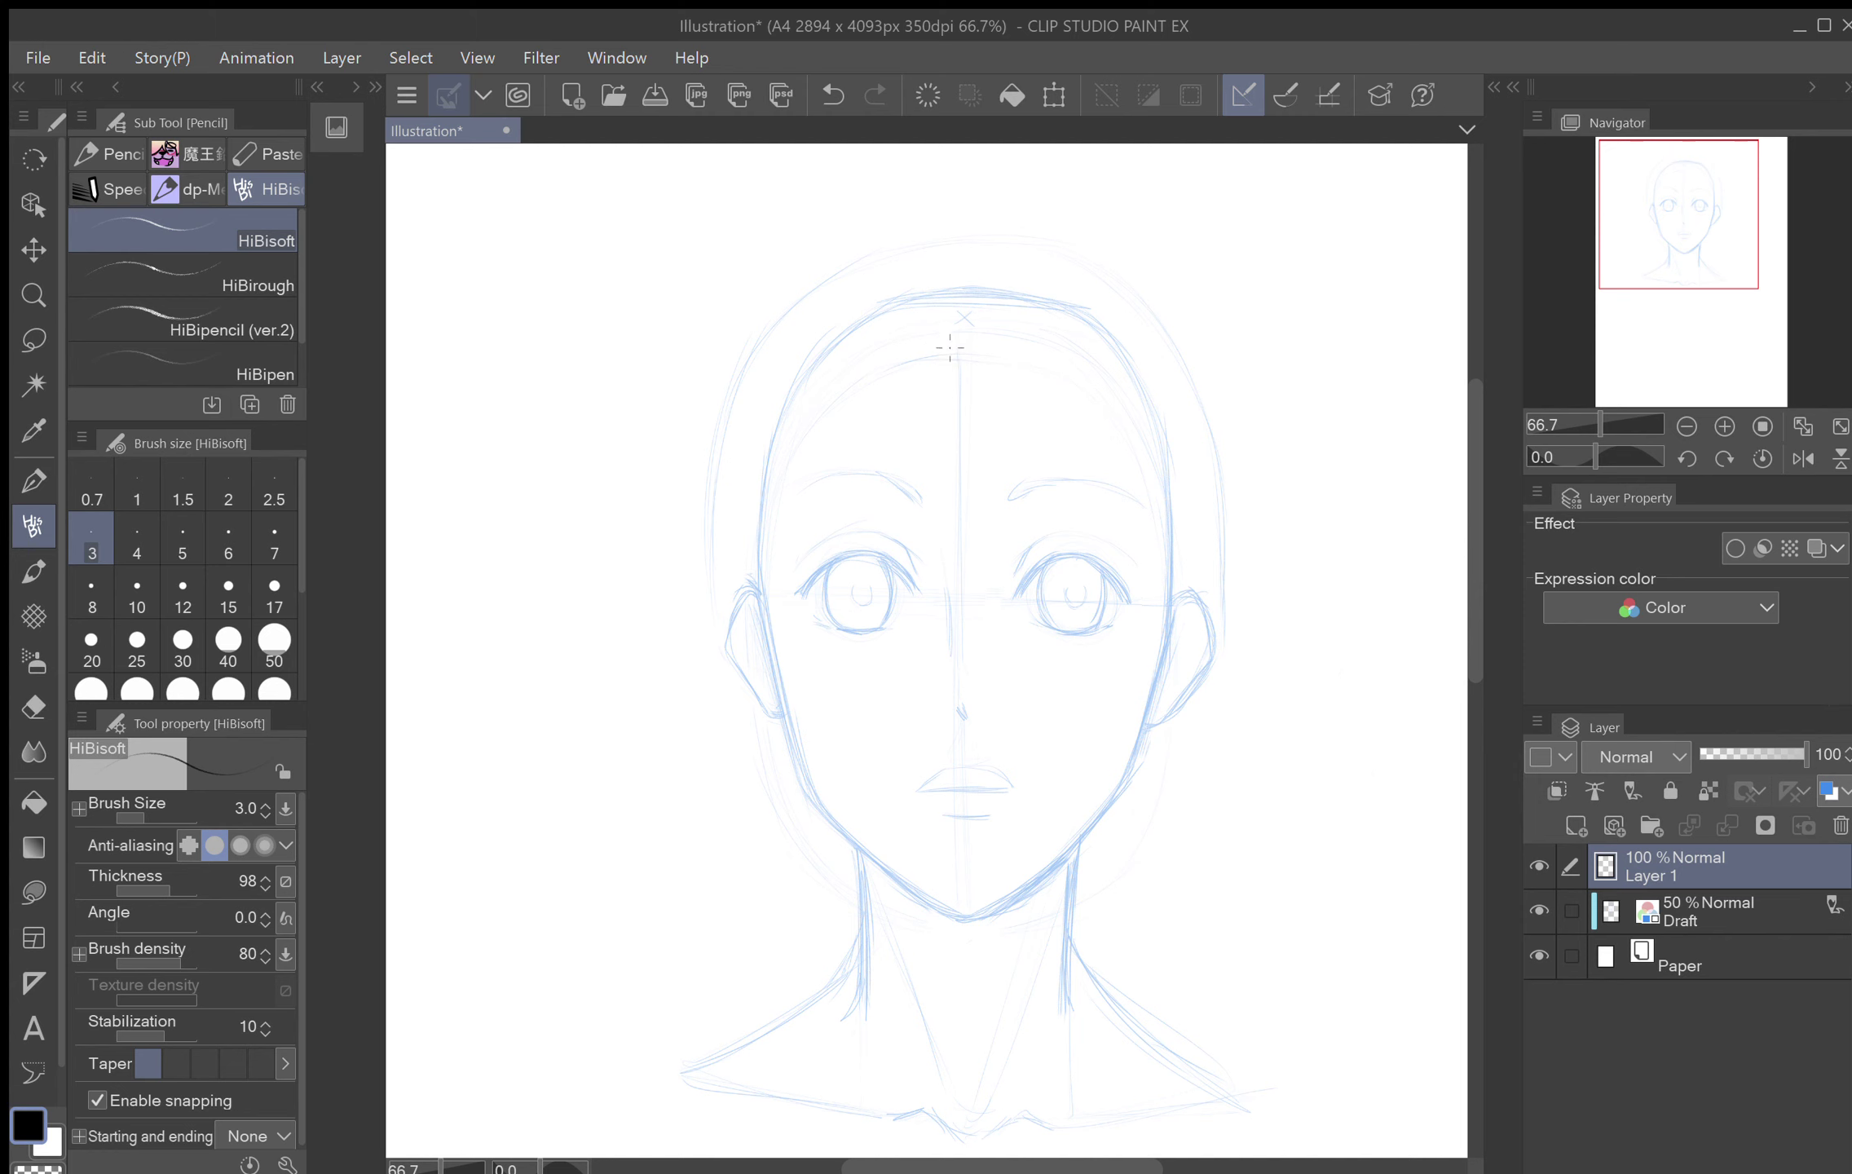
pyautogui.moveTo(943, 390); pyautogui.dragTo(1033, 326)
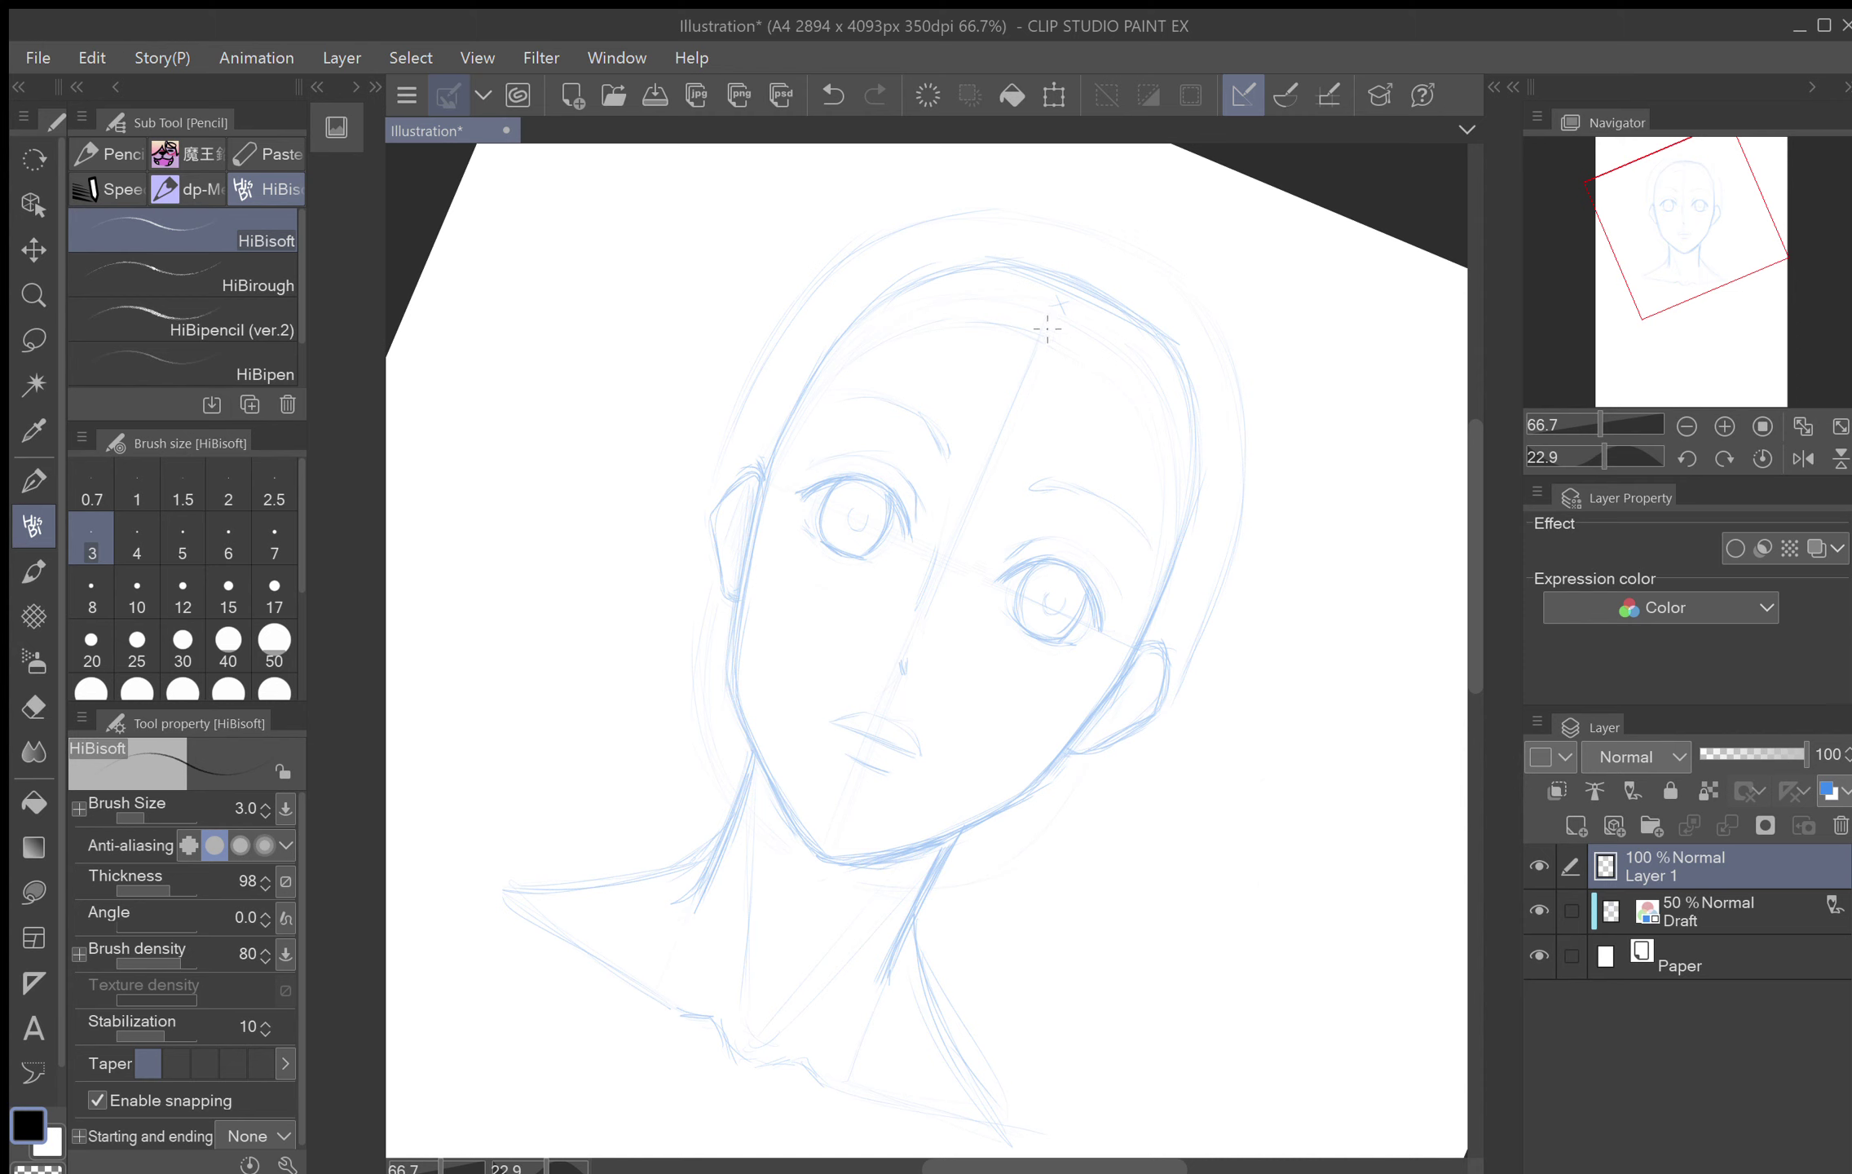
# Step: Draw the pointed bang strands over the forehead's right half on Layer 1, from the centre parting out to the right temple
pyautogui.moveTo(1047, 329); pyautogui.dragTo(1011, 518)
pyautogui.moveTo(1048, 385); pyautogui.dragTo(1013, 551)
pyautogui.moveTo(1047, 374)
pyautogui.mouseDown()
pyautogui.moveTo(1046, 421)
pyautogui.moveTo(1101, 549)
pyautogui.mouseUp()
pyautogui.moveTo(1132, 379)
pyautogui.mouseDown()
pyautogui.moveTo(1110, 547)
pyautogui.moveTo(1141, 646)
pyautogui.mouseUp()
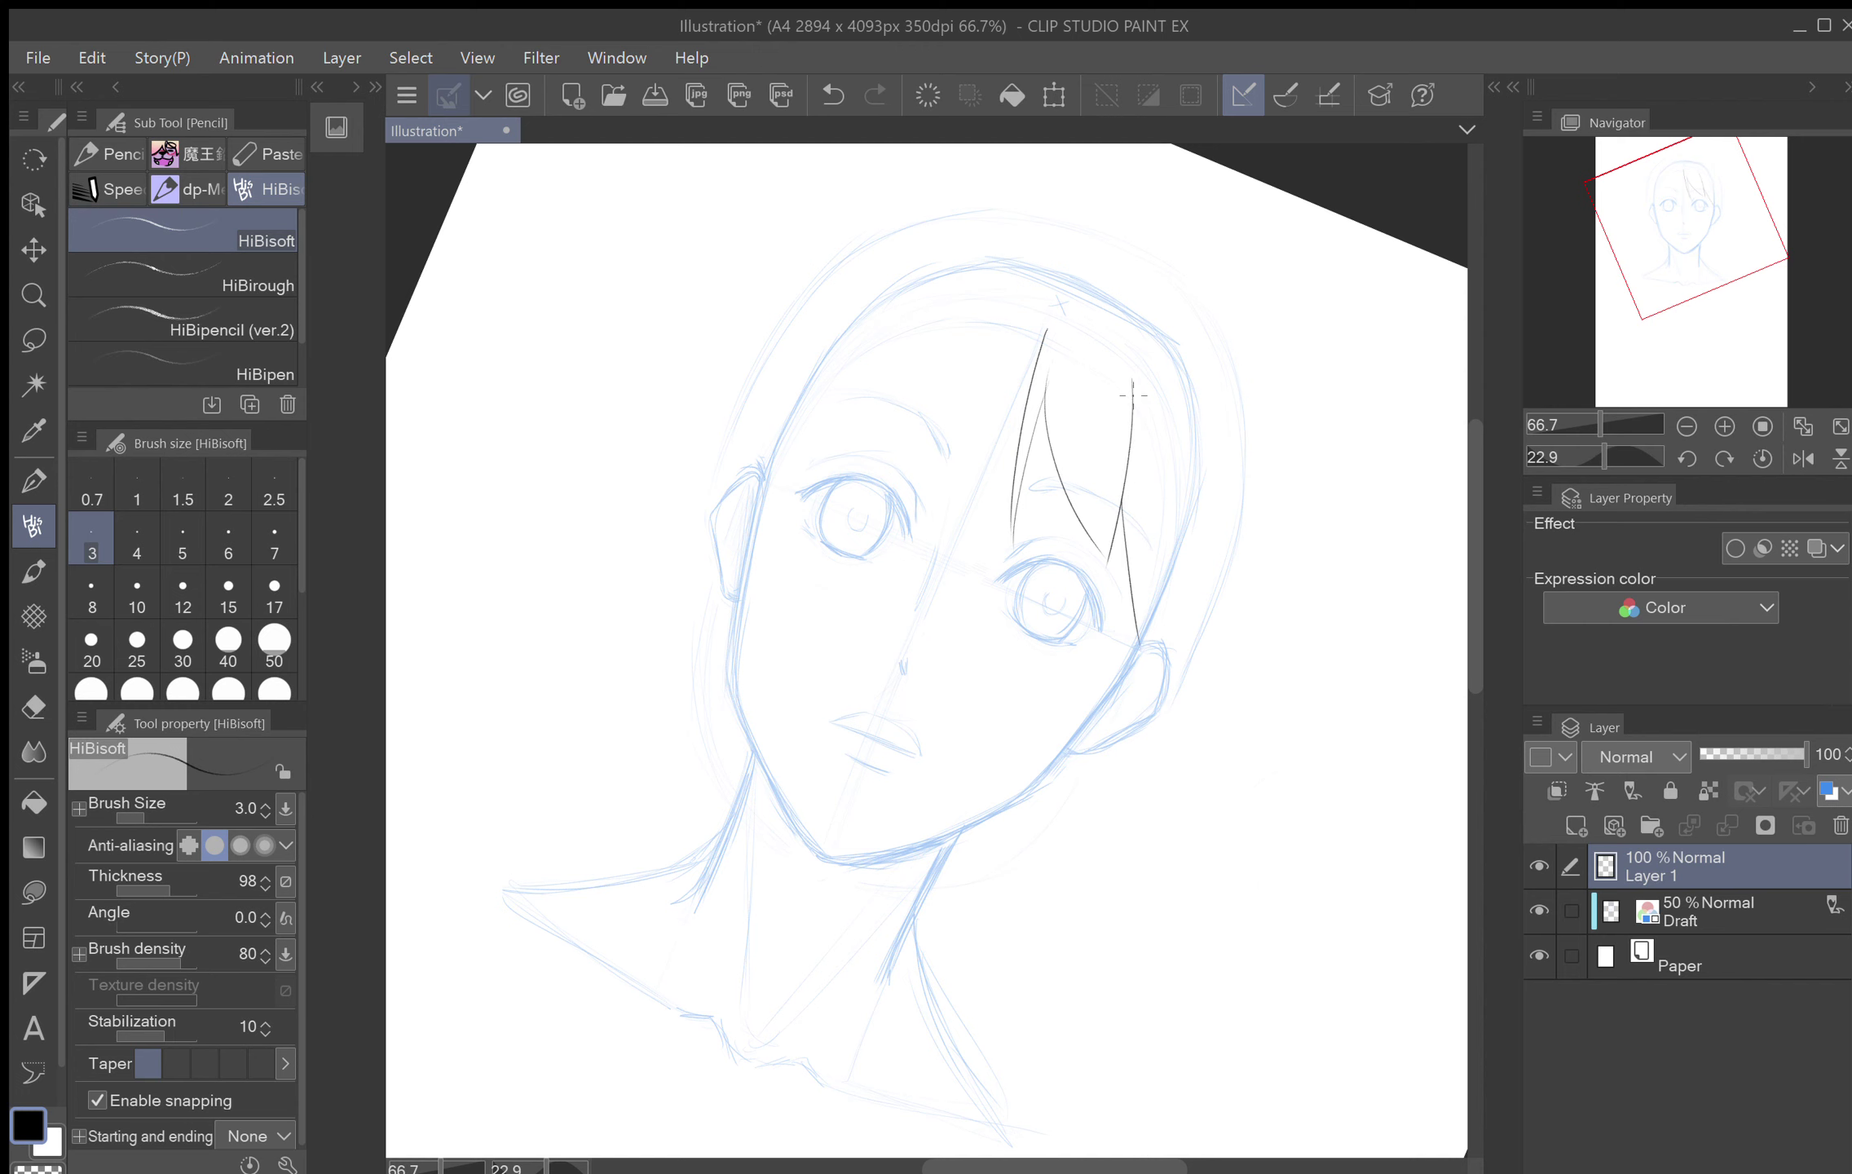
# Step: Draw the matching pointed bang strands over the forehead's left half, from the centre parting out to the left ear
pyautogui.moveTo(1132, 395)
pyautogui.mouseDown()
pyautogui.moveTo(1007, 420)
pyautogui.moveTo(908, 478)
pyautogui.mouseUp()
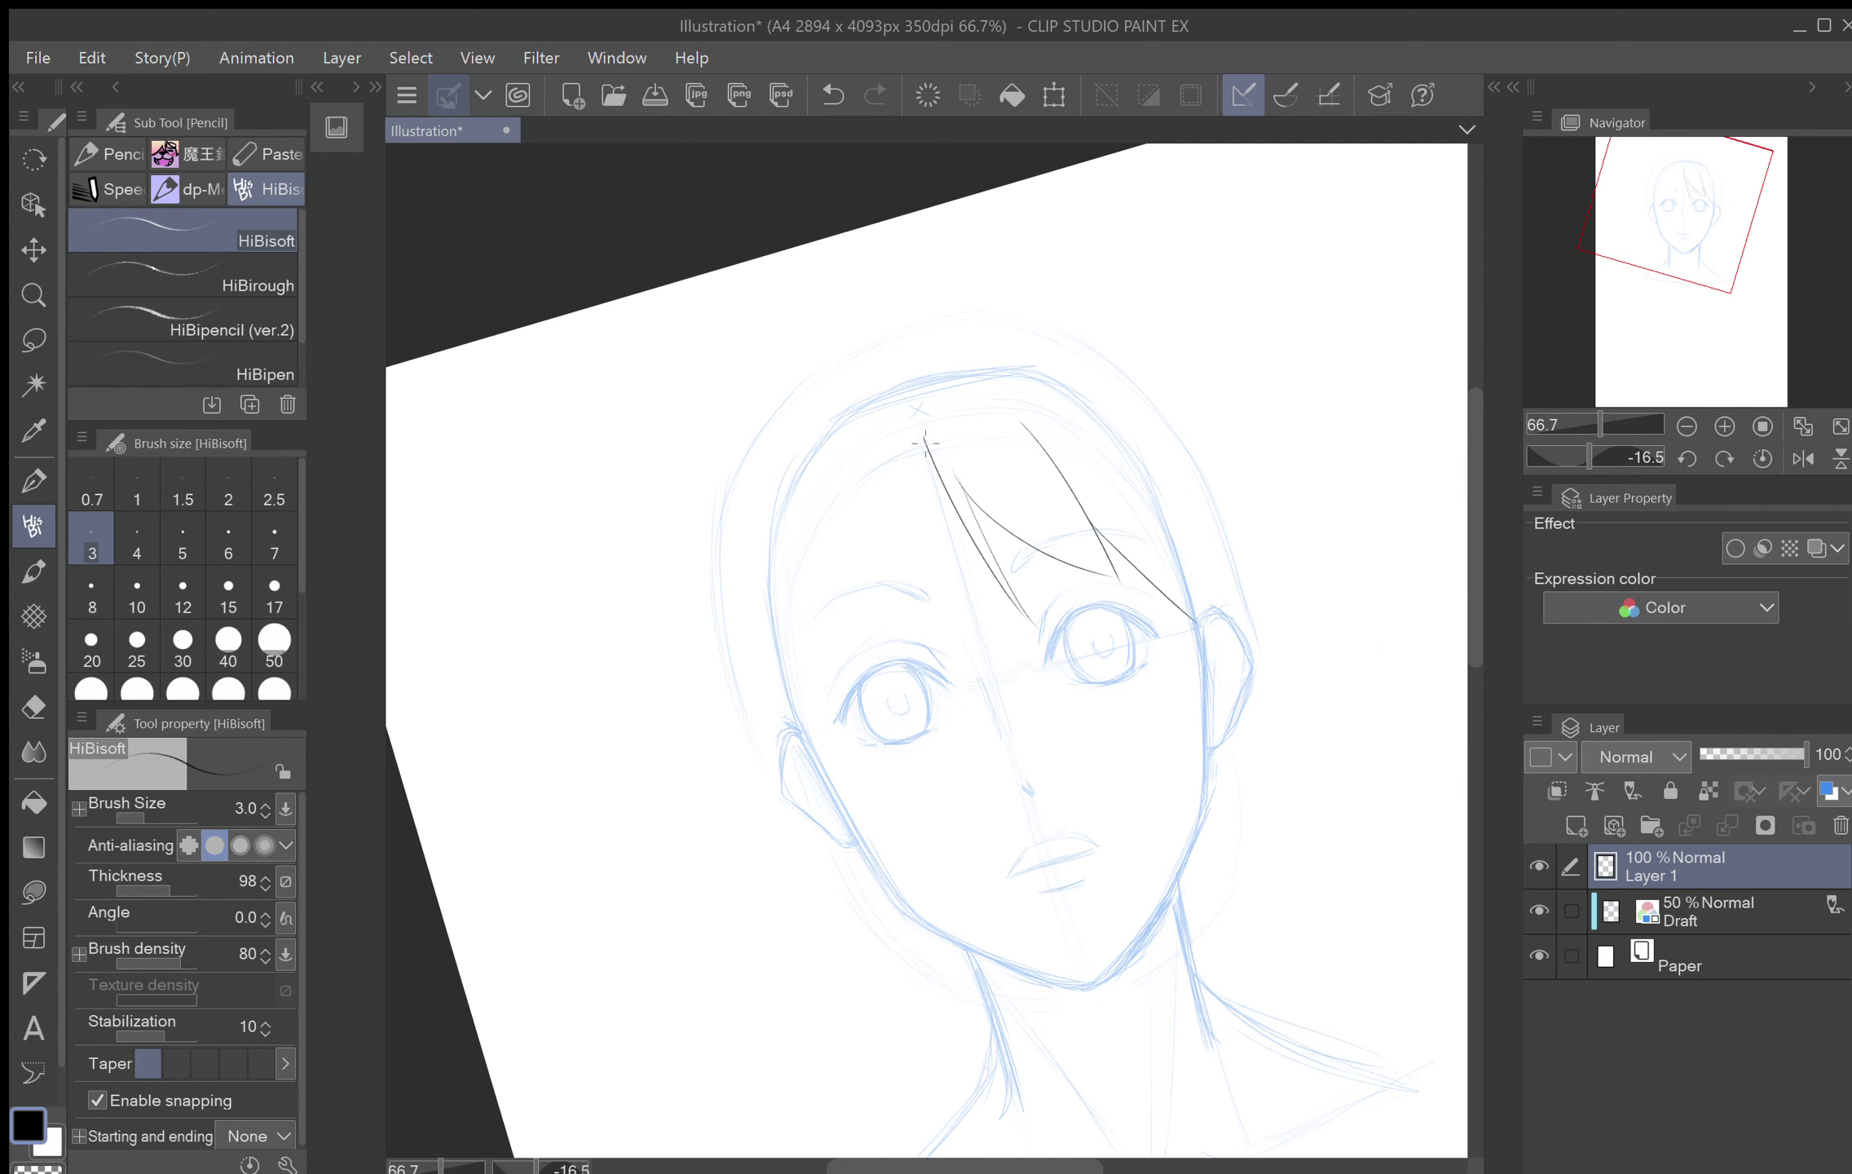
pyautogui.moveTo(926, 441); pyautogui.dragTo(948, 626)
pyautogui.moveTo(888, 453); pyautogui.dragTo(952, 654)
pyautogui.moveTo(890, 527); pyautogui.dragTo(861, 672)
pyautogui.moveTo(840, 485); pyautogui.dragTo(861, 675)
pyautogui.moveTo(837, 544); pyautogui.dragTo(802, 746)
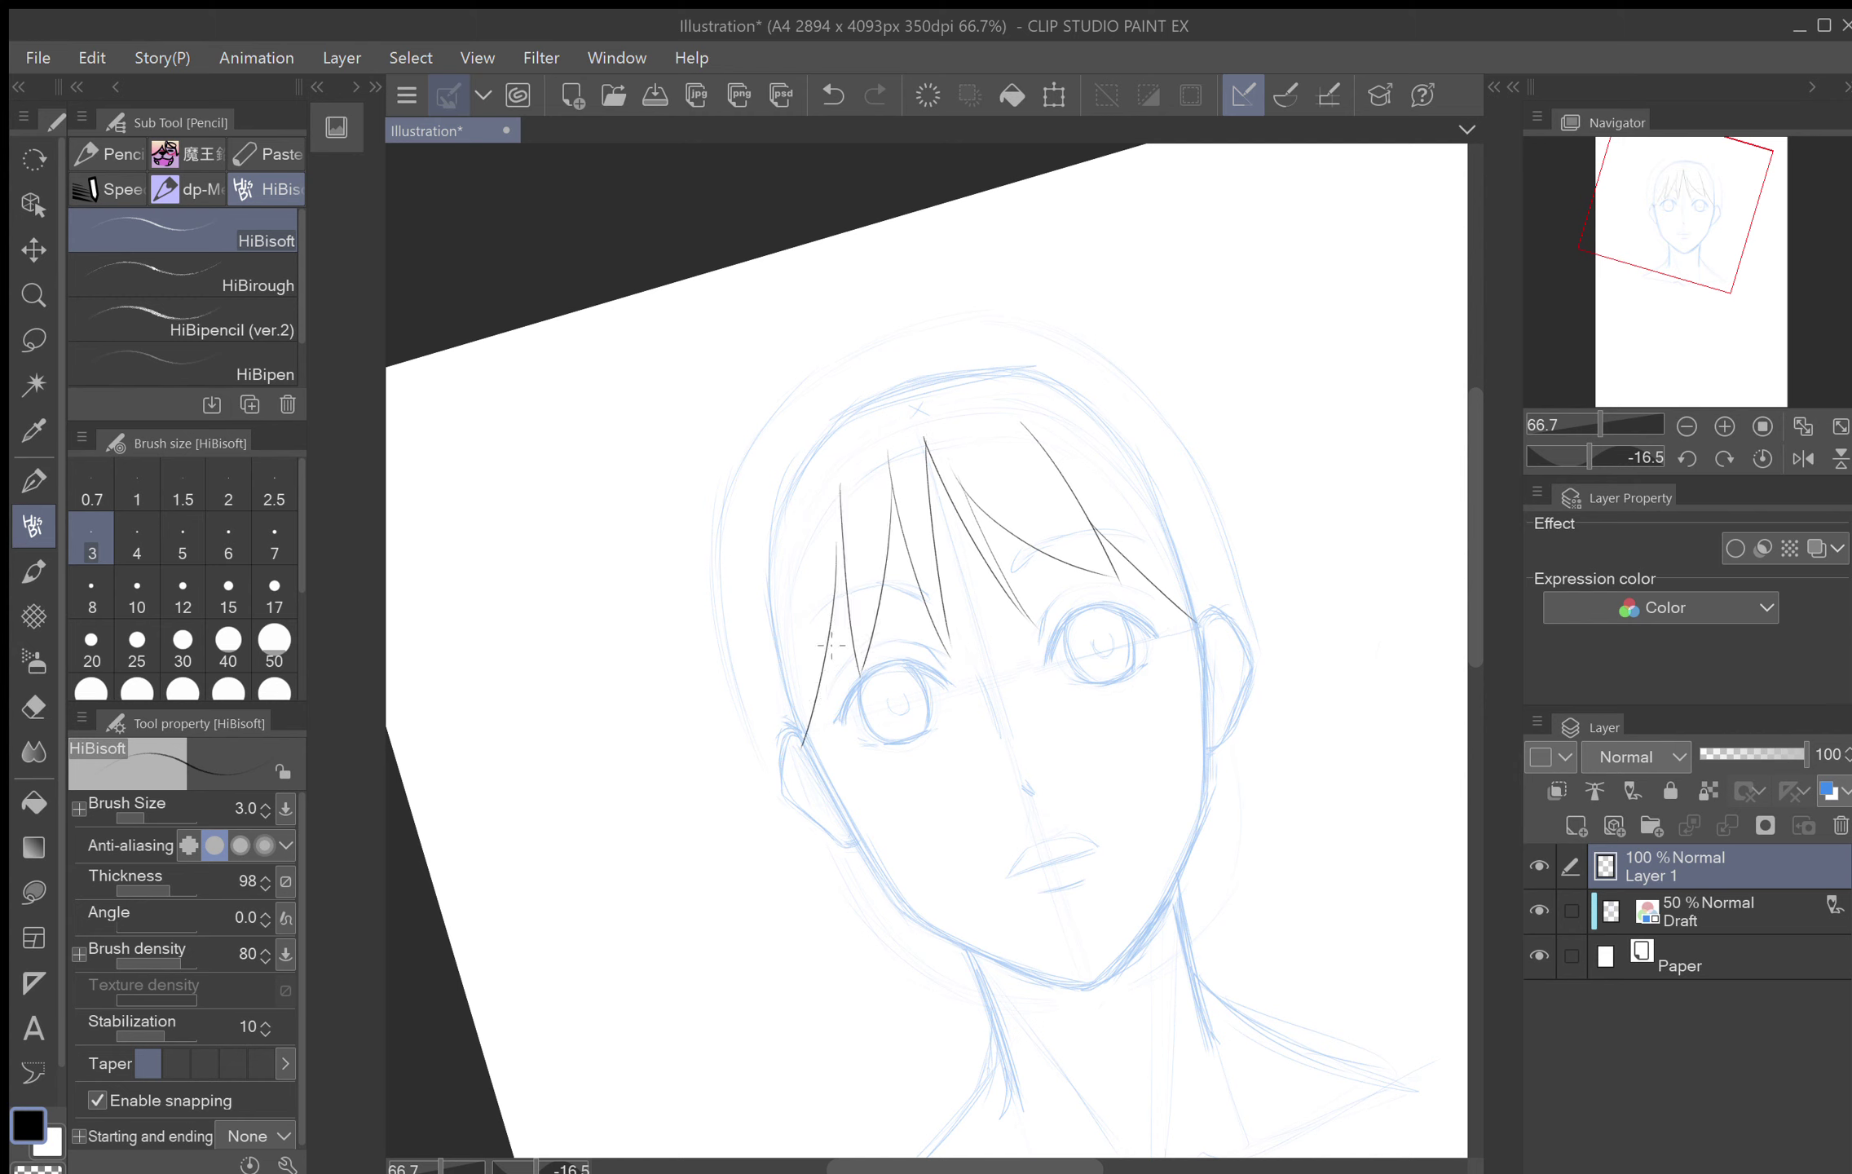
pyautogui.moveTo(833, 628); pyautogui.dragTo(840, 578)
# Step: Draw long side locks on both sides of the face, falling over the ears to just below chin level
pyautogui.hotkey('ctrl', '@')
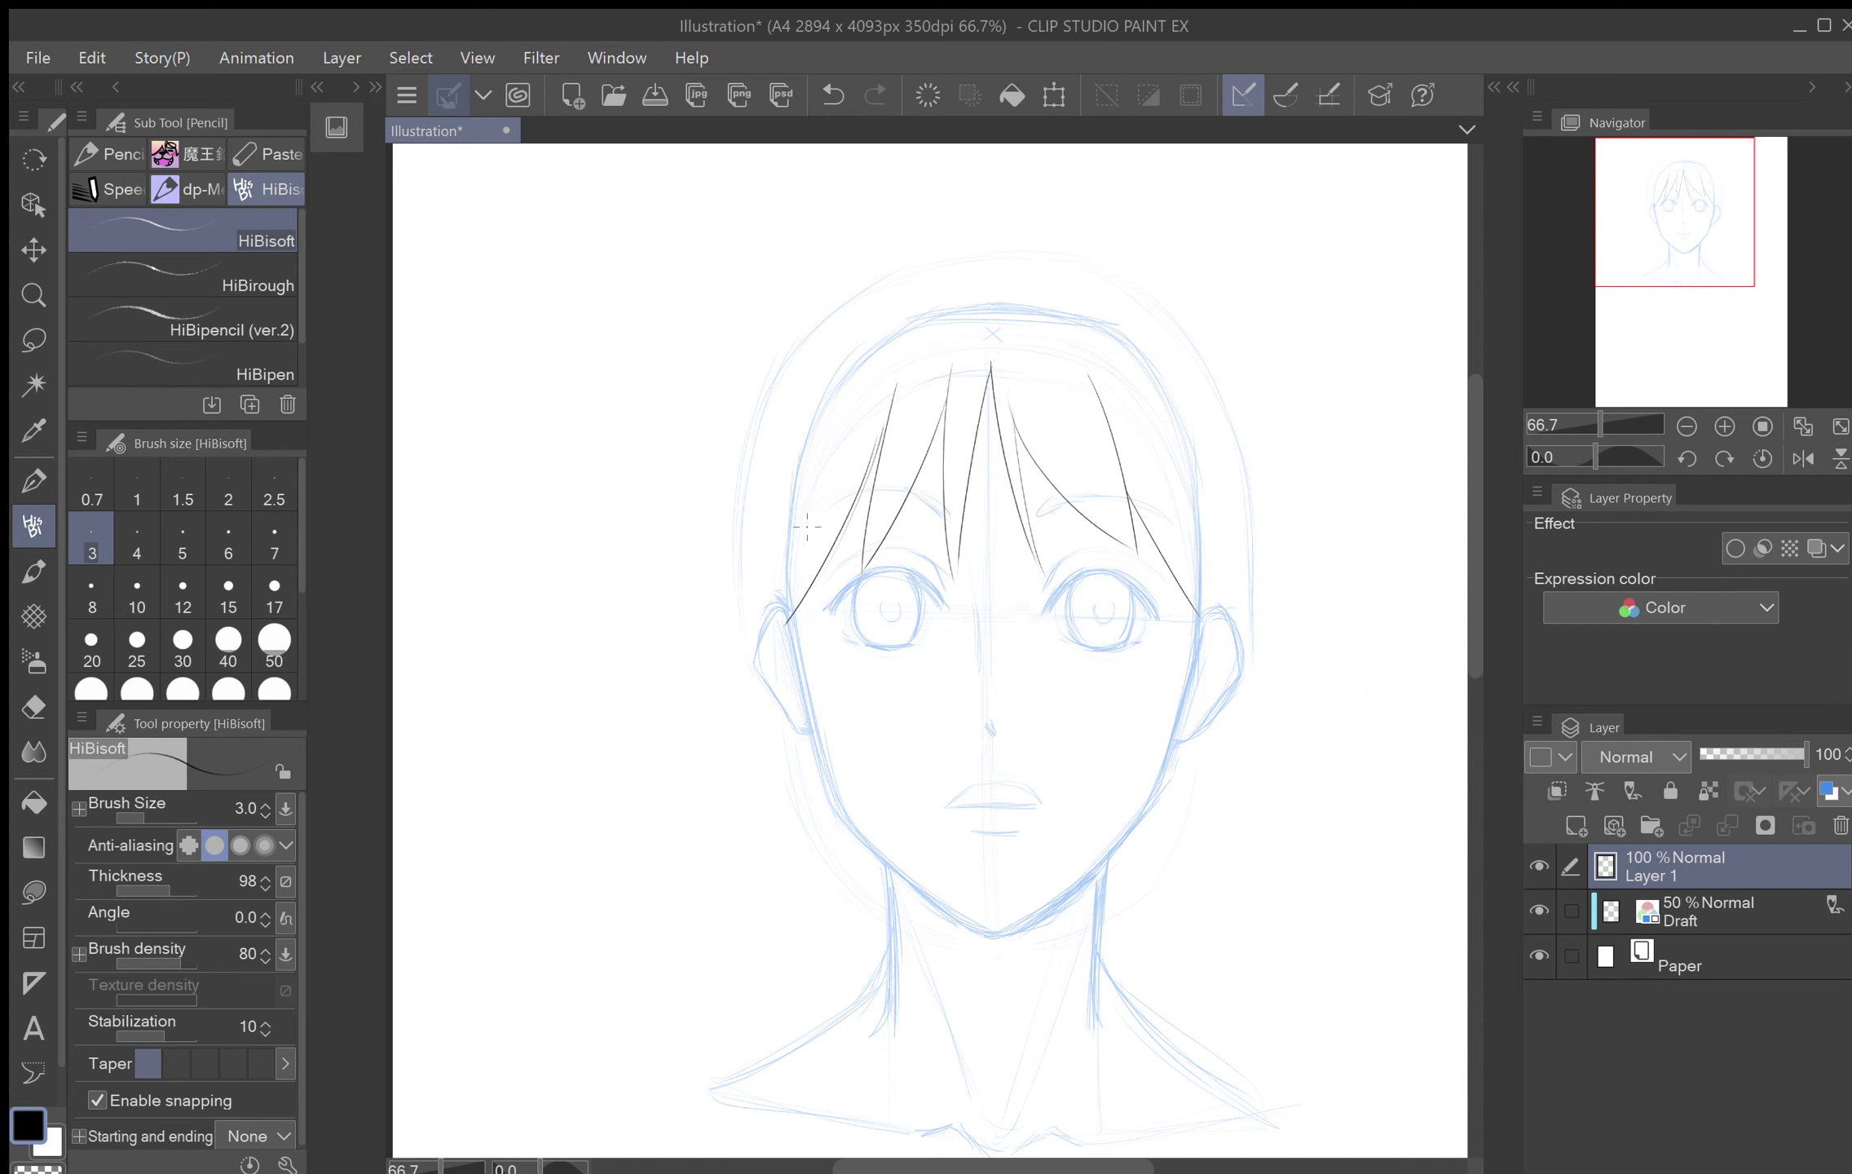
pyautogui.moveTo(827, 414); pyautogui.dragTo(773, 897)
pyautogui.moveTo(769, 780); pyautogui.dragTo(831, 948)
pyautogui.moveTo(779, 874)
pyautogui.mouseDown()
pyautogui.moveTo(823, 942)
pyautogui.moveTo(749, 858)
pyautogui.moveTo(745, 587)
pyautogui.mouseUp()
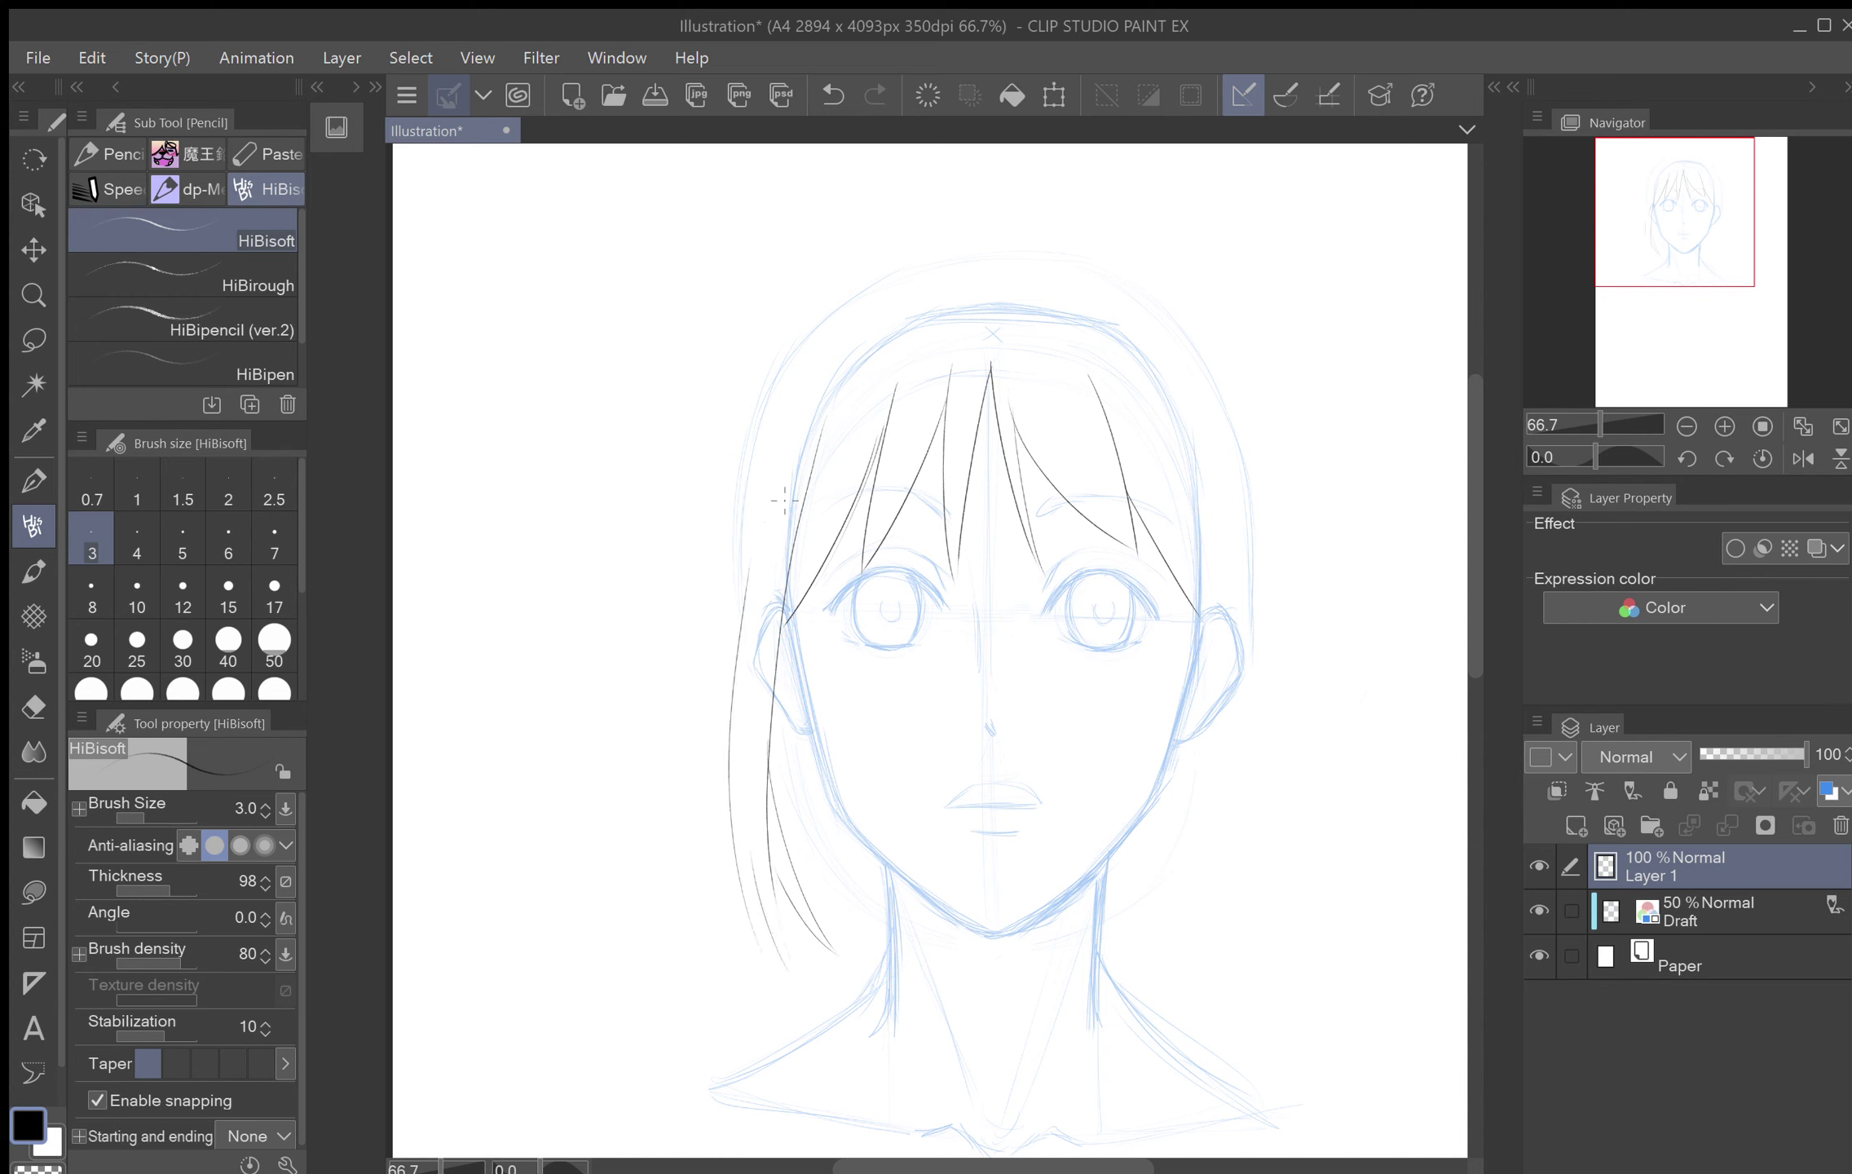
pyautogui.moveTo(1179, 517)
pyautogui.mouseDown()
pyautogui.moveTo(1157, 962)
pyautogui.moveTo(1205, 840)
pyautogui.moveTo(1262, 971)
pyautogui.moveTo(1226, 857)
pyautogui.moveTo(1245, 856)
pyautogui.moveTo(1235, 689)
pyautogui.mouseUp()
pyautogui.moveTo(1225, 559); pyautogui.dragTo(1238, 691)
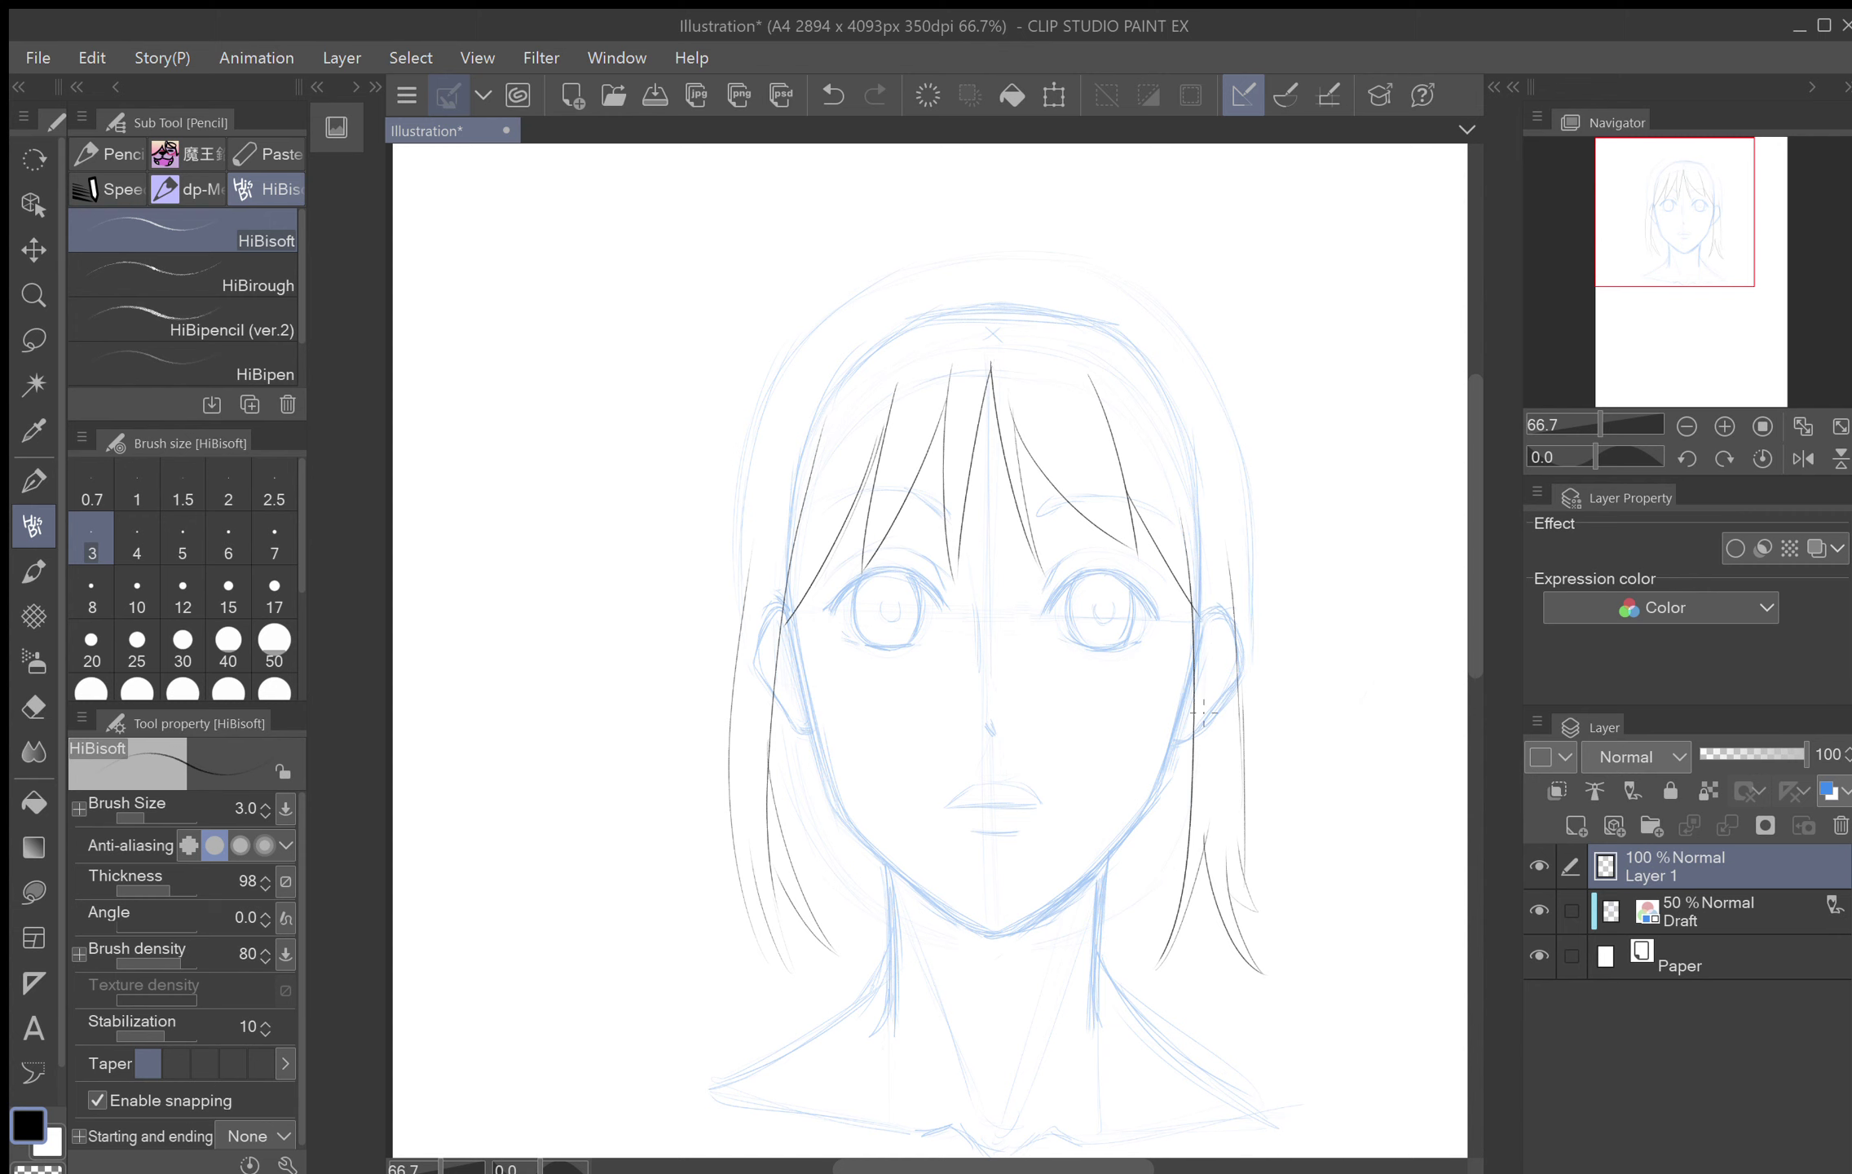
# Step: With the canvas view mirrored, draw the outer hair contour from the crown to the shoulder on one side, with pointed tips
pyautogui.click(1803, 458)
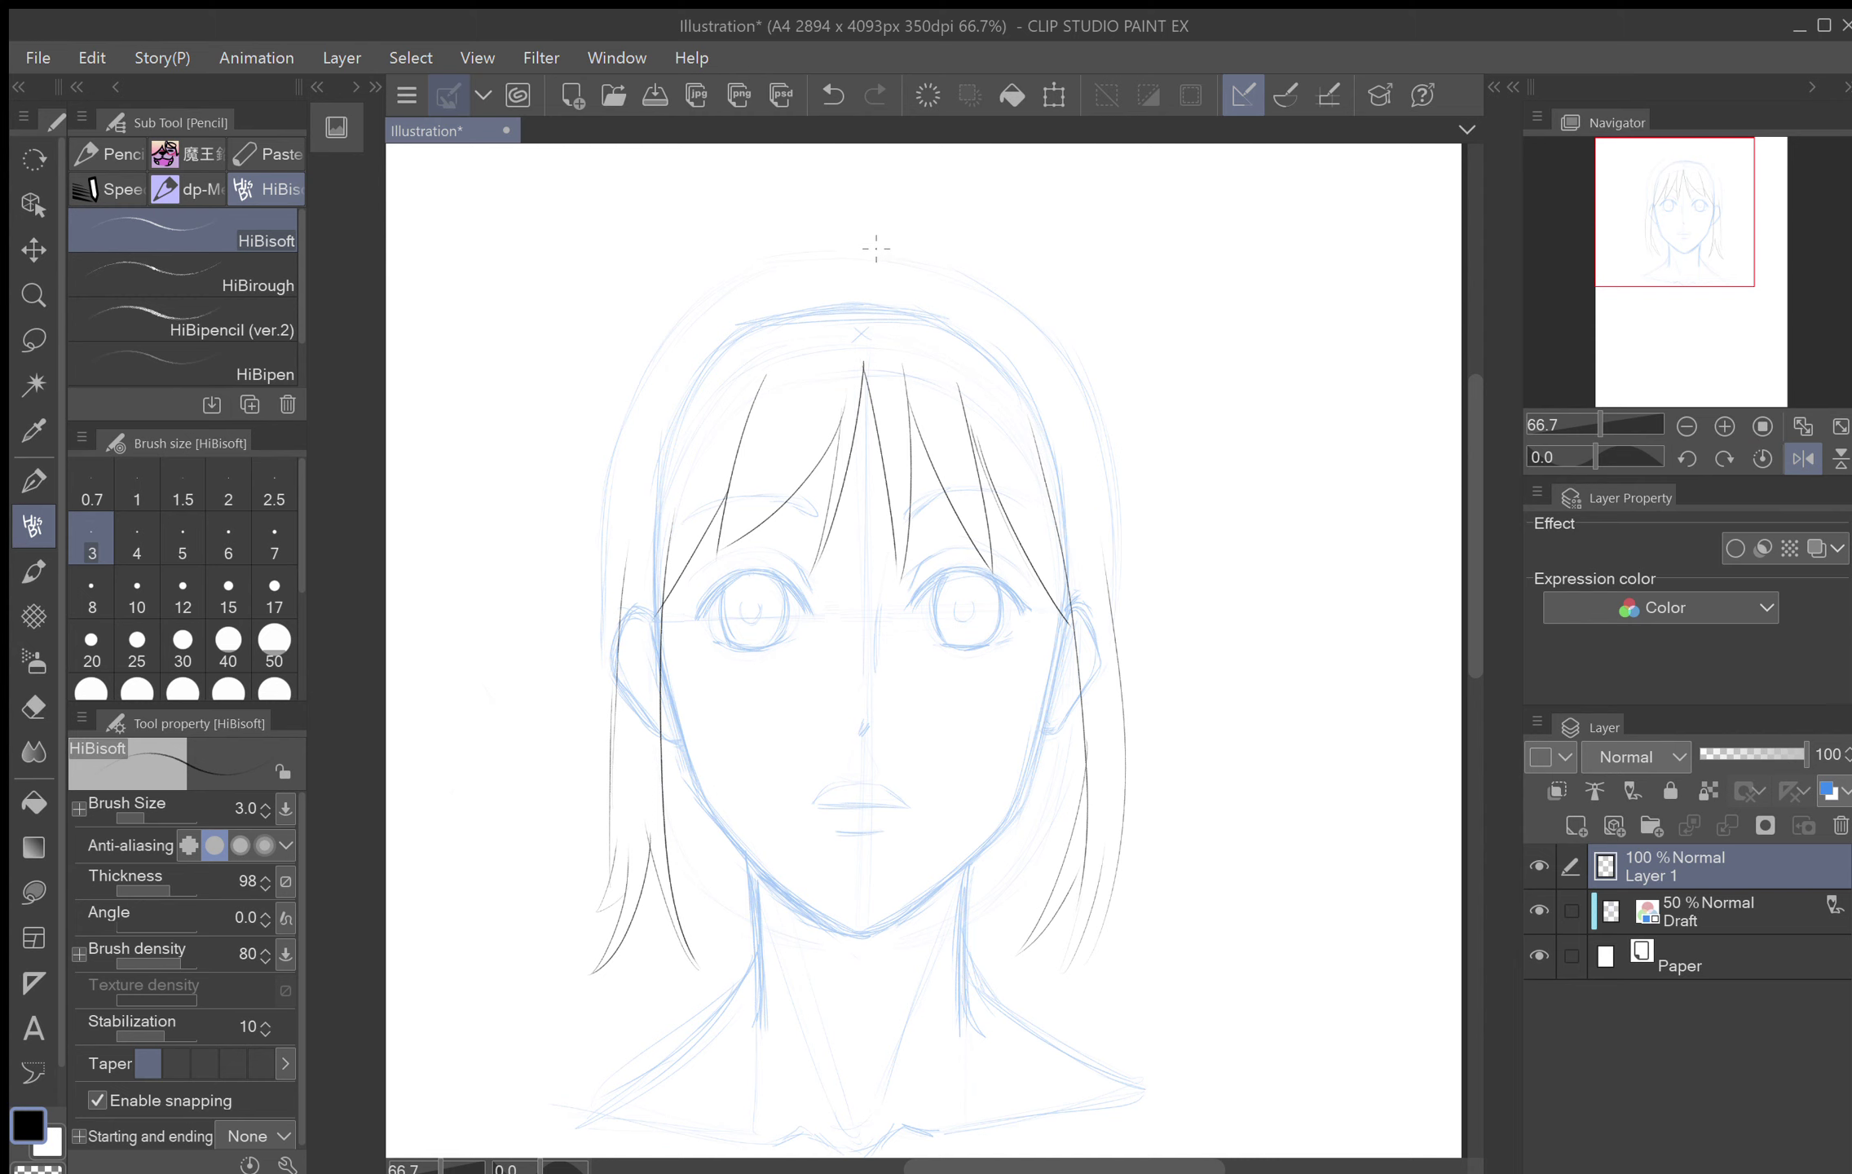
pyautogui.moveTo(780, 264)
pyautogui.mouseDown()
pyautogui.moveTo(842, 252)
pyautogui.moveTo(778, 264)
pyautogui.moveTo(640, 379)
pyautogui.moveTo(599, 530)
pyautogui.moveTo(592, 694)
pyautogui.mouseUp()
pyautogui.moveTo(593, 619)
pyautogui.mouseDown()
pyautogui.moveTo(580, 815)
pyautogui.moveTo(520, 1033)
pyautogui.mouseUp()
pyautogui.moveTo(592, 864); pyautogui.dragTo(541, 1007)
pyautogui.moveTo(584, 829); pyautogui.dragTo(621, 1063)
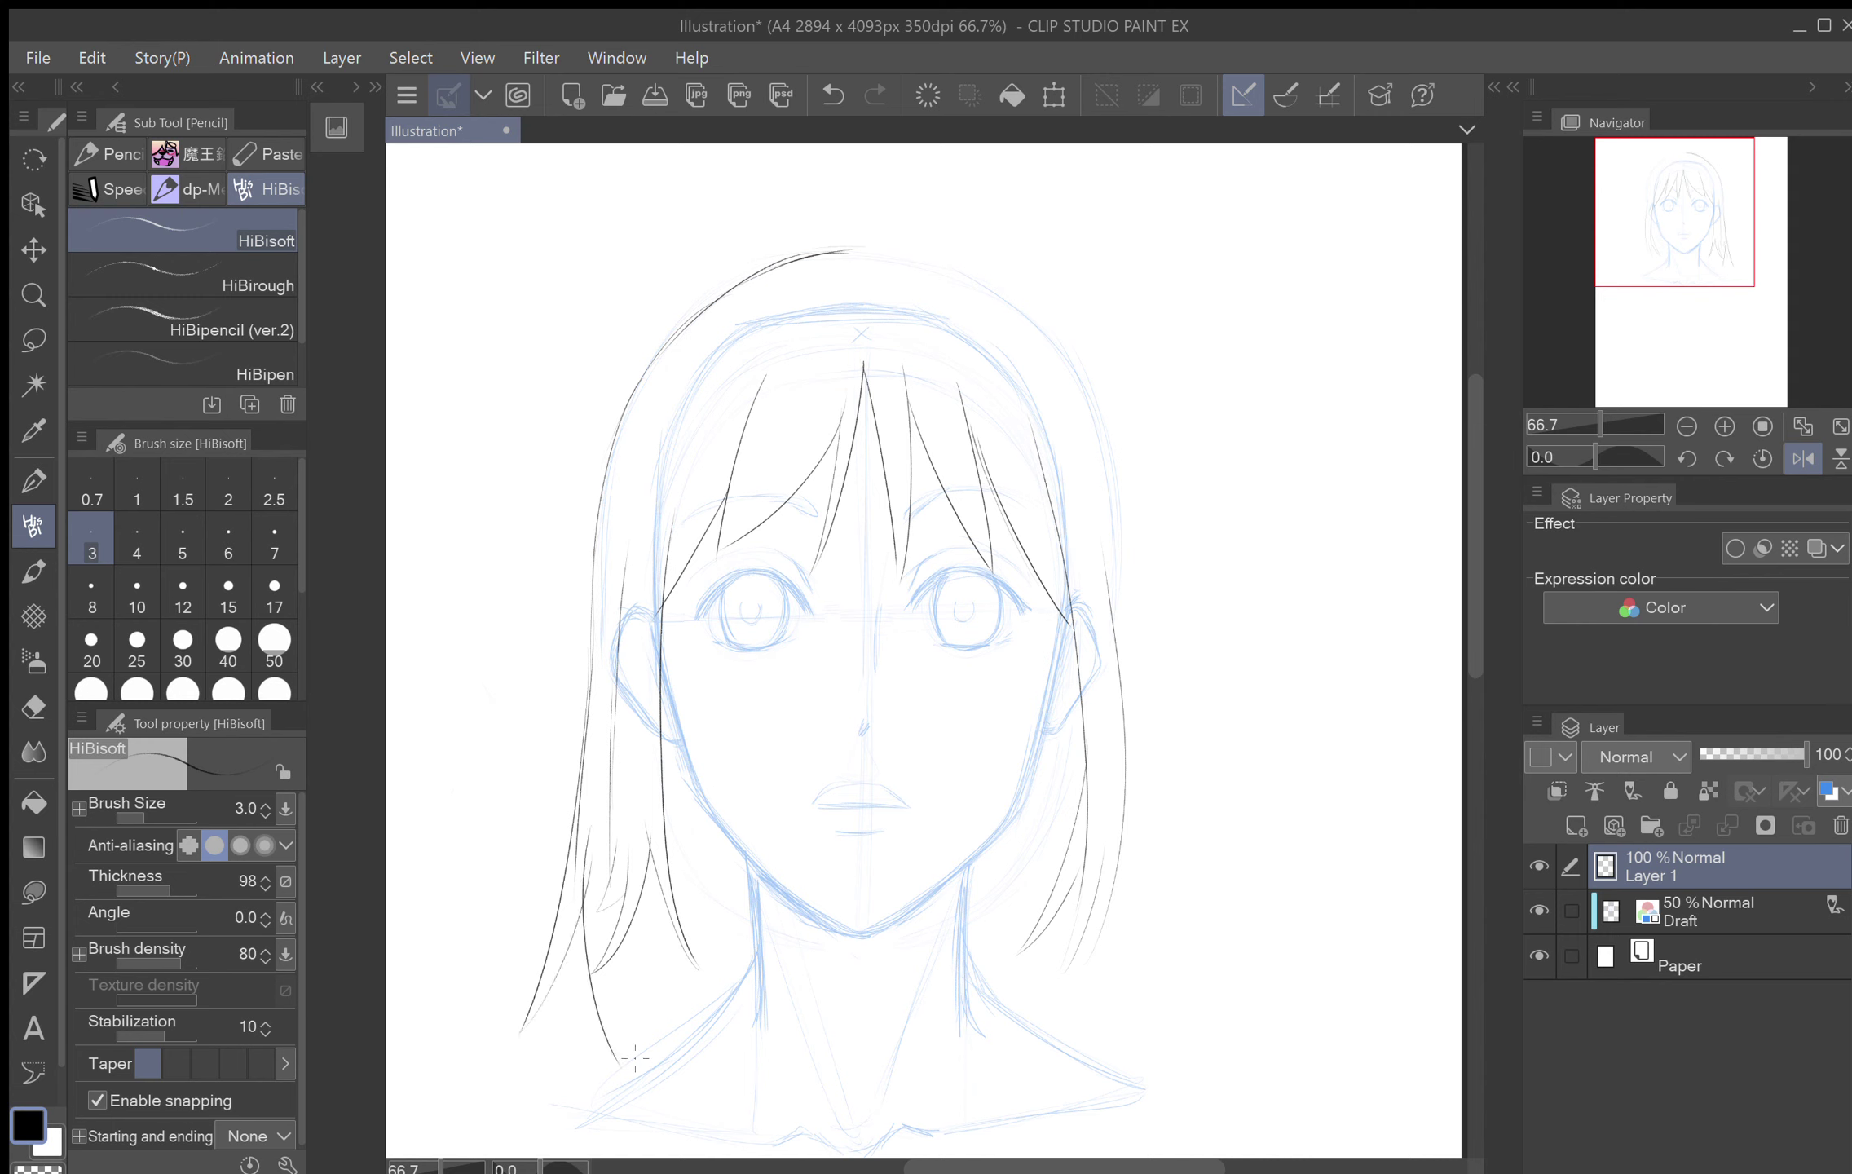
pyautogui.moveTo(641, 941)
pyautogui.mouseDown()
pyautogui.moveTo(633, 1071)
pyautogui.moveTo(679, 1029)
pyautogui.mouseUp()
# Step: Restore the unmirrored view and draw the left outer hair contour from the crown to the shoulder, with pointed tips
pyautogui.click(1802, 458)
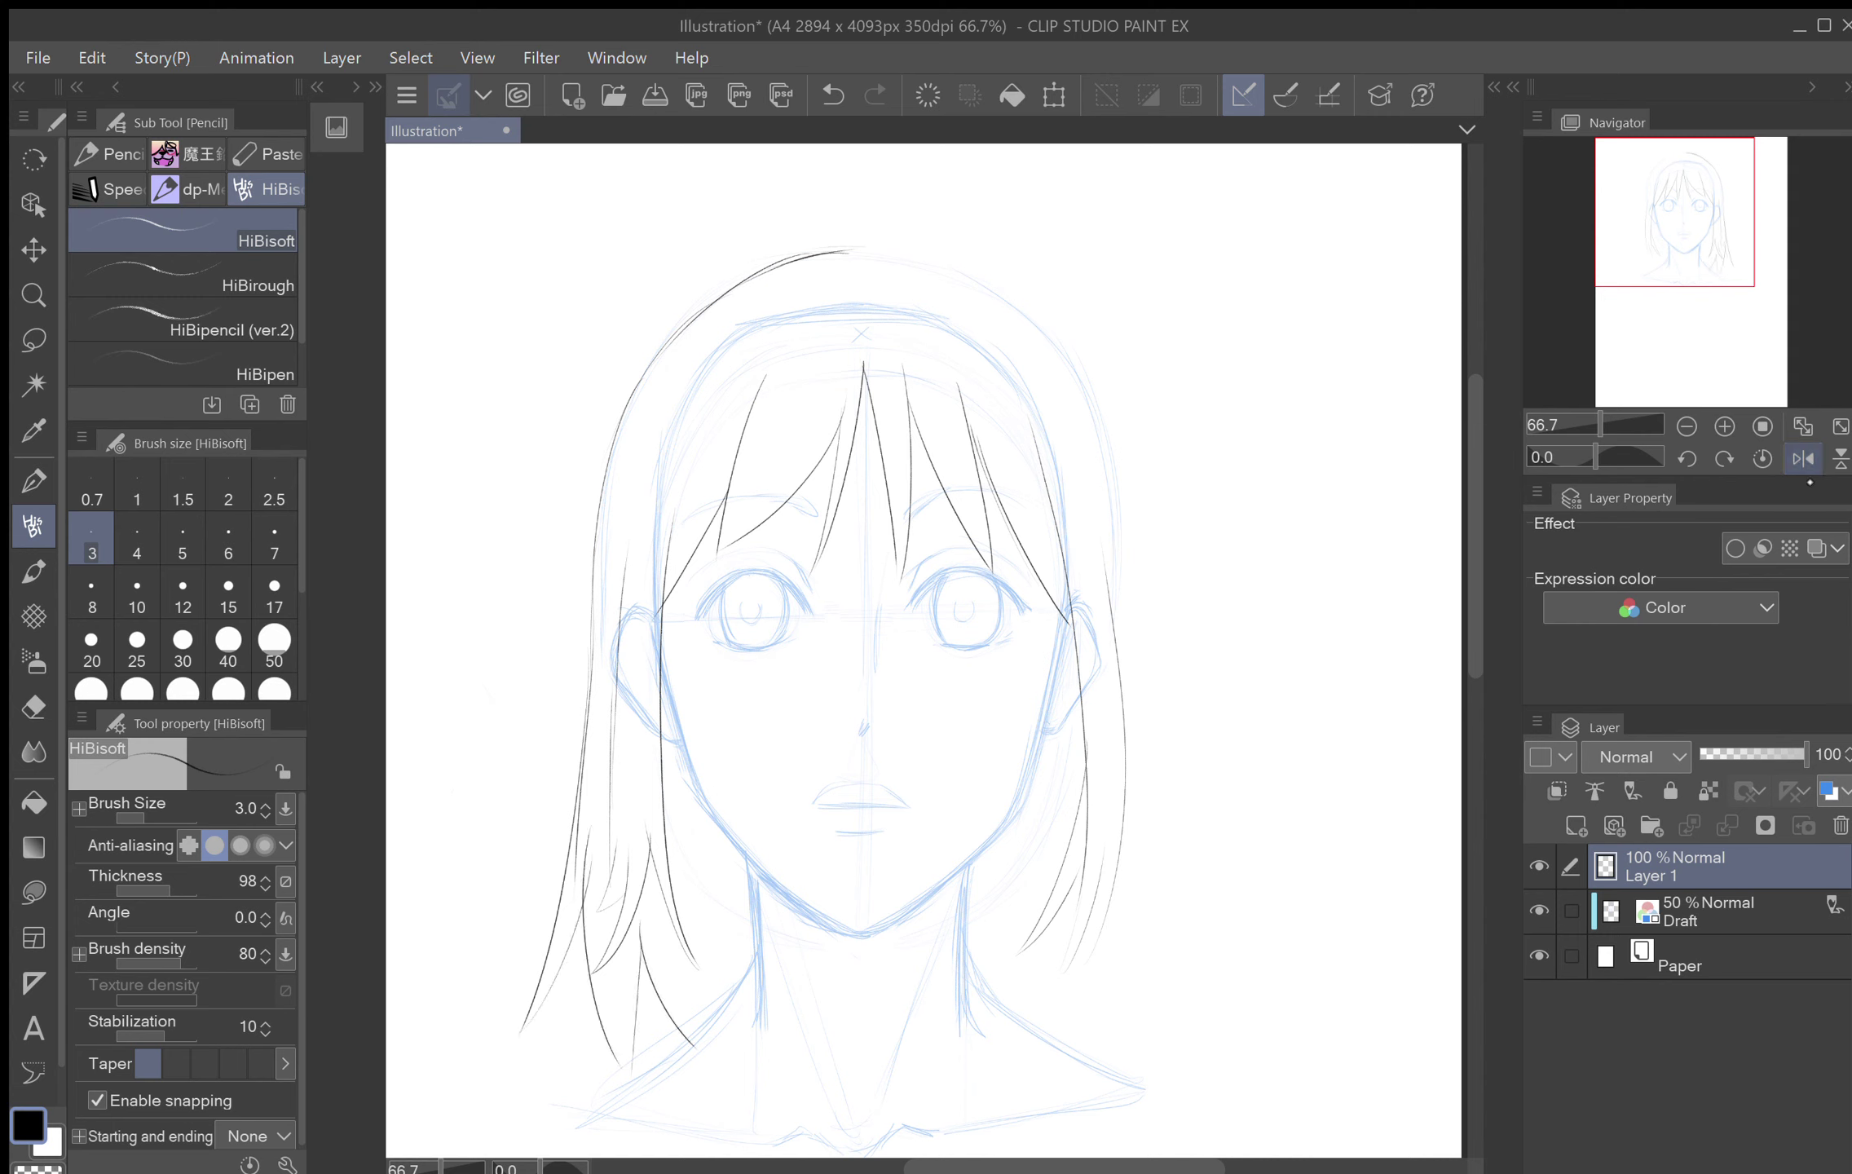
pyautogui.moveTo(1017, 249); pyautogui.dragTo(883, 266)
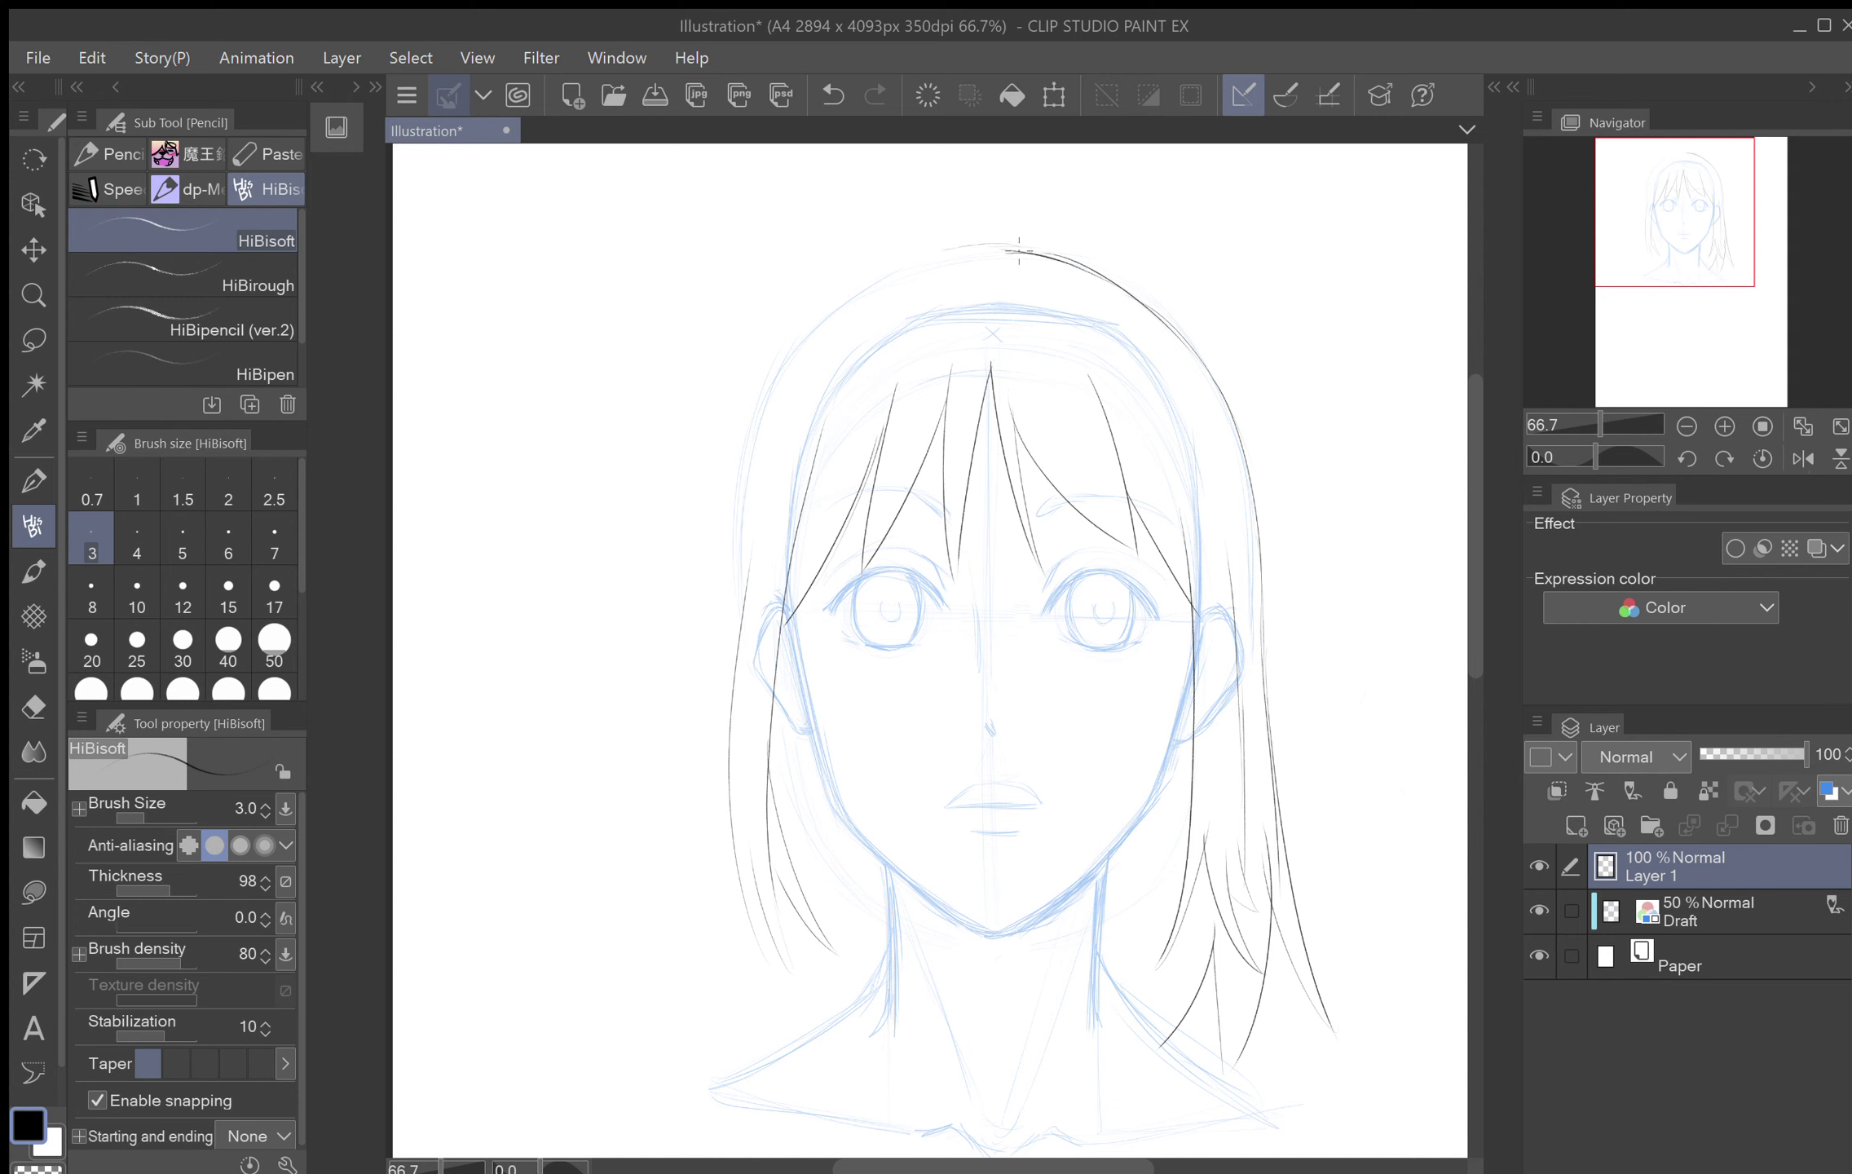
pyautogui.moveTo(1017, 249)
pyautogui.mouseDown()
pyautogui.moveTo(945, 283)
pyautogui.moveTo(969, 262)
pyautogui.moveTo(853, 308)
pyautogui.moveTo(894, 300)
pyautogui.moveTo(890, 283)
pyautogui.moveTo(762, 436)
pyautogui.moveTo(813, 347)
pyautogui.moveTo(768, 410)
pyautogui.moveTo(741, 621)
pyautogui.moveTo(755, 470)
pyautogui.moveTo(746, 924)
pyautogui.moveTo(683, 1064)
pyautogui.mouseUp()
pyautogui.moveTo(792, 964)
pyautogui.mouseDown()
pyautogui.moveTo(703, 1066)
pyautogui.moveTo(833, 1038)
pyautogui.moveTo(833, 1018)
pyautogui.mouseUp()
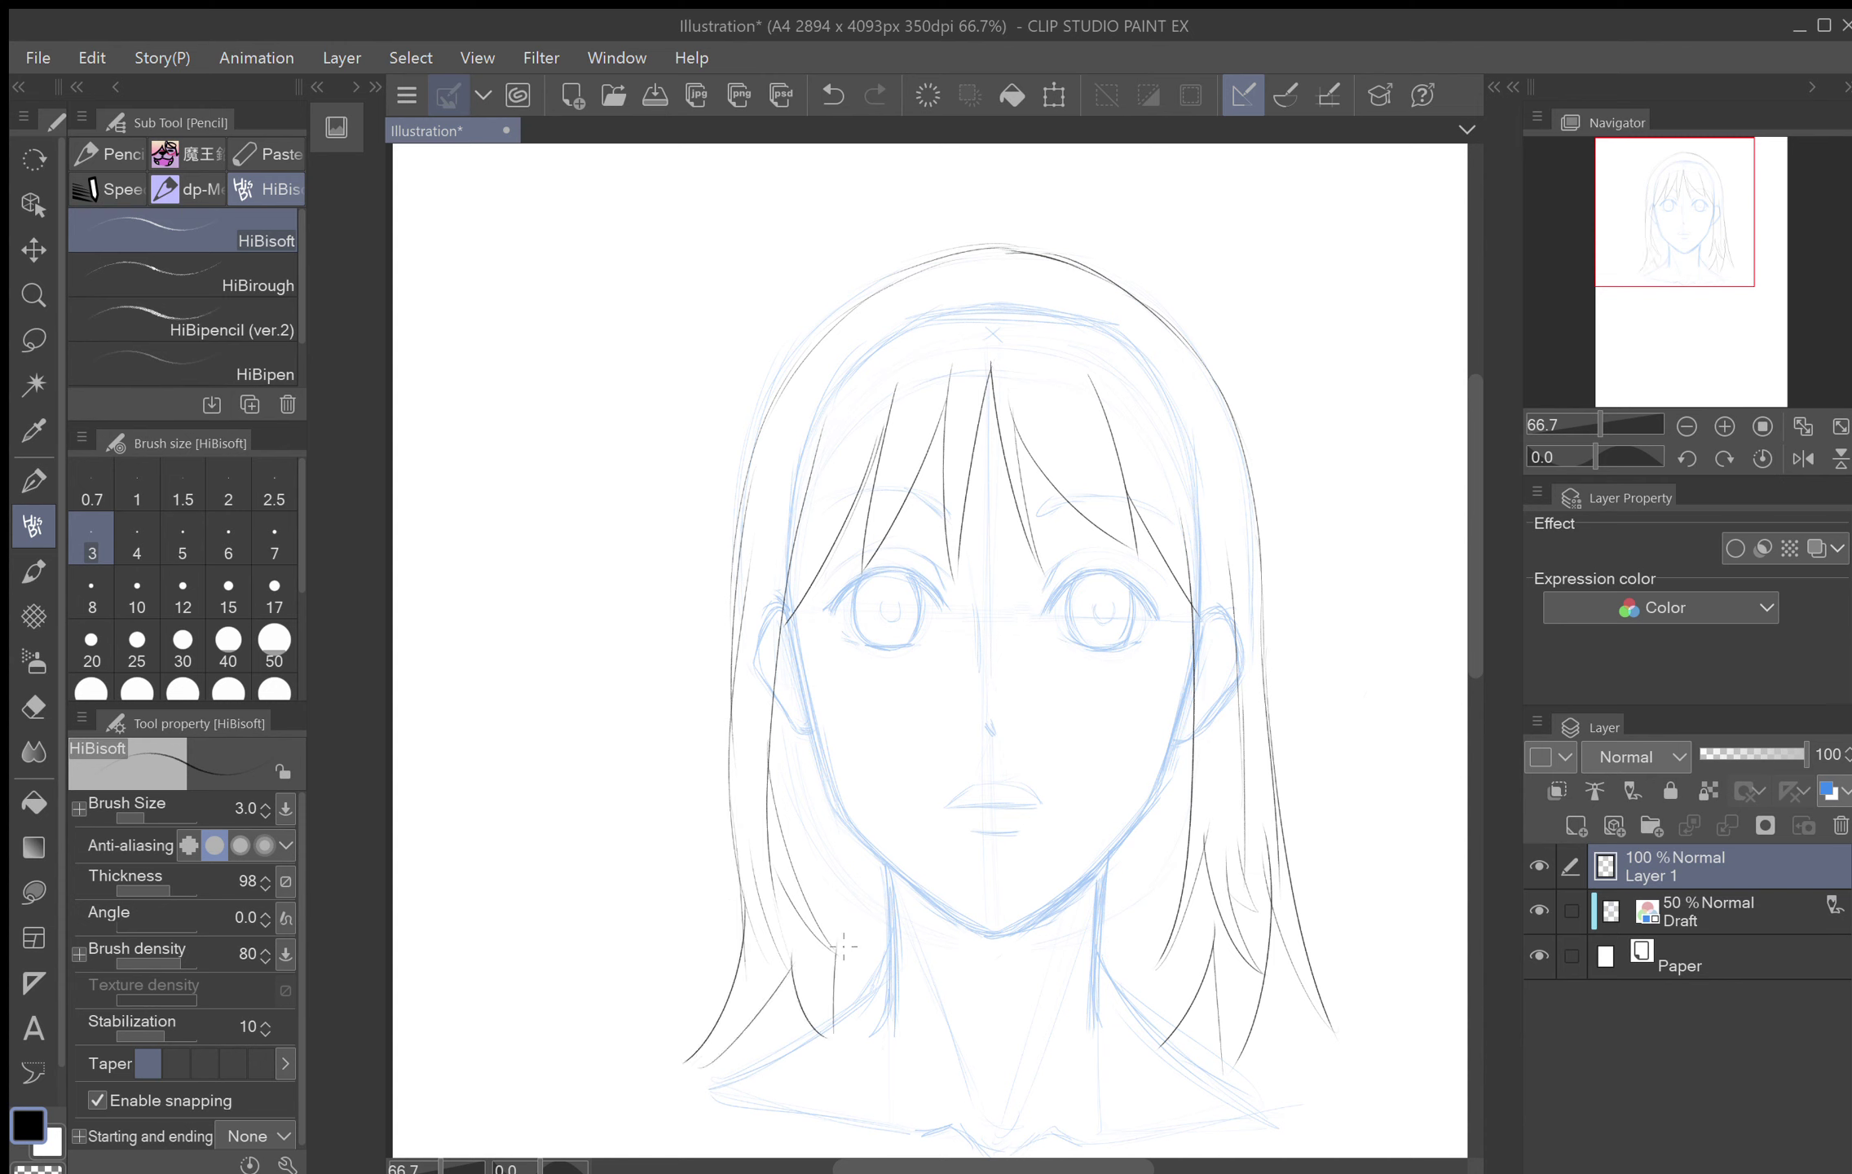
pyautogui.moveTo(836, 941); pyautogui.dragTo(863, 997)
# Step: Reinforce the hair's outer contour around both sides and across the crown with extra strokes
pyautogui.moveTo(728, 660)
pyautogui.mouseDown()
pyautogui.moveTo(731, 555)
pyautogui.moveTo(738, 609)
pyautogui.moveTo(789, 371)
pyautogui.mouseUp()
pyautogui.moveTo(743, 498); pyautogui.dragTo(866, 289)
pyautogui.moveTo(788, 363); pyautogui.dragTo(938, 269)
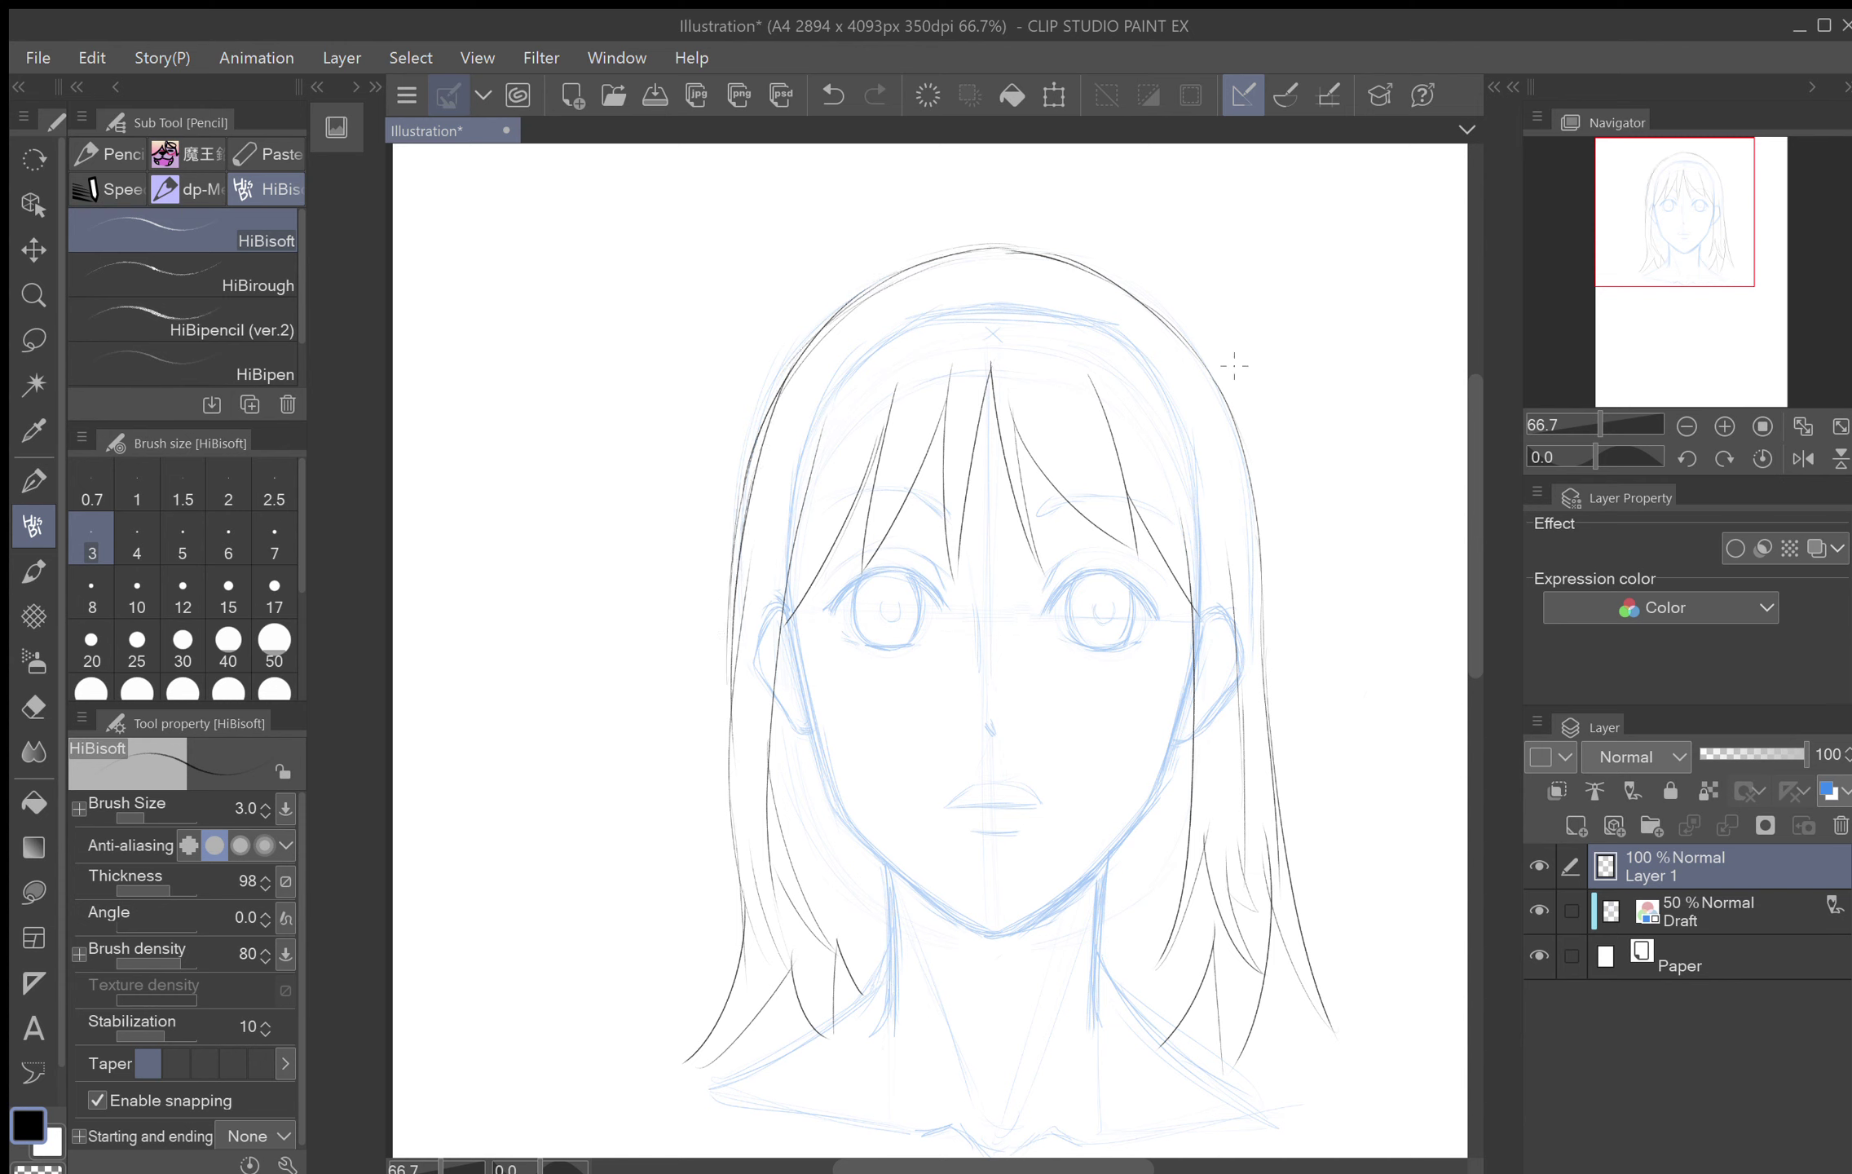
pyautogui.moveTo(1258, 607); pyautogui.dragTo(1229, 412)
pyautogui.moveTo(1250, 534)
pyautogui.mouseDown()
pyautogui.moveTo(1189, 351)
pyautogui.moveTo(1231, 425)
pyautogui.moveTo(1153, 330)
pyautogui.mouseUp()
pyautogui.moveTo(912, 261); pyautogui.dragTo(1075, 267)
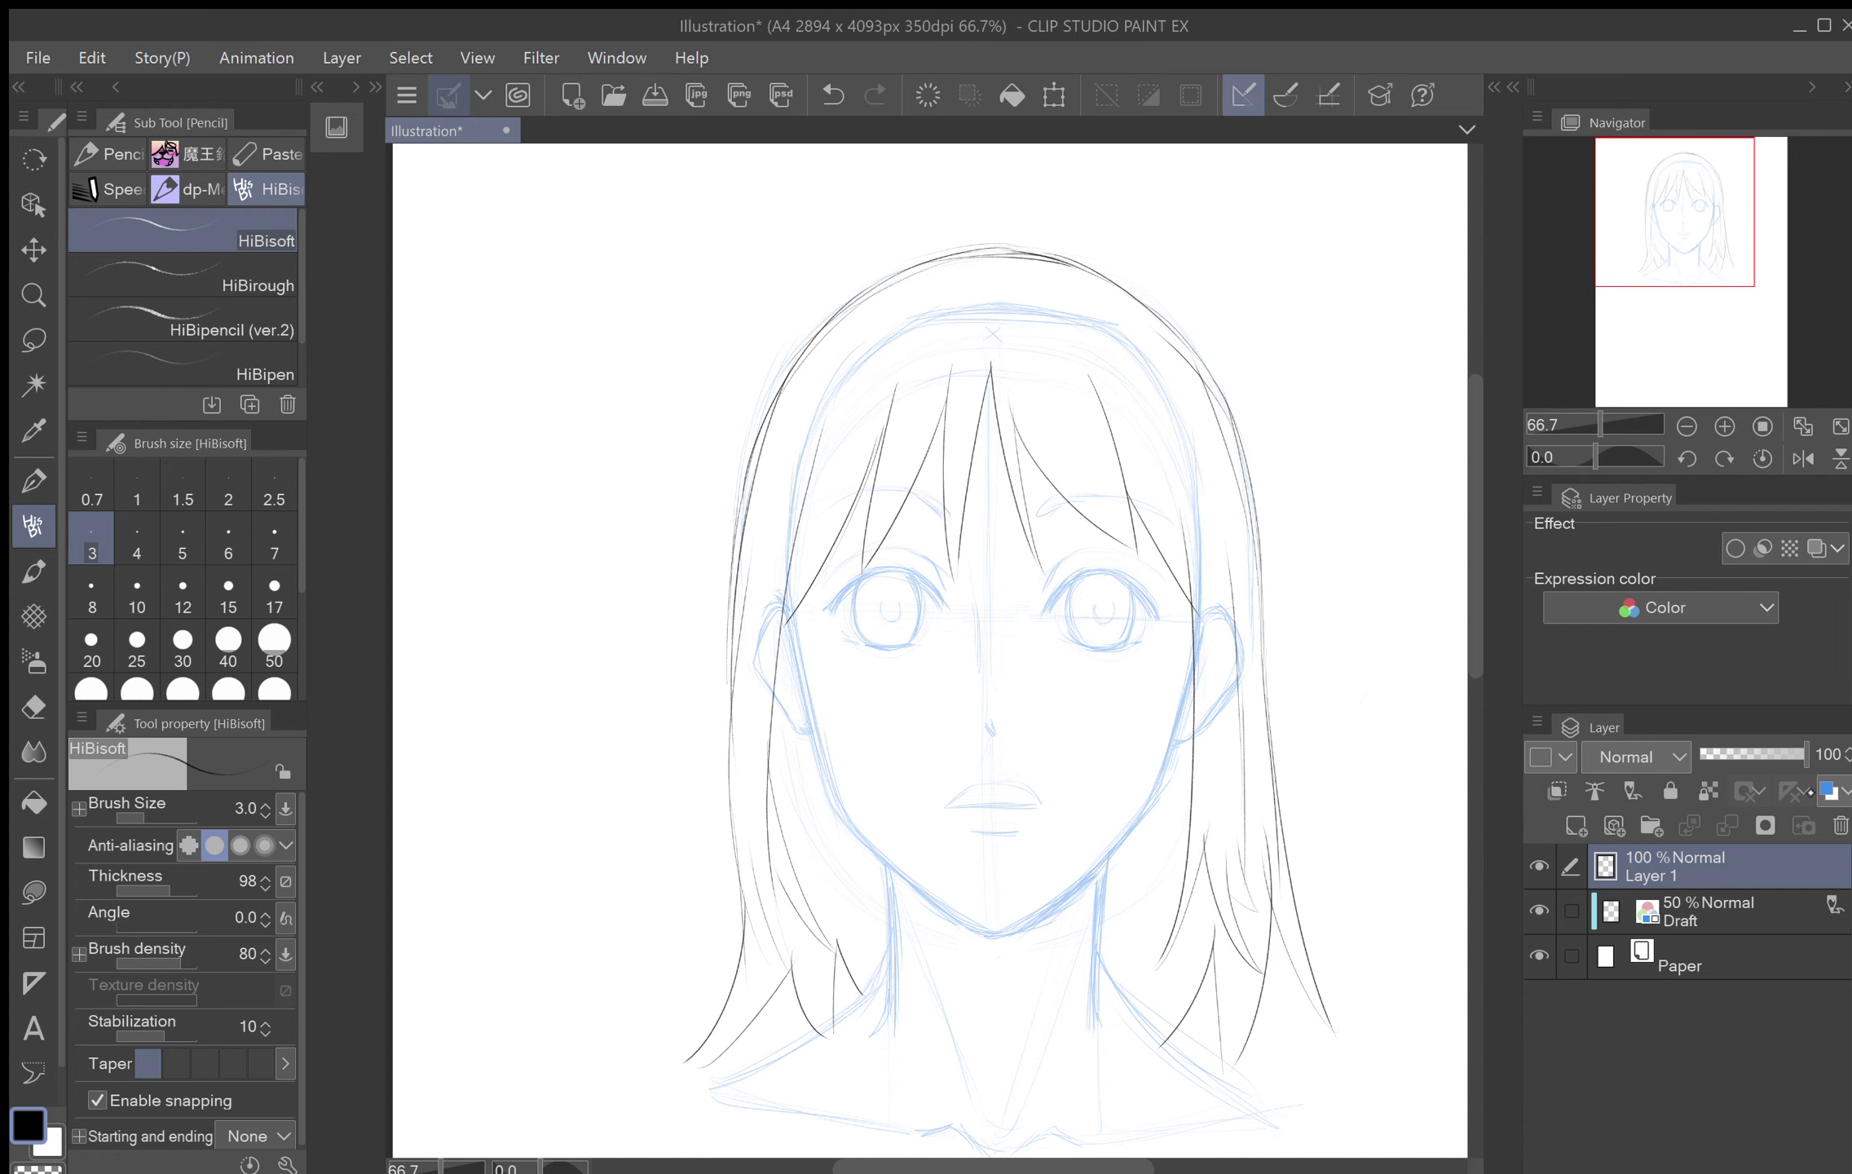
# Step: Set Layer 1's opacity to 50% and give it a purple layer color
pyautogui.click(1753, 753)
pyautogui.moveTo(1754, 754); pyautogui.dragTo(1752, 754)
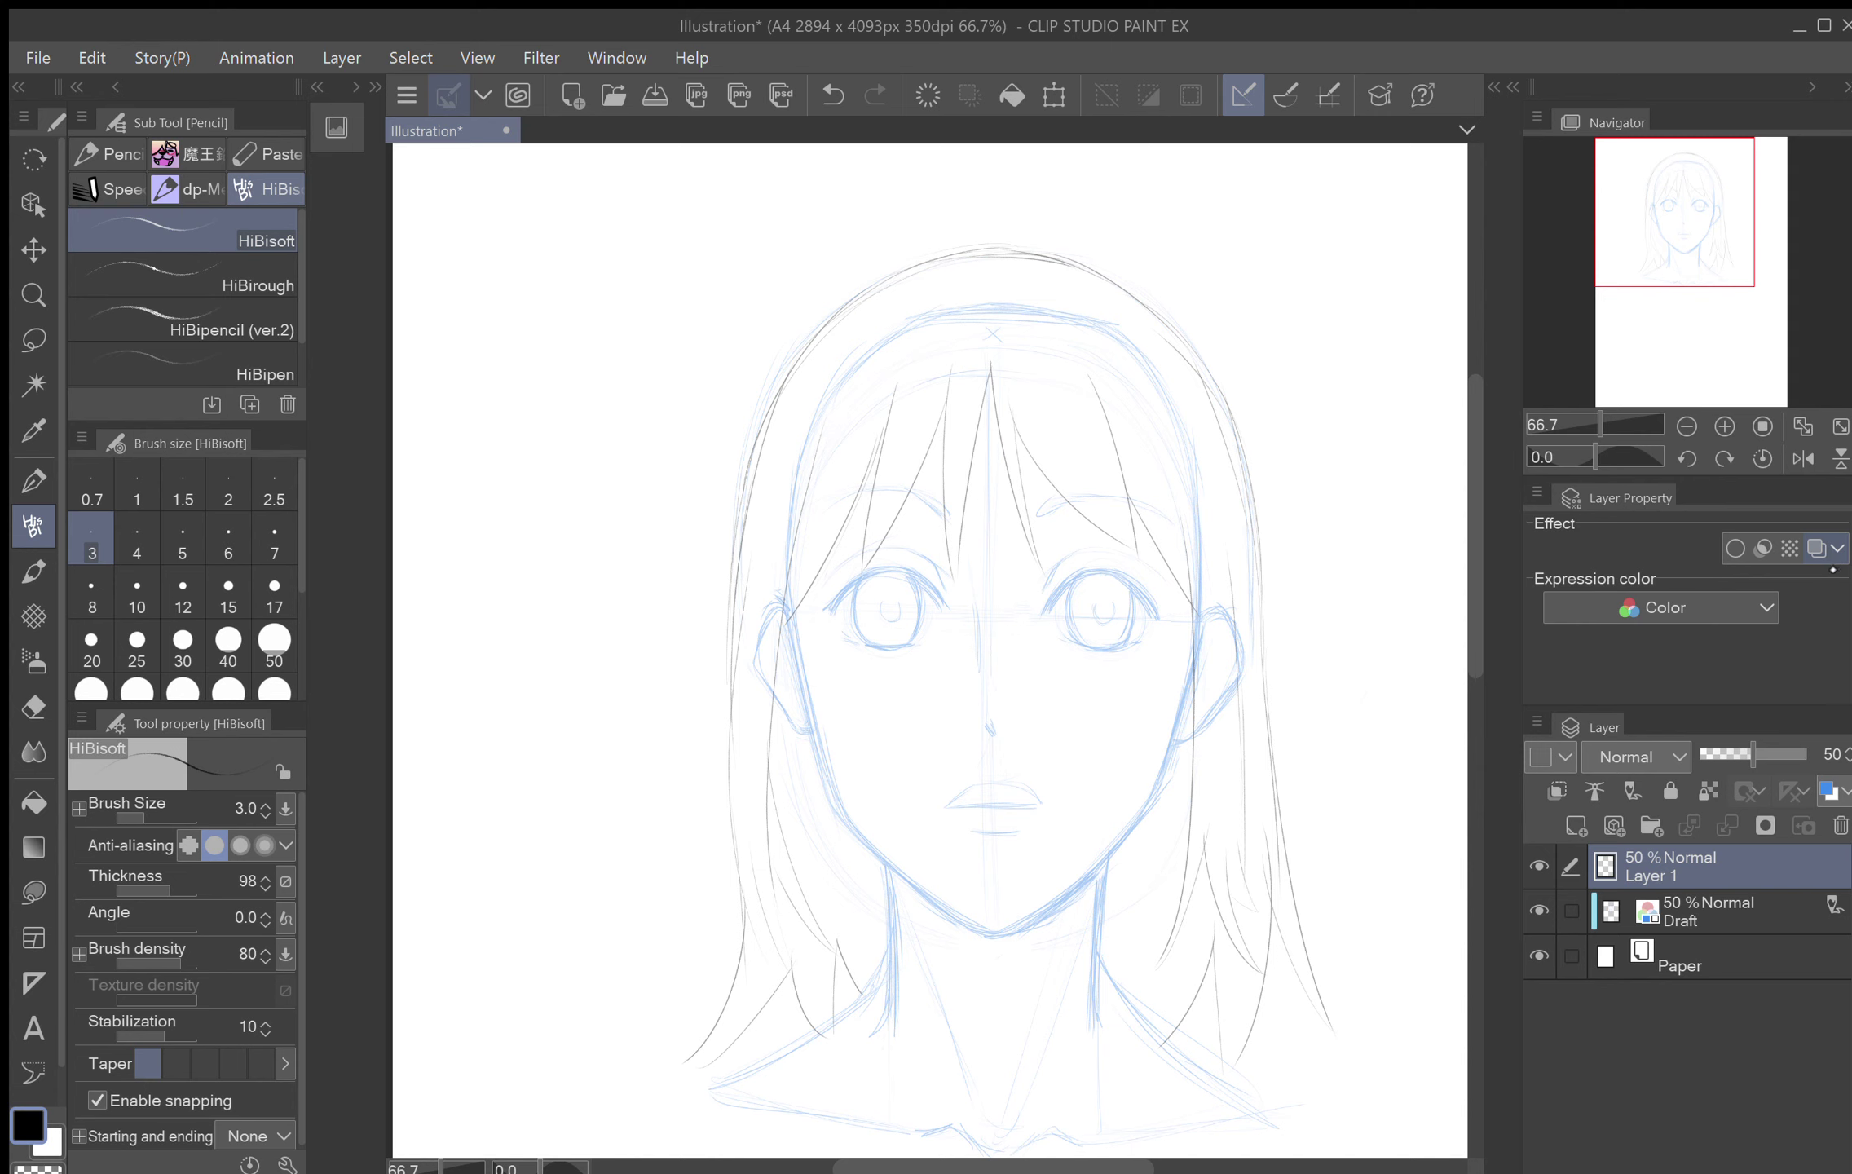
pyautogui.click(1817, 549)
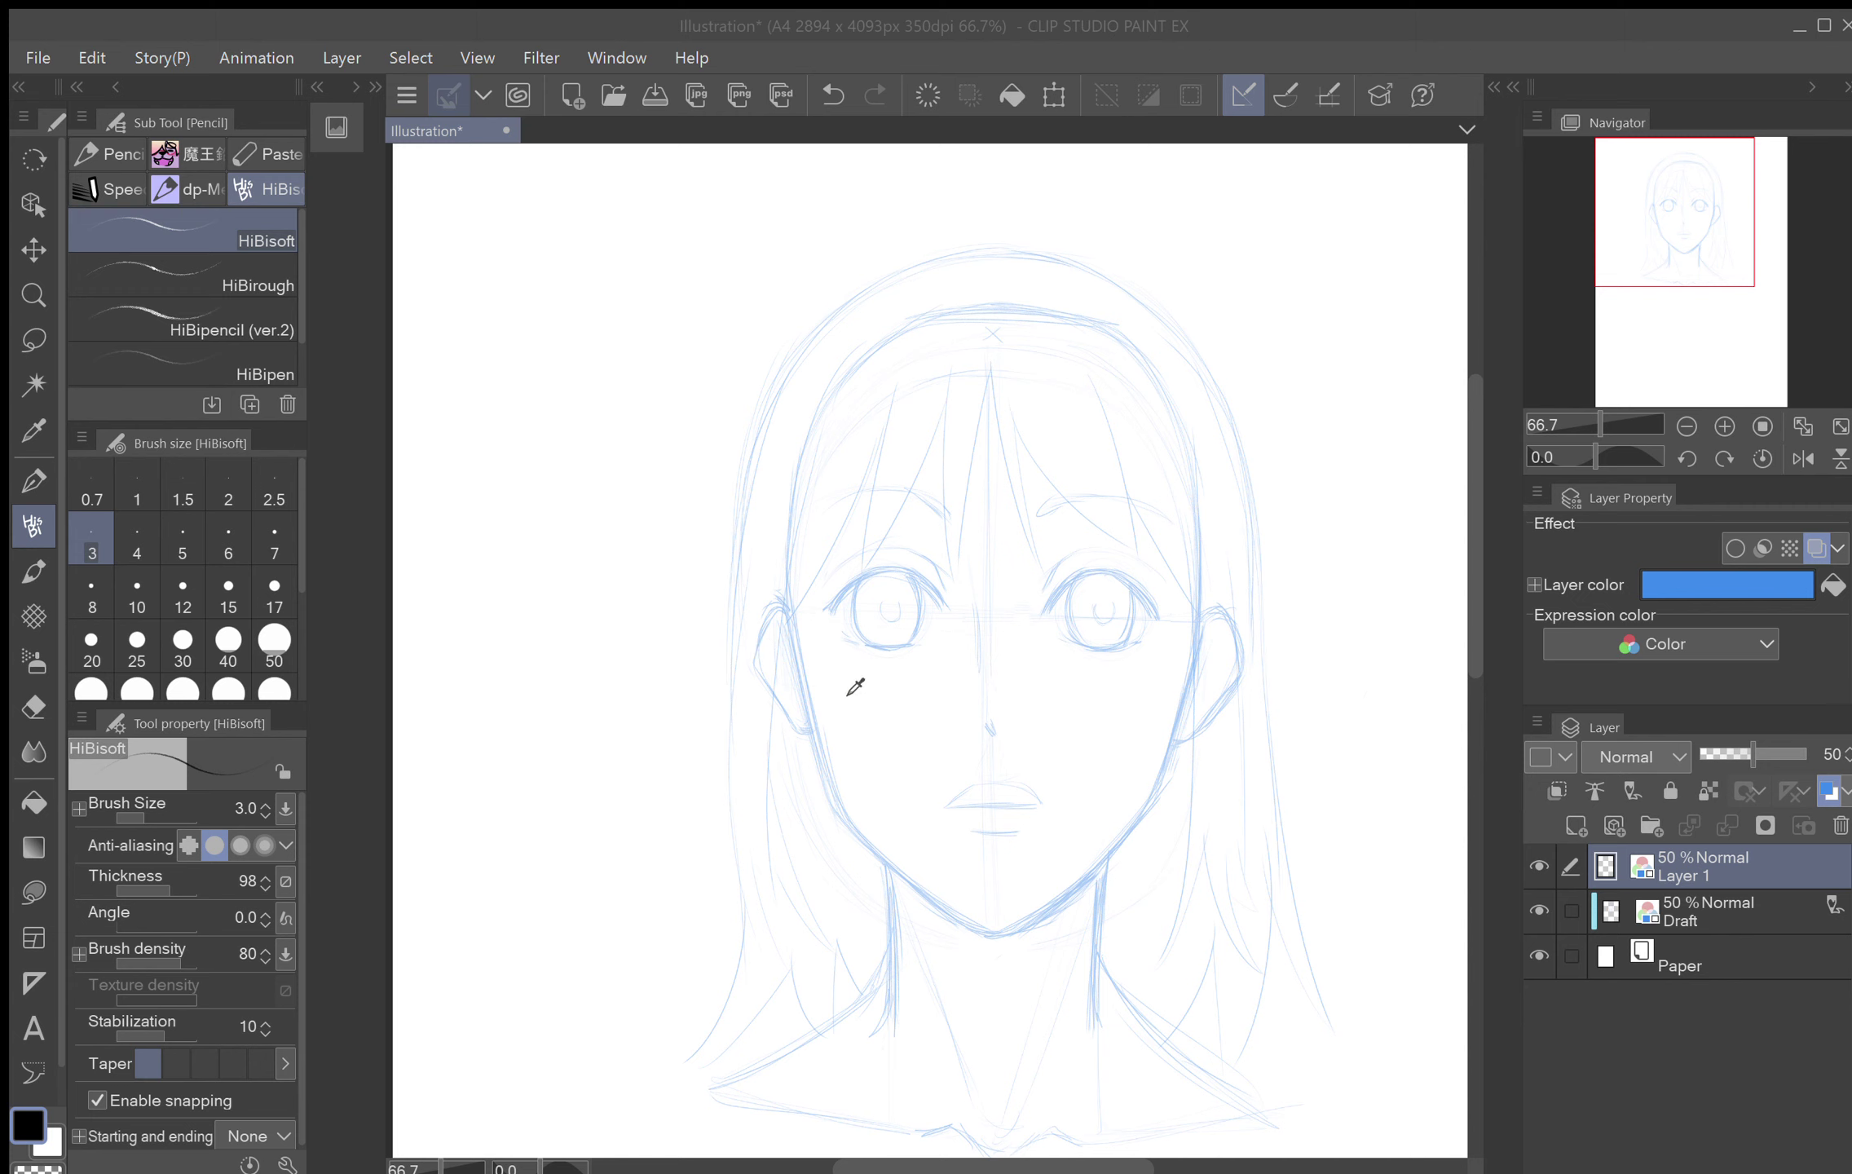
pyautogui.click(1380, 435)
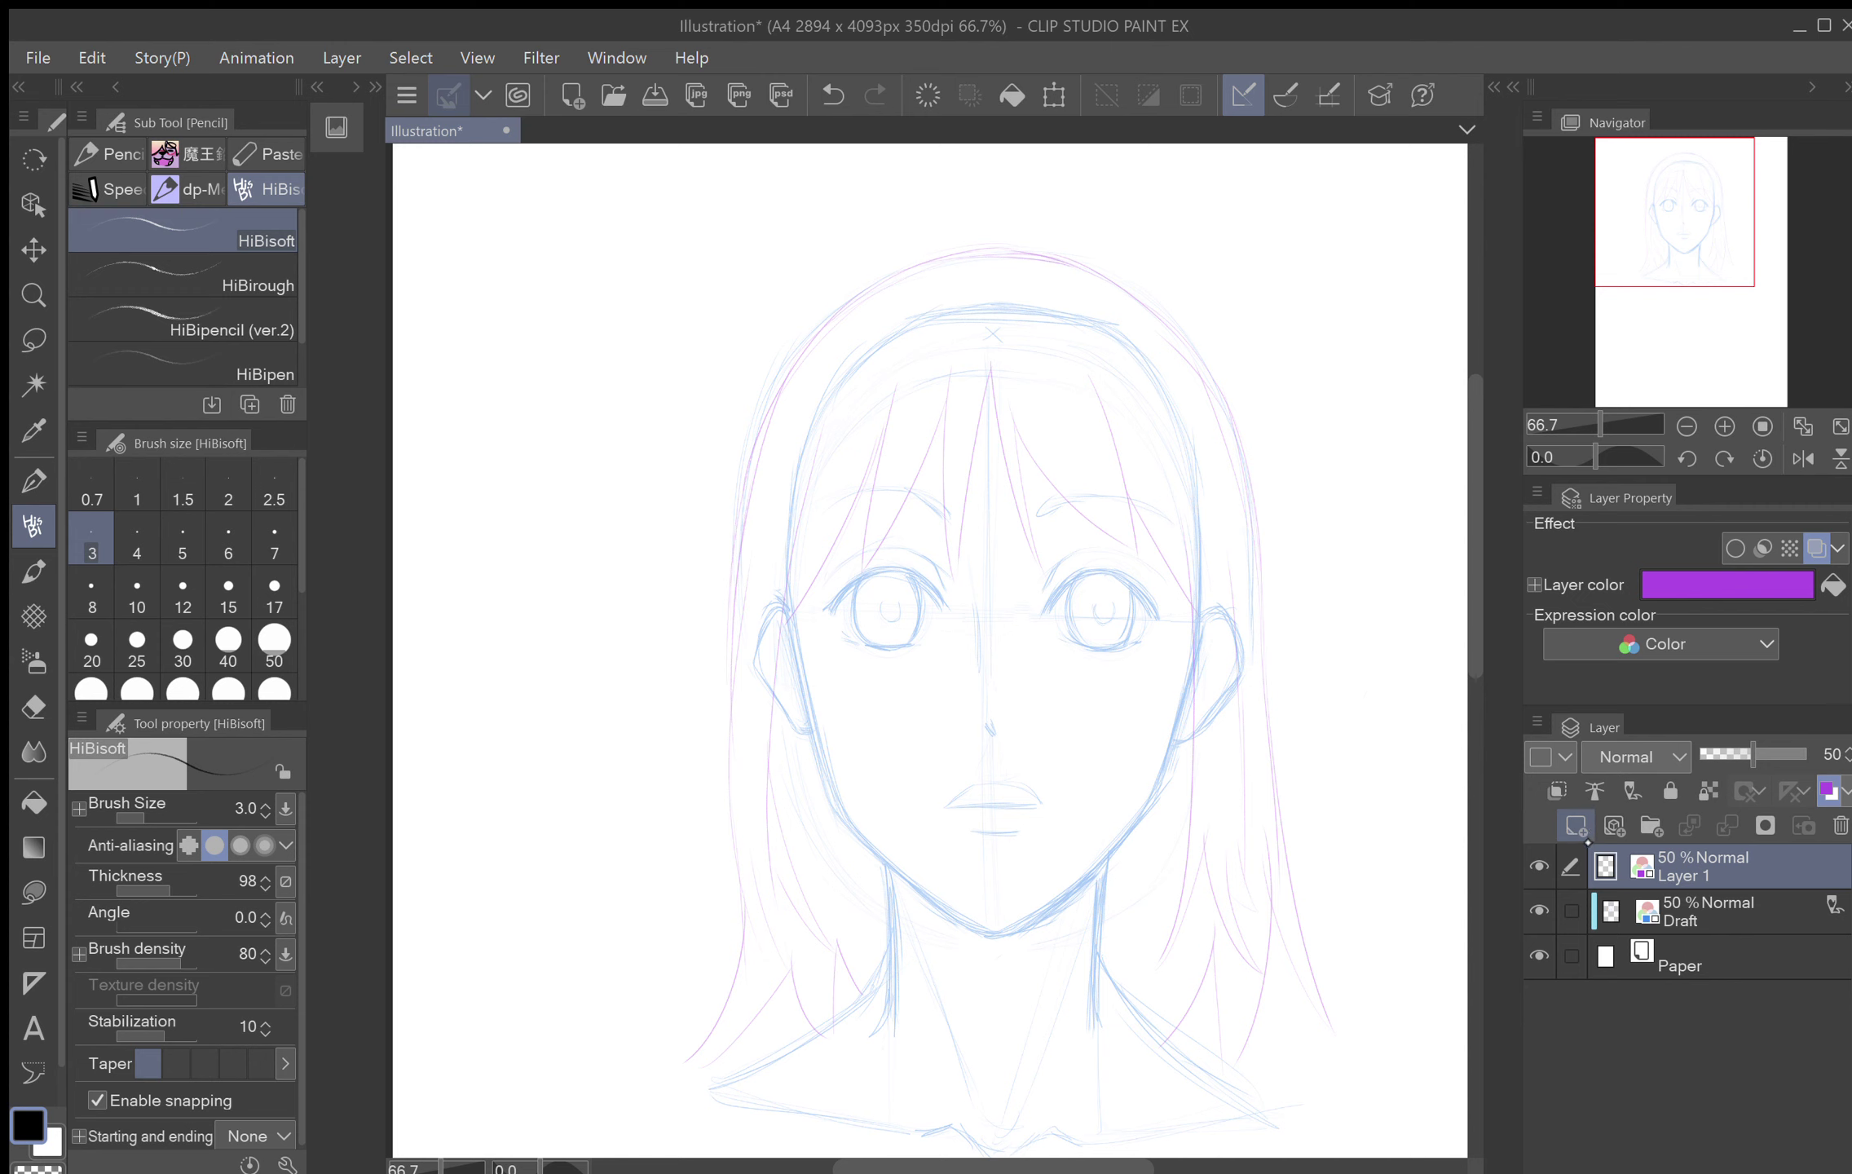
# Step: Add a new layer above Layer 1 and draw the thick black upper lash line of the right-hand eye
pyautogui.click(1576, 825)
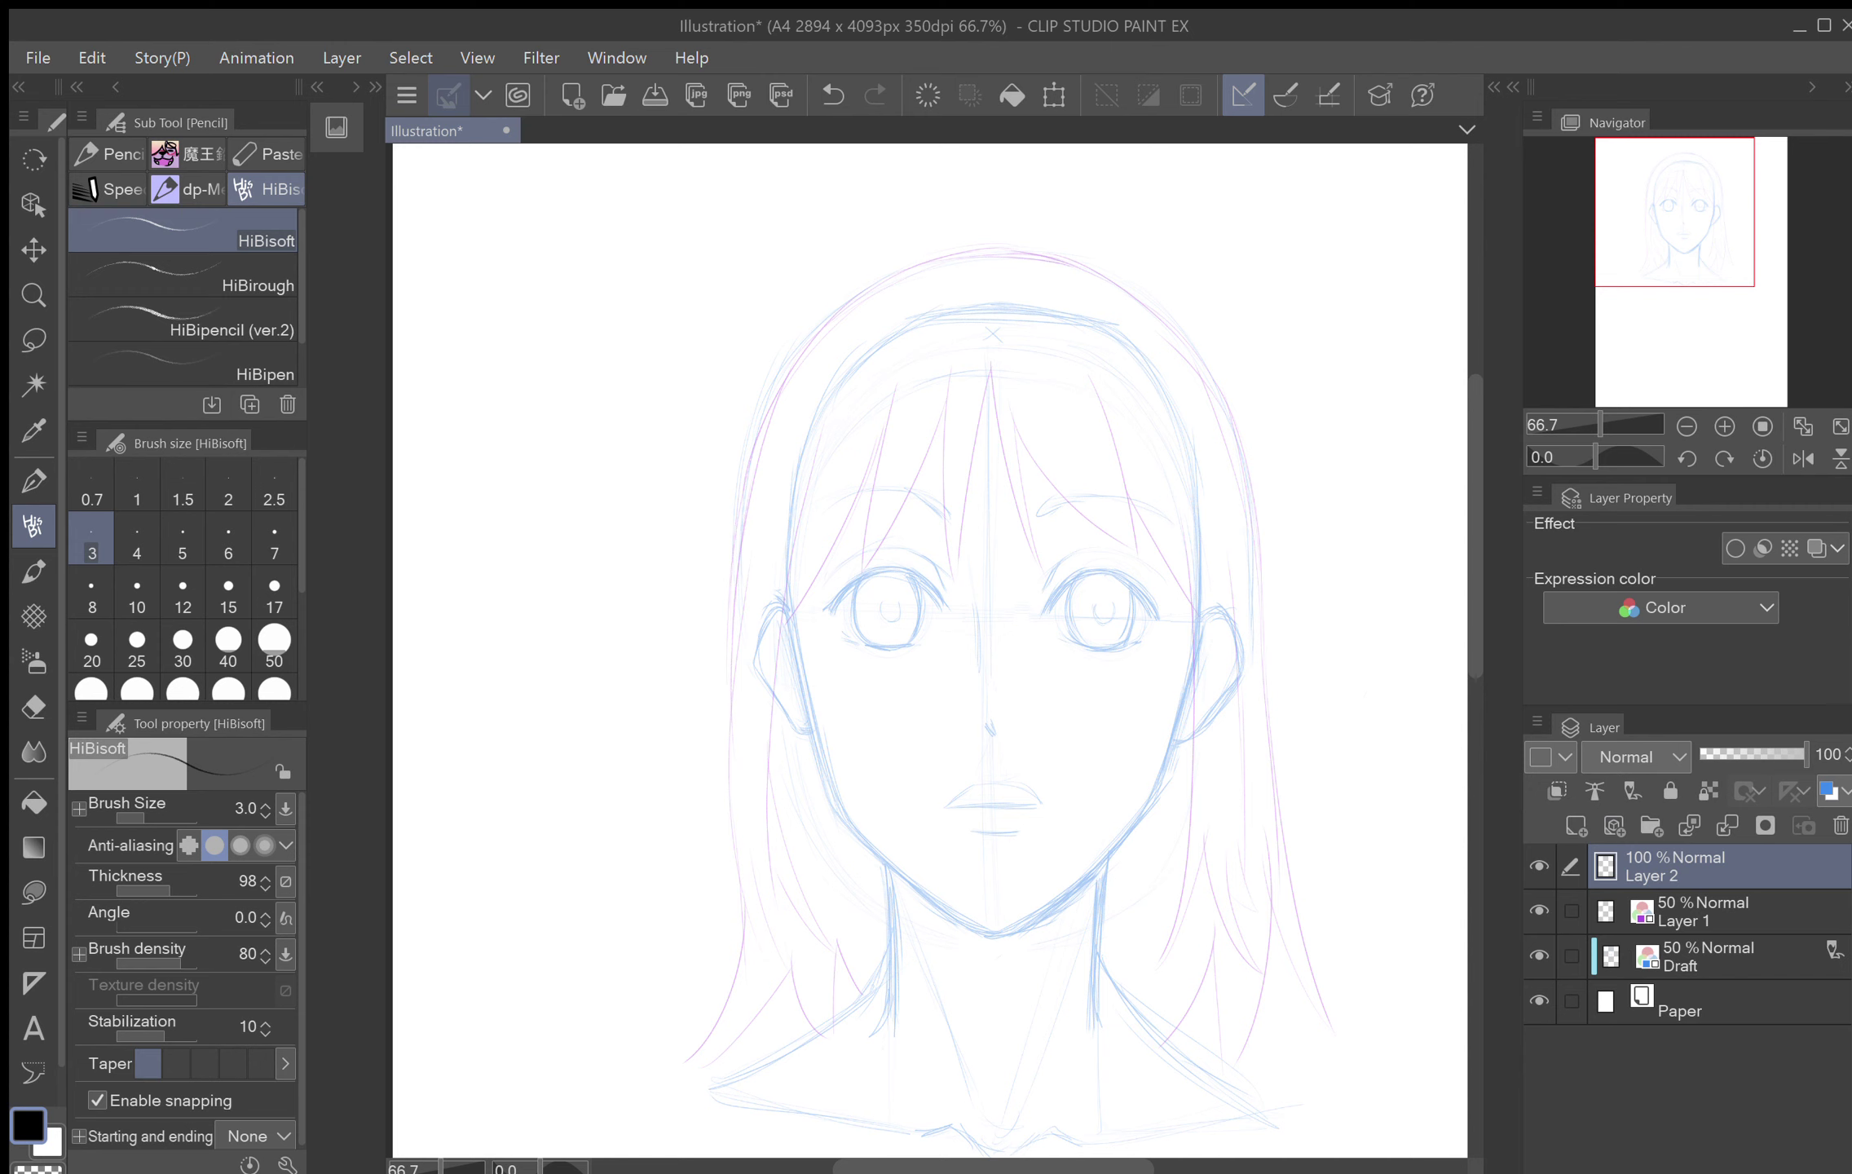
pyautogui.moveTo(929, 651); pyautogui.dragTo(953, 627)
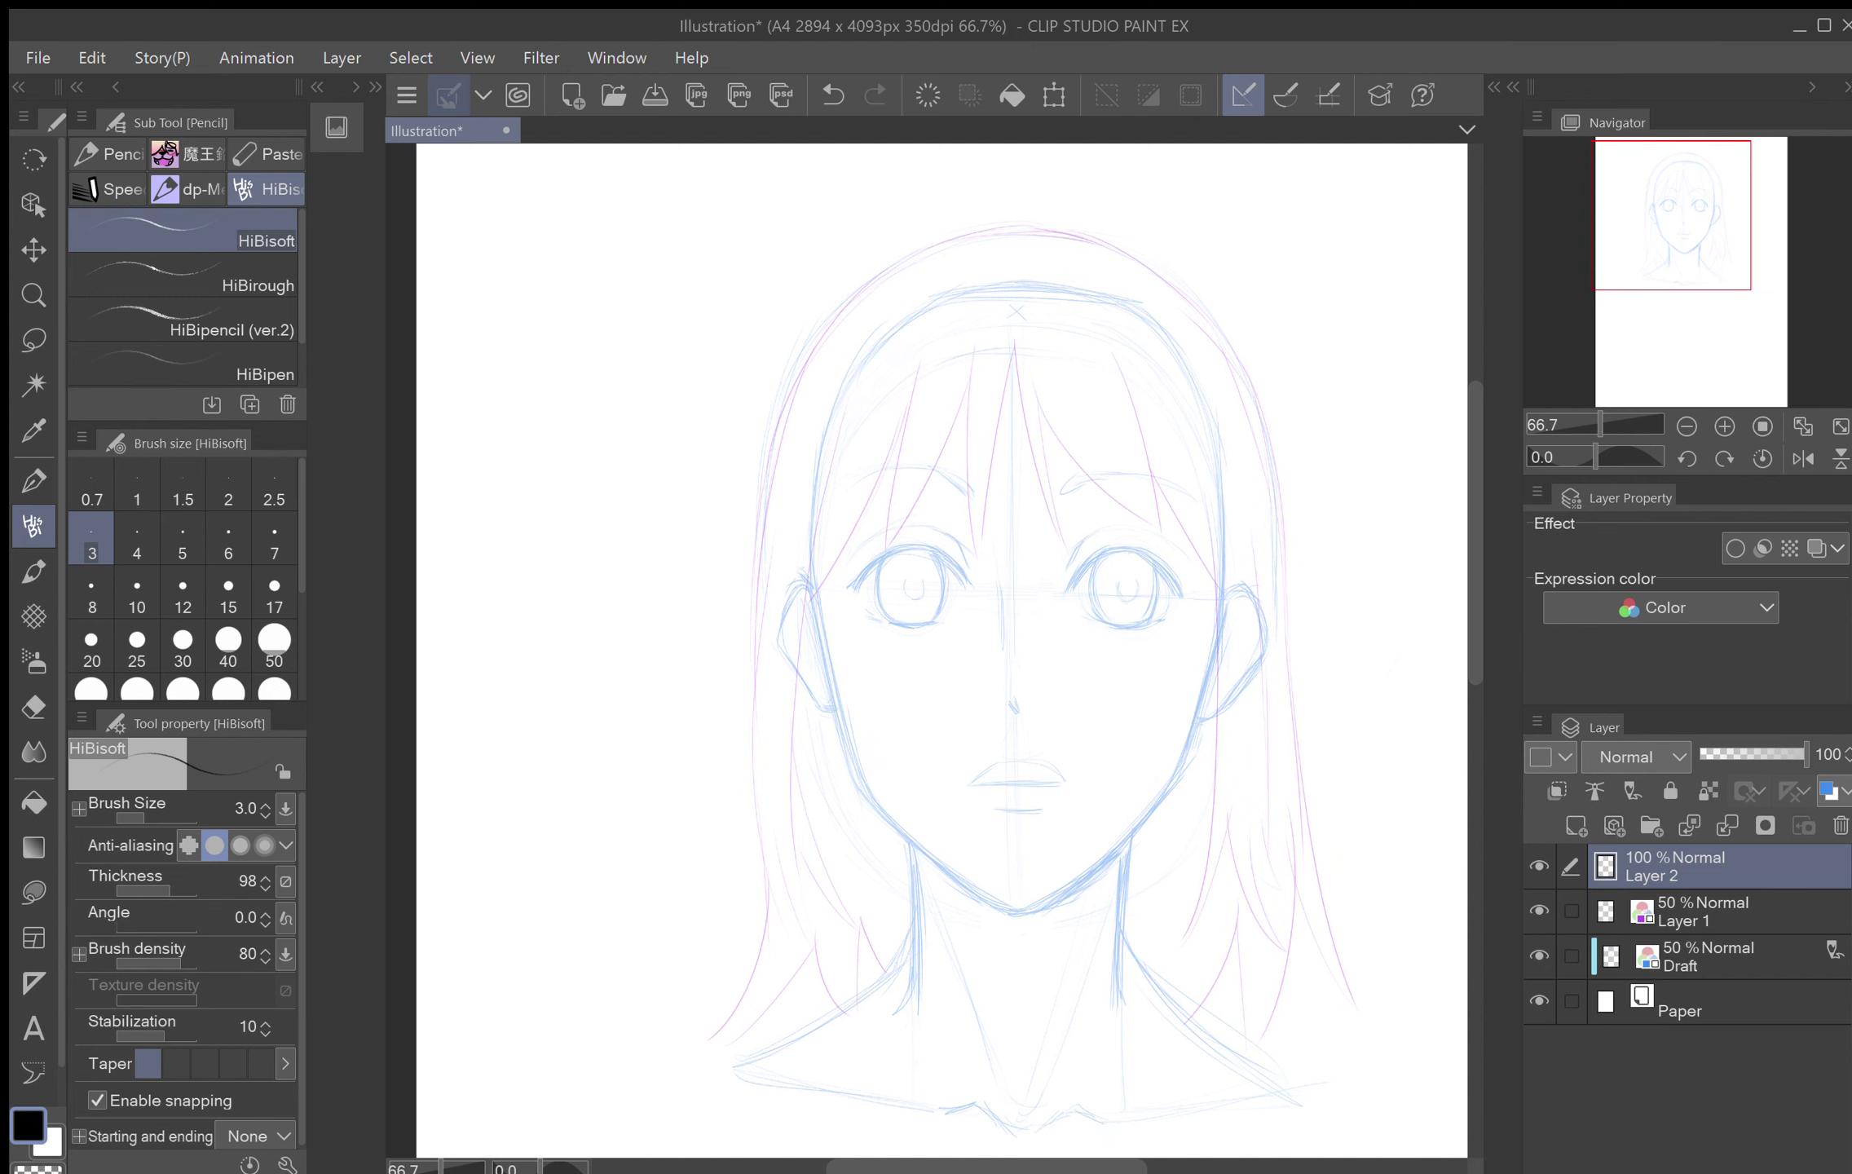
pyautogui.scroll(4, 1136, 631)
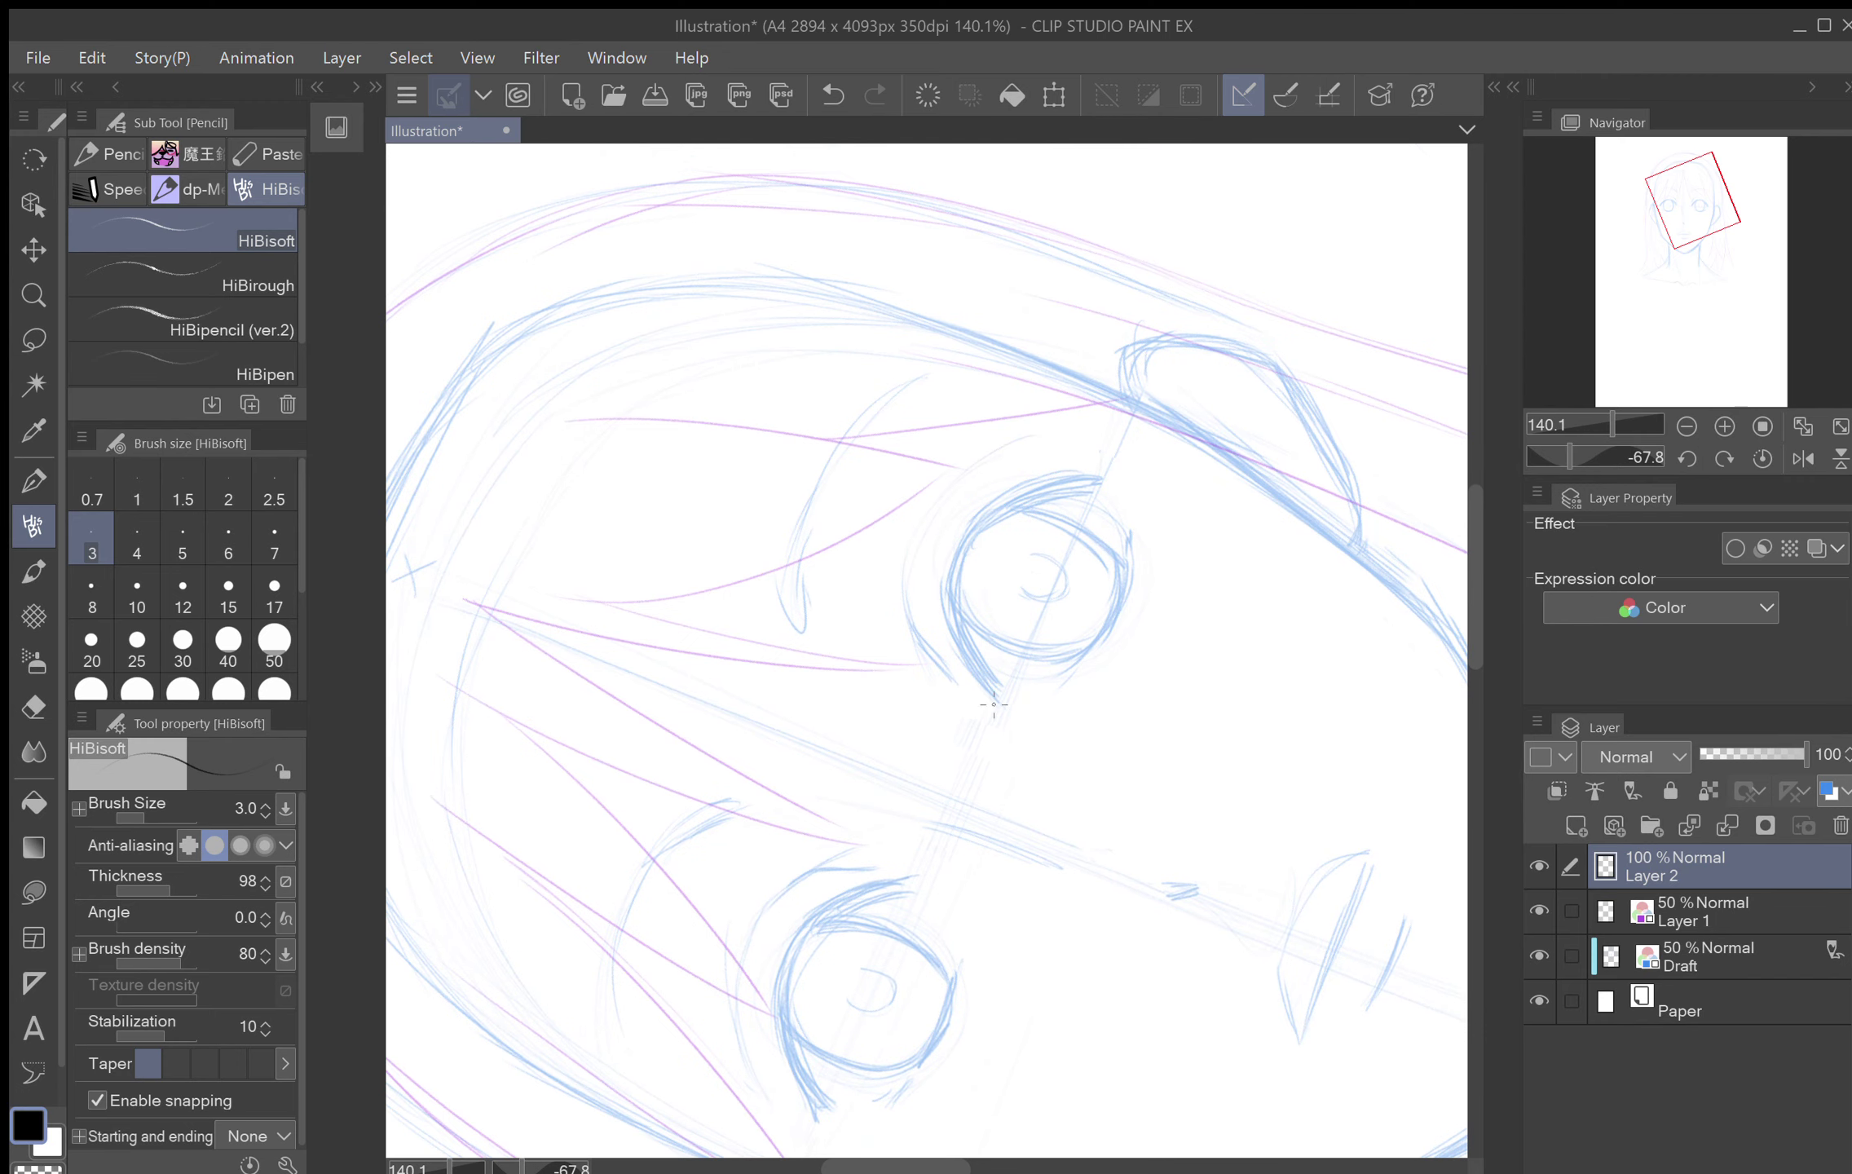
pyautogui.moveTo(990, 692)
pyautogui.mouseDown()
pyautogui.moveTo(958, 645)
pyautogui.moveTo(998, 687)
pyautogui.moveTo(966, 636)
pyautogui.moveTo(996, 679)
pyautogui.moveTo(965, 658)
pyautogui.moveTo(958, 561)
pyautogui.moveTo(964, 648)
pyautogui.moveTo(961, 589)
pyautogui.moveTo(960, 648)
pyautogui.moveTo(948, 606)
pyautogui.moveTo(971, 567)
pyautogui.mouseUp()
pyautogui.moveTo(925, 414)
pyautogui.mouseDown()
pyautogui.moveTo(931, 657)
pyautogui.moveTo(960, 648)
pyautogui.moveTo(1010, 691)
pyautogui.moveTo(972, 681)
pyautogui.mouseUp()
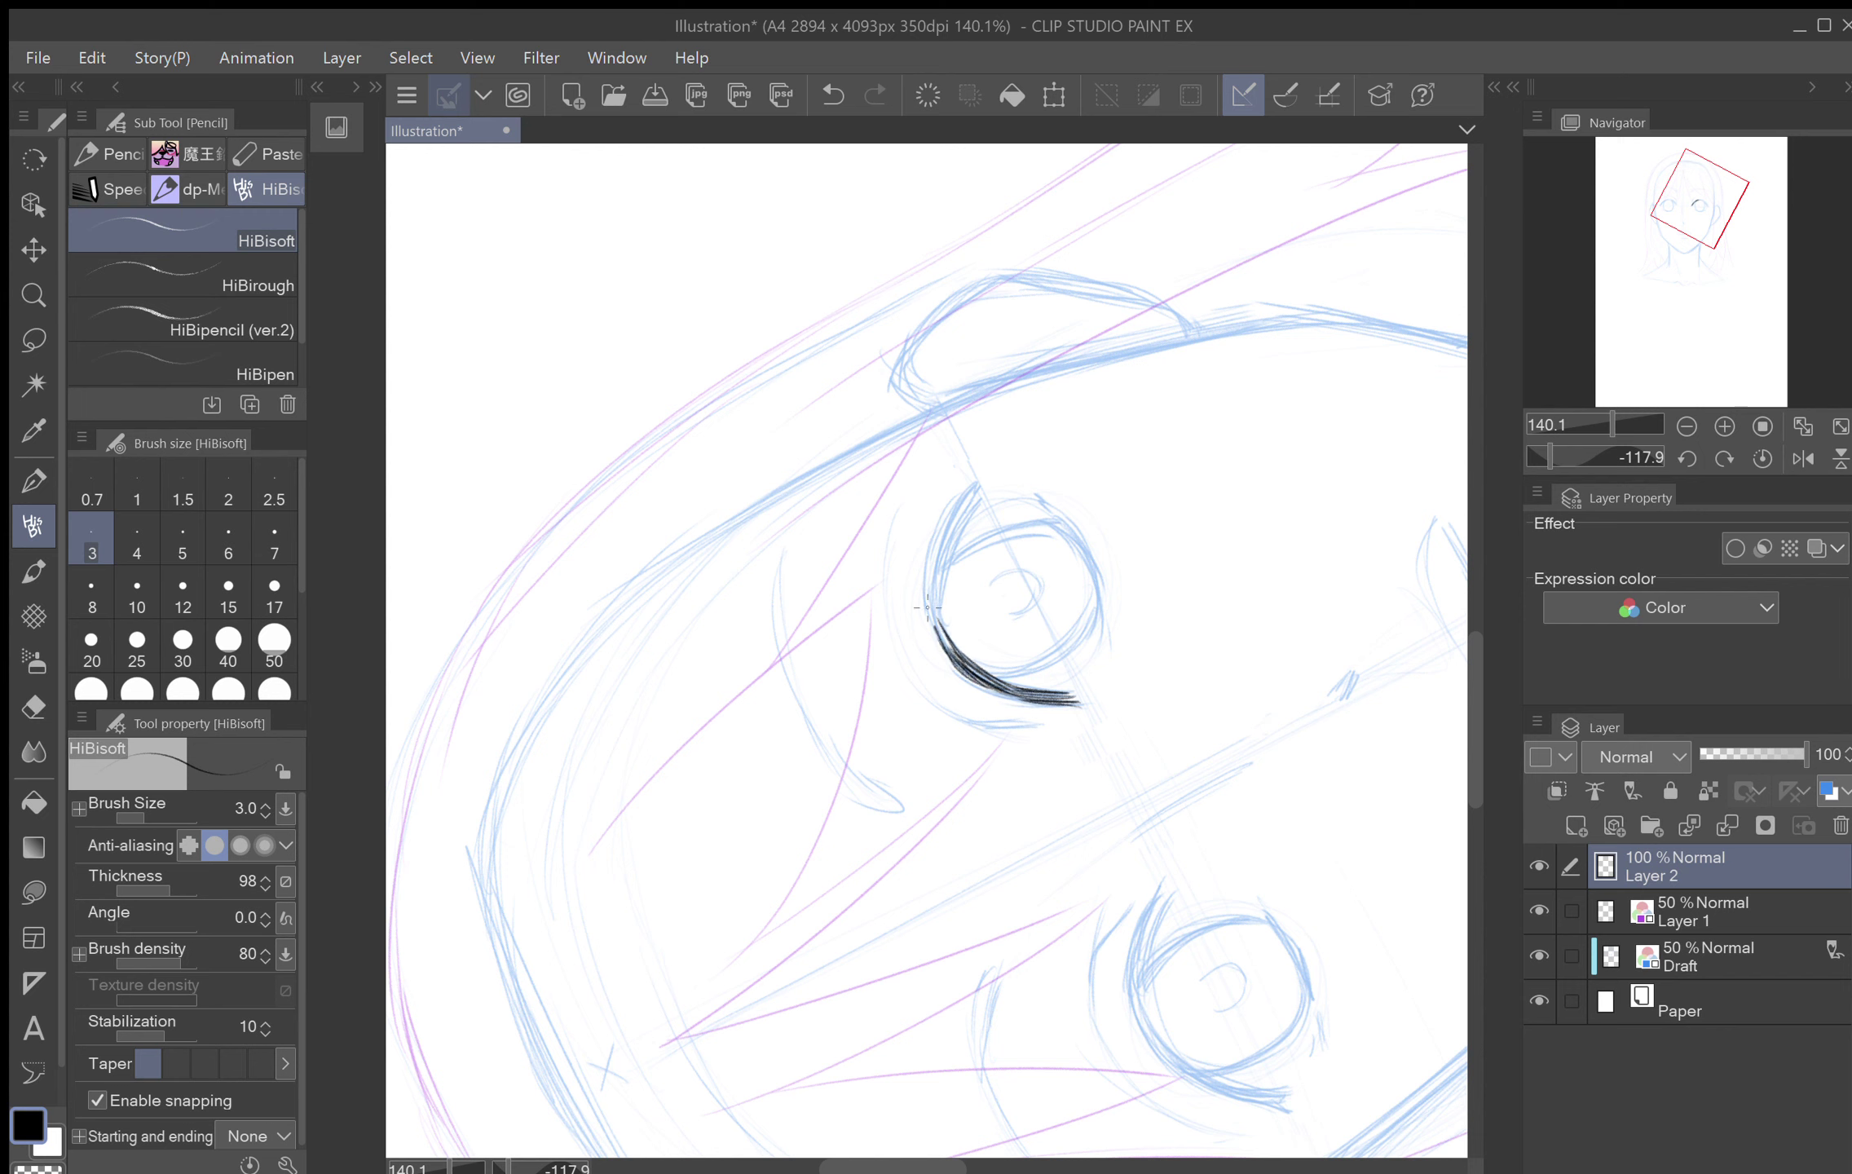
pyautogui.moveTo(939, 602); pyautogui.dragTo(974, 504)
pyautogui.moveTo(935, 627)
pyautogui.mouseDown()
pyautogui.moveTo(969, 686)
pyautogui.moveTo(946, 656)
pyautogui.mouseUp()
pyautogui.moveTo(931, 628)
pyautogui.mouseDown()
pyautogui.moveTo(955, 518)
pyautogui.moveTo(927, 618)
pyautogui.moveTo(957, 505)
pyautogui.mouseUp()
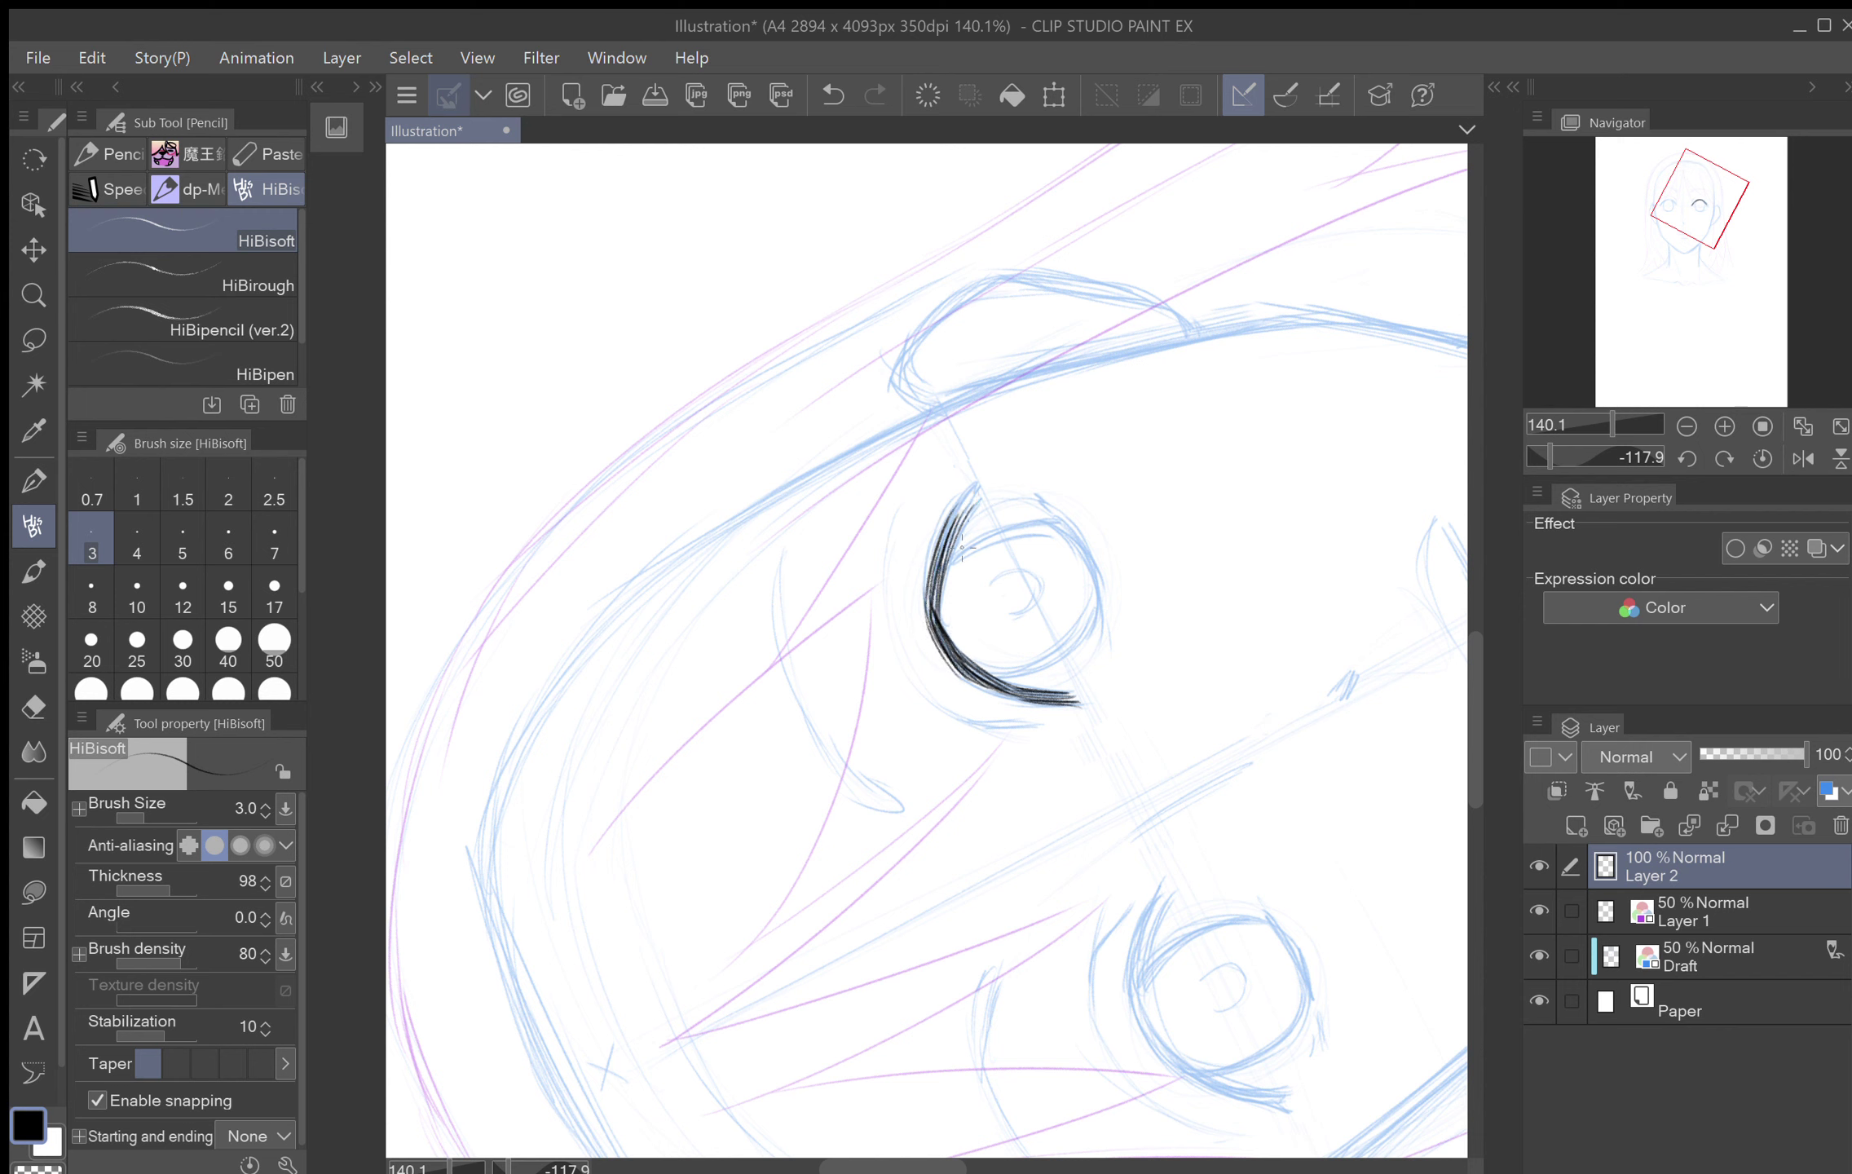
pyautogui.moveTo(931, 588)
pyautogui.mouseDown()
pyautogui.moveTo(962, 547)
pyautogui.moveTo(980, 485)
pyautogui.moveTo(938, 534)
pyautogui.moveTo(976, 476)
pyautogui.moveTo(938, 542)
pyautogui.moveTo(977, 484)
pyautogui.moveTo(974, 506)
pyautogui.moveTo(967, 461)
pyautogui.moveTo(957, 509)
pyautogui.mouseUp()
# Step: Extend the right-hand eye's upper lash line into a pointed outer corner and add a lash spike above it
pyautogui.moveTo(939, 357); pyautogui.dragTo(1120, 299)
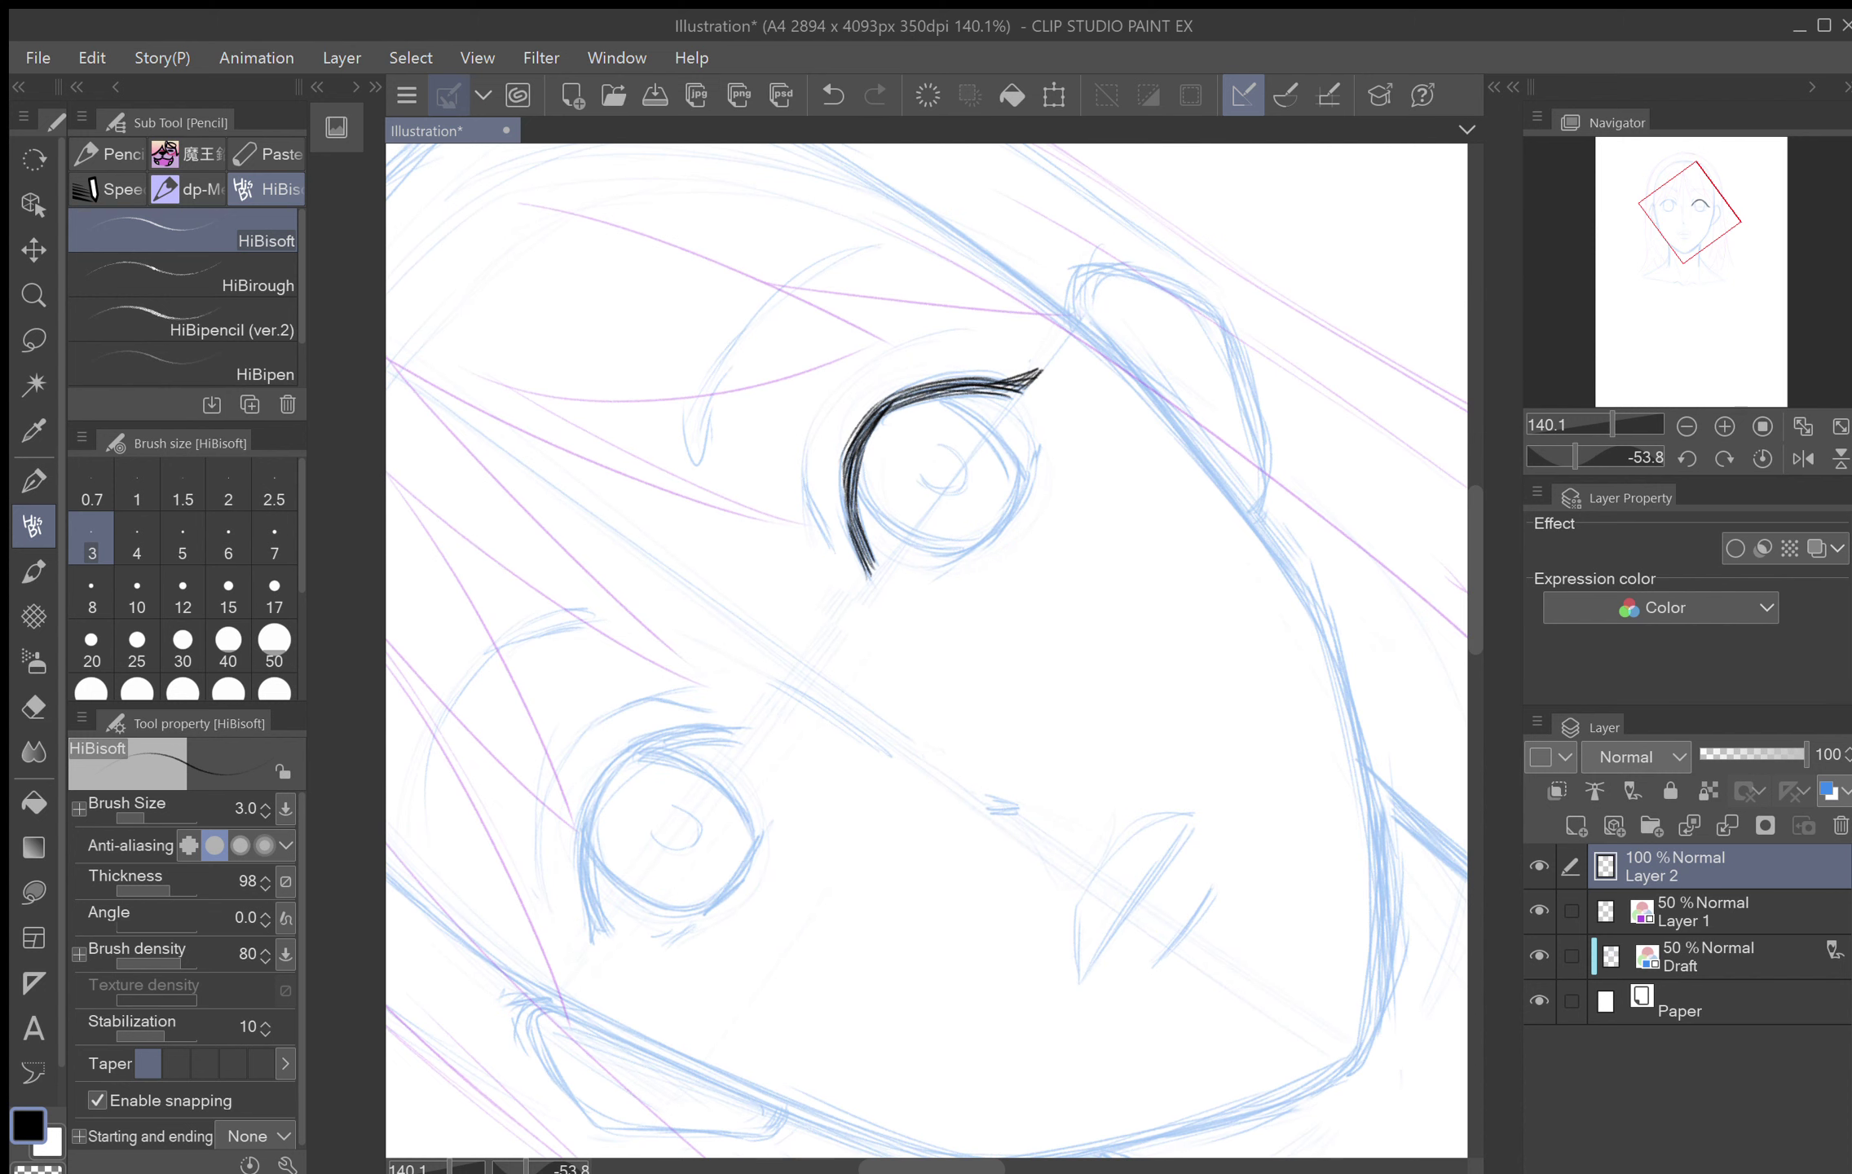
pyautogui.moveTo(936, 359)
pyautogui.mouseDown()
pyautogui.moveTo(928, 391)
pyautogui.moveTo(1092, 299)
pyautogui.mouseUp()
pyautogui.moveTo(880, 406)
pyautogui.mouseDown()
pyautogui.moveTo(921, 319)
pyautogui.moveTo(962, 295)
pyautogui.mouseUp()
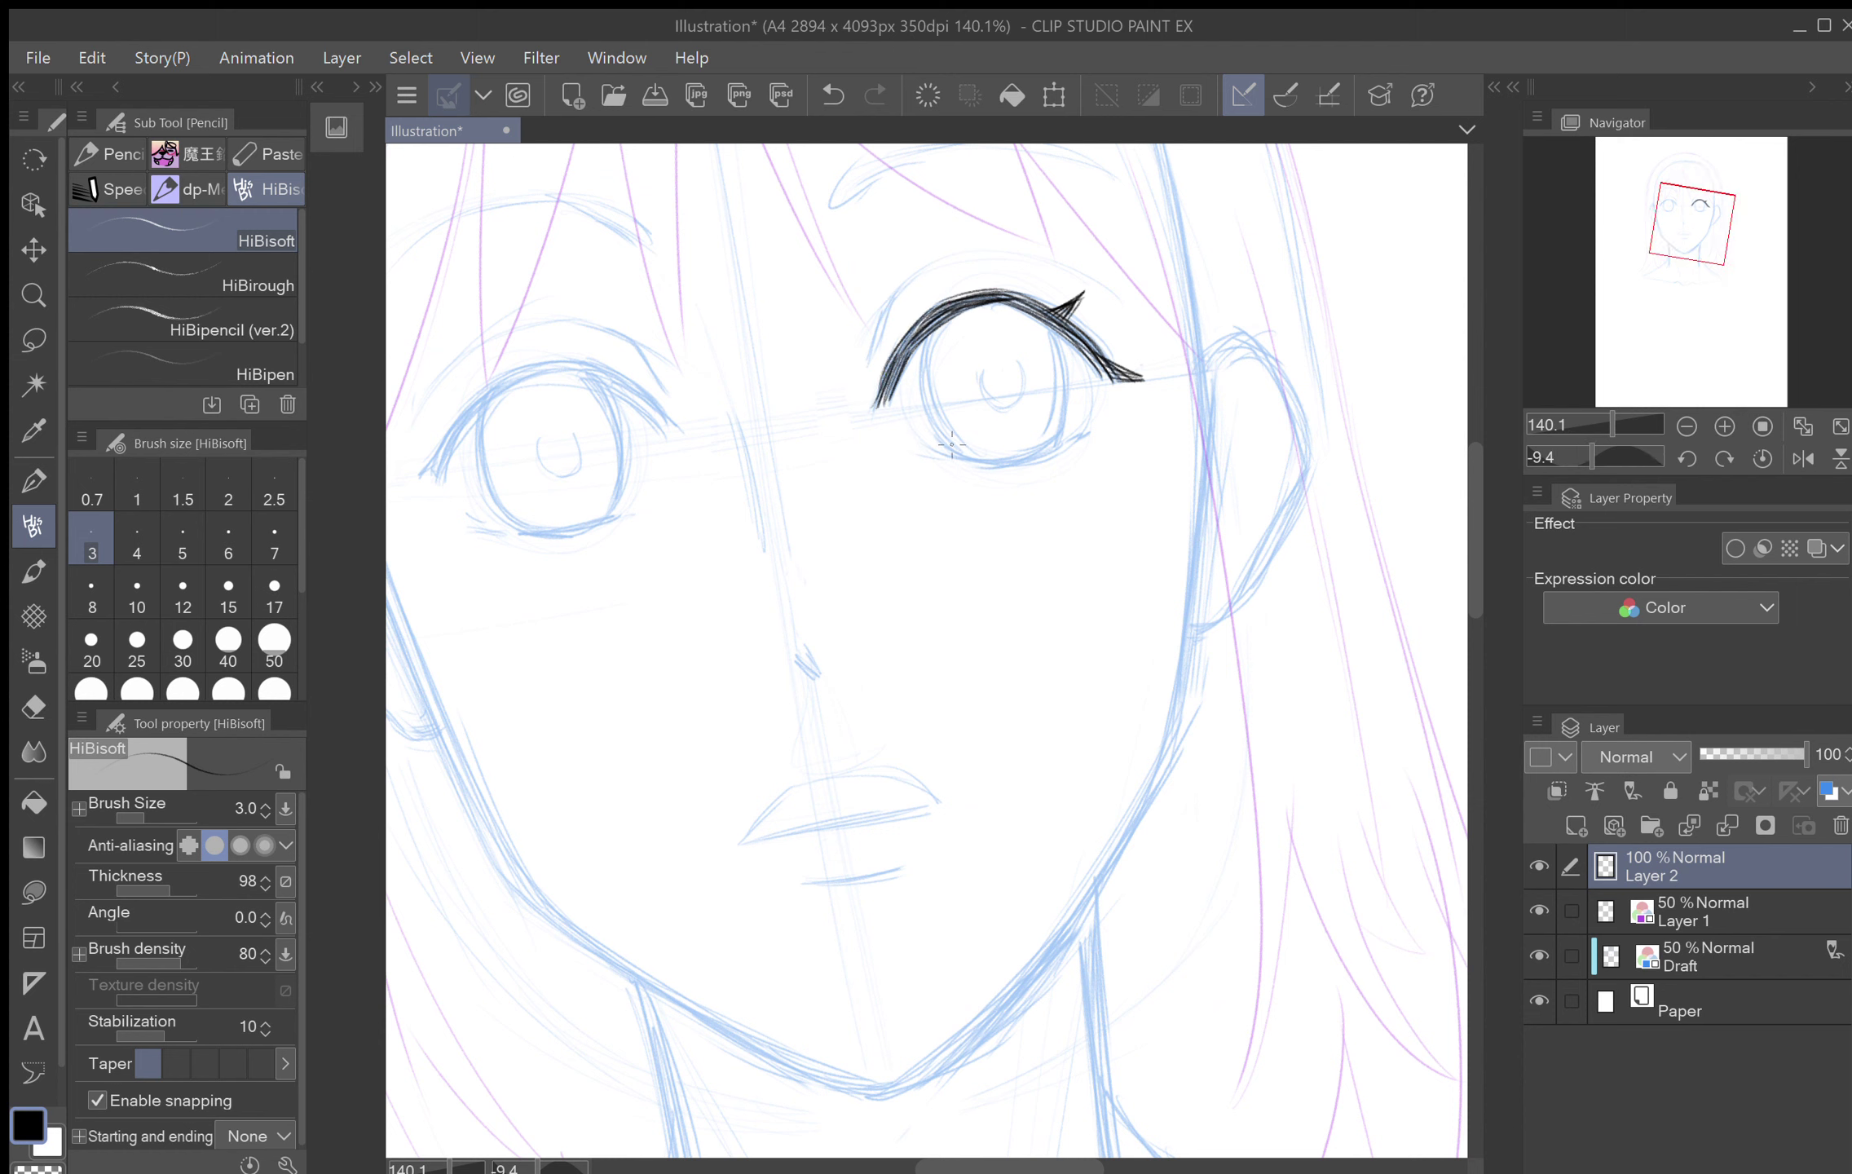
# Step: Outline the right-hand eye's iris with a small side highlight and add lower lashes near the outer corner
pyautogui.moveTo(958, 452)
pyautogui.mouseDown()
pyautogui.moveTo(921, 360)
pyautogui.moveTo(930, 323)
pyautogui.moveTo(939, 425)
pyautogui.moveTo(927, 338)
pyautogui.mouseUp()
pyautogui.moveTo(939, 416)
pyautogui.mouseDown()
pyautogui.moveTo(944, 324)
pyautogui.moveTo(951, 439)
pyautogui.moveTo(943, 318)
pyautogui.moveTo(945, 433)
pyautogui.mouseUp()
pyautogui.moveTo(926, 362)
pyautogui.mouseDown()
pyautogui.moveTo(955, 453)
pyautogui.moveTo(922, 413)
pyautogui.mouseUp()
pyautogui.moveTo(1054, 440)
pyautogui.mouseDown()
pyautogui.moveTo(1069, 383)
pyautogui.moveTo(1034, 358)
pyautogui.moveTo(1046, 375)
pyautogui.moveTo(1051, 319)
pyautogui.moveTo(921, 675)
pyautogui.moveTo(915, 605)
pyautogui.moveTo(918, 697)
pyautogui.moveTo(899, 463)
pyautogui.moveTo(1028, 401)
pyautogui.moveTo(1083, 450)
pyautogui.mouseUp()
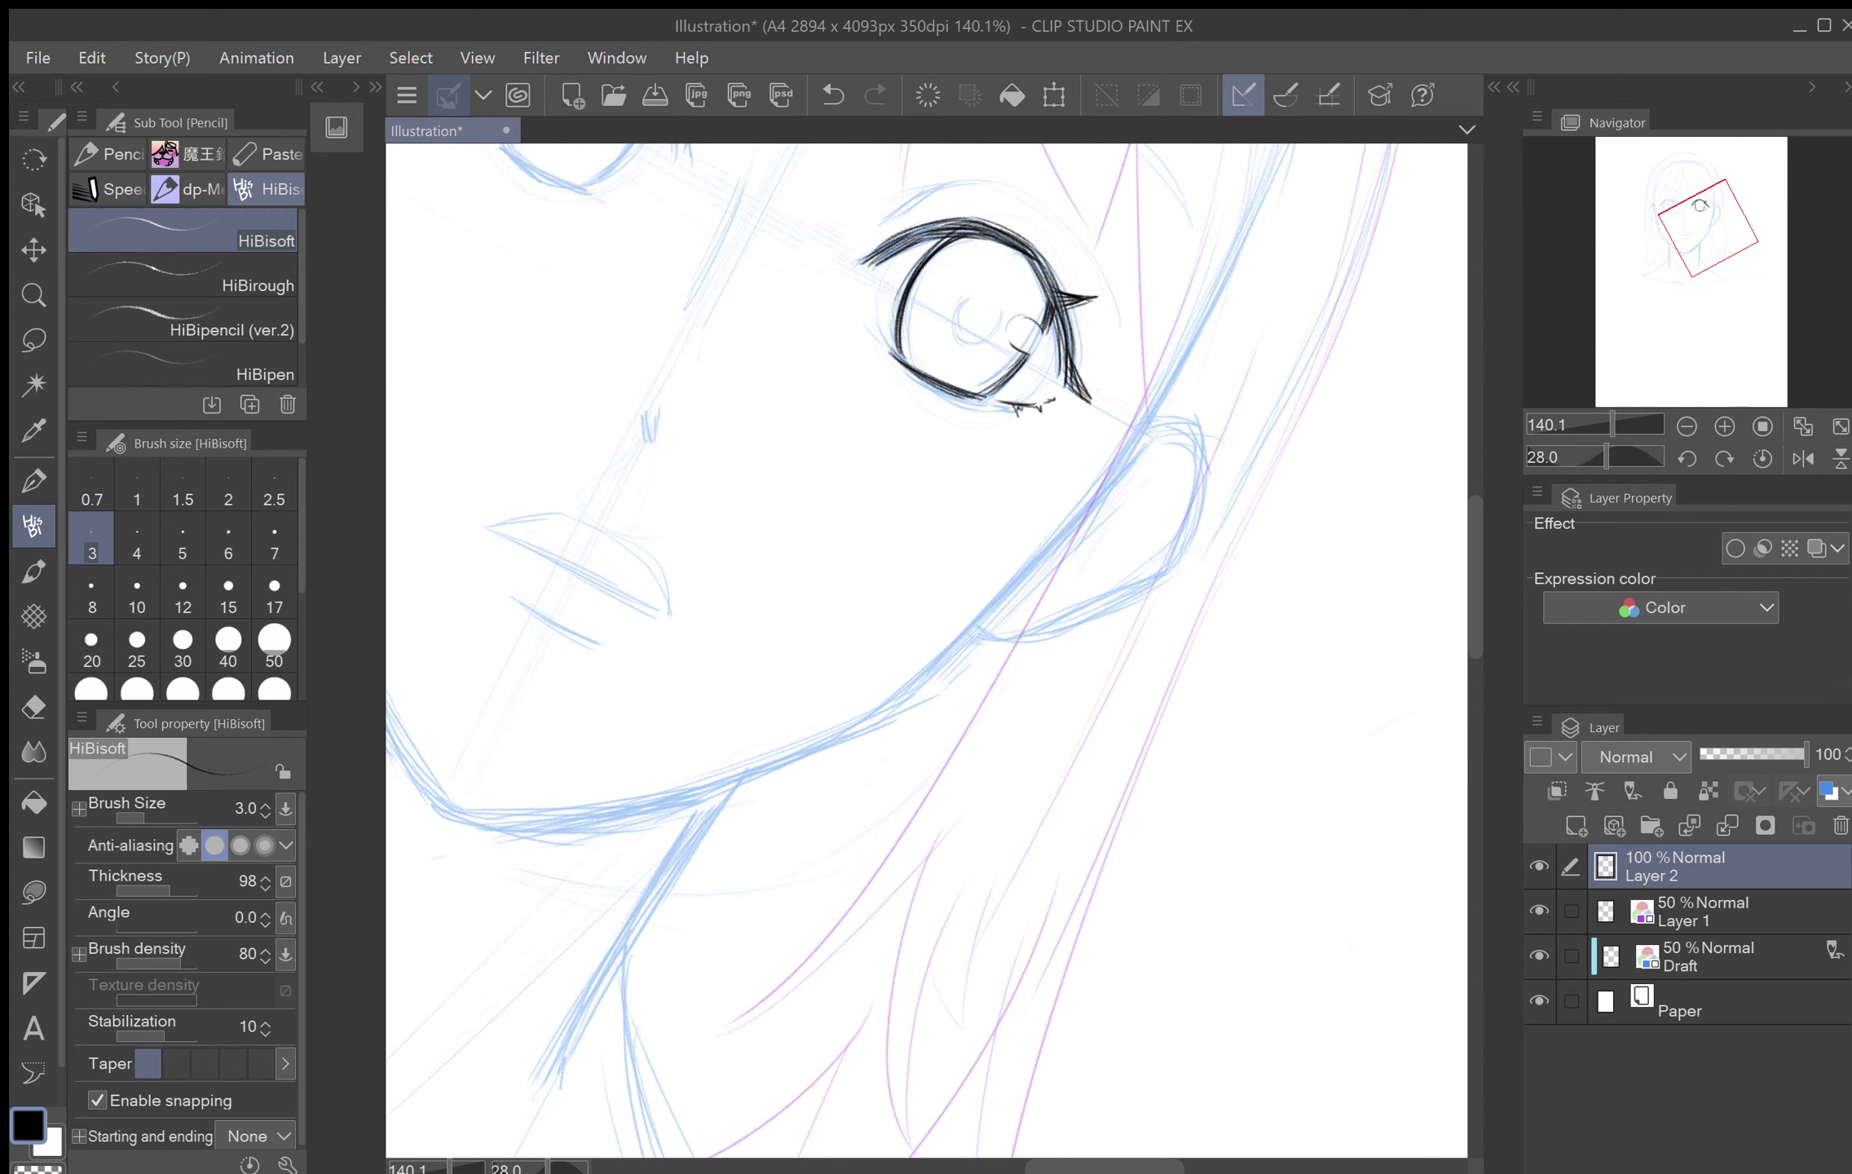
# Step: Draw the eyelid crease above the right-hand eye and a short lower-lid stroke at its inner corner
pyautogui.moveTo(881, 343)
pyautogui.mouseDown()
pyautogui.moveTo(876, 321)
pyautogui.moveTo(722, 512)
pyautogui.moveTo(896, 549)
pyautogui.moveTo(991, 601)
pyautogui.moveTo(989, 578)
pyautogui.moveTo(878, 543)
pyautogui.moveTo(896, 575)
pyautogui.moveTo(862, 493)
pyautogui.mouseUp()
pyautogui.moveTo(872, 565); pyautogui.dragTo(864, 455)
pyautogui.moveTo(901, 373); pyautogui.dragTo(717, 499)
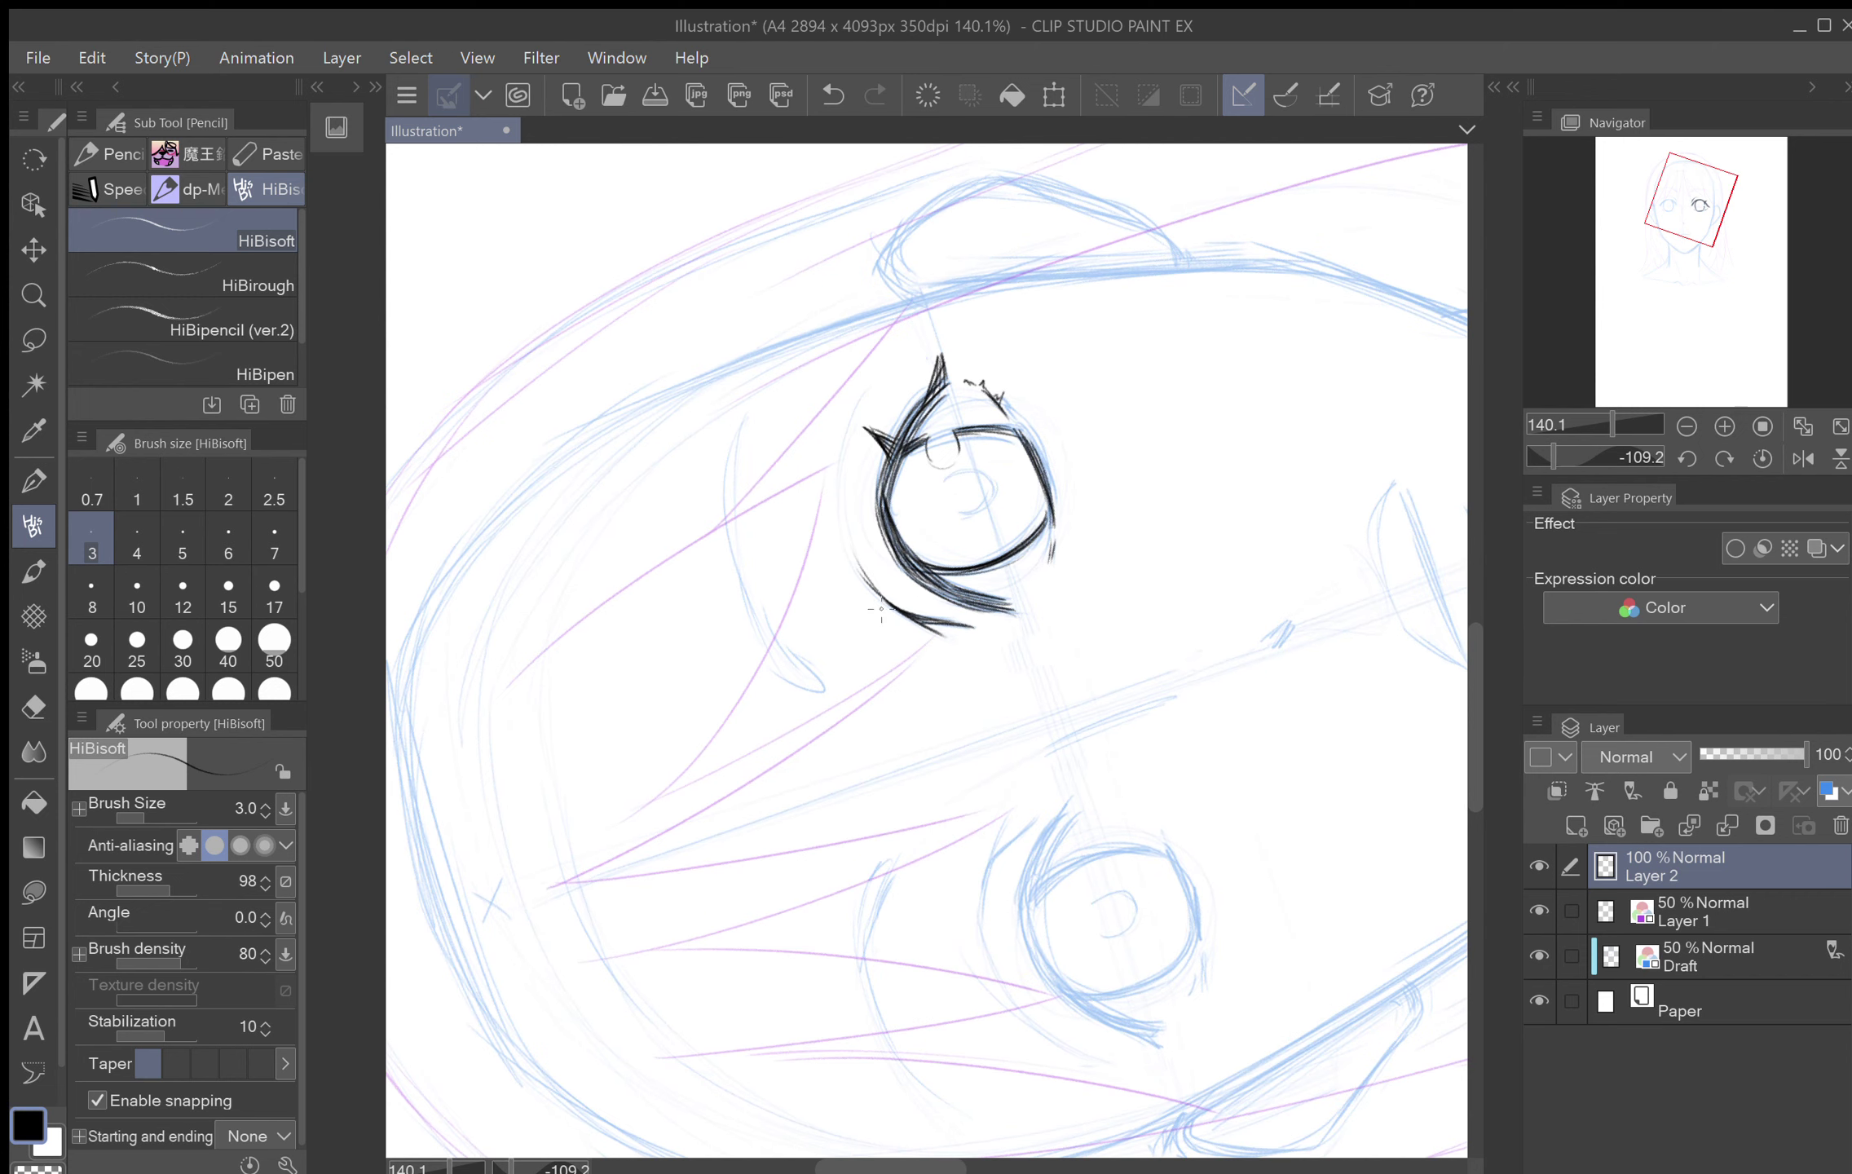
pyautogui.moveTo(894, 608)
pyautogui.mouseDown()
pyautogui.moveTo(845, 509)
pyautogui.moveTo(864, 576)
pyautogui.moveTo(846, 422)
pyautogui.mouseUp()
pyautogui.moveTo(856, 572)
pyautogui.mouseDown()
pyautogui.moveTo(865, 396)
pyautogui.moveTo(962, 353)
pyautogui.moveTo(1093, 401)
pyautogui.moveTo(1225, 631)
pyautogui.moveTo(1224, 689)
pyautogui.moveTo(957, 748)
pyautogui.mouseUp()
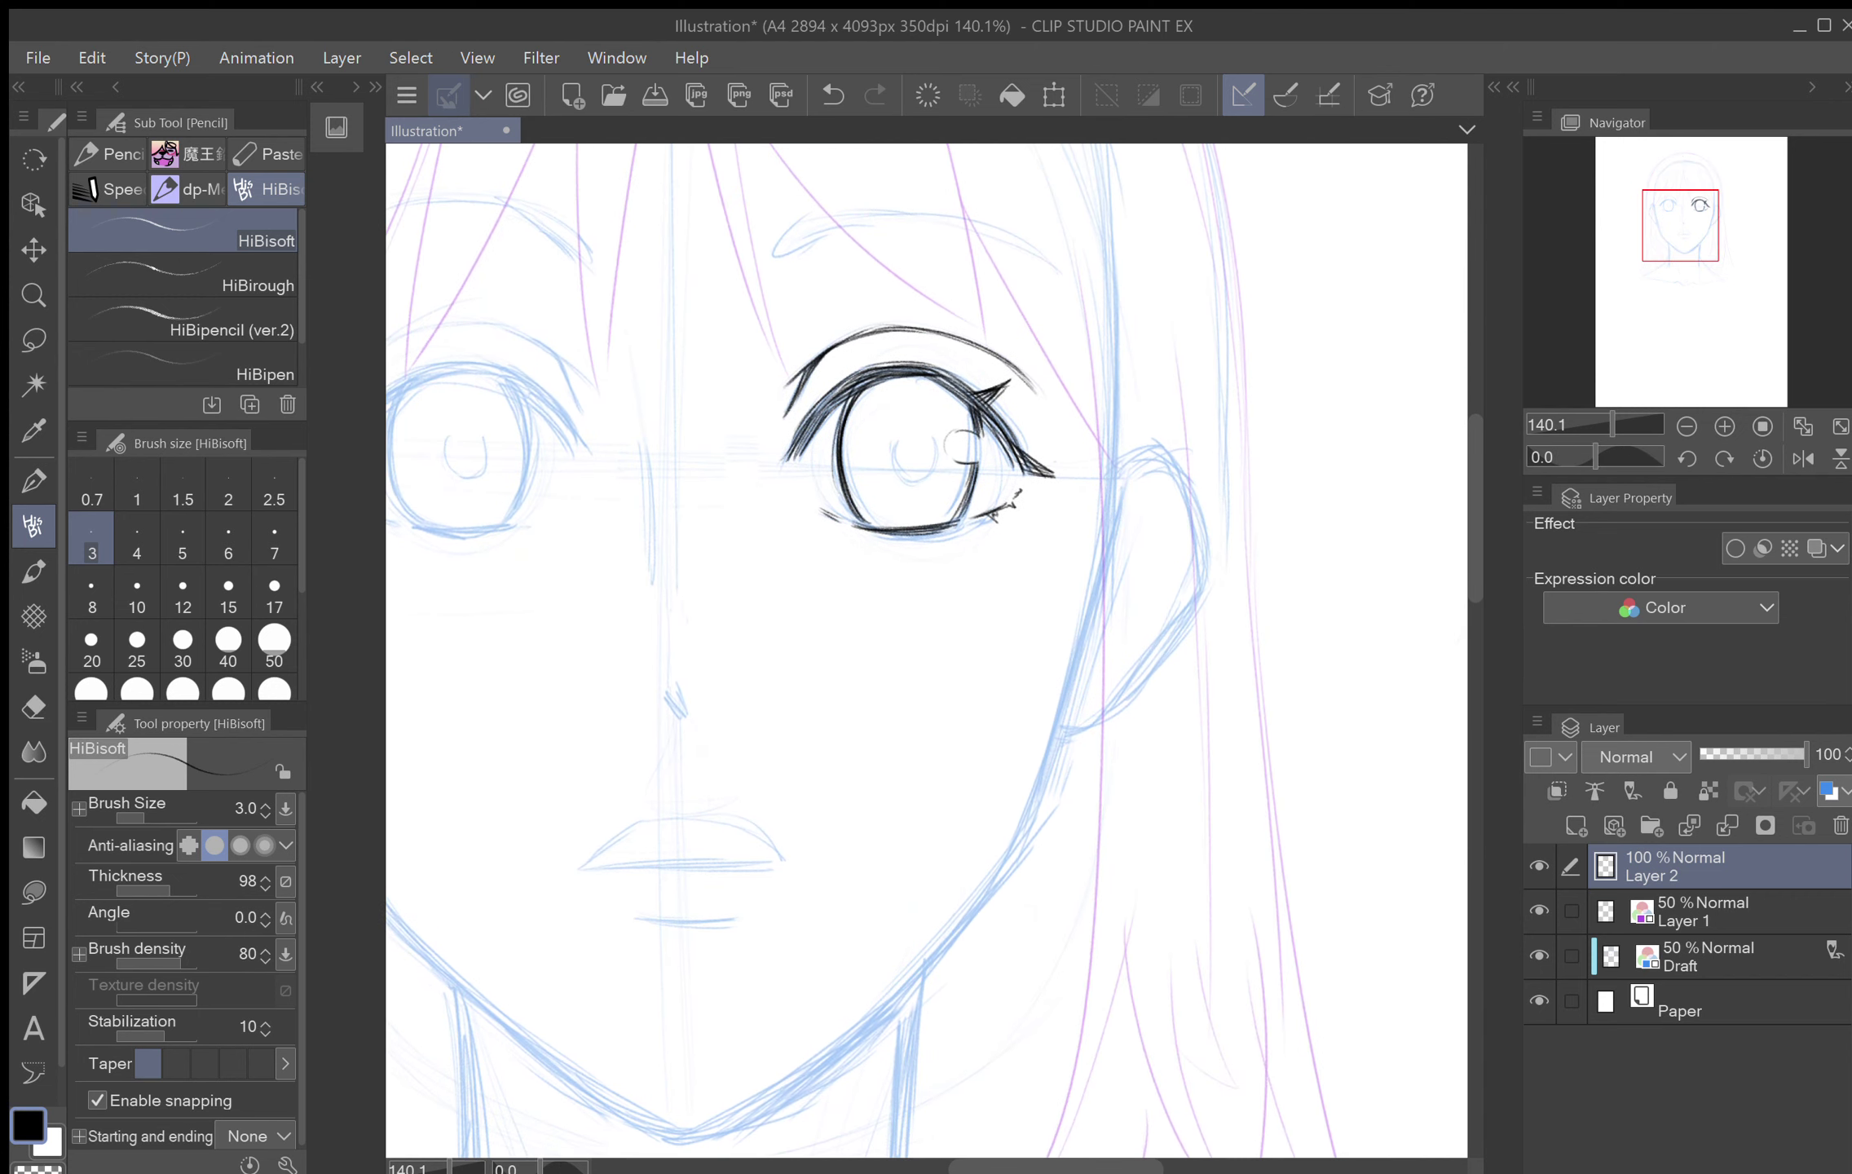
# Step: Draw the curved pupil in the right-hand eye and fill the upper iris with dense hatching
pyautogui.moveTo(856, 519)
pyautogui.mouseDown()
pyautogui.moveTo(871, 526)
pyautogui.moveTo(866, 397)
pyautogui.mouseUp()
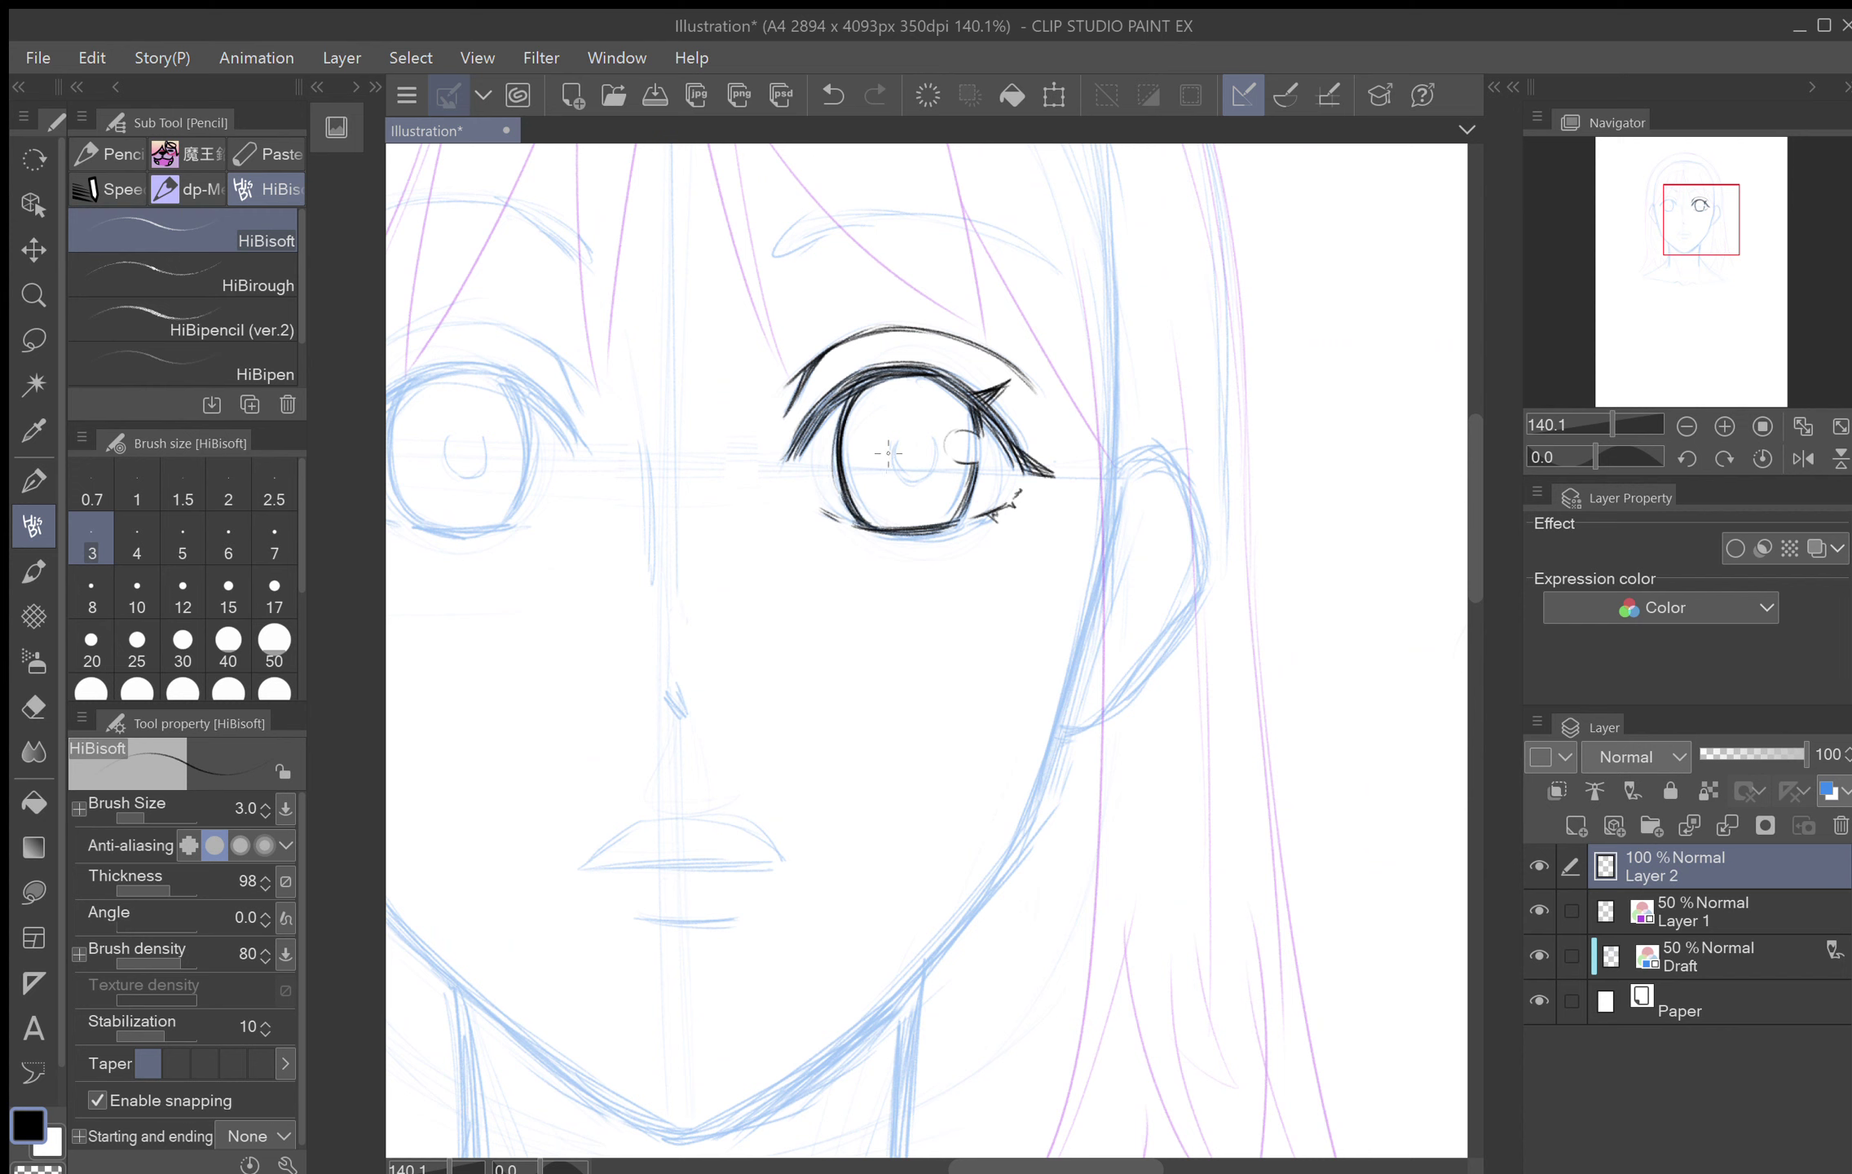
pyautogui.moveTo(923, 488)
pyautogui.mouseDown()
pyautogui.moveTo(921, 492)
pyautogui.moveTo(888, 480)
pyautogui.moveTo(888, 447)
pyautogui.moveTo(894, 495)
pyautogui.moveTo(912, 500)
pyautogui.moveTo(890, 431)
pyautogui.moveTo(881, 459)
pyautogui.moveTo(921, 493)
pyautogui.moveTo(929, 442)
pyautogui.moveTo(894, 489)
pyautogui.mouseUp()
pyautogui.moveTo(911, 217); pyautogui.dragTo(568, 339)
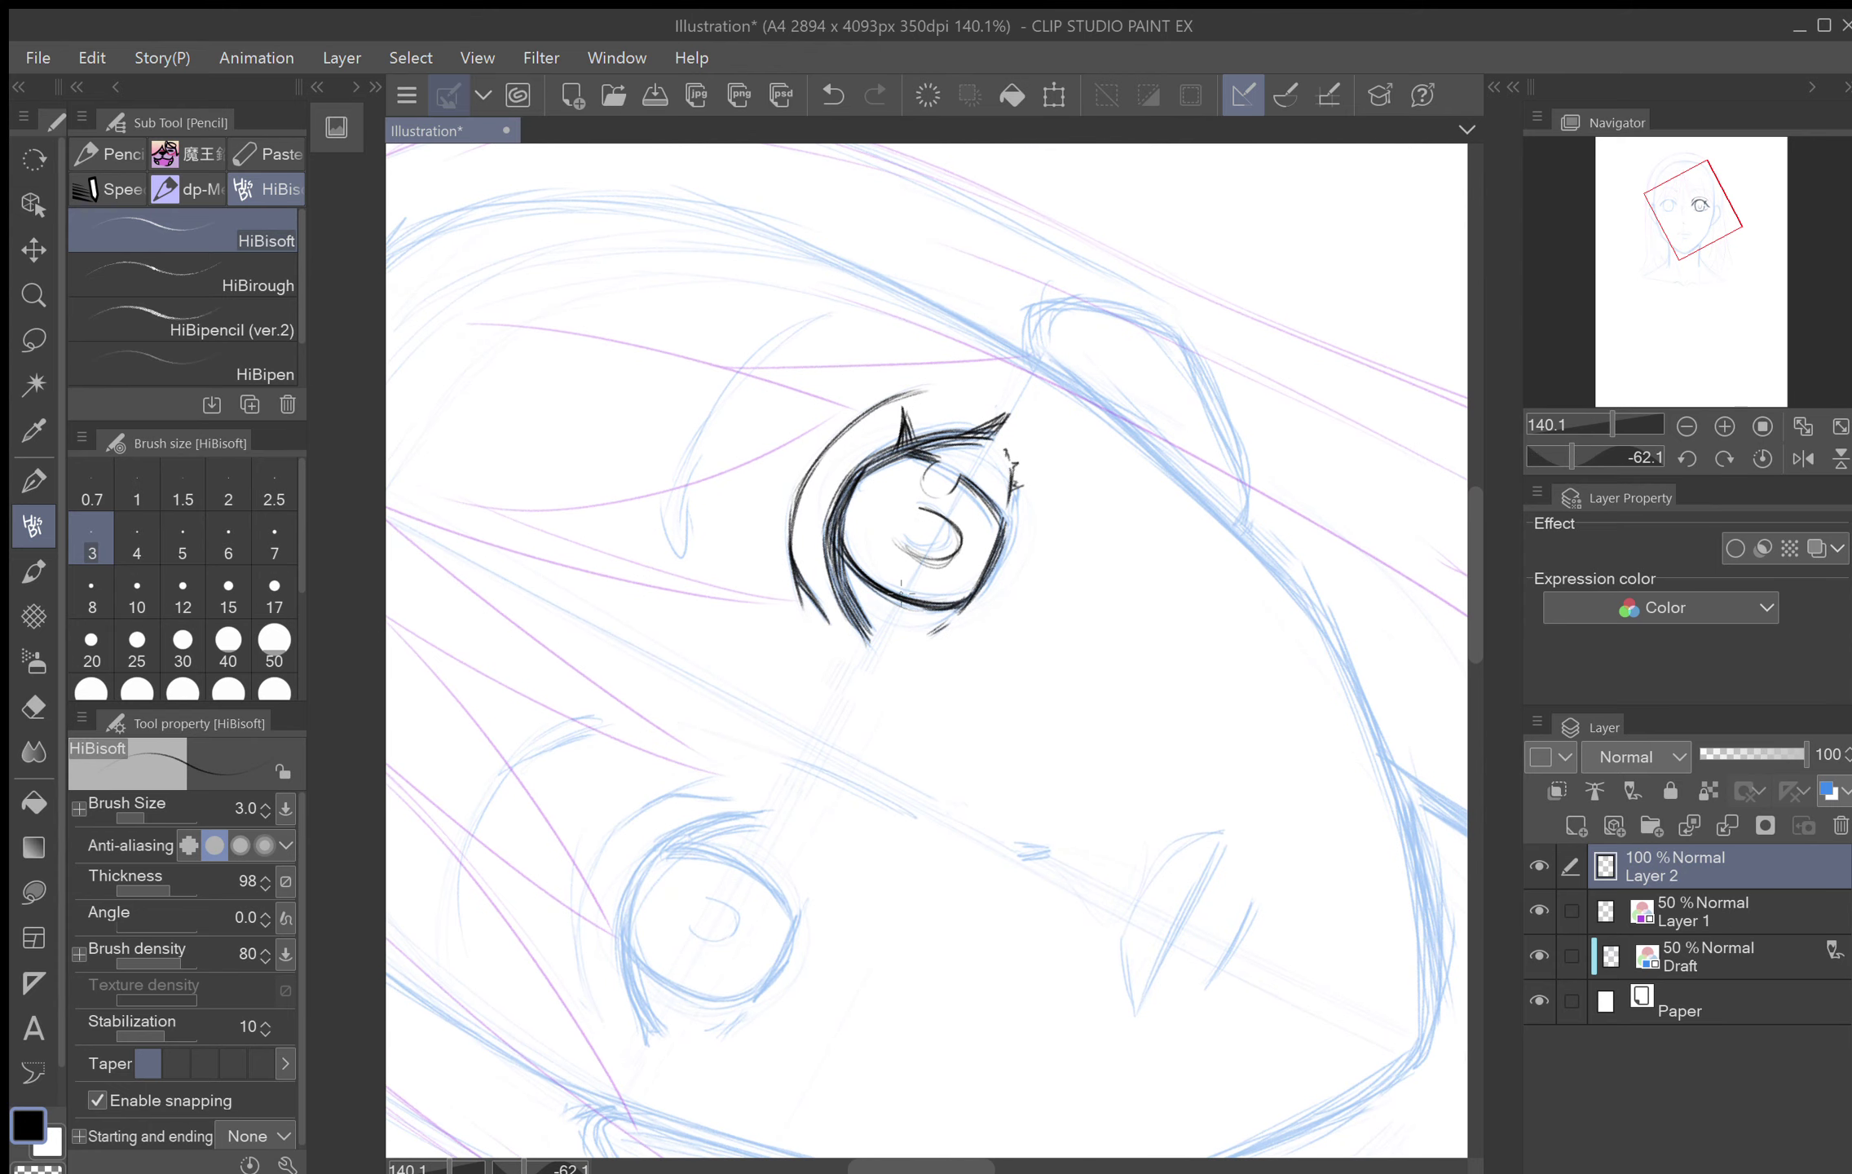
pyautogui.moveTo(905, 580)
pyautogui.mouseDown()
pyautogui.moveTo(938, 490)
pyautogui.moveTo(900, 592)
pyautogui.moveTo(934, 500)
pyautogui.moveTo(848, 511)
pyautogui.moveTo(852, 561)
pyautogui.mouseUp()
pyautogui.moveTo(854, 489)
pyautogui.mouseDown()
pyautogui.moveTo(862, 570)
pyautogui.moveTo(874, 489)
pyautogui.moveTo(882, 589)
pyautogui.moveTo(896, 530)
pyautogui.moveTo(893, 607)
pyautogui.moveTo(901, 538)
pyautogui.moveTo(878, 477)
pyautogui.moveTo(872, 526)
pyautogui.moveTo(870, 477)
pyautogui.moveTo(895, 549)
pyautogui.moveTo(899, 469)
pyautogui.moveTo(904, 538)
pyautogui.moveTo(911, 469)
pyautogui.moveTo(929, 515)
pyautogui.moveTo(917, 463)
pyautogui.moveTo(879, 570)
pyautogui.moveTo(865, 480)
pyautogui.moveTo(851, 499)
pyautogui.moveTo(870, 574)
pyautogui.moveTo(872, 494)
pyautogui.moveTo(884, 583)
pyautogui.moveTo(892, 469)
pyautogui.moveTo(903, 580)
pyautogui.moveTo(912, 482)
pyautogui.moveTo(904, 562)
pyautogui.mouseUp()
pyautogui.moveTo(905, 562); pyautogui.dragTo(921, 504)
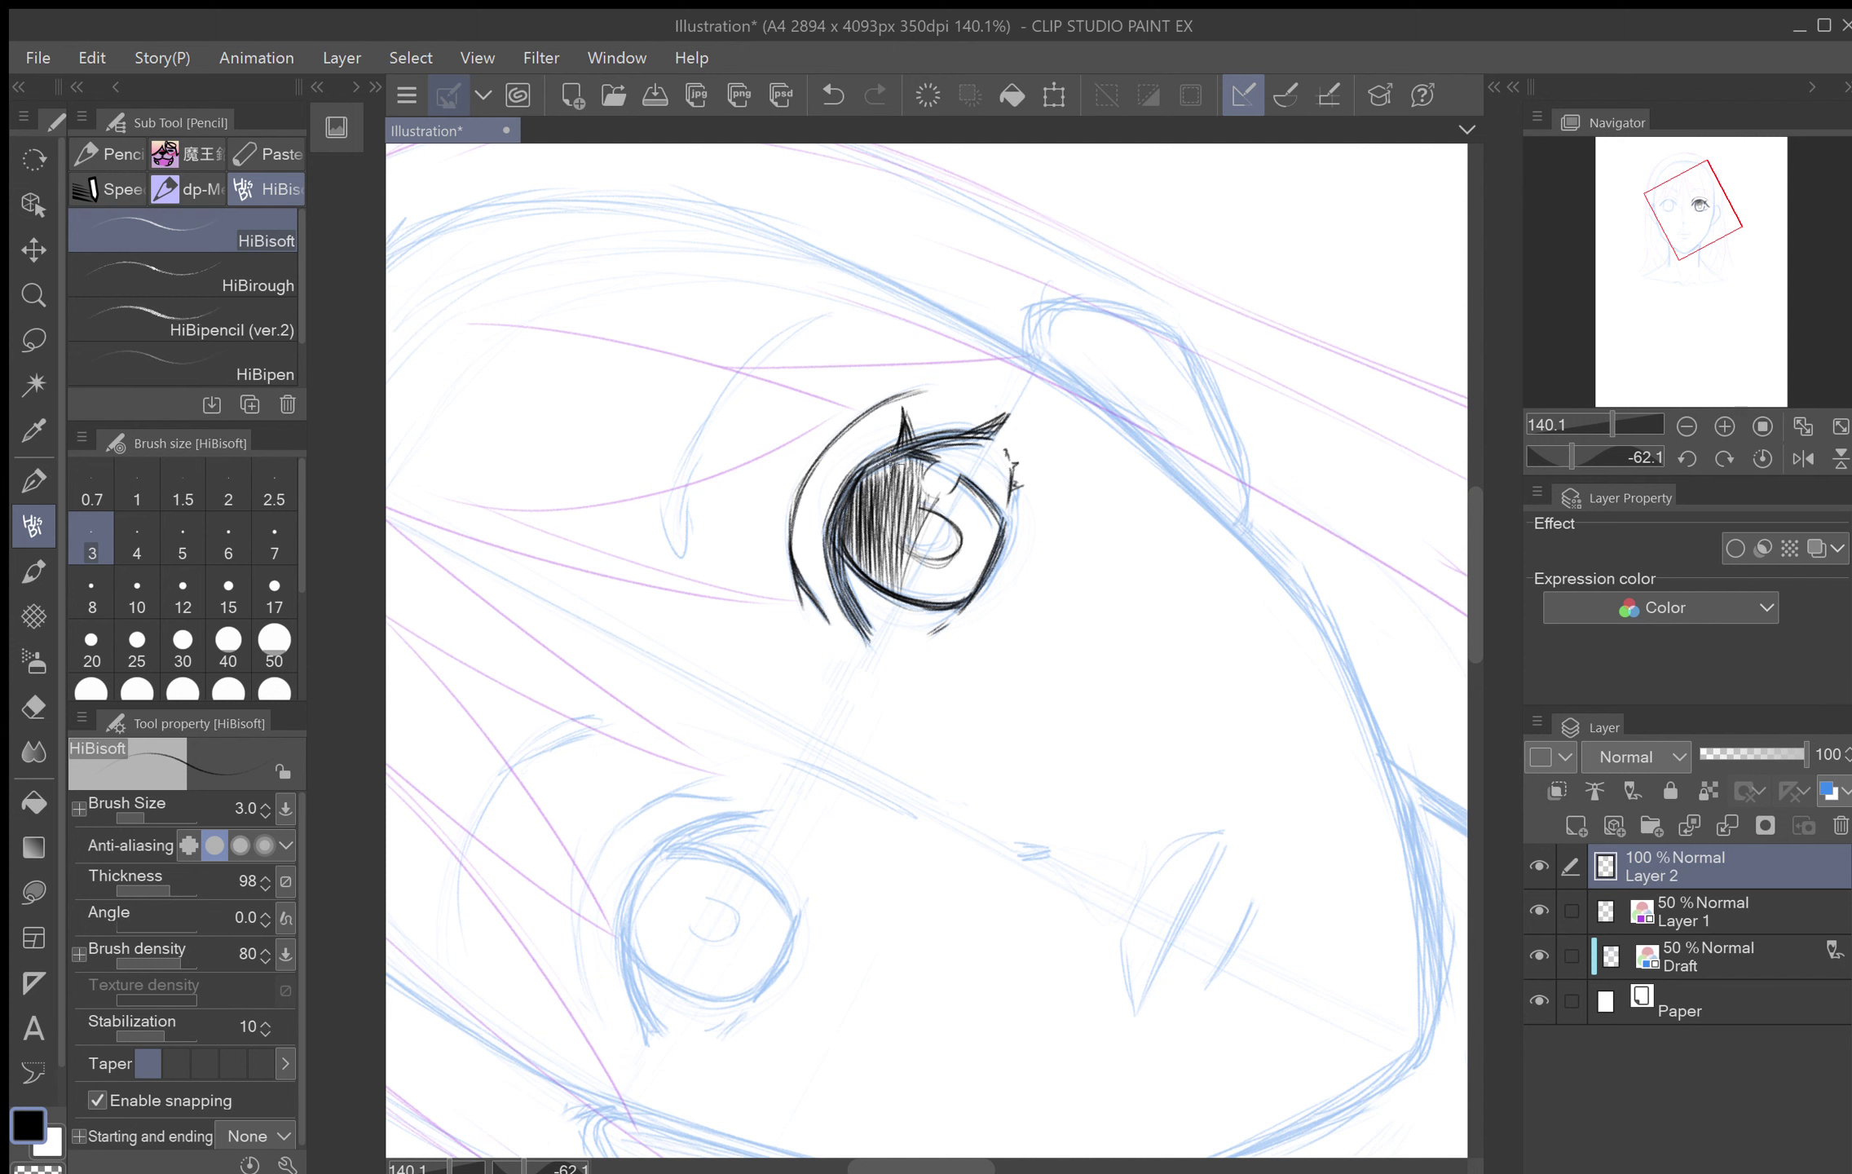
pyautogui.moveTo(901, 579); pyautogui.dragTo(909, 541)
# Step: Add short radiating strokes along the lower iris of the right-hand eye and shade its pupil
pyautogui.moveTo(865, 371); pyautogui.dragTo(1040, 372)
pyautogui.moveTo(849, 460)
pyautogui.mouseDown()
pyautogui.moveTo(874, 487)
pyautogui.moveTo(846, 462)
pyautogui.mouseUp()
pyautogui.moveTo(959, 398); pyautogui.dragTo(962, 441)
pyautogui.moveTo(867, 233); pyautogui.dragTo(522, 619)
pyautogui.moveTo(778, 647)
pyautogui.mouseDown()
pyautogui.moveTo(758, 531)
pyautogui.moveTo(785, 528)
pyautogui.mouseUp()
pyautogui.moveTo(800, 632)
pyautogui.mouseDown()
pyautogui.moveTo(764, 468)
pyautogui.moveTo(770, 406)
pyautogui.moveTo(806, 374)
pyautogui.mouseUp()
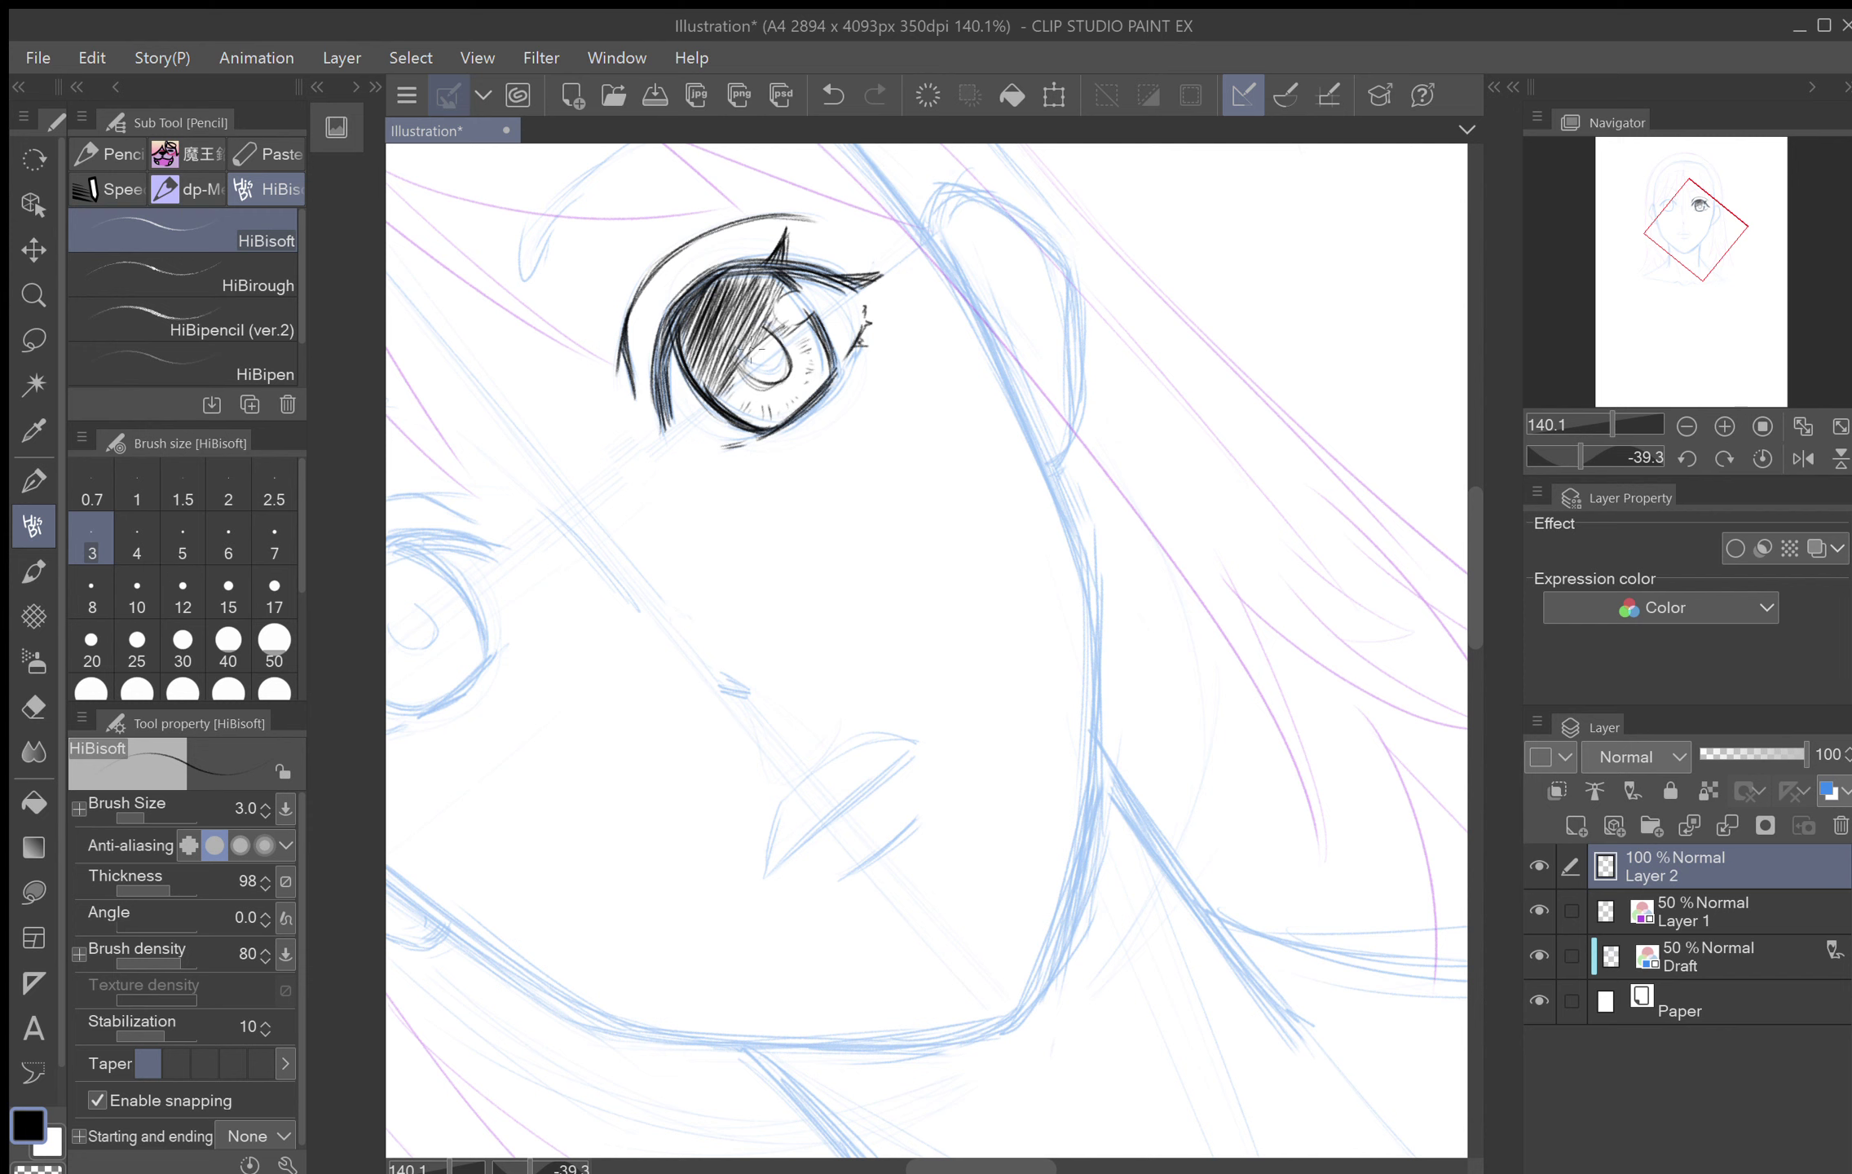
pyautogui.moveTo(743, 386)
pyautogui.mouseDown()
pyautogui.moveTo(765, 334)
pyautogui.moveTo(771, 356)
pyautogui.moveTo(794, 348)
pyautogui.mouseUp()
pyautogui.moveTo(773, 356)
pyautogui.mouseDown()
pyautogui.moveTo(780, 331)
pyautogui.moveTo(768, 349)
pyautogui.mouseUp()
# Step: Darken the outer edge of the right-hand iris with hatching around the side highlight
pyautogui.hotkey('ctrl', '@')
pyautogui.moveTo(958, 371); pyautogui.dragTo(1092, 684)
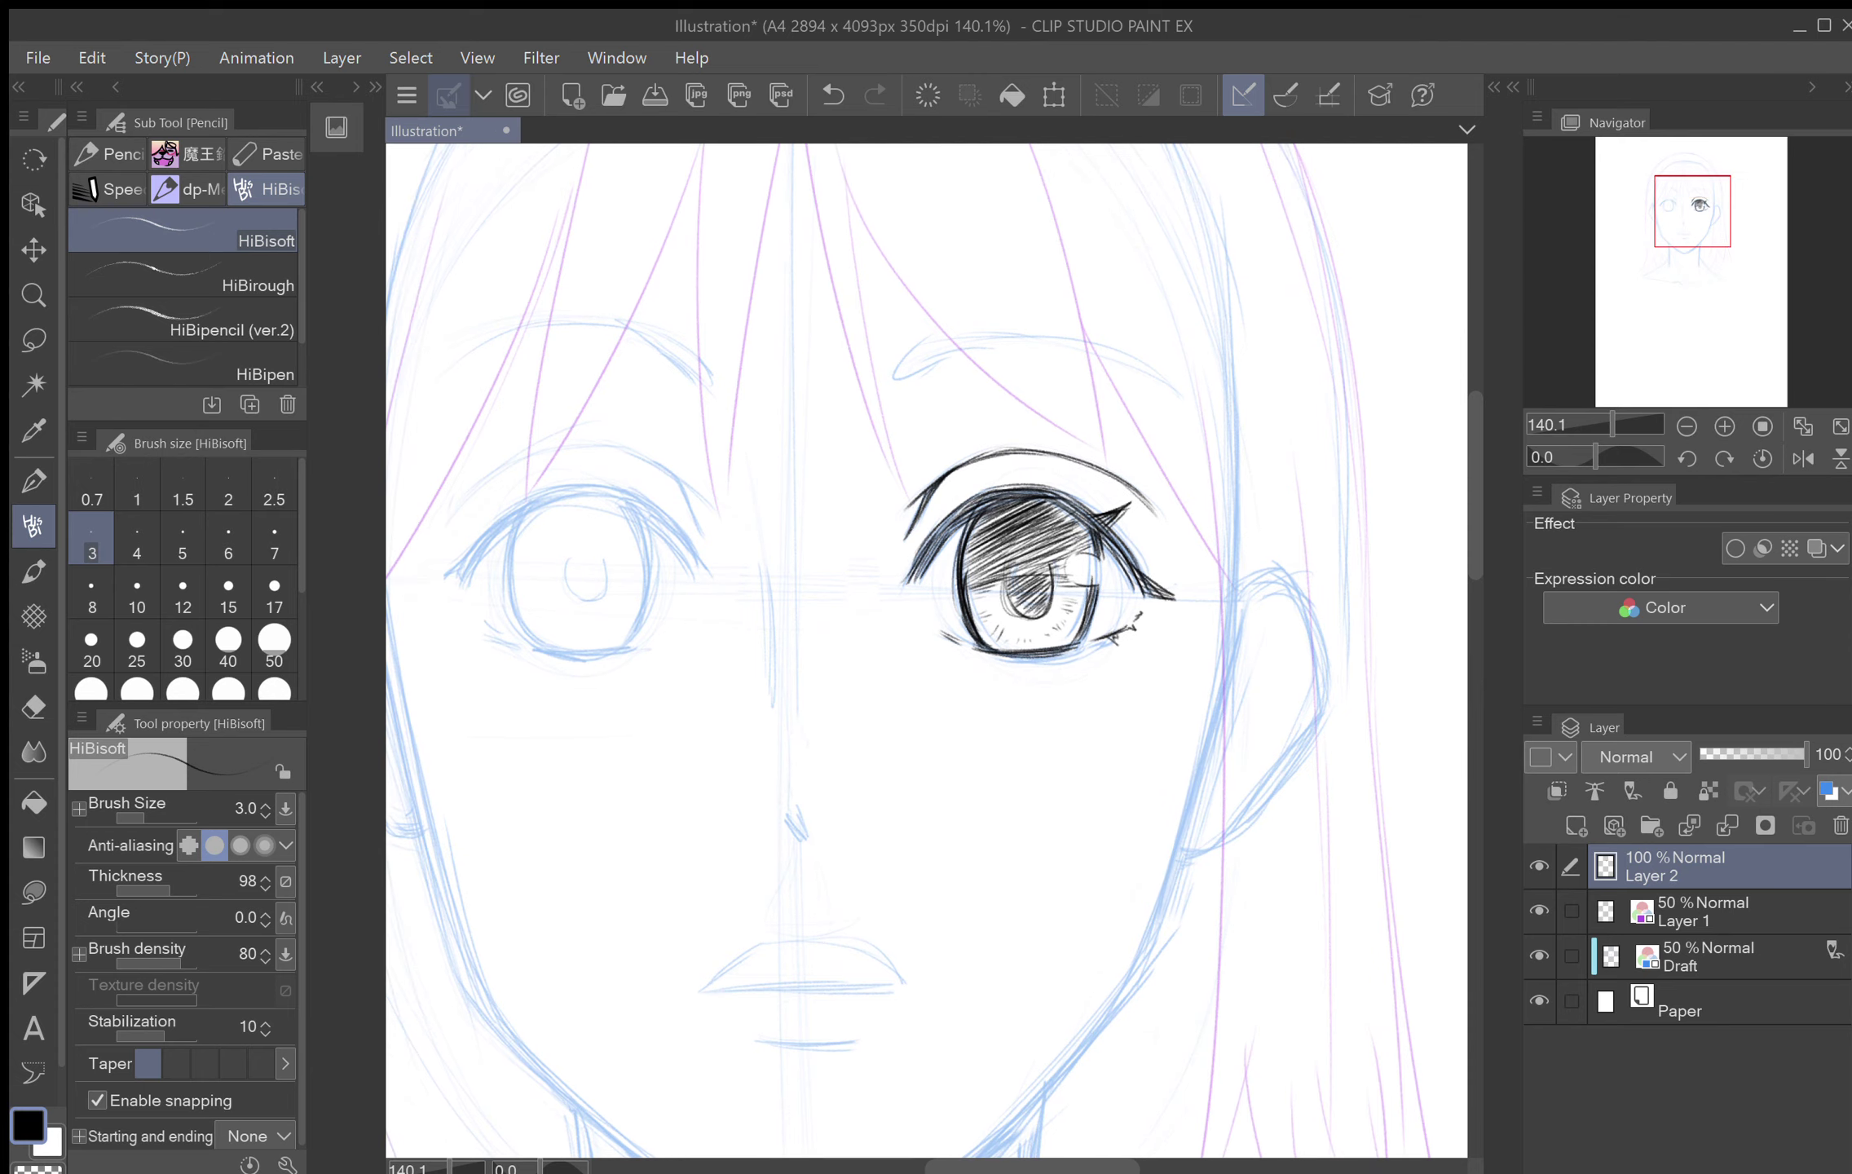
pyautogui.scroll(-2, 1092, 685)
pyautogui.scroll(4, 1102, 655)
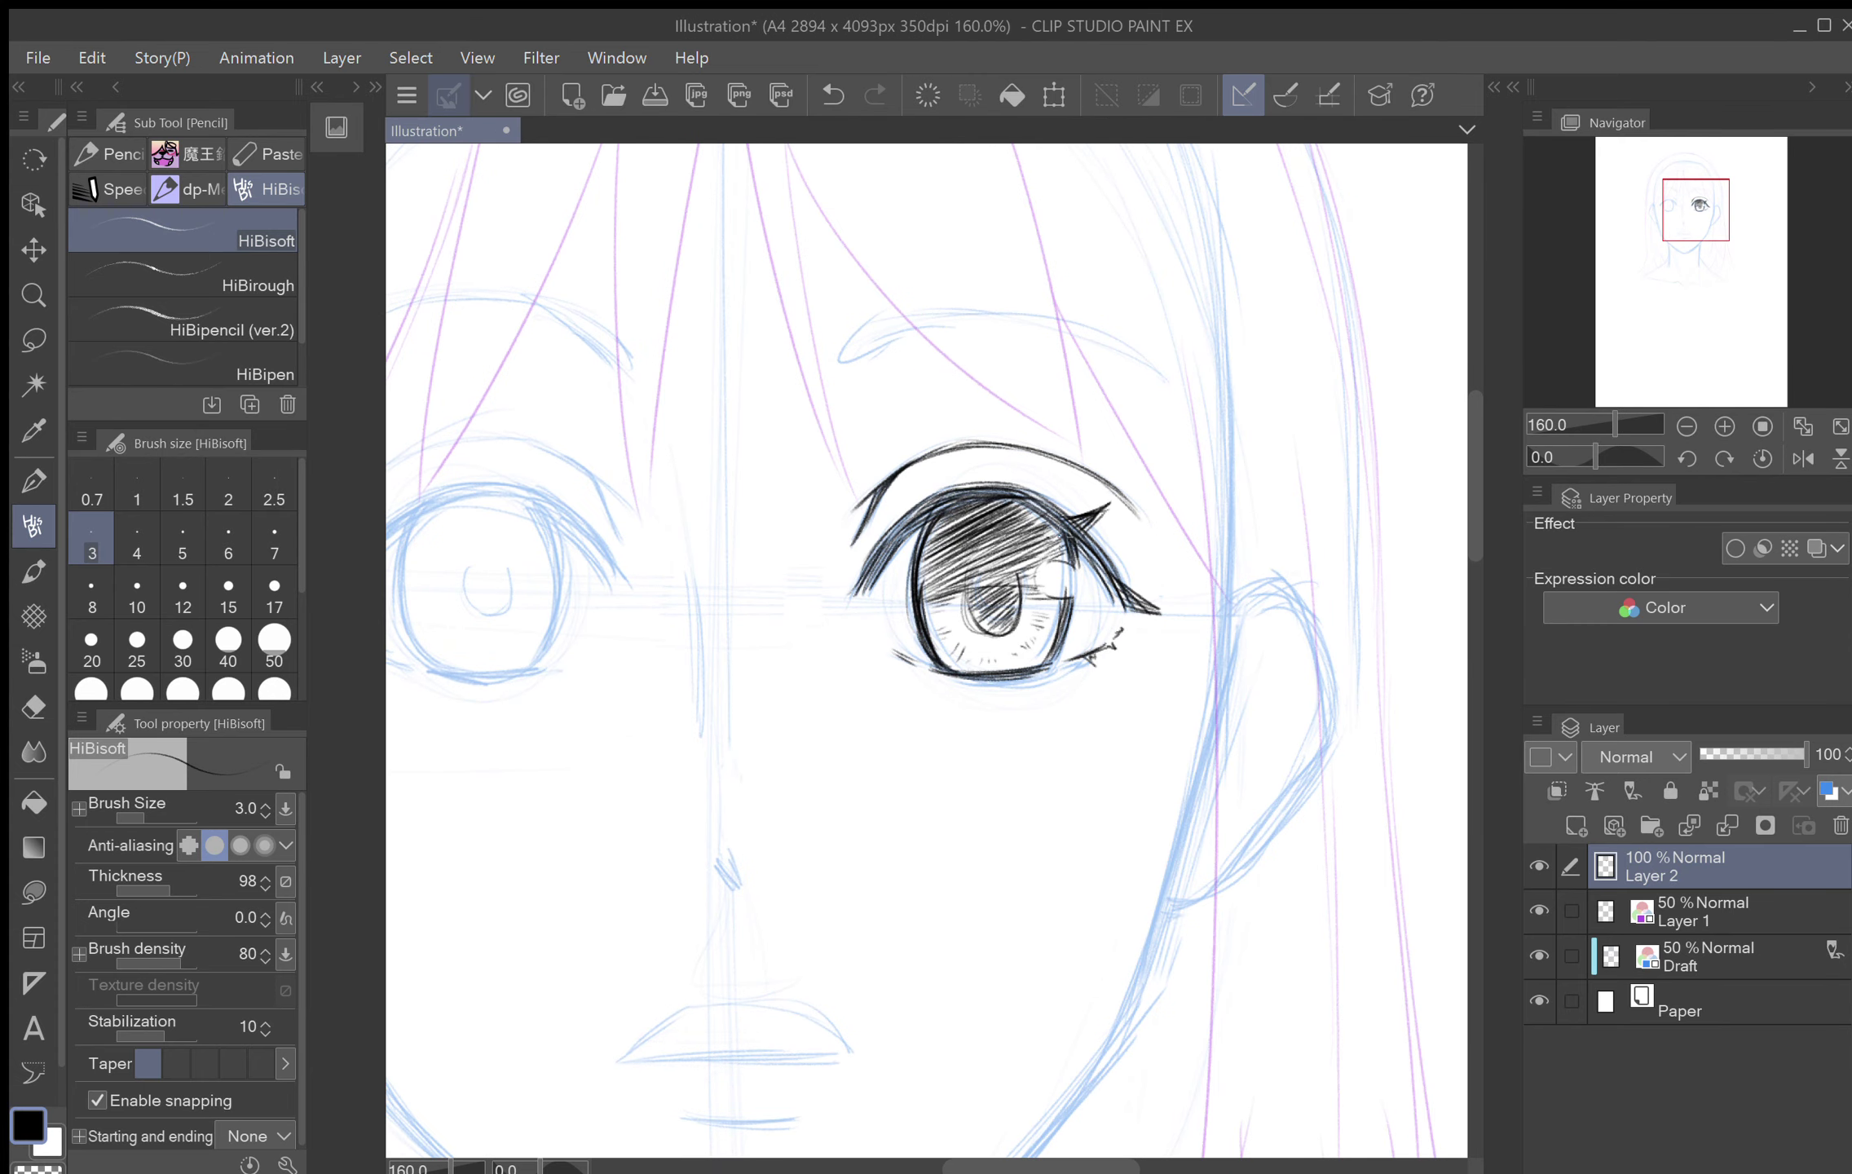
pyautogui.moveTo(1035, 583)
pyautogui.mouseDown()
pyautogui.moveTo(1063, 551)
pyautogui.moveTo(1077, 572)
pyautogui.moveTo(1077, 541)
pyautogui.mouseUp()
pyautogui.moveTo(1065, 620); pyautogui.dragTo(1073, 556)
# Step: Erase a round highlight in the upper inner iris with the Soft eraser and outline it with the HiBisoft pencil
pyautogui.click(34, 706)
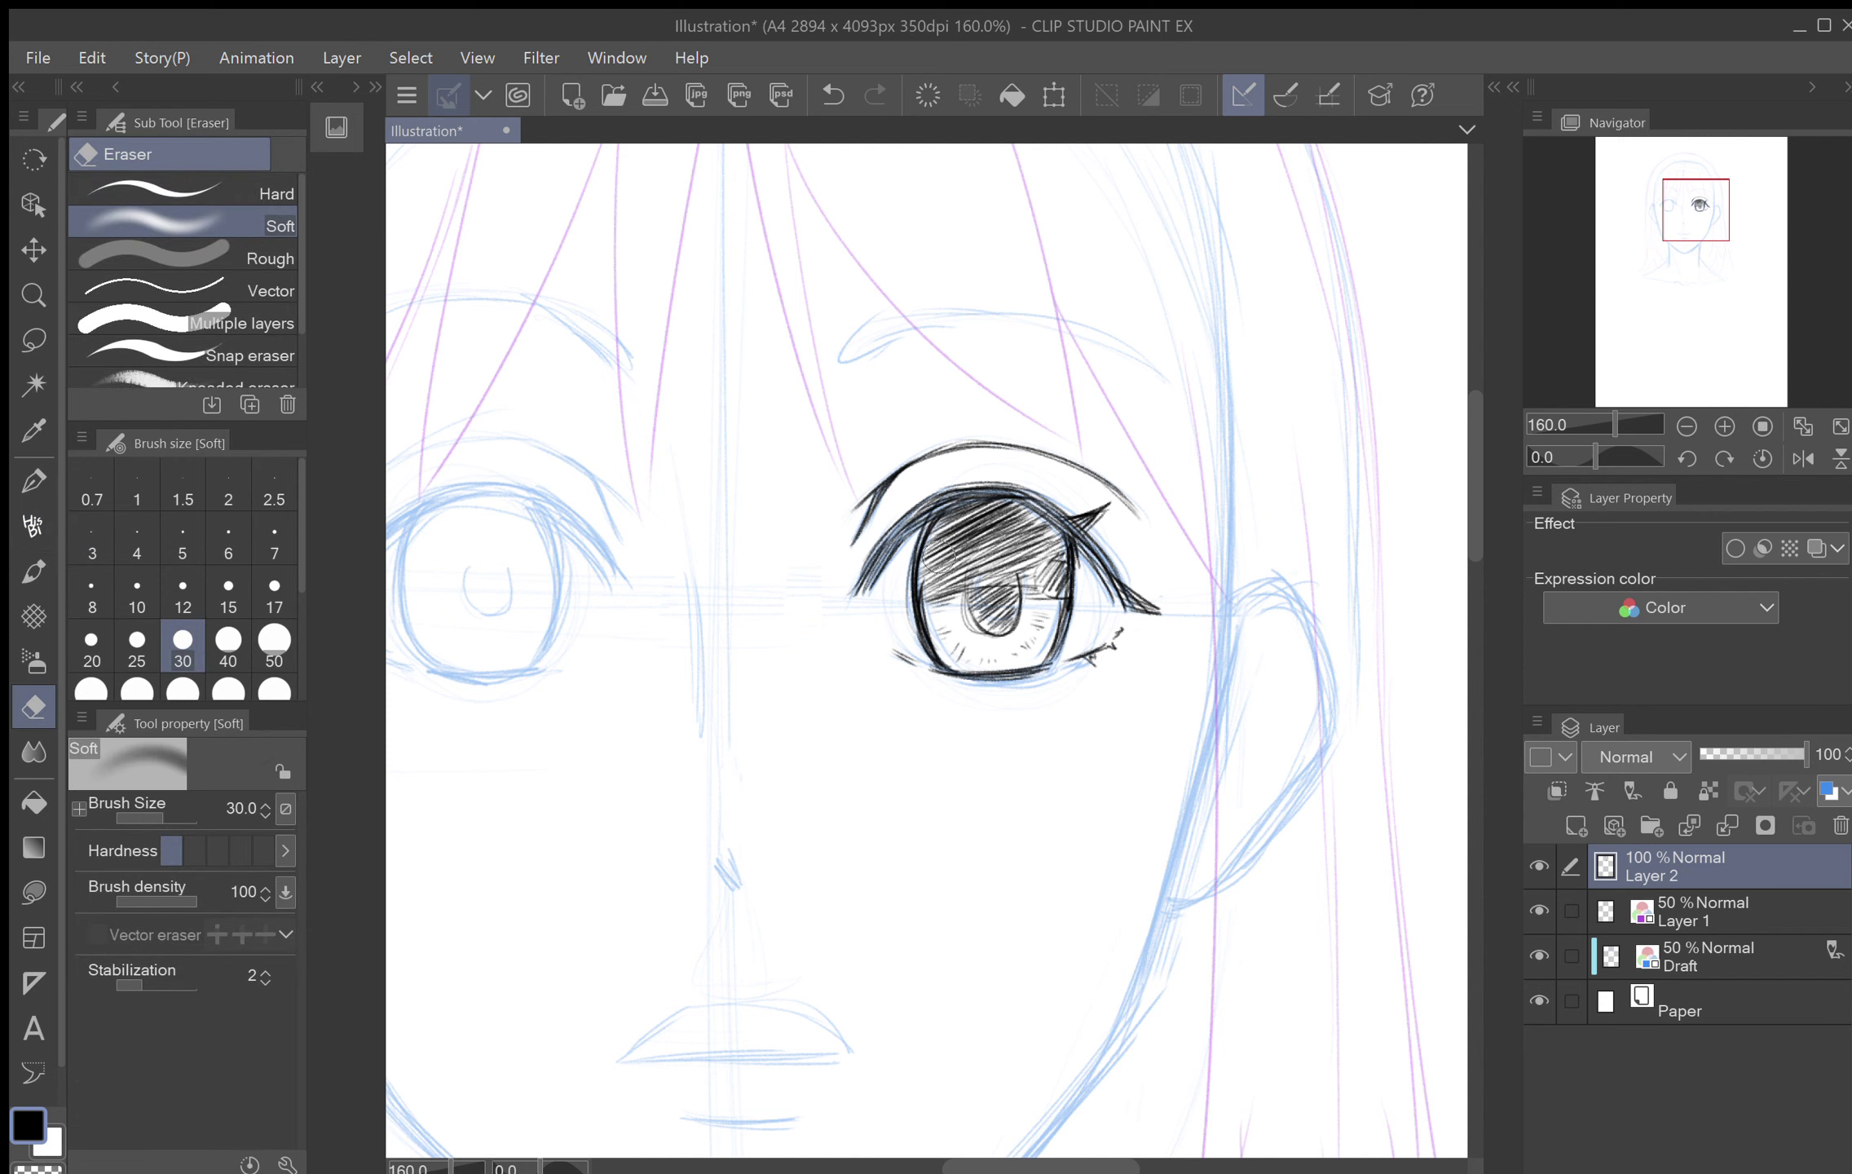
pyautogui.moveTo(934, 554); pyautogui.dragTo(927, 559)
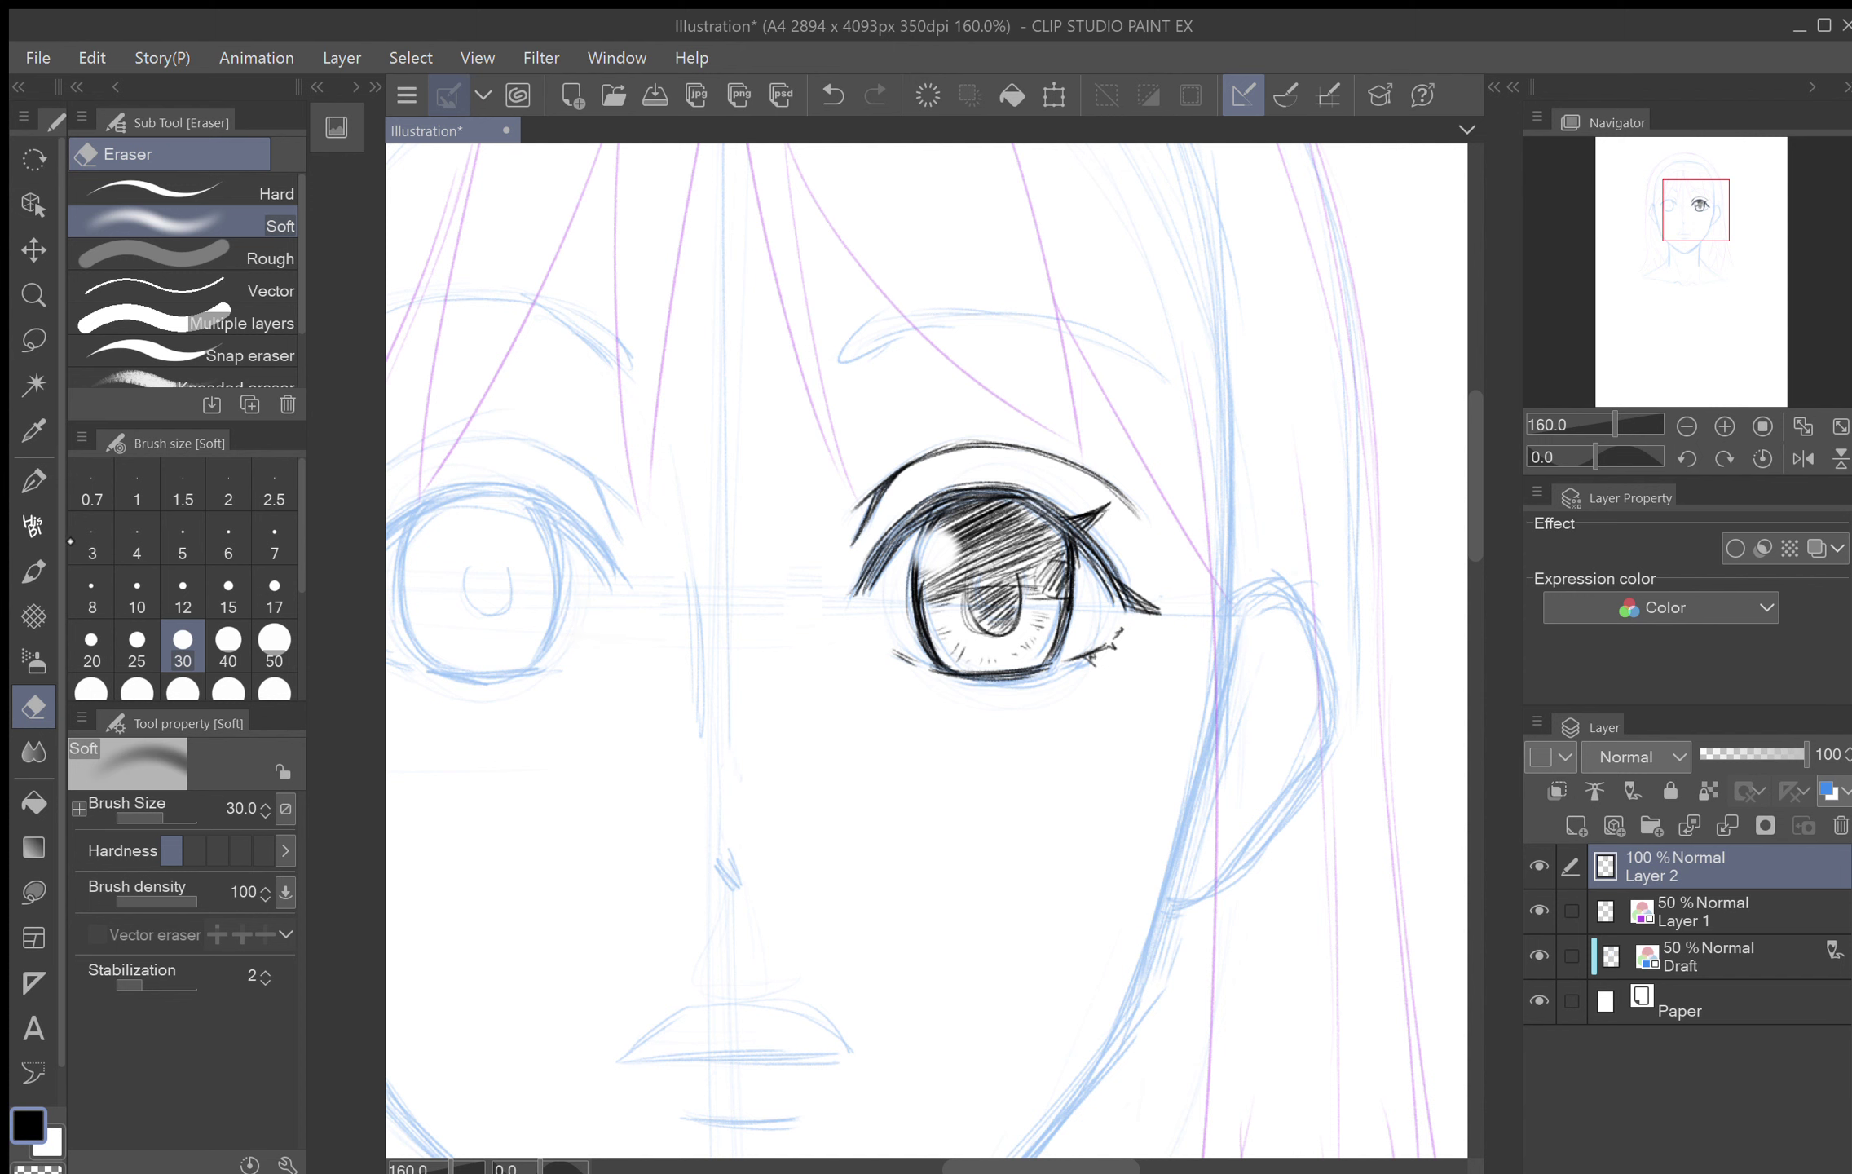
pyautogui.click(33, 526)
pyautogui.moveTo(916, 558)
pyautogui.mouseDown()
pyautogui.moveTo(957, 563)
pyautogui.moveTo(955, 531)
pyautogui.moveTo(917, 546)
pyautogui.moveTo(958, 561)
pyautogui.moveTo(943, 574)
pyautogui.mouseUp()
pyautogui.scroll(-5, 926, 650)
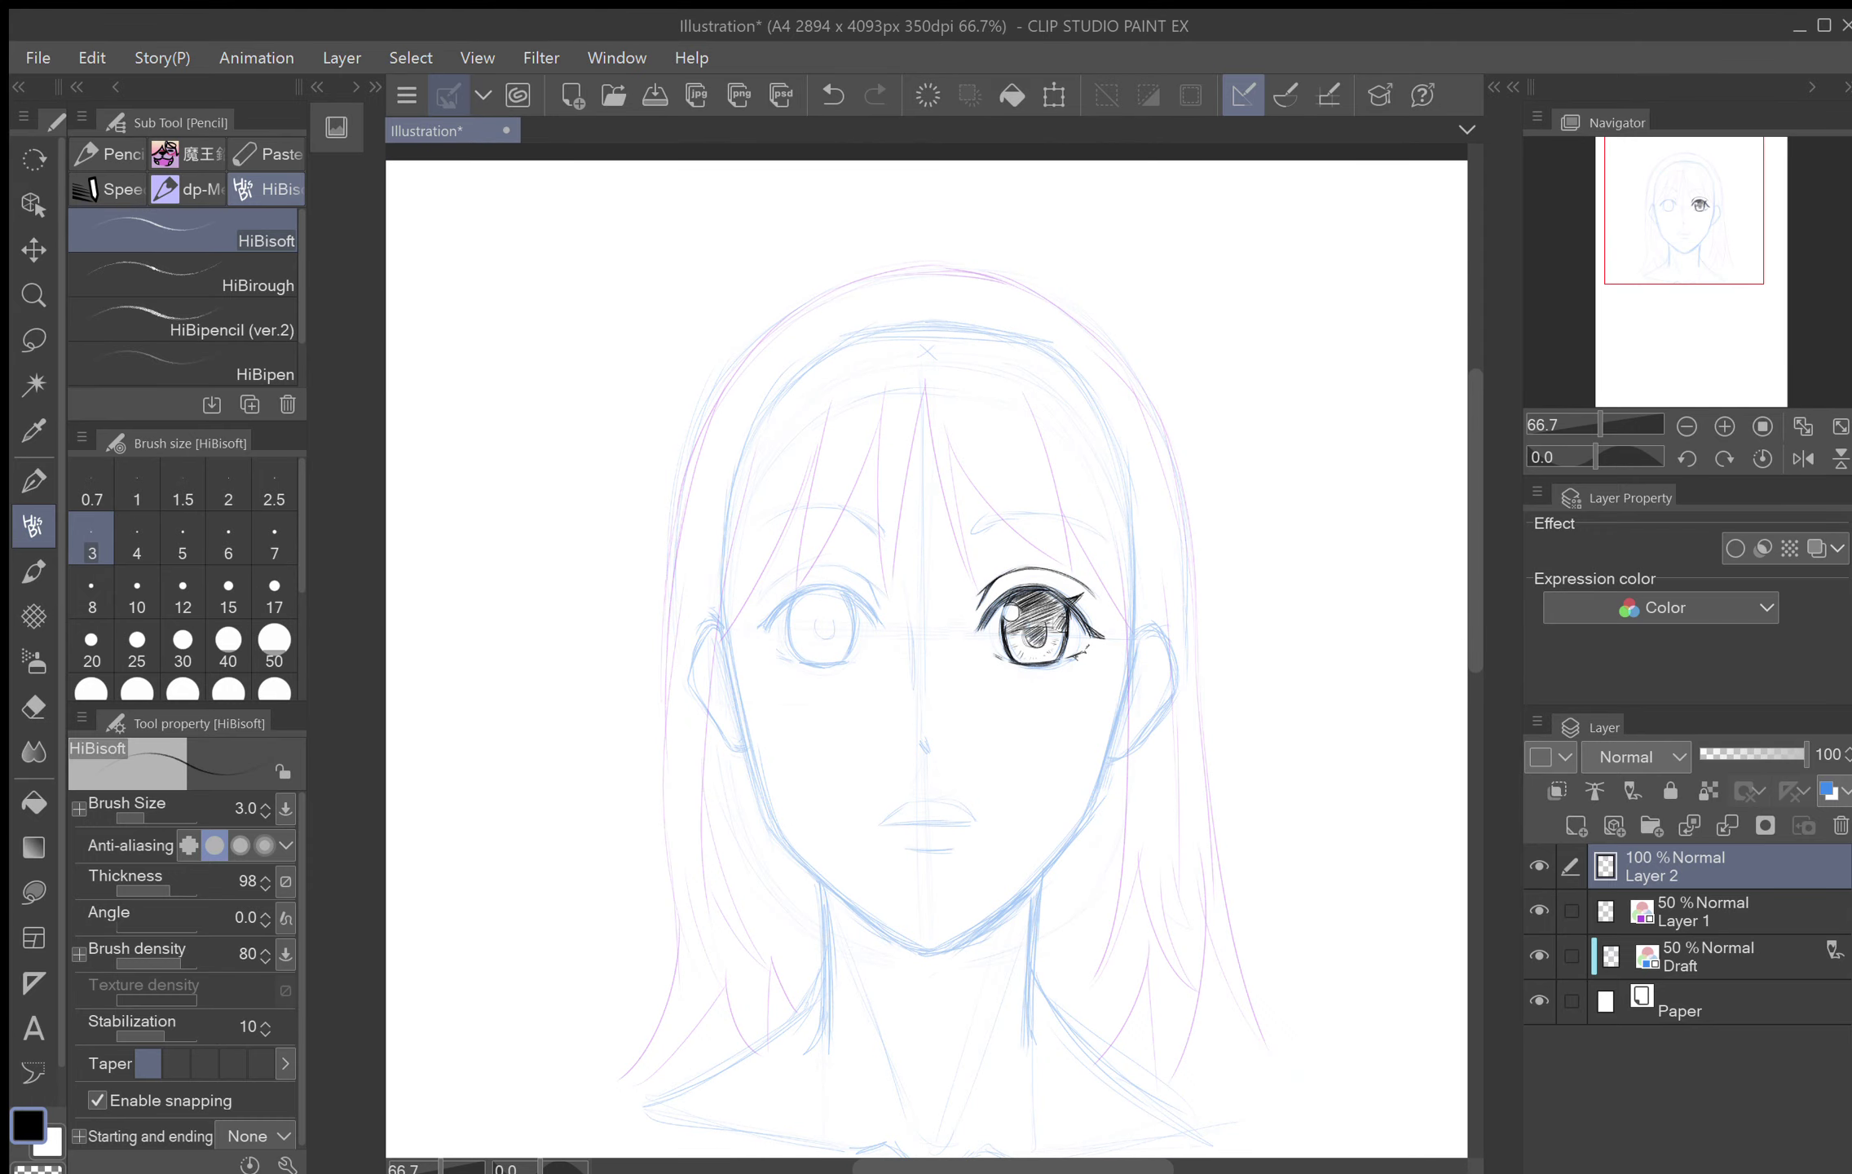
# Step: Trace the upper lash line of the left-hand eye in black over the blue draft
pyautogui.scroll(3, 967, 639)
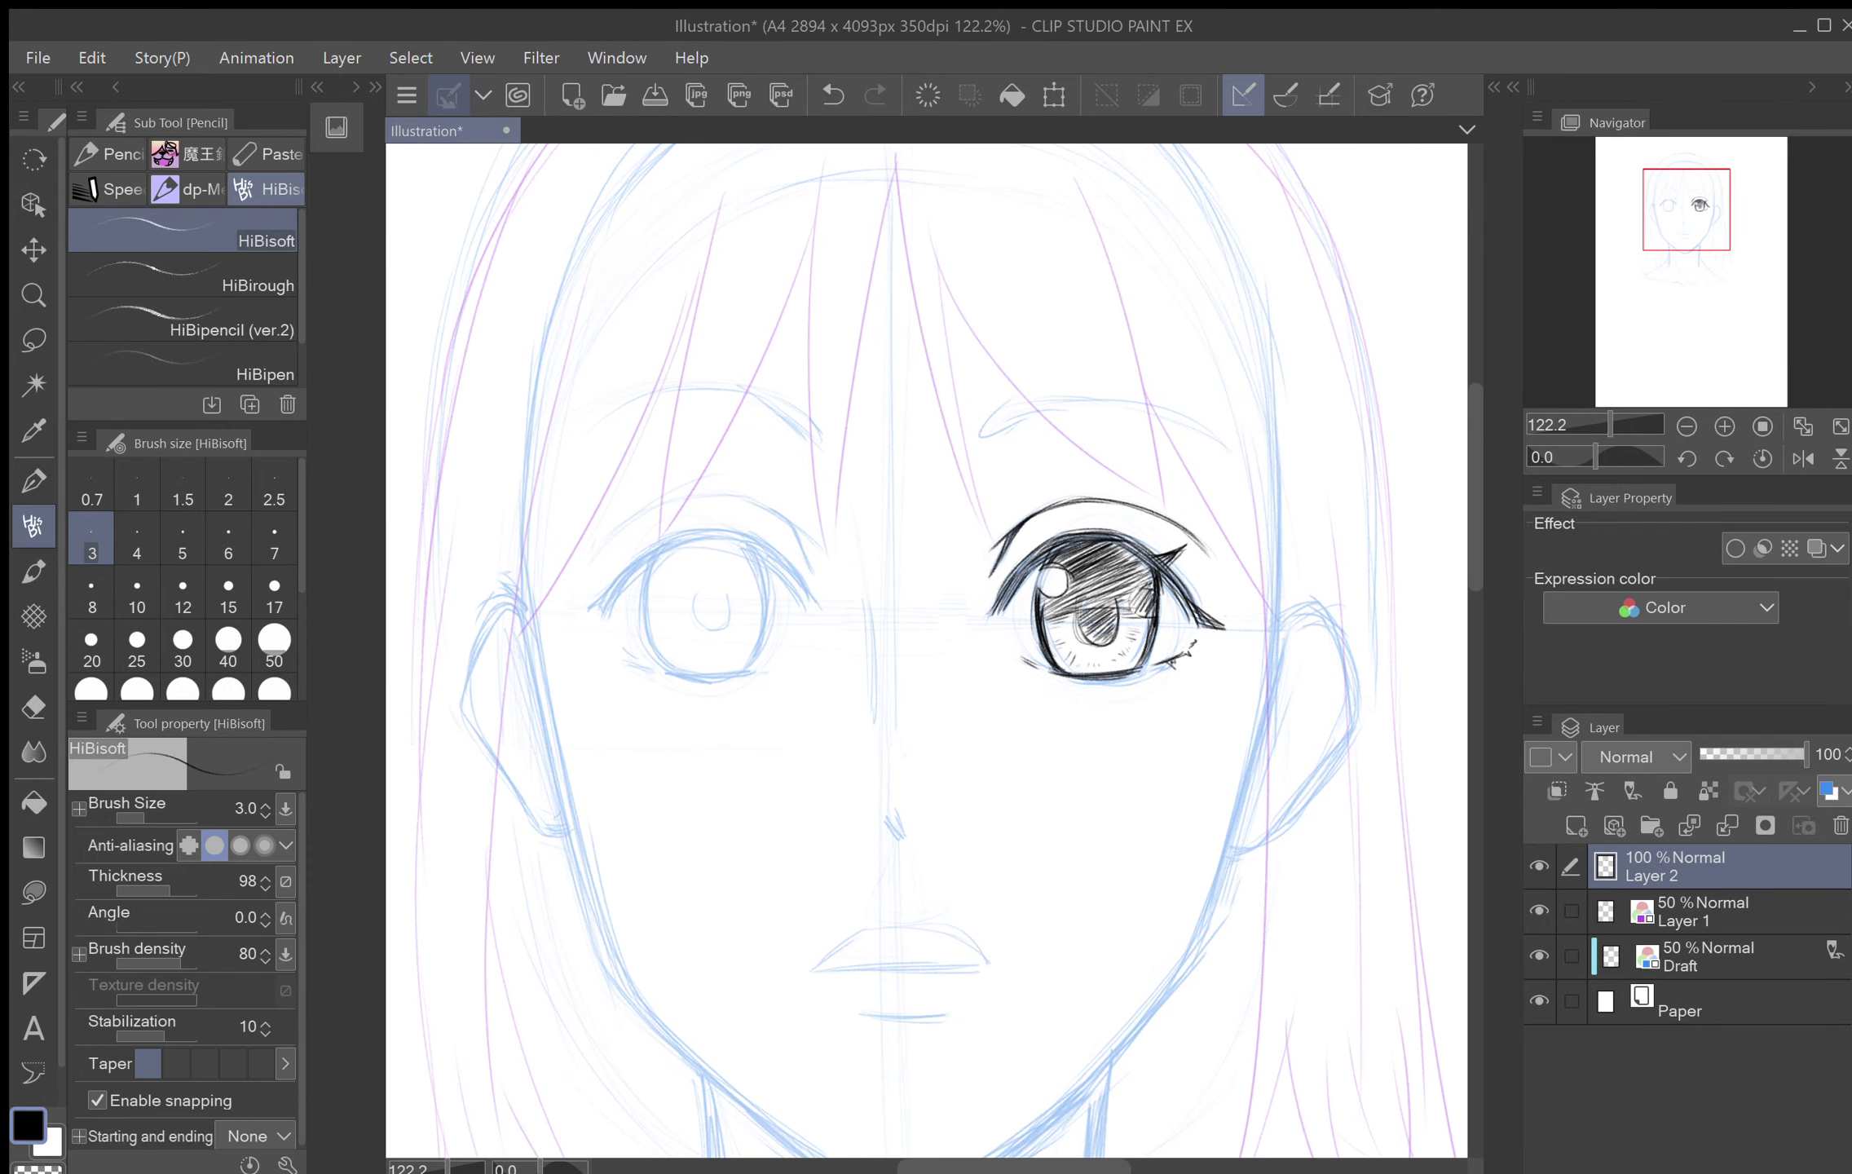
pyautogui.moveTo(1096, 607); pyautogui.dragTo(966, 398)
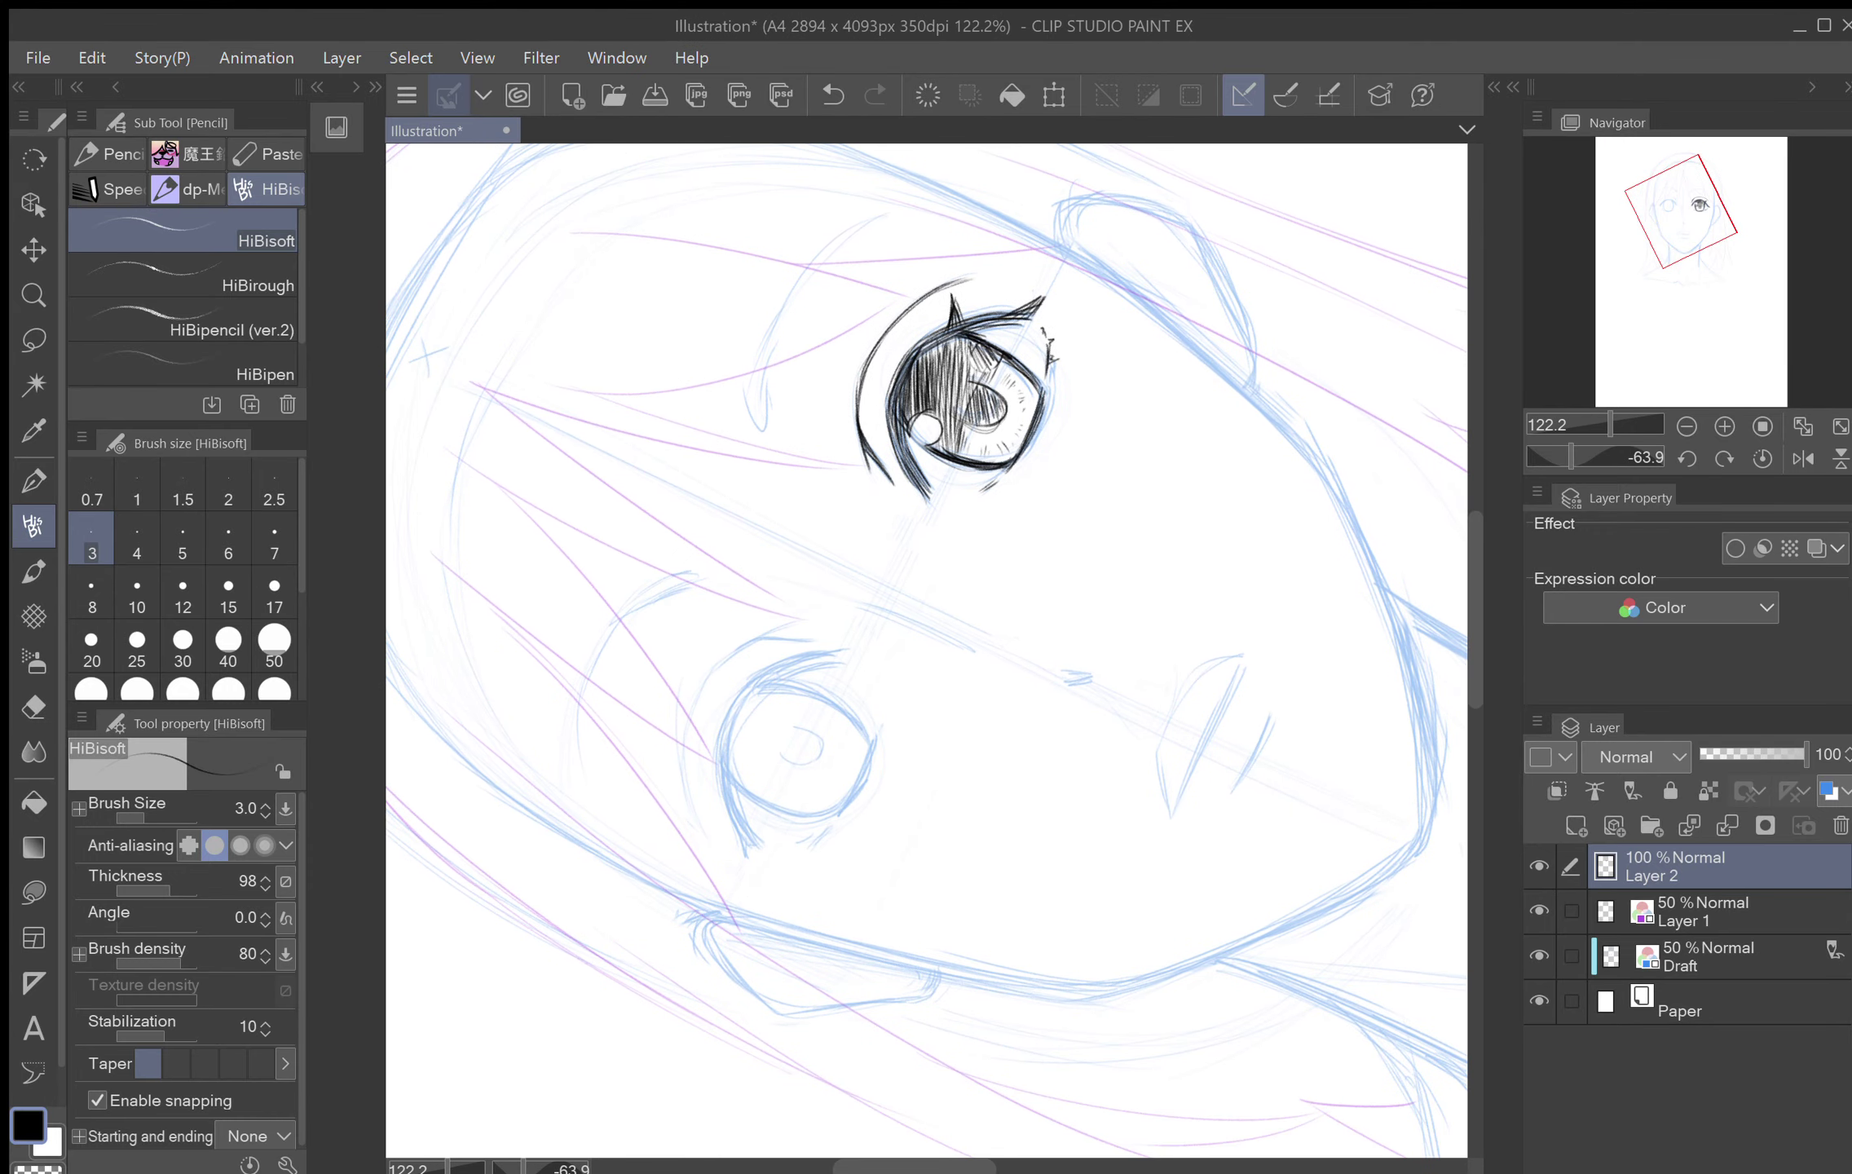
pyautogui.moveTo(759, 847)
pyautogui.mouseDown()
pyautogui.moveTo(719, 789)
pyautogui.moveTo(721, 743)
pyautogui.mouseUp()
pyautogui.moveTo(729, 801); pyautogui.dragTo(724, 733)
pyautogui.moveTo(751, 841)
pyautogui.mouseDown()
pyautogui.moveTo(718, 724)
pyautogui.moveTo(753, 695)
pyautogui.mouseUp()
pyautogui.moveTo(721, 773); pyautogui.dragTo(754, 688)
pyautogui.moveTo(718, 757); pyautogui.dragTo(748, 693)
pyautogui.moveTo(721, 738)
pyautogui.mouseDown()
pyautogui.moveTo(758, 689)
pyautogui.moveTo(829, 768)
pyautogui.mouseUp()
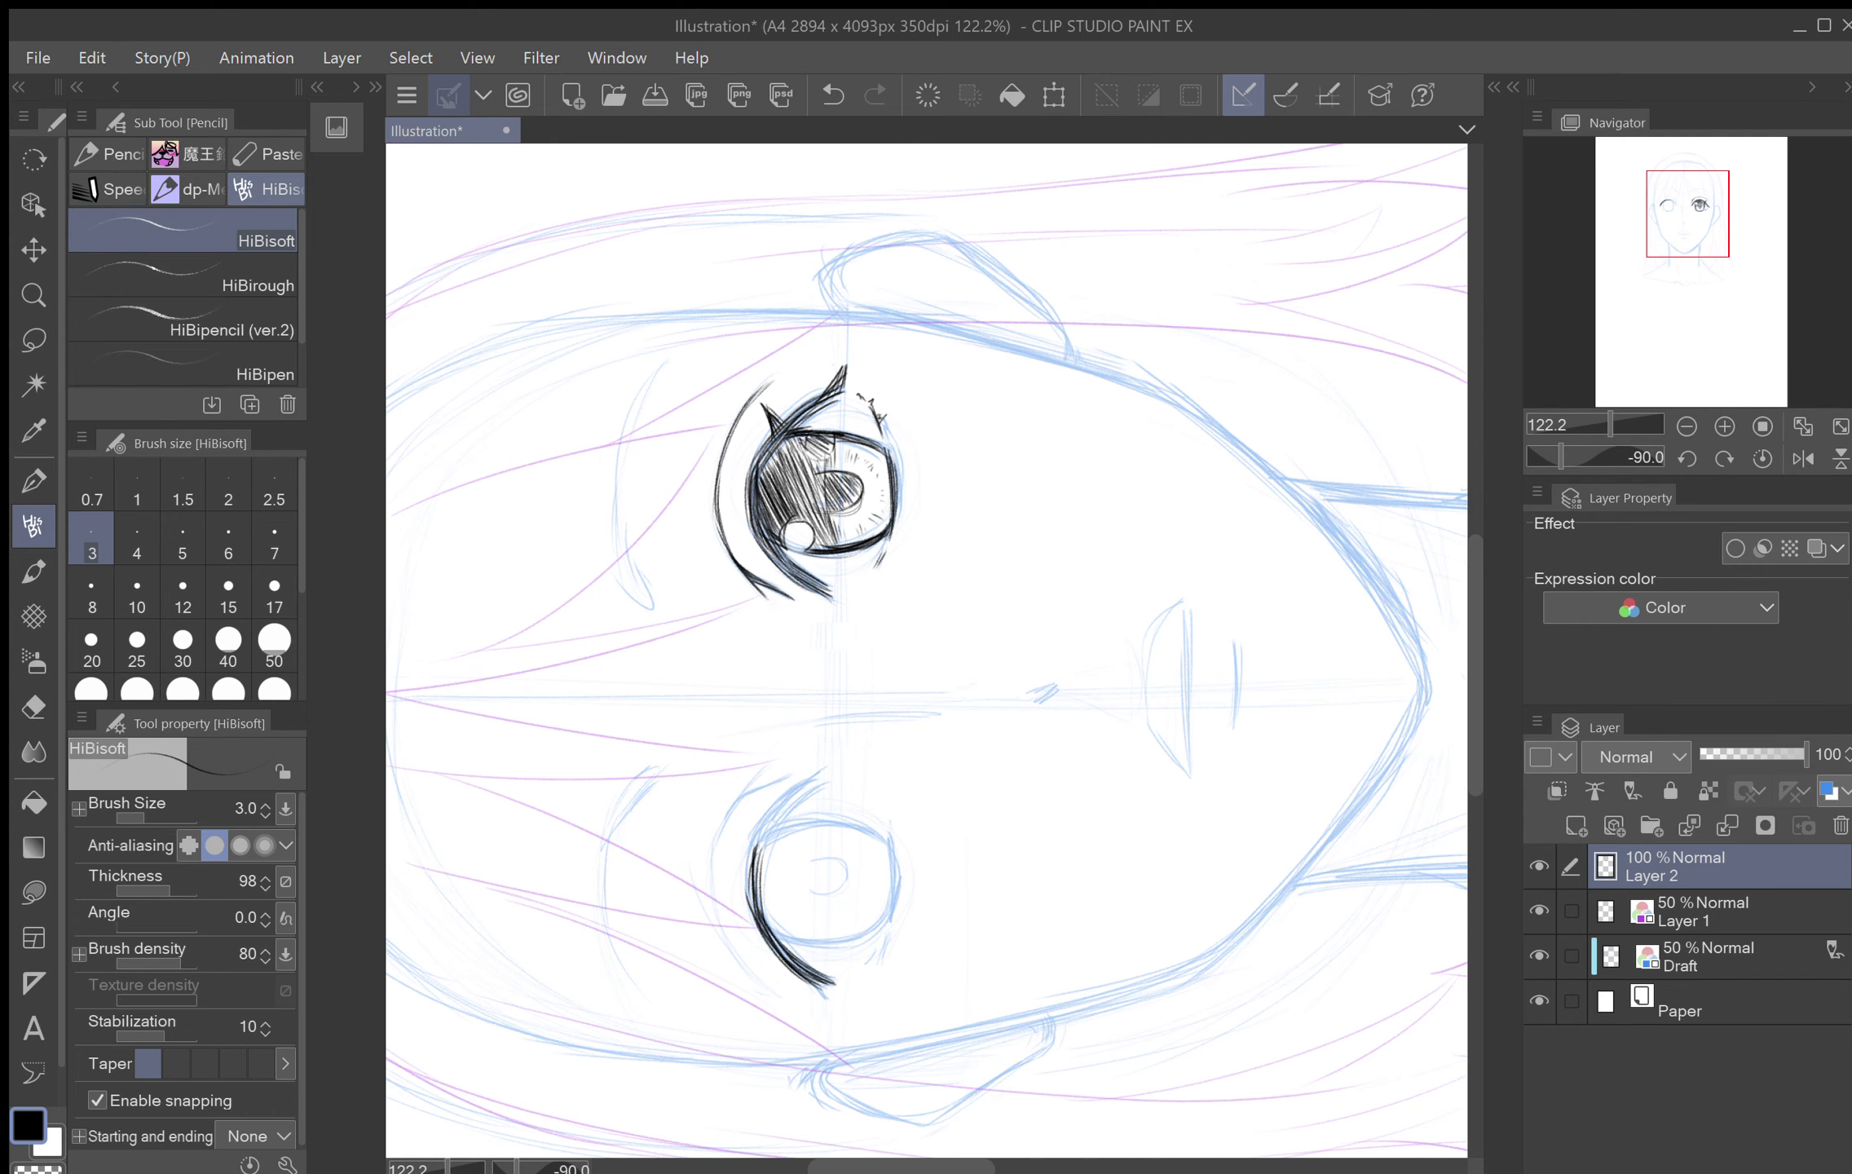
# Step: Thicken the left-hand eye's upper lash line and add pointed lashes at its outer corner
pyautogui.moveTo(743, 913); pyautogui.dragTo(753, 849)
pyautogui.moveTo(748, 909); pyautogui.dragTo(752, 844)
pyautogui.moveTo(754, 856)
pyautogui.mouseDown()
pyautogui.moveTo(807, 786)
pyautogui.moveTo(751, 853)
pyautogui.moveTo(788, 816)
pyautogui.moveTo(810, 776)
pyautogui.mouseUp()
pyautogui.moveTo(747, 866)
pyautogui.mouseDown()
pyautogui.moveTo(811, 782)
pyautogui.moveTo(780, 678)
pyautogui.moveTo(842, 485)
pyautogui.moveTo(918, 370)
pyautogui.mouseUp()
pyautogui.moveTo(720, 341)
pyautogui.mouseDown()
pyautogui.moveTo(686, 330)
pyautogui.moveTo(717, 326)
pyautogui.moveTo(701, 342)
pyautogui.mouseUp()
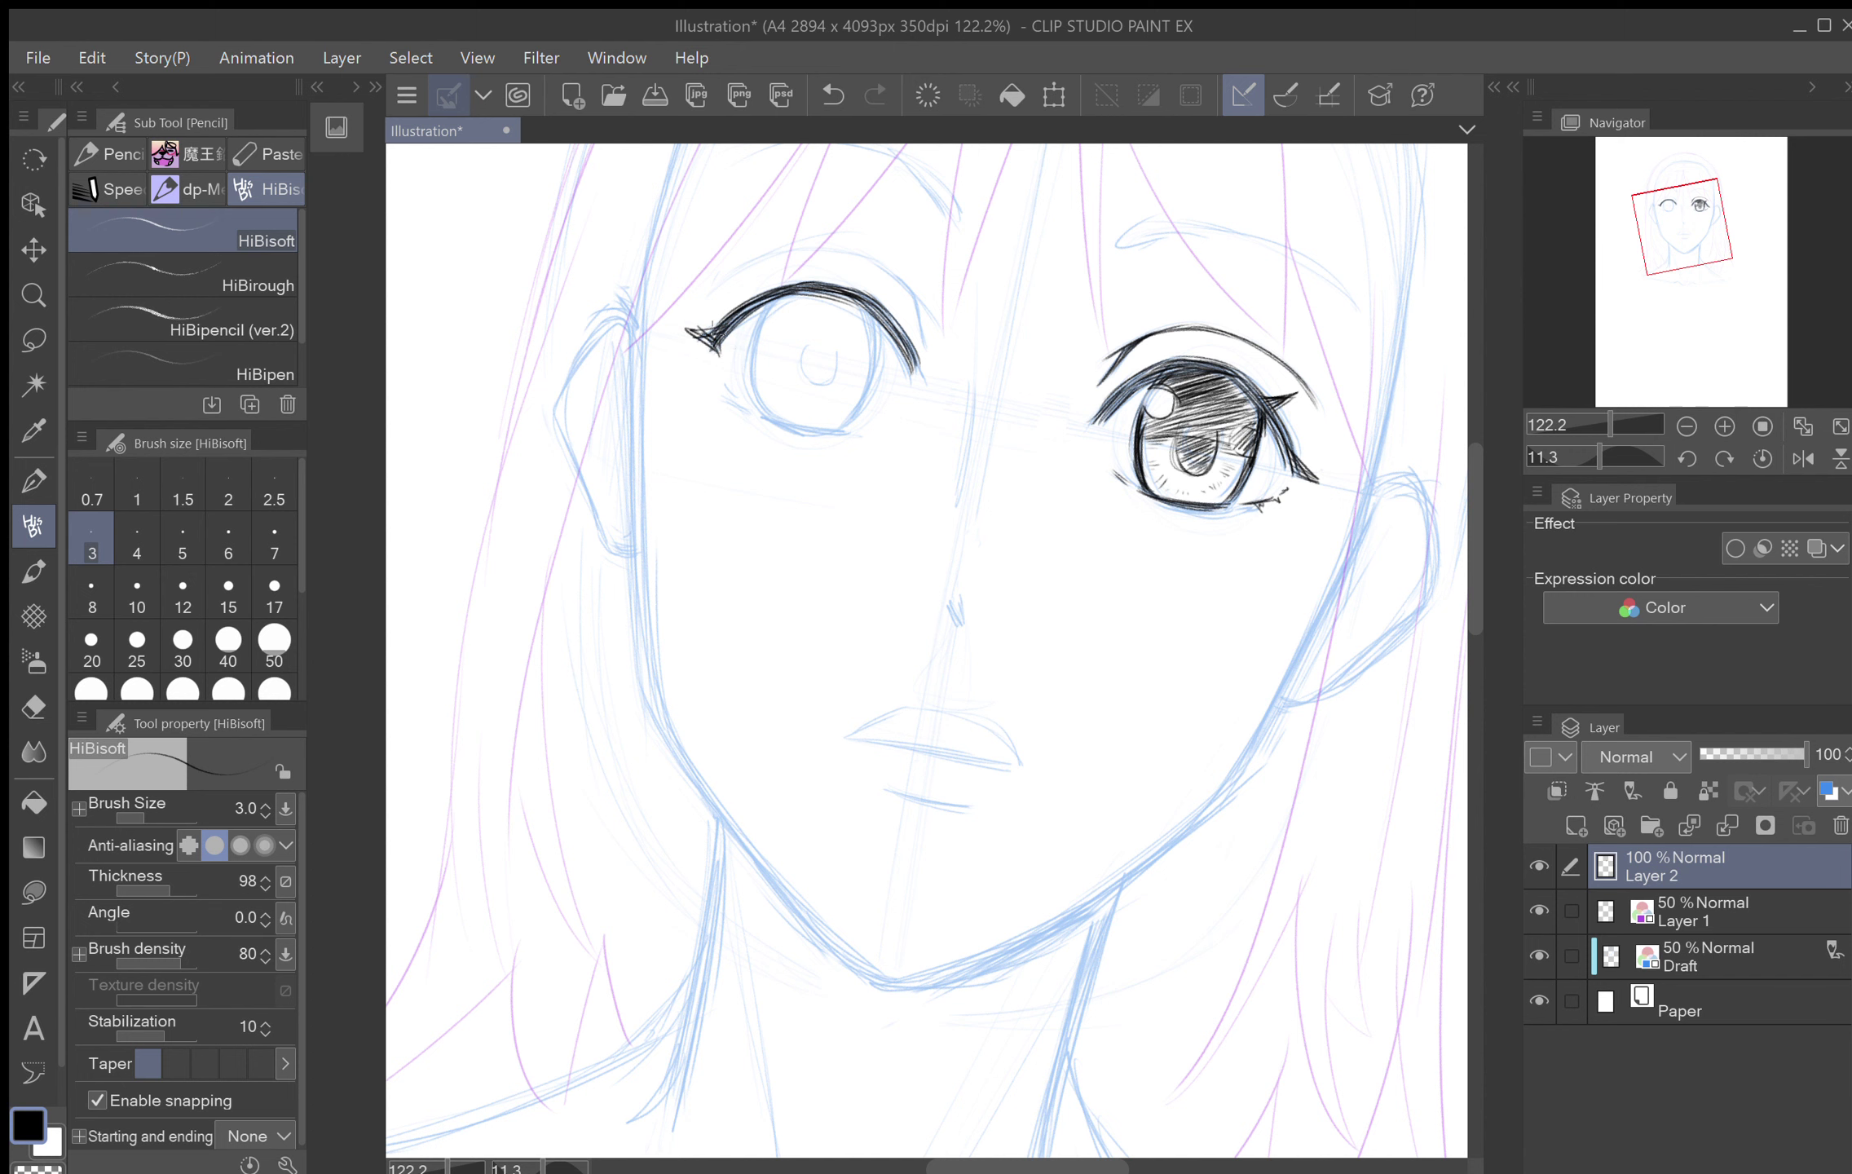
# Step: Draw the eyelid crease above the left-hand eye with a lash spike near the outer corner
pyautogui.moveTo(777, 266); pyautogui.dragTo(840, 249)
pyautogui.moveTo(831, 255)
pyautogui.mouseDown()
pyautogui.moveTo(715, 510)
pyautogui.moveTo(695, 540)
pyautogui.moveTo(684, 528)
pyautogui.moveTo(693, 561)
pyautogui.mouseUp()
pyautogui.moveTo(687, 362); pyautogui.dragTo(660, 826)
pyautogui.moveTo(935, 861)
pyautogui.mouseDown()
pyautogui.moveTo(902, 778)
pyautogui.moveTo(916, 833)
pyautogui.moveTo(917, 714)
pyautogui.moveTo(902, 780)
pyautogui.moveTo(952, 662)
pyautogui.moveTo(911, 719)
pyautogui.moveTo(982, 651)
pyautogui.moveTo(916, 698)
pyautogui.moveTo(1011, 646)
pyautogui.moveTo(995, 649)
pyautogui.moveTo(999, 627)
pyautogui.moveTo(1089, 525)
pyautogui.moveTo(1069, 489)
pyautogui.mouseUp()
pyautogui.moveTo(933, 622)
pyautogui.mouseDown()
pyautogui.moveTo(936, 515)
pyautogui.moveTo(931, 590)
pyautogui.moveTo(952, 617)
pyautogui.moveTo(927, 525)
pyautogui.moveTo(955, 627)
pyautogui.moveTo(919, 566)
pyautogui.moveTo(929, 605)
pyautogui.moveTo(924, 563)
pyautogui.moveTo(936, 510)
pyautogui.mouseUp()
pyautogui.hotkey('ctrl', 'z')
pyautogui.hotkey('ctrl', 'z')
pyautogui.hotkey('ctrl', 'z')
pyautogui.hotkey('ctrl', 'z')
# Step: Draw both side curves of the left-hand iris and outline its round highlight
pyautogui.moveTo(1029, 619); pyautogui.dragTo(1034, 513)
pyautogui.moveTo(1035, 539); pyautogui.dragTo(1019, 499)
pyautogui.moveTo(1026, 624); pyautogui.dragTo(1040, 543)
pyautogui.moveTo(1029, 624)
pyautogui.mouseDown()
pyautogui.moveTo(1035, 536)
pyautogui.moveTo(1026, 621)
pyautogui.mouseUp()
pyautogui.moveTo(1028, 401); pyautogui.dragTo(906, 683)
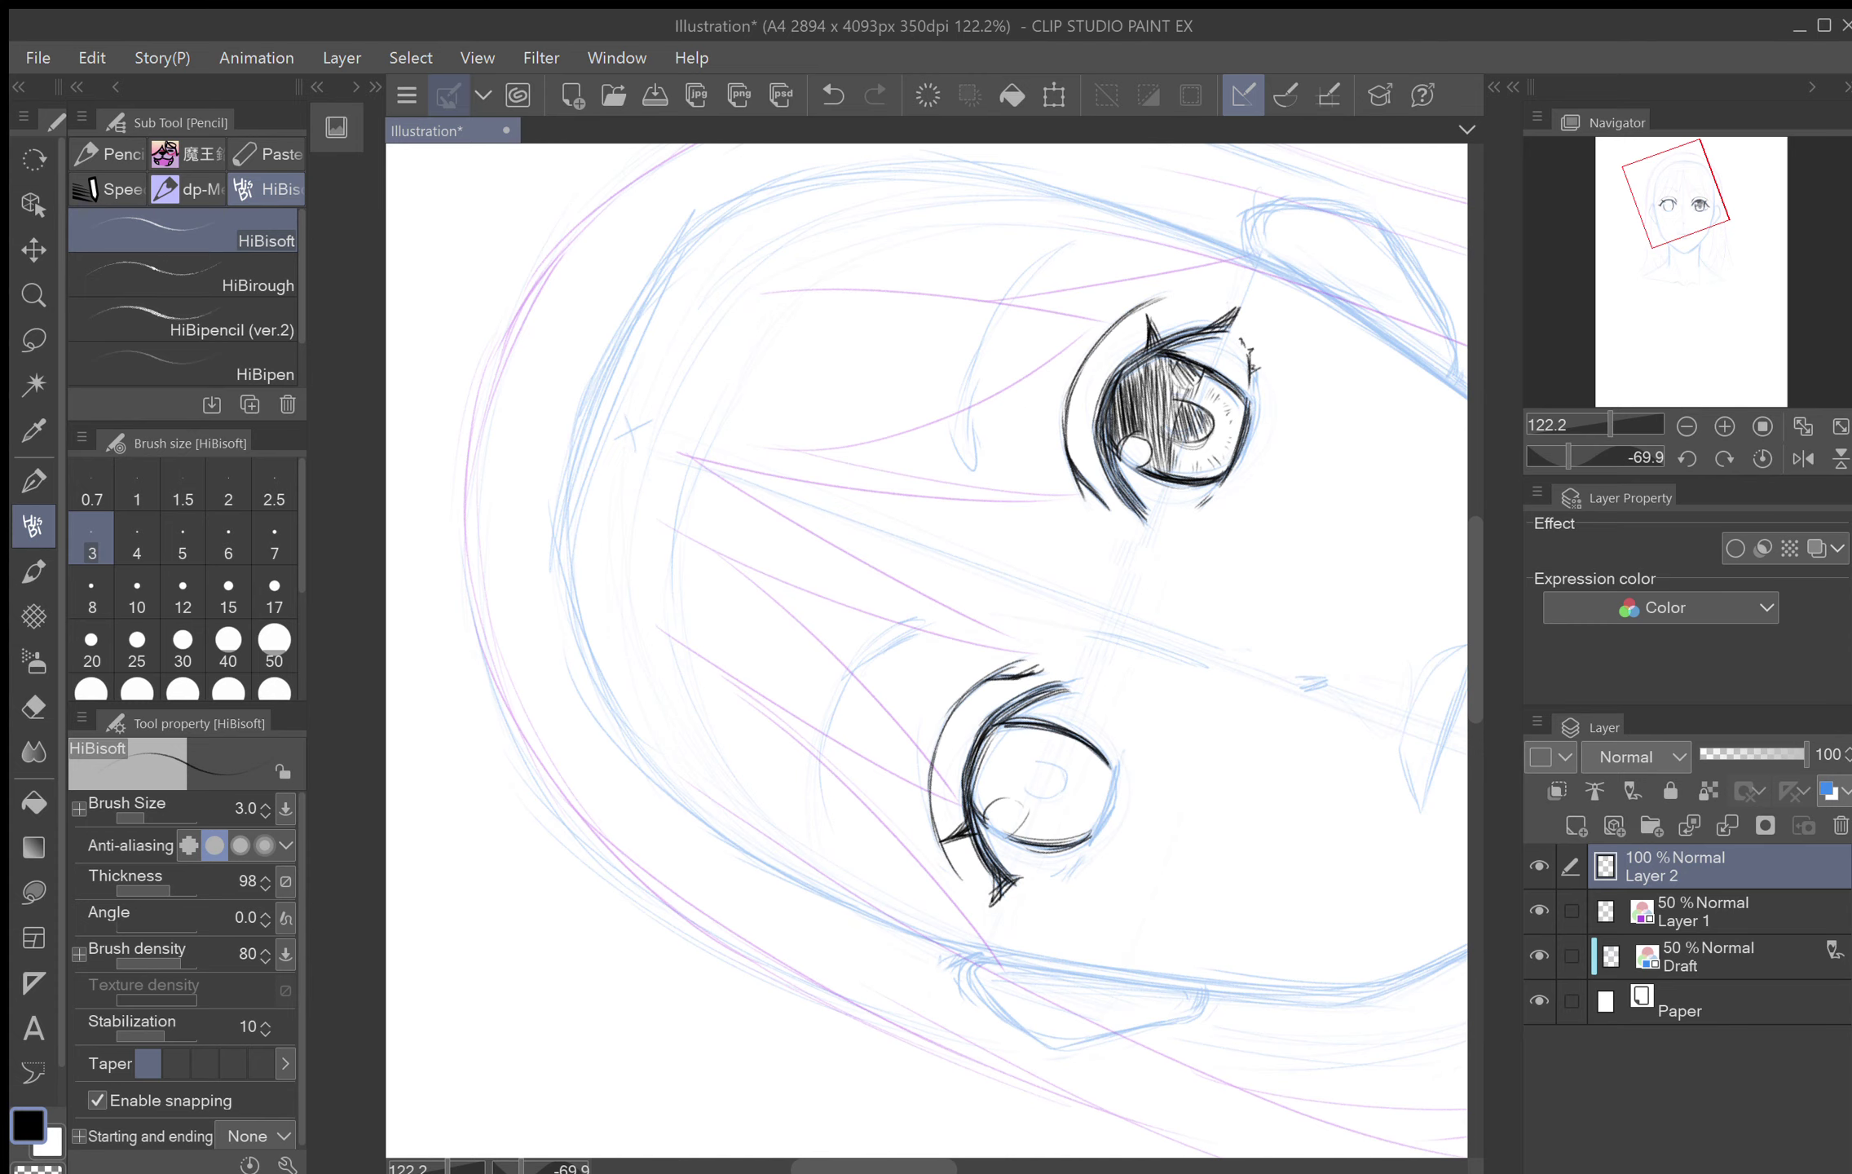
# Step: Close the lower outline of the left-hand iris, draw its pupil and hatch the upper iris
pyautogui.moveTo(1093, 835); pyautogui.dragTo(1122, 768)
pyautogui.moveTo(1070, 878); pyautogui.dragTo(1080, 860)
pyautogui.moveTo(1116, 743)
pyautogui.mouseDown()
pyautogui.moveTo(978, 562)
pyautogui.moveTo(948, 644)
pyautogui.moveTo(974, 652)
pyautogui.moveTo(976, 604)
pyautogui.moveTo(963, 653)
pyautogui.moveTo(1008, 596)
pyautogui.moveTo(911, 581)
pyautogui.moveTo(969, 554)
pyautogui.moveTo(997, 588)
pyautogui.moveTo(978, 581)
pyautogui.moveTo(966, 639)
pyautogui.moveTo(987, 625)
pyautogui.mouseUp()
pyautogui.moveTo(921, 562)
pyautogui.mouseDown()
pyautogui.moveTo(909, 589)
pyautogui.moveTo(929, 603)
pyautogui.moveTo(939, 570)
pyautogui.moveTo(983, 615)
pyautogui.moveTo(998, 593)
pyautogui.moveTo(966, 619)
pyautogui.moveTo(974, 644)
pyautogui.moveTo(986, 631)
pyautogui.moveTo(906, 648)
pyautogui.moveTo(937, 632)
pyautogui.moveTo(931, 651)
pyautogui.mouseUp()
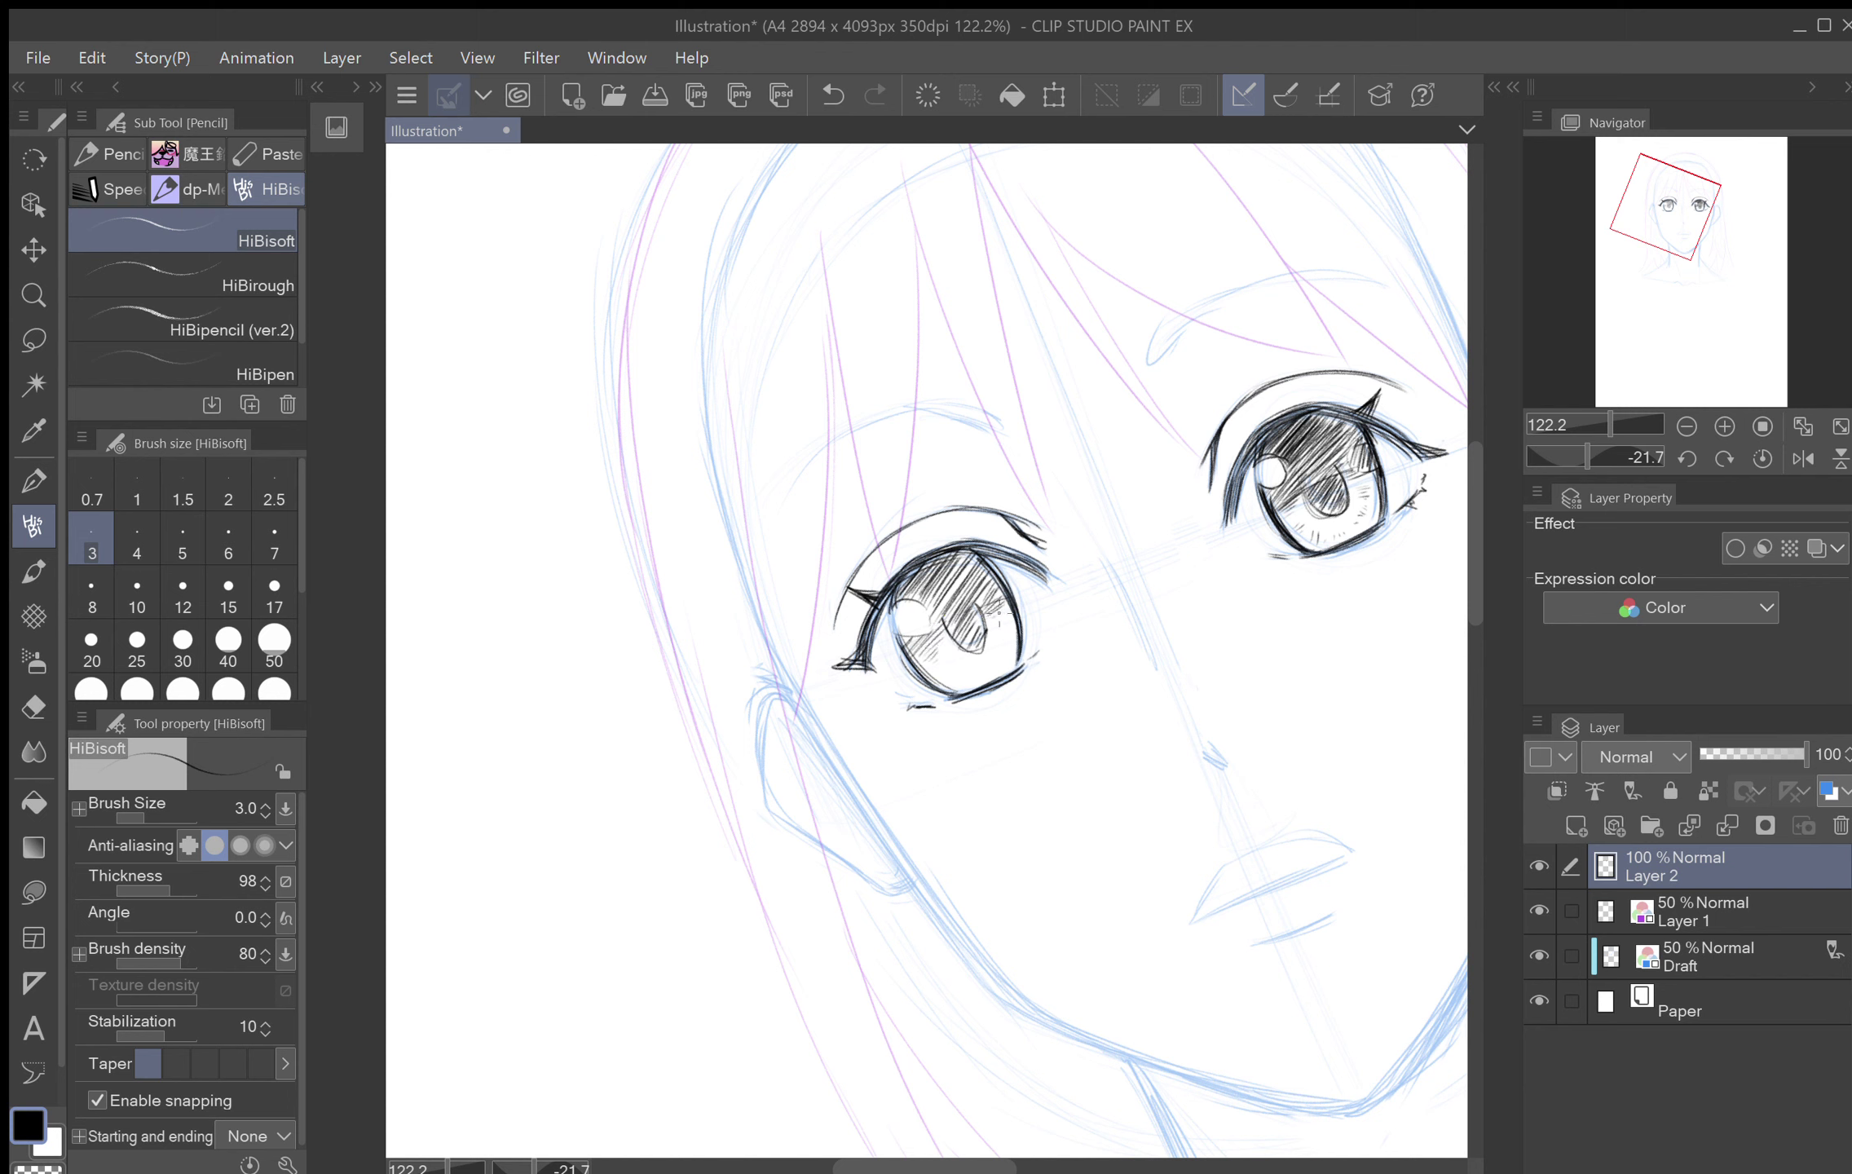
# Step: Add short radiating strokes along the lower iris of the left-hand eye
pyautogui.moveTo(978, 670)
pyautogui.mouseDown()
pyautogui.moveTo(1003, 662)
pyautogui.moveTo(957, 678)
pyautogui.mouseUp()
pyautogui.moveTo(1143, 389)
pyautogui.mouseDown()
pyautogui.moveTo(1043, 367)
pyautogui.moveTo(989, 399)
pyautogui.mouseUp()
pyautogui.hotkey('ctrl', '@')
pyautogui.moveTo(989, 554); pyautogui.dragTo(969, 648)
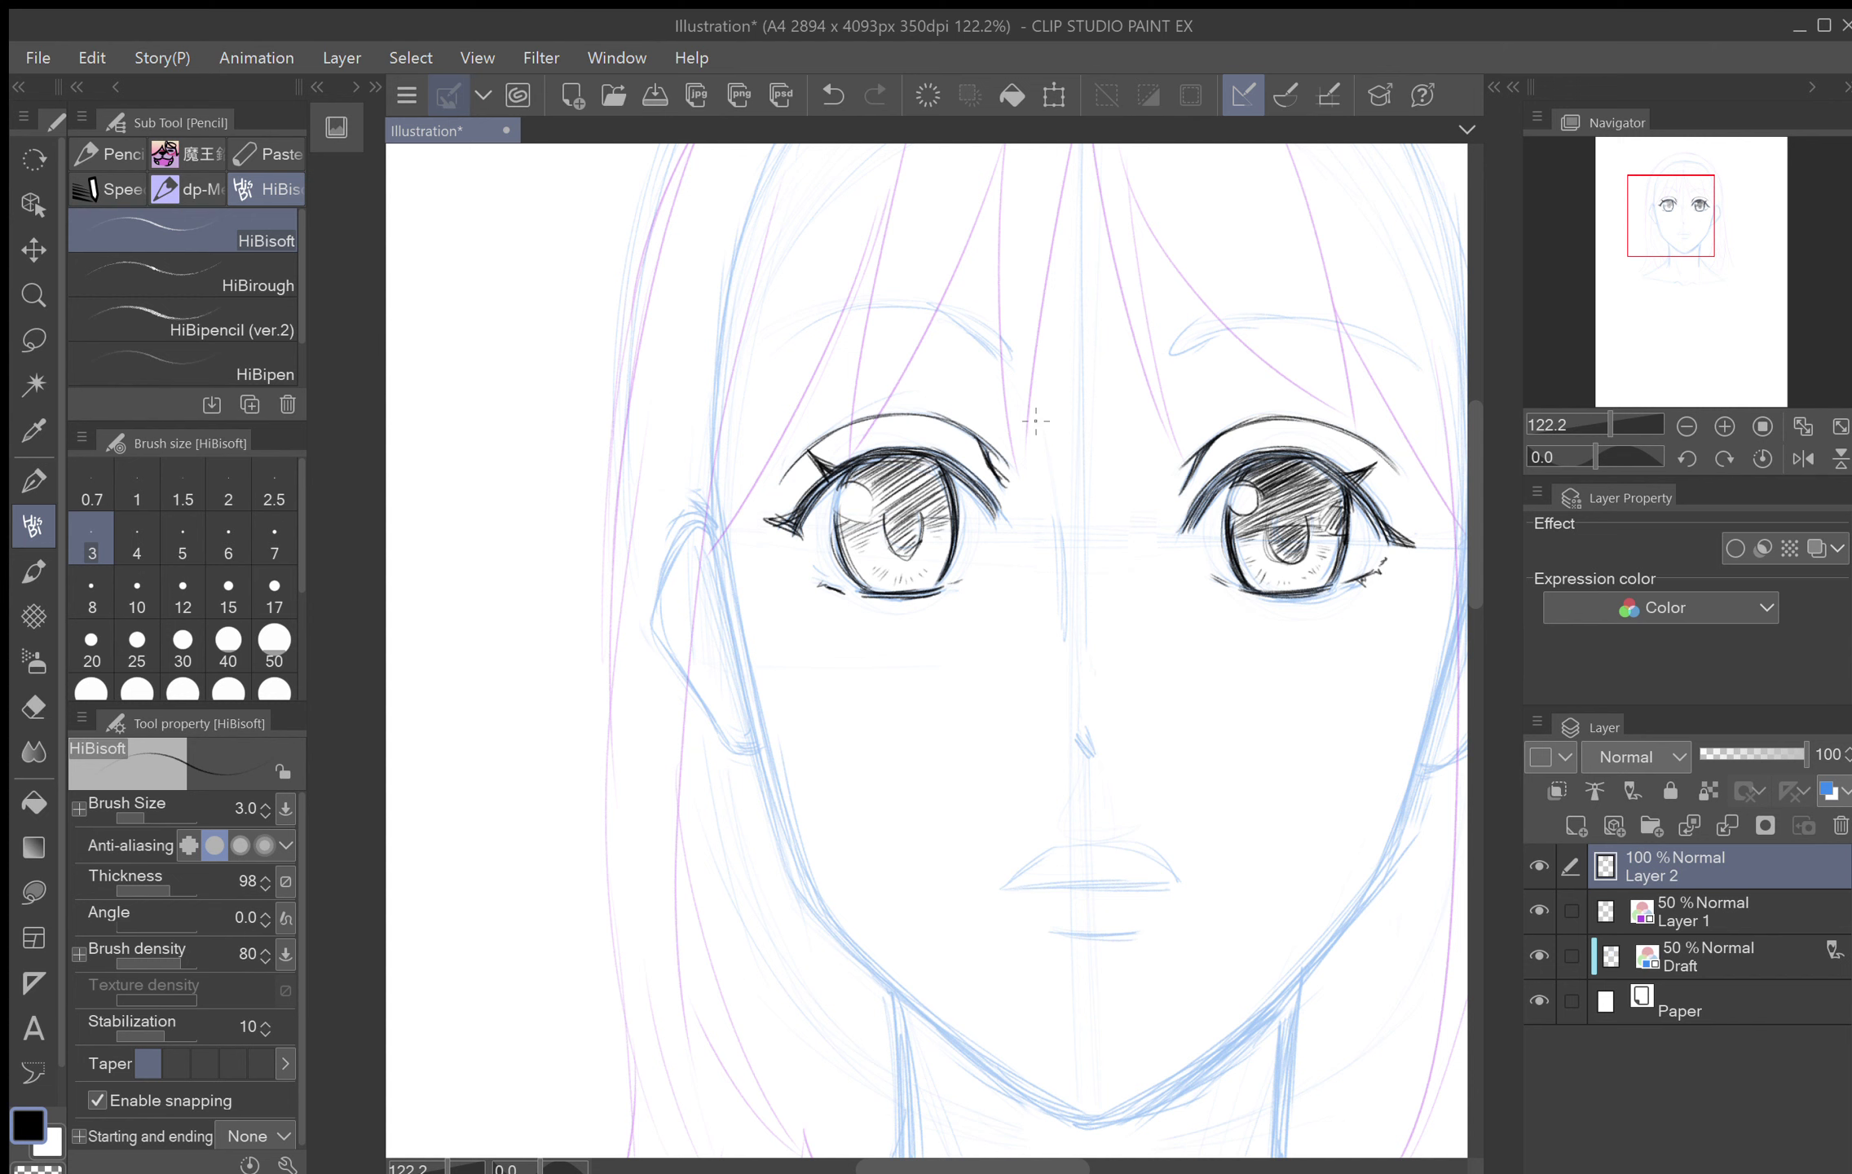
# Step: Draw the nose tip and short bridge line in black and hatch the shadow beside it
pyautogui.moveTo(1036, 421); pyautogui.dragTo(969, 260)
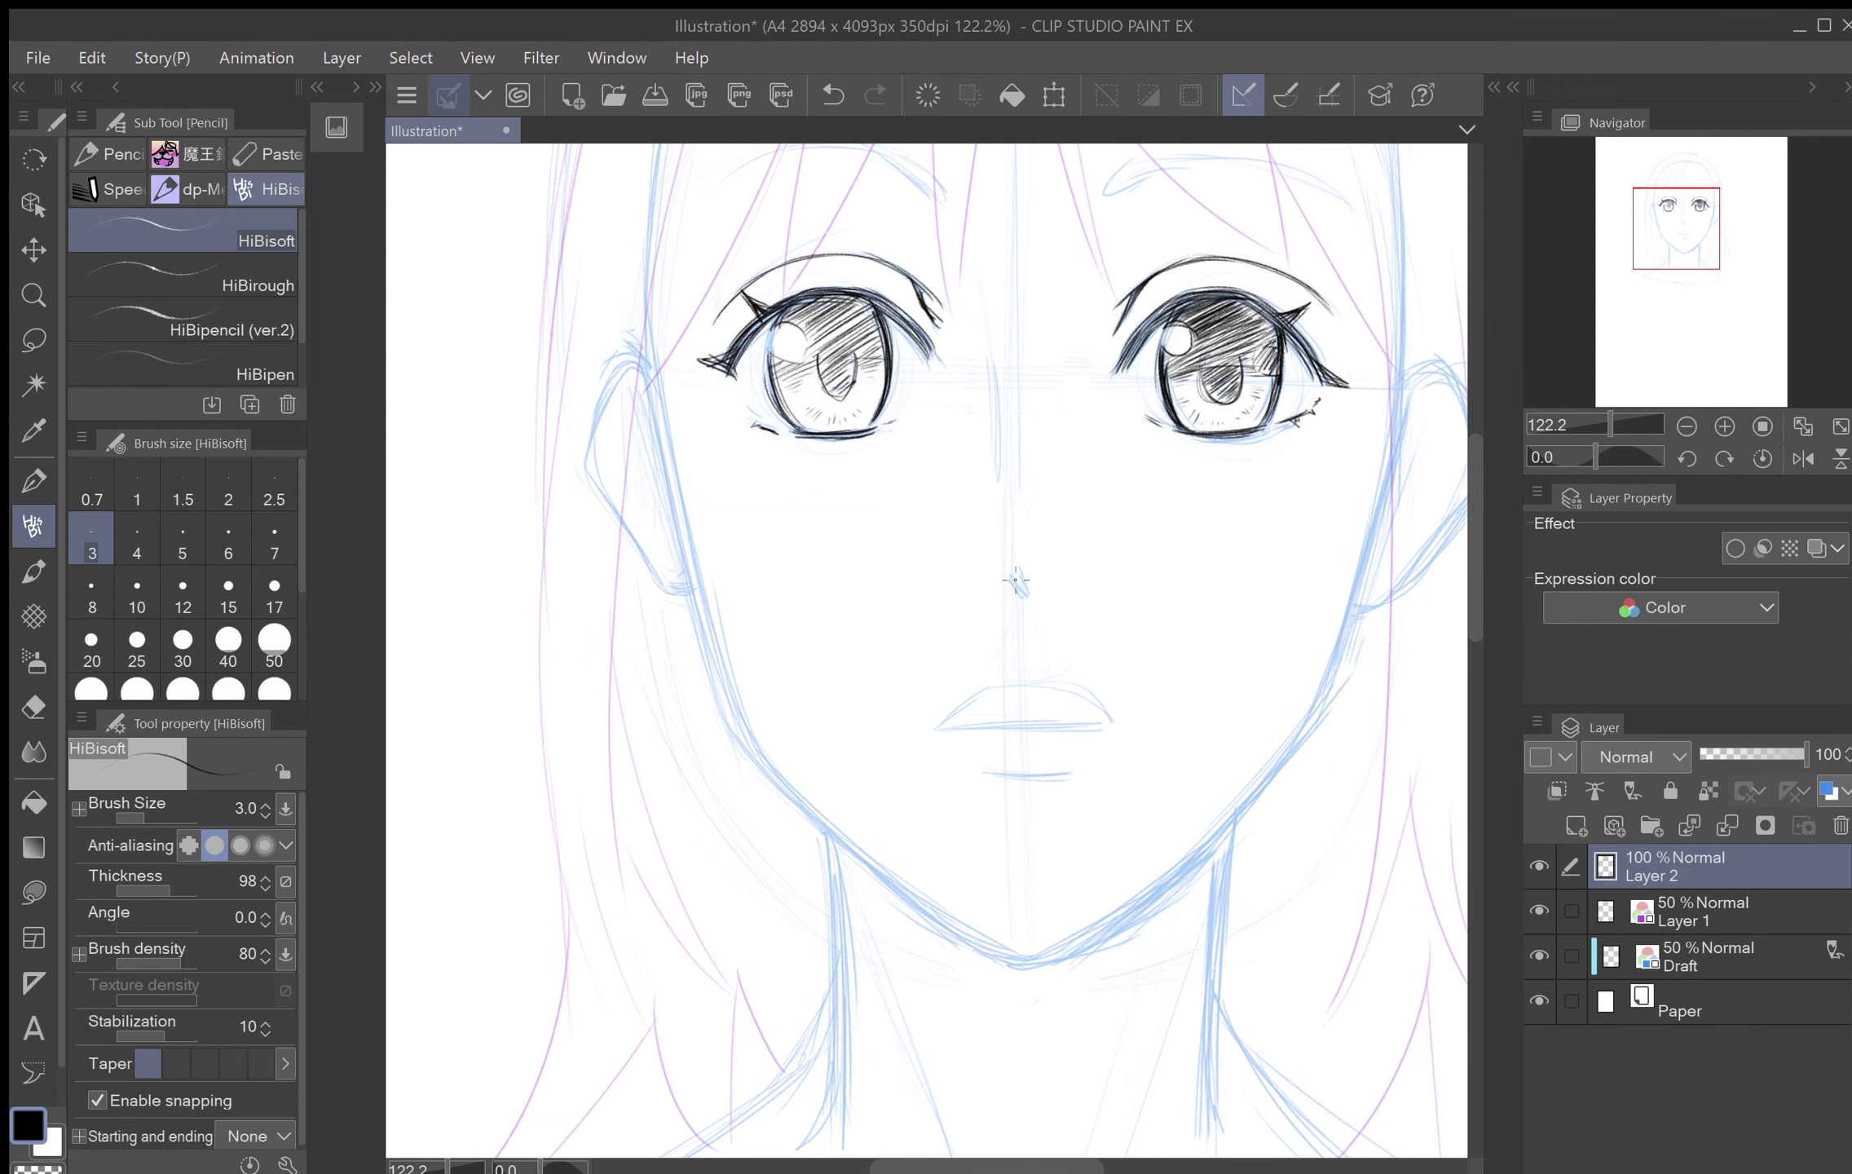
pyautogui.moveTo(1016, 591); pyautogui.dragTo(1017, 588)
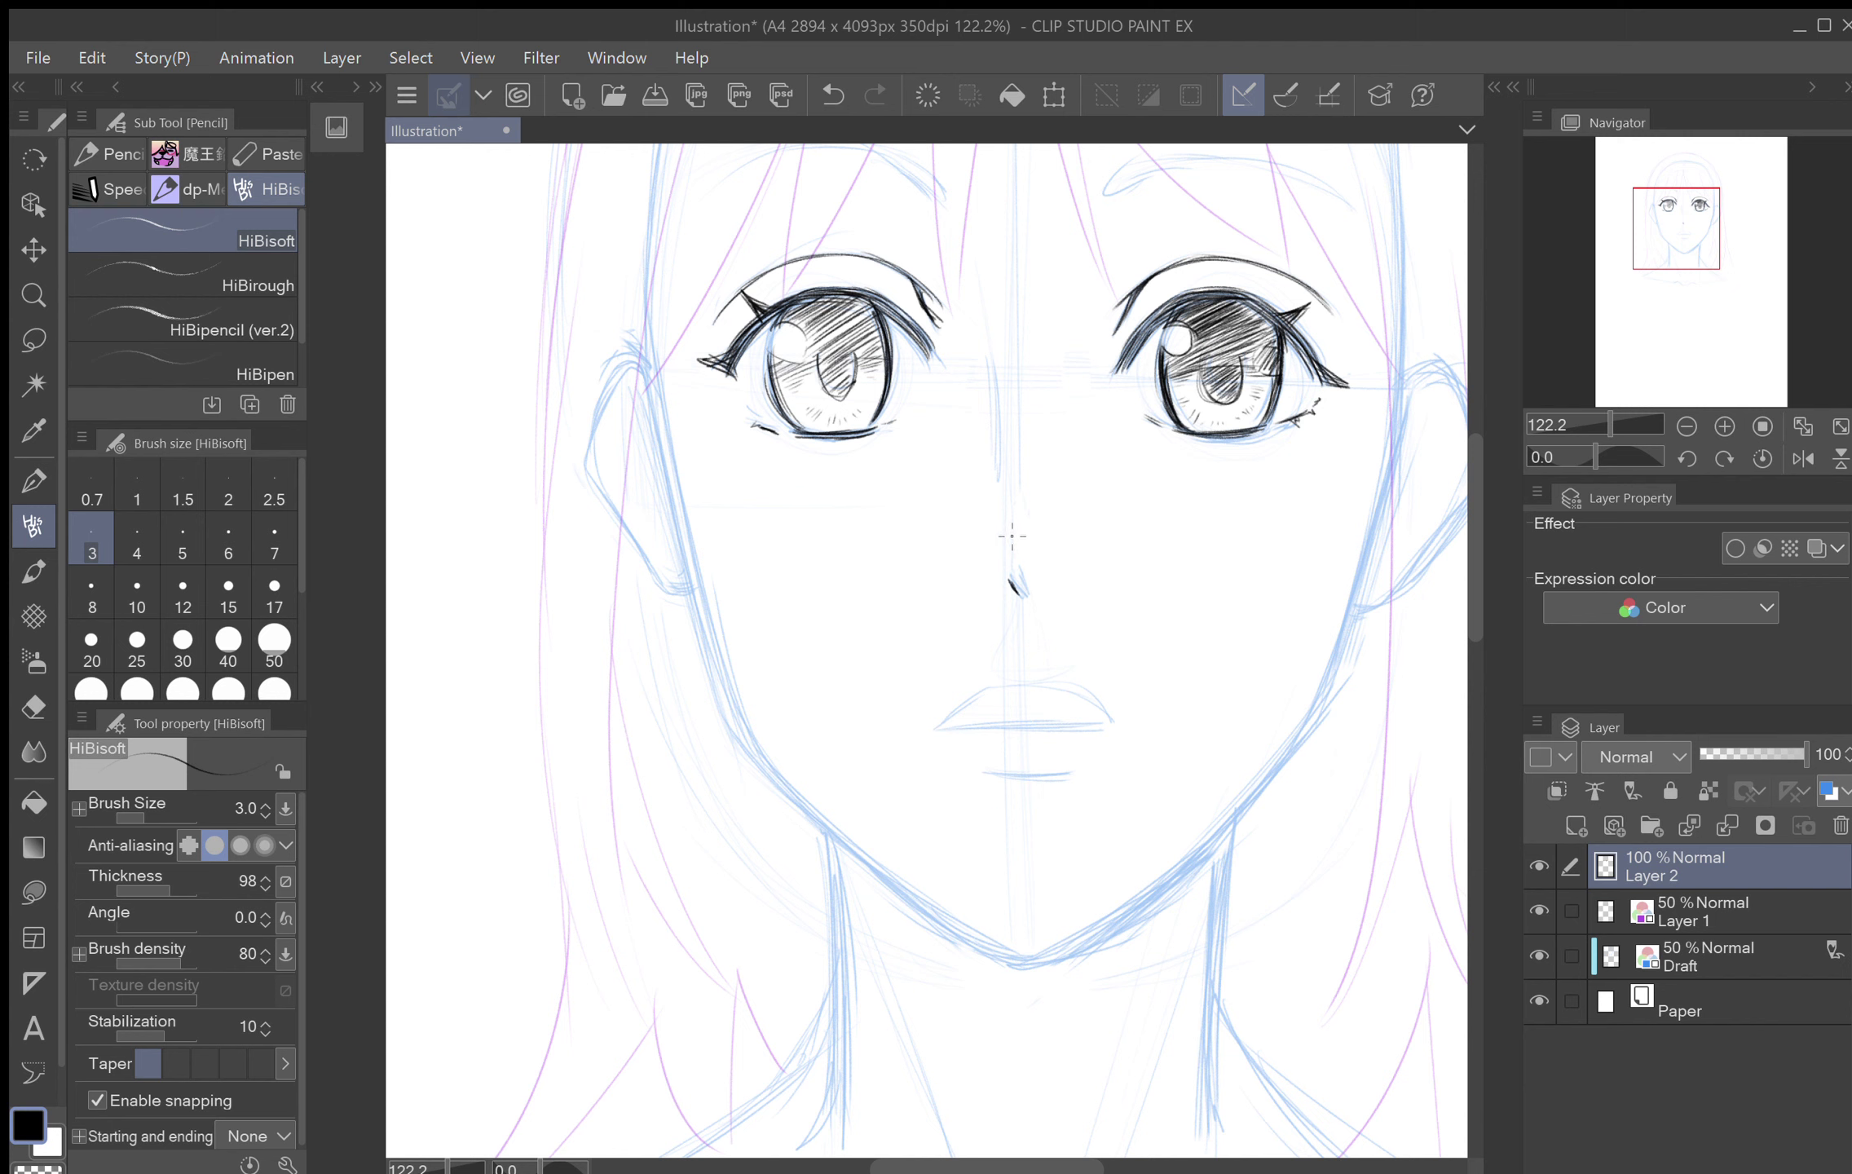
pyautogui.moveTo(1014, 528)
pyautogui.mouseDown()
pyautogui.moveTo(1030, 607)
pyautogui.moveTo(978, 567)
pyautogui.moveTo(1006, 505)
pyautogui.mouseUp()
pyautogui.moveTo(1102, 594); pyautogui.dragTo(1106, 817)
pyautogui.scroll(3, 1025, 680)
pyautogui.scroll(-1, 1019, 677)
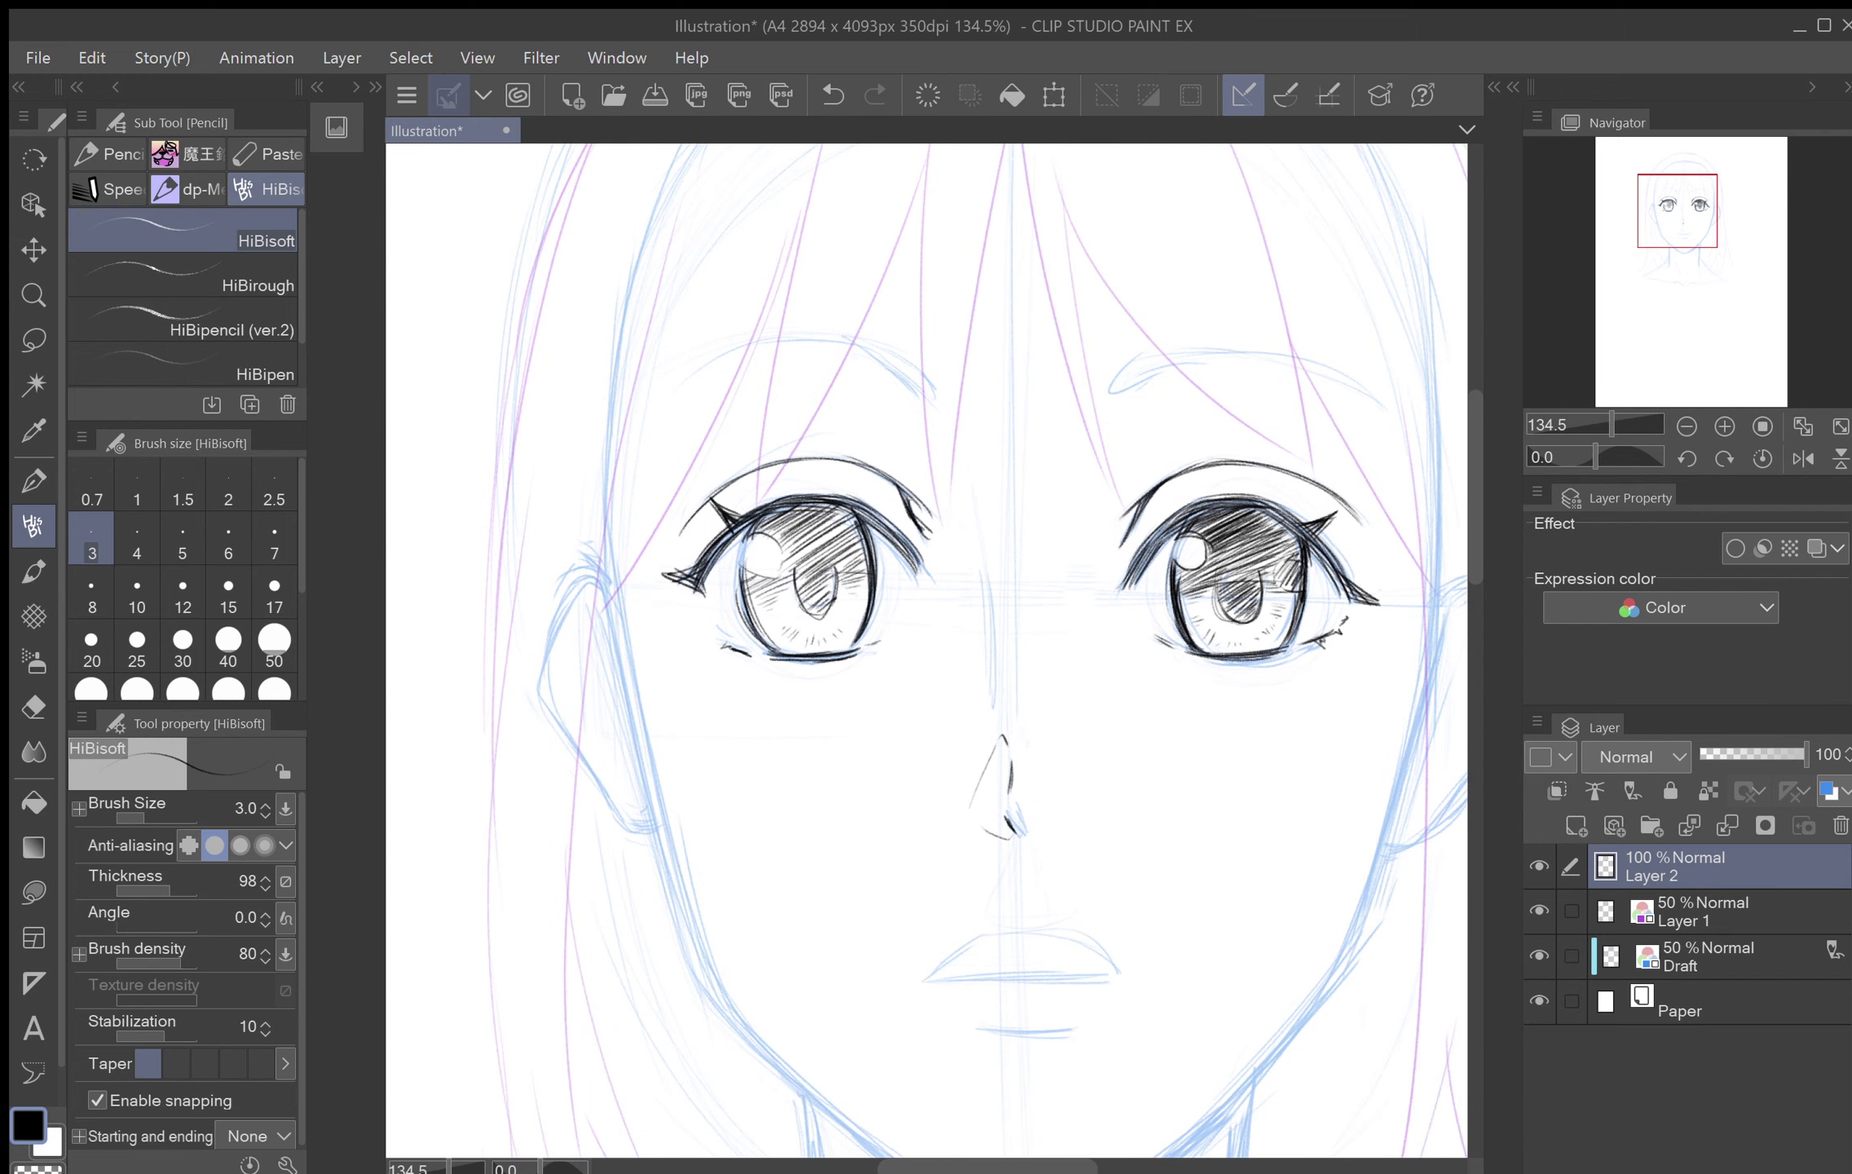
pyautogui.moveTo(1004, 751)
pyautogui.mouseDown()
pyautogui.moveTo(976, 778)
pyautogui.moveTo(979, 820)
pyautogui.moveTo(1004, 815)
pyautogui.mouseUp()
# Step: Outline the slightly open mouth in black over the draft and darken its corners
pyautogui.moveTo(1050, 701); pyautogui.dragTo(798, 461)
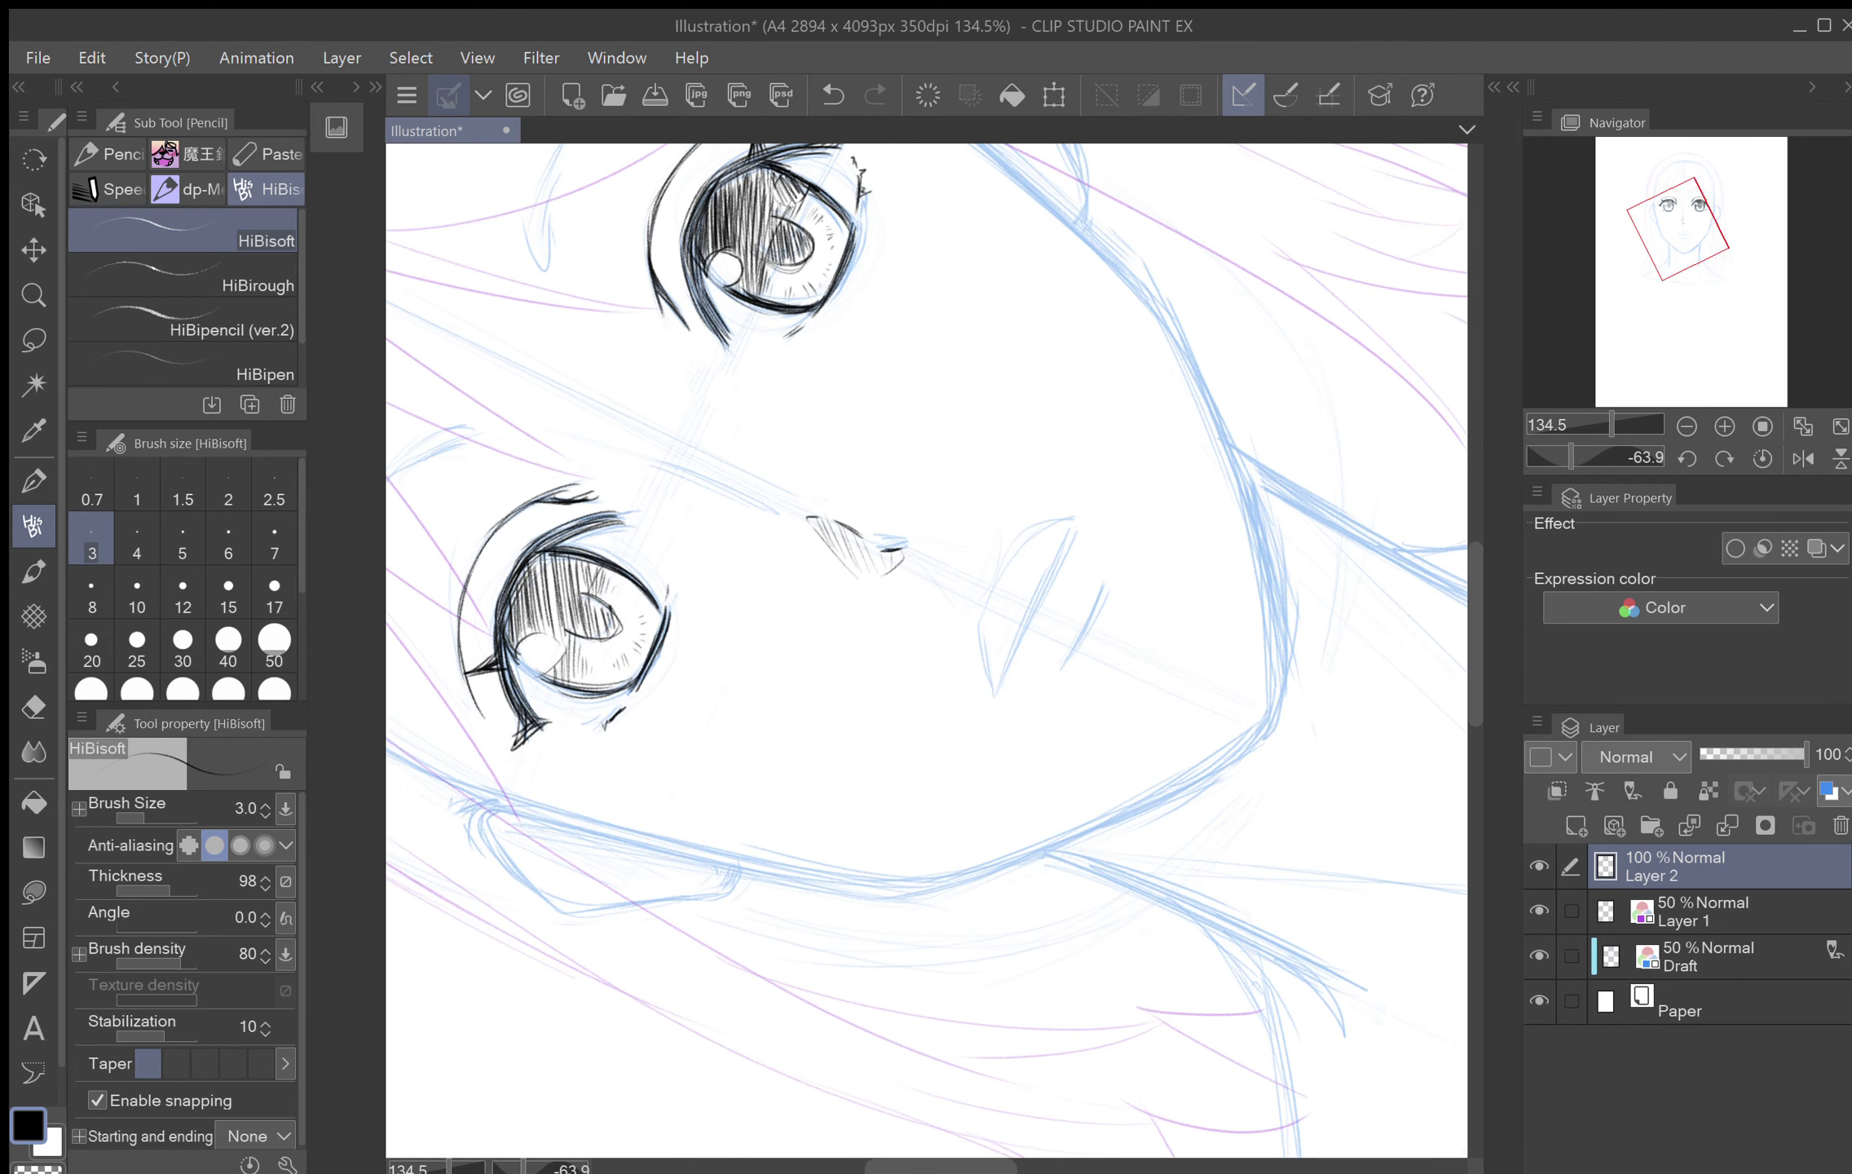
pyautogui.moveTo(981, 643)
pyautogui.mouseDown()
pyautogui.moveTo(989, 598)
pyautogui.moveTo(1017, 567)
pyautogui.moveTo(997, 582)
pyautogui.moveTo(1071, 528)
pyautogui.mouseUp()
pyautogui.moveTo(998, 685); pyautogui.dragTo(1071, 526)
pyautogui.moveTo(1007, 670)
pyautogui.mouseDown()
pyautogui.moveTo(985, 662)
pyautogui.moveTo(995, 691)
pyautogui.moveTo(989, 654)
pyautogui.mouseUp()
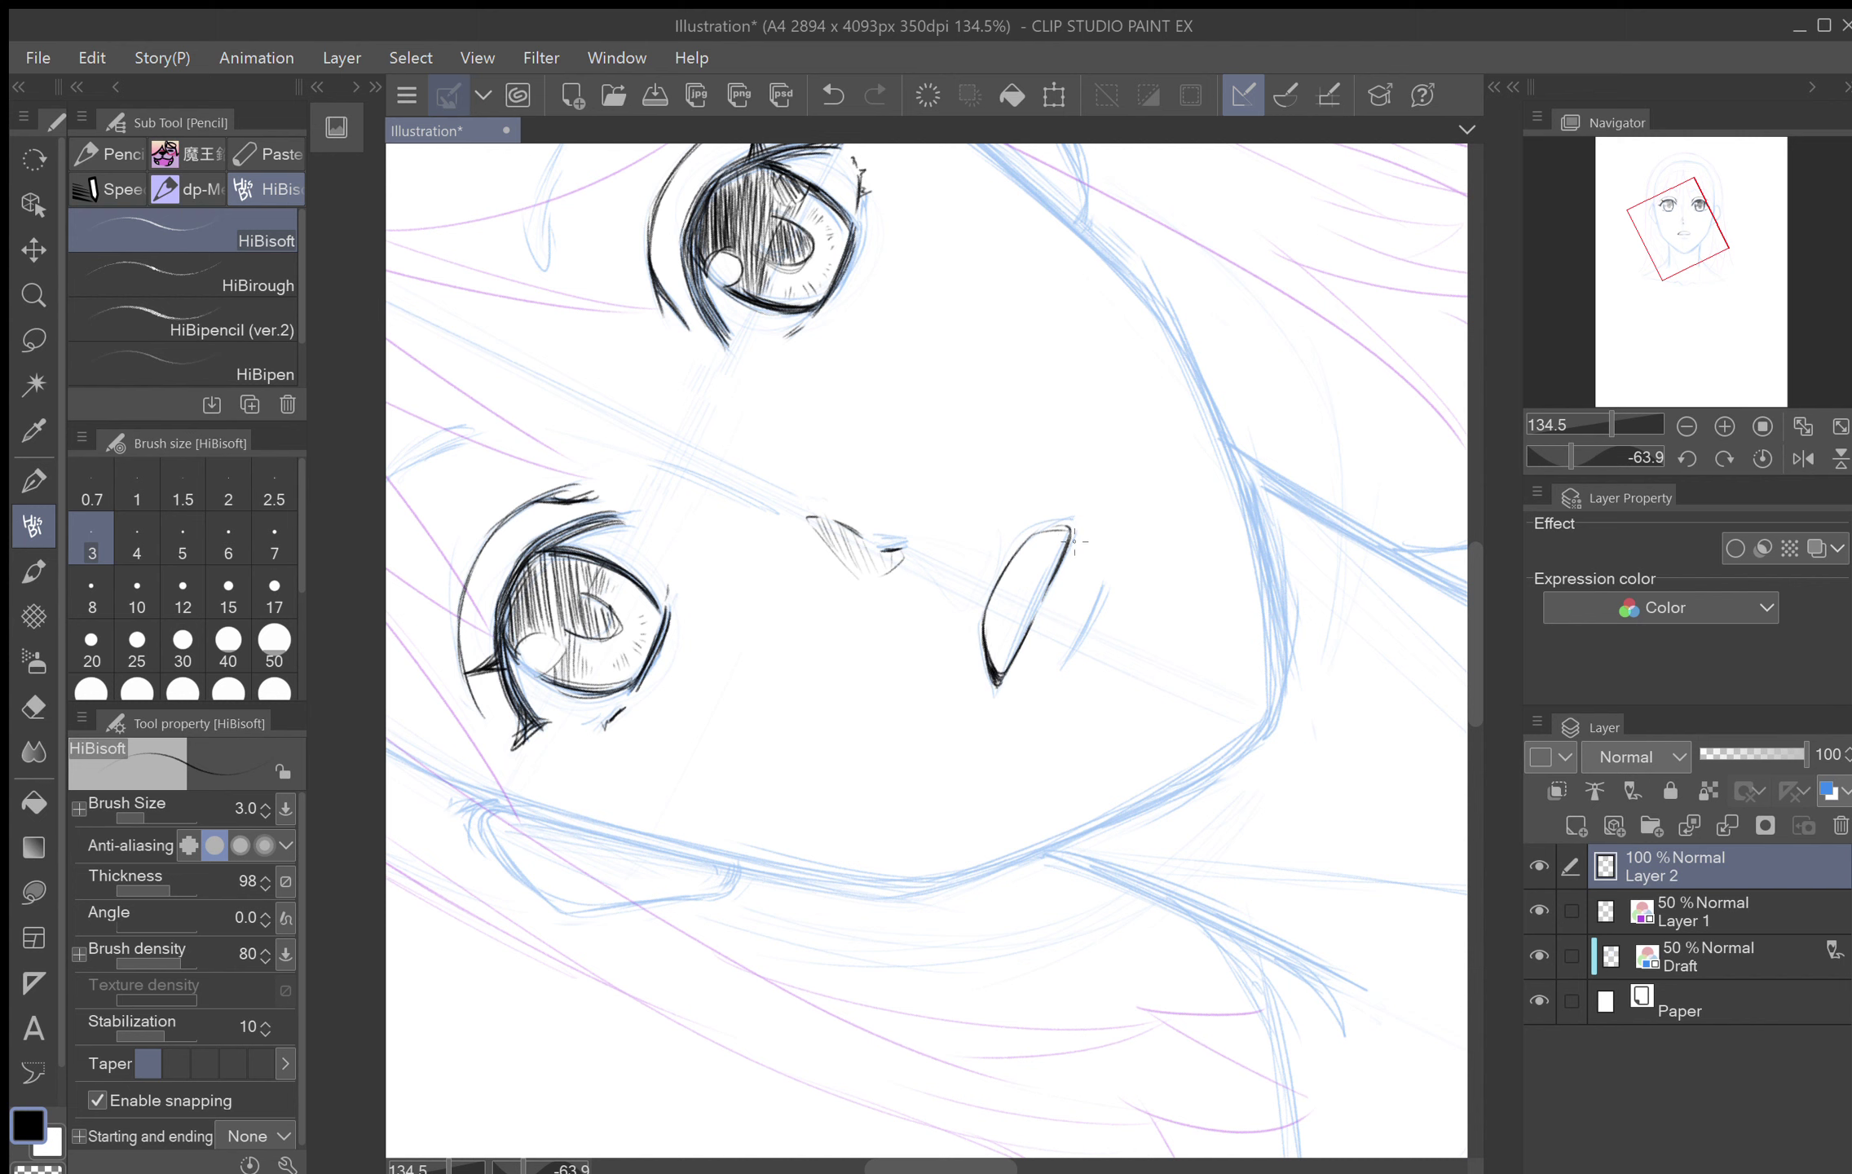
pyautogui.moveTo(1070, 529)
pyautogui.mouseDown()
pyautogui.moveTo(1063, 543)
pyautogui.moveTo(1064, 528)
pyautogui.mouseUp()
# Step: Draw the short lower-lip line below the mouth and undo the last stroke
pyautogui.moveTo(1093, 619); pyautogui.dragTo(1060, 669)
pyautogui.moveTo(1105, 580); pyautogui.dragTo(1074, 654)
pyautogui.moveTo(1092, 523); pyautogui.dragTo(1148, 779)
pyautogui.scroll(-3, 1158, 660)
pyautogui.scroll(-1, 1157, 660)
pyautogui.moveTo(1157, 660); pyautogui.dragTo(791, 893)
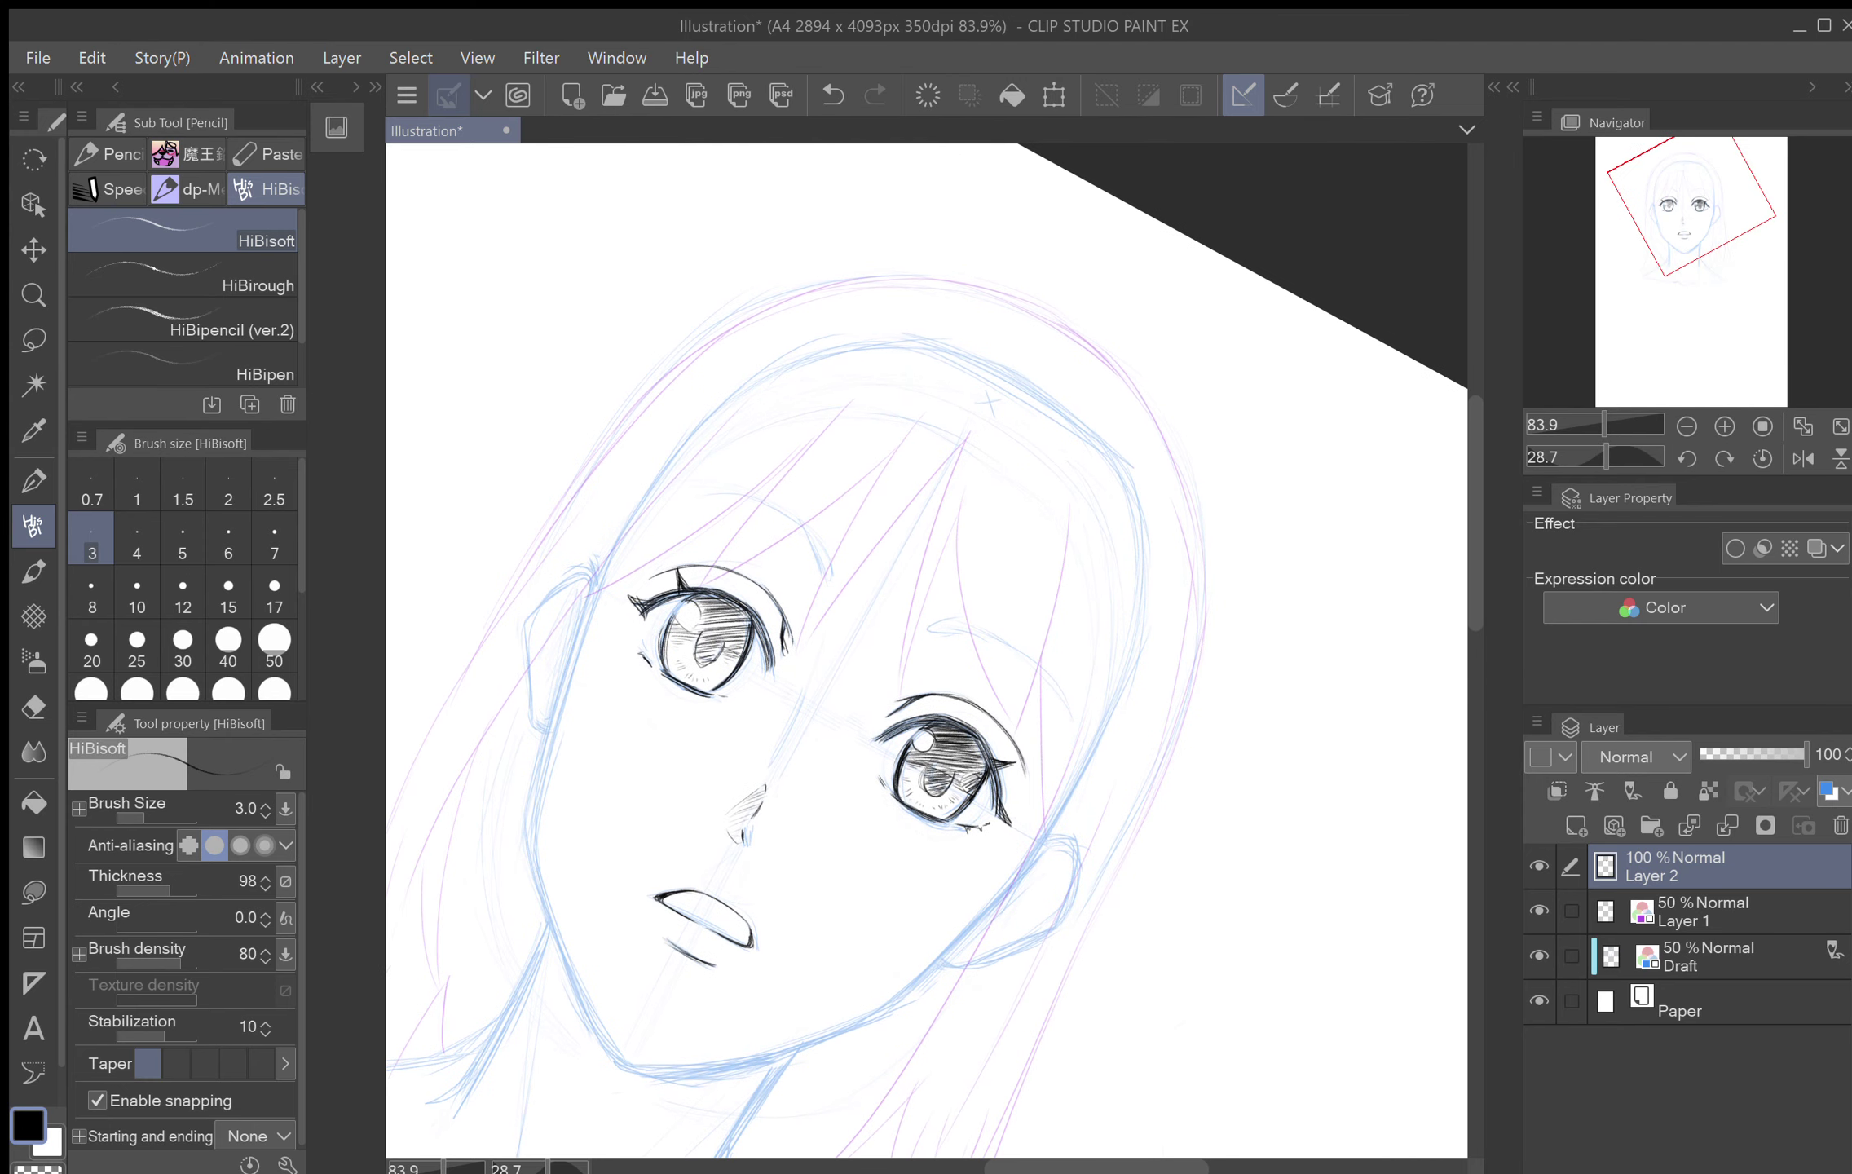
pyautogui.hotkey('ctrl', 'z')
# Step: Draw the right-hand eyebrow as a long tapered arc with a second contour at its inner end
pyautogui.moveTo(946, 766); pyautogui.dragTo(1107, 756)
pyautogui.scroll(2, 1014, 744)
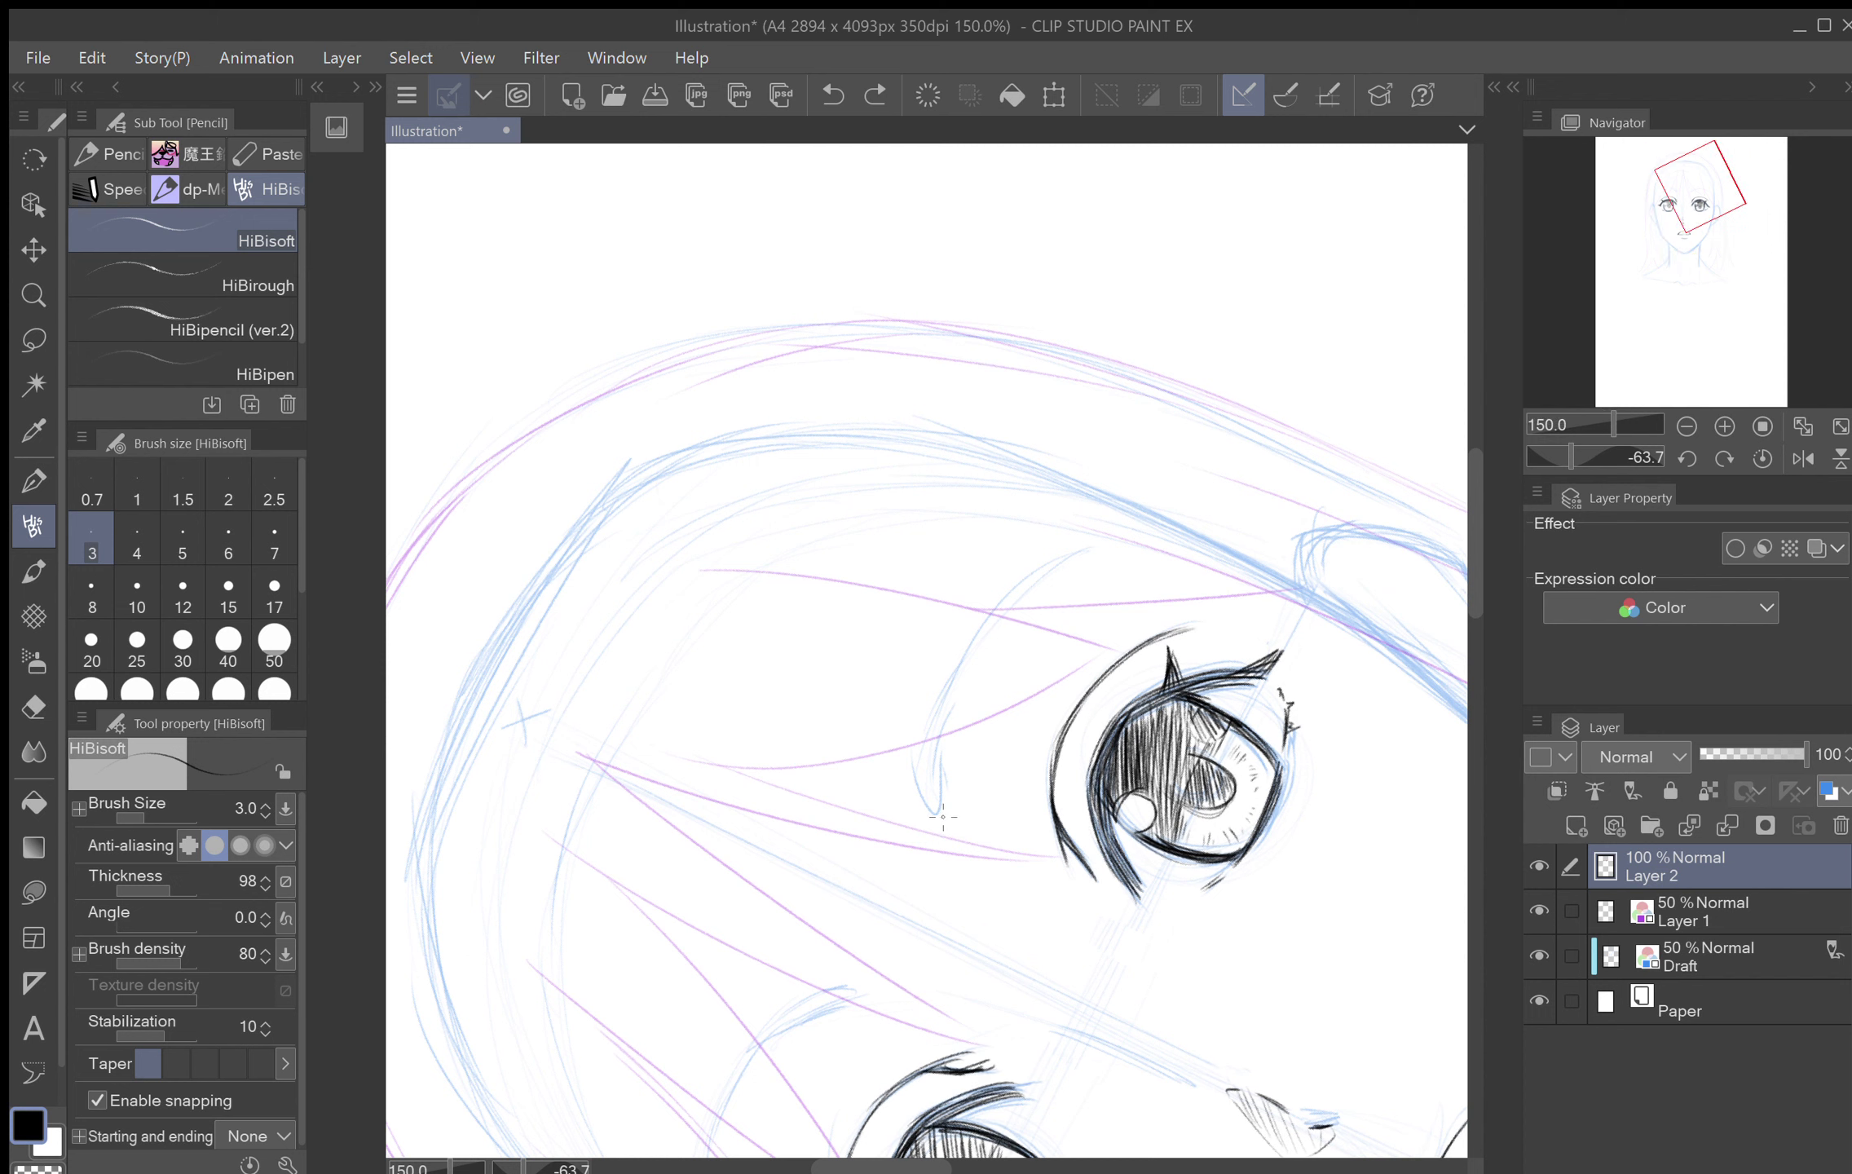
pyautogui.moveTo(943, 816); pyautogui.dragTo(1084, 546)
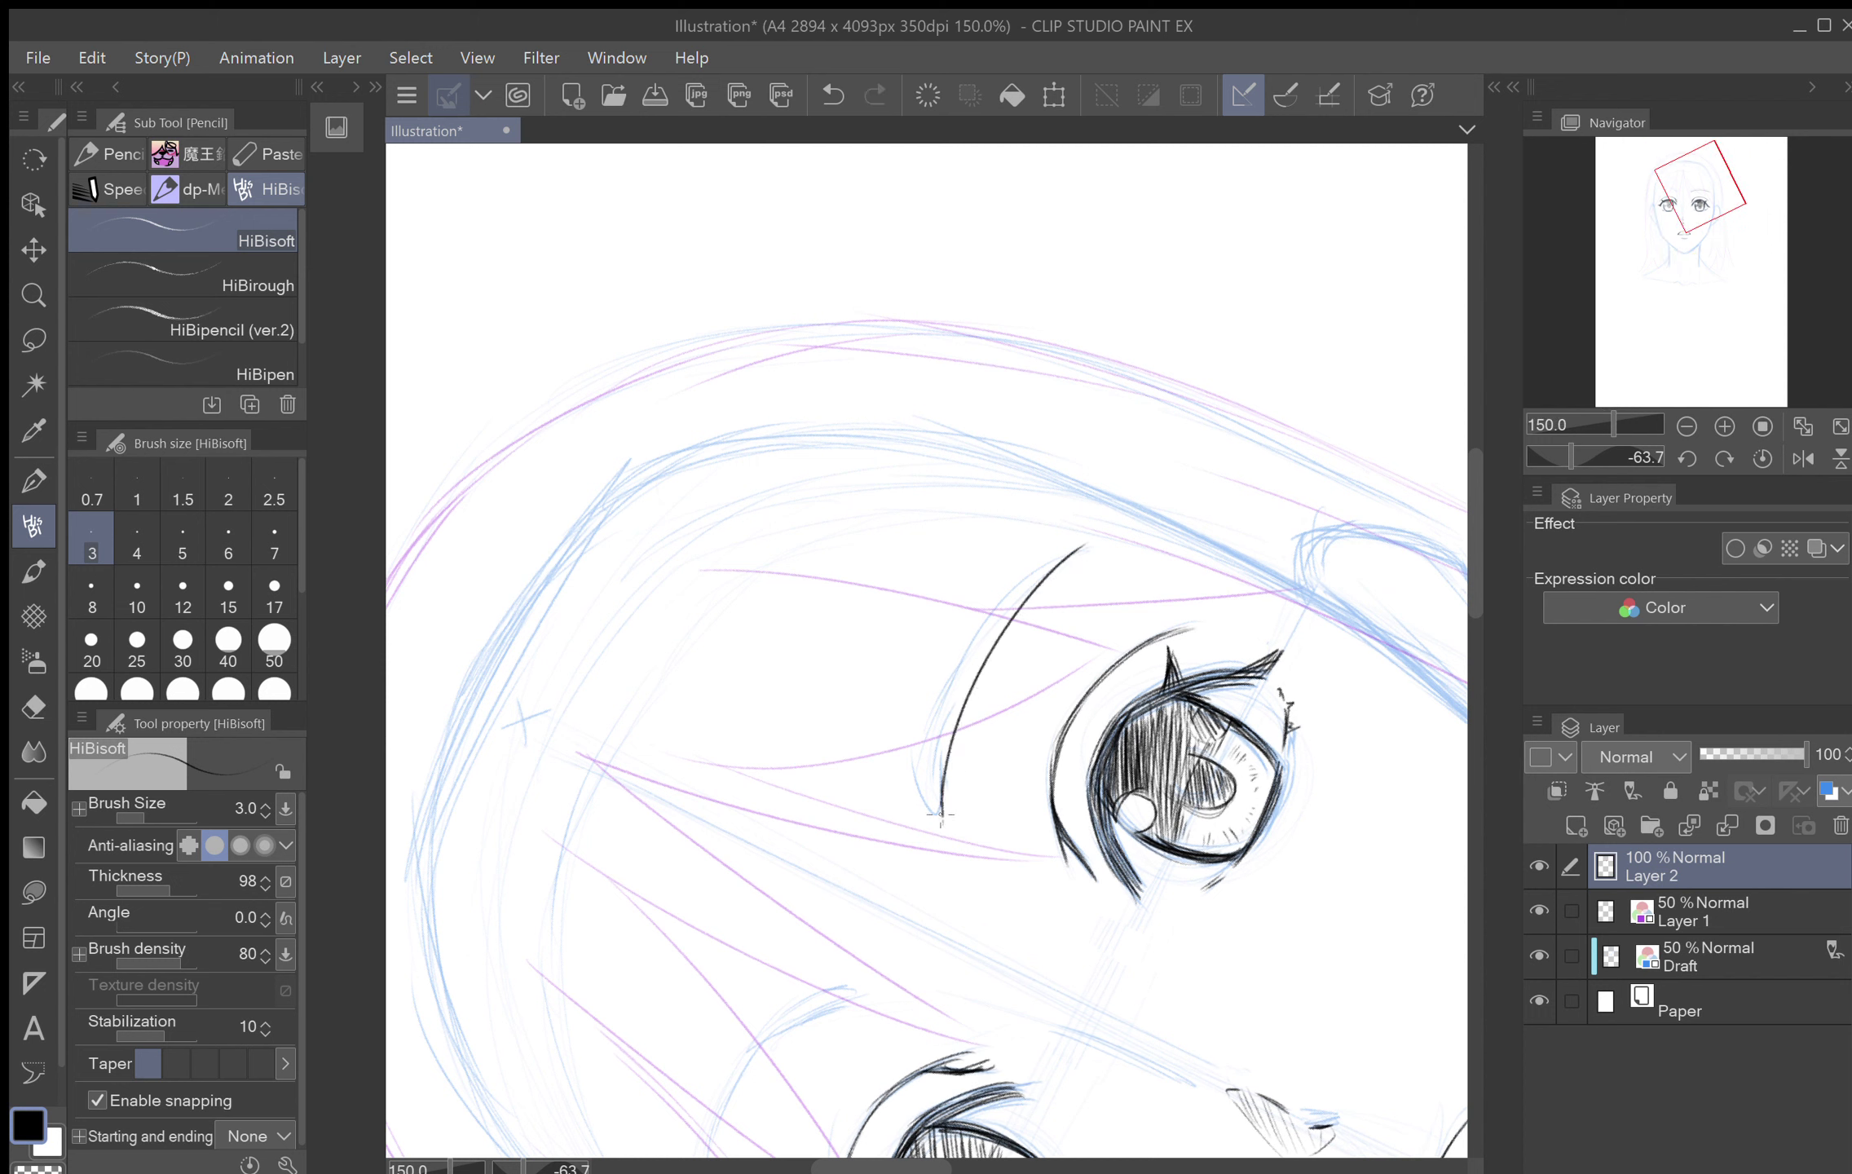
pyautogui.moveTo(943, 825)
pyautogui.mouseDown()
pyautogui.moveTo(928, 729)
pyautogui.moveTo(1030, 600)
pyautogui.mouseUp()
pyautogui.moveTo(964, 690); pyautogui.dragTo(1044, 575)
pyautogui.moveTo(943, 737); pyautogui.dragTo(1039, 356)
pyautogui.click(831, 105)
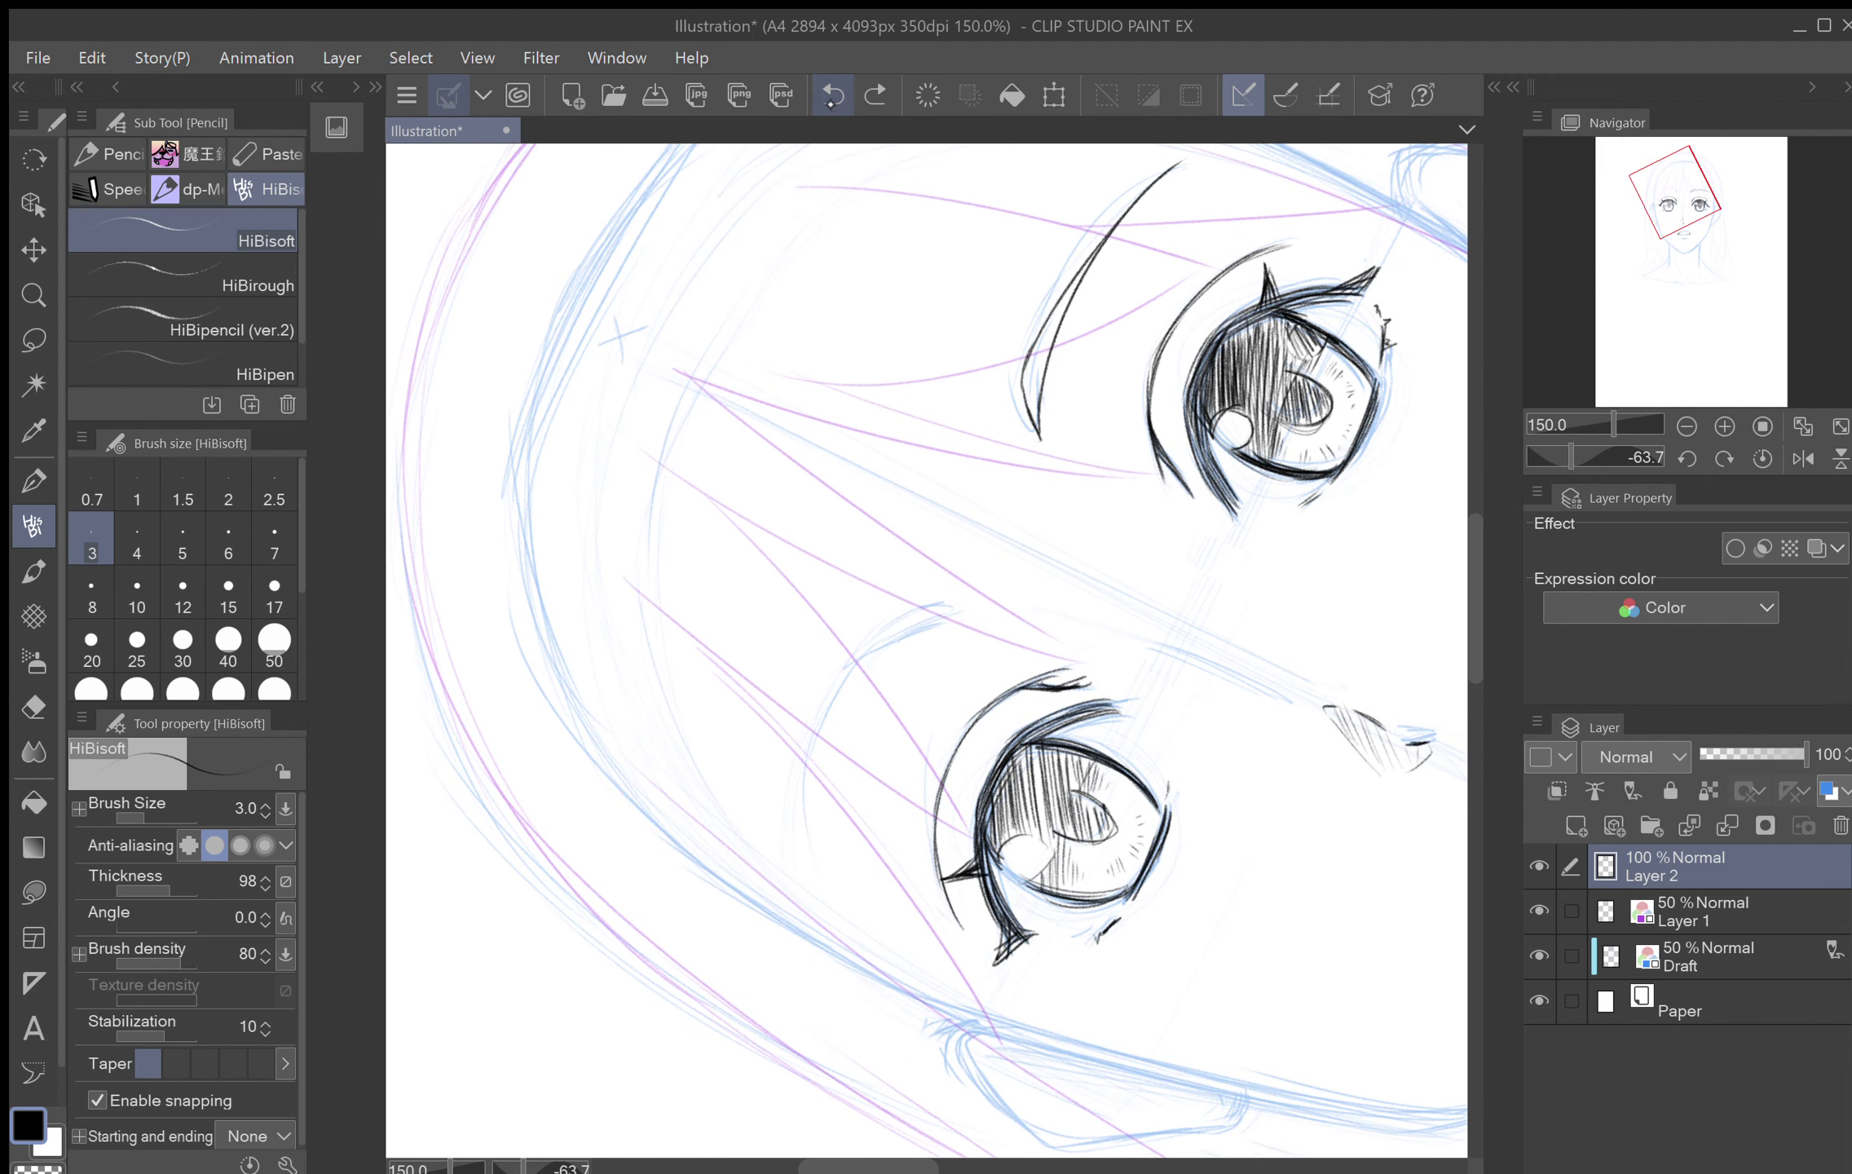
pyautogui.click(832, 99)
pyautogui.moveTo(1025, 412); pyautogui.dragTo(1097, 252)
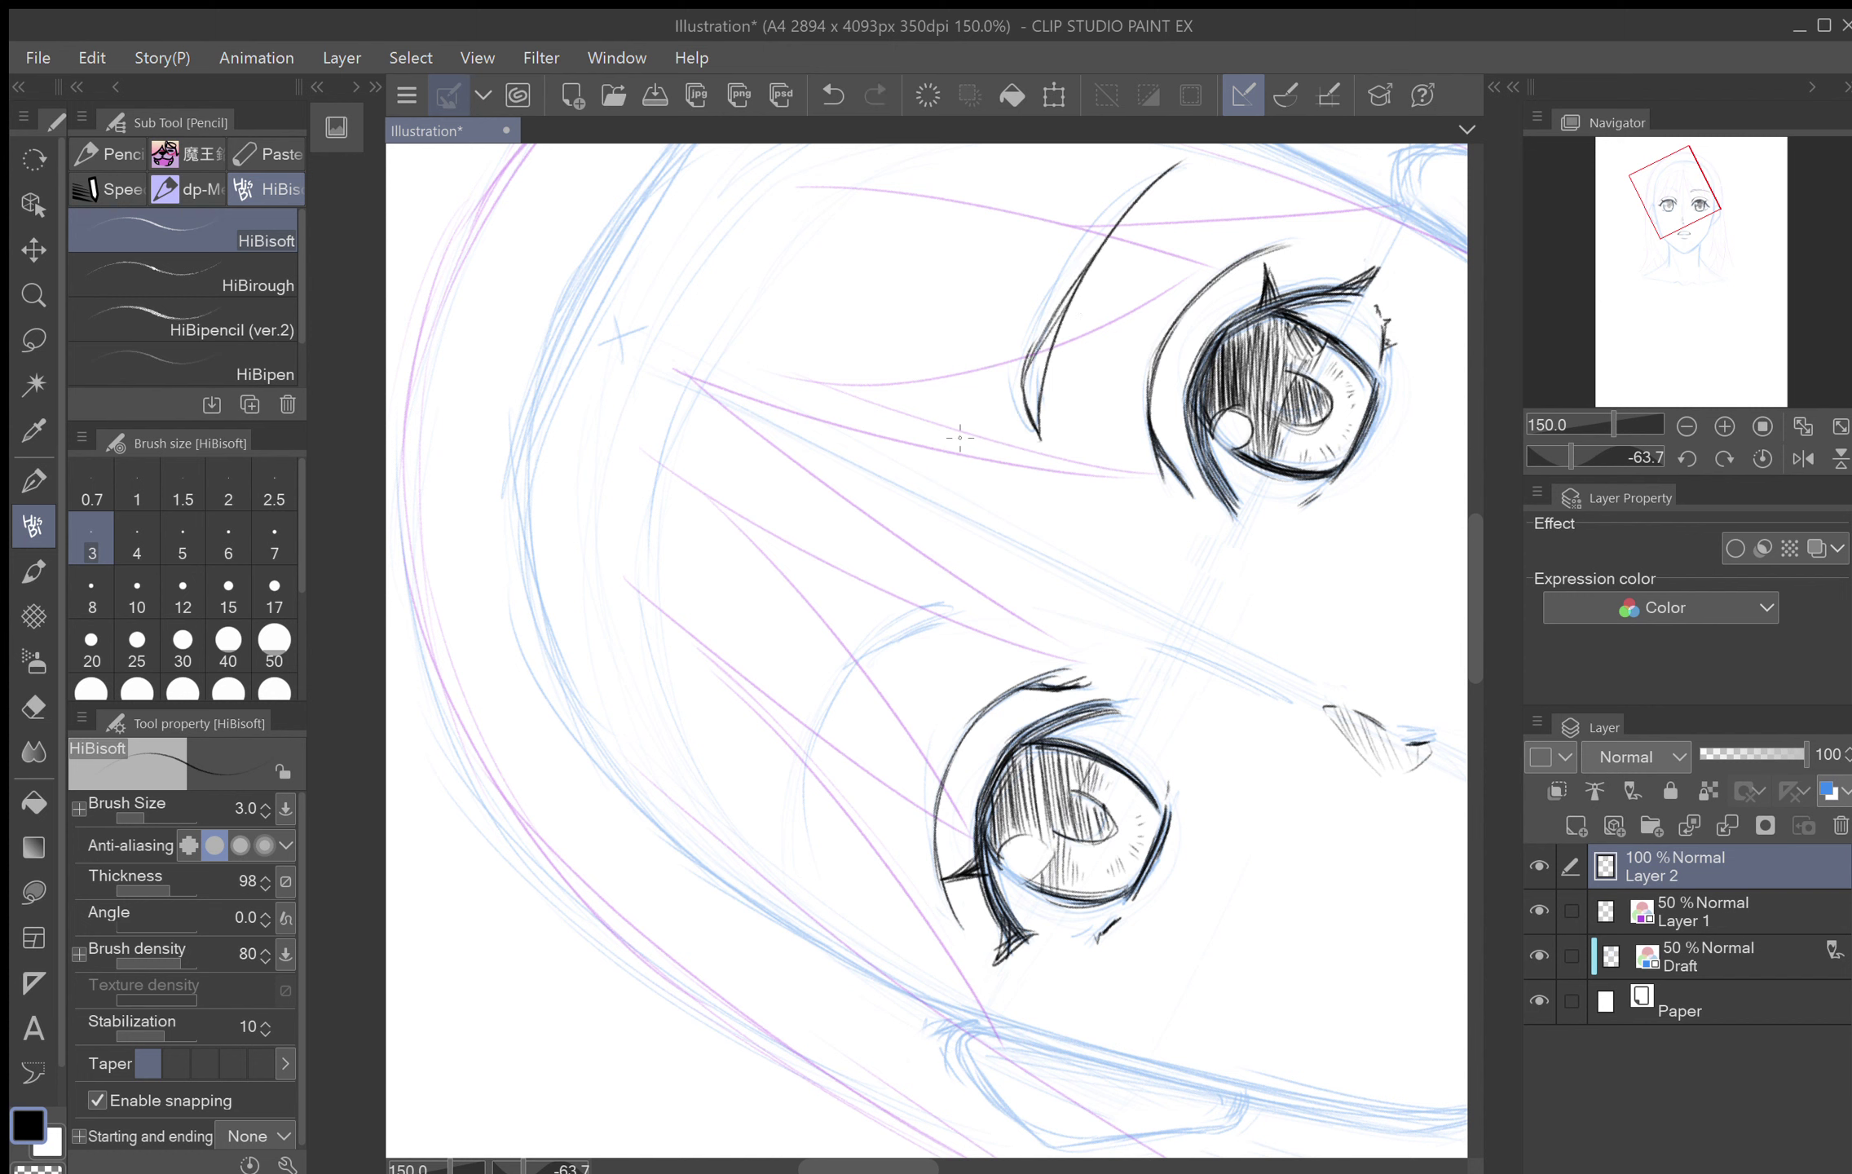
# Step: Draw the left-hand eyebrow as a matching tapered arc over the draft
pyautogui.moveTo(824, 872)
pyautogui.mouseDown()
pyautogui.moveTo(822, 815)
pyautogui.moveTo(873, 697)
pyautogui.moveTo(958, 607)
pyautogui.mouseUp()
pyautogui.moveTo(830, 783)
pyautogui.mouseDown()
pyautogui.moveTo(897, 636)
pyautogui.moveTo(957, 597)
pyautogui.moveTo(830, 660)
pyautogui.moveTo(763, 767)
pyautogui.mouseUp()
pyautogui.hotkey('ctrl', '@')
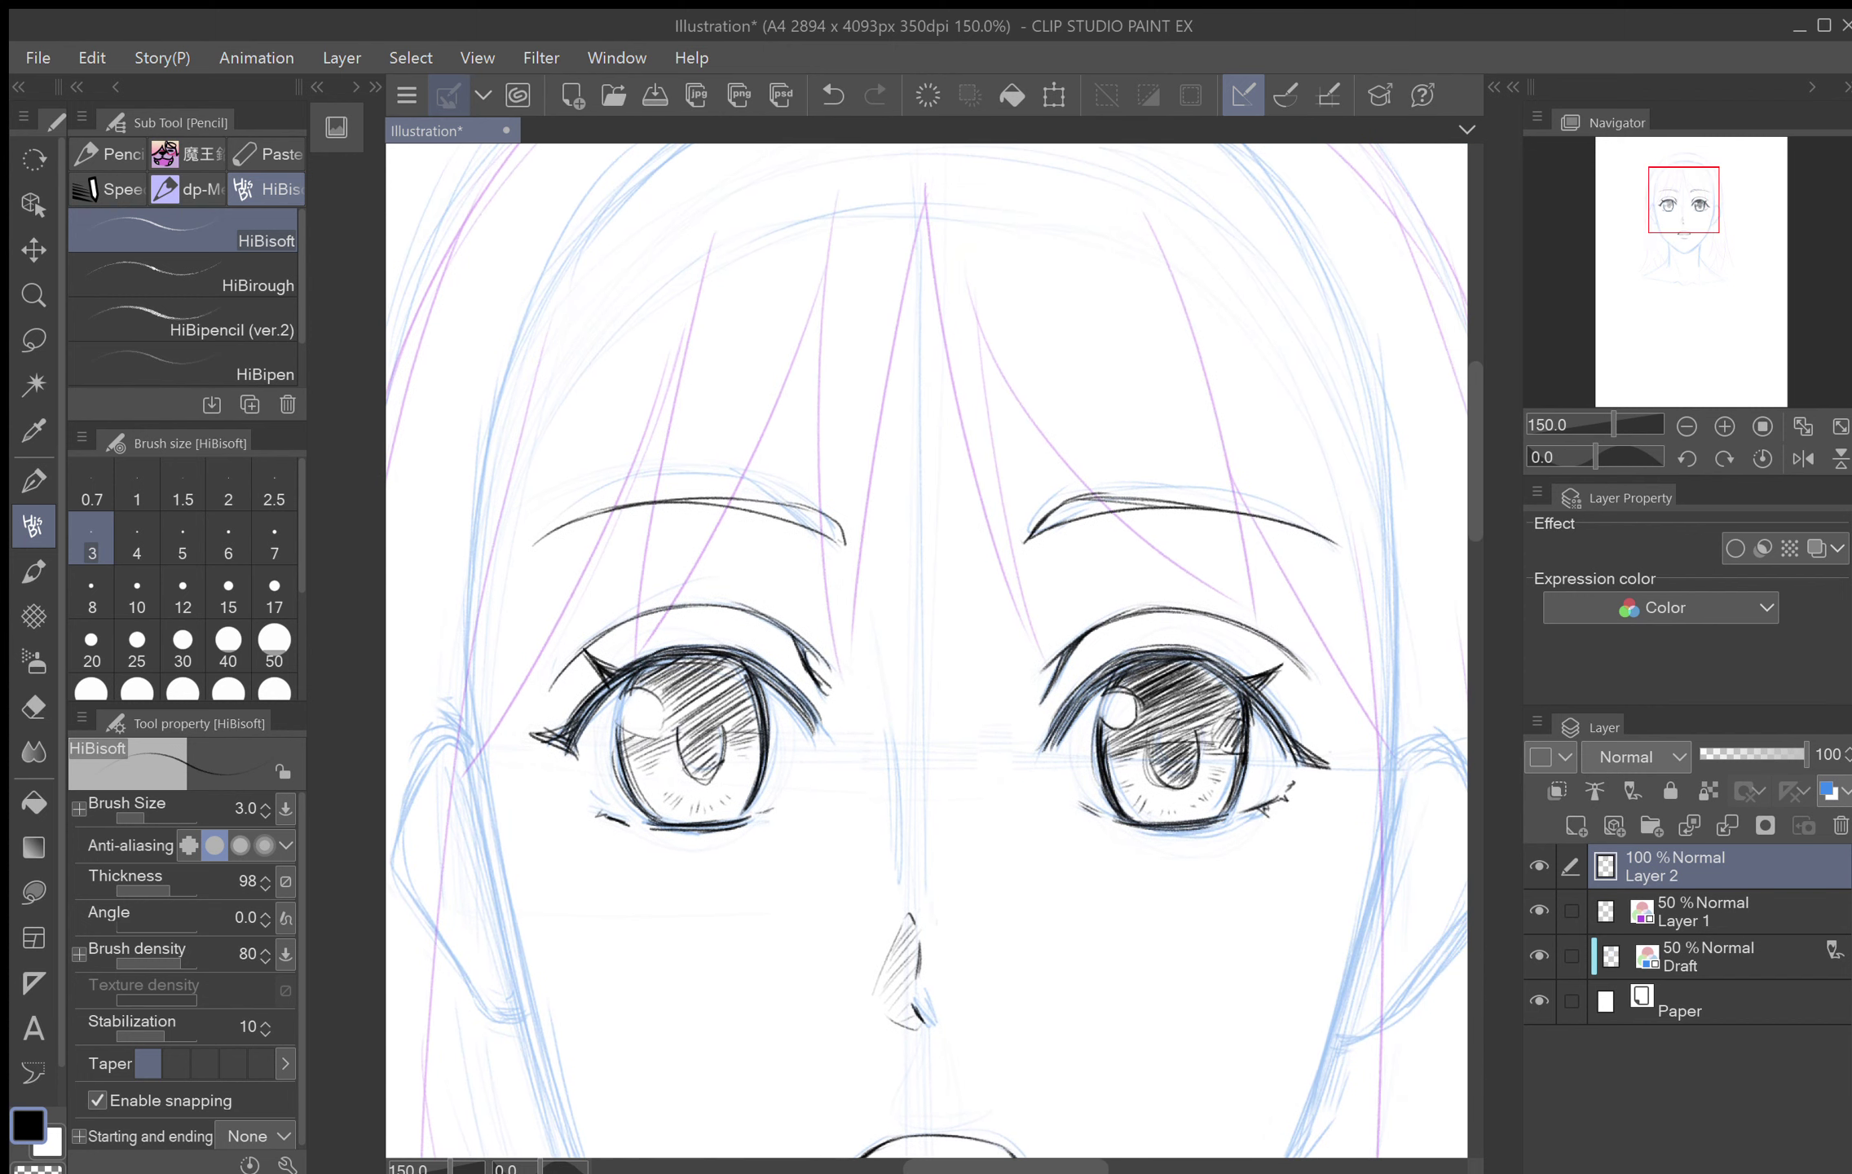
# Step: Draw the pointed central bang strand and smaller tapered strands falling over the right-hand eyebrow
pyautogui.moveTo(1182, 571); pyautogui.dragTo(1189, 701)
pyautogui.moveTo(926, 651); pyautogui.dragTo(788, 827)
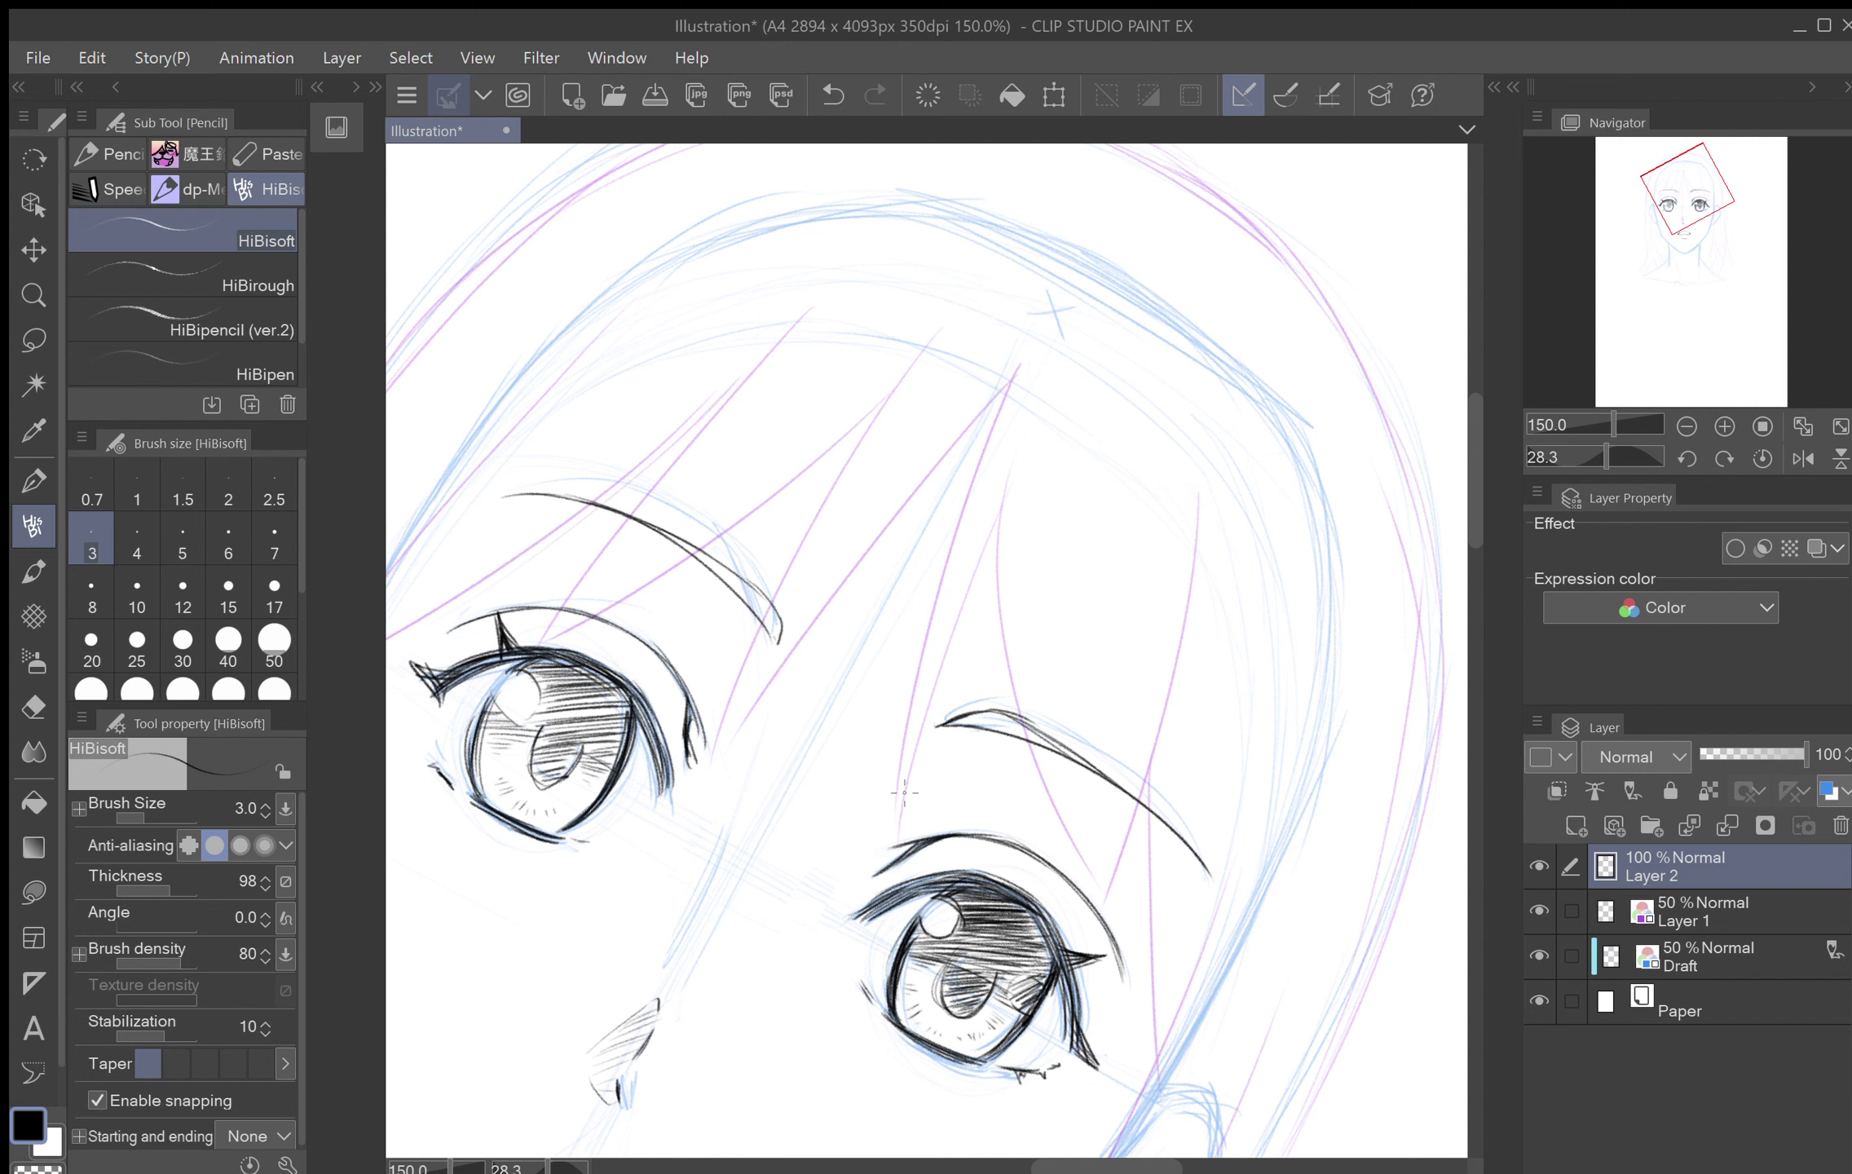
pyautogui.moveTo(897, 855)
pyautogui.mouseDown()
pyautogui.moveTo(899, 766)
pyautogui.moveTo(1008, 387)
pyautogui.moveTo(906, 644)
pyautogui.moveTo(1013, 375)
pyautogui.mouseUp()
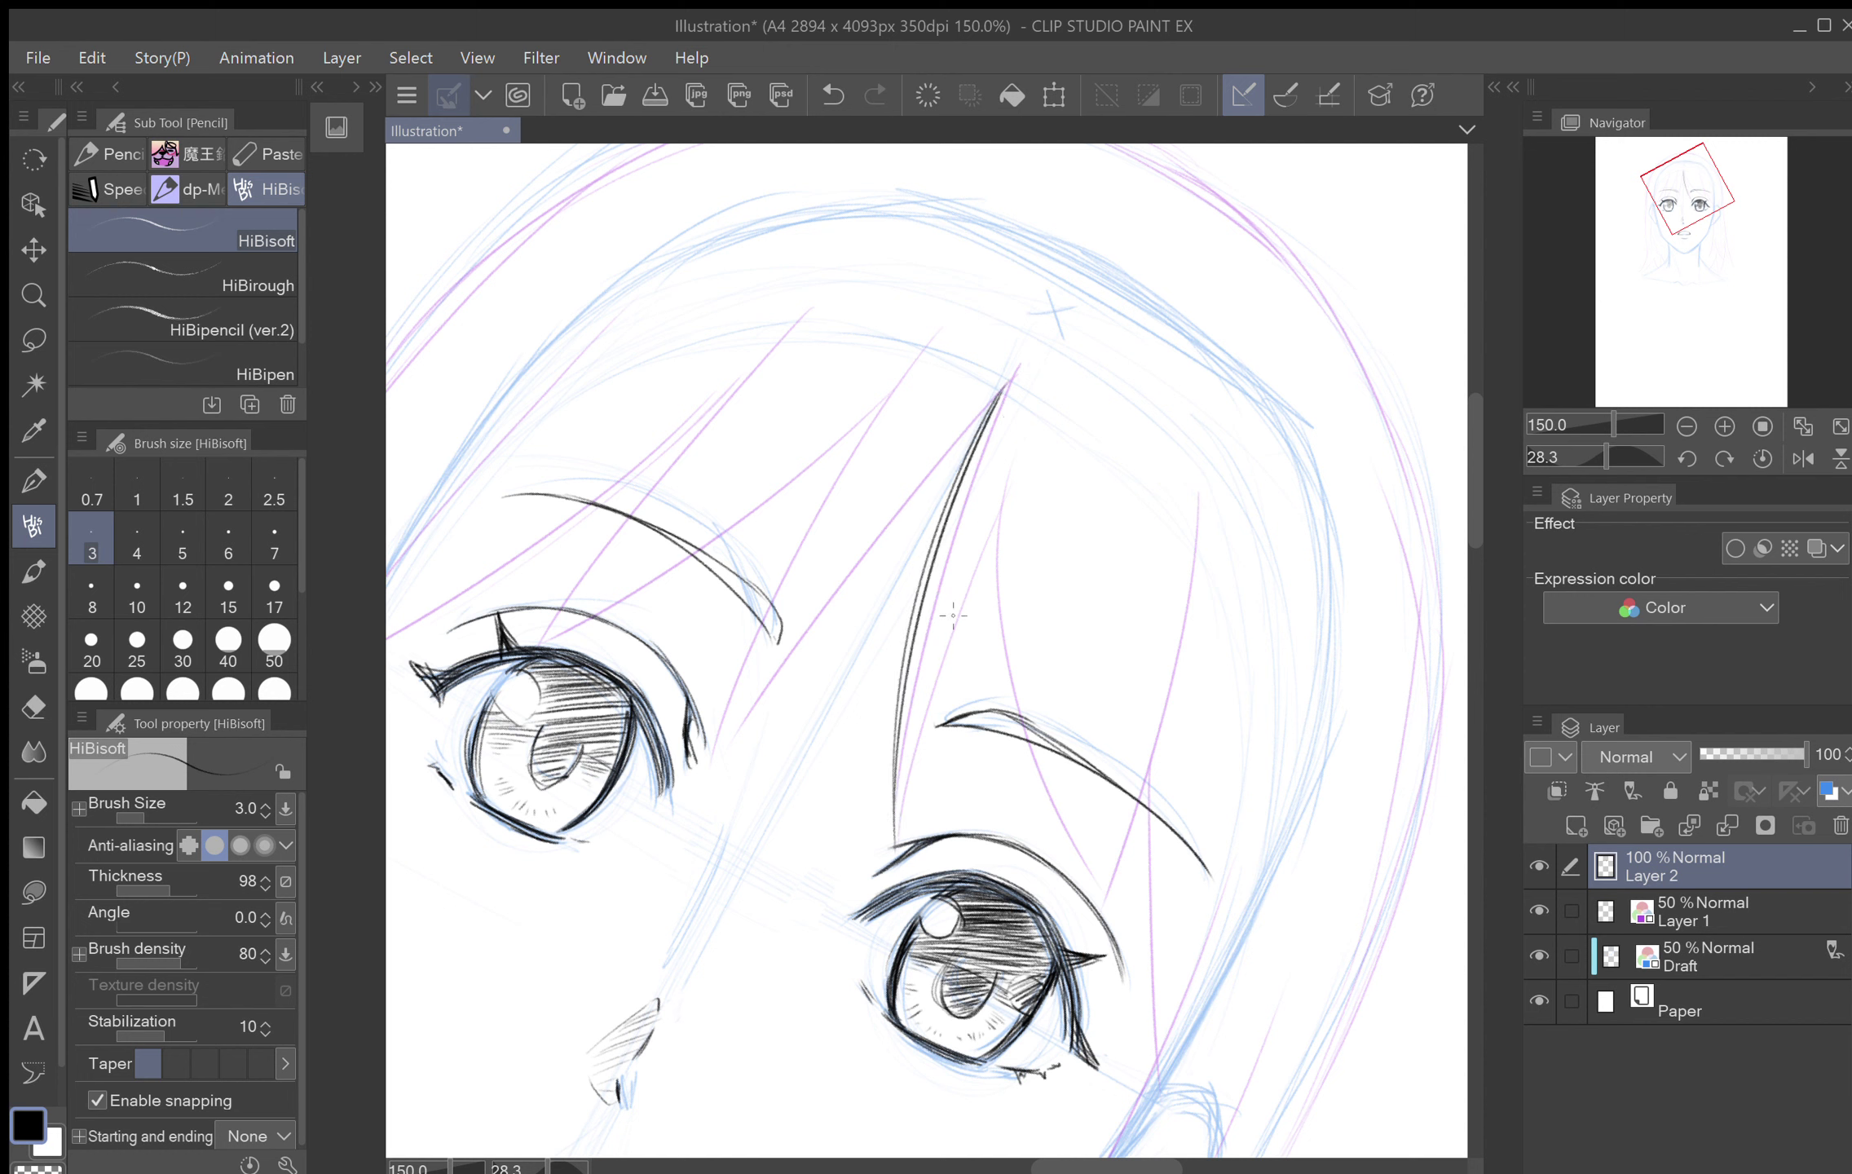
pyautogui.moveTo(897, 848)
pyautogui.mouseDown()
pyautogui.moveTo(958, 585)
pyautogui.moveTo(1003, 803)
pyautogui.moveTo(1001, 577)
pyautogui.mouseUp()
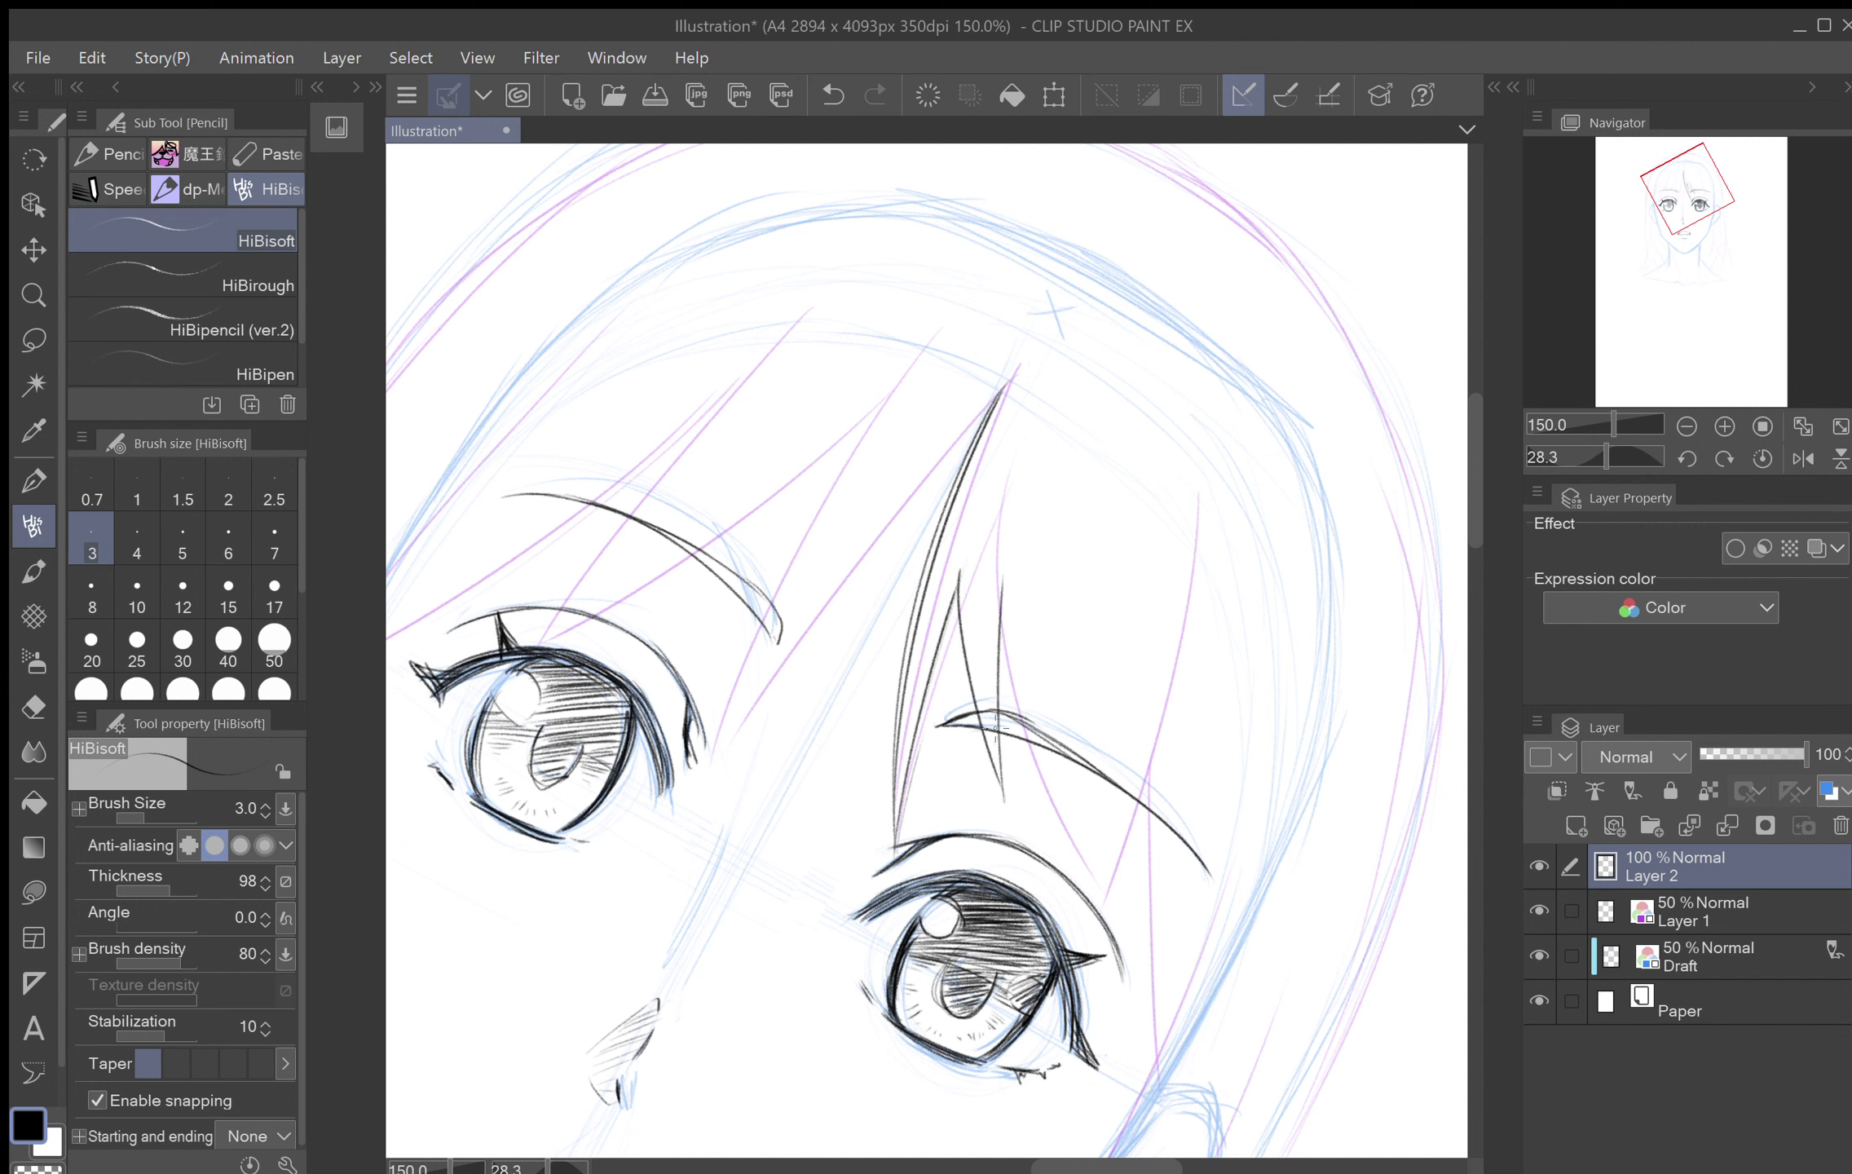
pyautogui.moveTo(994, 732); pyautogui.dragTo(1041, 379)
pyautogui.moveTo(1010, 579)
pyautogui.mouseDown()
pyautogui.moveTo(1070, 874)
pyautogui.moveTo(1084, 797)
pyautogui.moveTo(1154, 983)
pyautogui.mouseUp()
pyautogui.moveTo(1084, 829)
pyautogui.mouseDown()
pyautogui.moveTo(1157, 973)
pyautogui.moveTo(1080, 763)
pyautogui.mouseUp()
# Step: Flip the canvas view horizontally and draw the long side hair line from the temple past the jaw
pyautogui.click(1803, 458)
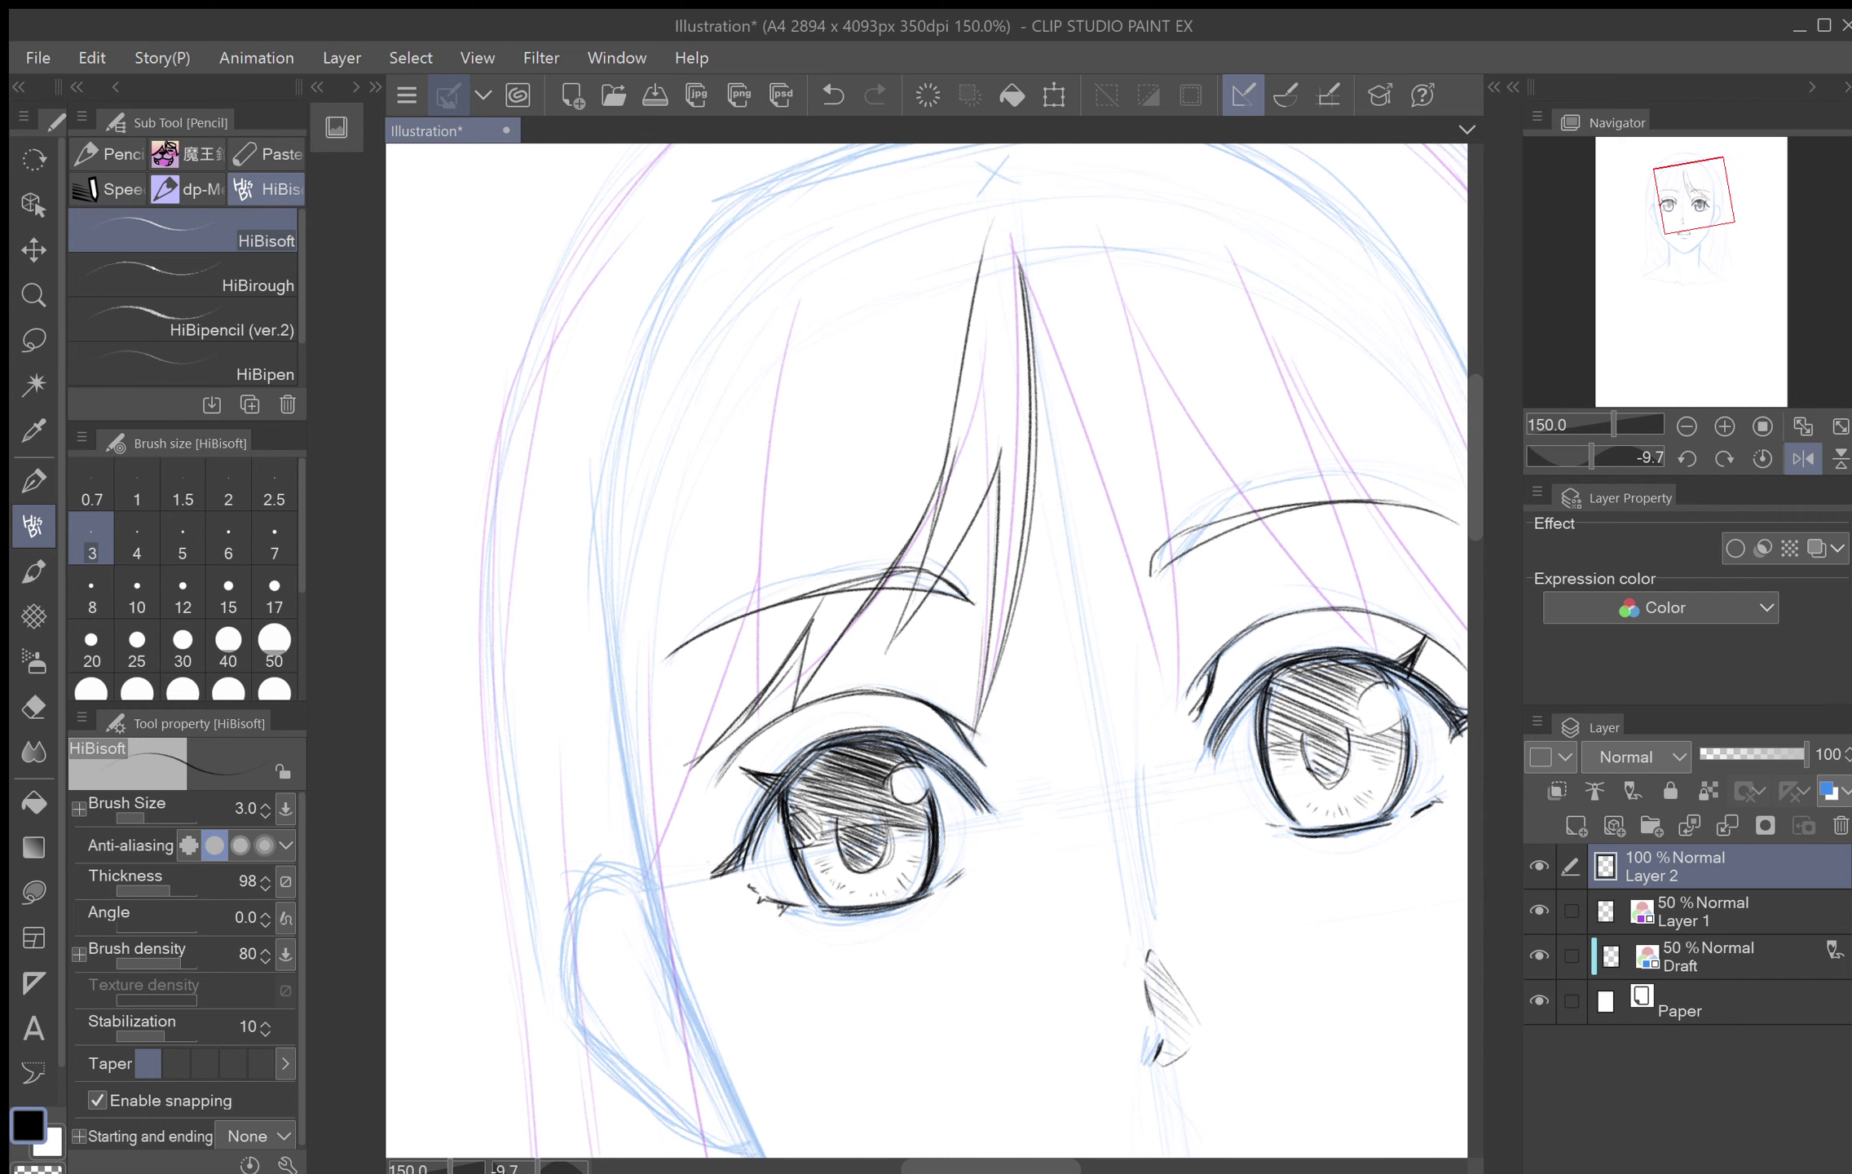
pyautogui.moveTo(679, 863); pyautogui.dragTo(638, 476)
pyautogui.scroll(-2, 927, 650)
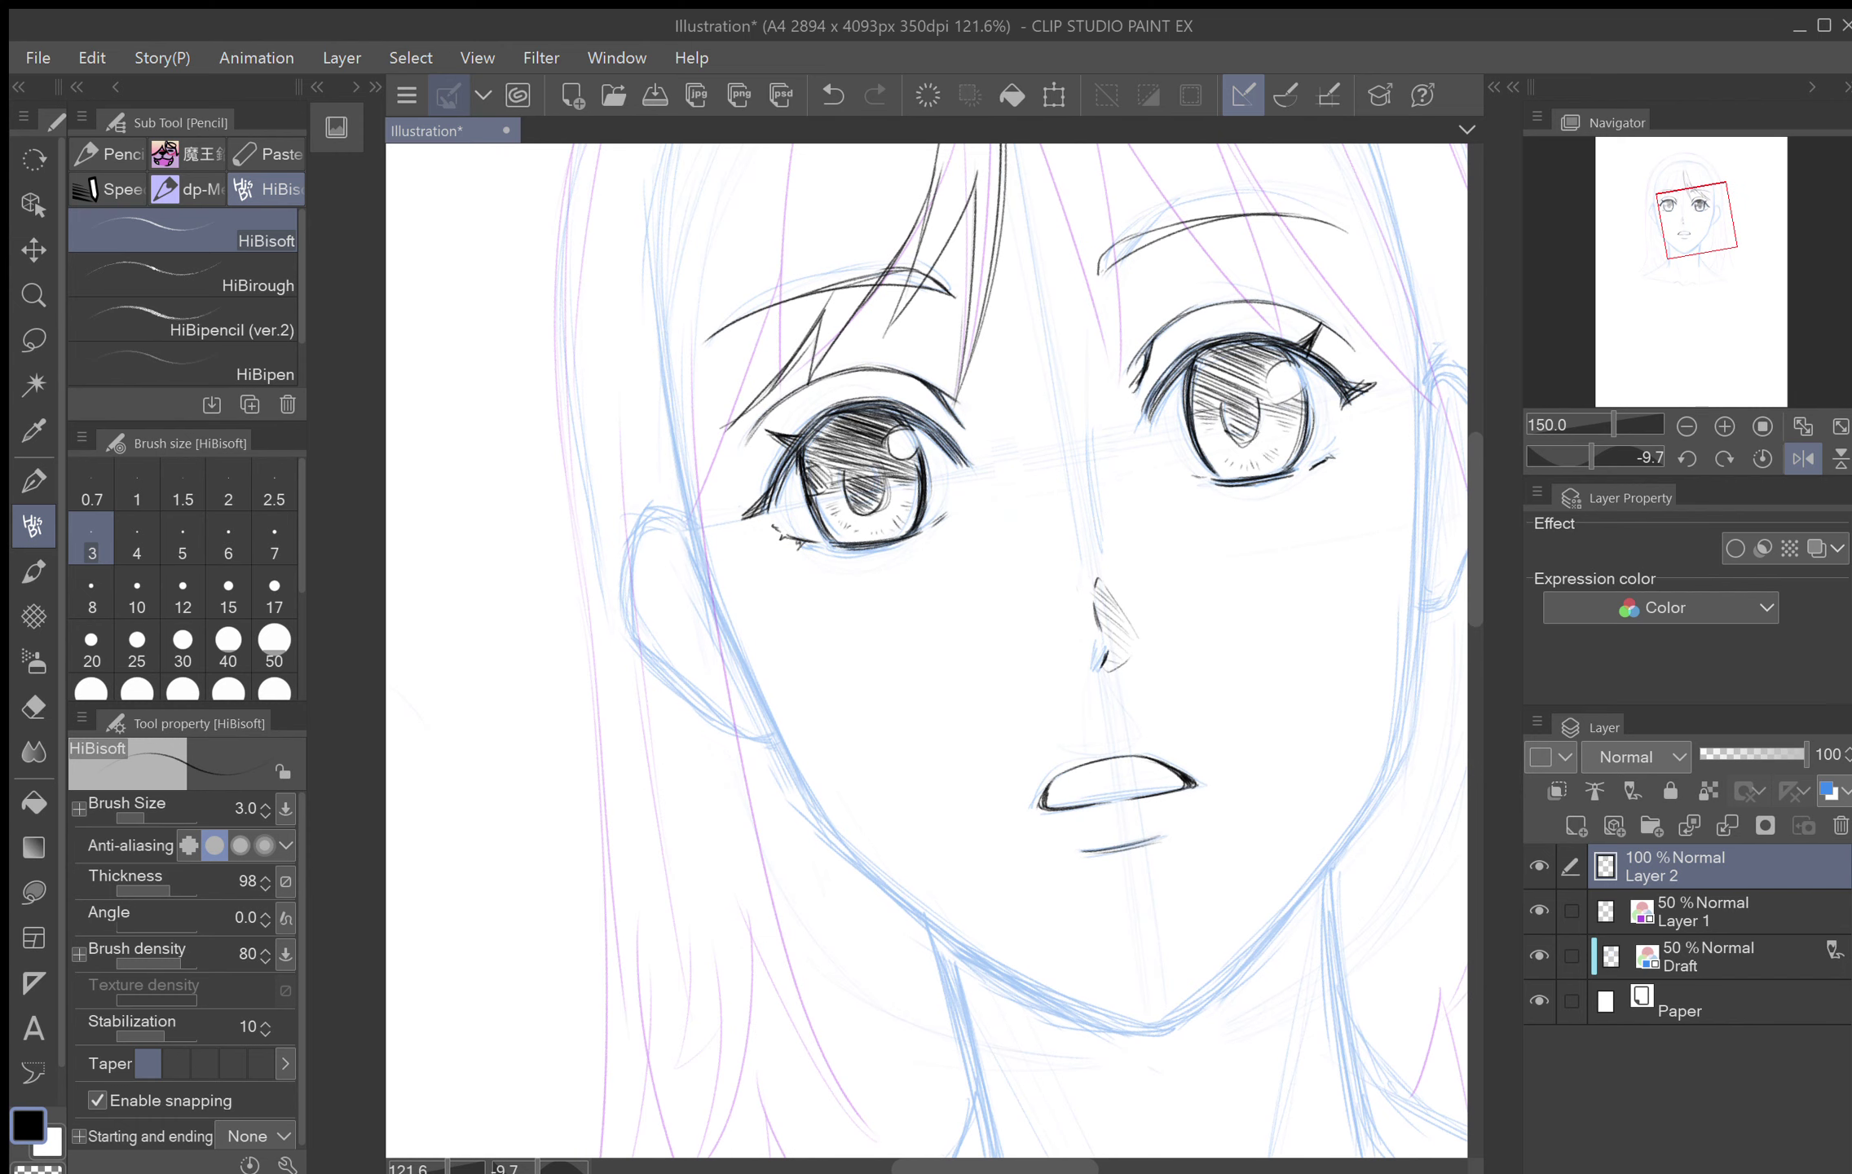
pyautogui.moveTo(873, 1134)
pyautogui.mouseDown()
pyautogui.moveTo(815, 1002)
pyautogui.moveTo(685, 273)
pyautogui.mouseUp()
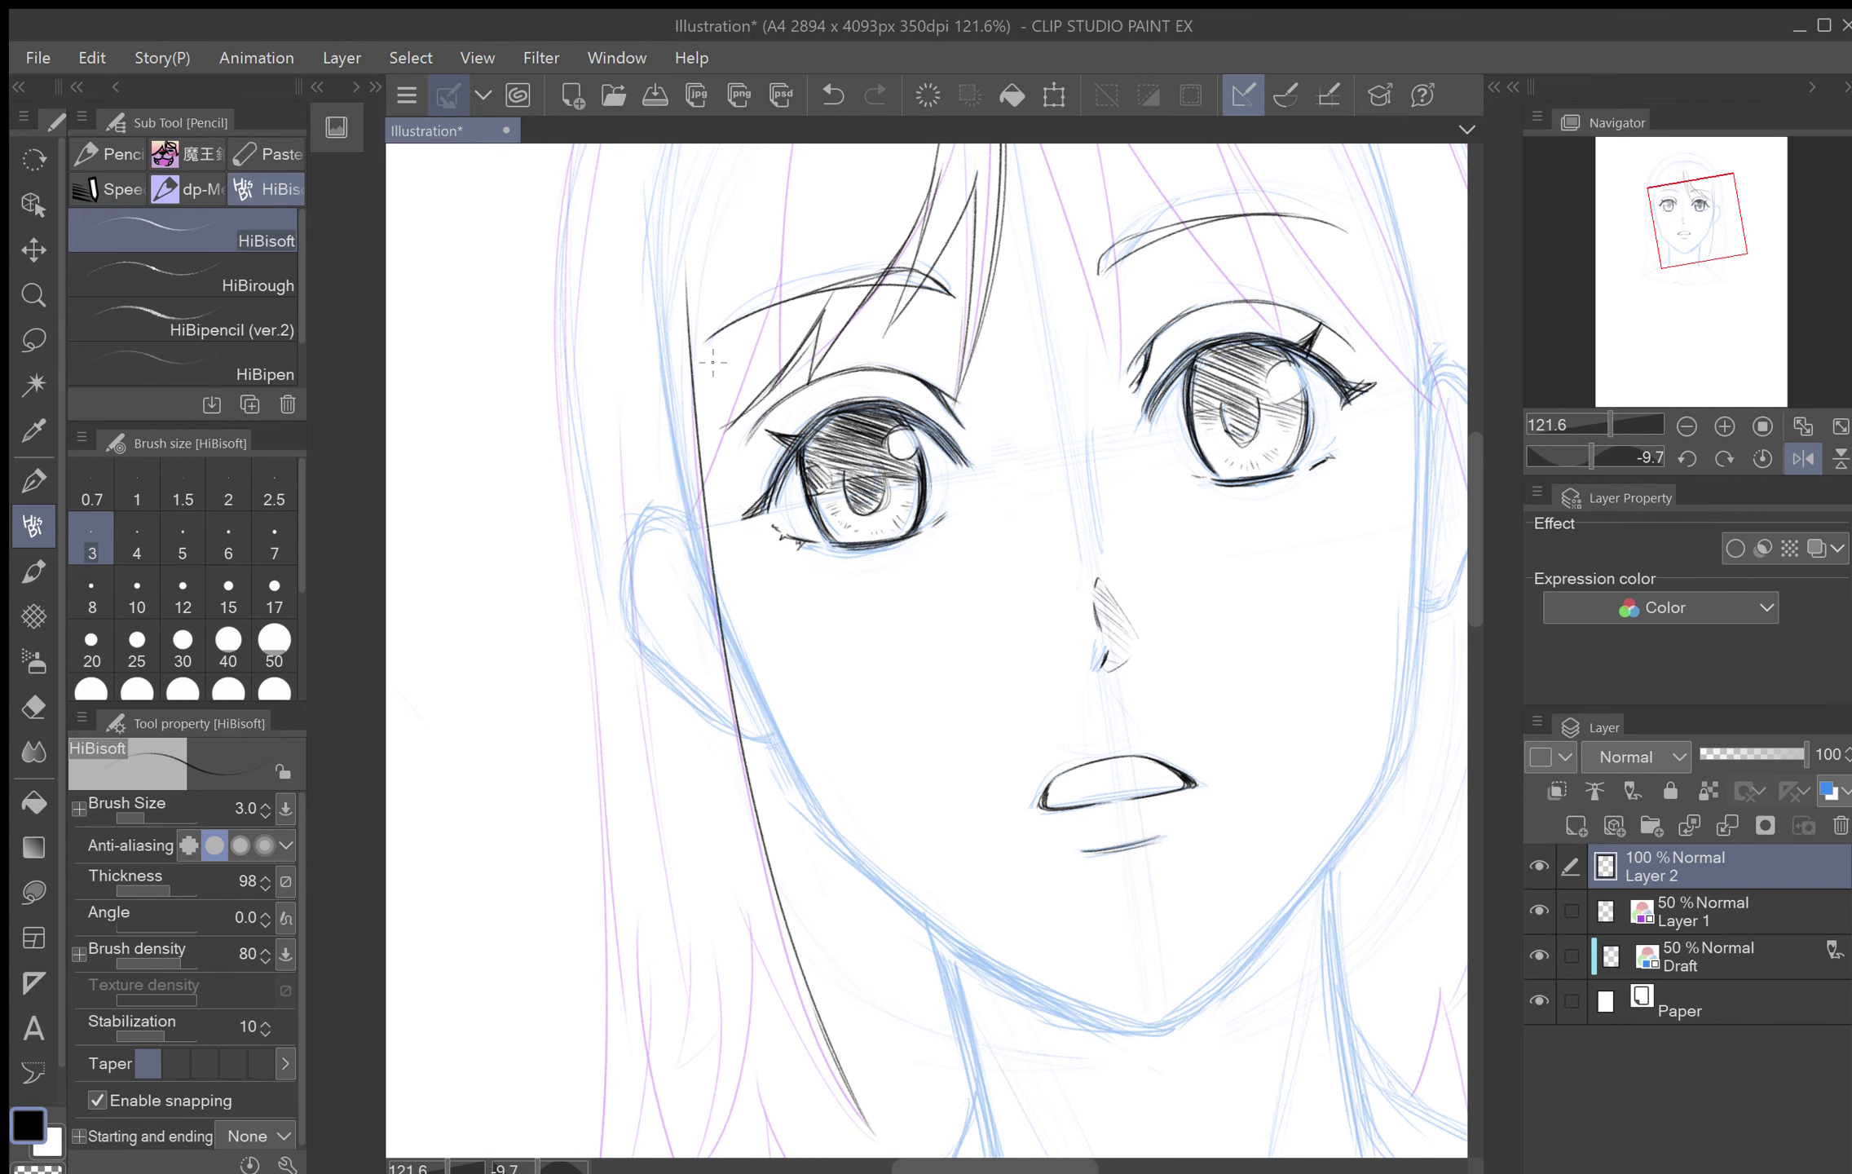
pyautogui.moveTo(696, 361); pyautogui.dragTo(700, 159)
pyautogui.scroll(4, 998, 200)
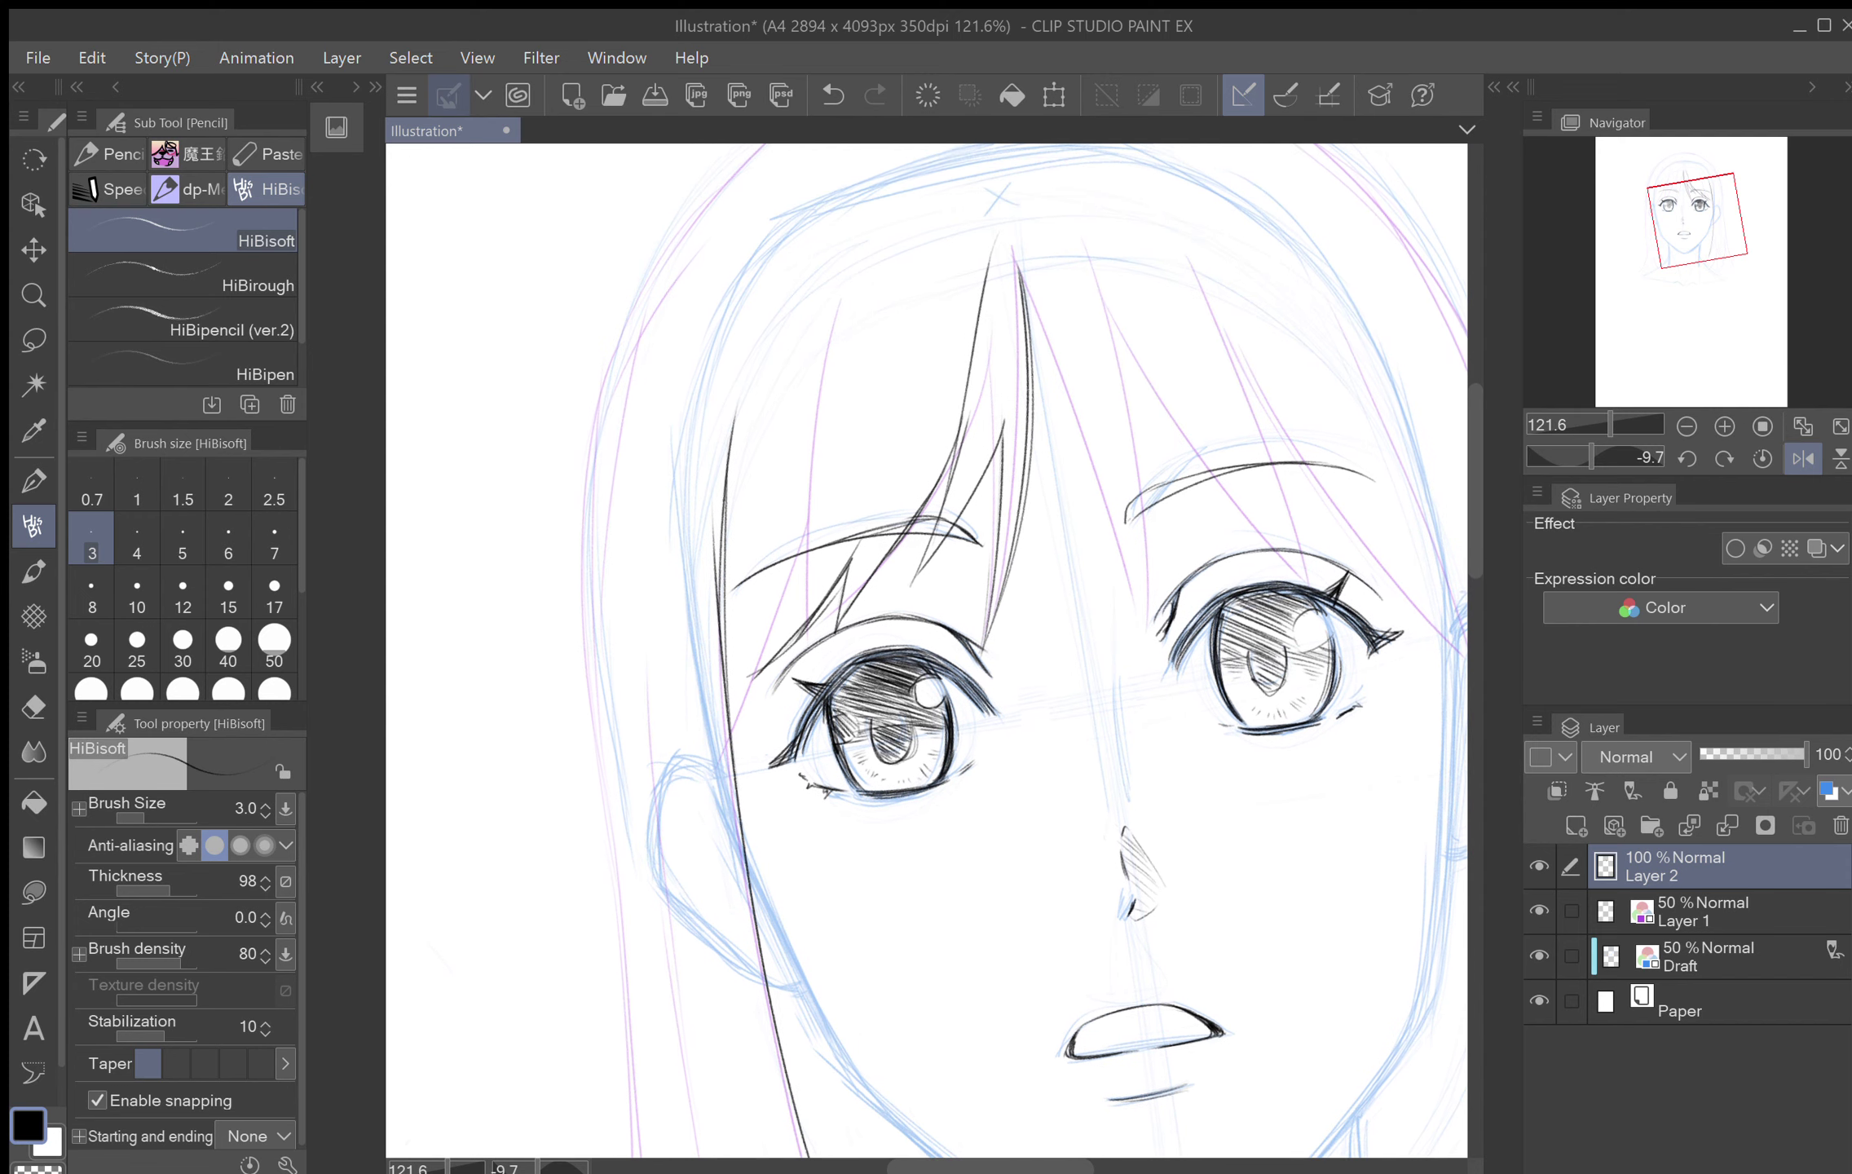
# Step: Extend the side hair line upward in a double curve from the temple to the top of the head
pyautogui.moveTo(741, 401)
pyautogui.mouseDown()
pyautogui.moveTo(859, 221)
pyautogui.moveTo(901, 244)
pyautogui.moveTo(903, 299)
pyautogui.mouseUp()
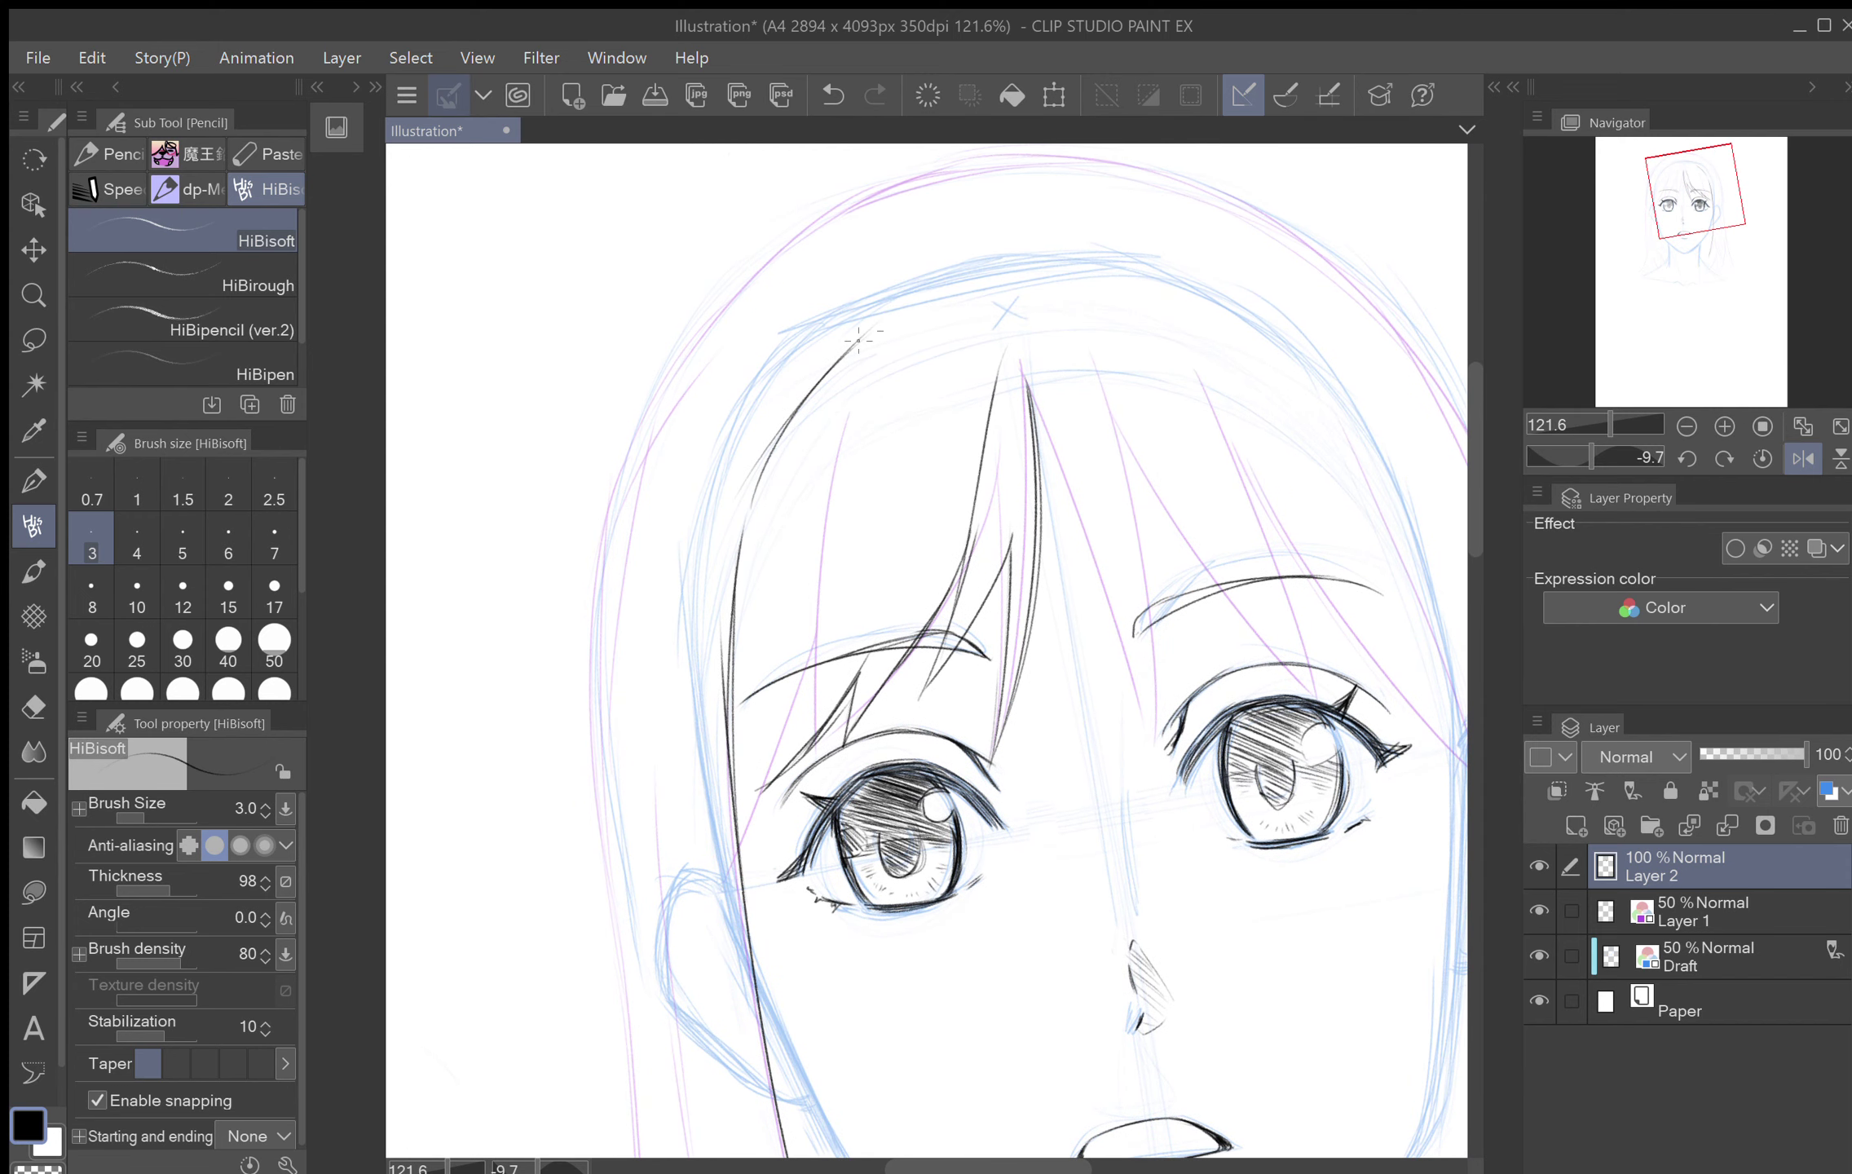
pyautogui.moveTo(824, 383); pyautogui.dragTo(940, 289)
pyautogui.moveTo(819, 393); pyautogui.dragTo(969, 283)
pyautogui.moveTo(848, 344); pyautogui.dragTo(903, 305)
# Step: Add long bang strands between the side lock and the central bang, running up toward the parting
pyautogui.moveTo(738, 892); pyautogui.dragTo(779, 758)
pyautogui.moveTo(741, 849); pyautogui.dragTo(812, 687)
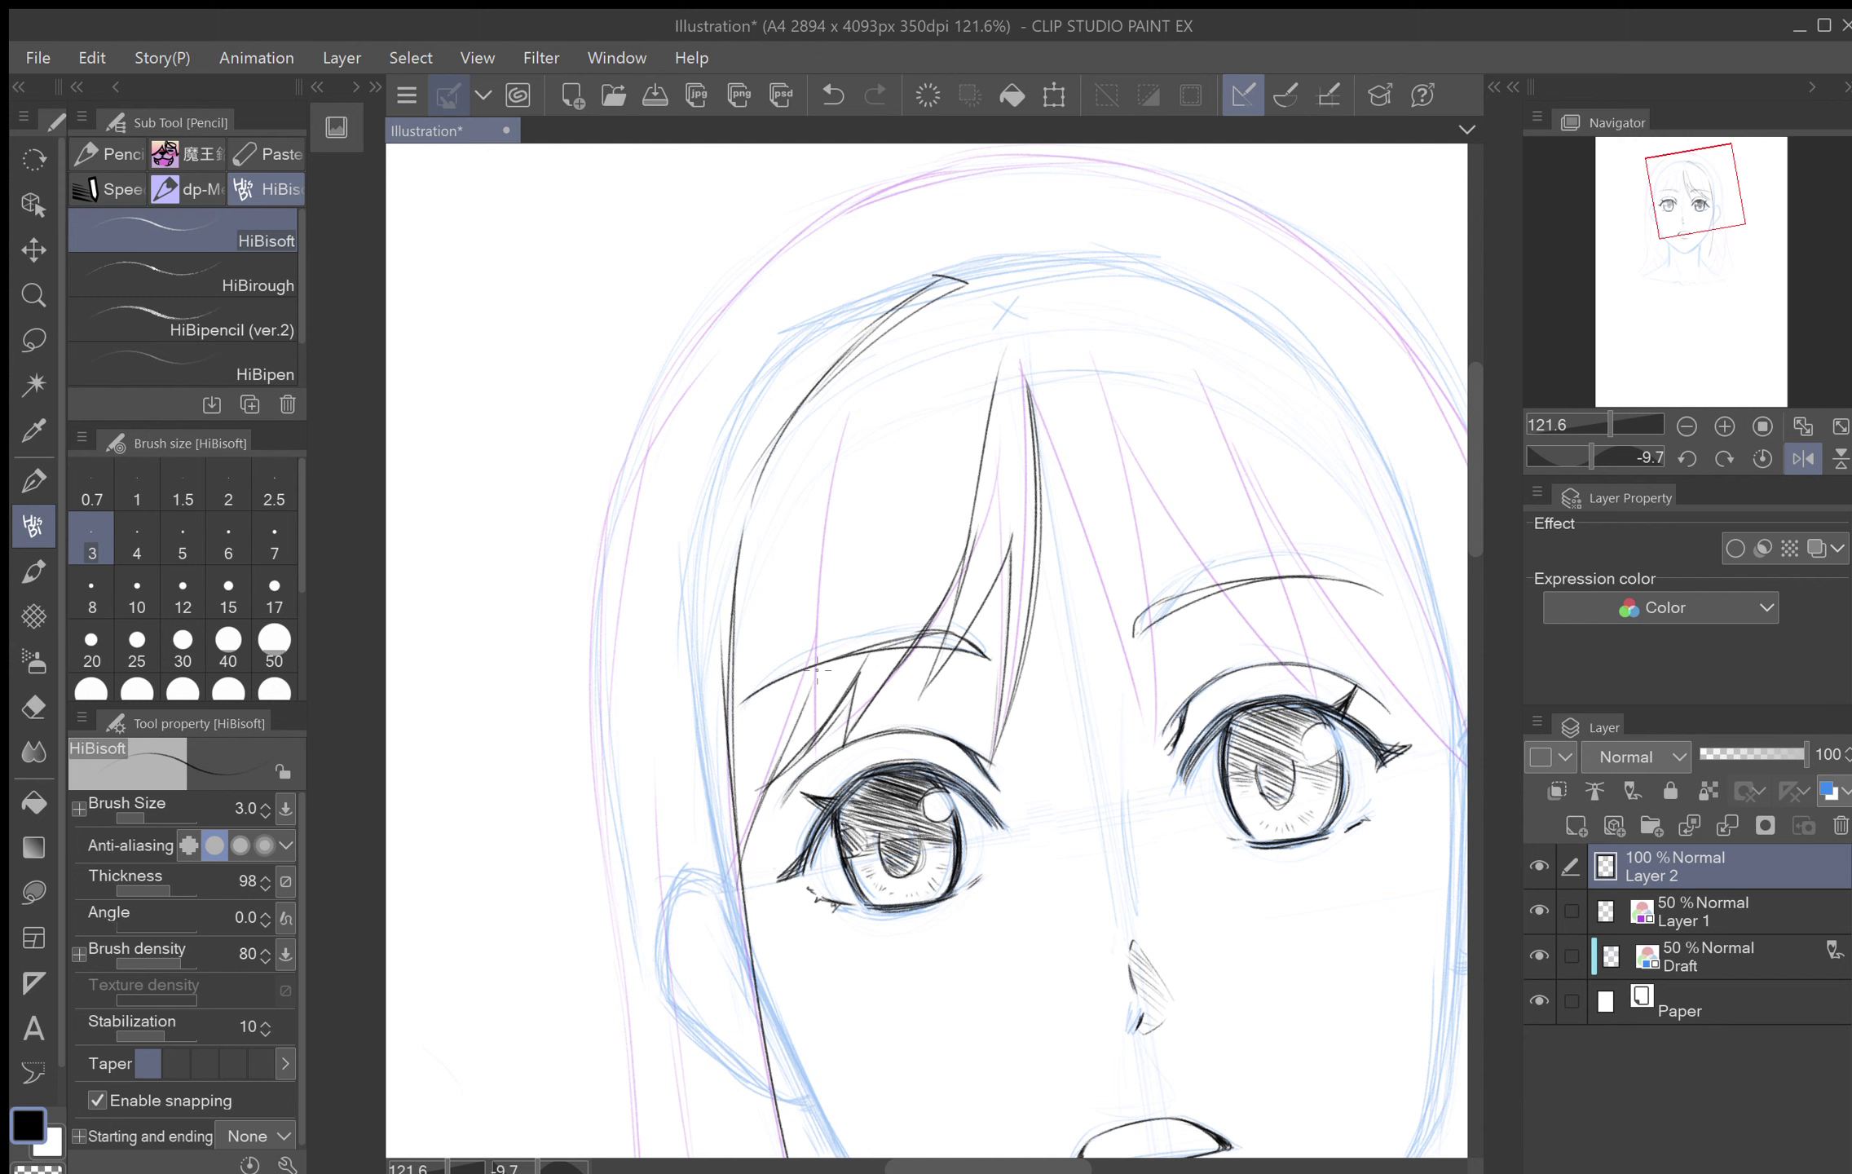
pyautogui.moveTo(775, 773)
pyautogui.mouseDown()
pyautogui.moveTo(886, 484)
pyautogui.moveTo(999, 302)
pyautogui.mouseUp()
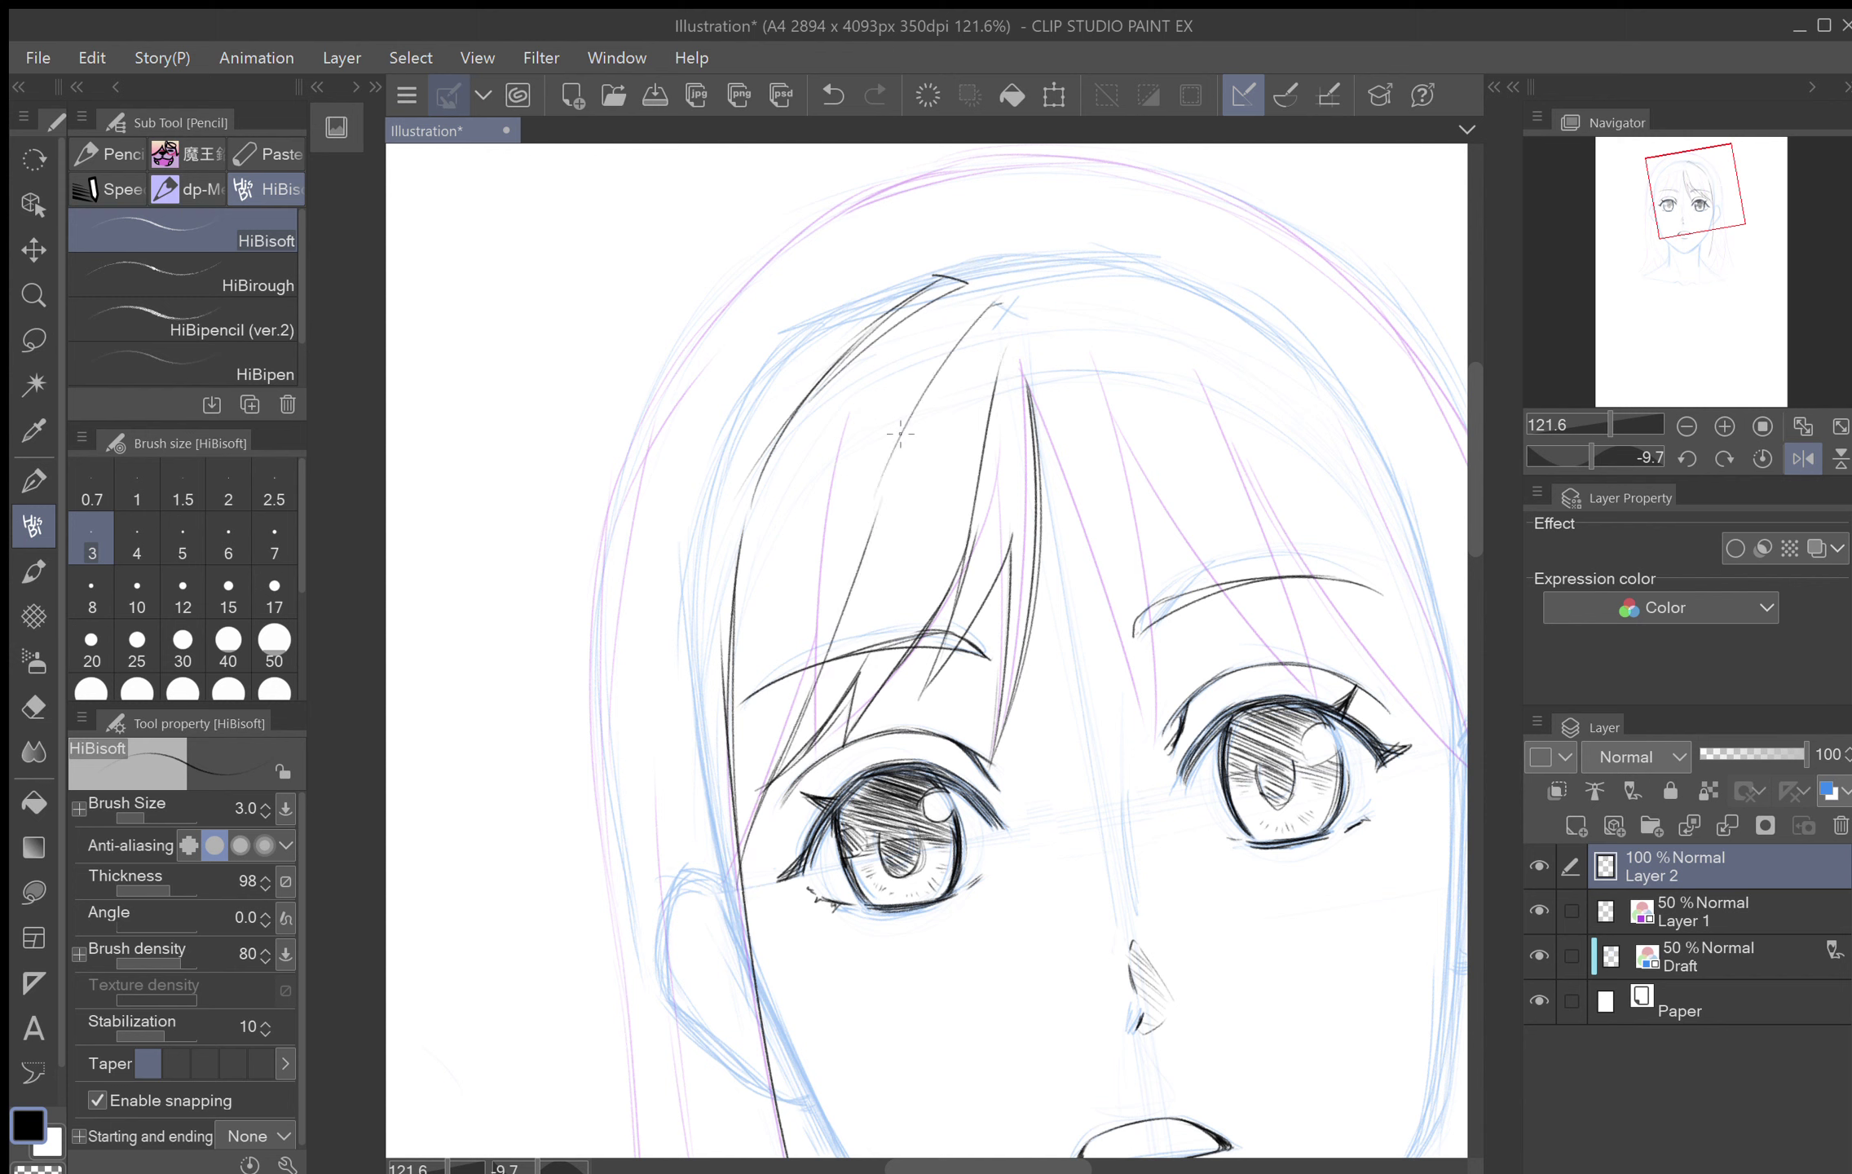
pyautogui.moveTo(724, 658)
pyautogui.mouseDown()
pyautogui.moveTo(765, 502)
pyautogui.moveTo(843, 392)
pyautogui.mouseUp()
pyautogui.moveTo(818, 650); pyautogui.dragTo(900, 440)
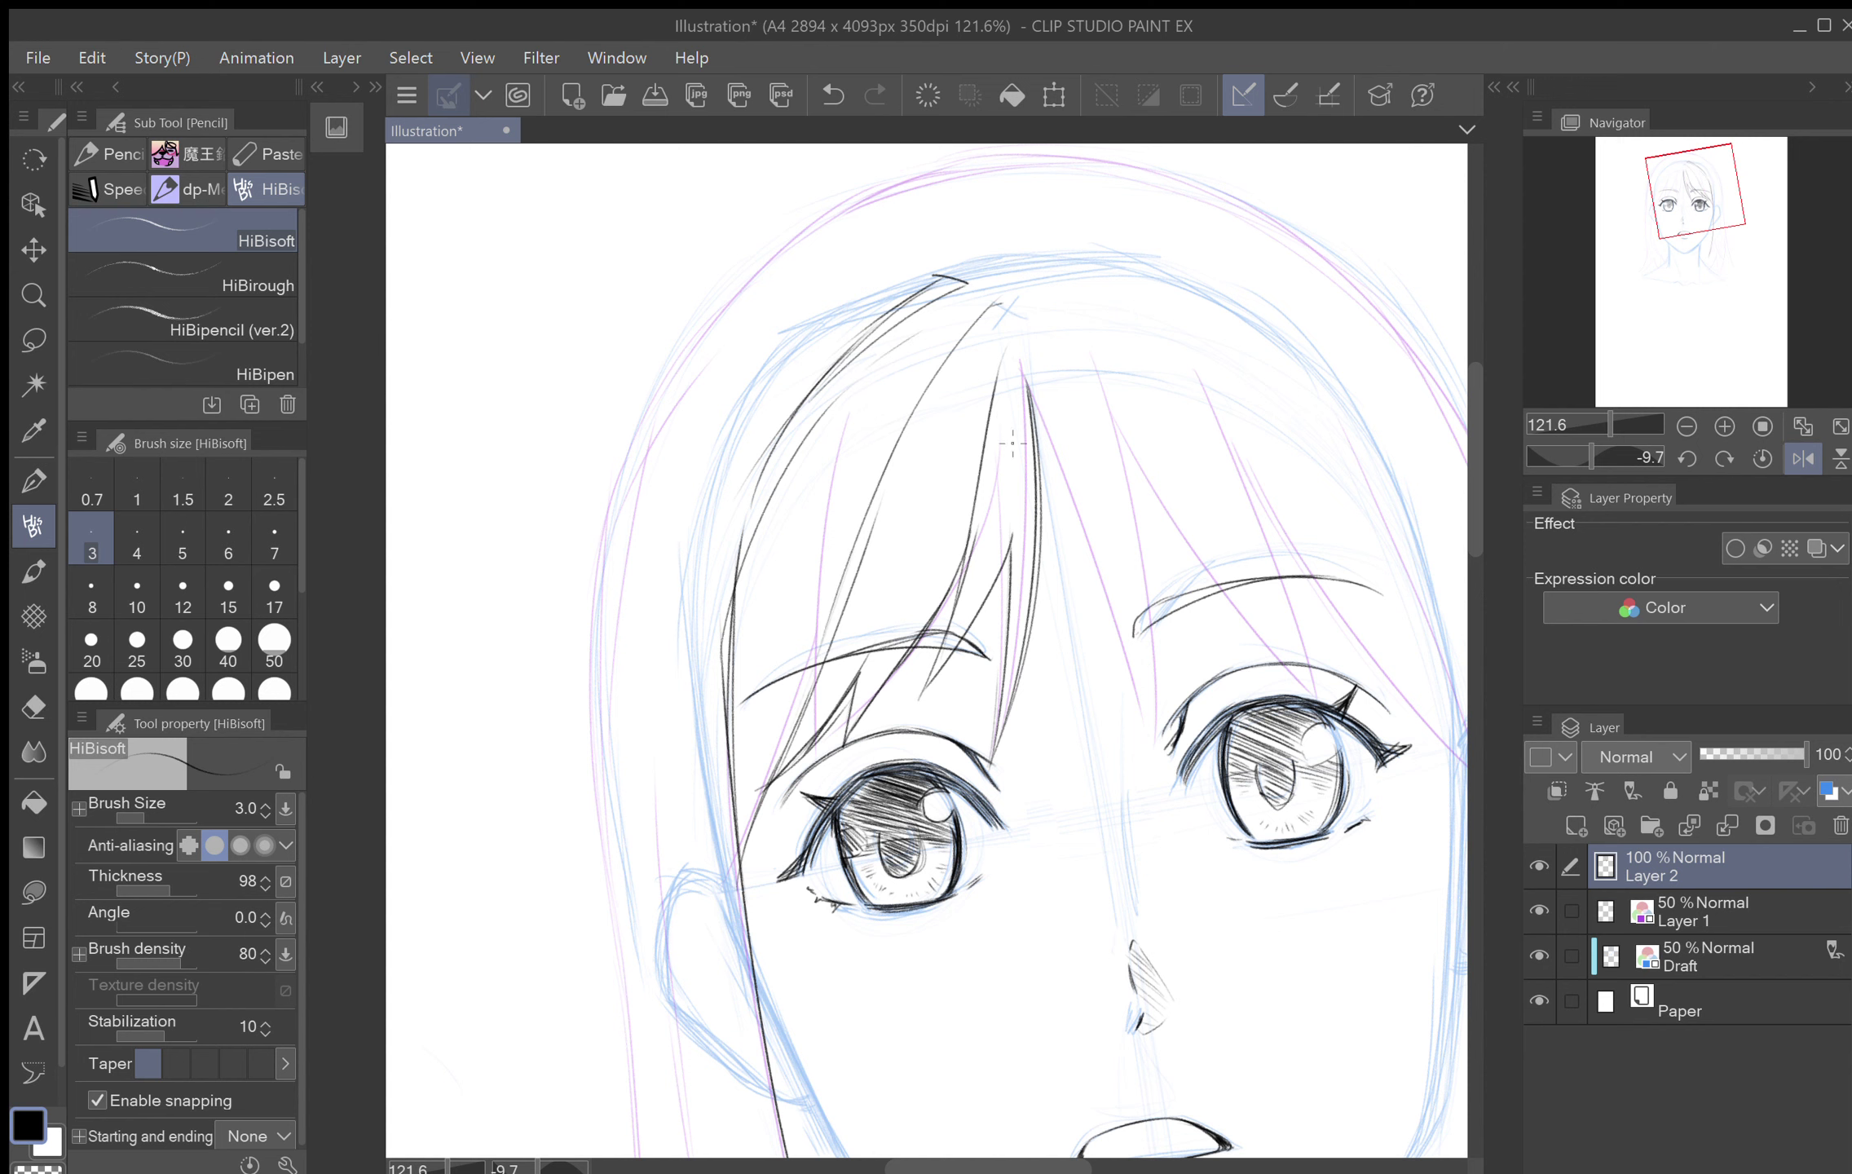
# Step: Draw the pointed tips at the lower end of the side lock and its outer line beside the ear
pyautogui.scroll(-10, 988, 385)
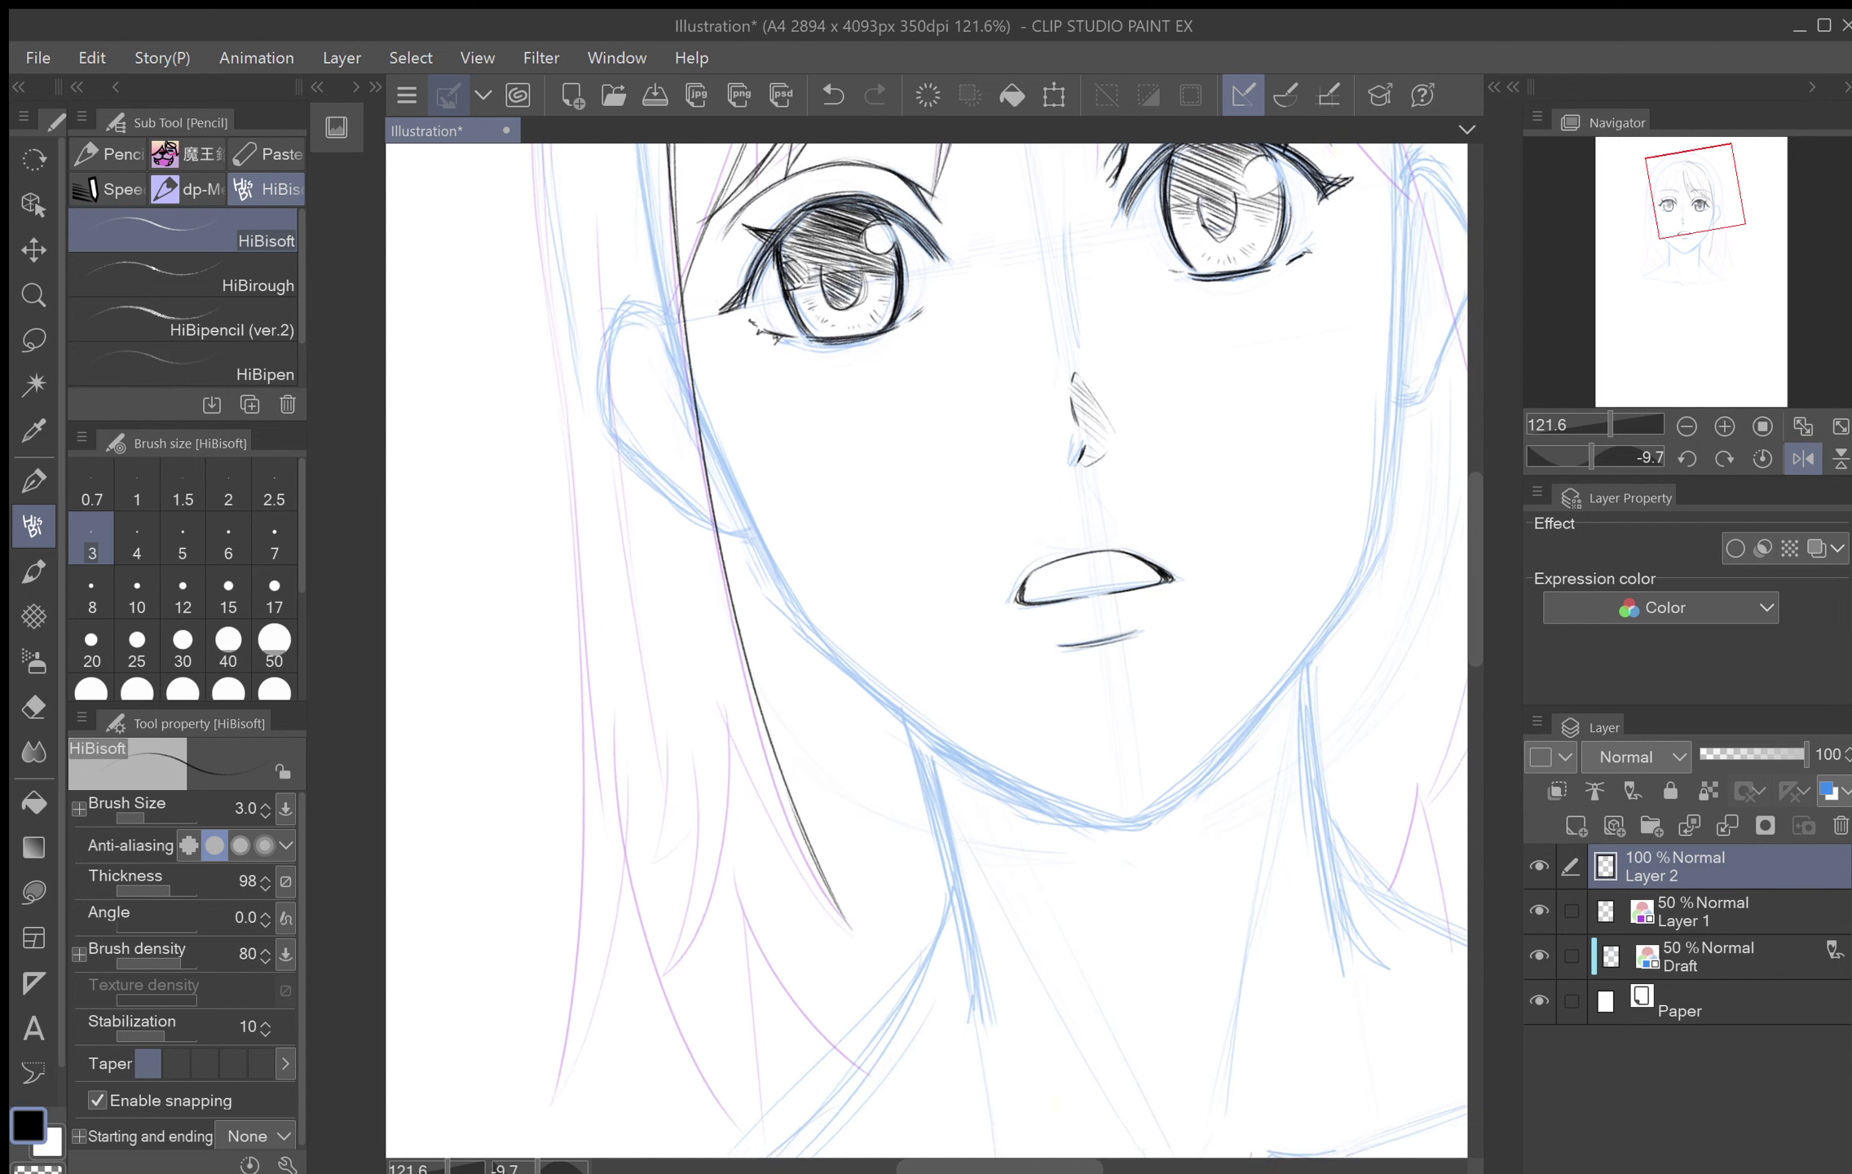
pyautogui.moveTo(837, 874)
pyautogui.mouseDown()
pyautogui.moveTo(708, 833)
pyautogui.moveTo(668, 905)
pyautogui.moveTo(685, 714)
pyautogui.moveTo(605, 816)
pyautogui.moveTo(656, 697)
pyautogui.moveTo(641, 719)
pyautogui.moveTo(604, 520)
pyautogui.mouseUp()
pyautogui.moveTo(627, 619); pyautogui.dragTo(583, 354)
pyautogui.moveTo(616, 570); pyautogui.dragTo(574, 250)
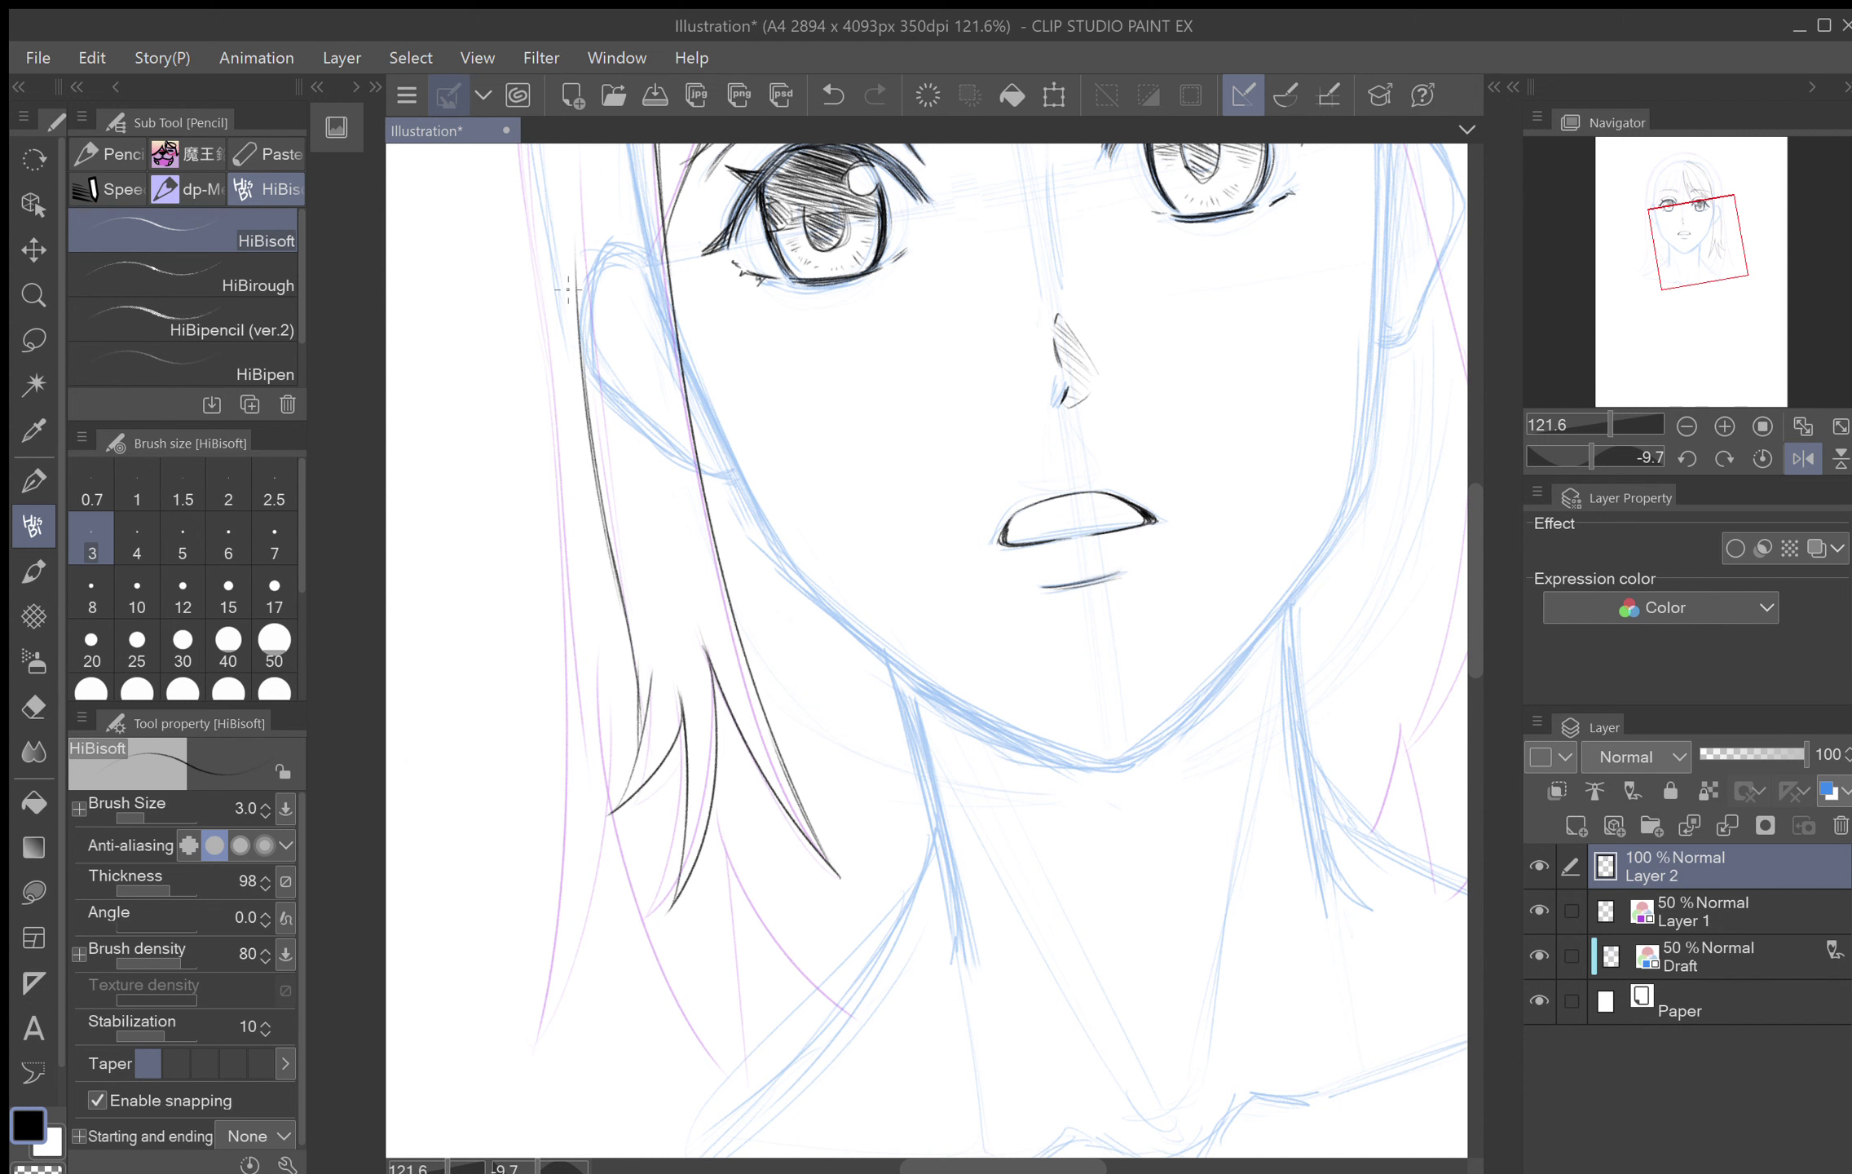
# Step: Continue the side lock's outer line up past the ear toward the crown and flip the canvas view back
pyautogui.scroll(5, 927, 649)
pyautogui.moveTo(622, 759); pyautogui.dragTo(670, 255)
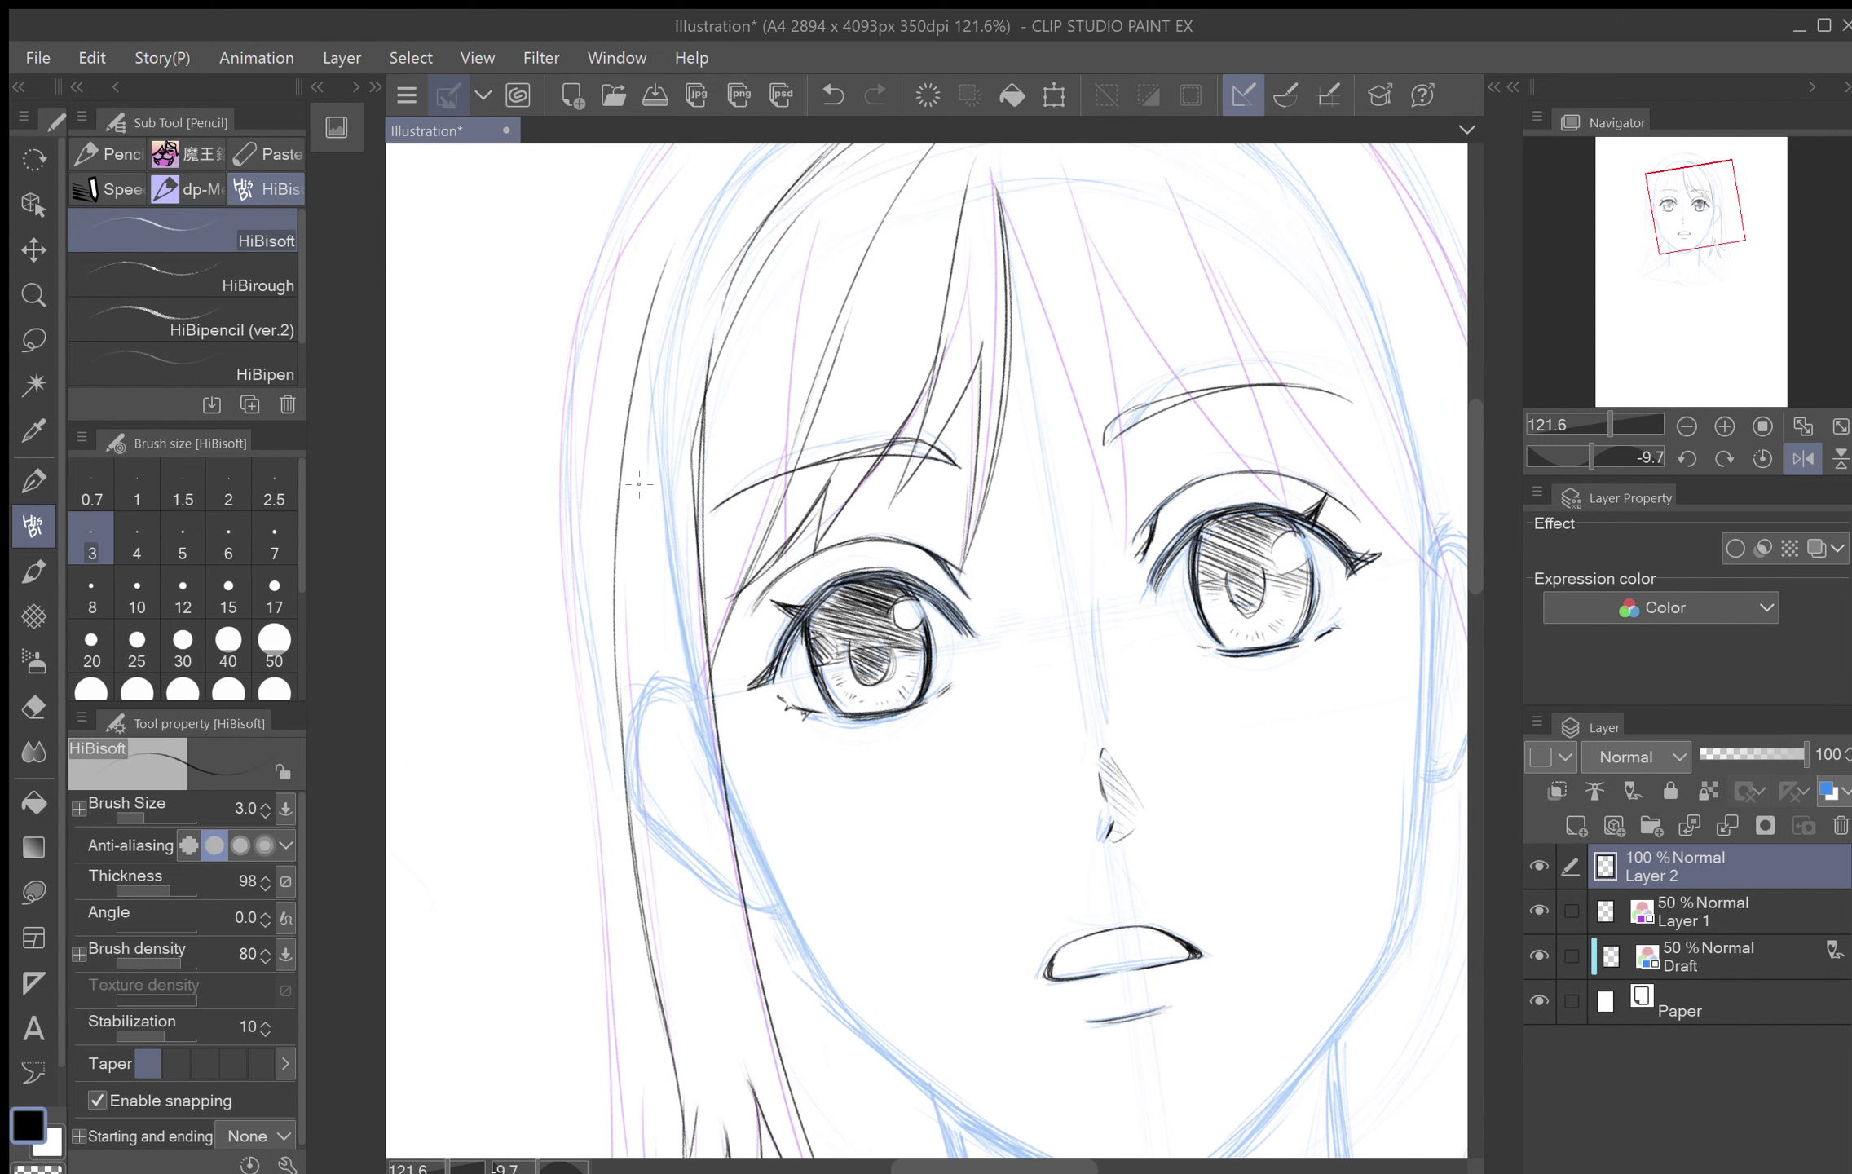
pyautogui.moveTo(615, 607); pyautogui.dragTo(717, 201)
pyautogui.scroll(-5, 782, 309)
pyautogui.moveTo(705, 792)
pyautogui.mouseDown()
pyautogui.moveTo(615, 528)
pyautogui.moveTo(611, 454)
pyautogui.mouseUp()
pyautogui.scroll(8, 857, 730)
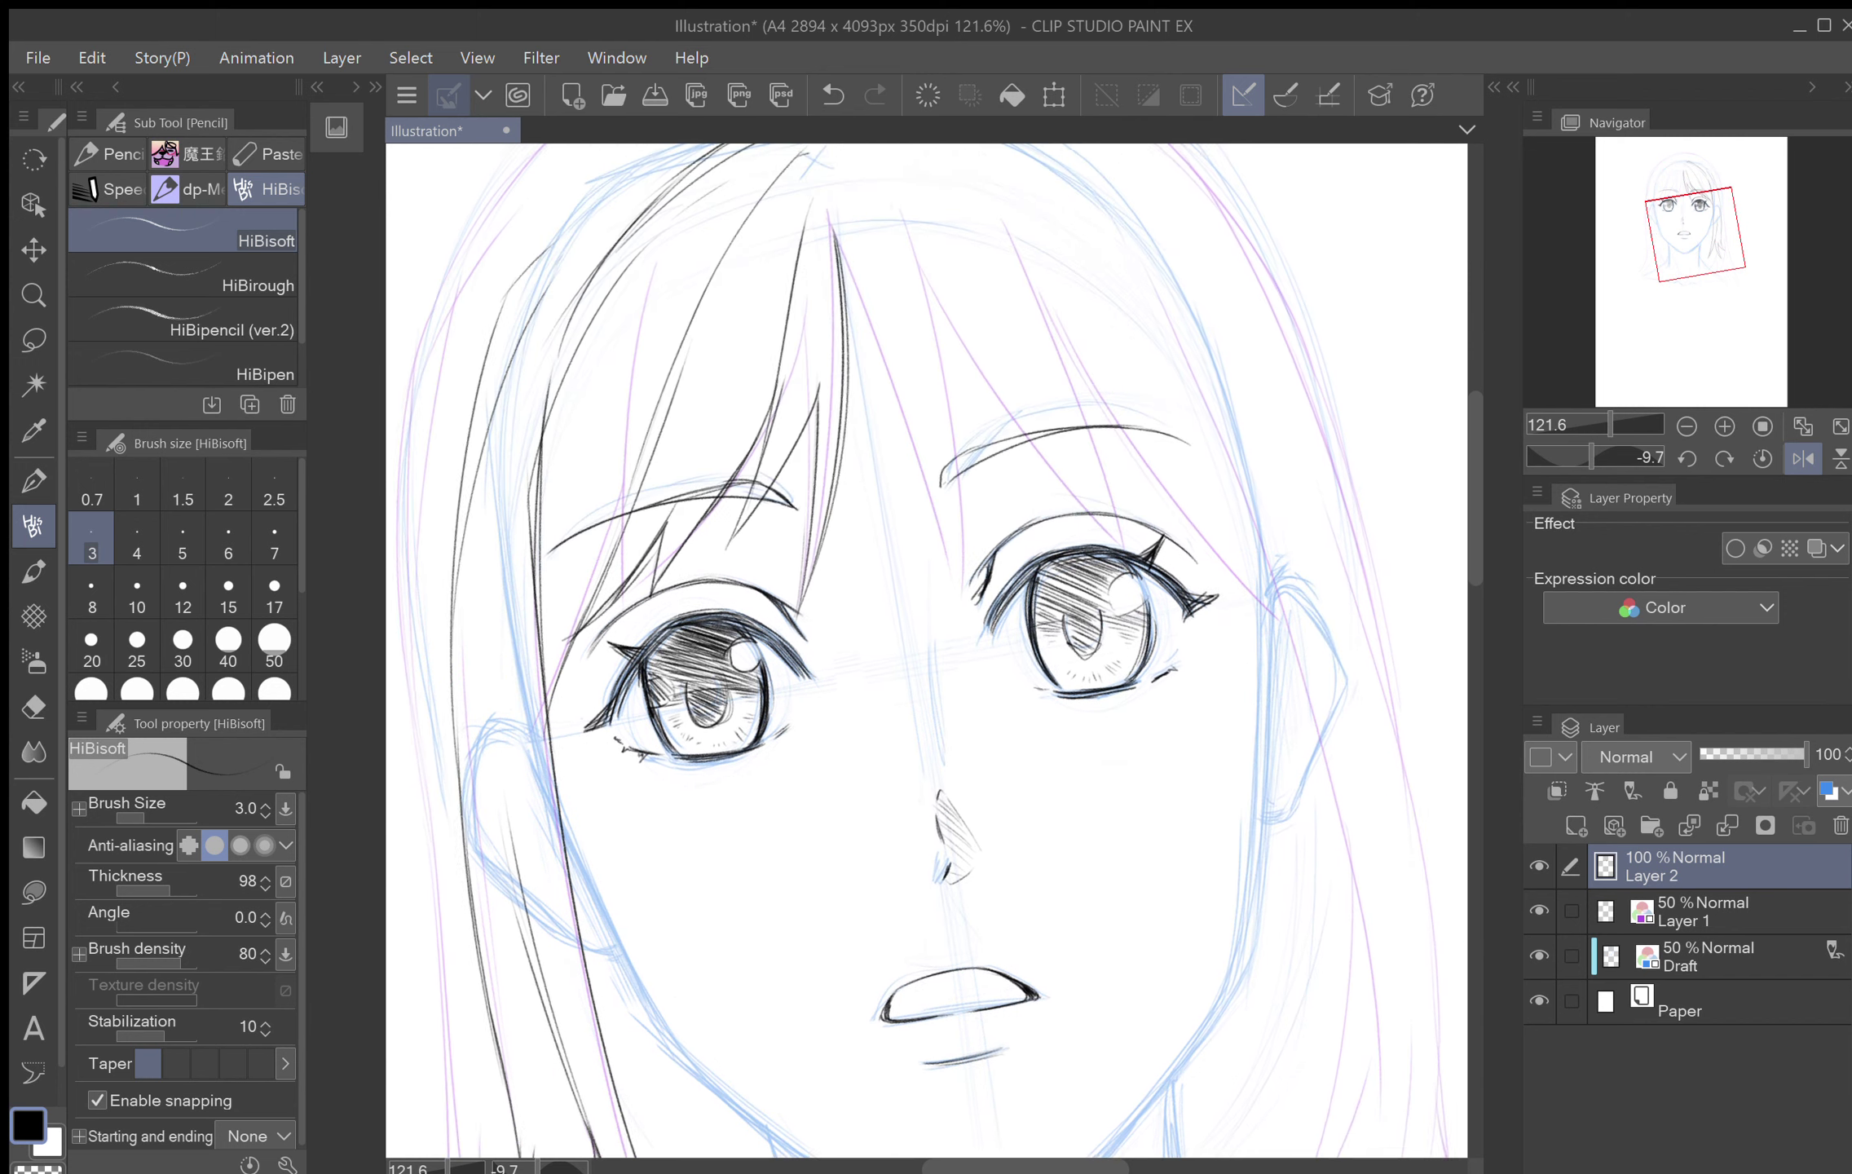
pyautogui.click(1814, 466)
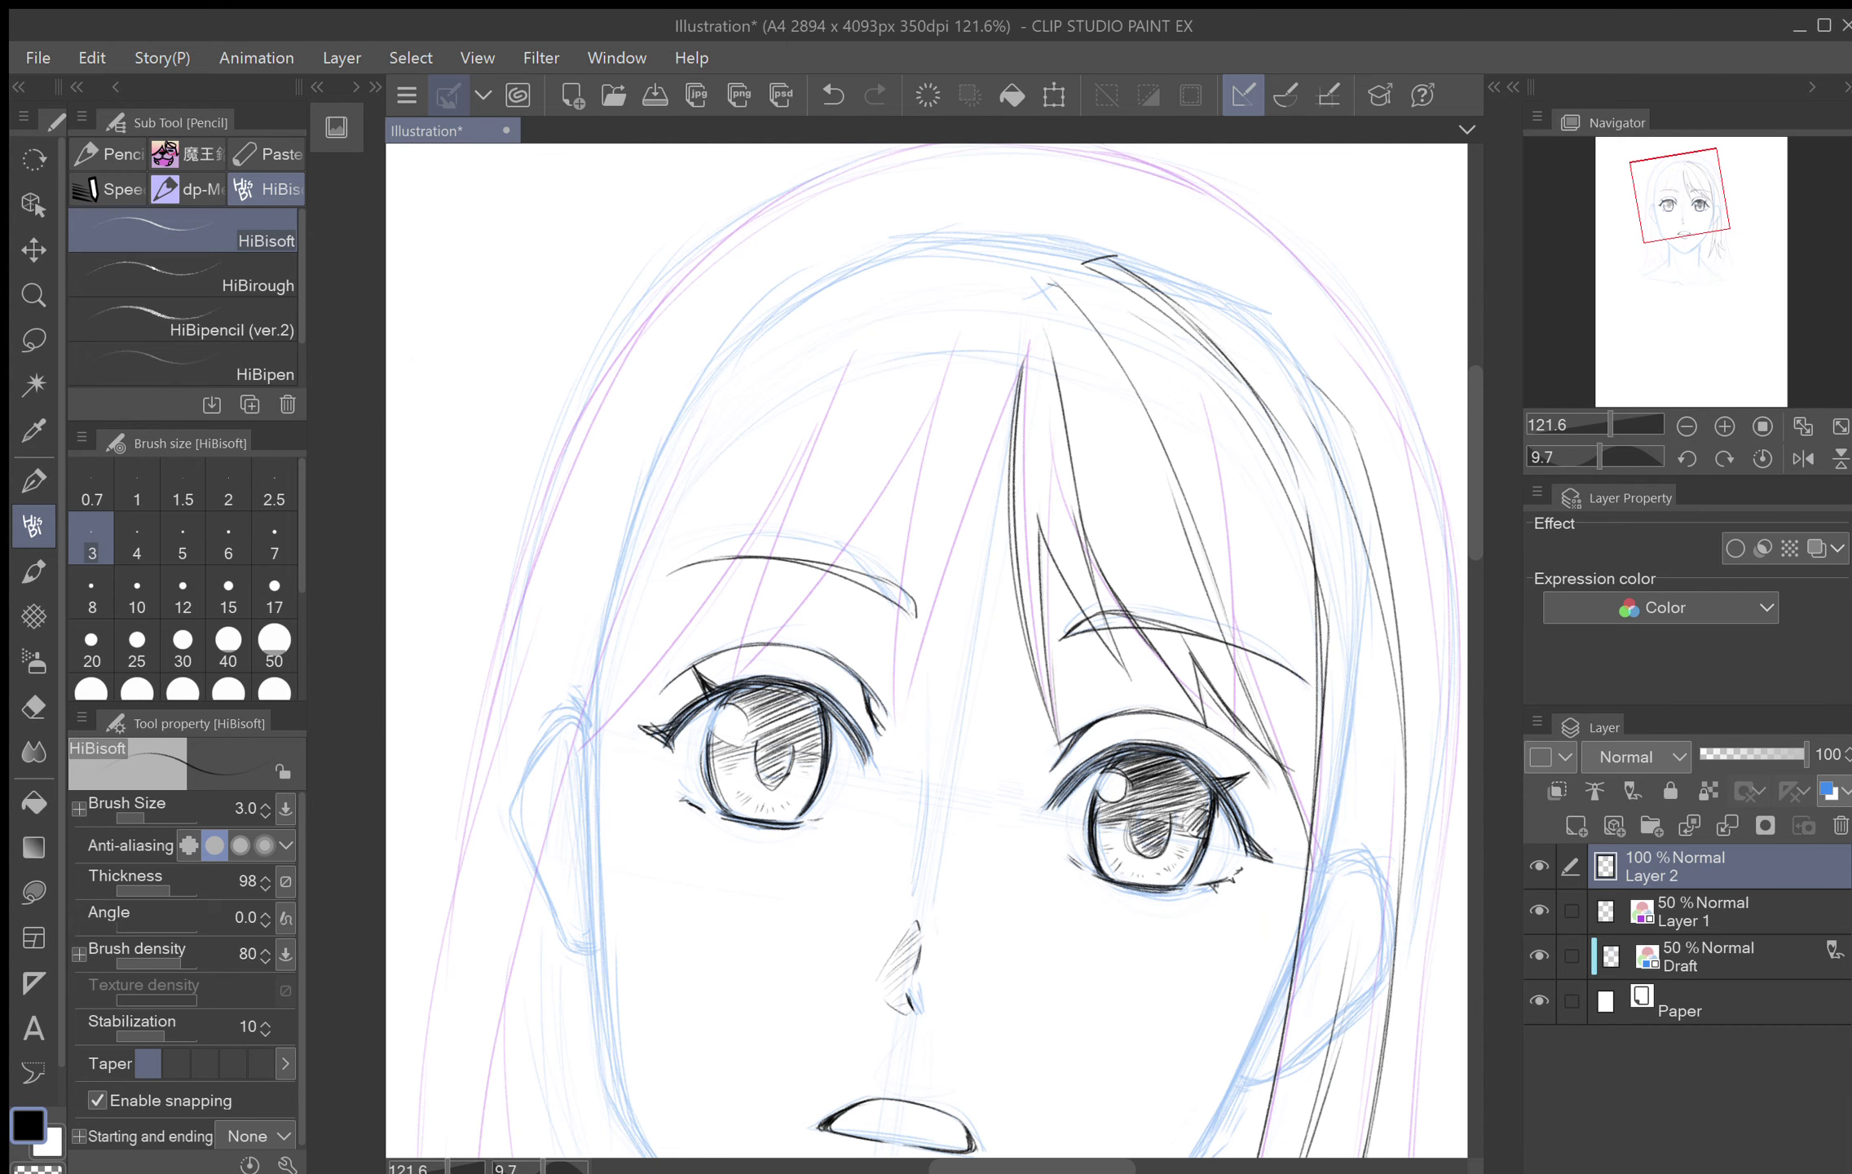
pyautogui.scroll(1, 926, 651)
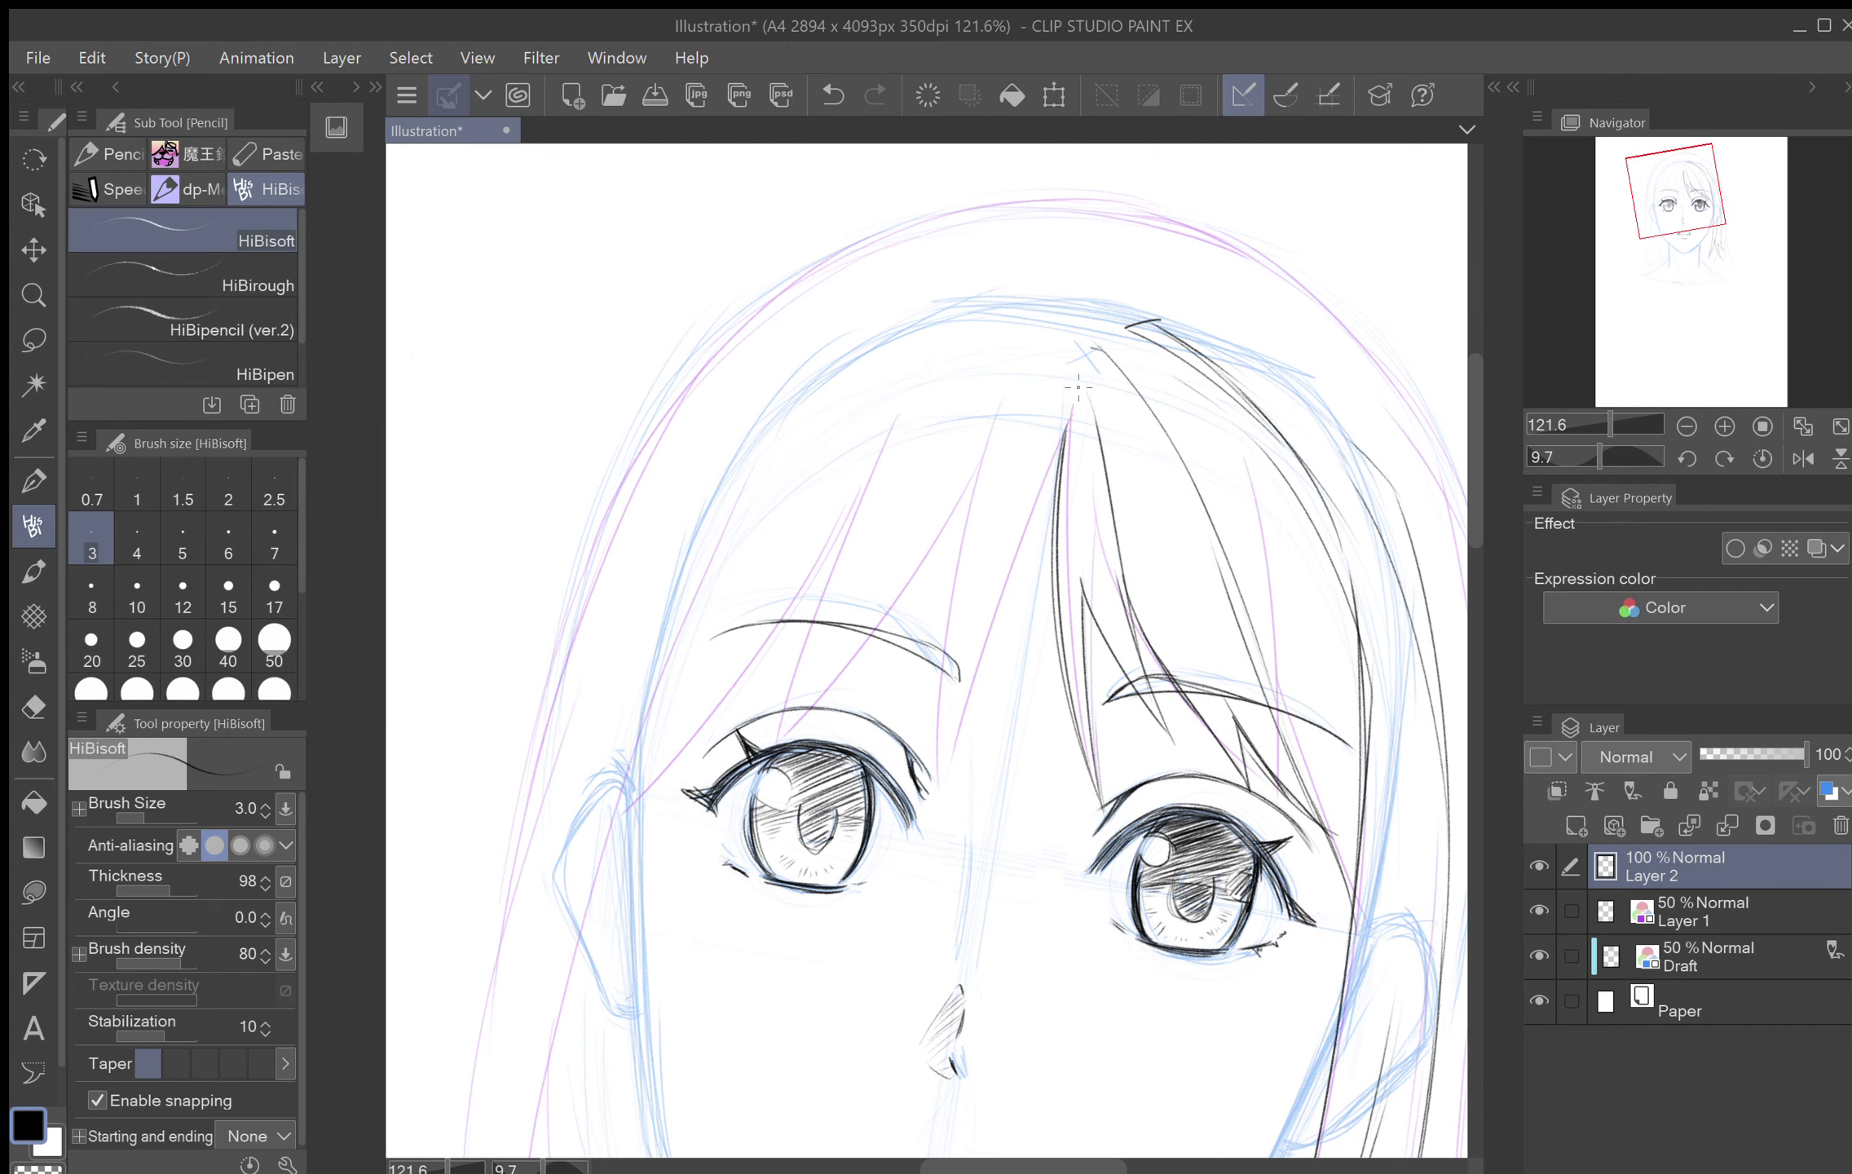
# Step: Draw the central bang strand with pointed tips between the eyes and its outer line back up to the hairline
pyautogui.moveTo(1076, 400); pyautogui.dragTo(970, 773)
pyautogui.moveTo(982, 691); pyautogui.dragTo(1008, 858)
pyautogui.moveTo(971, 774); pyautogui.dragTo(933, 857)
pyautogui.moveTo(950, 707)
pyautogui.mouseDown()
pyautogui.moveTo(942, 803)
pyautogui.moveTo(933, 665)
pyautogui.mouseUp()
pyautogui.moveTo(931, 758)
pyautogui.mouseDown()
pyautogui.moveTo(945, 495)
pyautogui.moveTo(1041, 326)
pyautogui.mouseUp()
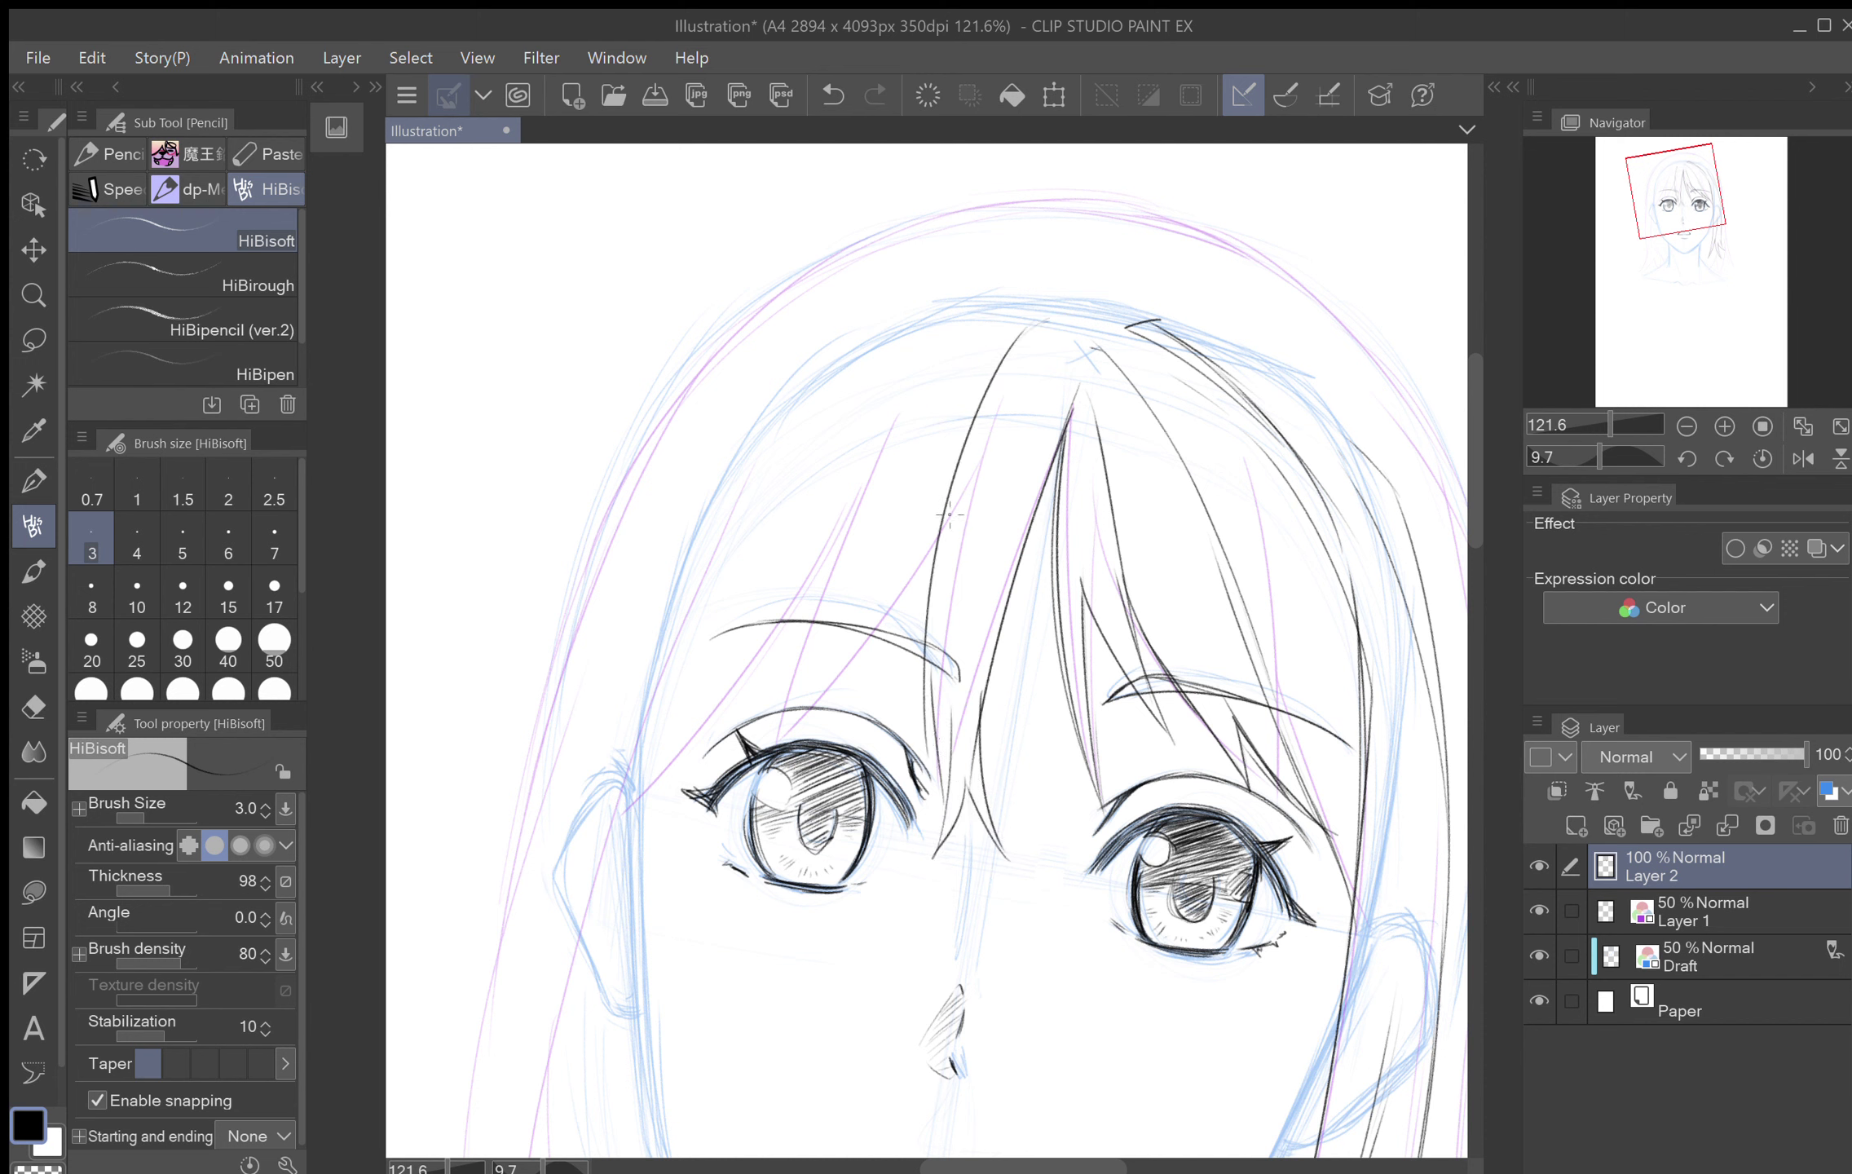
# Step: Add a bang strand sweeping from the forehead across the eyebrow toward the outer corner of the eye
pyautogui.moveTo(922, 555); pyautogui.dragTo(758, 746)
pyautogui.moveTo(770, 742); pyautogui.dragTo(833, 579)
pyautogui.moveTo(789, 679)
pyautogui.mouseDown()
pyautogui.moveTo(924, 388)
pyautogui.moveTo(972, 333)
pyautogui.moveTo(1125, 240)
pyautogui.moveTo(1182, 52)
pyautogui.mouseUp()
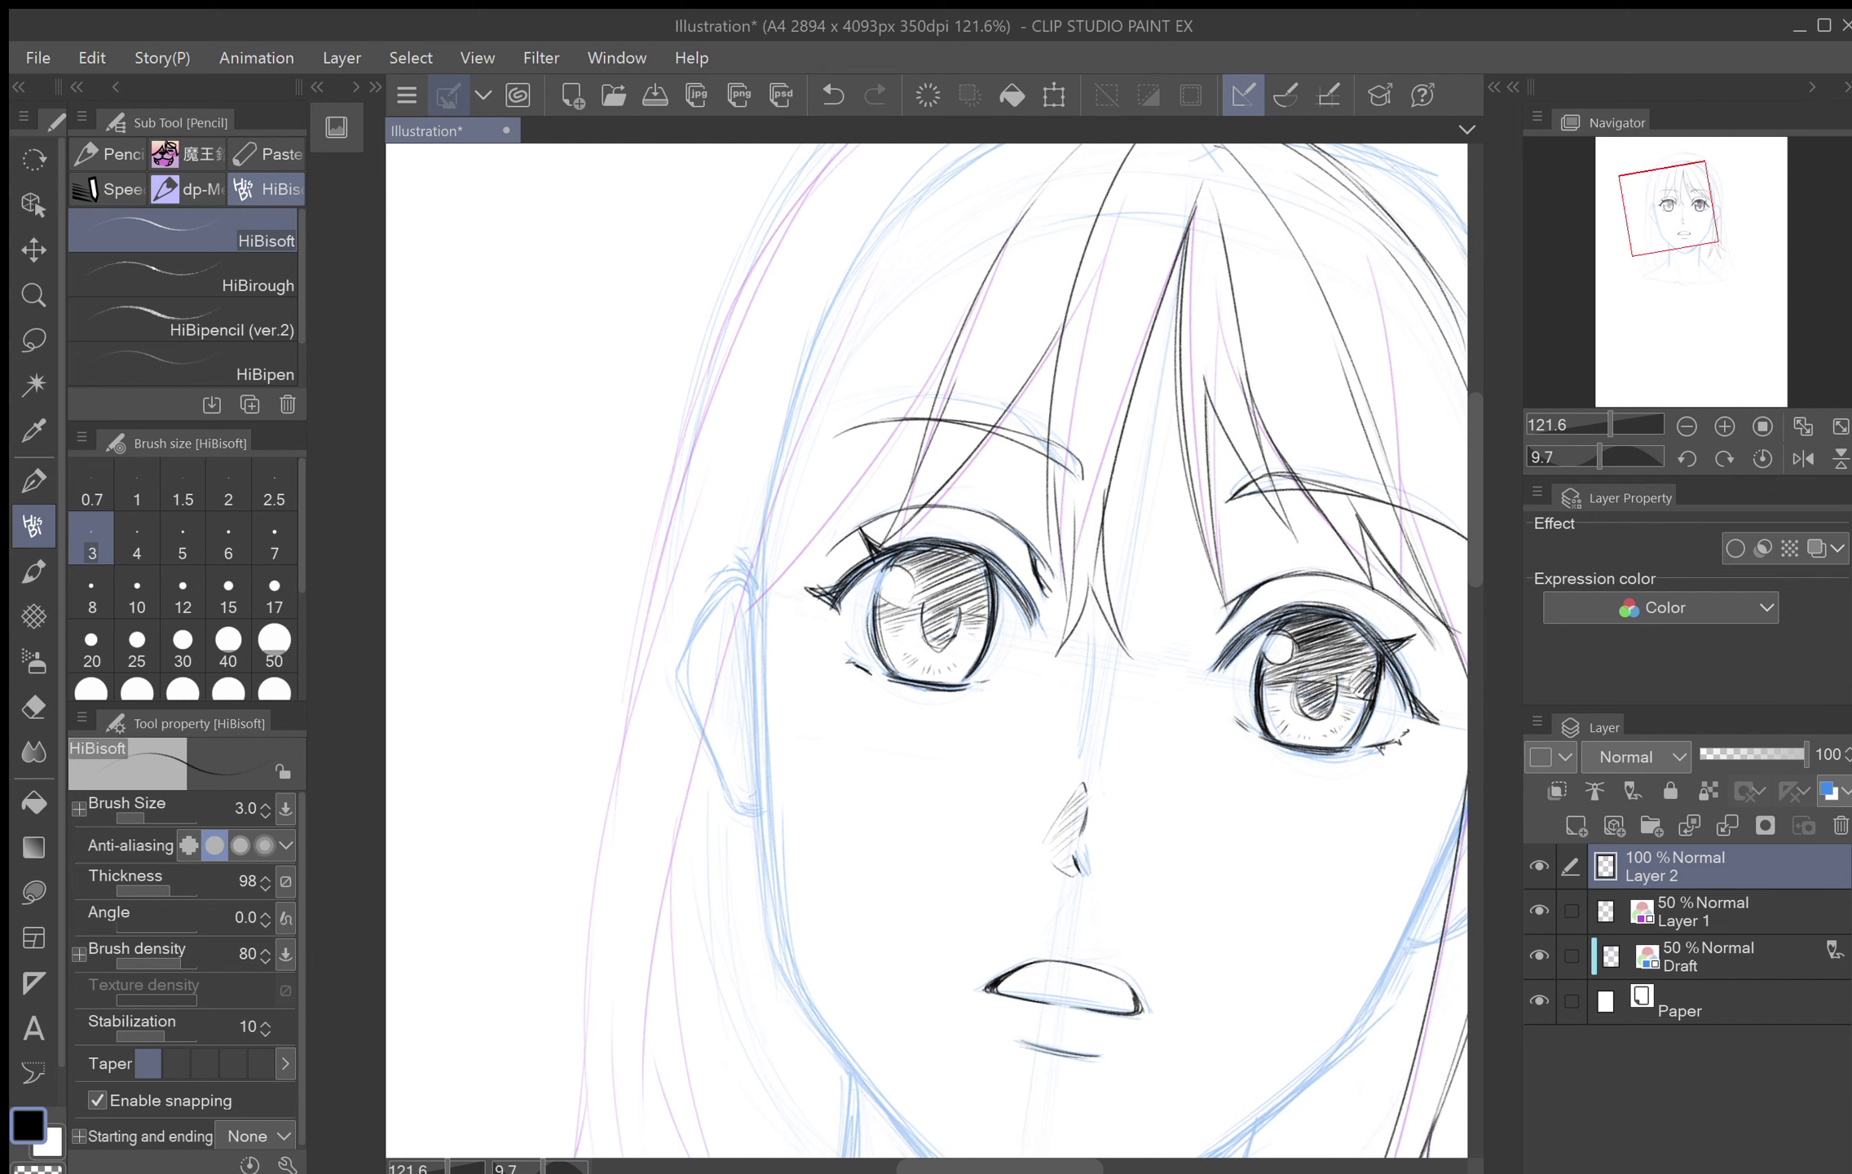
pyautogui.scroll(-2, 1043, 668)
pyautogui.moveTo(1059, 668); pyautogui.dragTo(1044, 583)
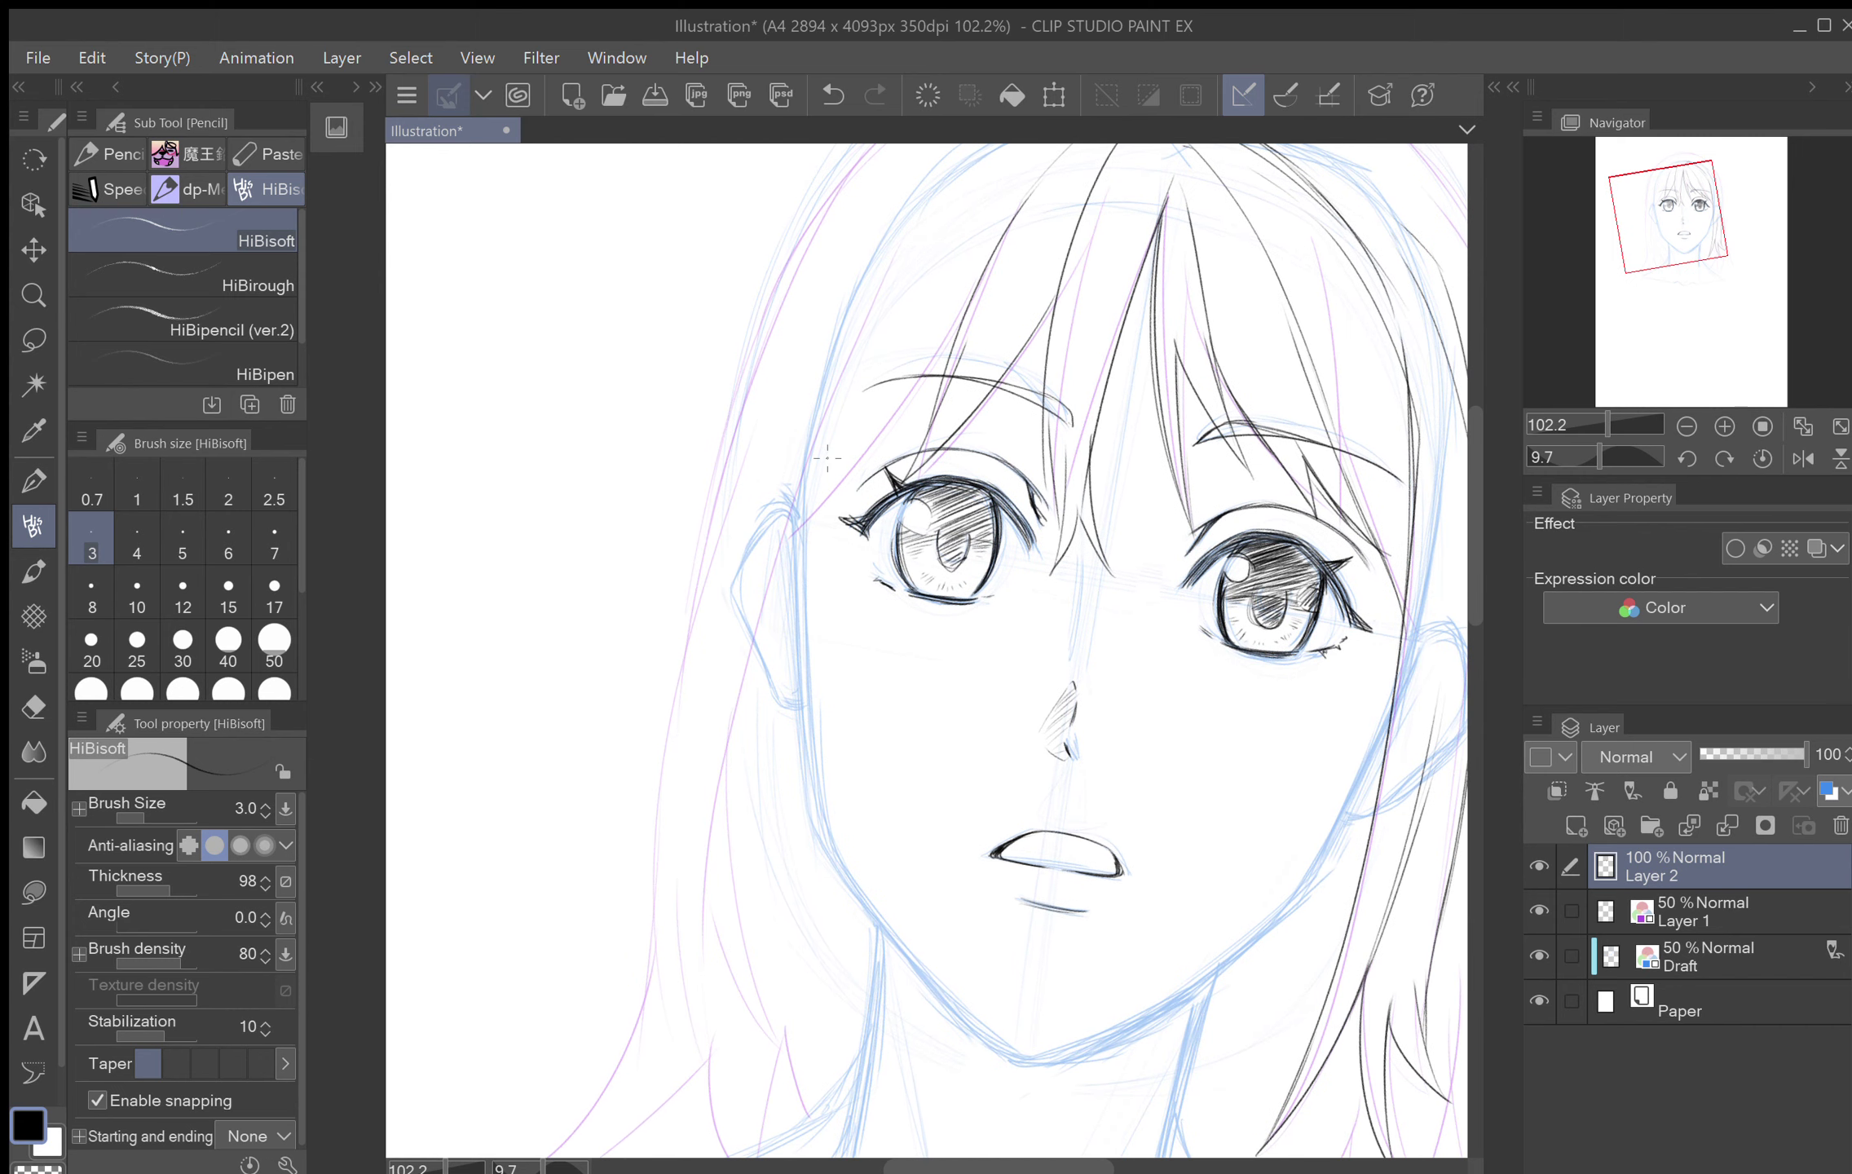
# Step: Draw the side lock's inner line from beside the chin up past the ear to the forehead hair
pyautogui.moveTo(780, 1030); pyautogui.dragTo(727, 800)
pyautogui.moveTo(748, 930); pyautogui.dragTo(757, 609)
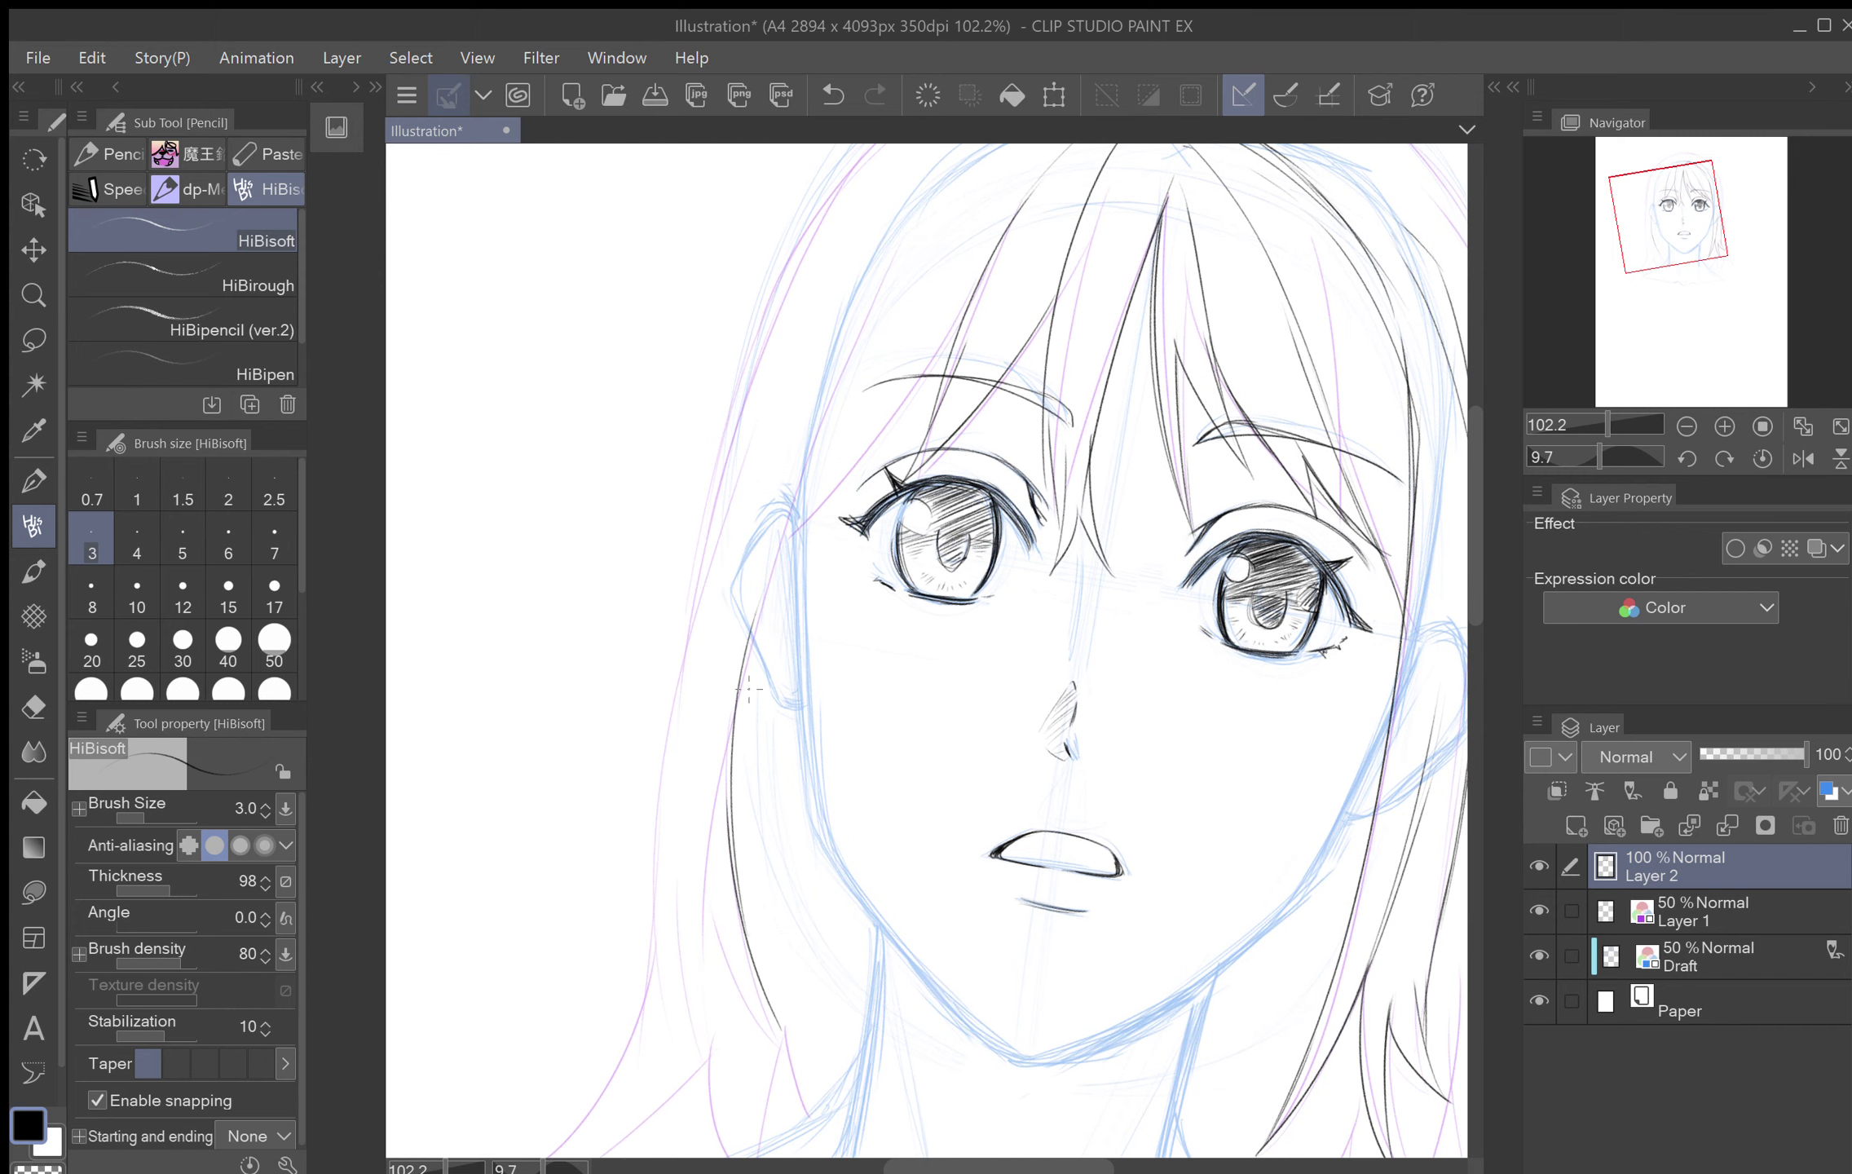
pyautogui.moveTo(720, 869)
pyautogui.mouseDown()
pyautogui.moveTo(801, 484)
pyautogui.moveTo(854, 363)
pyautogui.mouseUp()
pyautogui.moveTo(736, 674)
pyautogui.mouseDown()
pyautogui.moveTo(789, 494)
pyautogui.moveTo(987, 184)
pyautogui.mouseUp()
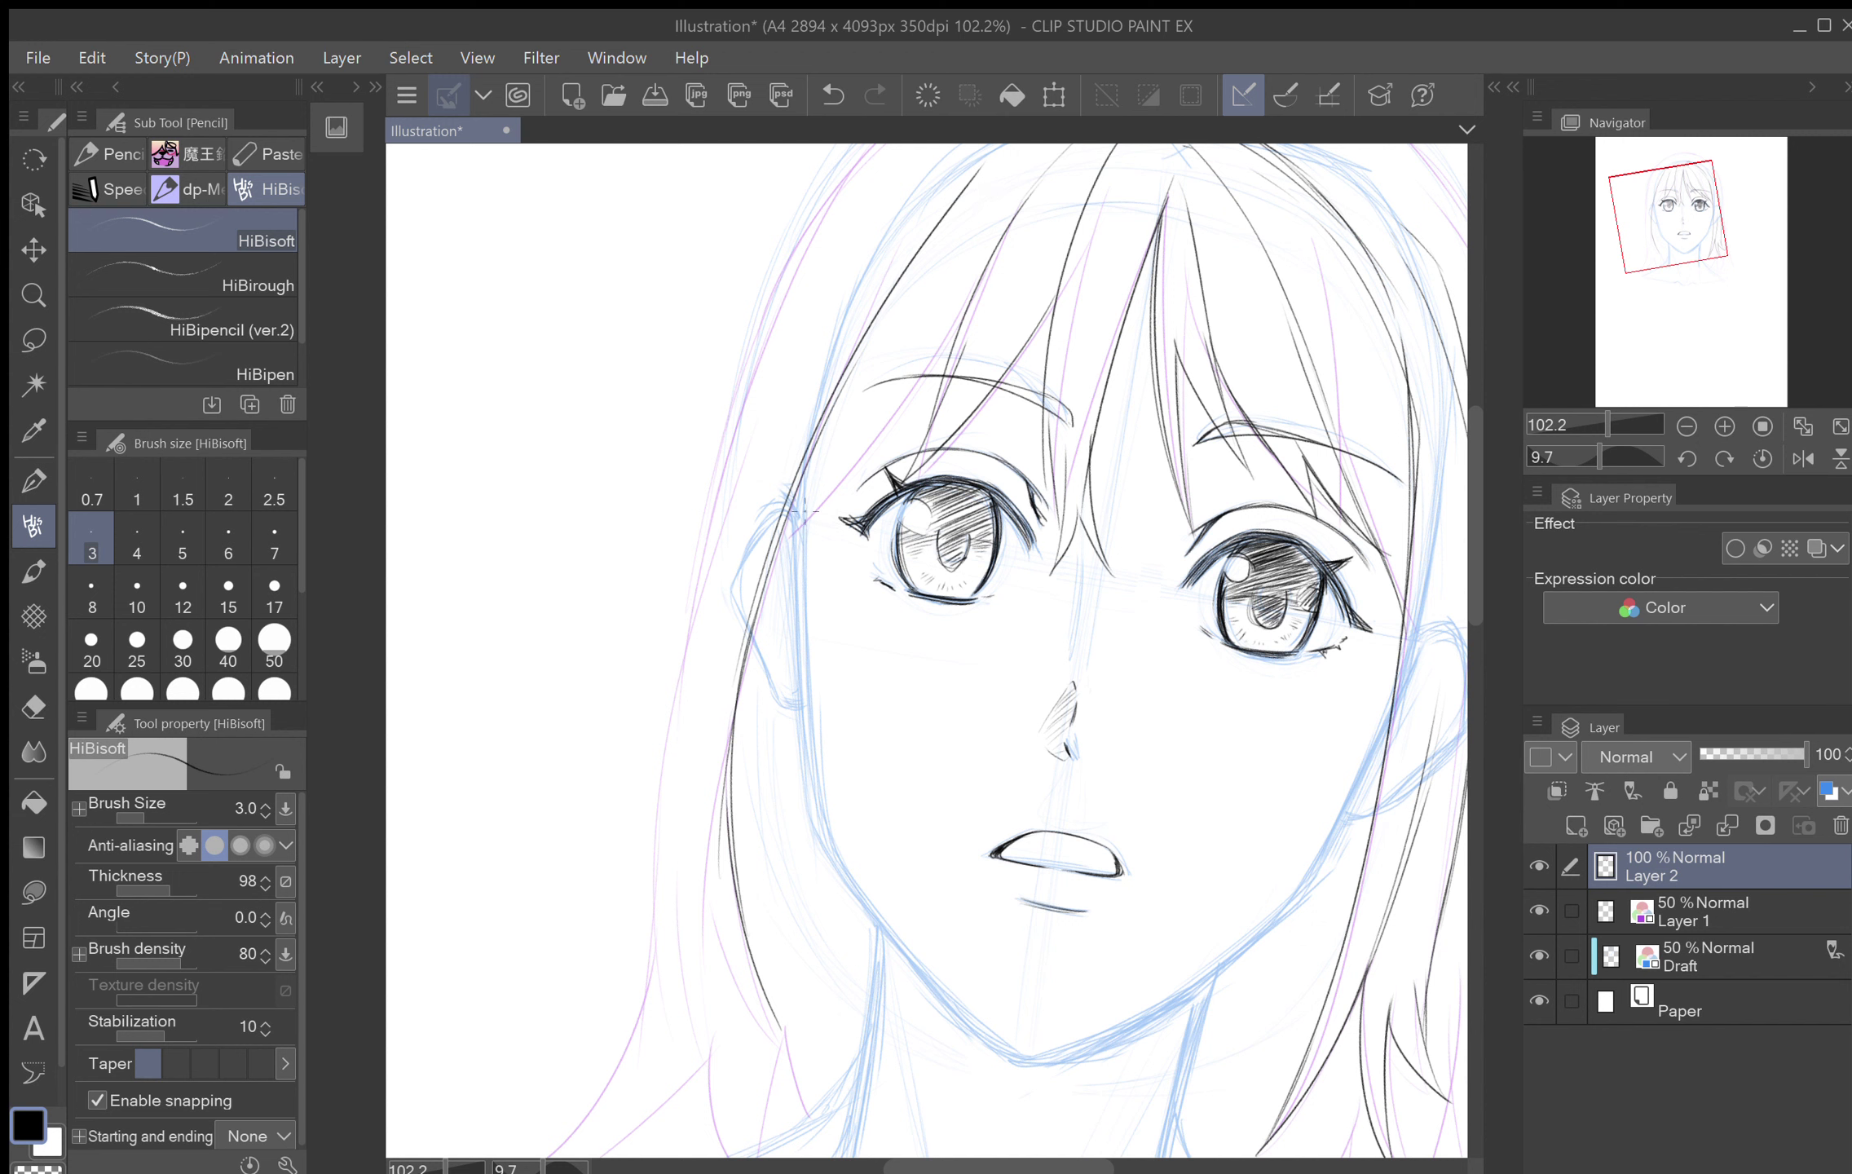
# Step: Thicken the side lock with extra strands running from the ear across the temple into the bangs
pyautogui.moveTo(778, 542); pyautogui.dragTo(859, 443)
pyautogui.moveTo(775, 541); pyautogui.dragTo(978, 304)
pyautogui.moveTo(922, 367); pyautogui.dragTo(958, 321)
pyautogui.moveTo(921, 571); pyautogui.dragTo(983, 387)
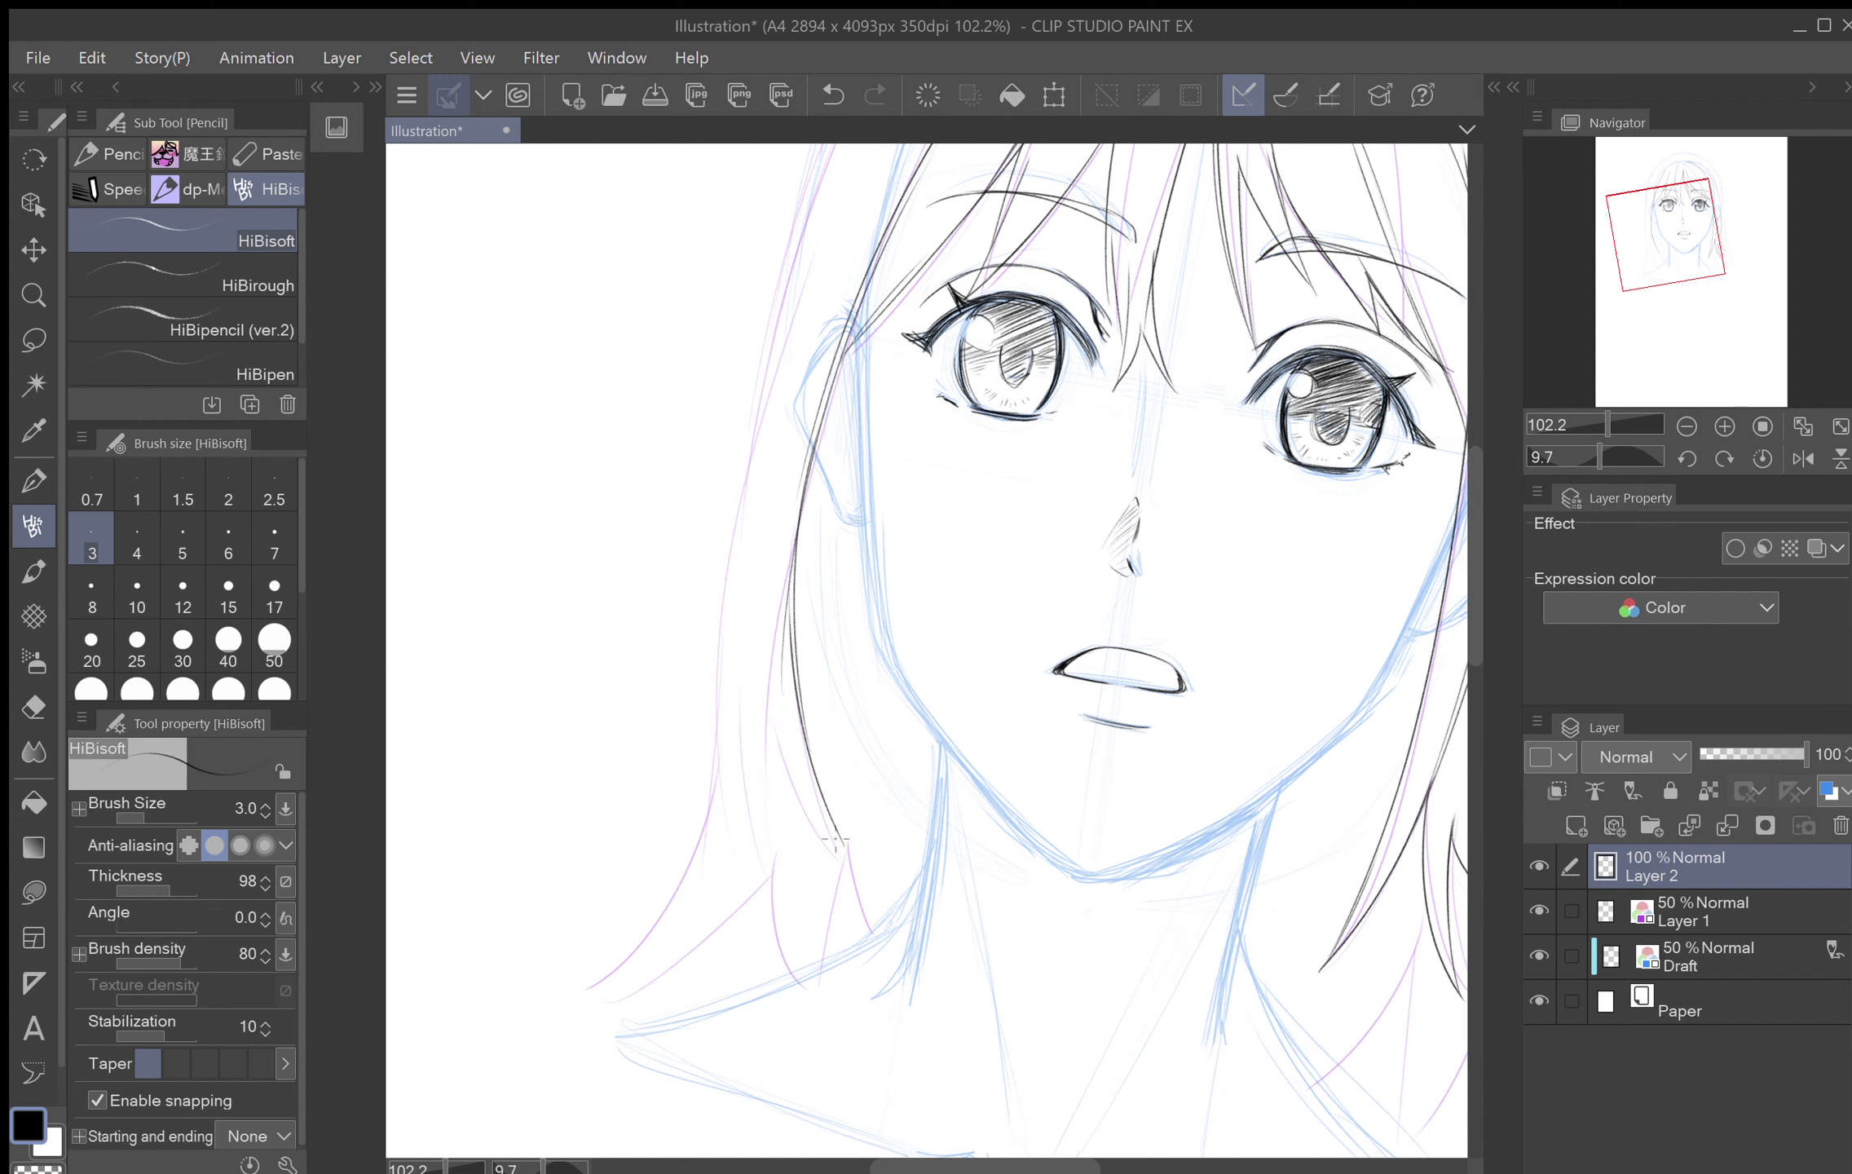
# Step: Double the side lock's lower end and draw its outer line rising past the ear toward the crown
pyautogui.moveTo(843, 843); pyautogui.dragTo(773, 717)
pyautogui.moveTo(806, 807)
pyautogui.mouseDown()
pyautogui.moveTo(764, 707)
pyautogui.moveTo(689, 848)
pyautogui.moveTo(717, 636)
pyautogui.moveTo(824, 240)
pyautogui.moveTo(807, 536)
pyautogui.mouseUp()
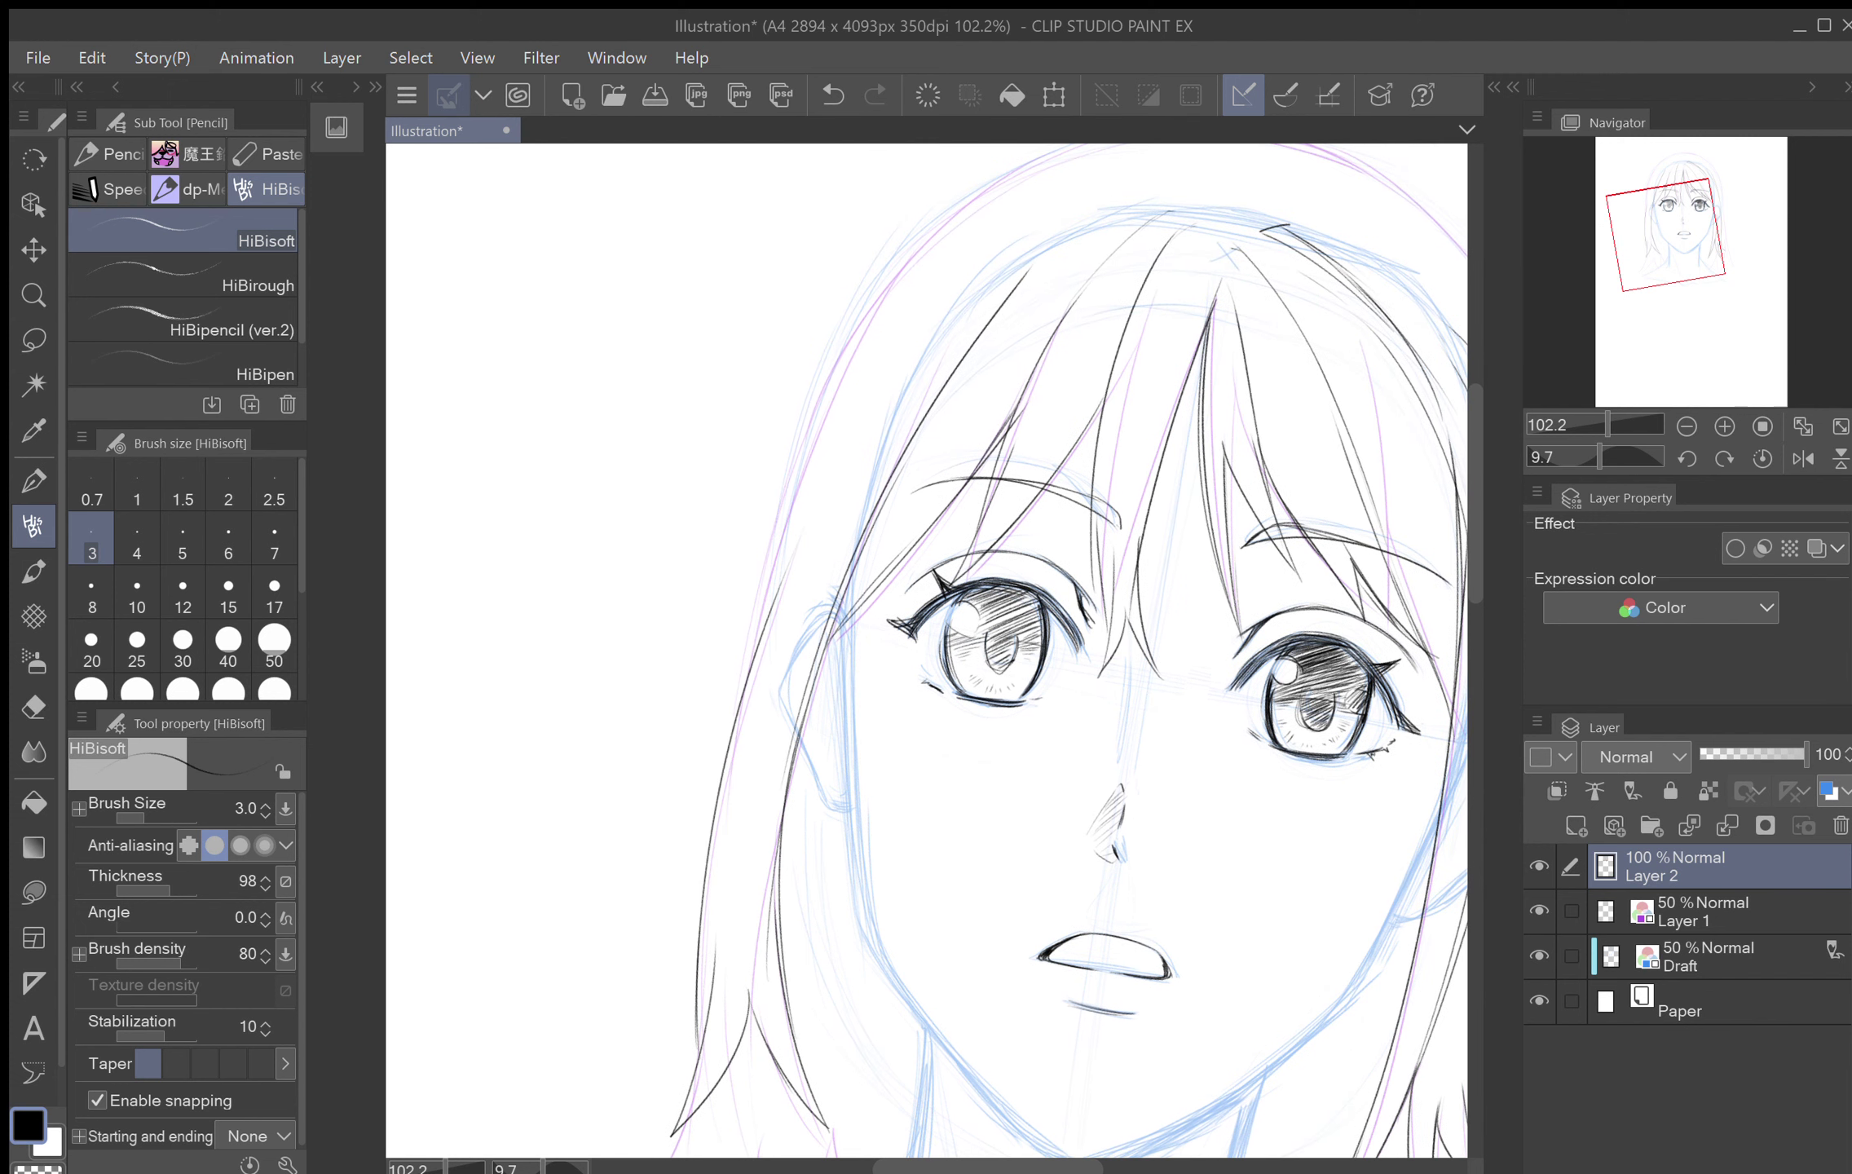
pyautogui.moveTo(743, 694); pyautogui.dragTo(887, 363)
pyautogui.moveTo(781, 570); pyautogui.dragTo(917, 304)
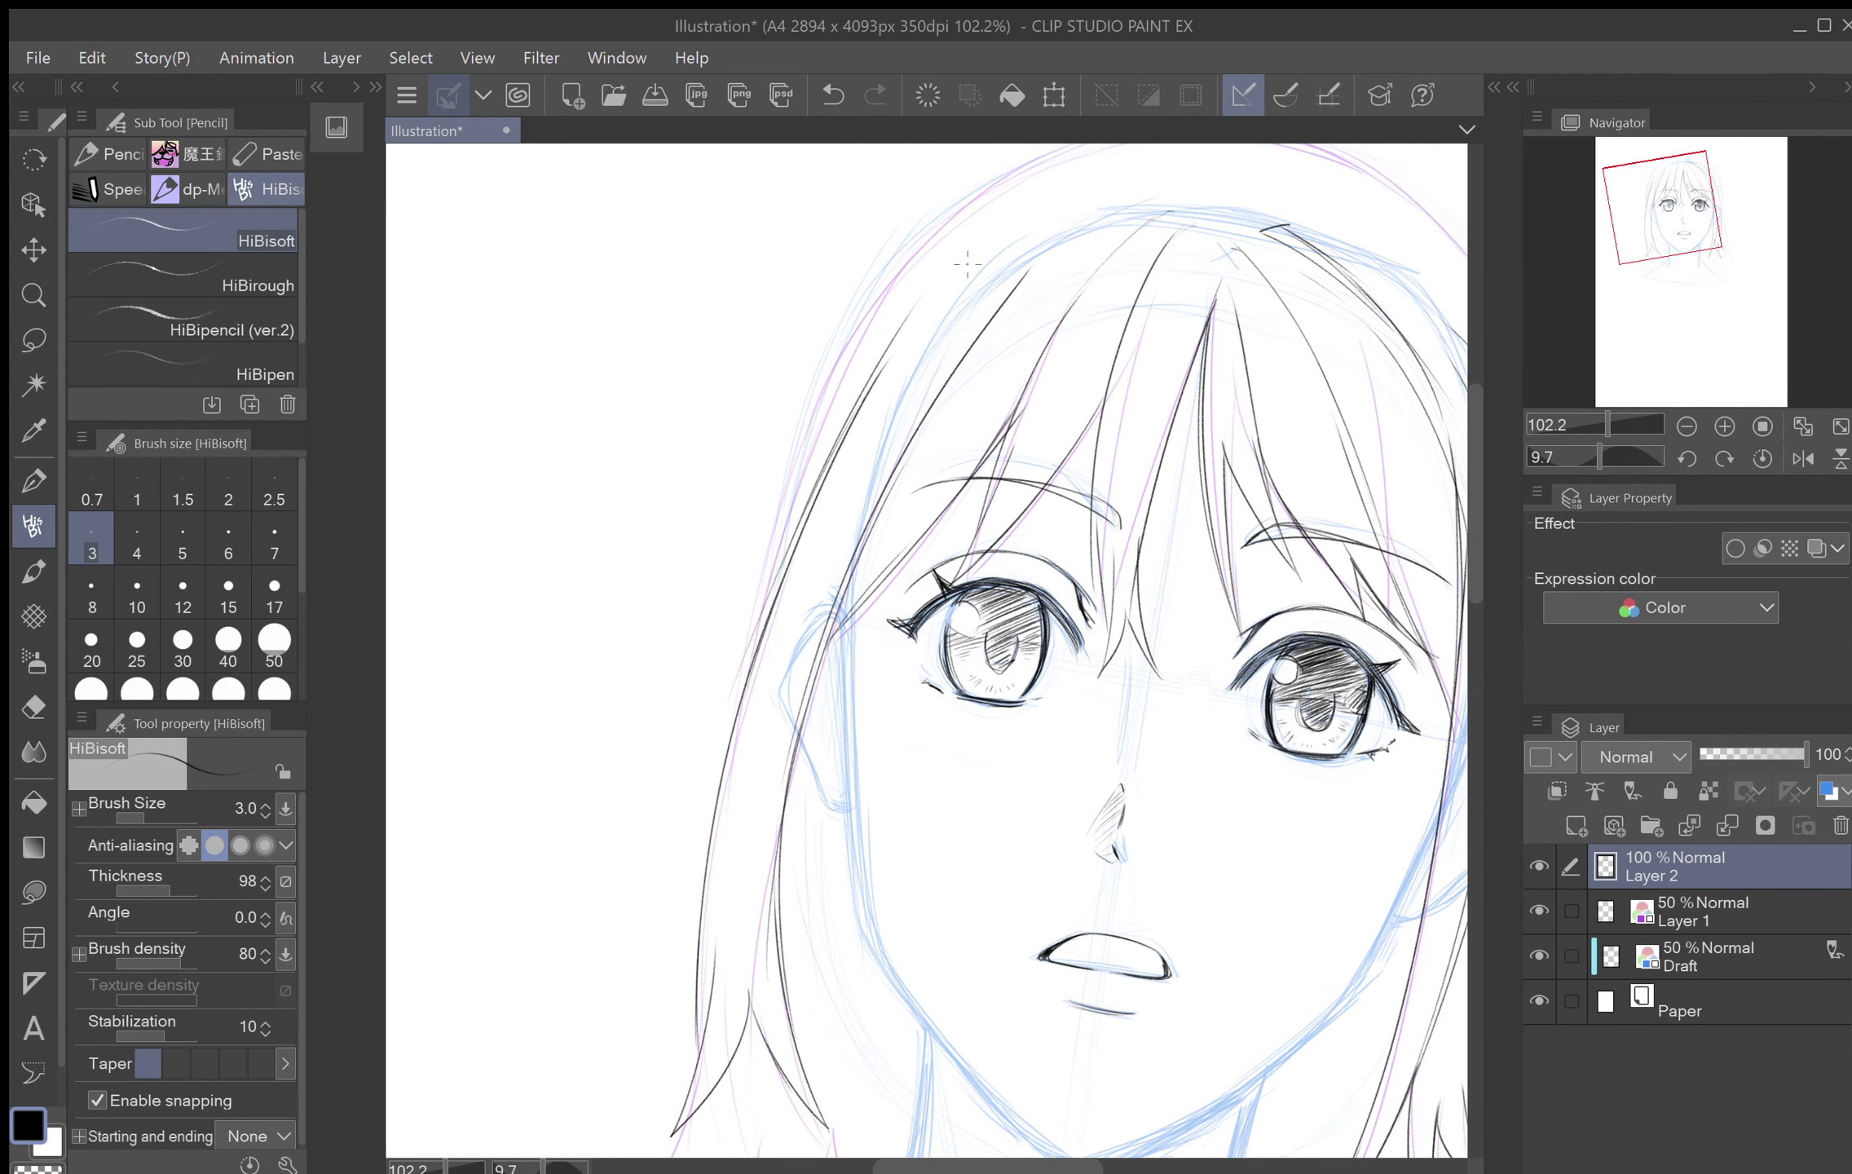
# Step: Extend the side bang lines in an arc up to the hairline near the parting
pyautogui.moveTo(927, 405)
pyautogui.mouseDown()
pyautogui.moveTo(1095, 214)
pyautogui.moveTo(1038, 256)
pyautogui.moveTo(1152, 202)
pyautogui.mouseUp()
pyautogui.moveTo(989, 313); pyautogui.dragTo(1137, 209)
pyautogui.moveTo(1059, 652); pyautogui.dragTo(1152, 467)
pyautogui.moveTo(835, 969)
pyautogui.mouseDown()
pyautogui.moveTo(799, 910)
pyautogui.moveTo(818, 866)
pyautogui.mouseUp()
pyautogui.moveTo(932, 639); pyautogui.dragTo(965, 1121)
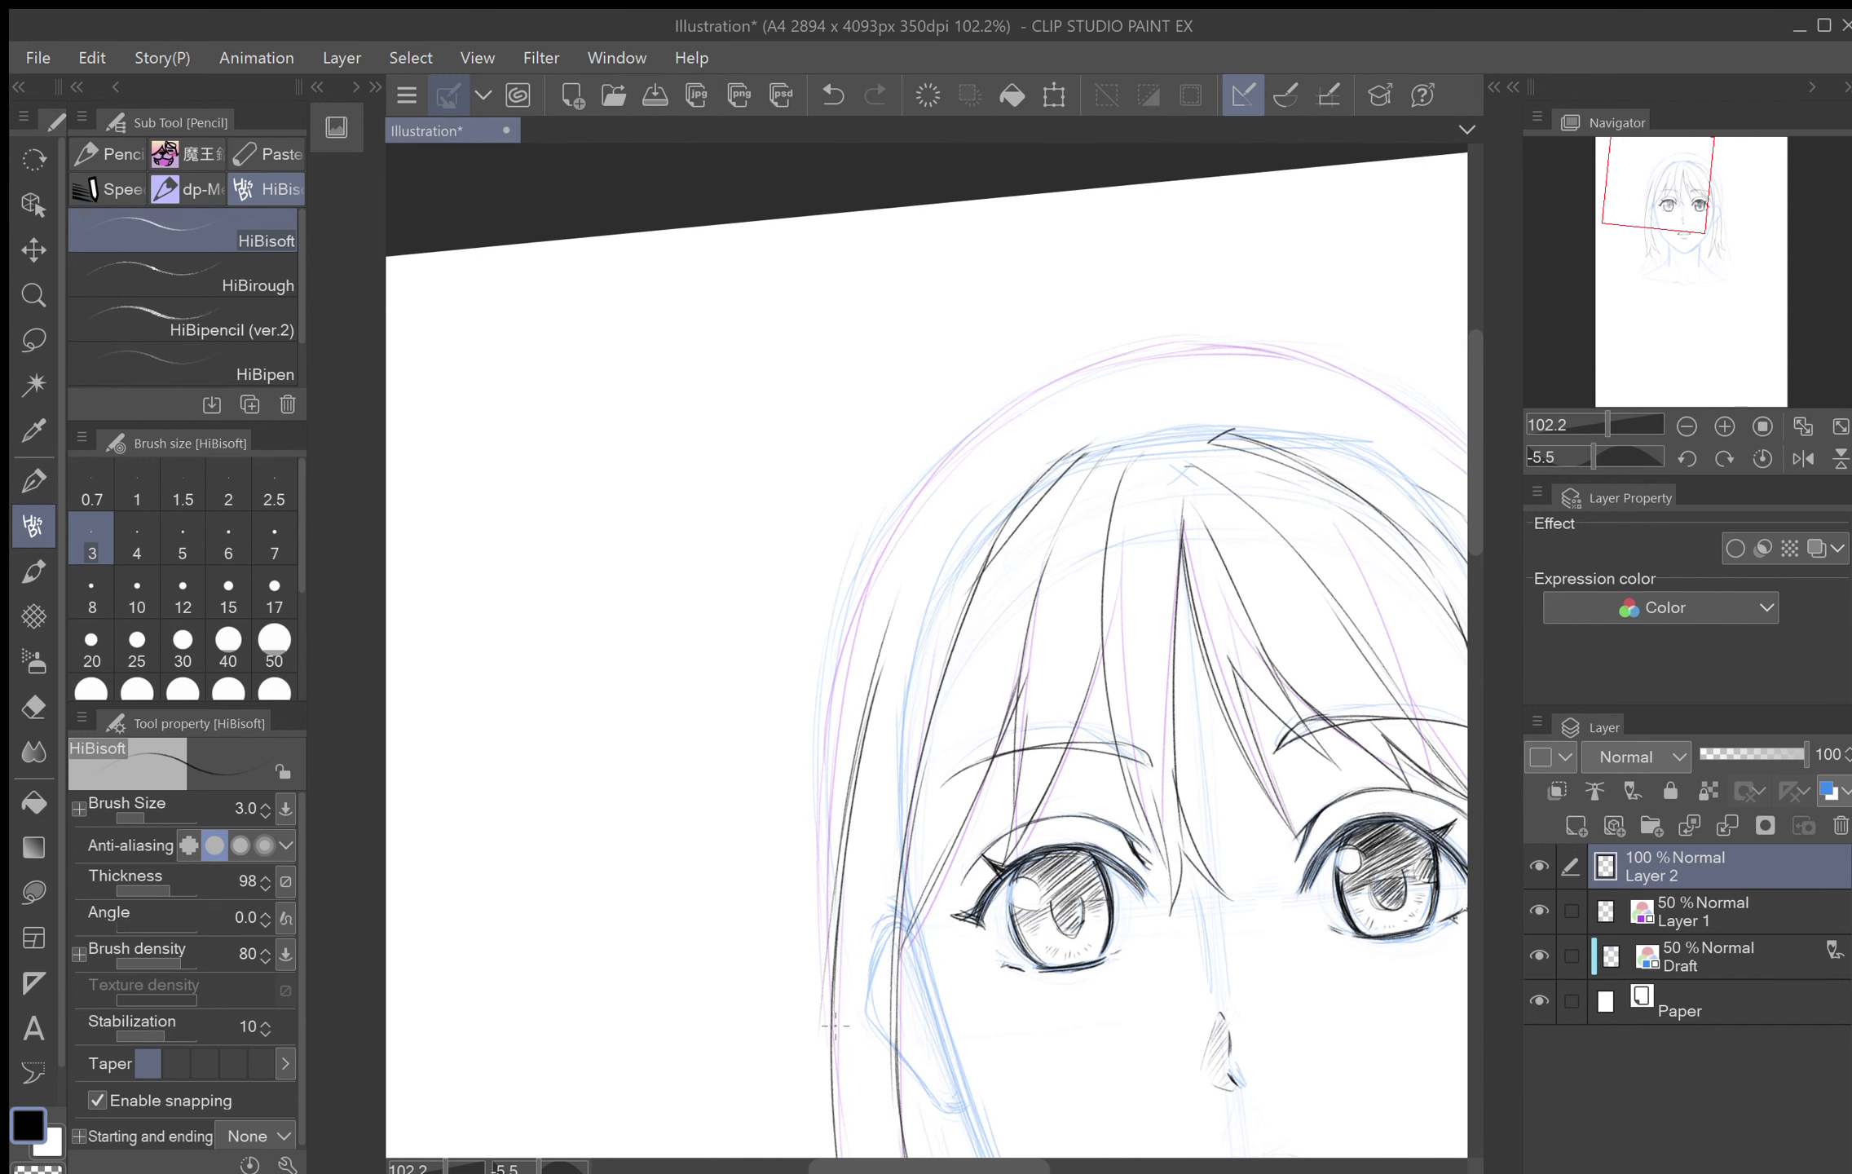
# Step: Draw the outer silhouette of the hair in overlapping strokes from beside the ear up over the crown
pyautogui.moveTo(833, 989); pyautogui.dragTo(825, 701)
pyautogui.moveTo(823, 888); pyautogui.dragTo(891, 524)
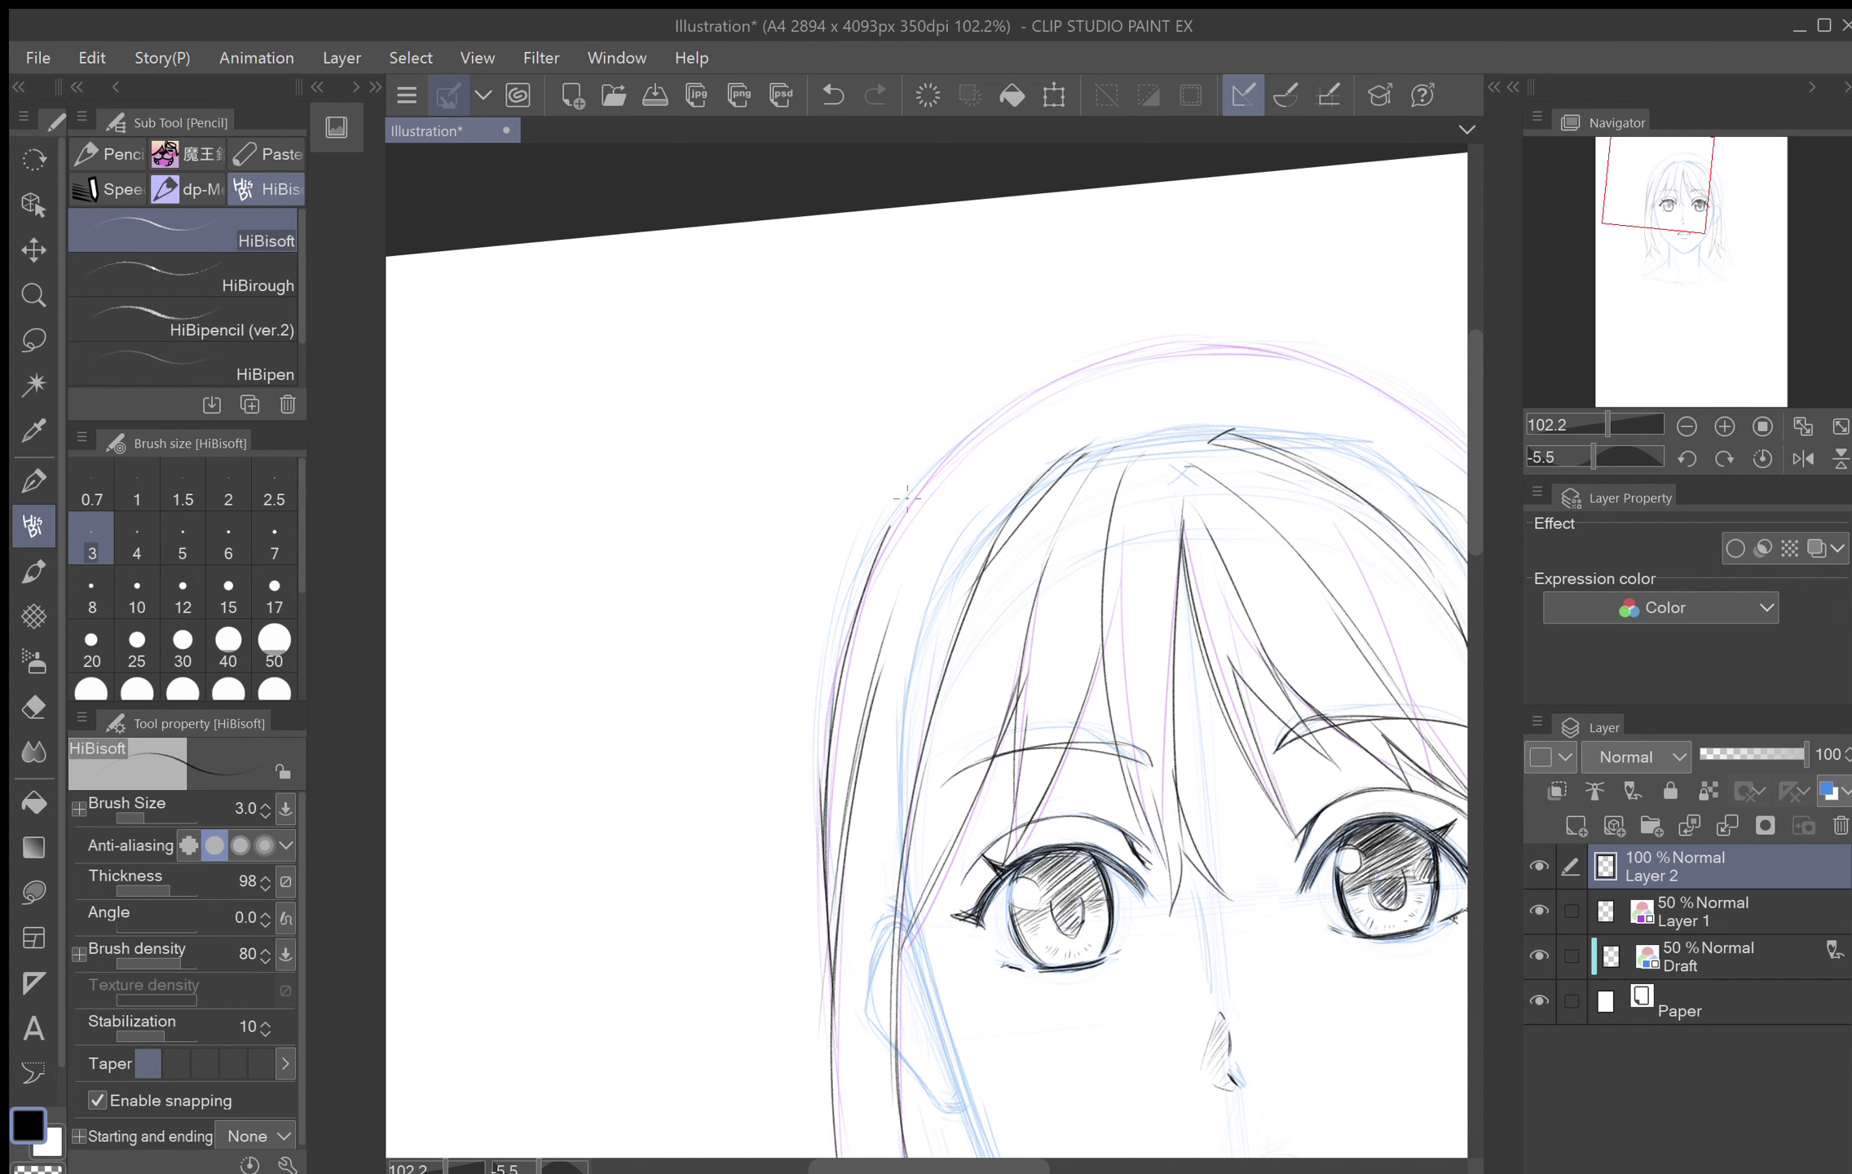
pyautogui.moveTo(829, 691)
pyautogui.mouseDown()
pyautogui.moveTo(947, 465)
pyautogui.moveTo(999, 418)
pyautogui.mouseUp()
pyautogui.moveTo(919, 494)
pyautogui.mouseDown()
pyautogui.moveTo(1047, 393)
pyautogui.moveTo(993, 592)
pyautogui.mouseUp()
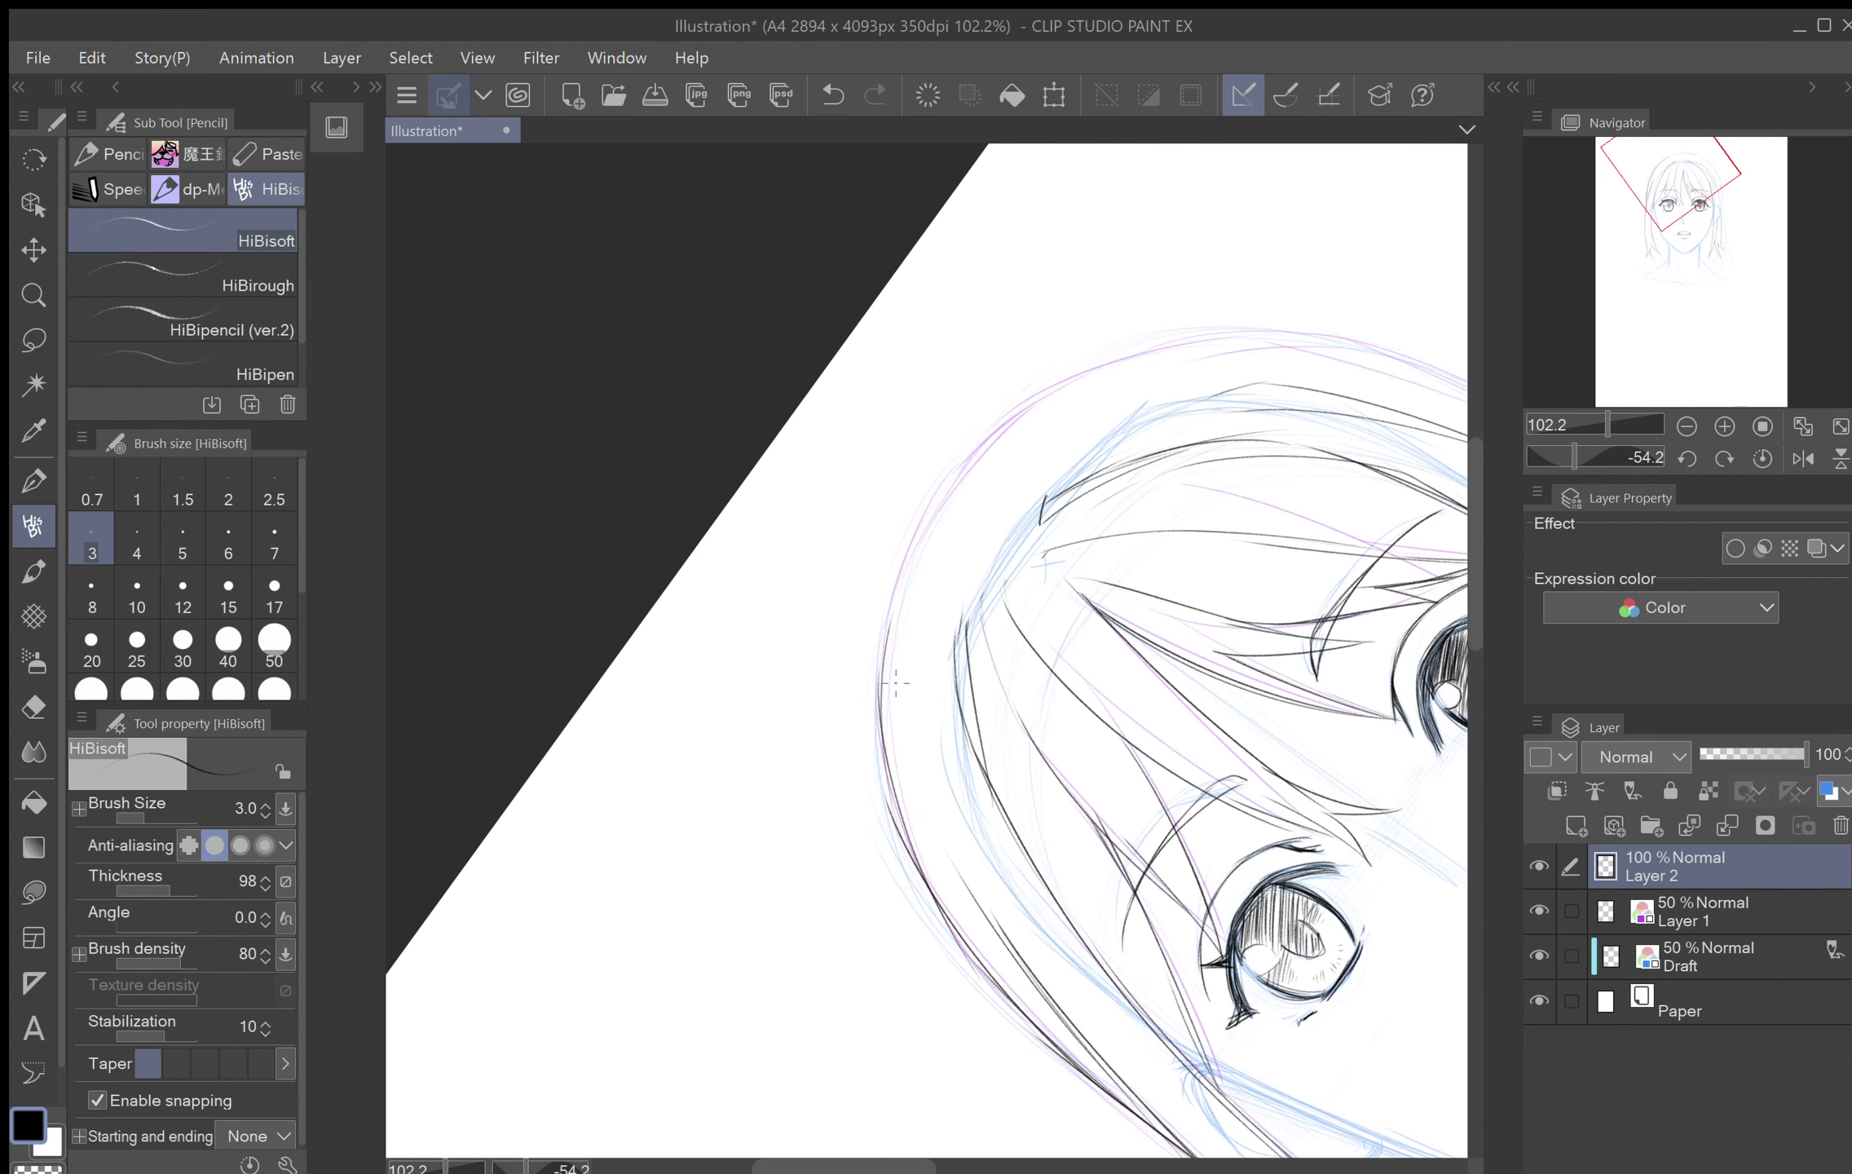
pyautogui.moveTo(884, 725); pyautogui.dragTo(876, 634)
pyautogui.moveTo(875, 725)
pyautogui.mouseDown()
pyautogui.moveTo(872, 647)
pyautogui.moveTo(919, 562)
pyautogui.mouseUp()
pyautogui.moveTo(880, 659)
pyautogui.mouseDown()
pyautogui.moveTo(940, 479)
pyautogui.moveTo(1019, 389)
pyautogui.moveTo(998, 382)
pyautogui.moveTo(1010, 409)
pyautogui.moveTo(996, 346)
pyautogui.moveTo(1038, 394)
pyautogui.moveTo(1027, 335)
pyautogui.moveTo(1153, 334)
pyautogui.mouseUp()
# Step: Straighten the canvas and add curved crown strands fanning out from the parting toward the unfinished side of the head
pyautogui.hotkey('ctrl', '@')
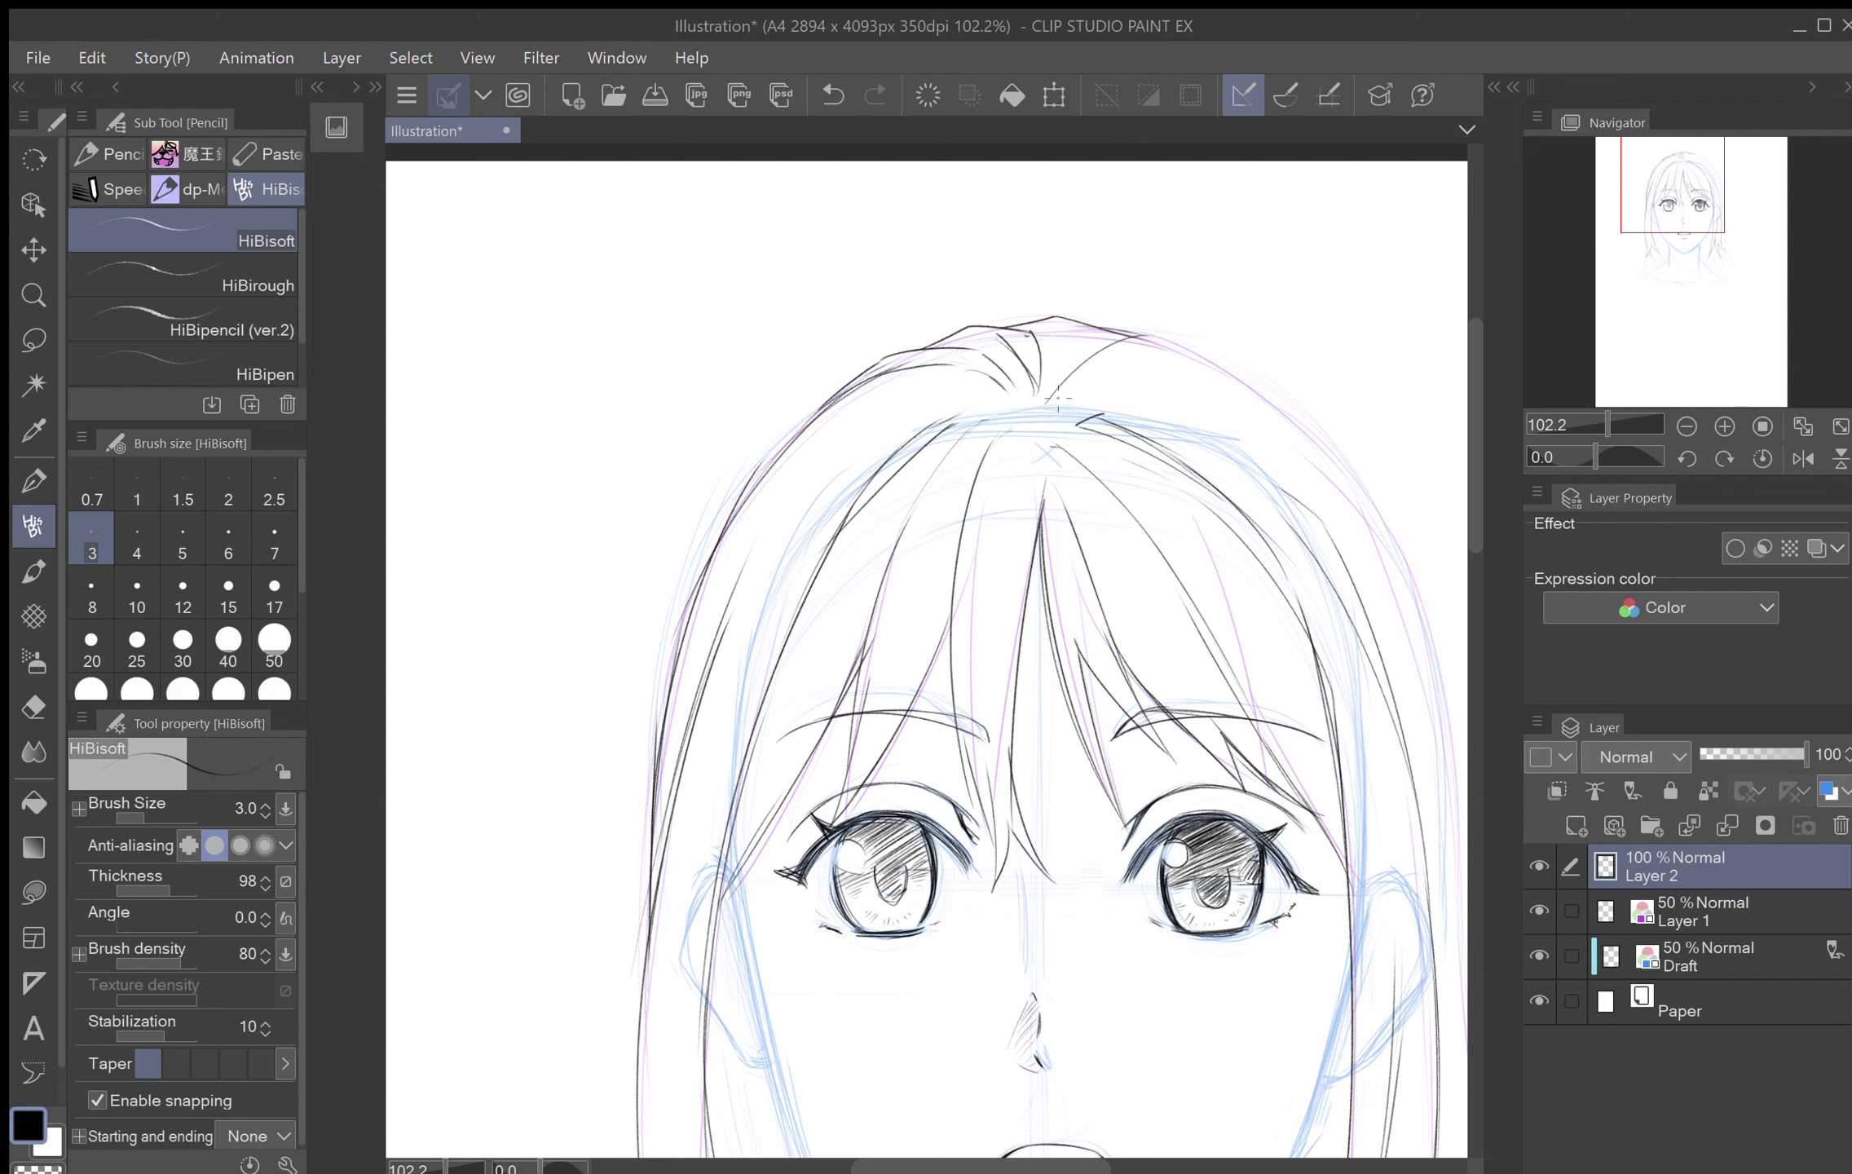
pyautogui.moveTo(1051, 401); pyautogui.dragTo(1200, 364)
pyautogui.moveTo(1160, 292); pyautogui.dragTo(711, 281)
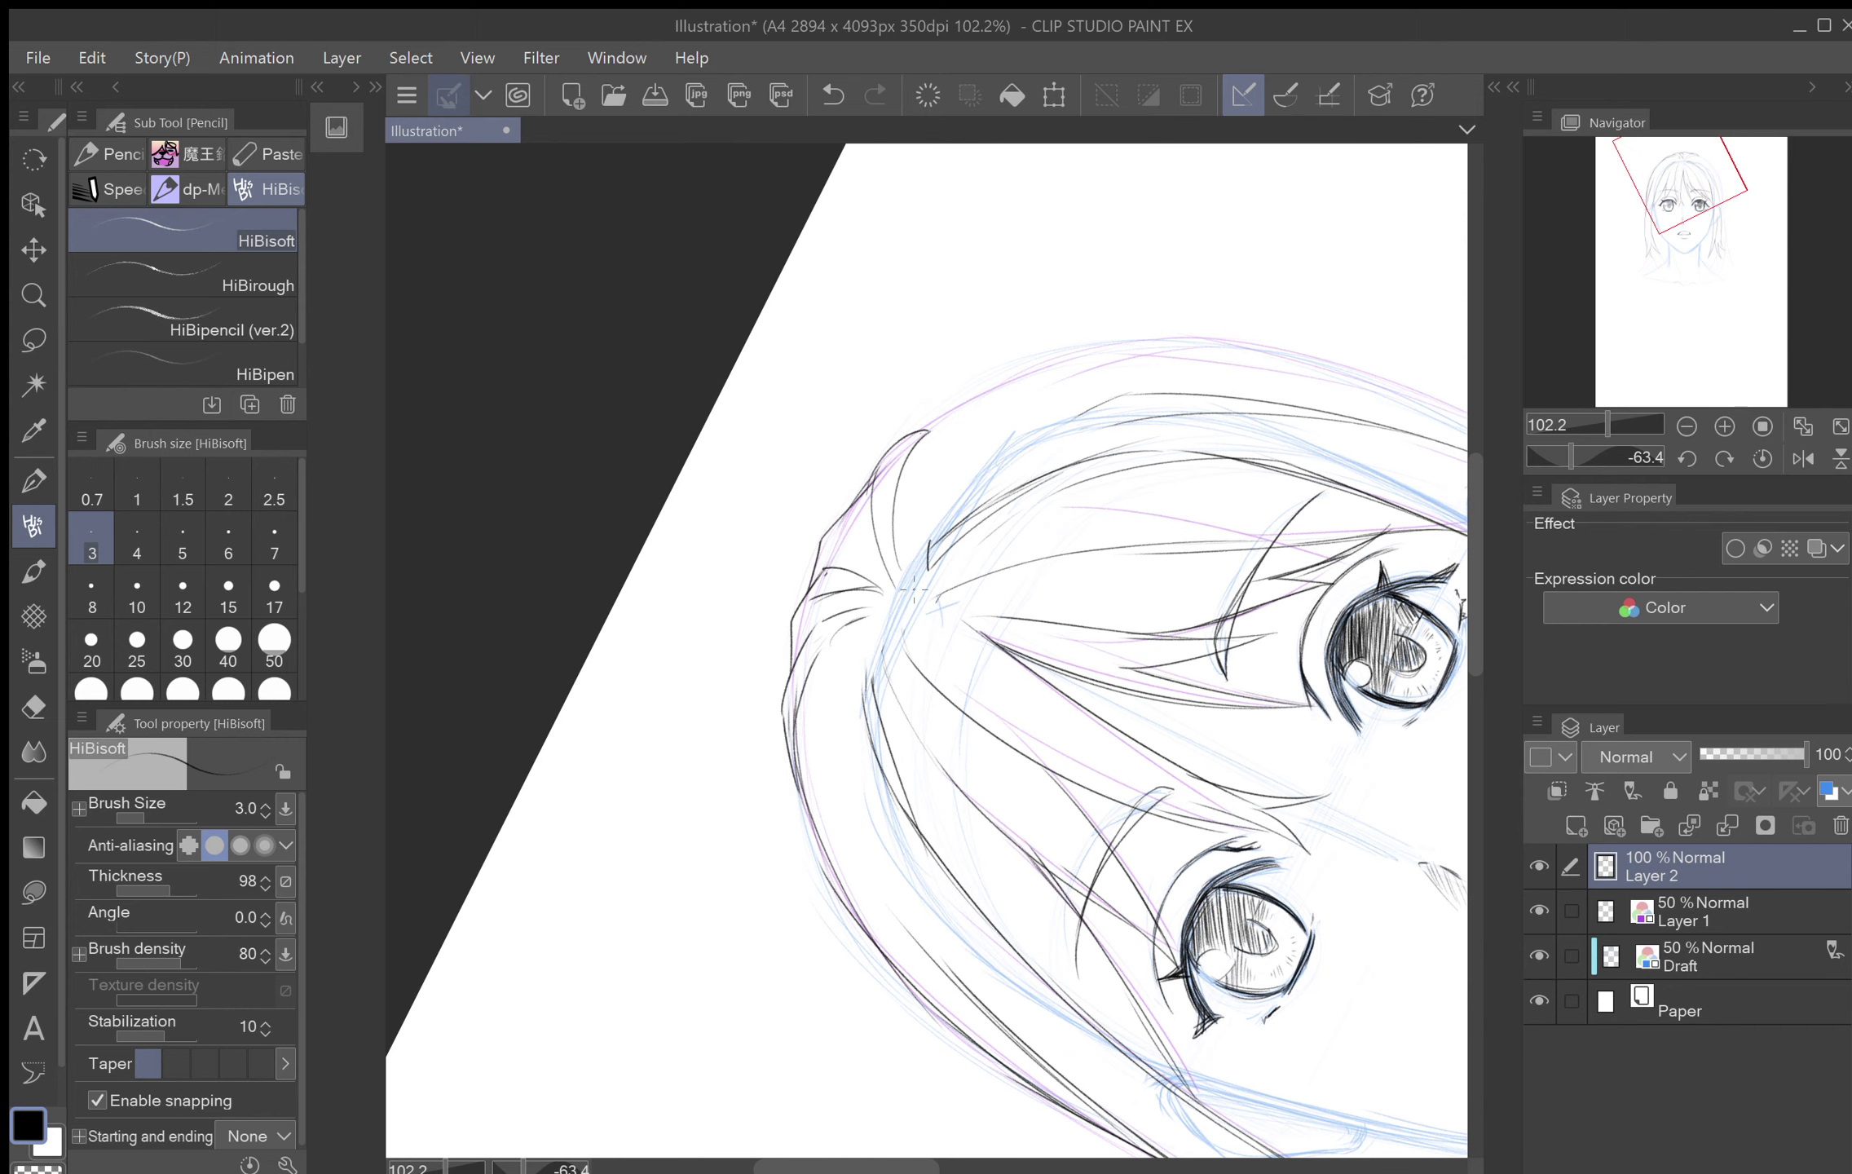
pyautogui.moveTo(921, 601)
pyautogui.mouseDown()
pyautogui.moveTo(908, 561)
pyautogui.moveTo(1005, 379)
pyautogui.mouseUp()
pyautogui.moveTo(897, 553)
pyautogui.mouseDown()
pyautogui.moveTo(978, 390)
pyautogui.moveTo(960, 407)
pyautogui.moveTo(1019, 366)
pyautogui.moveTo(1251, 461)
pyautogui.mouseUp()
pyautogui.moveTo(1087, 308); pyautogui.dragTo(1184, 530)
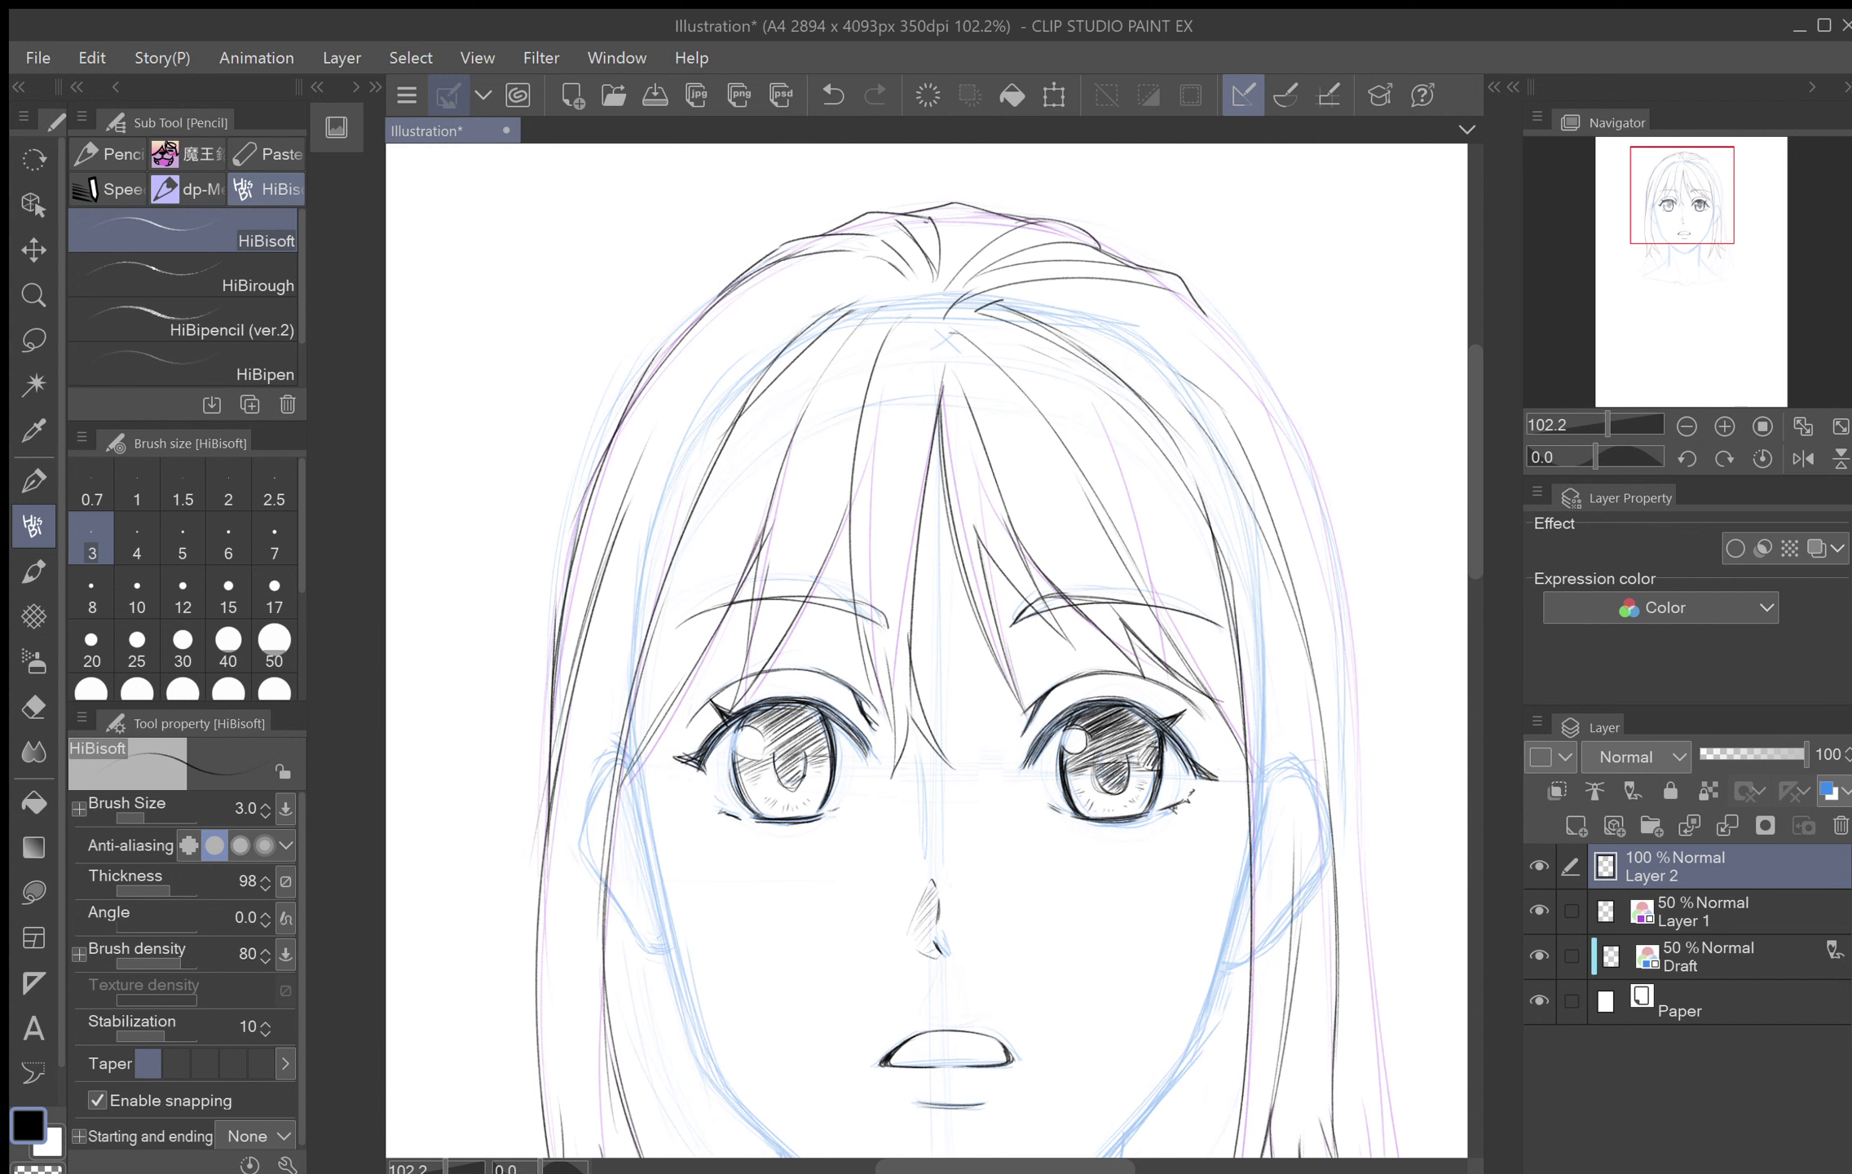
# Step: Mirror the canvas view and draw the hair's outer silhouette from the crown down past the other ear
pyautogui.click(1796, 460)
pyautogui.moveTo(926, 650); pyautogui.dragTo(1044, 624)
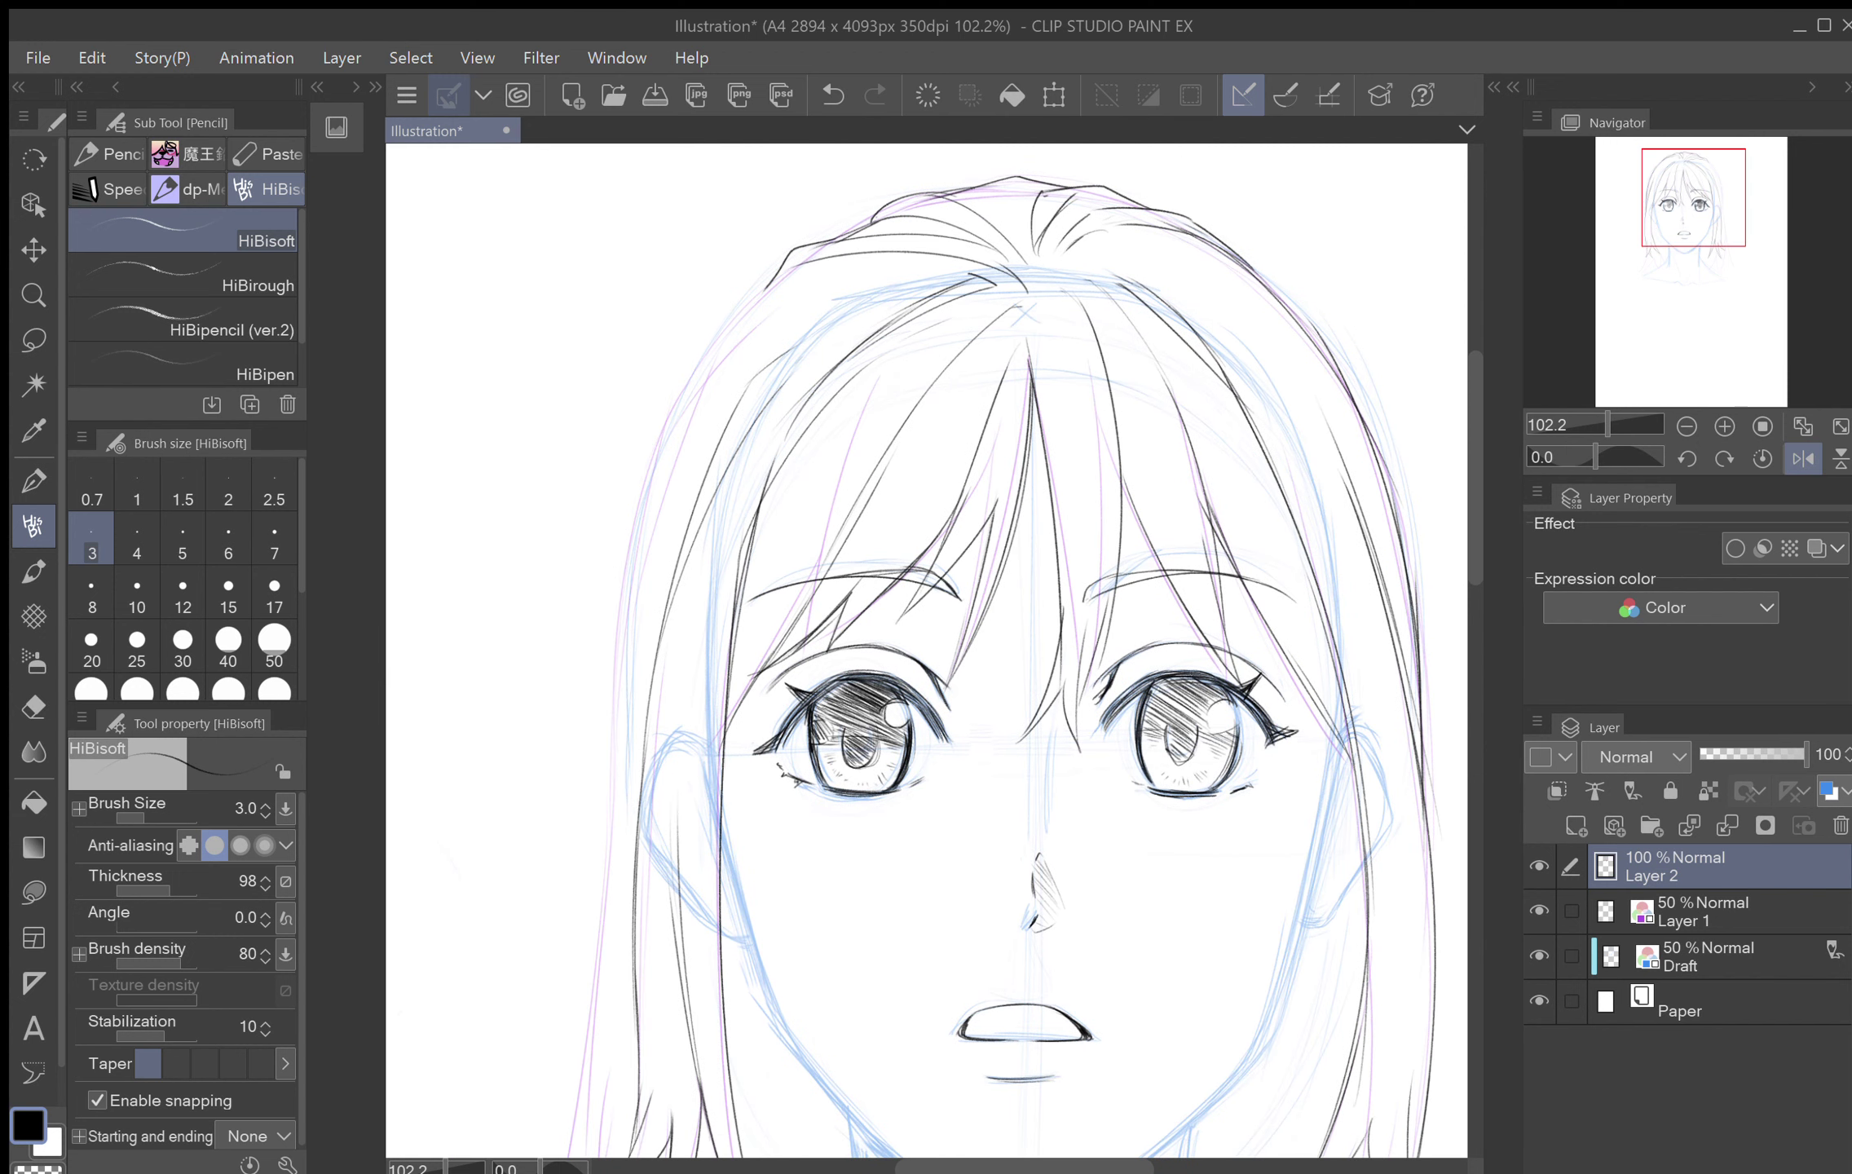
pyautogui.moveTo(800, 263)
pyautogui.mouseDown()
pyautogui.moveTo(725, 332)
pyautogui.moveTo(634, 533)
pyautogui.mouseUp()
pyautogui.moveTo(690, 366); pyautogui.dragTo(611, 737)
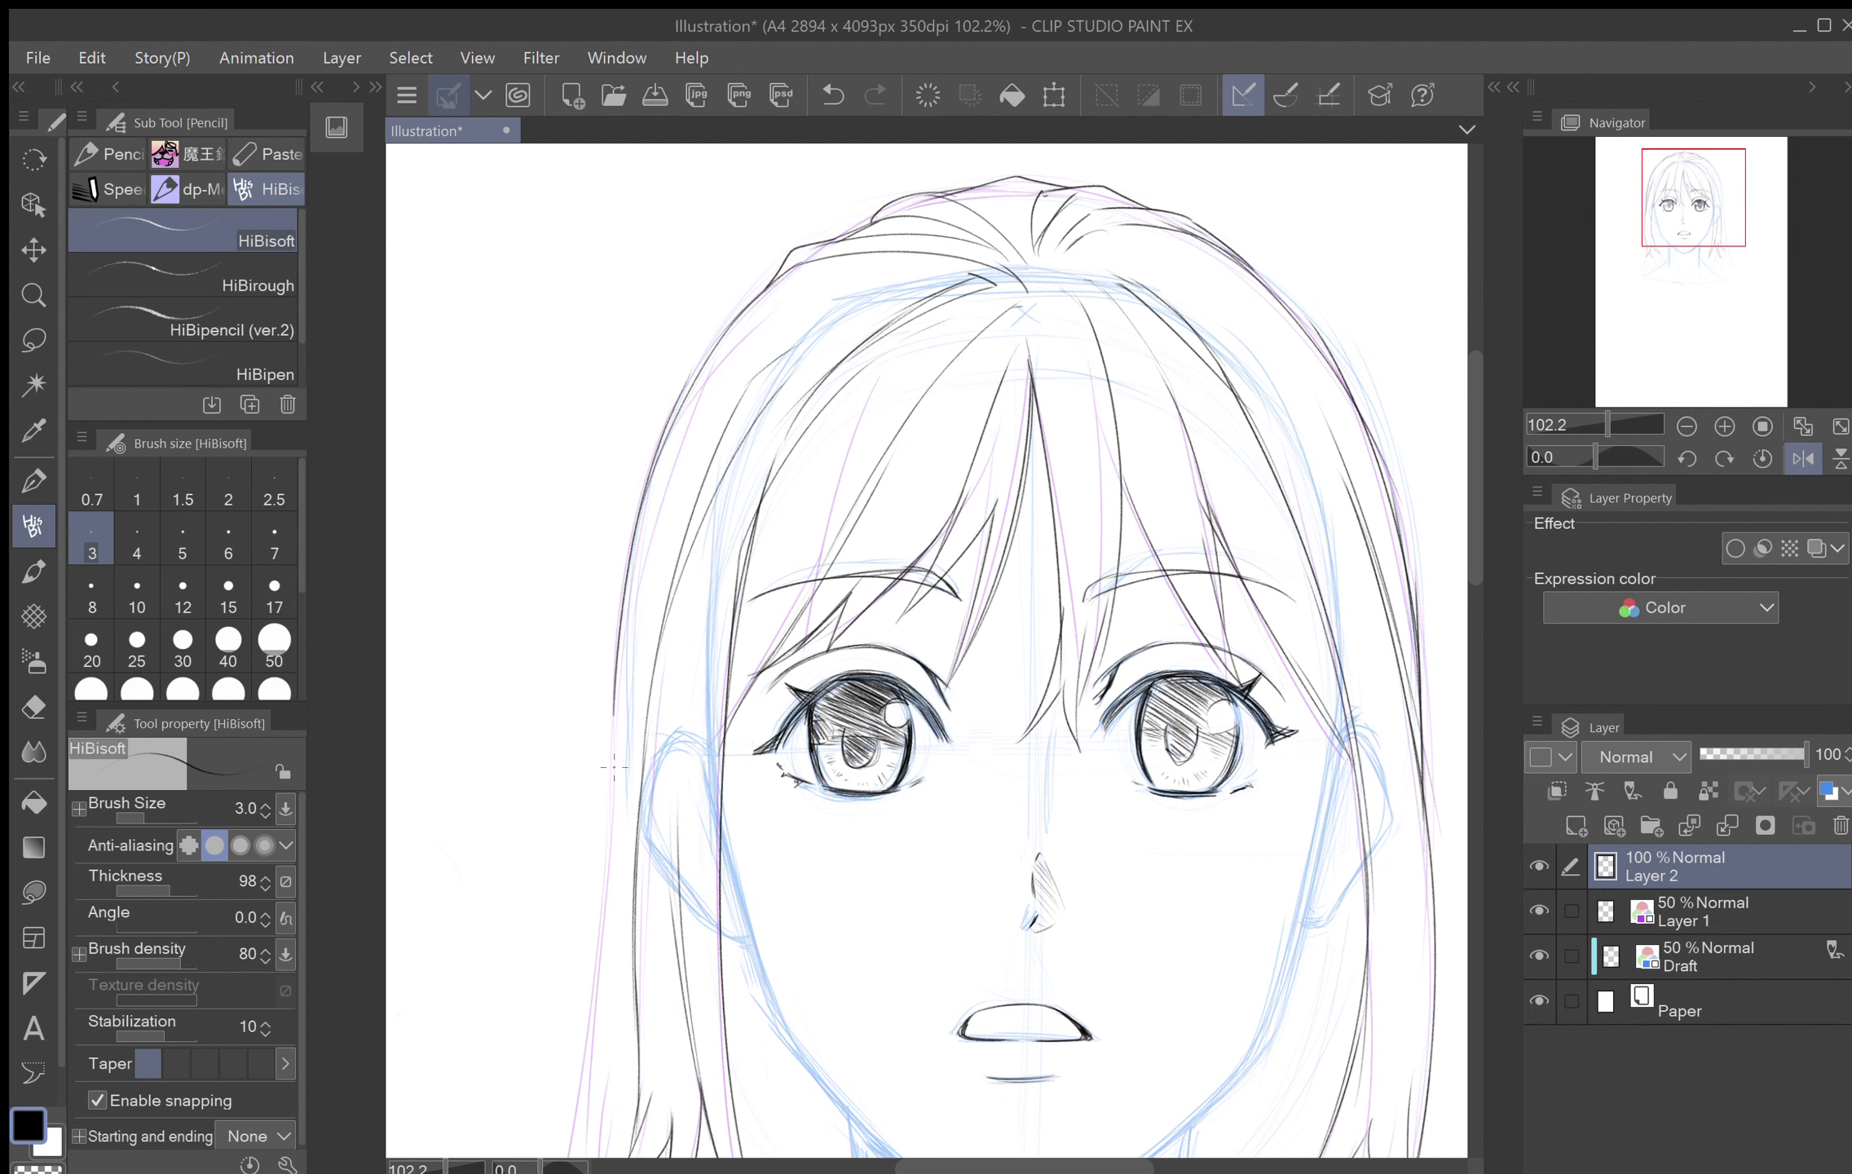
pyautogui.moveTo(641, 517)
pyautogui.mouseDown()
pyautogui.moveTo(603, 892)
pyautogui.moveTo(740, 456)
pyautogui.moveTo(666, 813)
pyautogui.mouseUp()
# Step: Draw the pointed lower tips of the side hair above the shoulder
pyautogui.moveTo(723, 532)
pyautogui.mouseDown()
pyautogui.moveTo(589, 948)
pyautogui.moveTo(717, 784)
pyautogui.moveTo(718, 926)
pyautogui.moveTo(755, 1009)
pyautogui.moveTo(762, 897)
pyautogui.moveTo(822, 792)
pyautogui.moveTo(868, 941)
pyautogui.mouseUp()
pyautogui.moveTo(836, 847)
pyautogui.mouseDown()
pyautogui.moveTo(881, 953)
pyautogui.moveTo(870, 937)
pyautogui.moveTo(928, 916)
pyautogui.mouseUp()
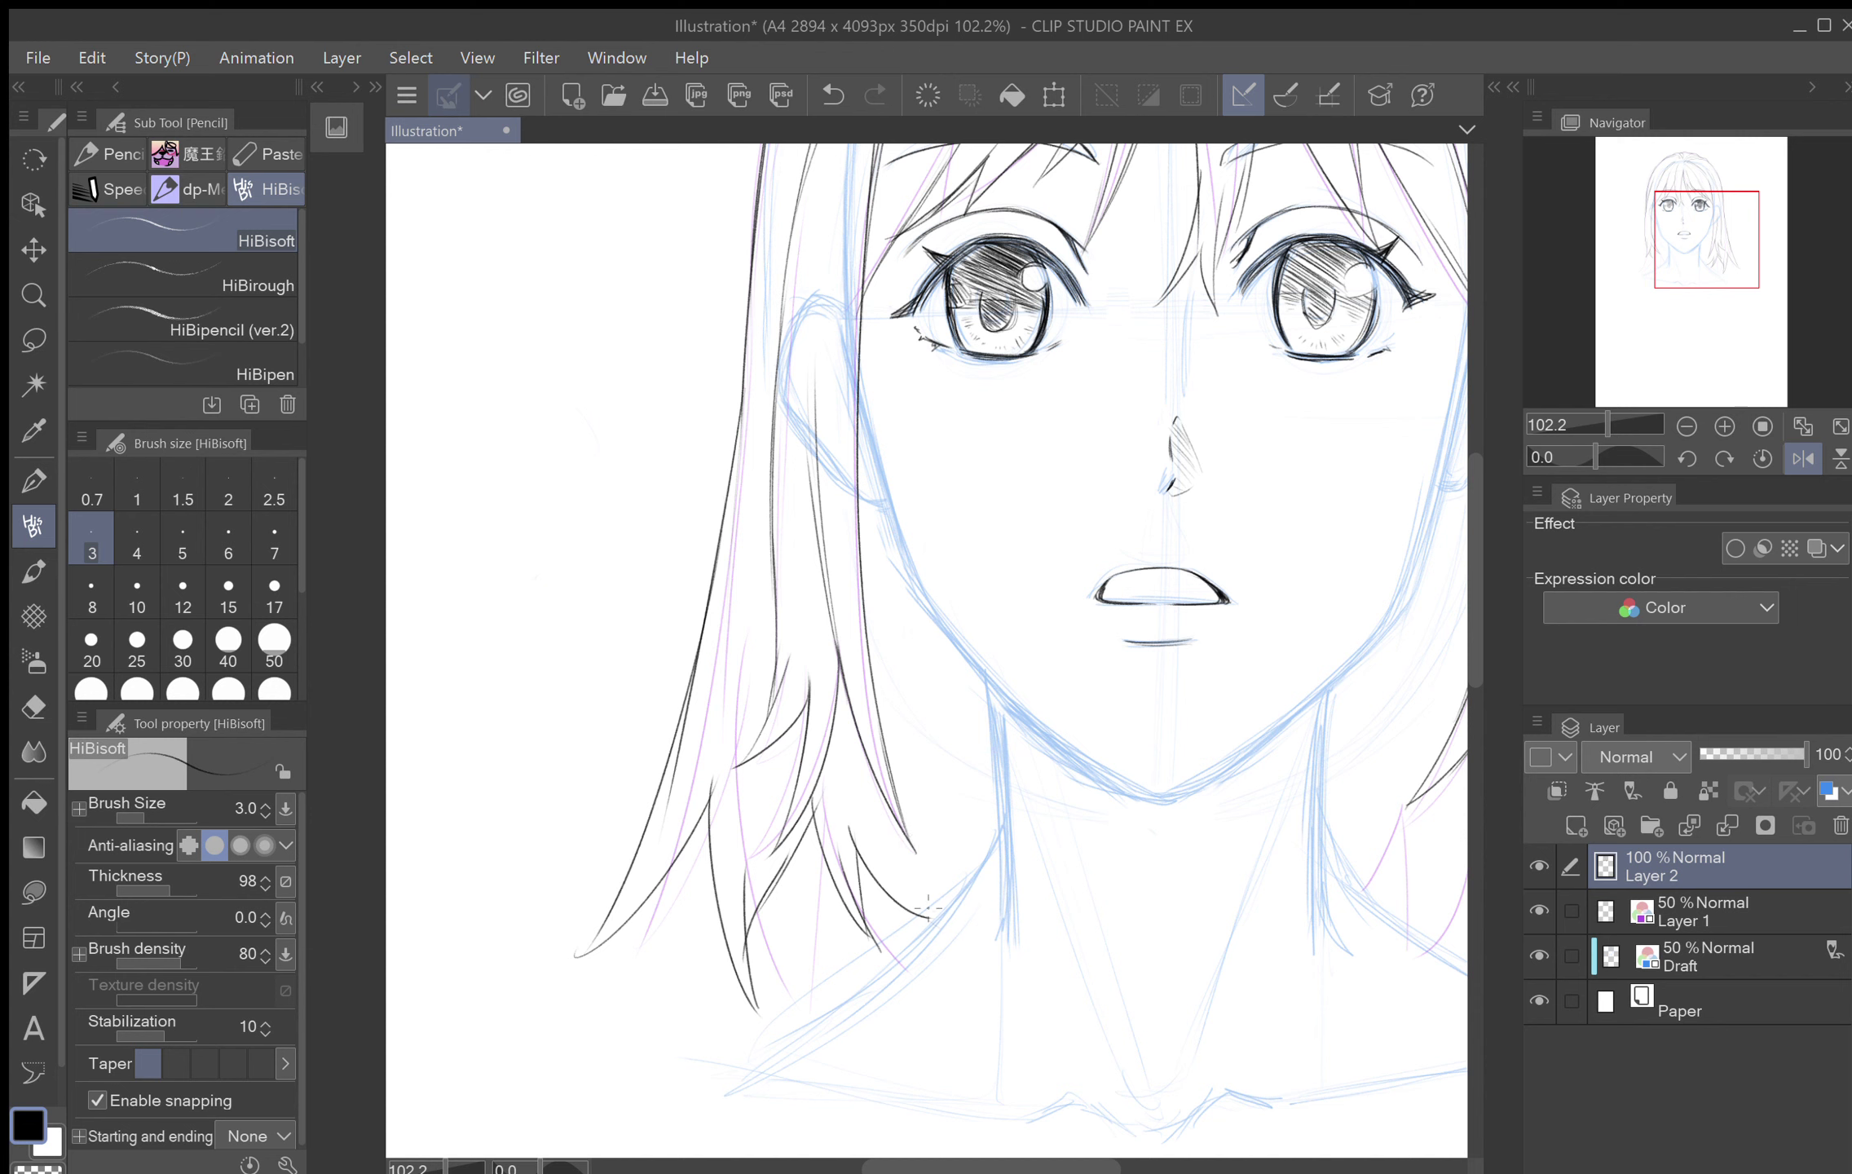
pyautogui.moveTo(897, 848); pyautogui.dragTo(916, 892)
# Step: Add long vertical strands of back hair between the side lock and the neck
pyautogui.moveTo(886, 674)
pyautogui.mouseDown()
pyautogui.moveTo(895, 786)
pyautogui.moveTo(893, 533)
pyautogui.mouseUp()
pyautogui.moveTo(952, 882); pyautogui.dragTo(958, 668)
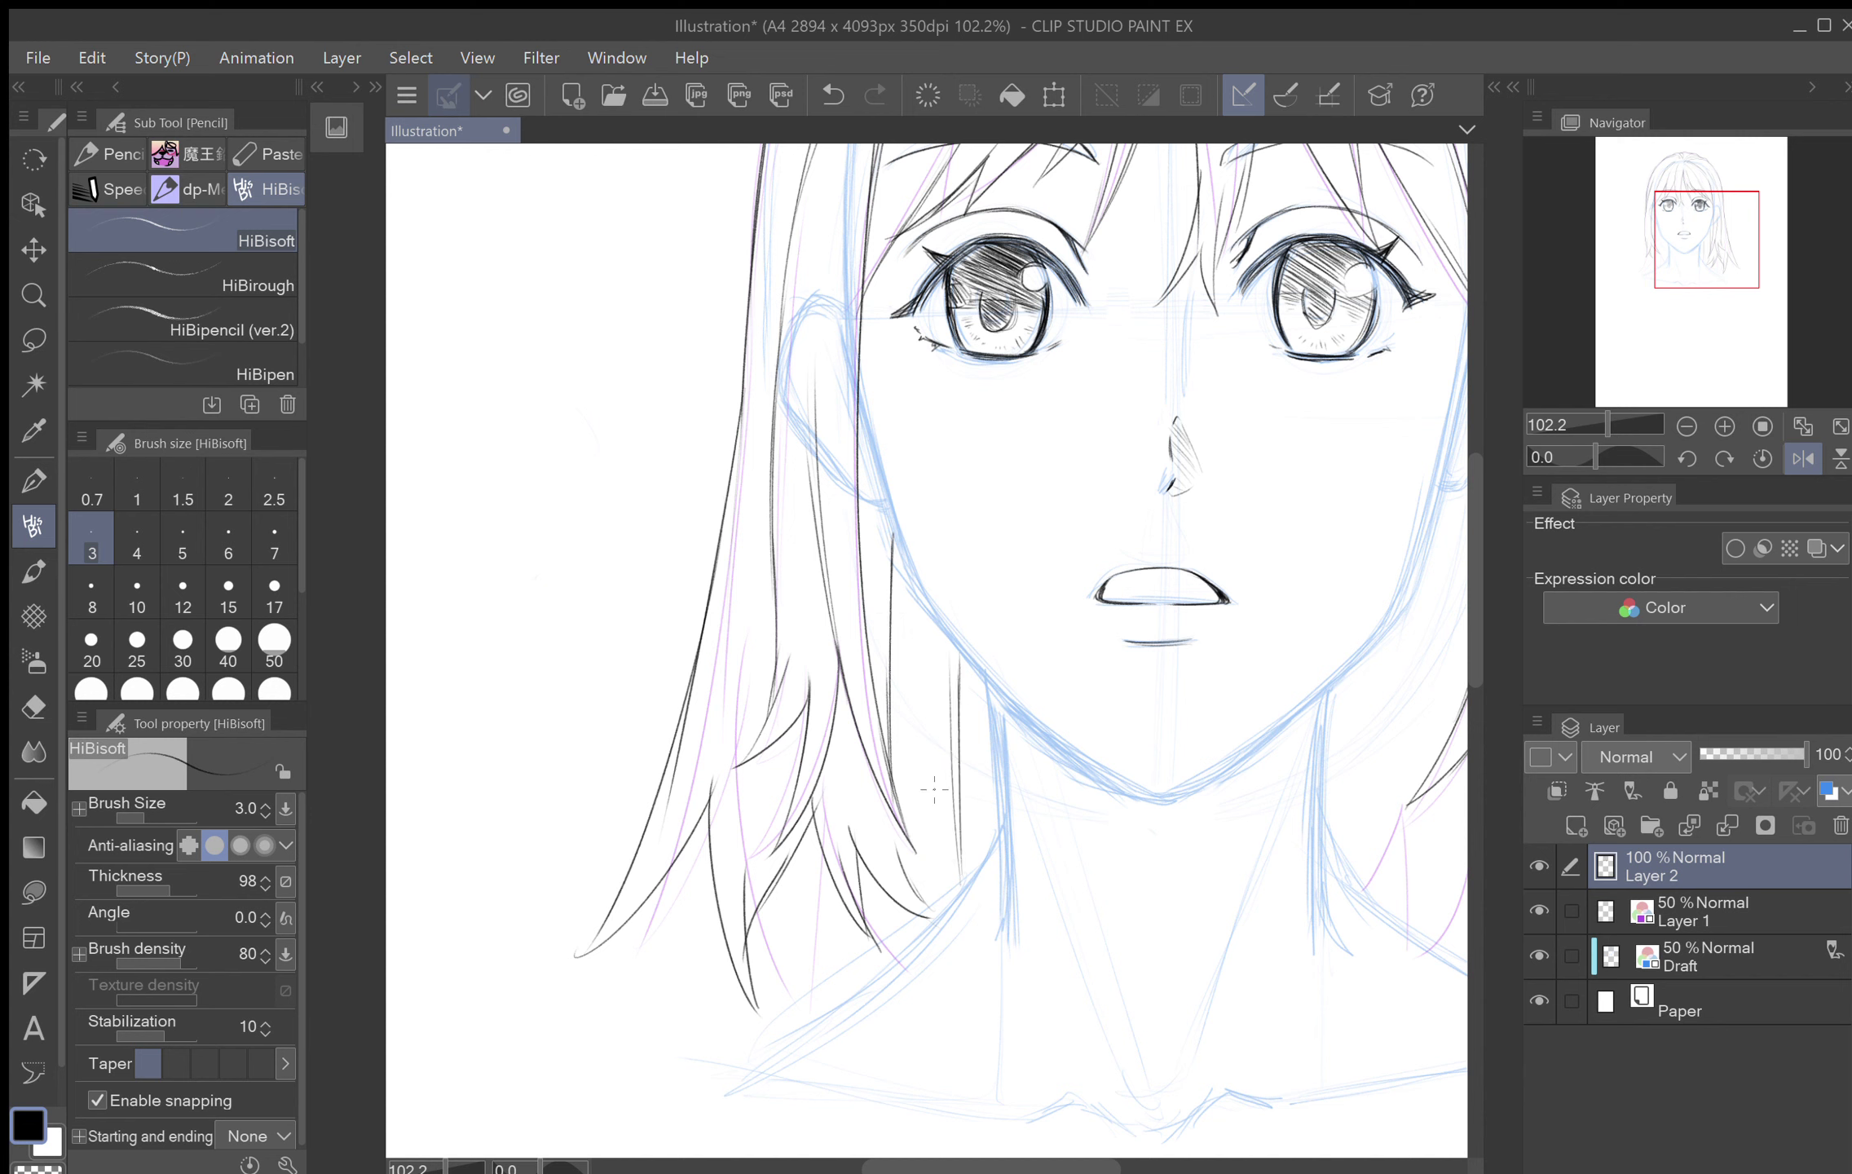
pyautogui.moveTo(905, 801); pyautogui.dragTo(926, 634)
pyautogui.moveTo(913, 709); pyautogui.dragTo(934, 616)
pyautogui.moveTo(989, 715); pyautogui.dragTo(985, 853)
pyautogui.moveTo(1018, 556); pyautogui.dragTo(1059, 508)
# Step: Unmirror the canvas view and draw the hair tips and back strands beside the neck on the other side
pyautogui.click(1803, 458)
pyautogui.moveTo(748, 805)
pyautogui.mouseDown()
pyautogui.moveTo(647, 1010)
pyautogui.moveTo(793, 853)
pyautogui.moveTo(815, 959)
pyautogui.moveTo(828, 857)
pyautogui.mouseUp()
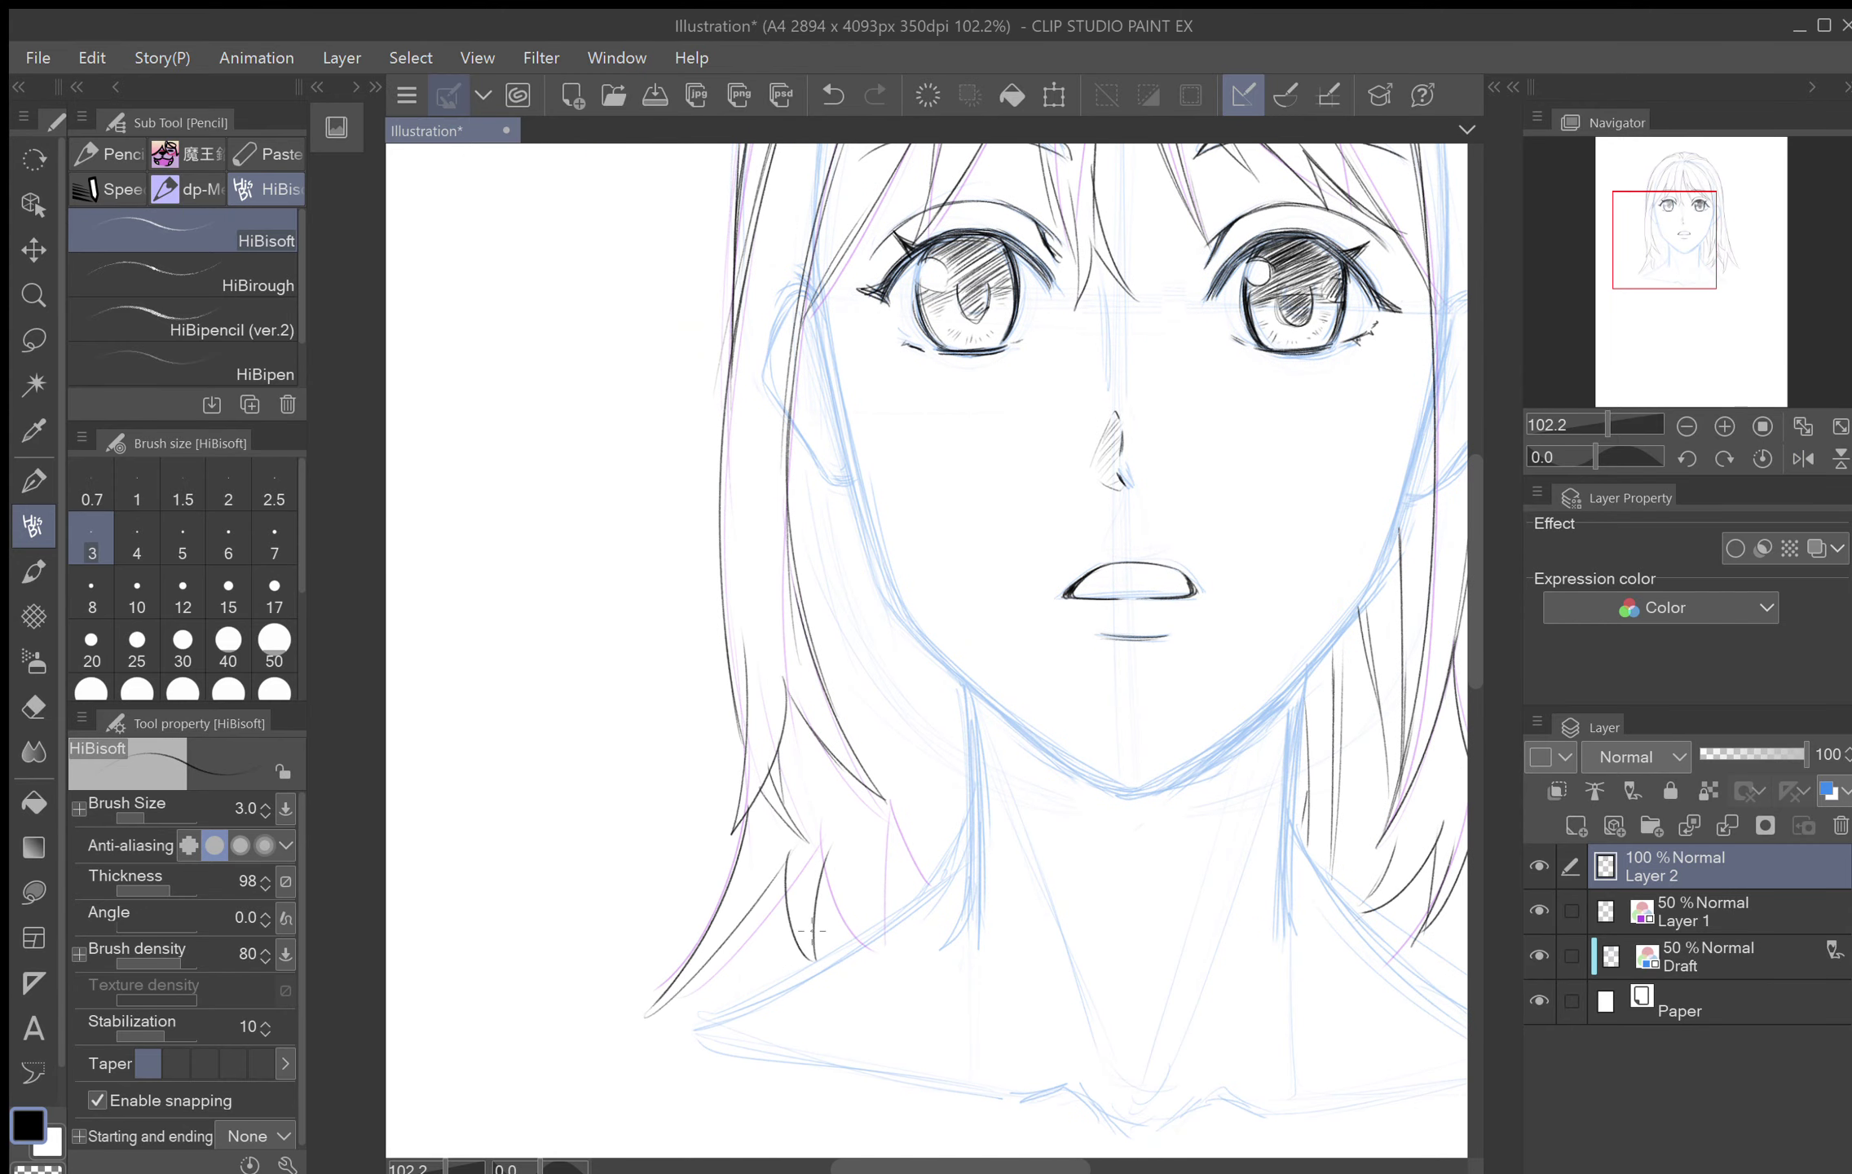
pyautogui.moveTo(812, 933)
pyautogui.mouseDown()
pyautogui.moveTo(846, 792)
pyautogui.moveTo(904, 912)
pyautogui.moveTo(870, 577)
pyautogui.mouseUp()
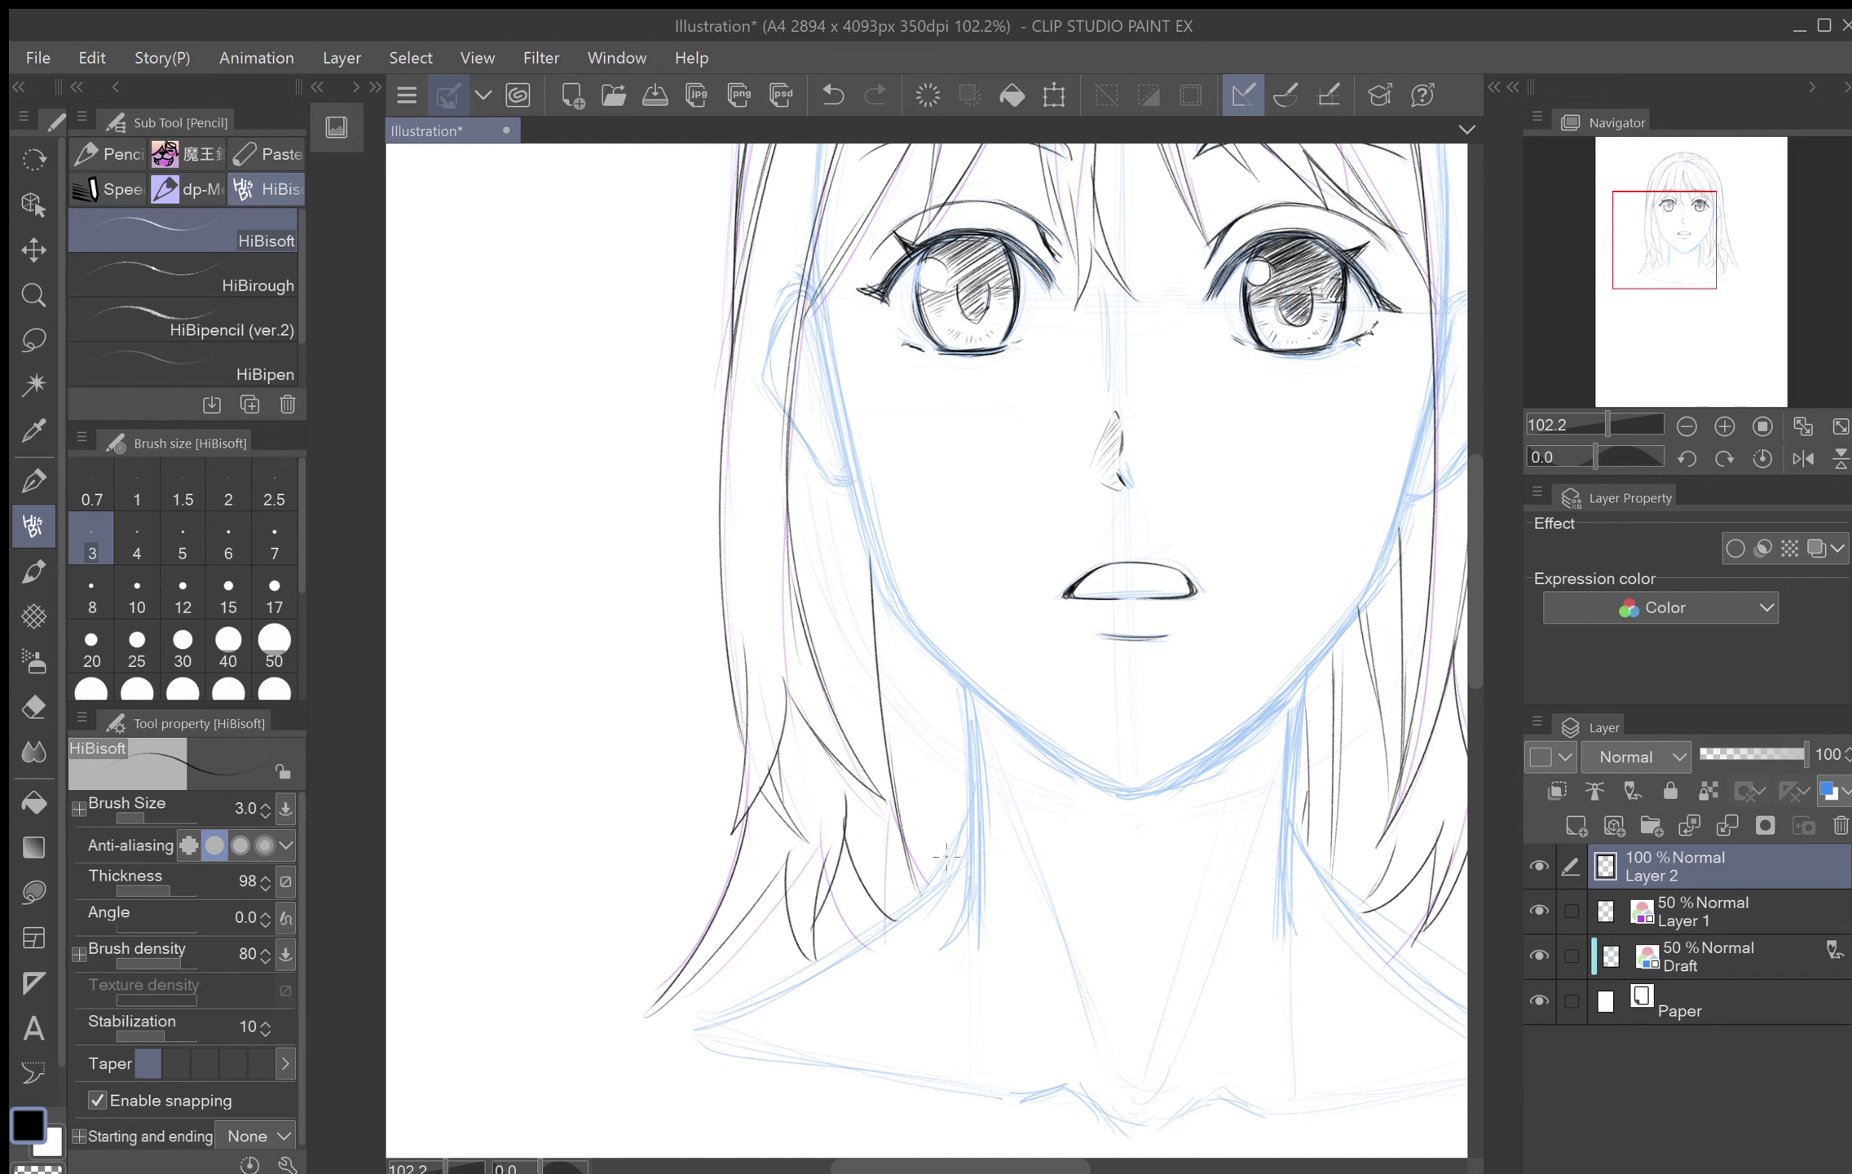
pyautogui.moveTo(947, 857); pyautogui.dragTo(915, 735)
pyautogui.moveTo(952, 862); pyautogui.dragTo(907, 632)
pyautogui.moveTo(964, 819)
pyautogui.mouseDown()
pyautogui.moveTo(944, 661)
pyautogui.moveTo(958, 926)
pyautogui.moveTo(845, 845)
pyautogui.mouseUp()
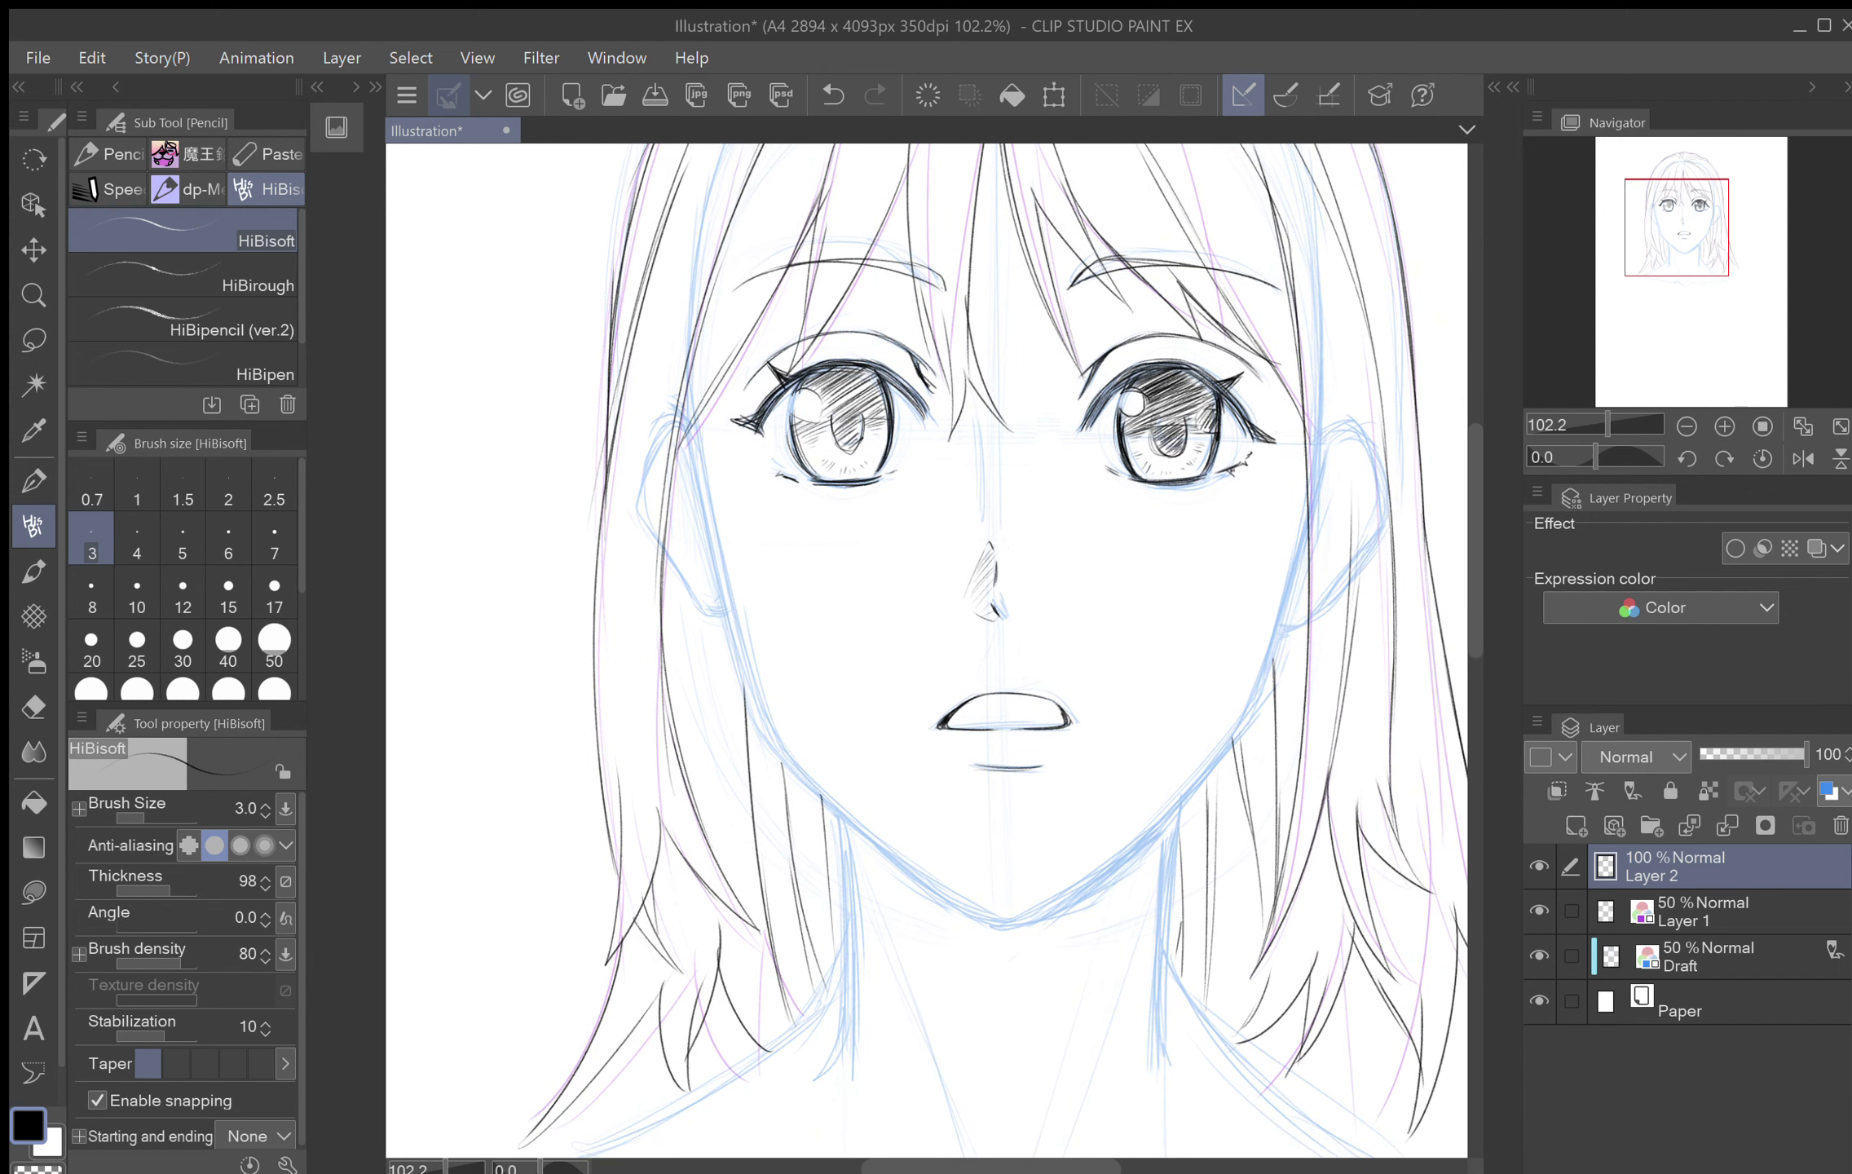
# Step: Tilt the canvas and draw the face contour from the temple down the cheek to the chin
pyautogui.moveTo(1167, 420); pyautogui.dragTo(1288, 459)
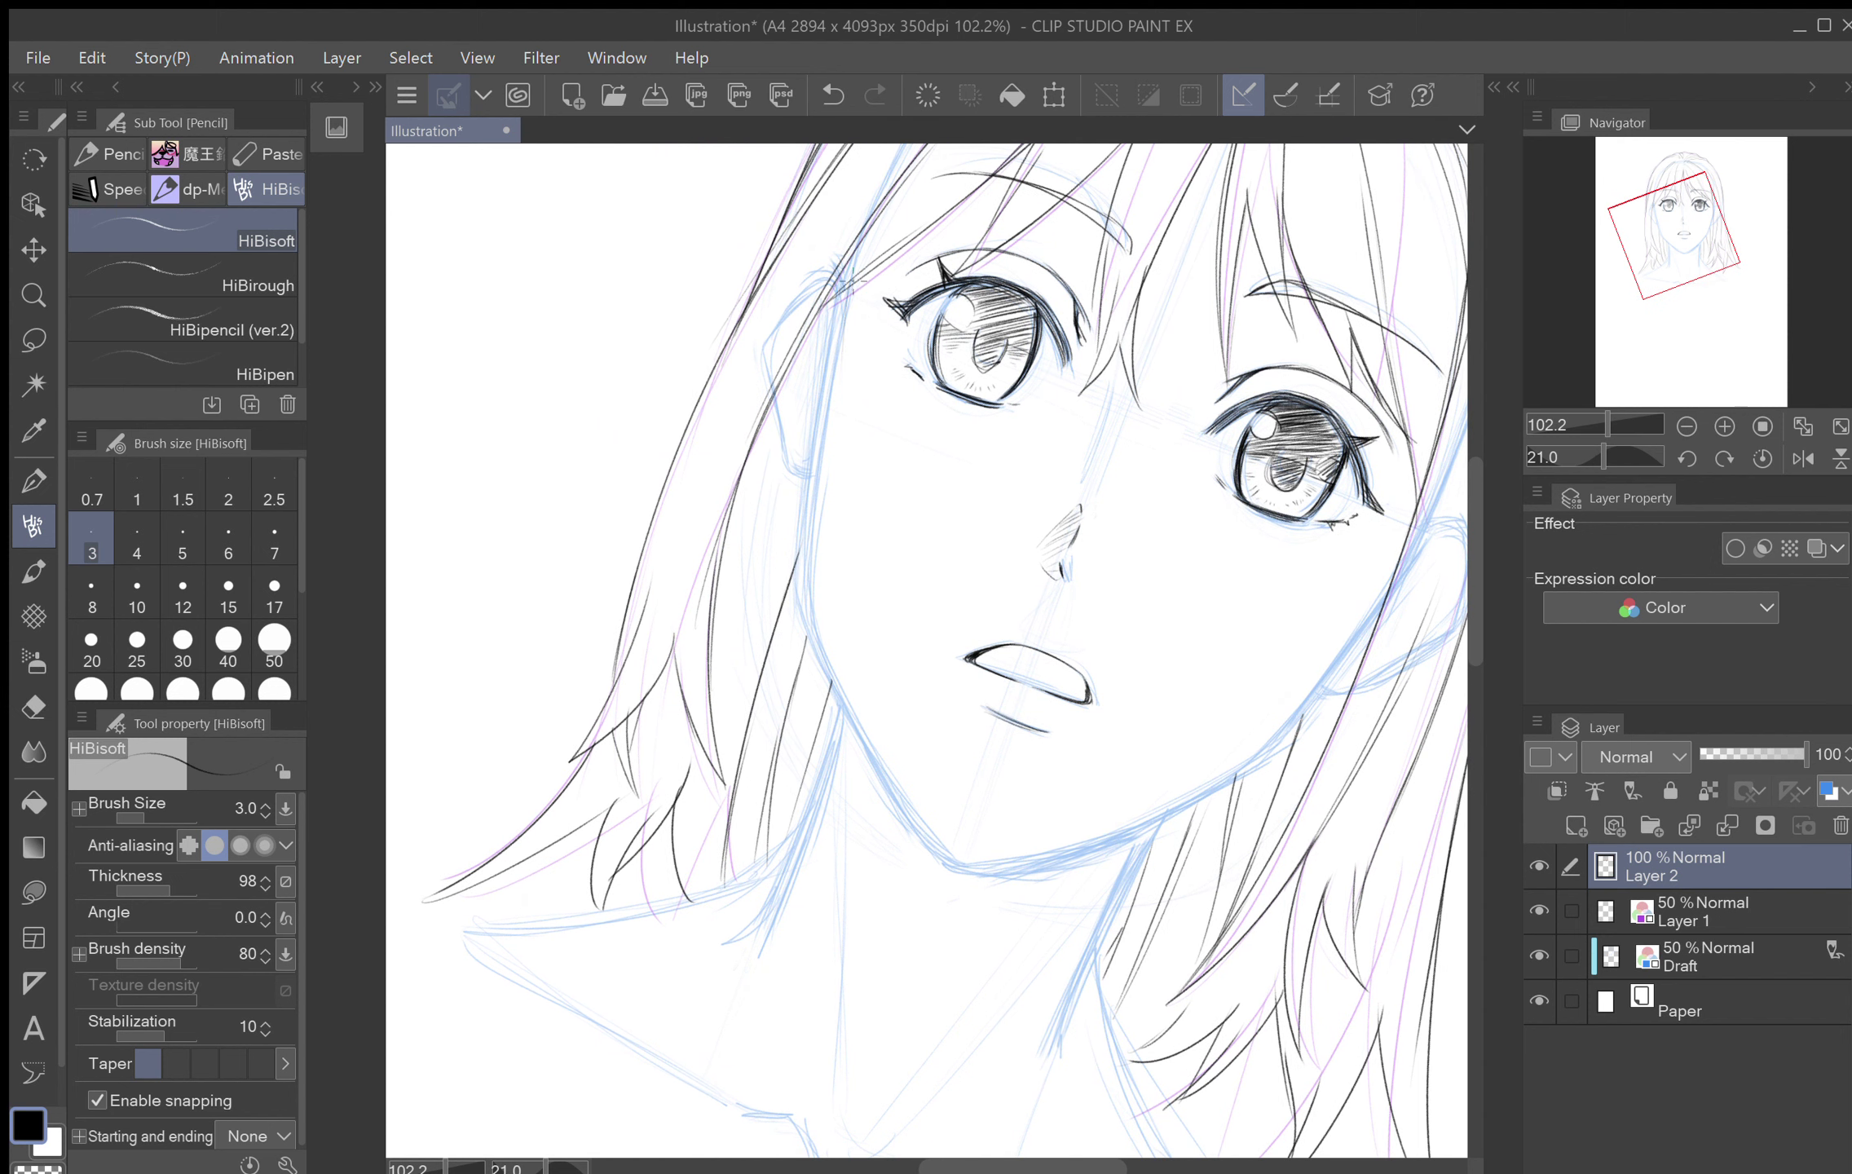
pyautogui.moveTo(849, 280)
pyautogui.mouseDown()
pyautogui.moveTo(812, 613)
pyautogui.moveTo(955, 847)
pyautogui.mouseUp()
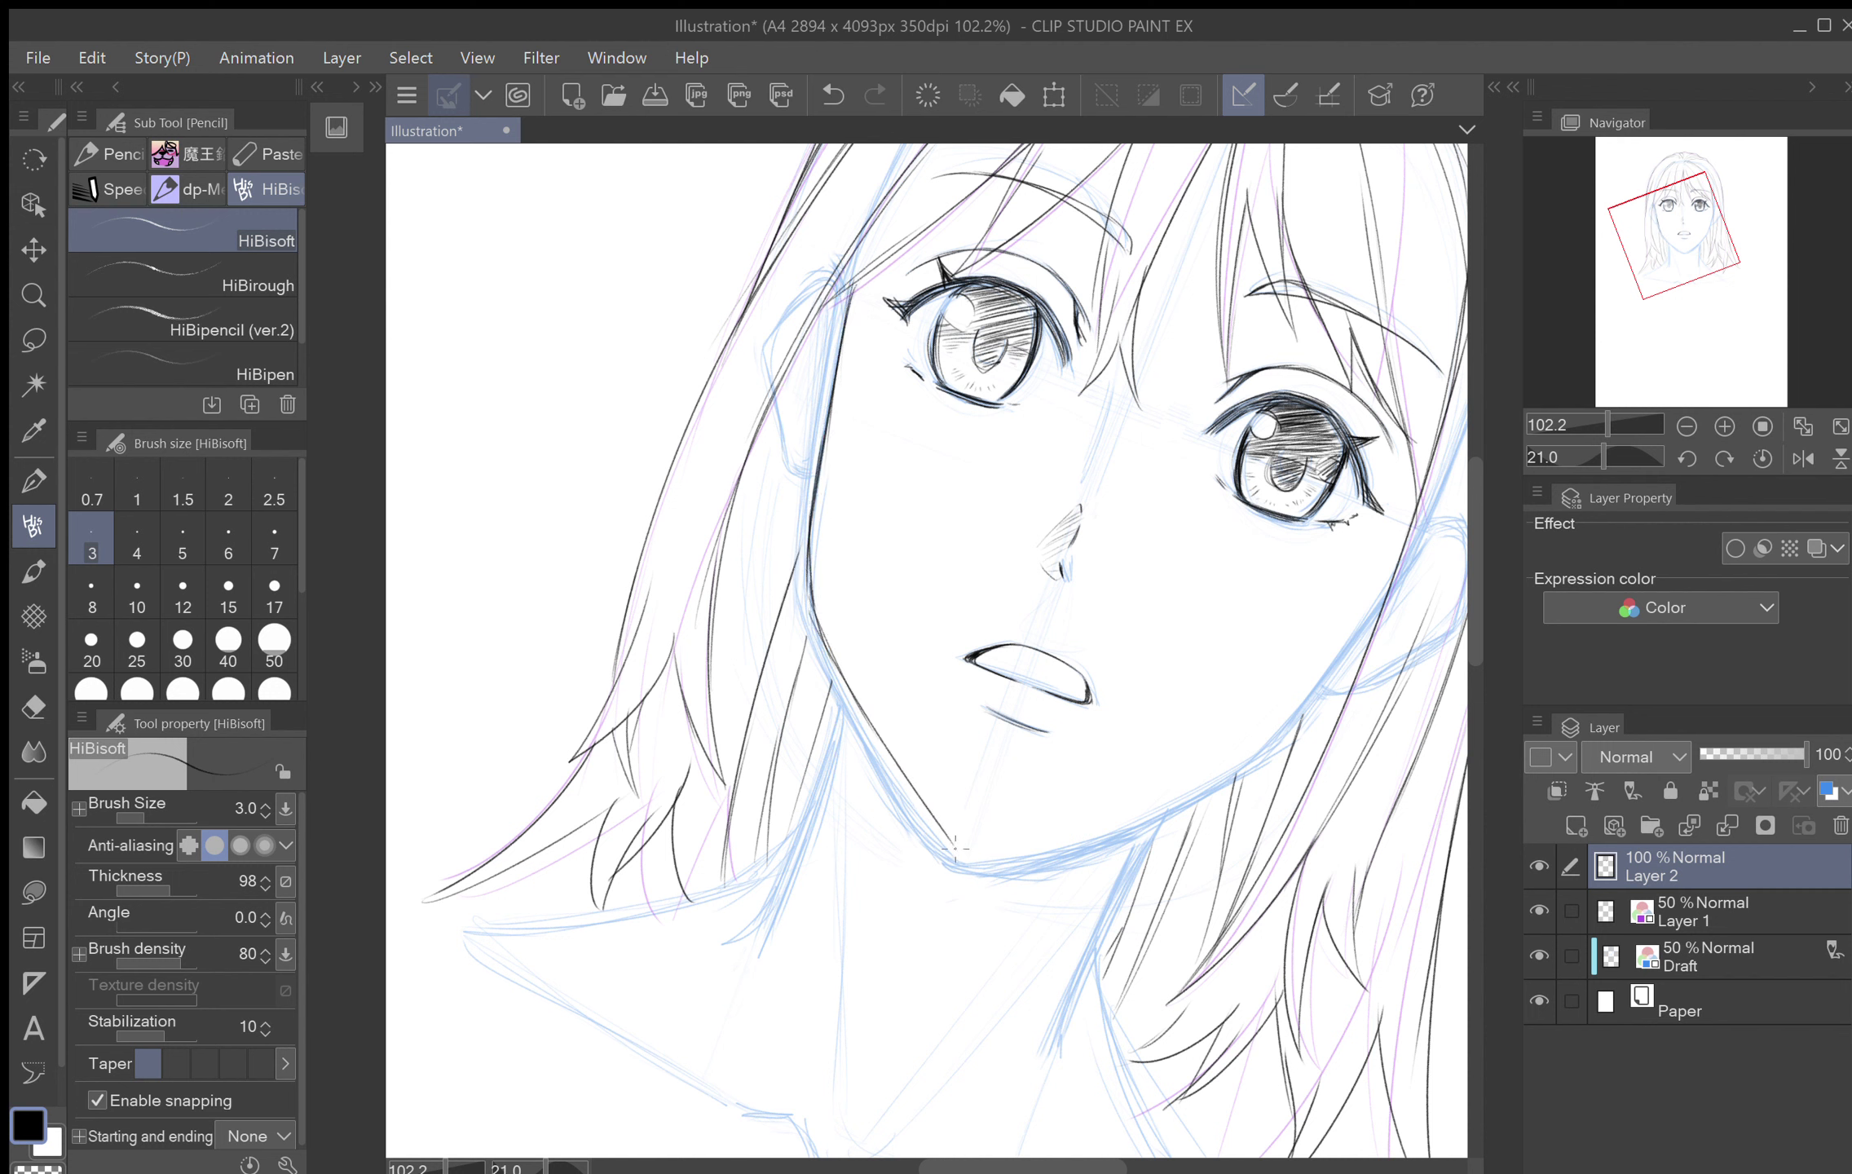
pyautogui.moveTo(876, 748)
pyautogui.mouseDown()
pyautogui.moveTo(951, 851)
pyautogui.moveTo(832, 679)
pyautogui.moveTo(809, 604)
pyautogui.moveTo(823, 371)
pyautogui.mouseUp()
pyautogui.moveTo(948, 845)
pyautogui.mouseDown()
pyautogui.moveTo(976, 867)
pyautogui.moveTo(947, 841)
pyautogui.mouseUp()
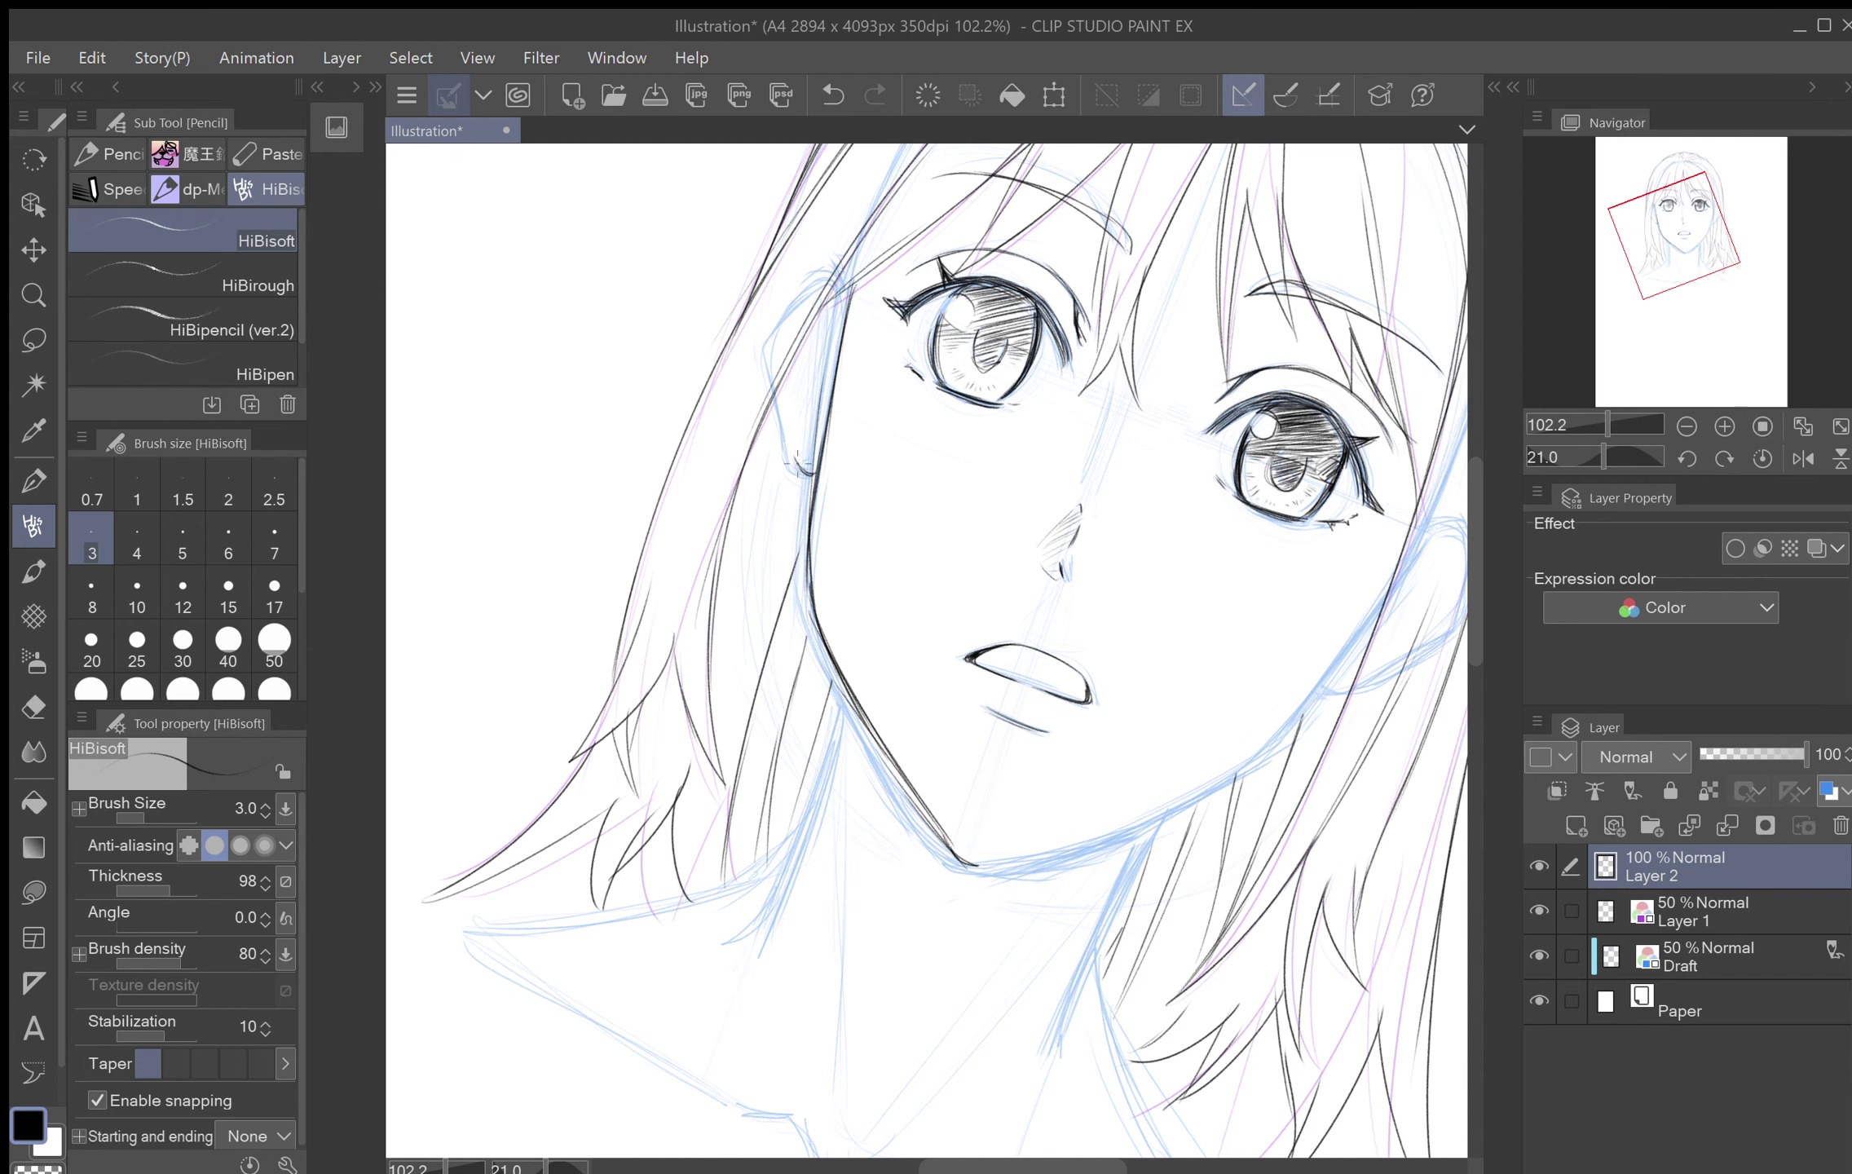
# Step: Outline the ear beside the finished cheek contour and add its inner folds
pyautogui.moveTo(808, 471)
pyautogui.mouseDown()
pyautogui.moveTo(780, 402)
pyautogui.moveTo(795, 470)
pyautogui.mouseUp()
pyautogui.moveTo(779, 291); pyautogui.dragTo(748, 324)
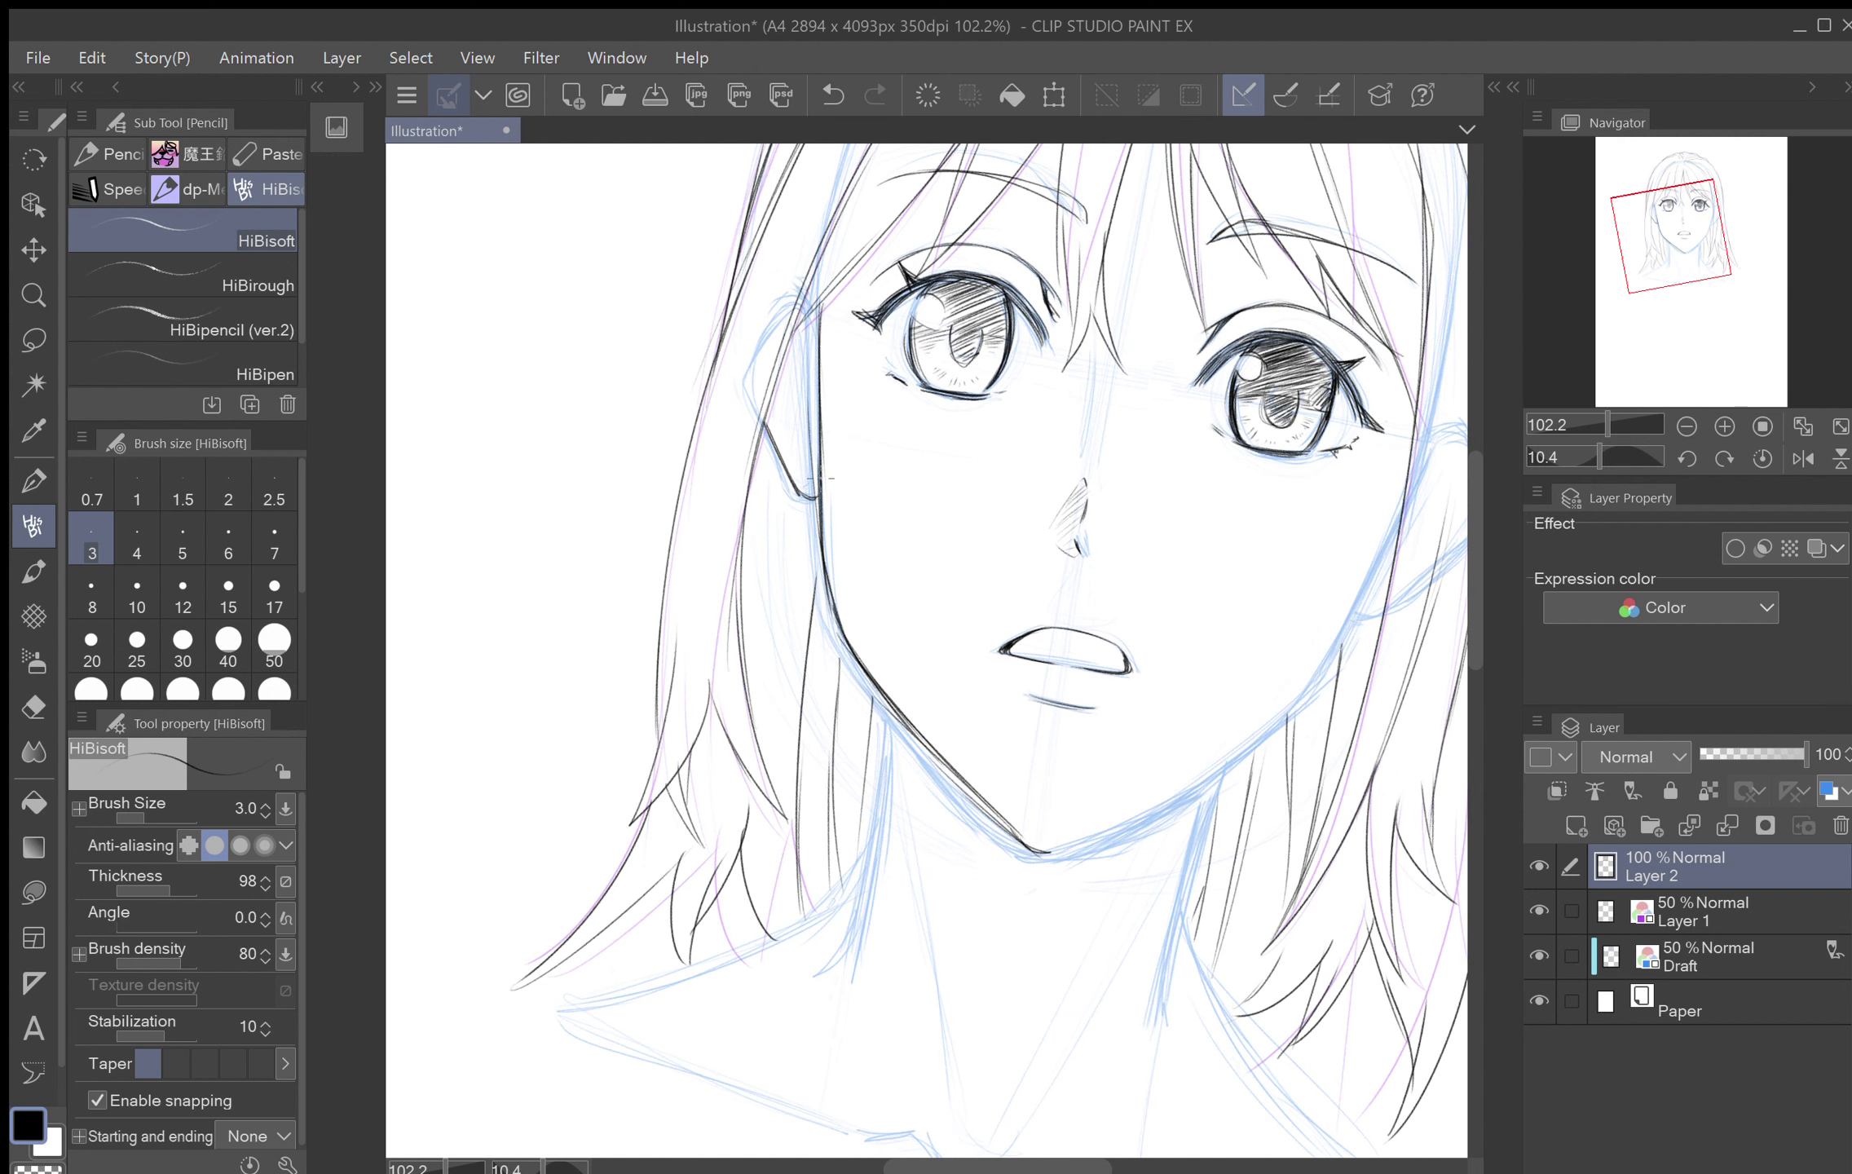
pyautogui.moveTo(819, 477)
pyautogui.mouseDown()
pyautogui.moveTo(816, 366)
pyautogui.moveTo(816, 446)
pyautogui.mouseUp()
pyautogui.moveTo(812, 363); pyautogui.dragTo(798, 338)
pyautogui.moveTo(807, 367); pyautogui.dragTo(790, 387)
pyautogui.moveTo(800, 370)
pyautogui.mouseDown()
pyautogui.moveTo(783, 398)
pyautogui.moveTo(792, 308)
pyautogui.mouseUp()
pyautogui.moveTo(794, 444)
pyautogui.mouseDown()
pyautogui.moveTo(802, 403)
pyautogui.moveTo(791, 436)
pyautogui.mouseUp()
pyautogui.moveTo(802, 420)
pyautogui.mouseDown()
pyautogui.moveTo(784, 440)
pyautogui.moveTo(817, 438)
pyautogui.moveTo(769, 433)
pyautogui.mouseUp()
# Step: Mirror the canvas view and draw the opposite cheek contour down to the chin, with the earlobe beside it
pyautogui.click(1803, 468)
pyautogui.click(1802, 468)
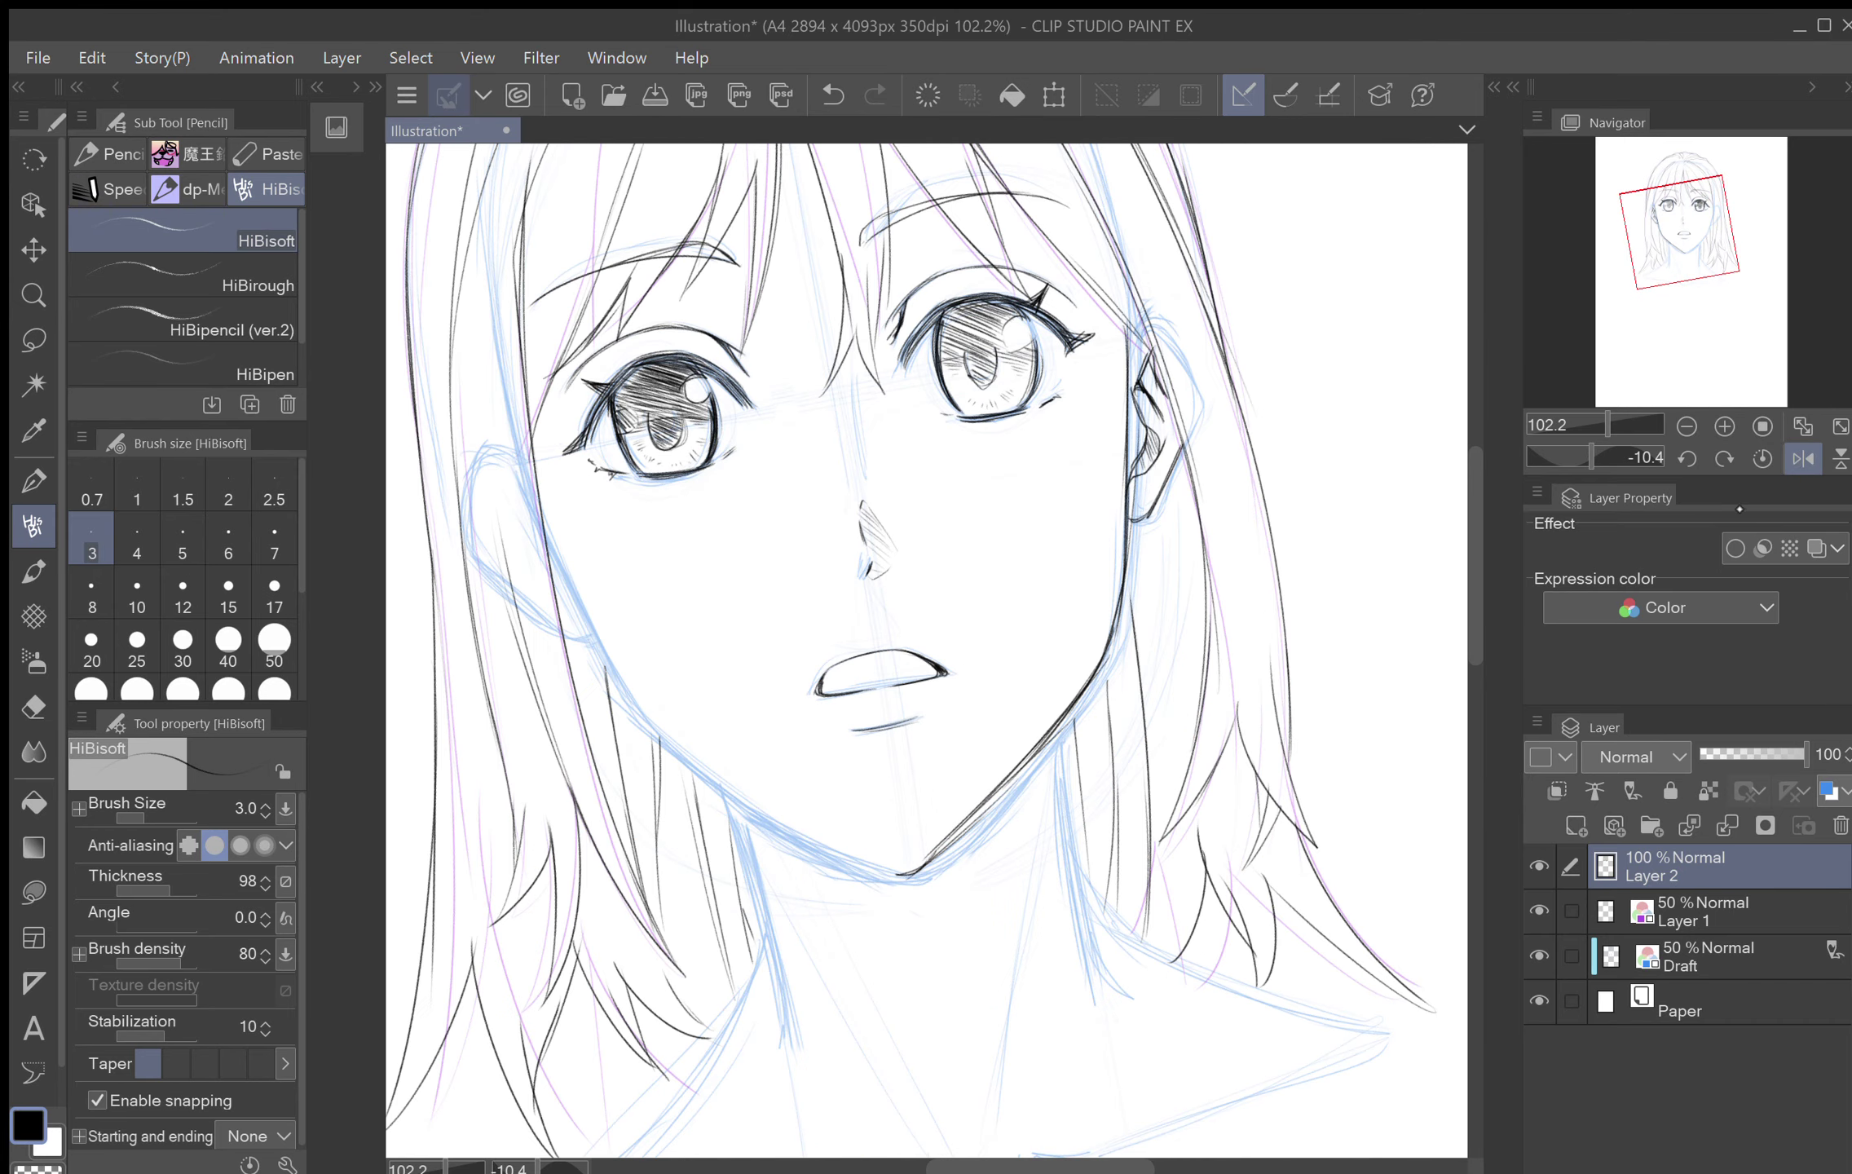
pyautogui.moveTo(881, 675)
pyautogui.mouseDown()
pyautogui.moveTo(870, 592)
pyautogui.moveTo(890, 515)
pyautogui.mouseUp()
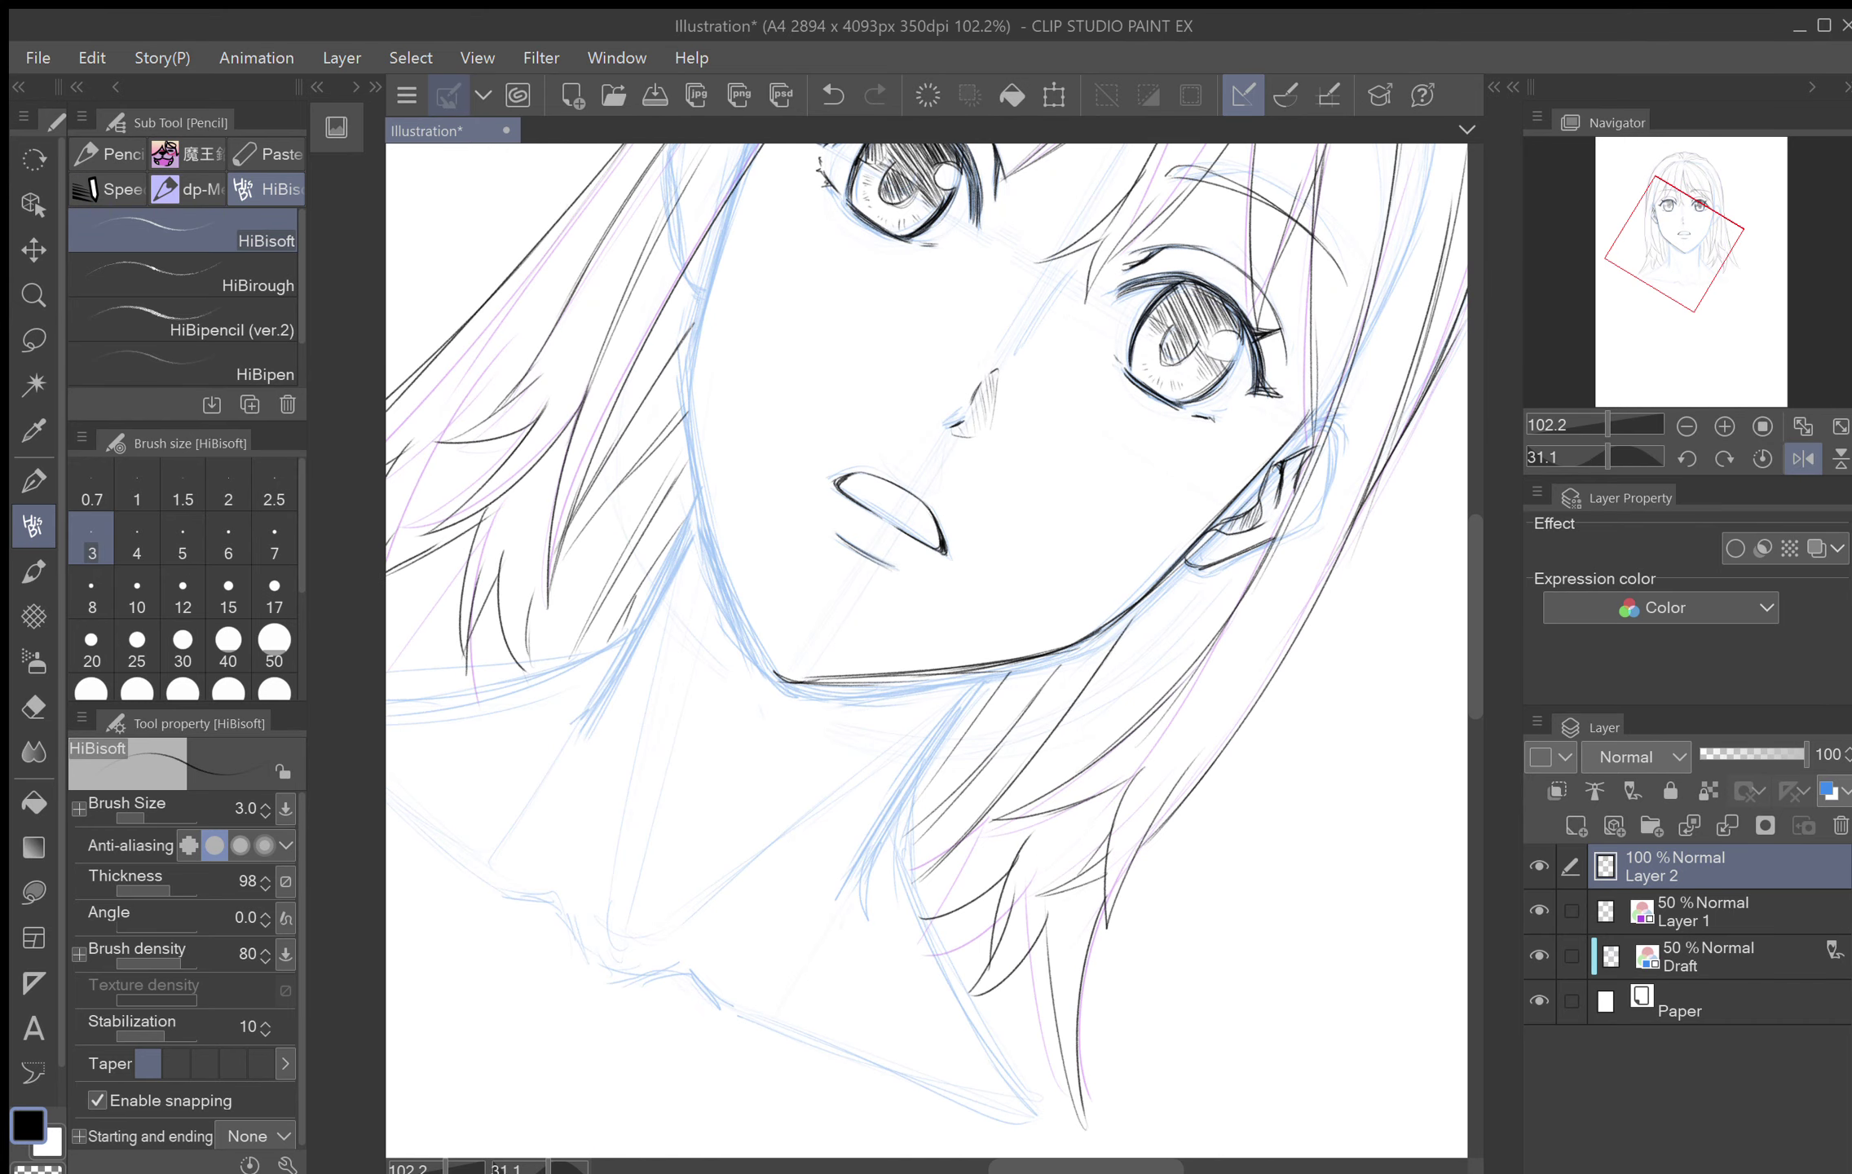
pyautogui.moveTo(741, 180)
pyautogui.mouseDown()
pyautogui.moveTo(833, 258)
pyautogui.moveTo(806, 352)
pyautogui.mouseUp()
pyautogui.moveTo(825, 265); pyautogui.dragTo(780, 465)
pyautogui.moveTo(799, 370); pyautogui.dragTo(777, 488)
pyautogui.moveTo(823, 306)
pyautogui.mouseDown()
pyautogui.moveTo(781, 458)
pyautogui.moveTo(827, 269)
pyautogui.mouseUp()
pyautogui.moveTo(790, 414)
pyautogui.mouseDown()
pyautogui.moveTo(788, 538)
pyautogui.moveTo(865, 755)
pyautogui.mouseUp()
pyautogui.moveTo(809, 613); pyautogui.dragTo(851, 735)
pyautogui.moveTo(787, 519)
pyautogui.mouseDown()
pyautogui.moveTo(803, 597)
pyautogui.moveTo(781, 322)
pyautogui.moveTo(772, 349)
pyautogui.moveTo(810, 288)
pyautogui.mouseUp()
# Step: Straighten the canvas and erase the jaw line between the chin and the cheek on the finished ear's side with the Soft eraser
pyautogui.press('-')
pyautogui.press('-')
pyautogui.press('-')
pyautogui.press('-')
pyautogui.press('-')
pyautogui.press('-')
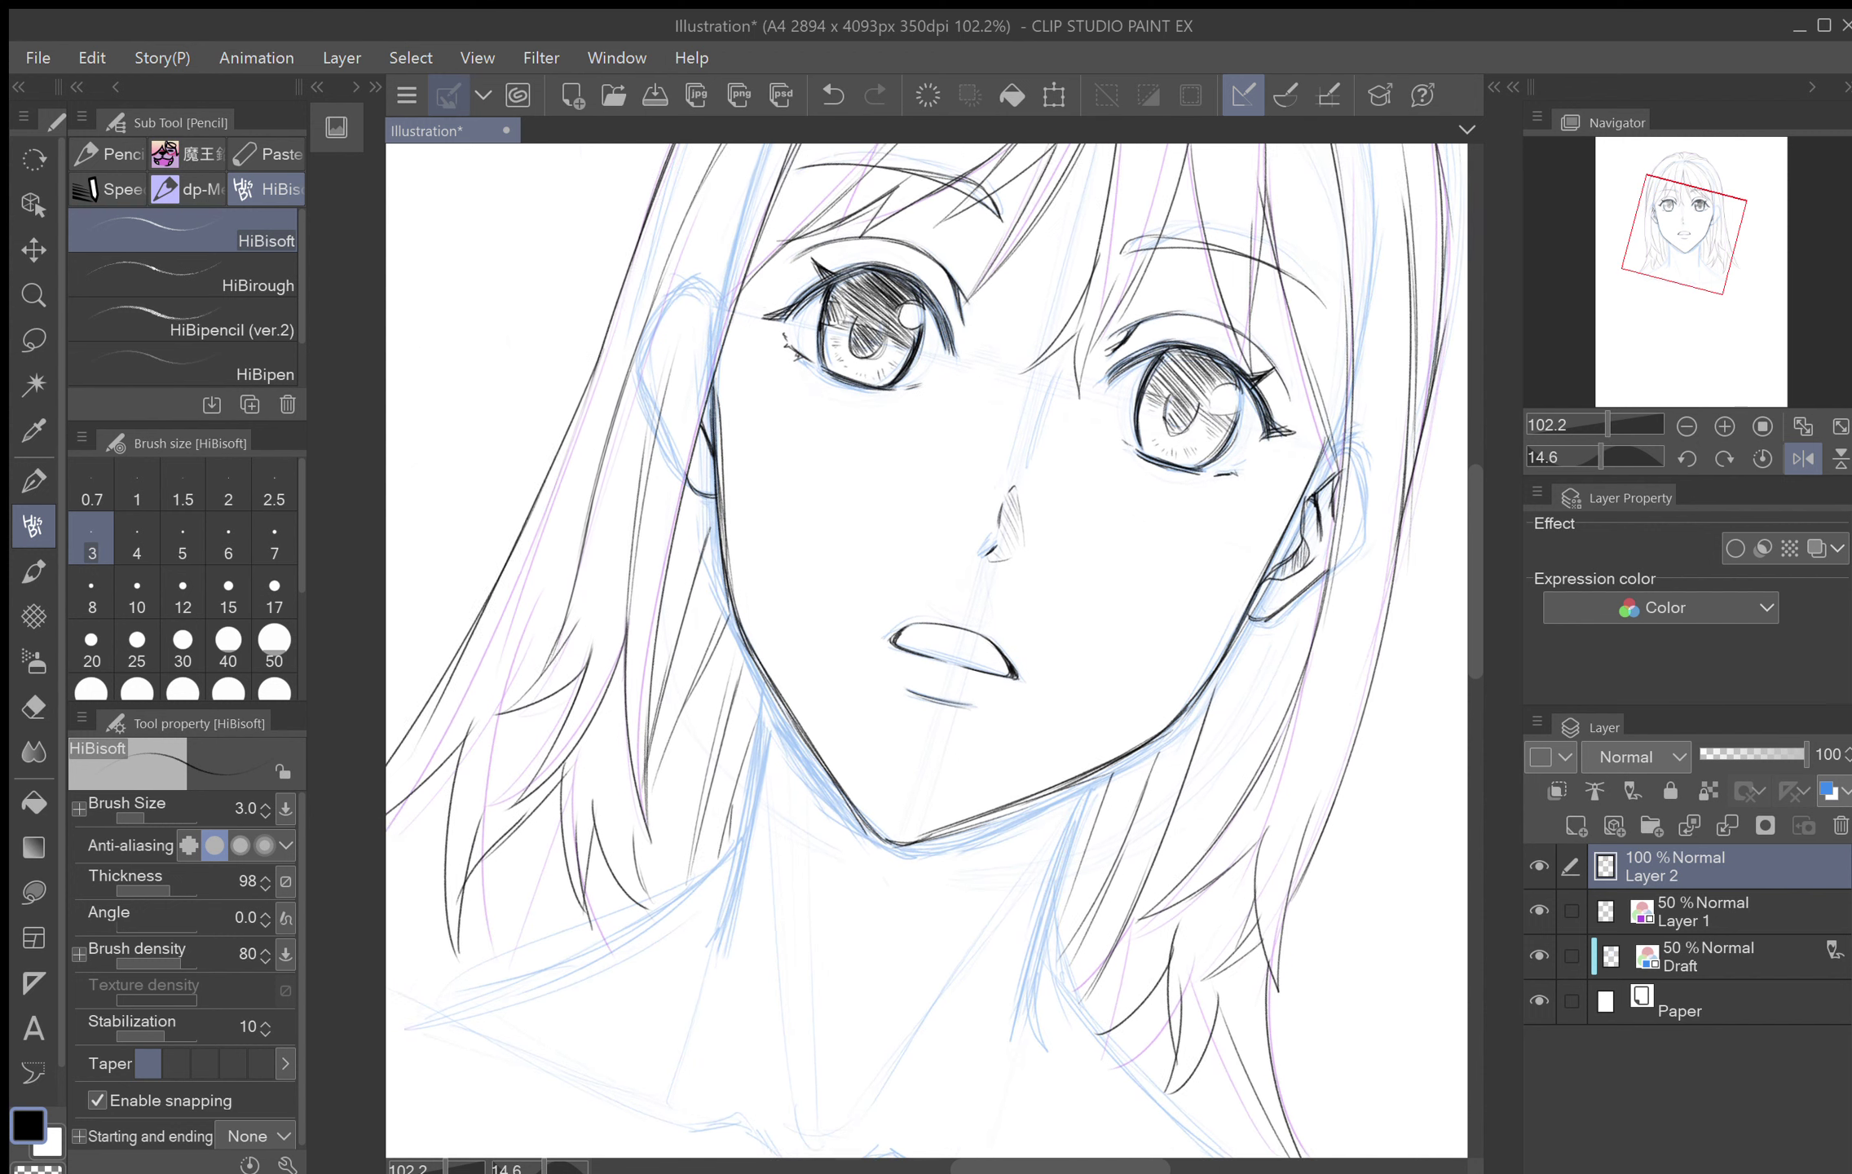
pyautogui.scroll(-4, 1276, 725)
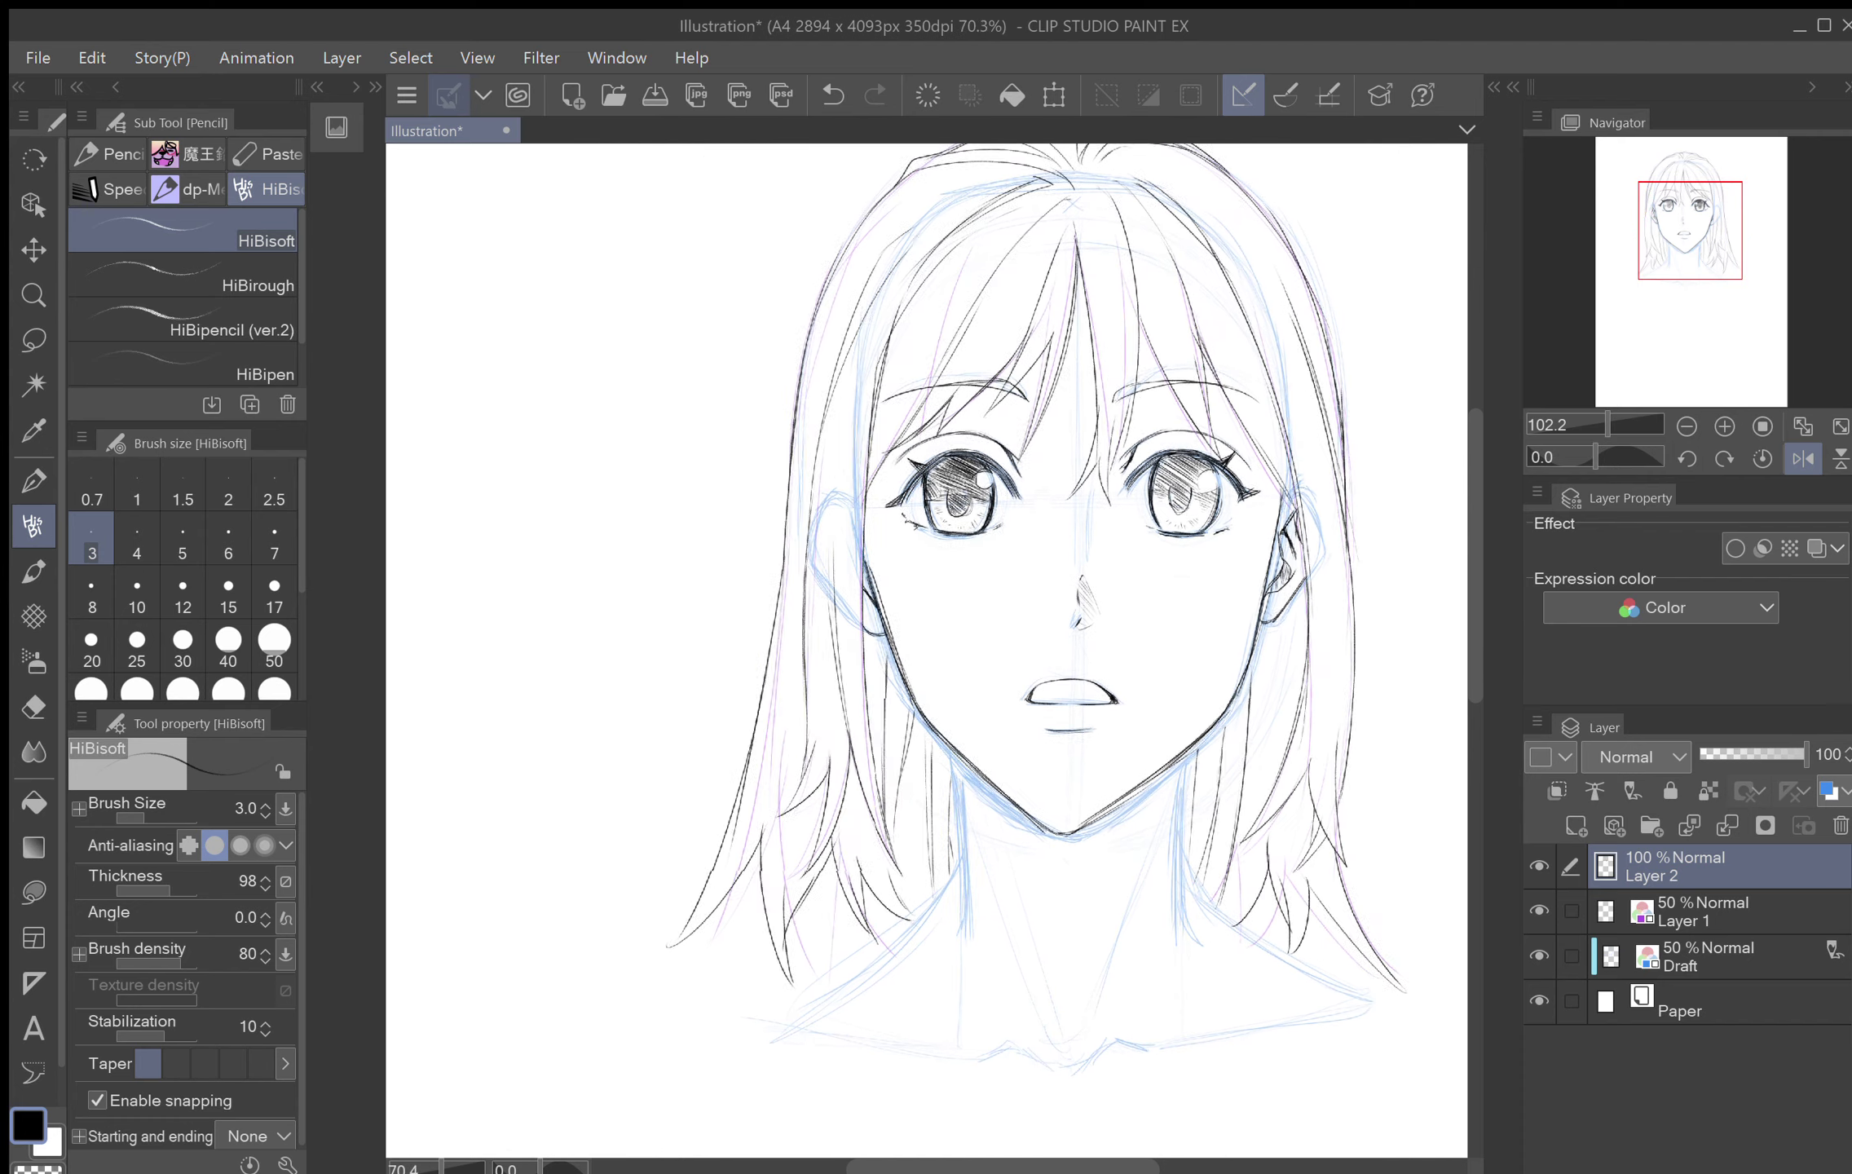
pyautogui.scroll(3, 1276, 726)
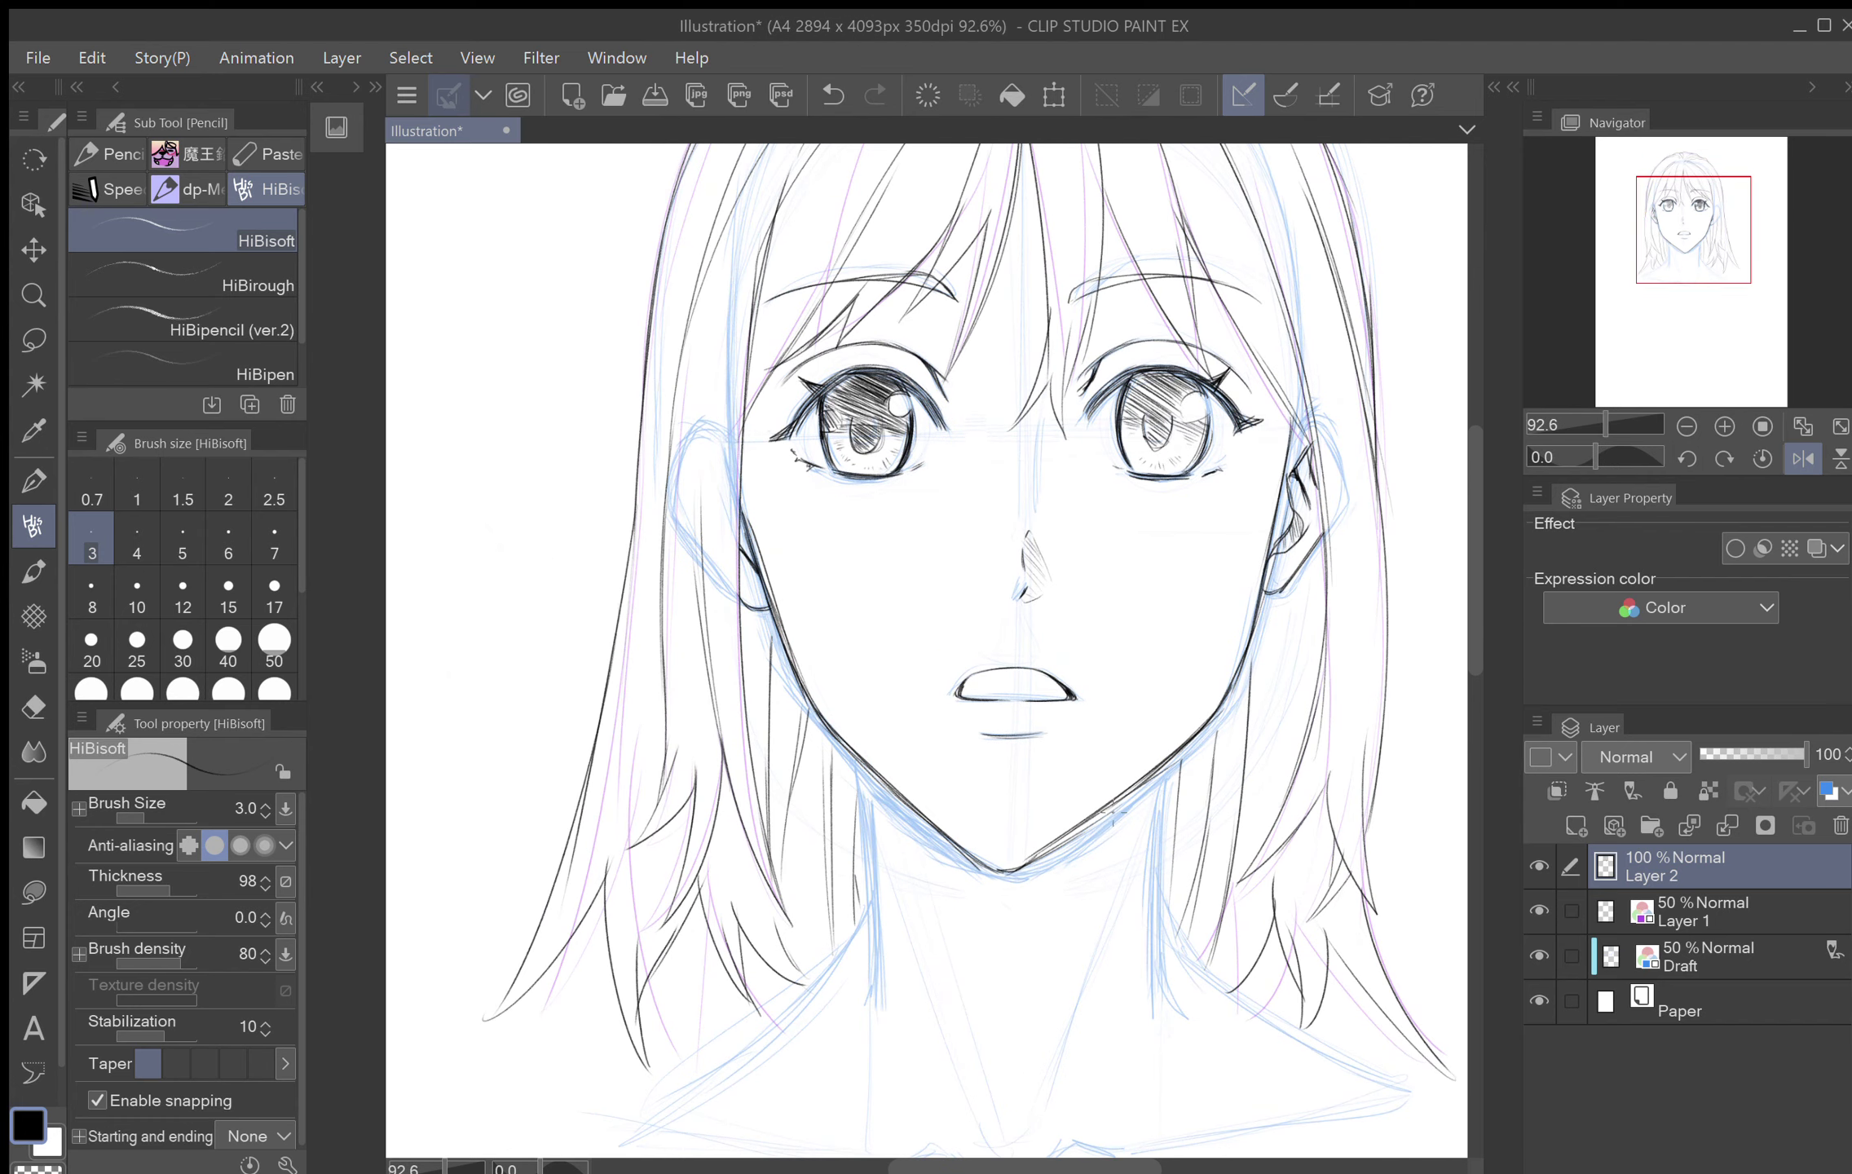
pyautogui.press('e')
pyautogui.moveTo(1046, 889)
pyautogui.mouseDown()
pyautogui.moveTo(1137, 815)
pyautogui.moveTo(1121, 865)
pyautogui.mouseUp()
pyautogui.moveTo(1164, 773)
pyautogui.mouseDown()
pyautogui.moveTo(1125, 845)
pyautogui.moveTo(1170, 763)
pyautogui.moveTo(1091, 936)
pyautogui.mouseUp()
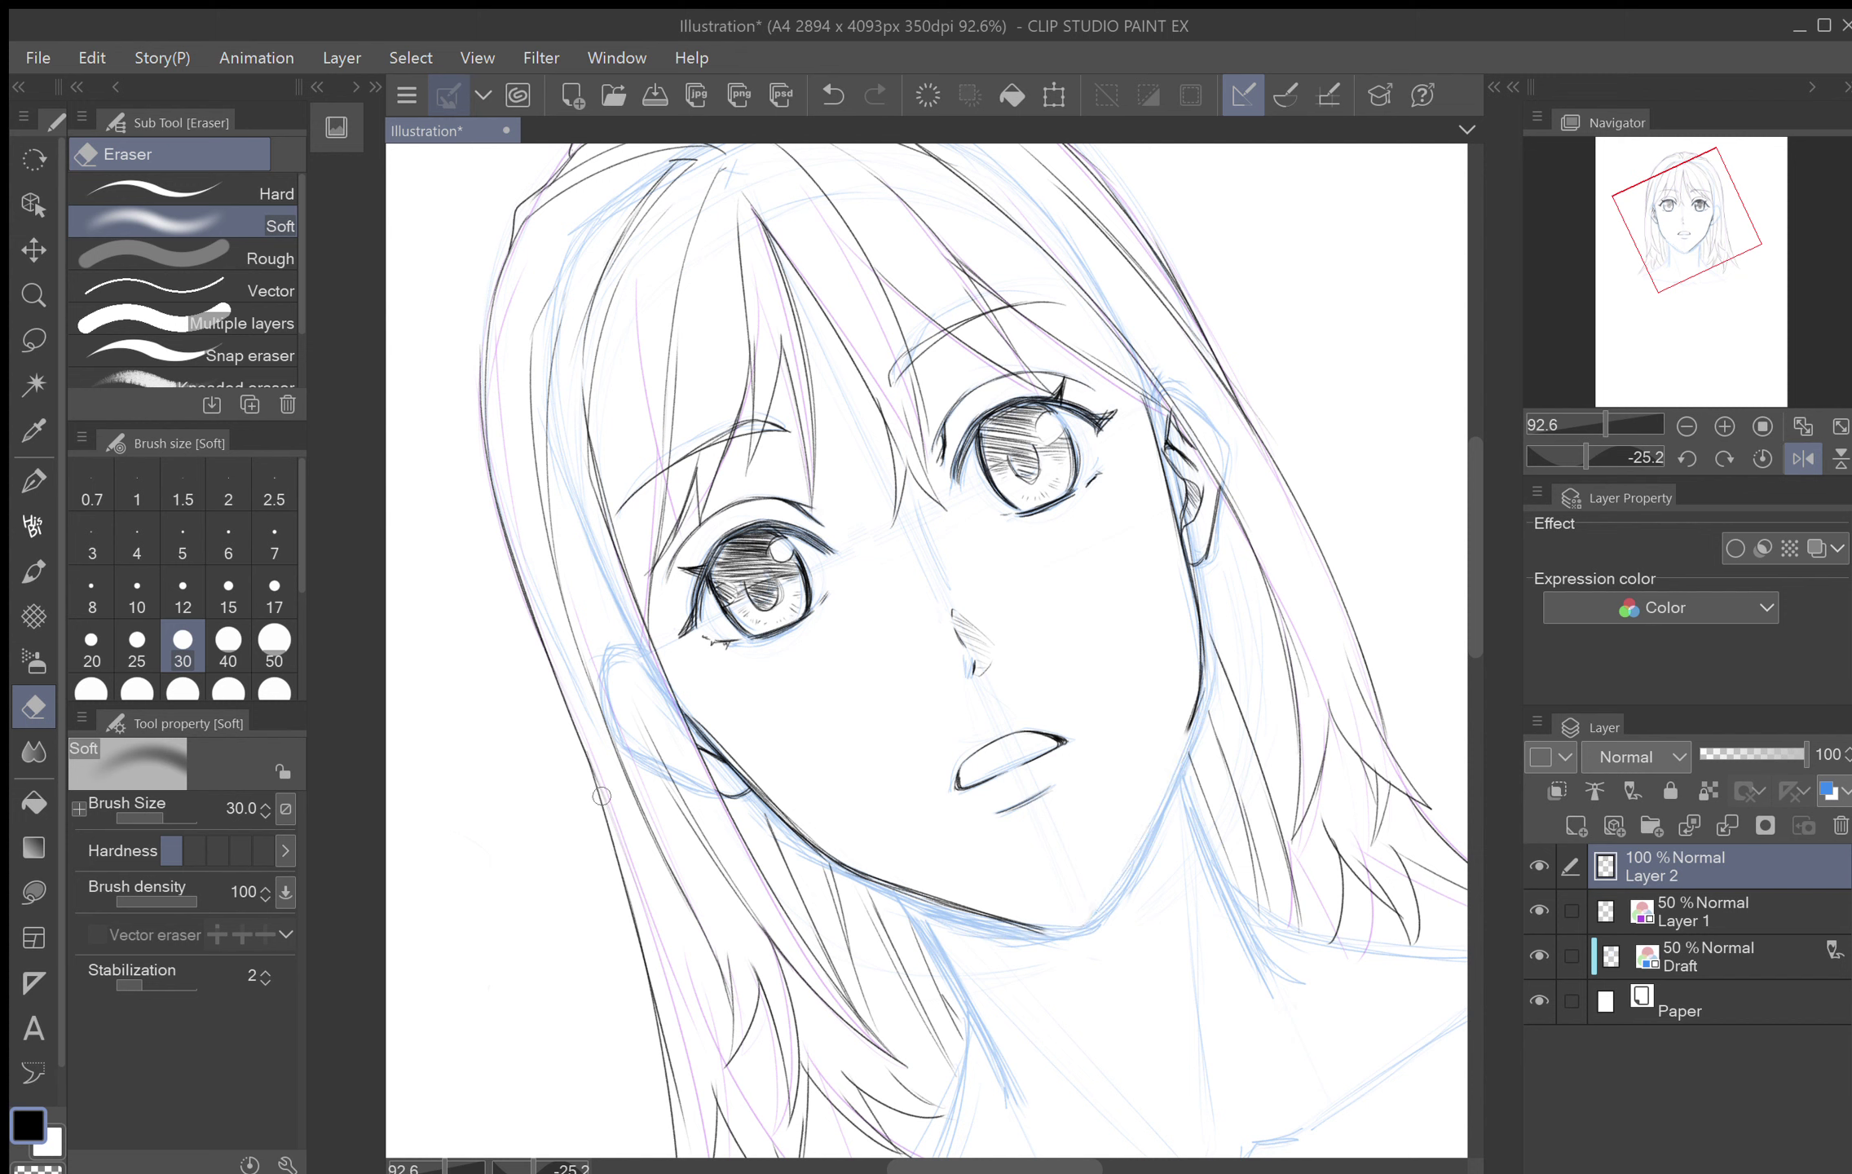
# Step: Redraw the erased jaw line with the HiBisoft pencil and reinforce the contour around the chin
pyautogui.press('p')
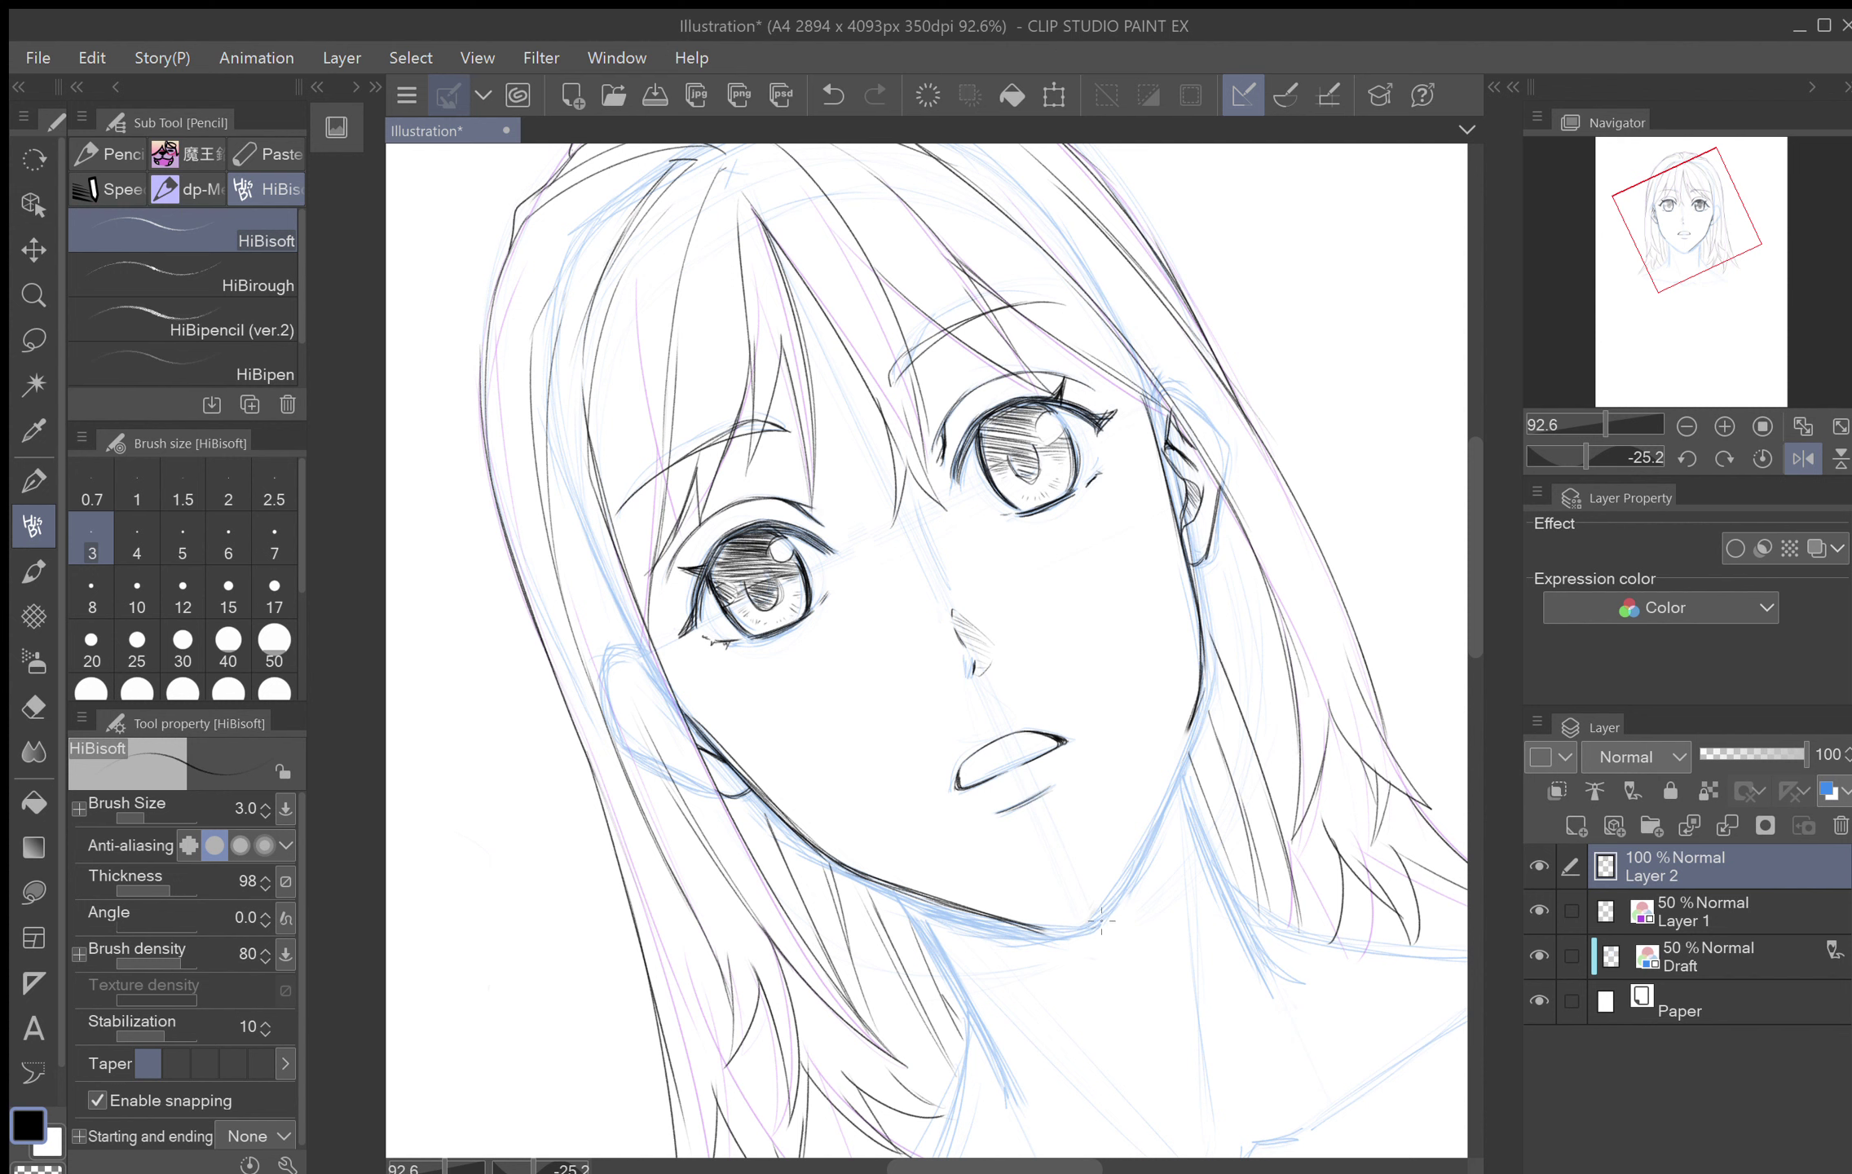
pyautogui.moveTo(1107, 919)
pyautogui.mouseDown()
pyautogui.moveTo(1196, 702)
pyautogui.moveTo(1153, 820)
pyautogui.mouseUp()
pyautogui.moveTo(1184, 742); pyautogui.dragTo(1127, 880)
pyautogui.moveTo(1194, 705); pyautogui.dragTo(1176, 763)
pyautogui.moveTo(1177, 649); pyautogui.dragTo(1067, 858)
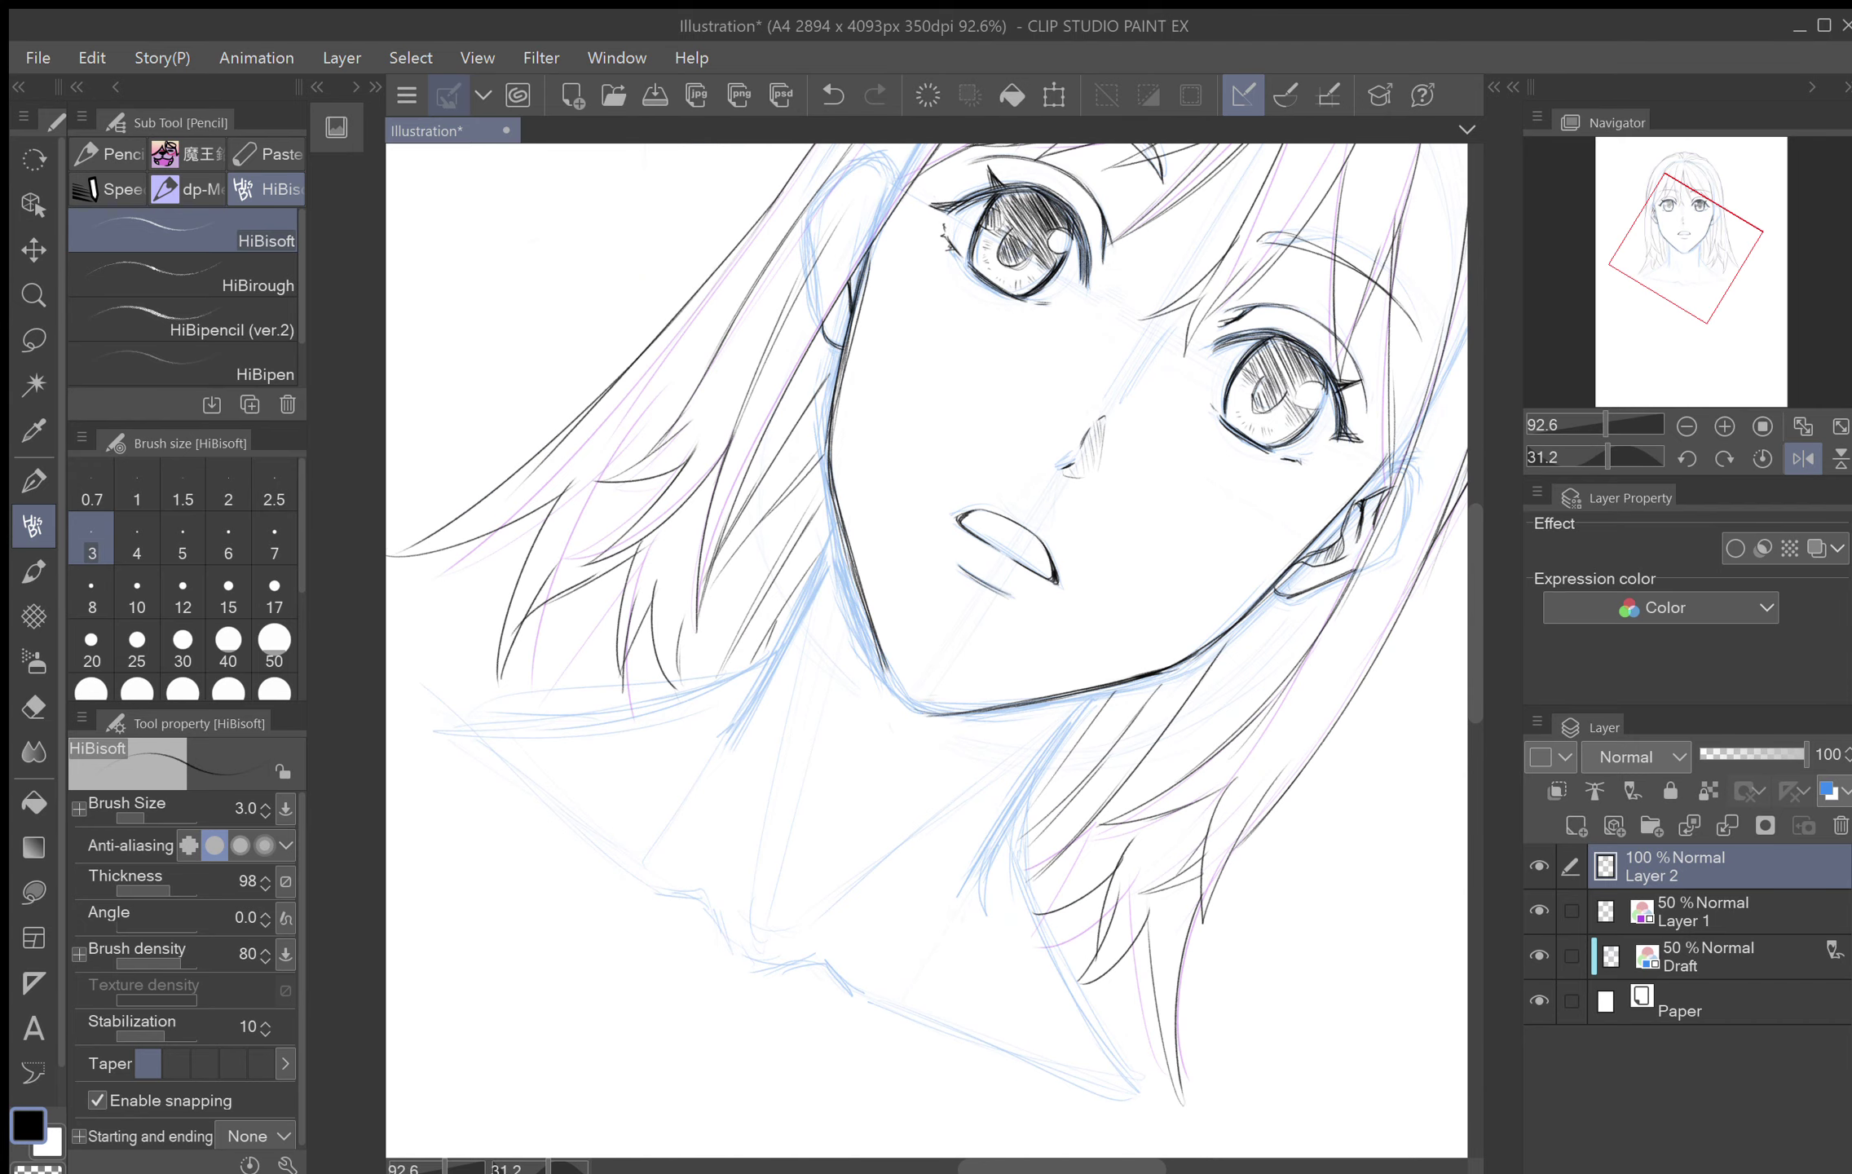
pyautogui.moveTo(929, 715)
pyautogui.mouseDown()
pyautogui.moveTo(886, 674)
pyautogui.moveTo(864, 601)
pyautogui.moveTo(900, 694)
pyautogui.moveTo(943, 713)
pyautogui.moveTo(869, 612)
pyautogui.mouseUp()
pyautogui.moveTo(808, 452); pyautogui.dragTo(736, 684)
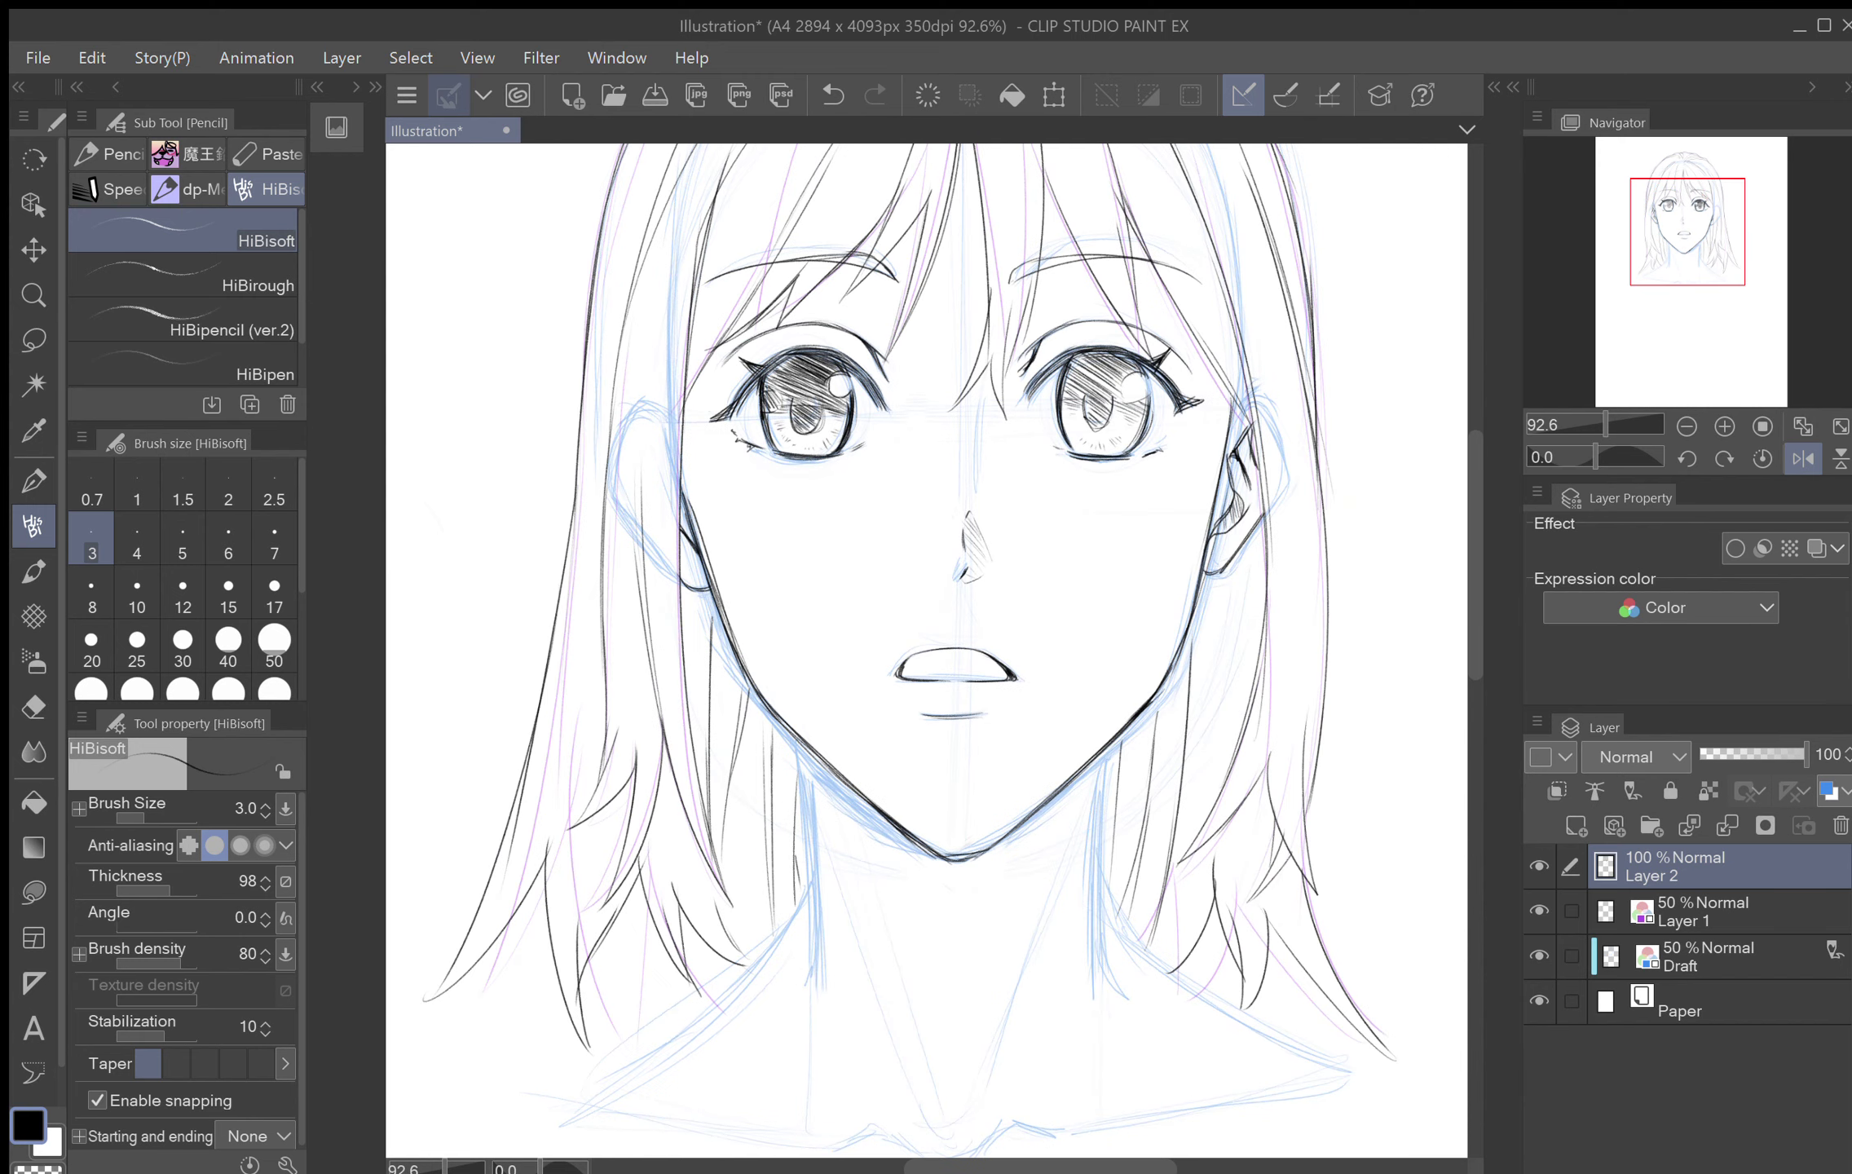
pyautogui.moveTo(954, 661); pyautogui.dragTo(1007, 471)
pyautogui.scroll(-4, 1292, 640)
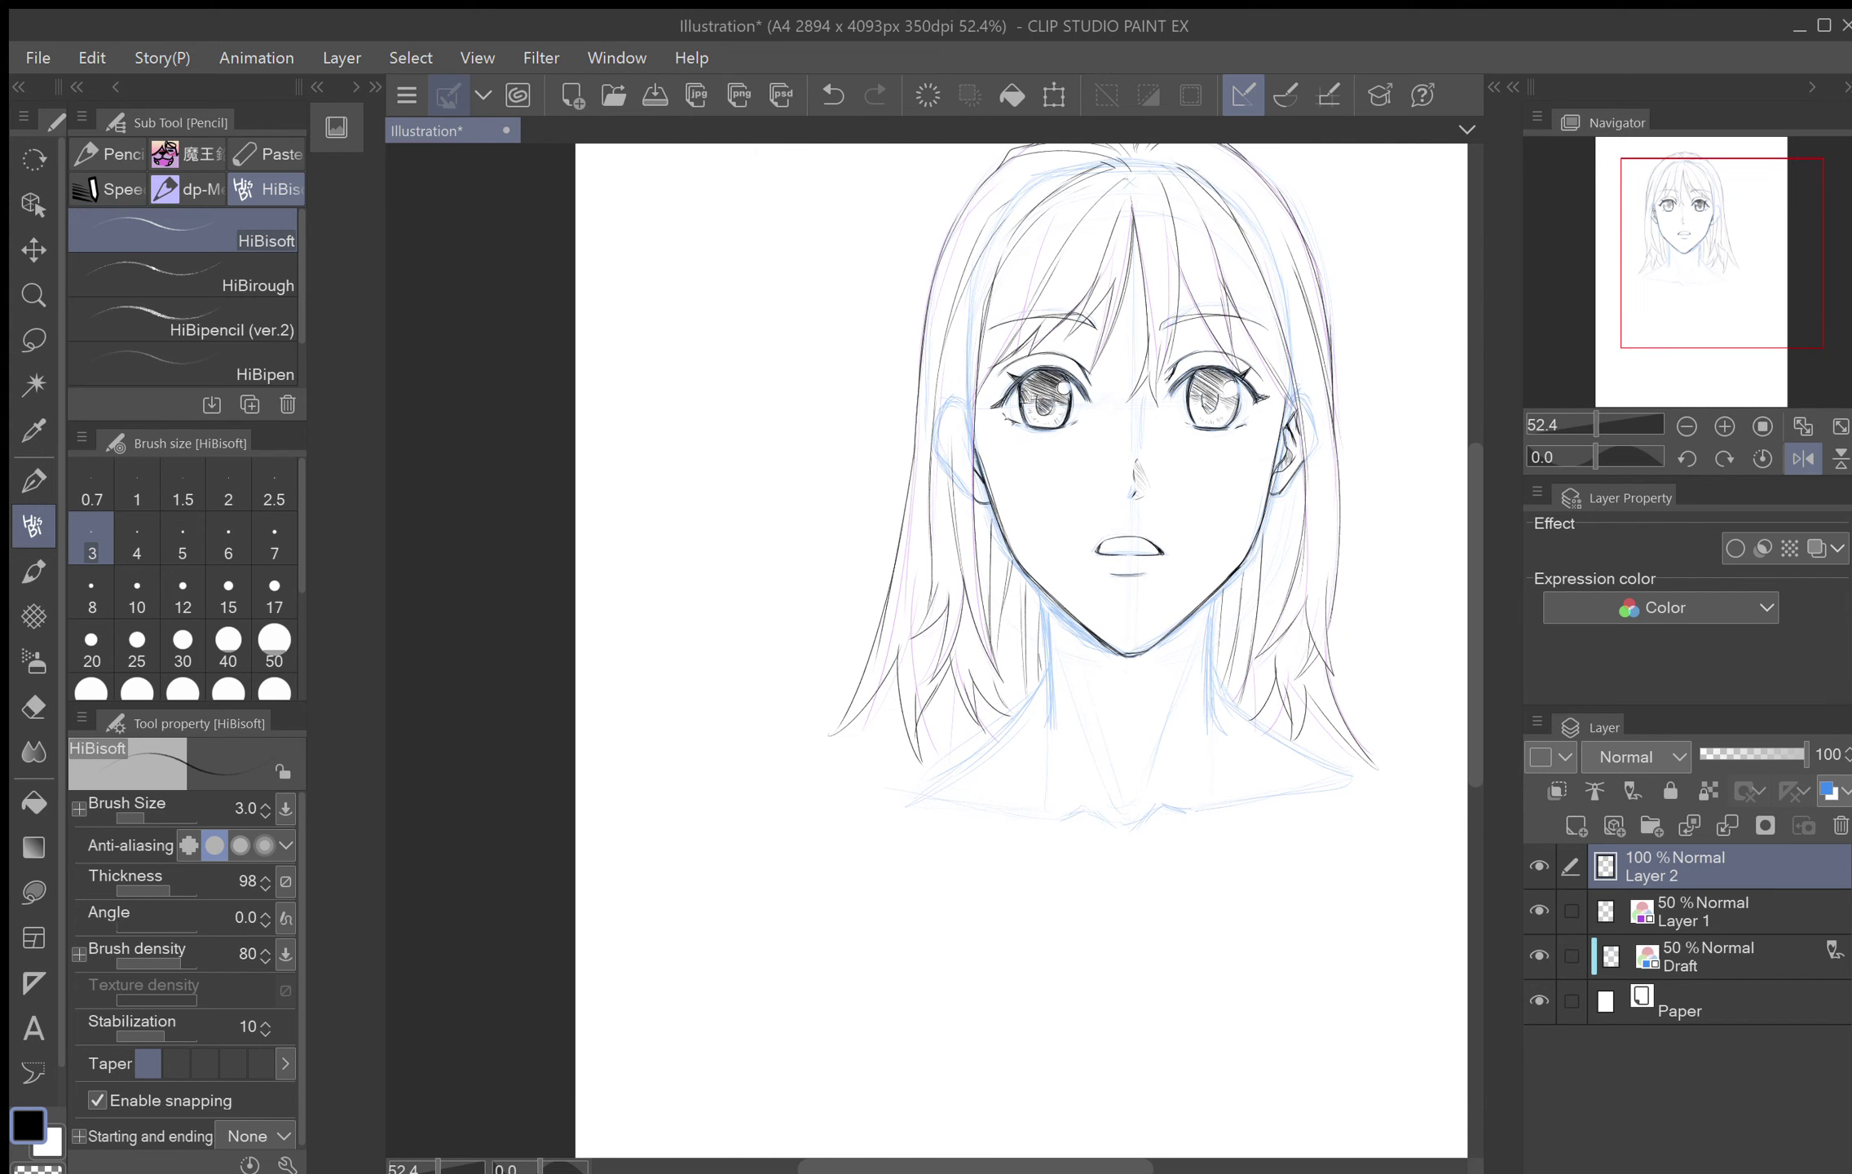
# Step: Return from the mirrored view, rotate the canvas and darken the left eye's iris and pupil with short HiBisoft pencil strokes
pyautogui.scroll(1, 1300, 677)
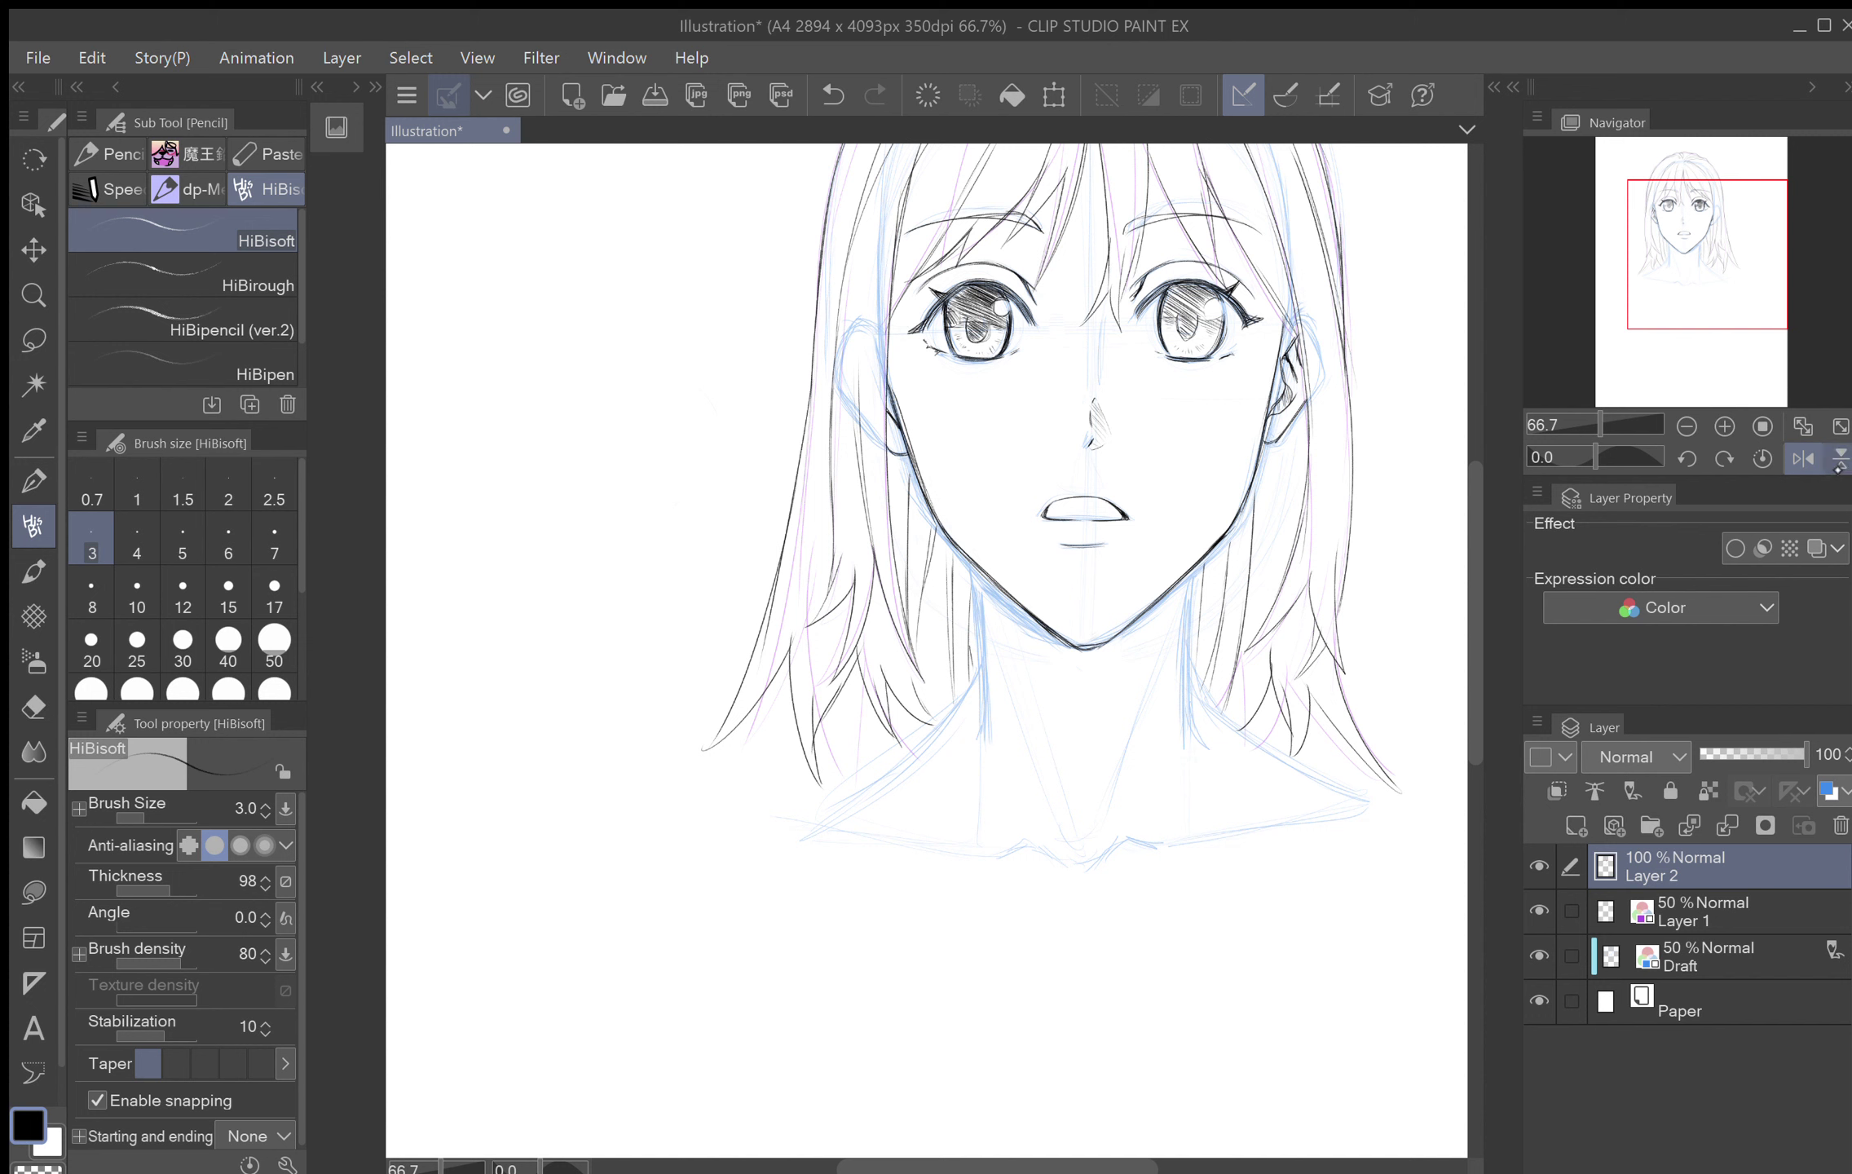
pyautogui.click(1803, 459)
pyautogui.moveTo(768, 515); pyautogui.dragTo(1022, 688)
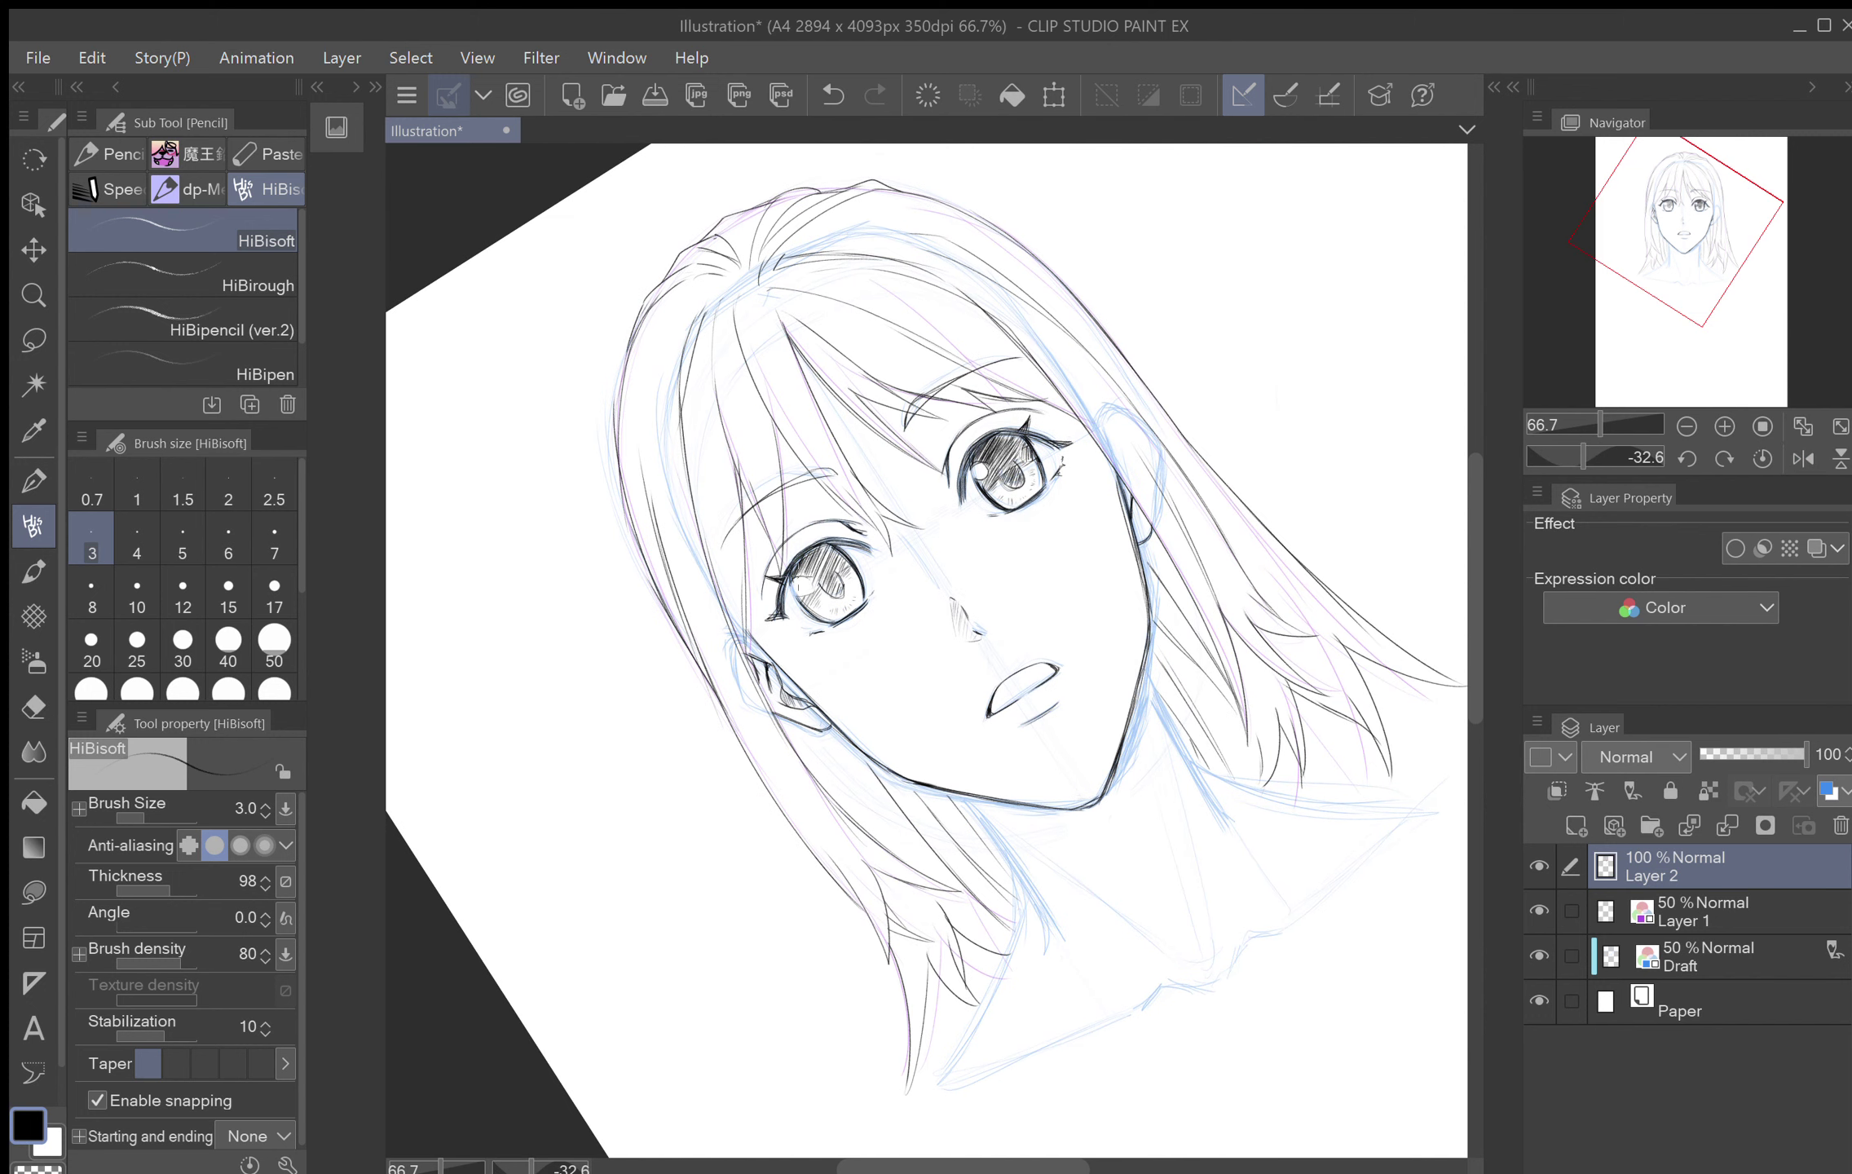
pyautogui.moveTo(818, 551); pyautogui.dragTo(806, 577)
pyautogui.moveTo(820, 553); pyautogui.dragTo(811, 590)
pyautogui.moveTo(828, 544); pyautogui.dragTo(812, 586)
pyautogui.moveTo(831, 555)
pyautogui.mouseDown()
pyautogui.moveTo(803, 586)
pyautogui.moveTo(830, 587)
pyautogui.mouseUp()
pyautogui.moveTo(825, 594); pyautogui.dragTo(811, 601)
pyautogui.moveTo(831, 589); pyautogui.dragTo(807, 610)
# Step: Straighten the canvas and draw both side lines of the neck from the jaw down to the shoulders
pyautogui.moveTo(834, 527); pyautogui.dragTo(1003, 246)
pyautogui.moveTo(1060, 489); pyautogui.dragTo(937, 456)
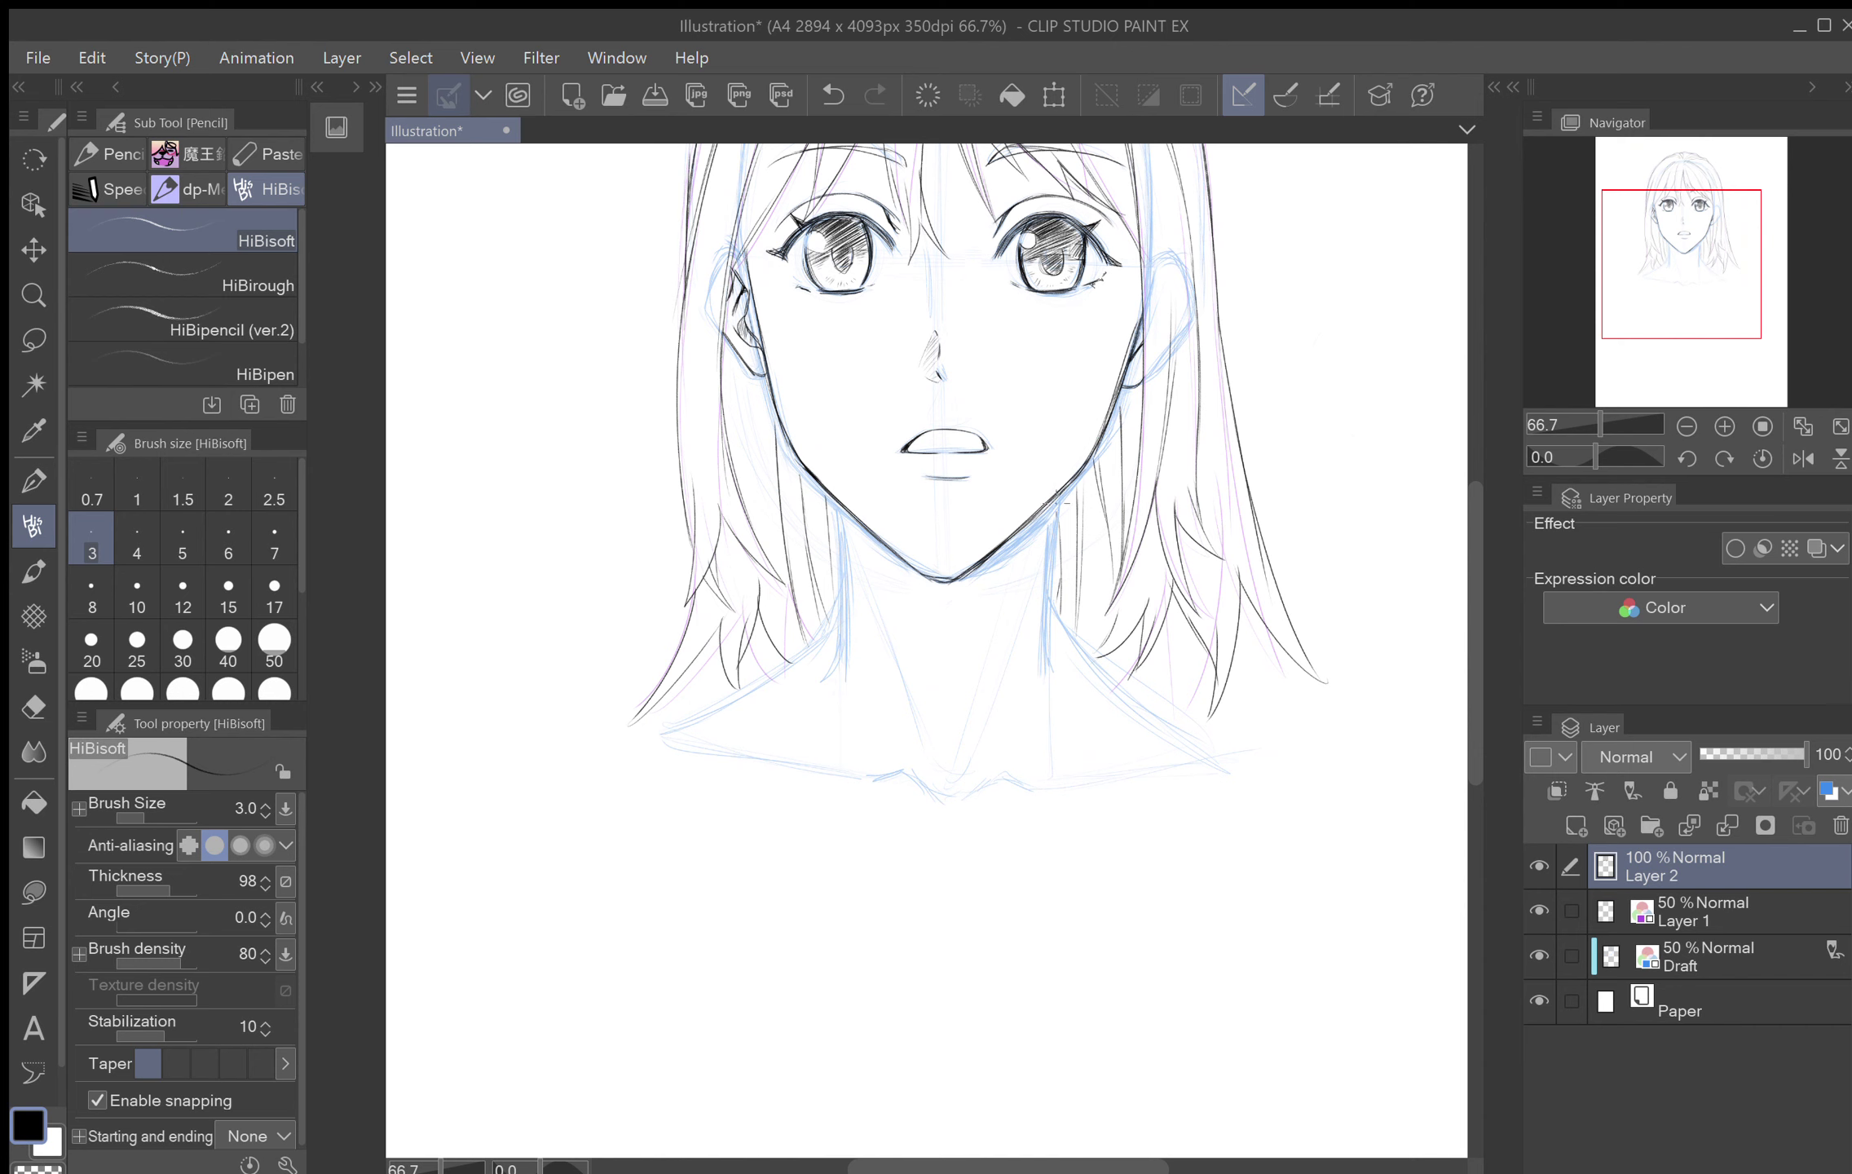
pyautogui.moveTo(1061, 494); pyautogui.dragTo(1046, 651)
pyautogui.moveTo(835, 497); pyautogui.dragTo(842, 620)
pyautogui.moveTo(839, 538); pyautogui.dragTo(838, 651)
# Step: Rotate the canvas, draw the left shoulder line from the neck base and the two collarbone strokes, and reset the rotation
pyautogui.moveTo(945, 440); pyautogui.dragTo(780, 498)
pyautogui.moveTo(888, 807)
pyautogui.mouseDown()
pyautogui.moveTo(979, 549)
pyautogui.moveTo(990, 596)
pyautogui.moveTo(958, 760)
pyautogui.mouseUp()
pyautogui.moveTo(984, 646); pyautogui.dragTo(959, 784)
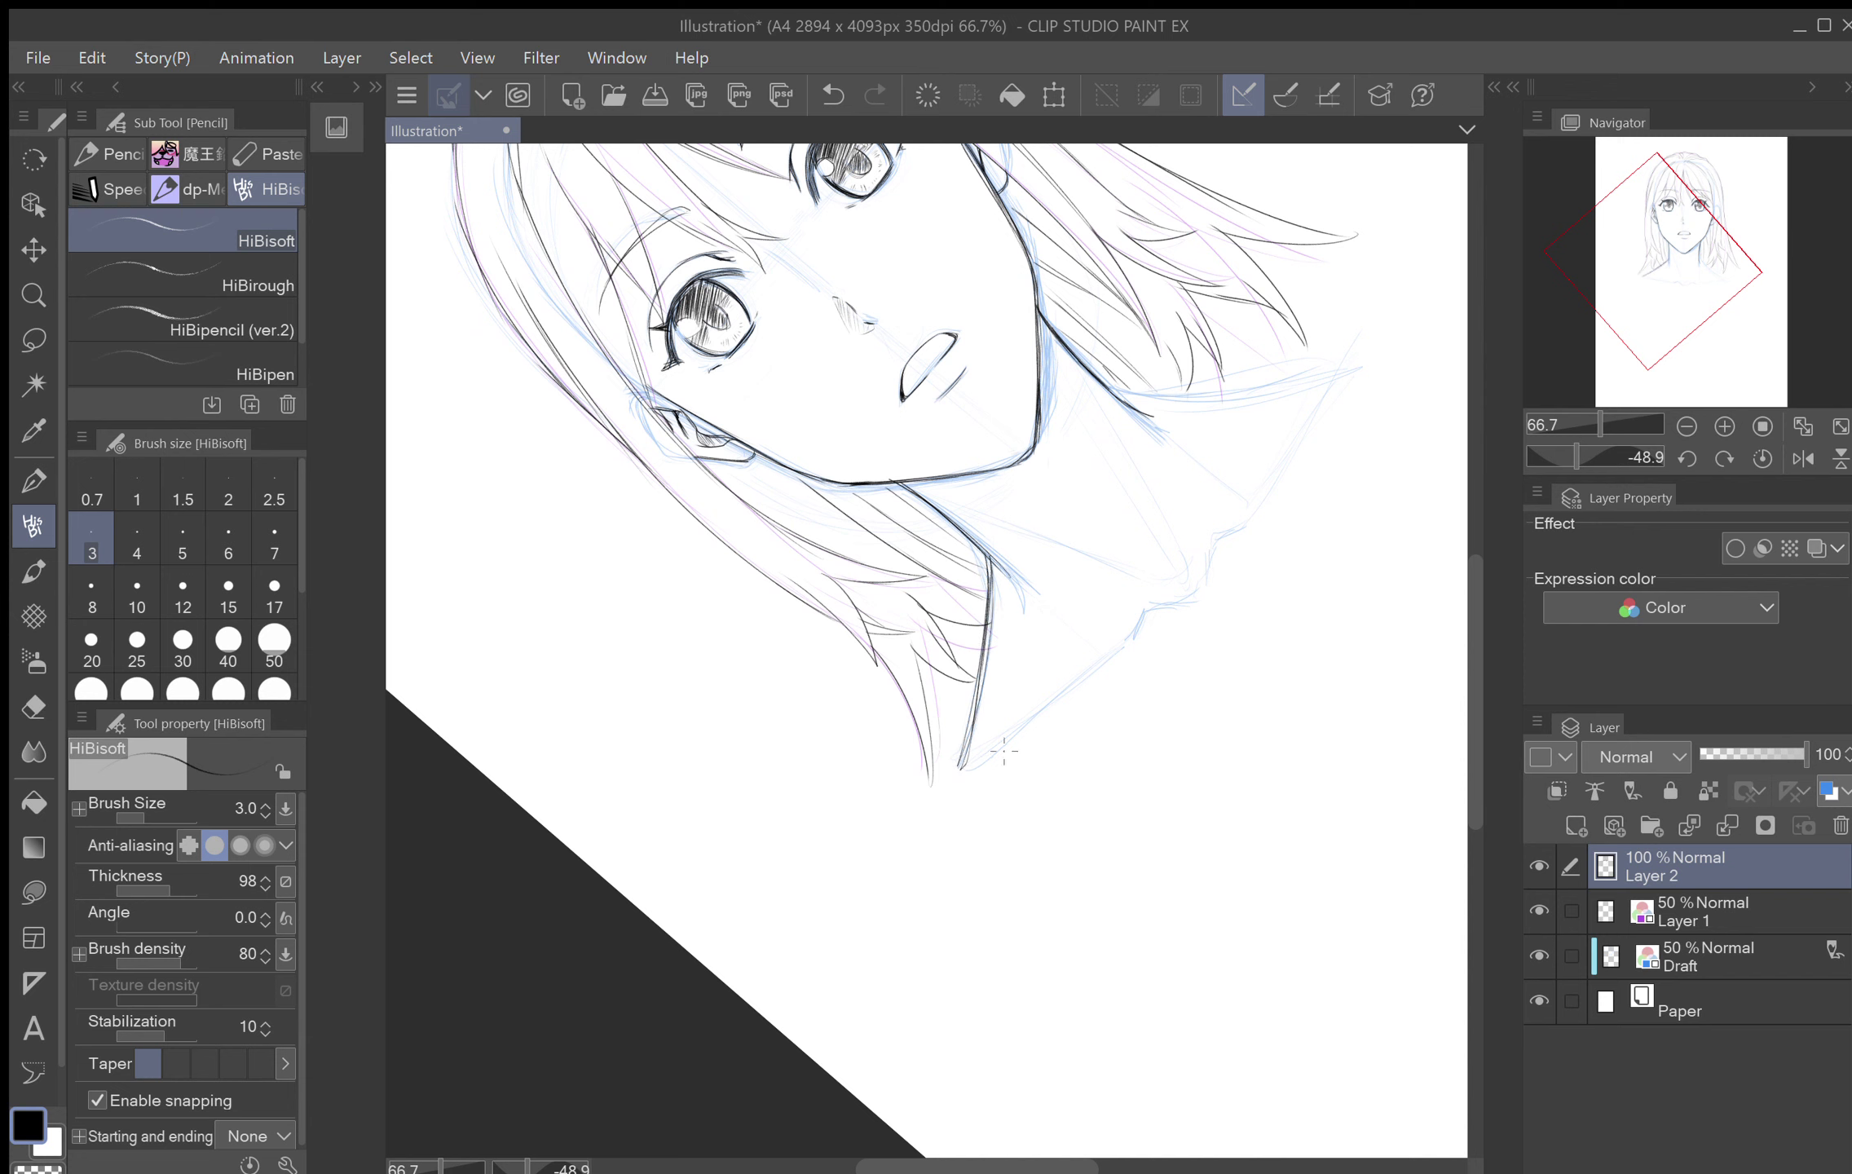
pyautogui.moveTo(1096, 670)
pyautogui.mouseDown()
pyautogui.moveTo(1140, 612)
pyautogui.moveTo(1175, 601)
pyautogui.moveTo(1120, 646)
pyautogui.mouseUp()
pyautogui.moveTo(1221, 541)
pyautogui.mouseDown()
pyautogui.moveTo(1292, 435)
pyautogui.moveTo(1217, 545)
pyautogui.mouseUp()
pyautogui.click(1762, 458)
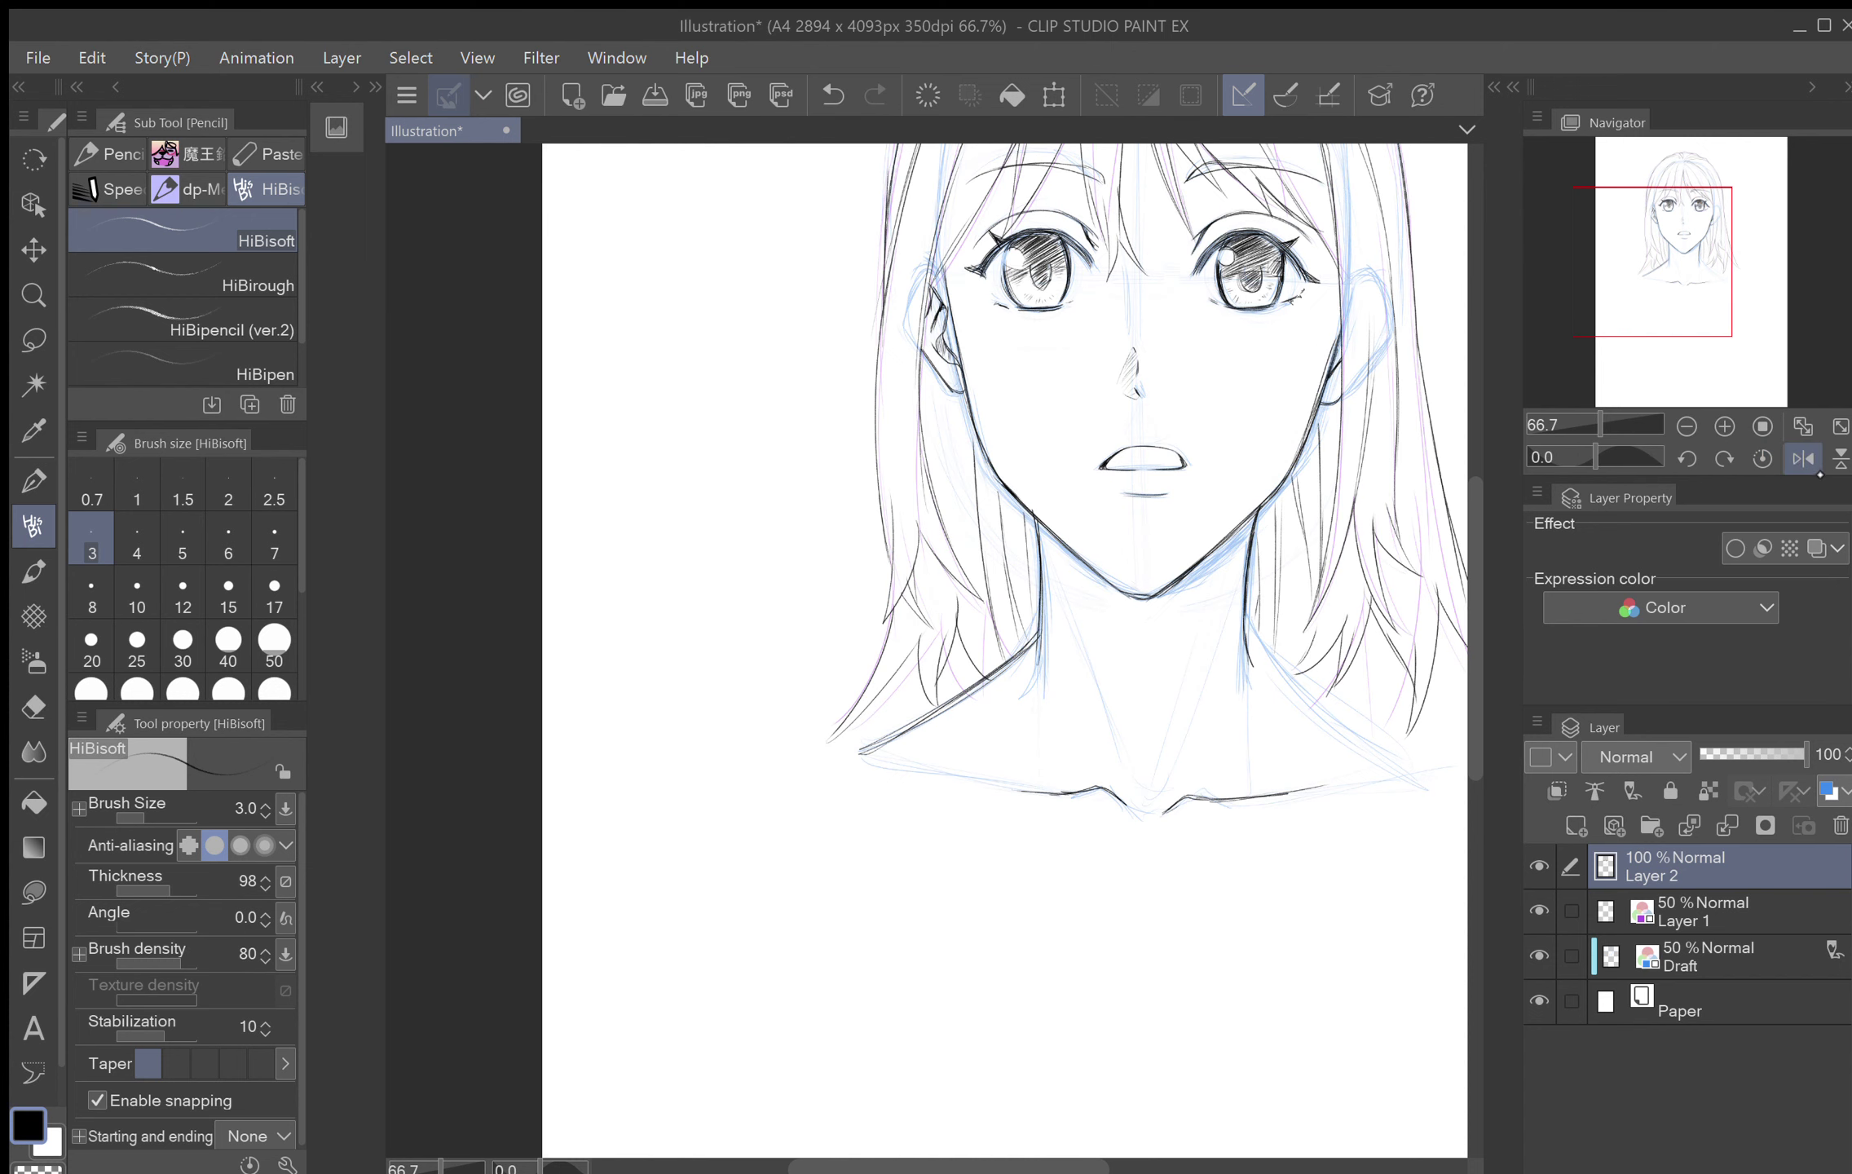
# Step: Draw the right shoulder line from the neck base in a mirrored, rotated view, and return to the straight, unmirrored view
pyautogui.click(1804, 460)
pyautogui.moveTo(709, 652); pyautogui.dragTo(1085, 511)
pyautogui.moveTo(962, 652); pyautogui.dragTo(939, 881)
pyautogui.moveTo(966, 752)
pyautogui.mouseDown()
pyautogui.moveTo(955, 825)
pyautogui.moveTo(955, 653)
pyautogui.mouseUp()
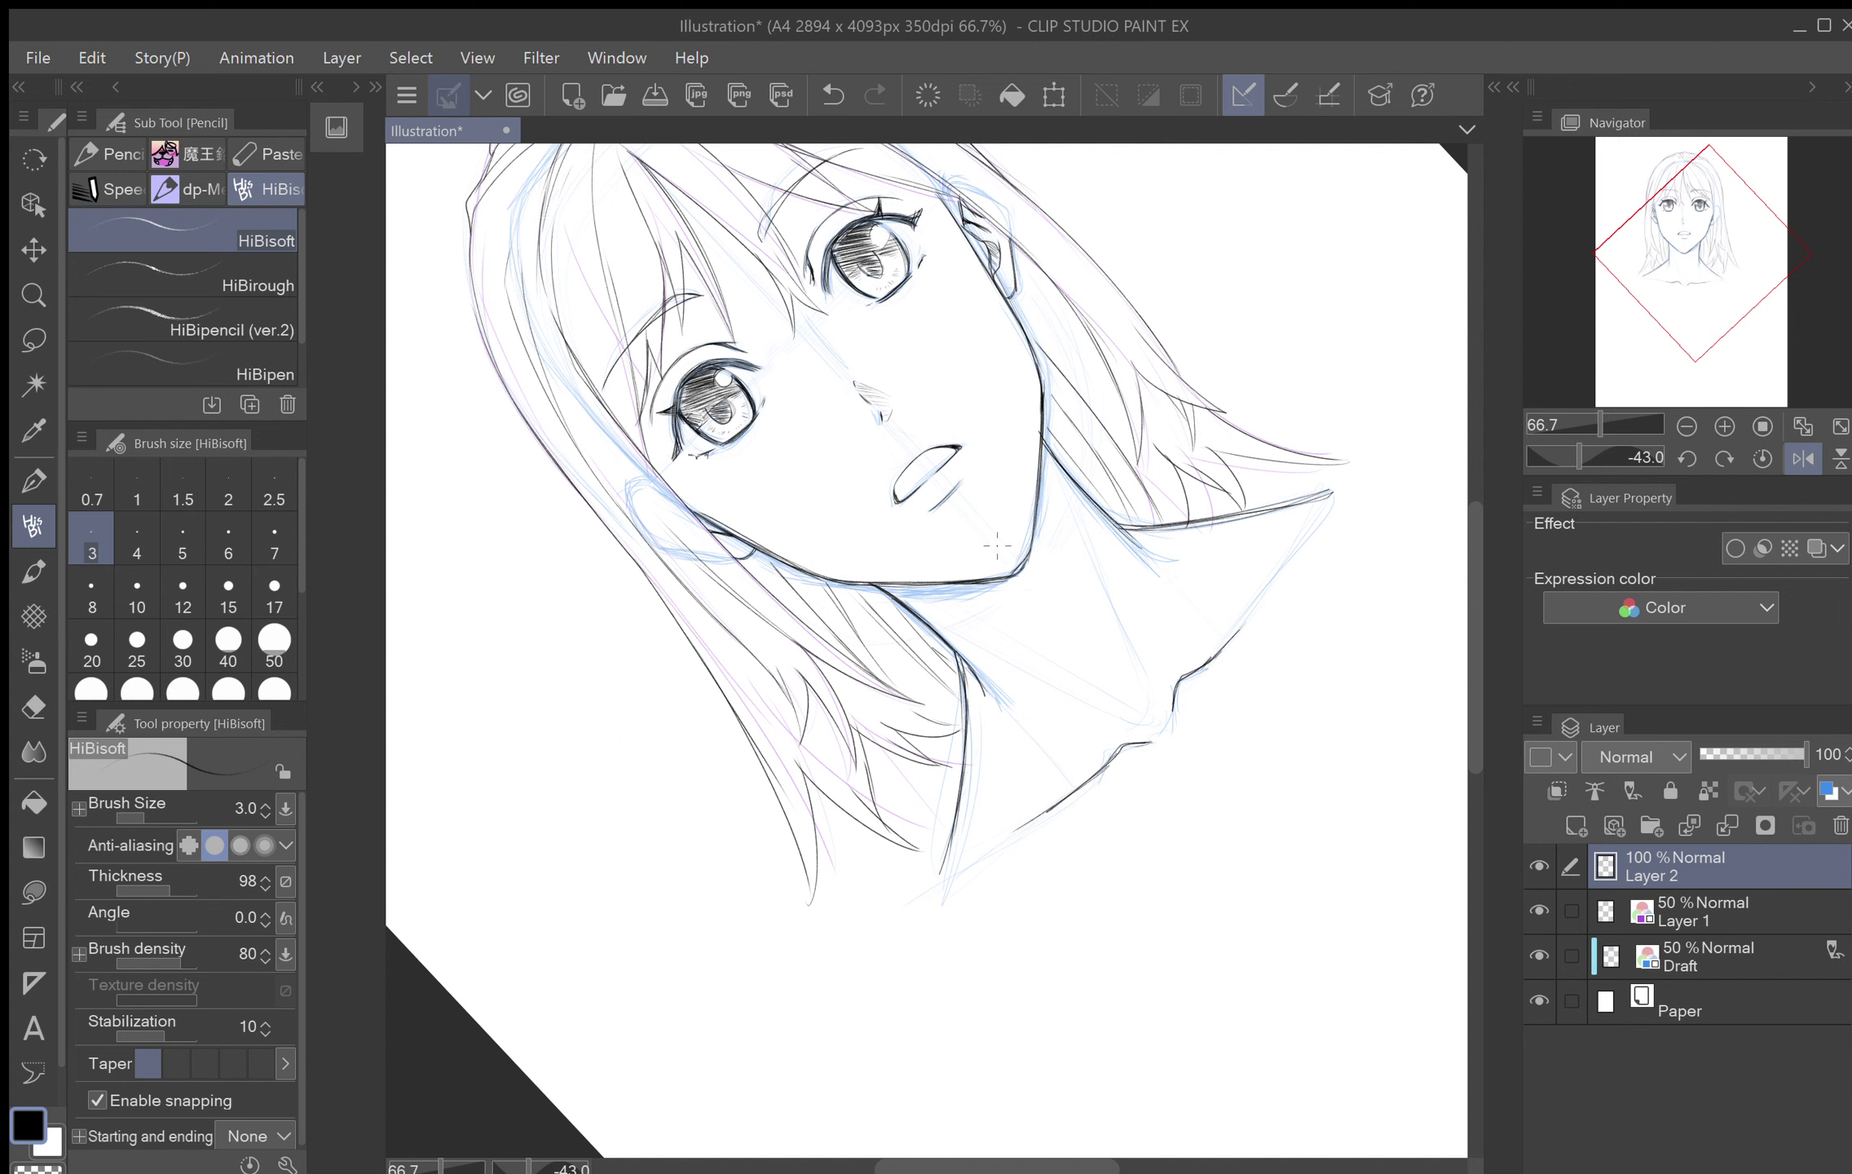
pyautogui.hotkey('ctrl', '@')
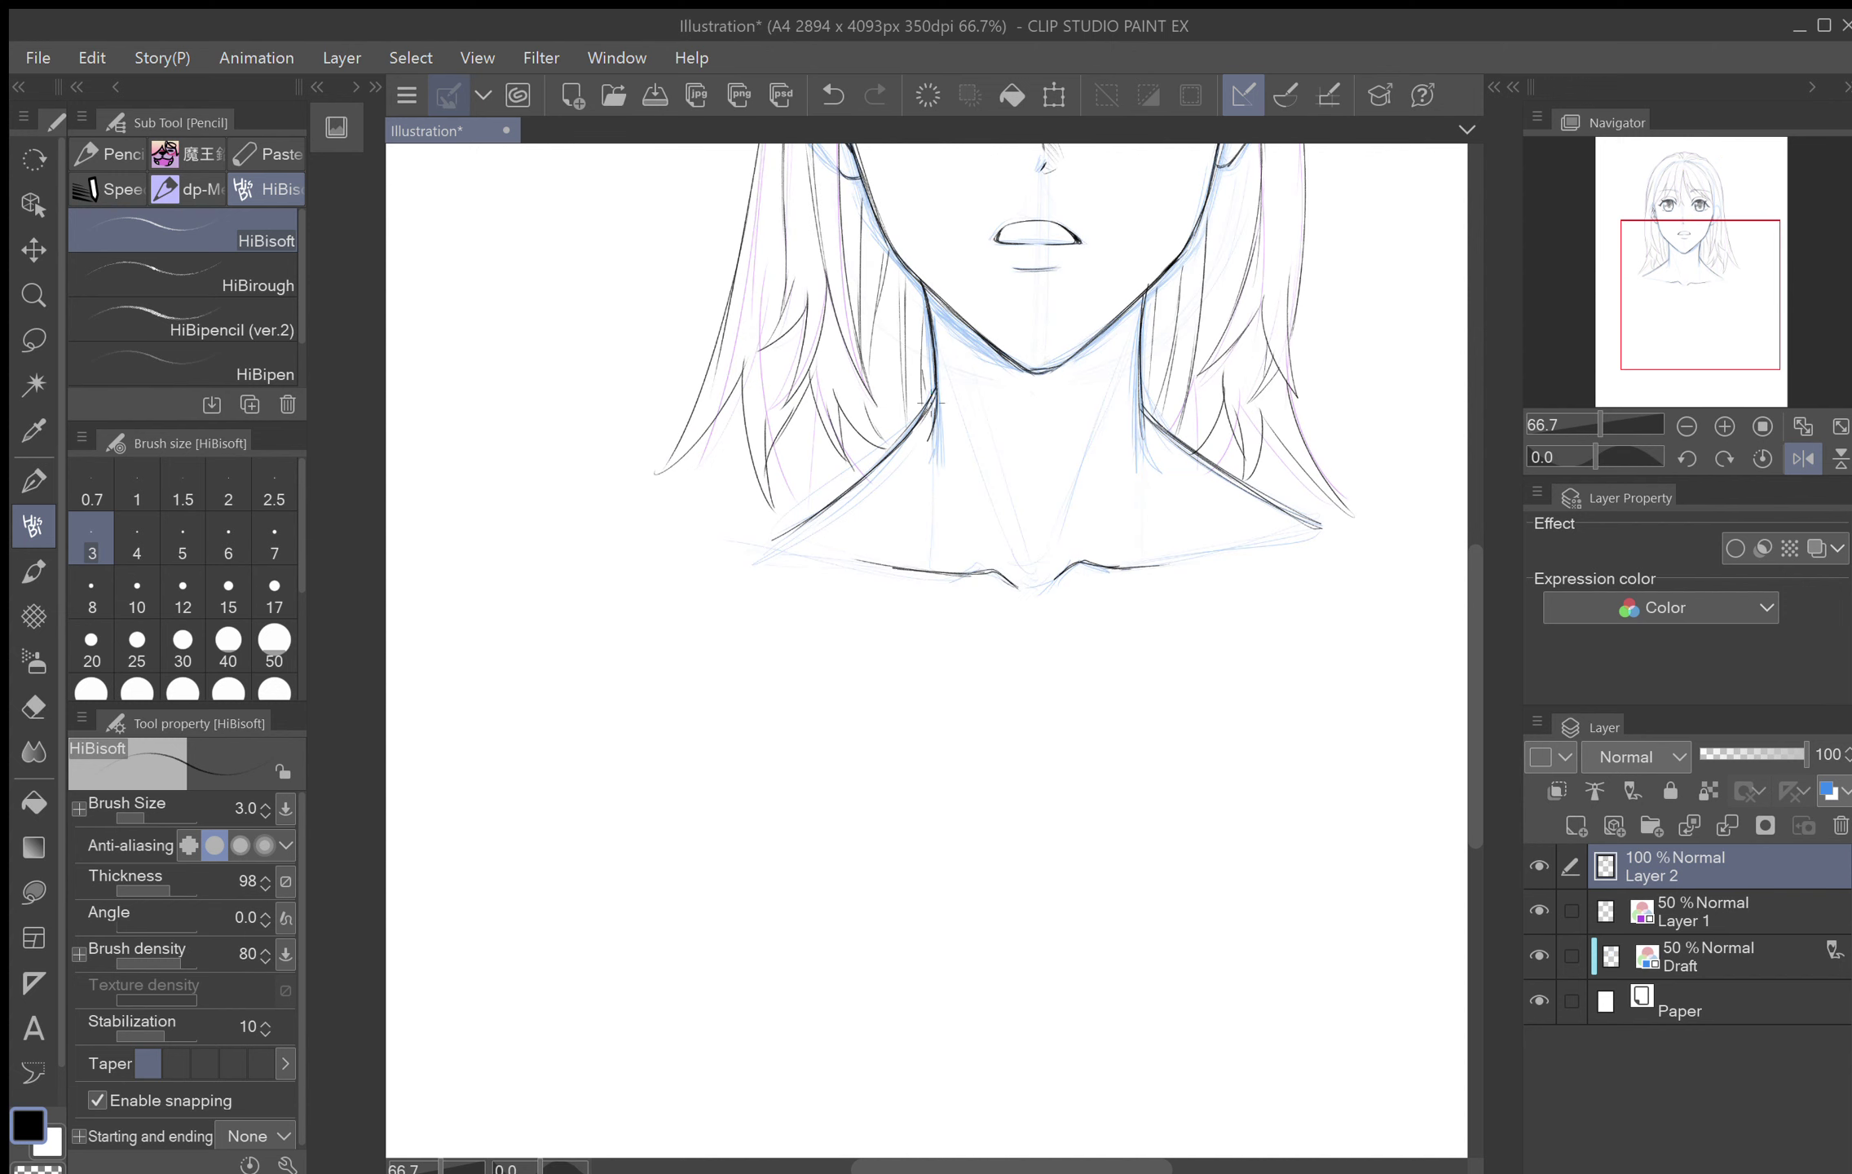
pyautogui.moveTo(932, 398)
pyautogui.mouseDown()
pyautogui.moveTo(920, 288)
pyautogui.moveTo(901, 586)
pyautogui.moveTo(912, 776)
pyautogui.mouseUp()
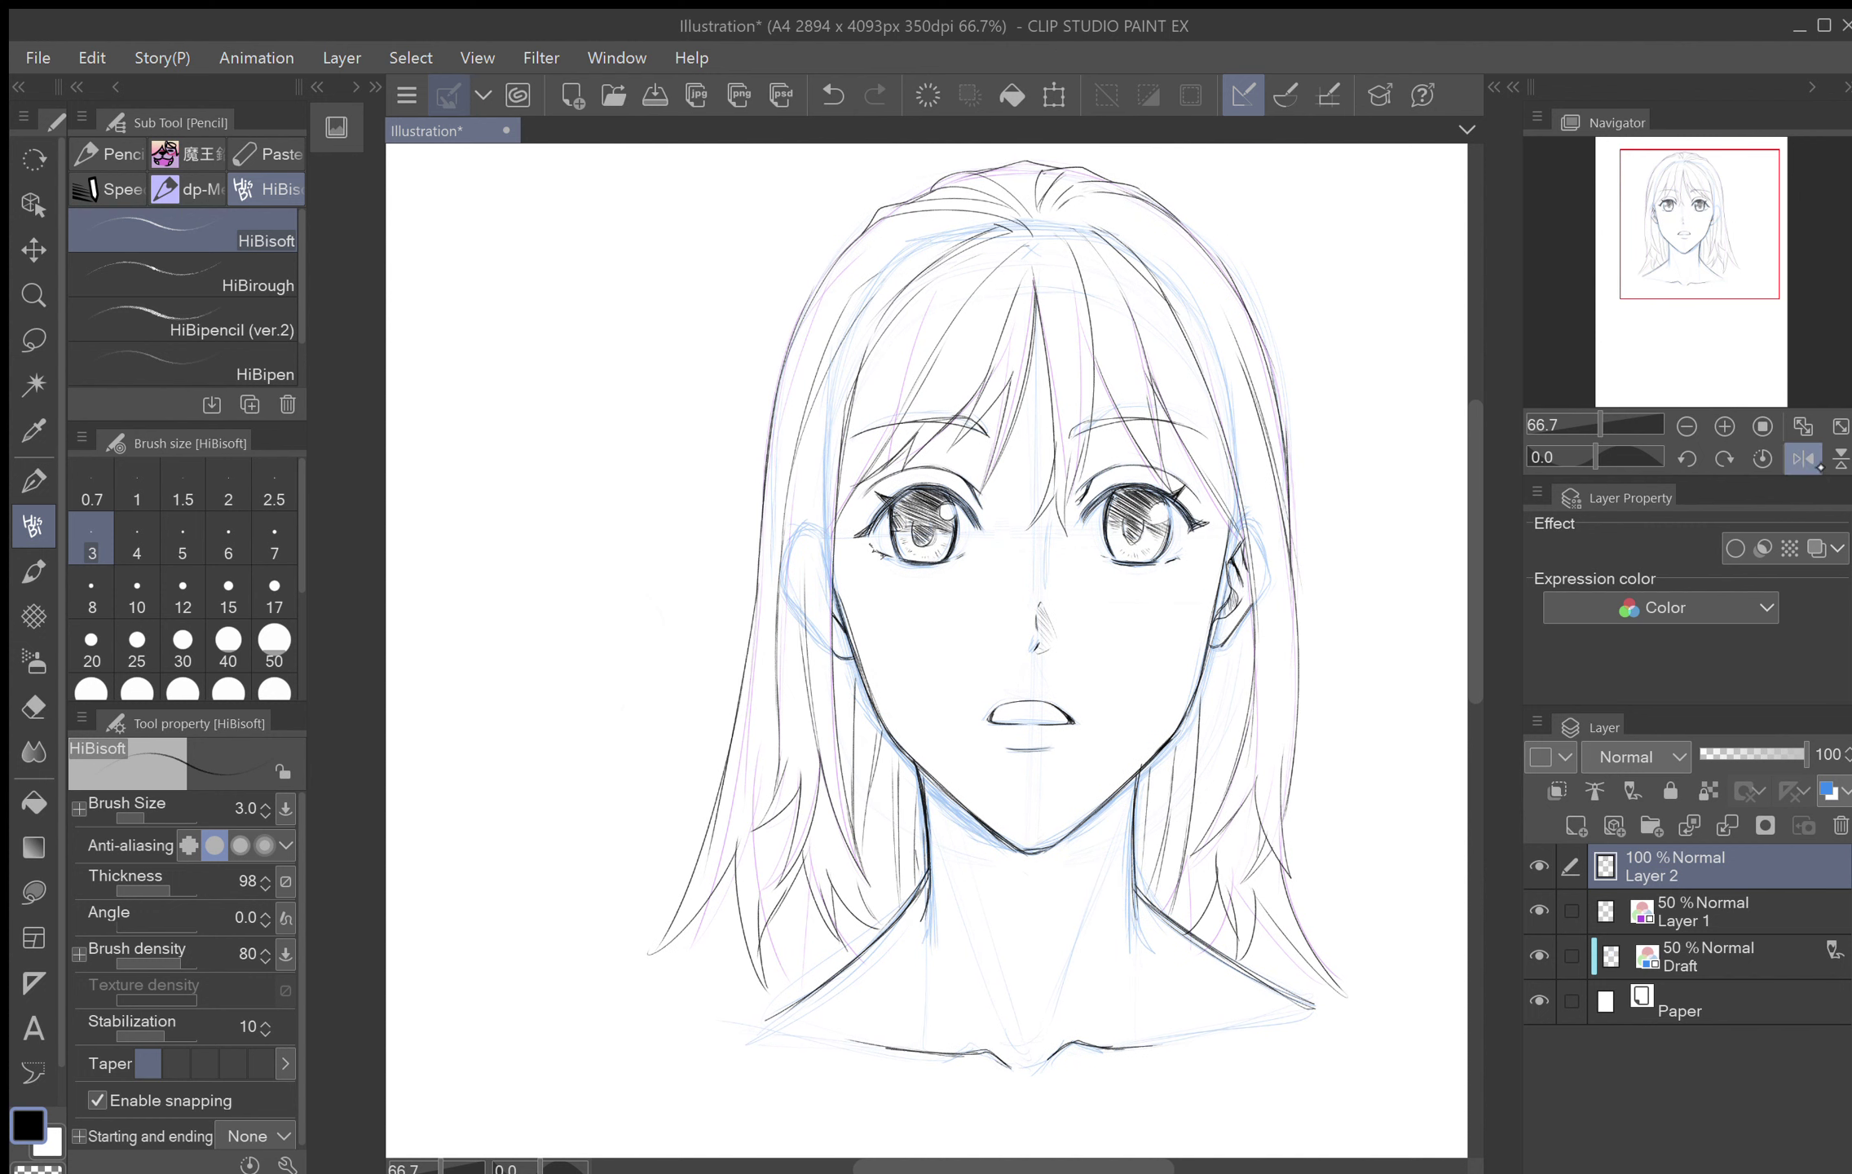
pyautogui.click(1803, 458)
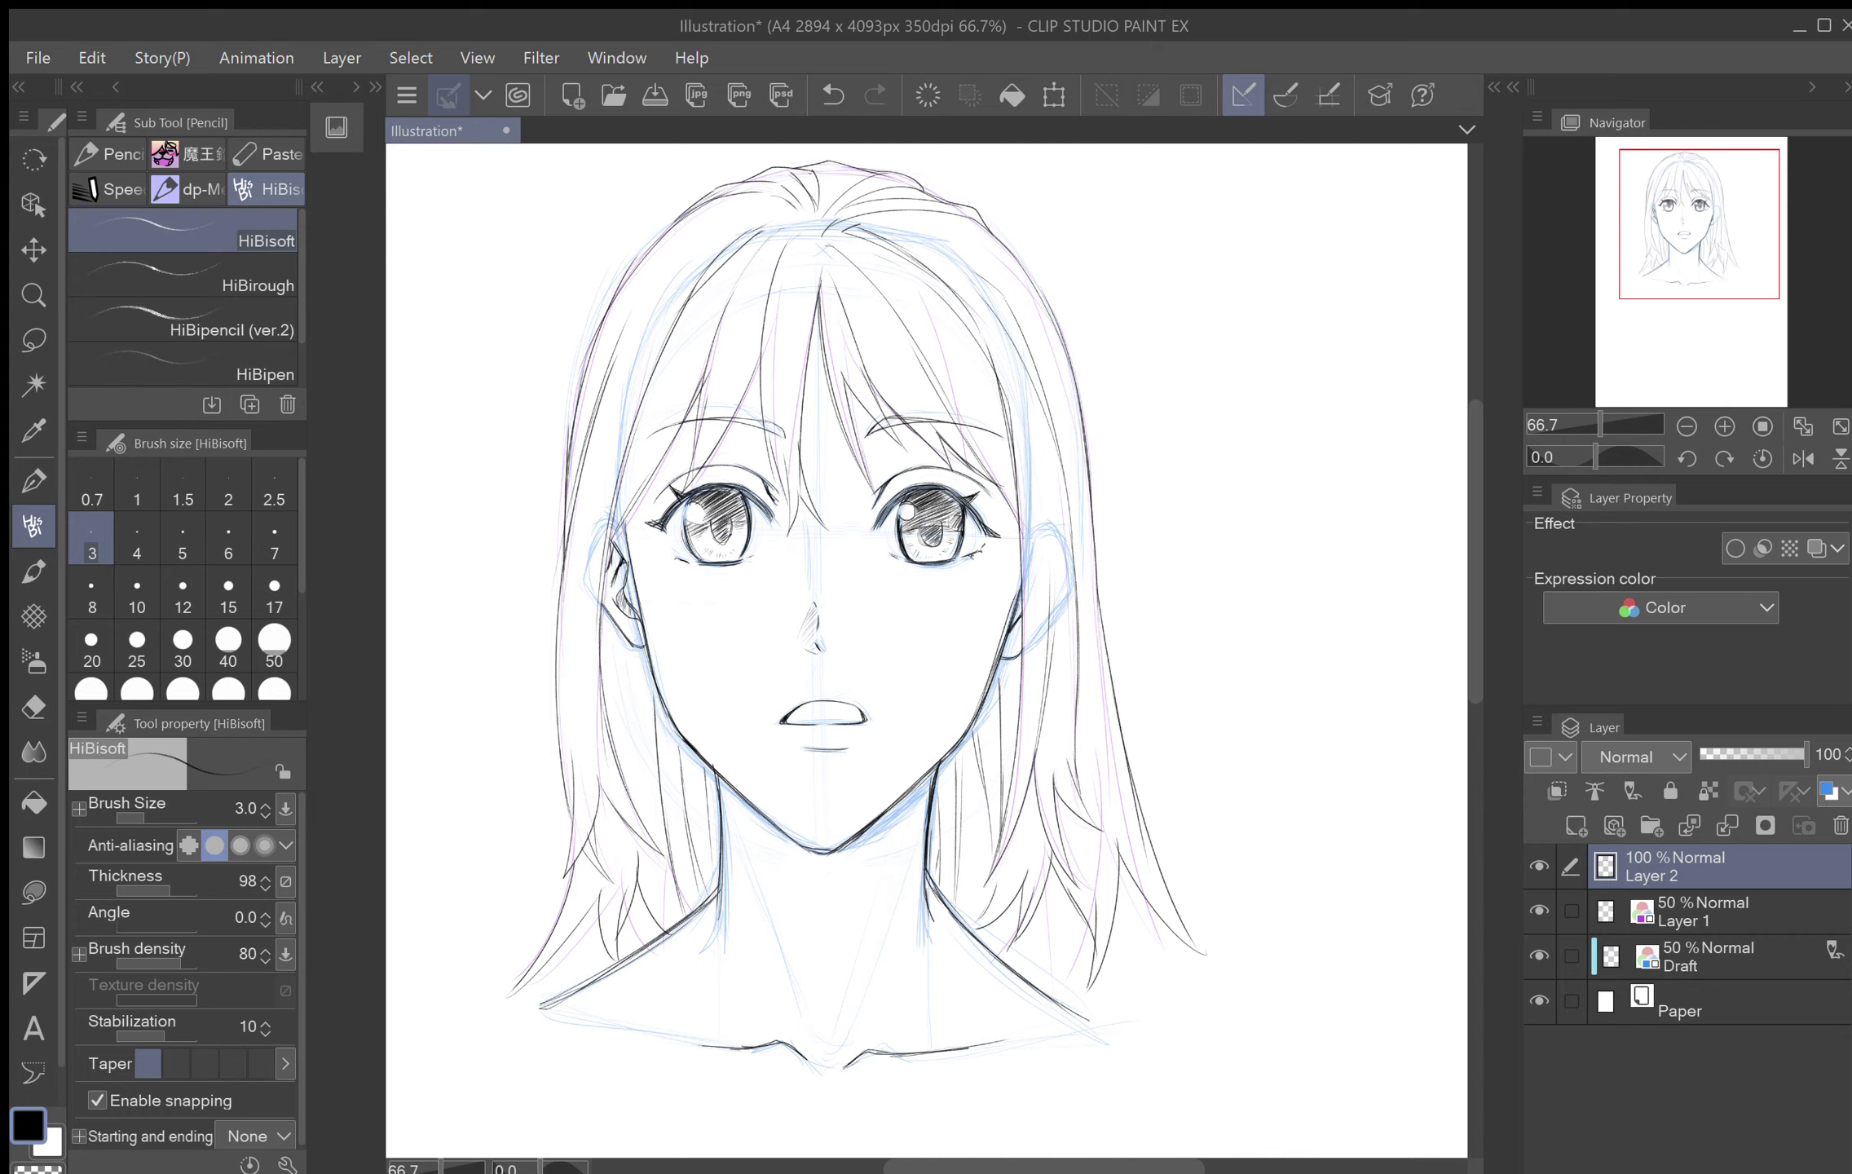
# Step: Rotate the canvas and hatch the shadow between the left jaw, neck and hair, from below the ear to the shoulder
pyautogui.moveTo(823, 713); pyautogui.dragTo(1095, 497)
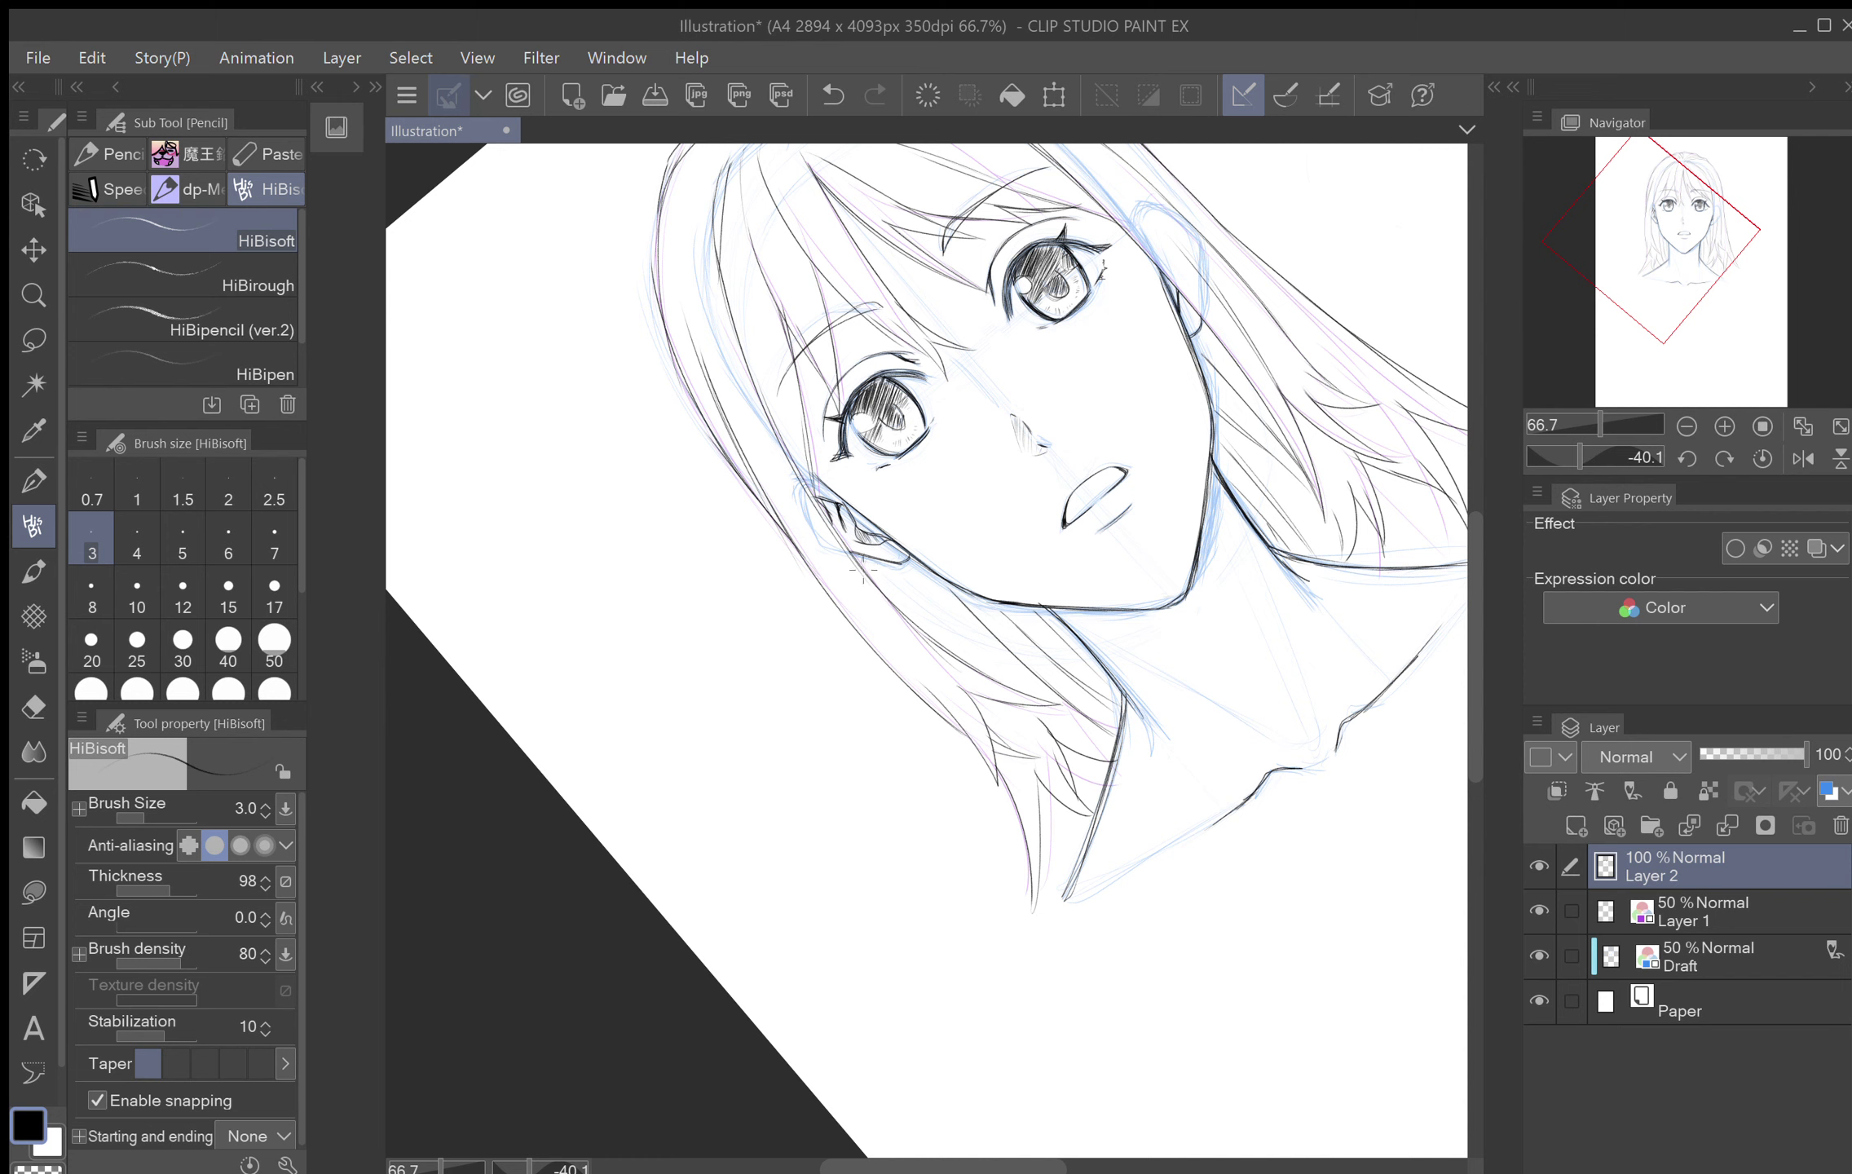
pyautogui.moveTo(884, 568)
pyautogui.mouseDown()
pyautogui.moveTo(875, 583)
pyautogui.moveTo(949, 630)
pyautogui.mouseUp()
pyautogui.moveTo(949, 594); pyautogui.dragTo(963, 639)
pyautogui.moveTo(961, 609); pyautogui.dragTo(975, 644)
pyautogui.moveTo(974, 603); pyautogui.dragTo(994, 669)
pyautogui.moveTo(988, 604); pyautogui.dragTo(1008, 674)
pyautogui.moveTo(1002, 614); pyautogui.dragTo(1018, 680)
pyautogui.moveTo(1008, 610); pyautogui.dragTo(1029, 680)
pyautogui.moveTo(1020, 616)
pyautogui.mouseDown()
pyautogui.moveTo(1025, 678)
pyautogui.moveTo(1039, 665)
pyautogui.mouseUp()
pyautogui.moveTo(1030, 627); pyautogui.dragTo(1043, 691)
pyautogui.moveTo(1042, 631); pyautogui.dragTo(1059, 685)
pyautogui.moveTo(1047, 637); pyautogui.dragTo(1068, 691)
pyautogui.moveTo(1056, 647); pyautogui.dragTo(1072, 702)
pyautogui.moveTo(1068, 656); pyautogui.dragTo(1092, 729)
pyautogui.moveTo(1081, 658); pyautogui.dragTo(1101, 745)
pyautogui.moveTo(1089, 674); pyautogui.dragTo(1110, 730)
pyautogui.moveTo(1106, 690); pyautogui.dragTo(1119, 743)
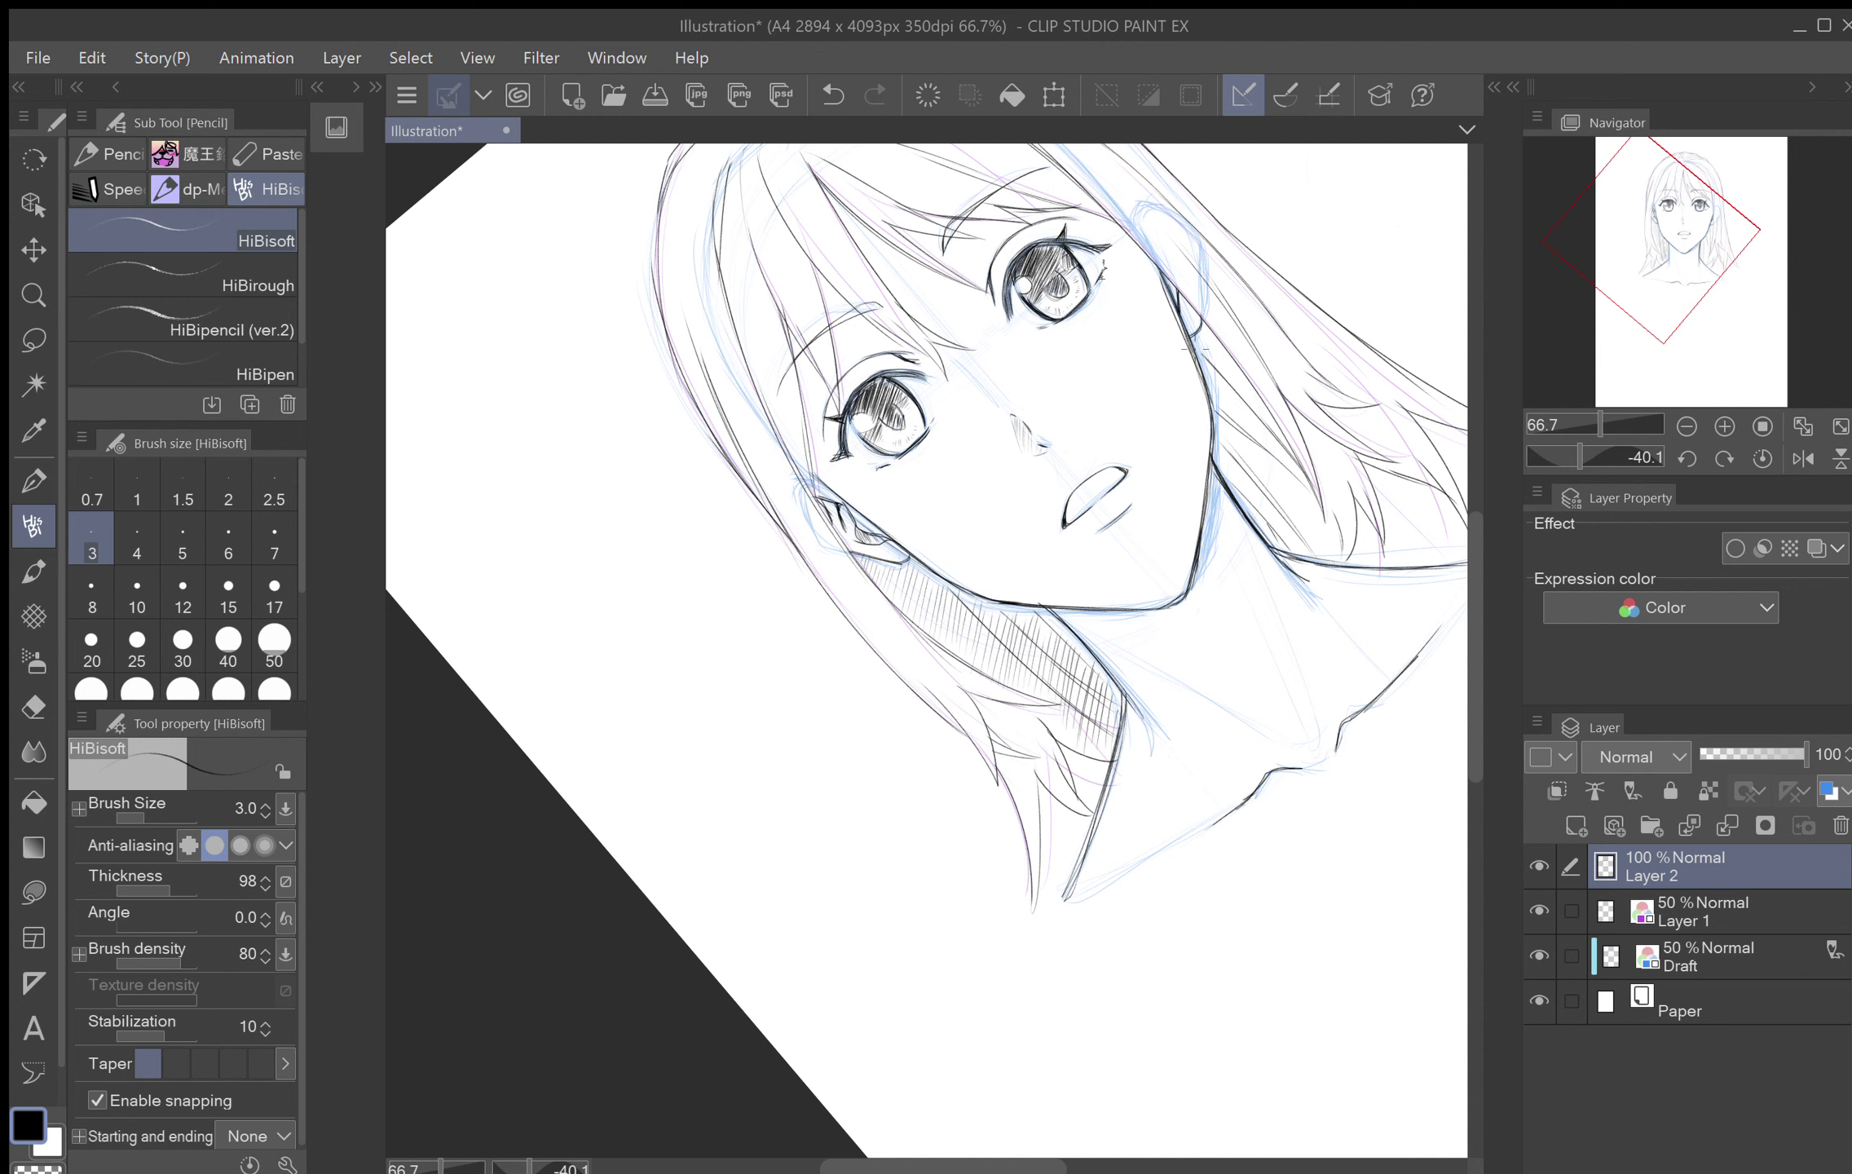
# Step: Hatch the matching shadow behind the right jaw and neck, inside the hair
pyautogui.moveTo(1221, 362); pyautogui.dragTo(1245, 460)
pyautogui.moveTo(1237, 407); pyautogui.dragTo(1256, 481)
pyautogui.moveTo(1252, 424)
pyautogui.mouseDown()
pyautogui.moveTo(1271, 513)
pyautogui.moveTo(1313, 532)
pyautogui.mouseUp()
pyautogui.moveTo(1308, 492); pyautogui.dragTo(1320, 549)
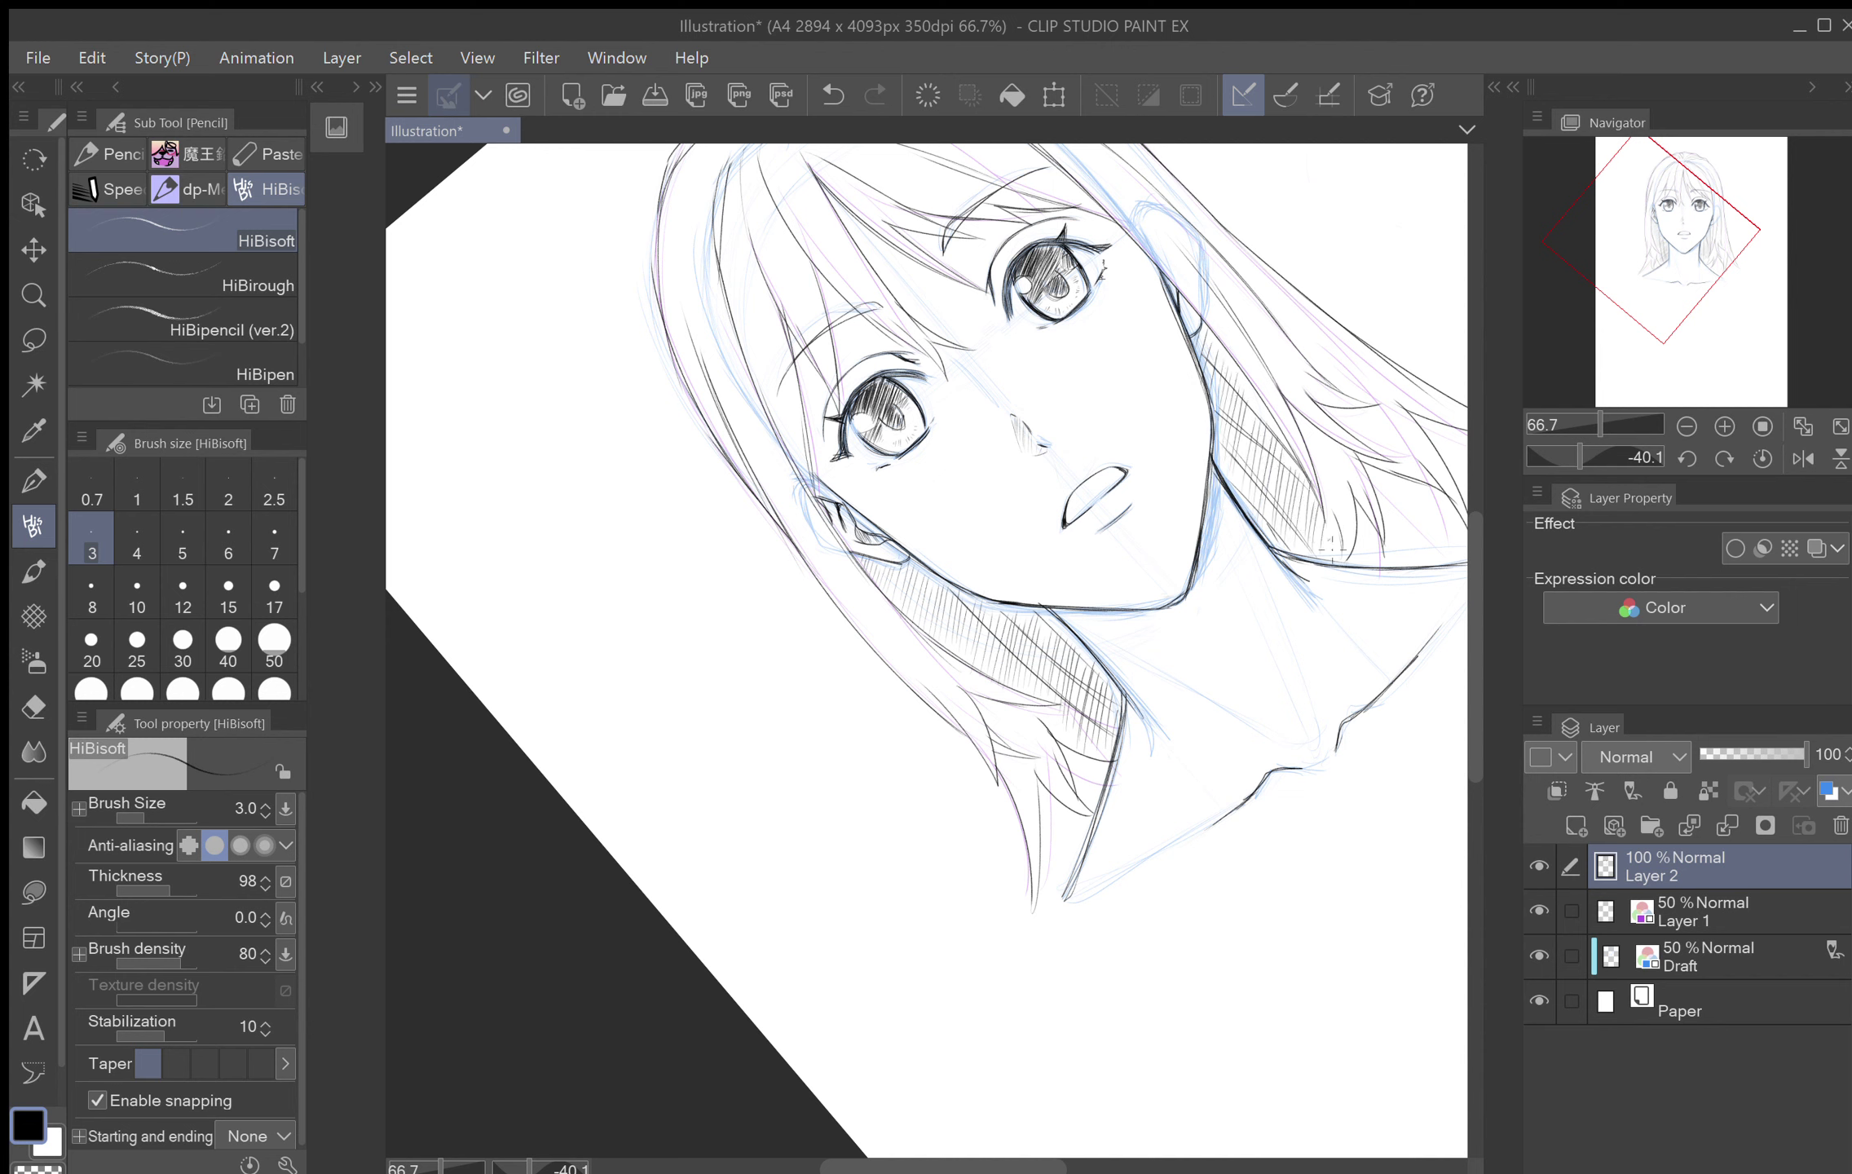
pyautogui.moveTo(1269, 355); pyautogui.dragTo(1004, 375)
pyautogui.moveTo(627, 595); pyautogui.dragTo(767, 498)
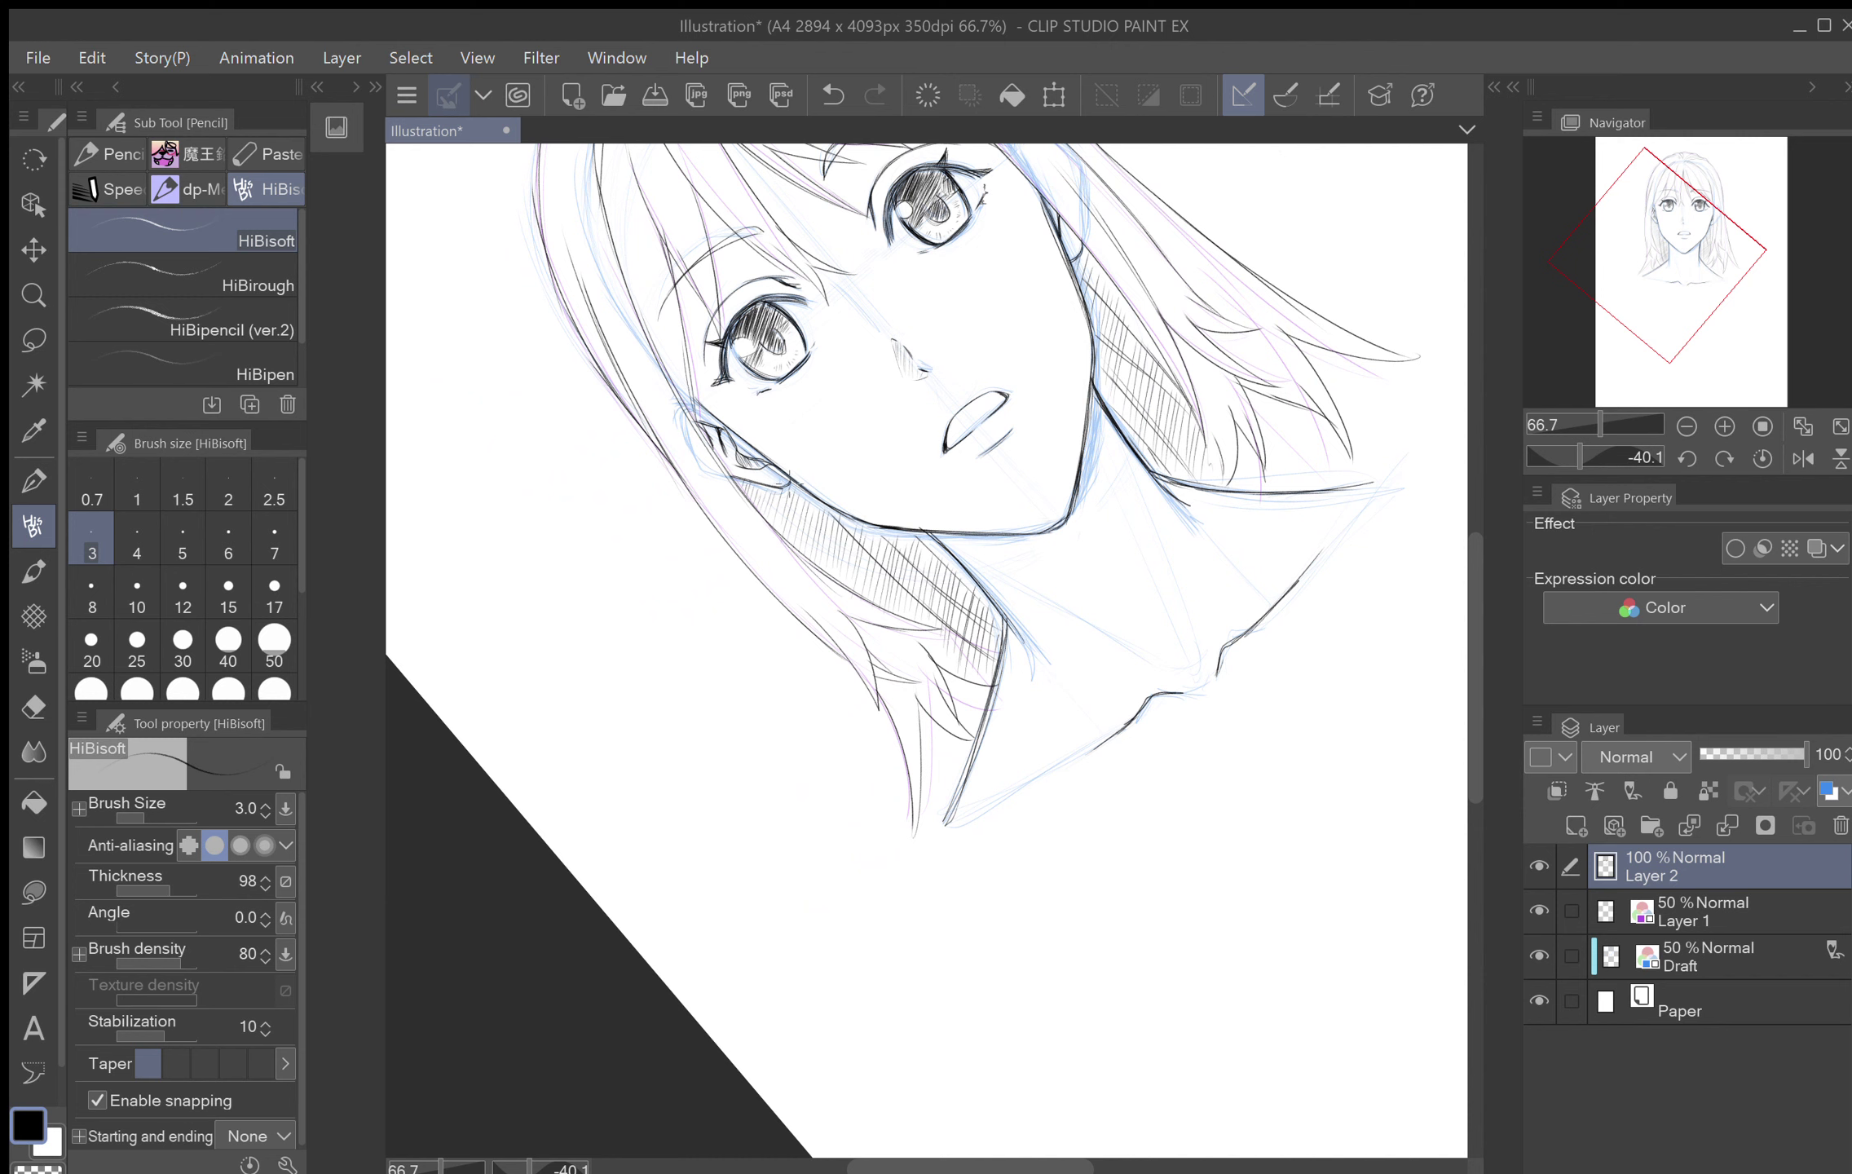
# Step: Outline the cast shadow on the neck below the chin and hatch its right part with parallel strokes
pyautogui.moveTo(1085, 458); pyautogui.dragTo(1063, 593)
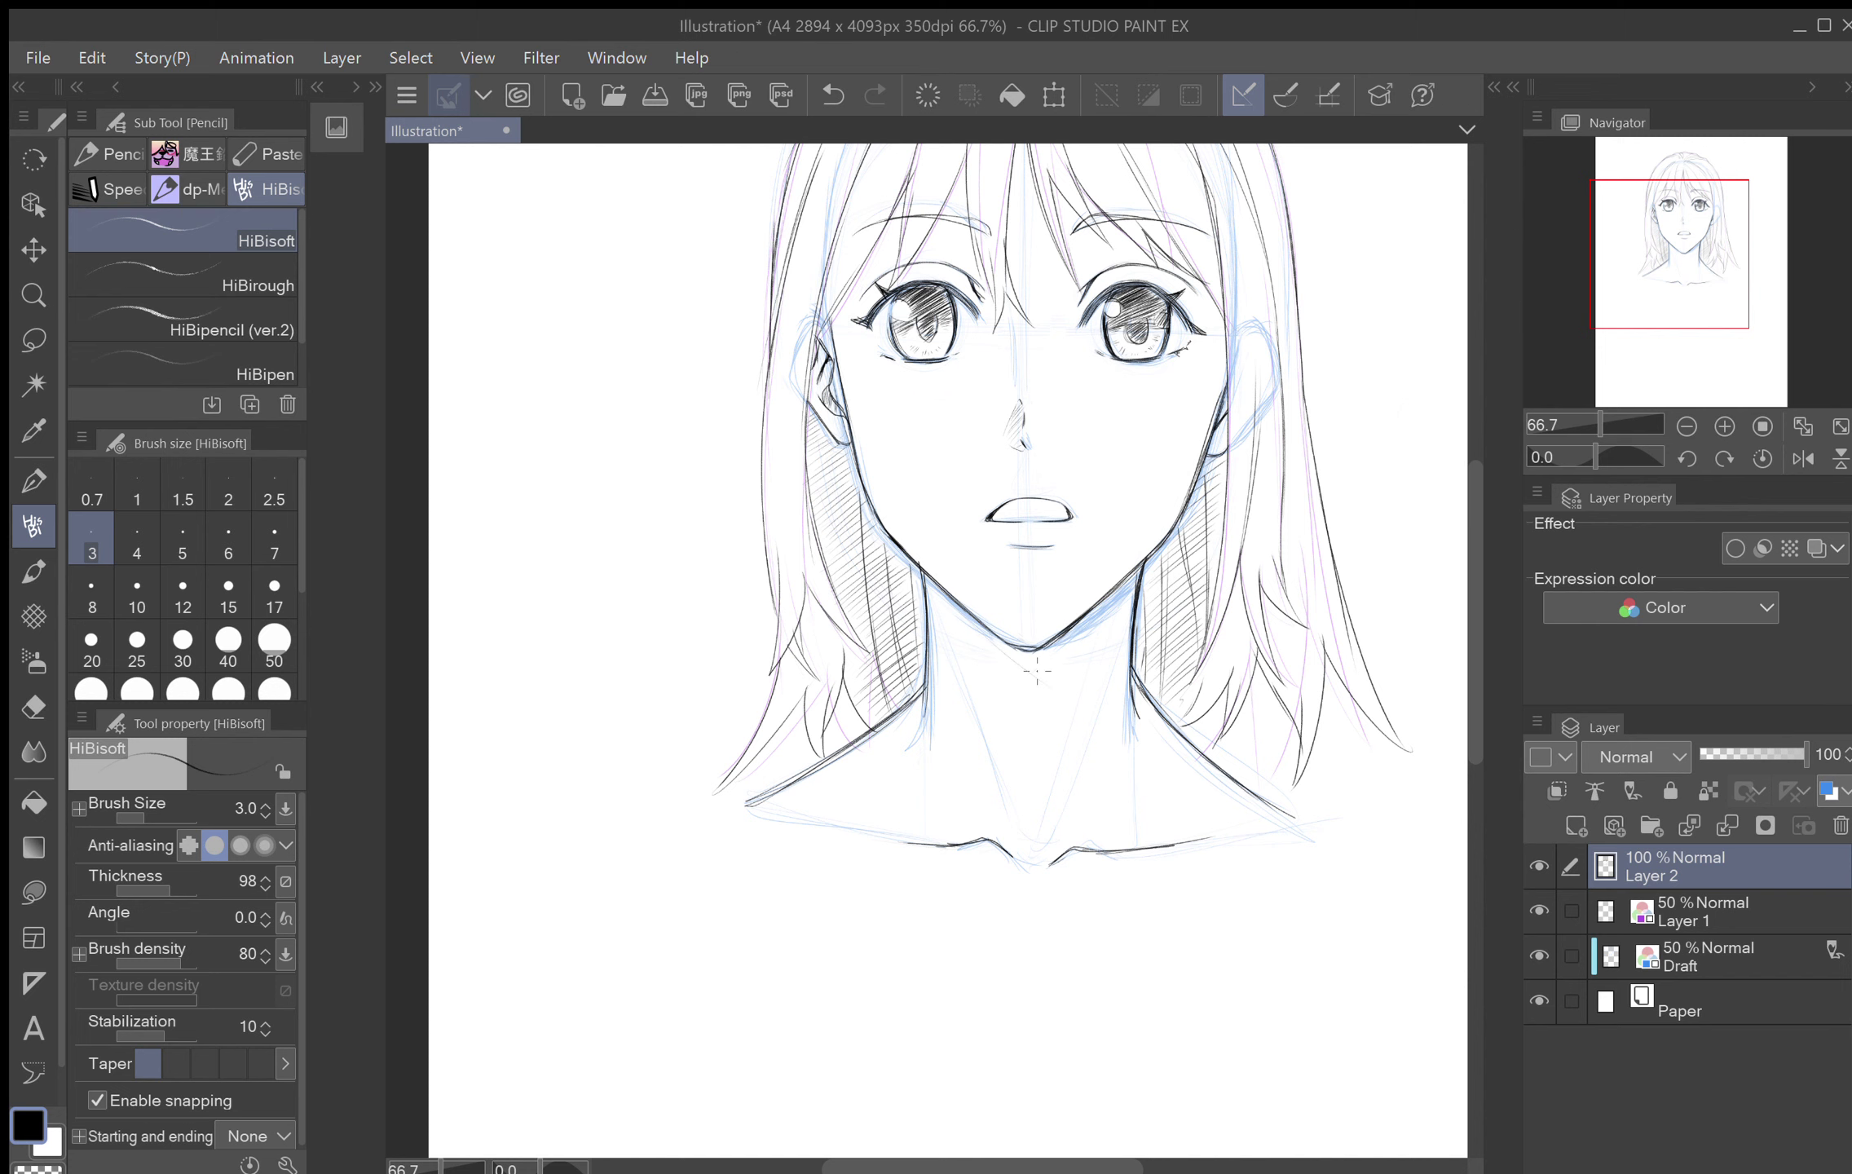
pyautogui.moveTo(998, 652)
pyautogui.mouseDown()
pyautogui.moveTo(1056, 693)
pyautogui.moveTo(1118, 659)
pyautogui.mouseUp()
pyautogui.moveTo(1136, 531); pyautogui.dragTo(1160, 290)
pyautogui.moveTo(955, 456); pyautogui.dragTo(1143, 547)
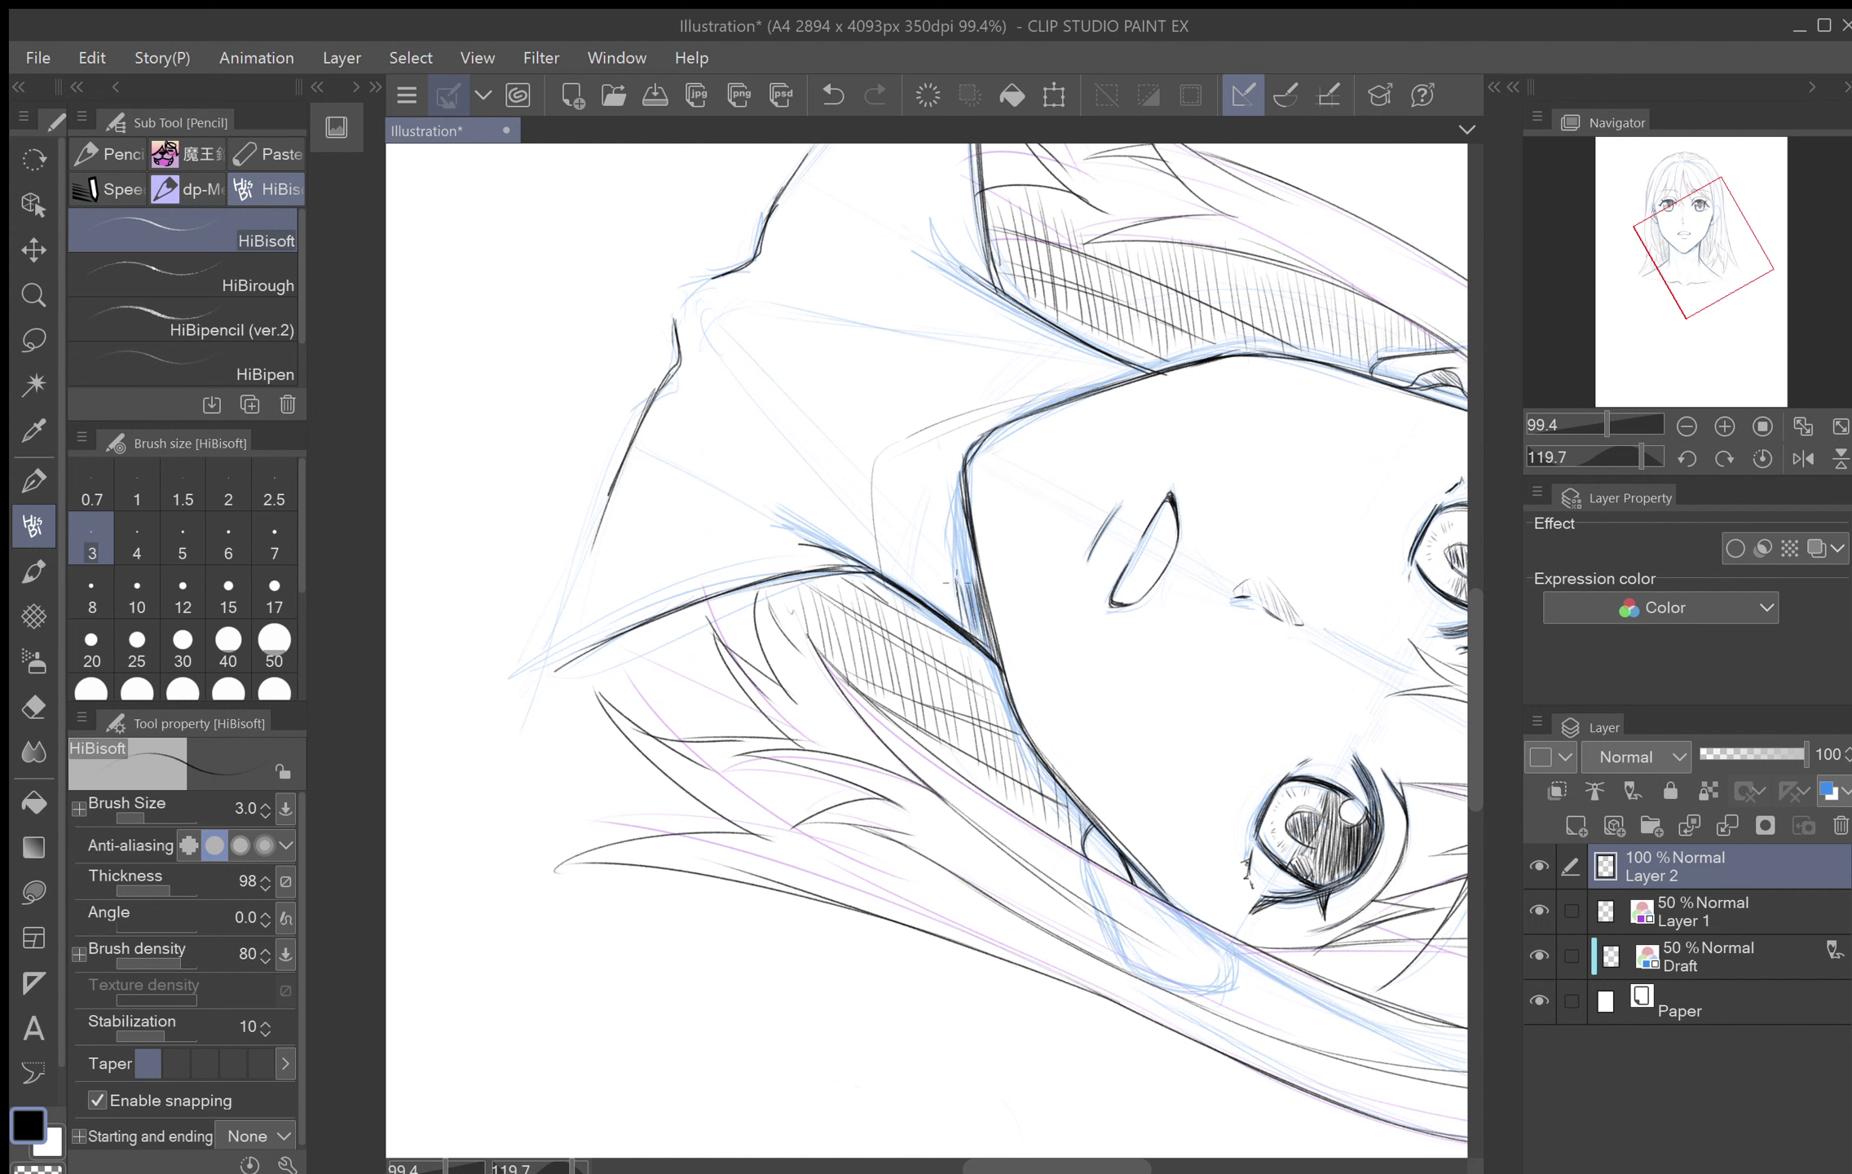
pyautogui.moveTo(950, 582)
pyautogui.mouseDown()
pyautogui.moveTo(873, 521)
pyautogui.moveTo(921, 507)
pyautogui.moveTo(970, 571)
pyautogui.moveTo(959, 507)
pyautogui.moveTo(901, 453)
pyautogui.moveTo(879, 497)
pyautogui.moveTo(906, 438)
pyautogui.moveTo(948, 421)
pyautogui.mouseUp()
pyautogui.press('-')
pyautogui.press('-')
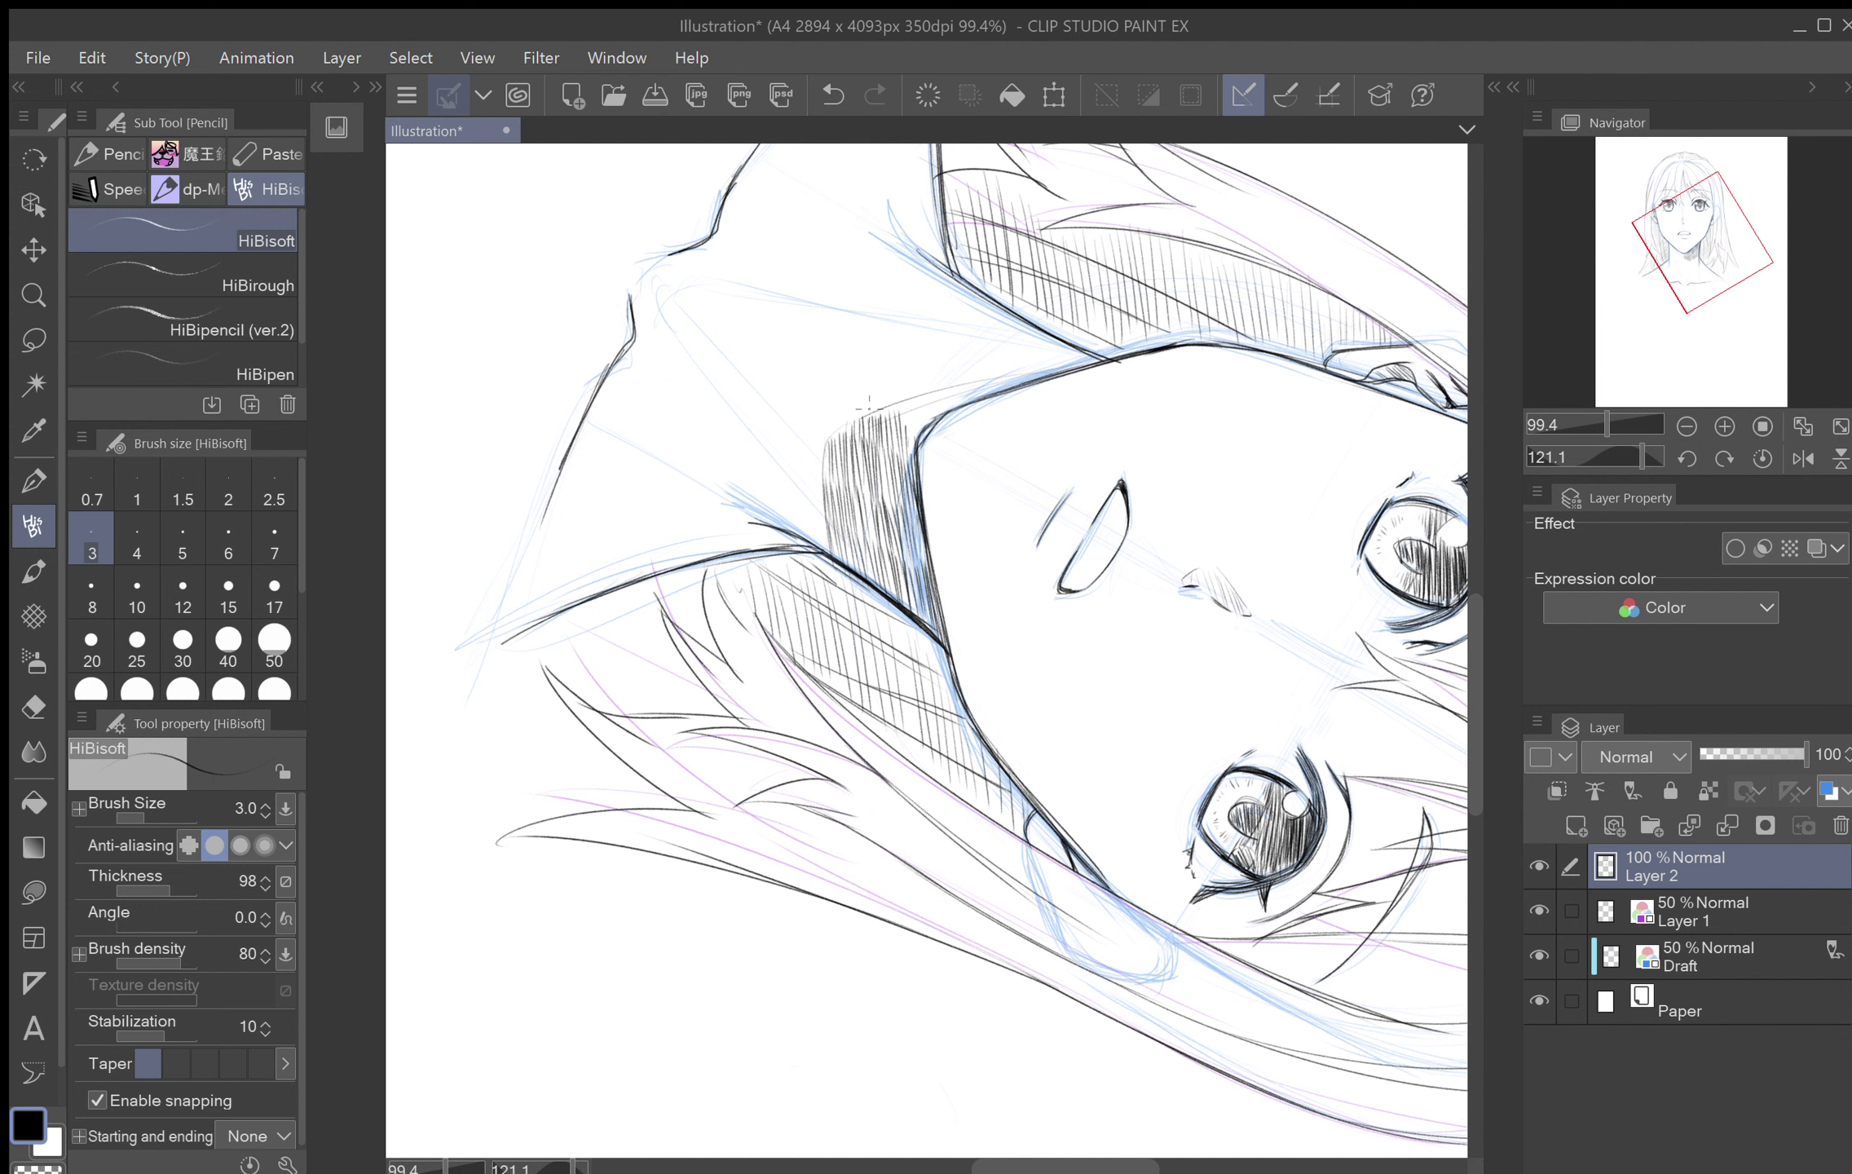
# Step: Extend the neck shadow's hatching along the chin toward the left jaw and straighten the canvas
pyautogui.moveTo(895, 411)
pyautogui.mouseDown()
pyautogui.moveTo(910, 456)
pyautogui.moveTo(923, 426)
pyautogui.mouseUp()
pyautogui.moveTo(929, 395)
pyautogui.mouseDown()
pyautogui.moveTo(927, 424)
pyautogui.moveTo(944, 414)
pyautogui.mouseUp()
pyautogui.moveTo(951, 391); pyautogui.dragTo(949, 417)
pyautogui.moveTo(958, 391)
pyautogui.mouseDown()
pyautogui.moveTo(957, 411)
pyautogui.moveTo(978, 398)
pyautogui.mouseUp()
pyautogui.moveTo(989, 382); pyautogui.dragTo(994, 393)
pyautogui.moveTo(1006, 373); pyautogui.dragTo(1004, 388)
pyautogui.moveTo(1033, 309)
pyautogui.mouseDown()
pyautogui.moveTo(901, 428)
pyautogui.moveTo(877, 525)
pyautogui.moveTo(935, 536)
pyautogui.moveTo(944, 498)
pyautogui.mouseUp()
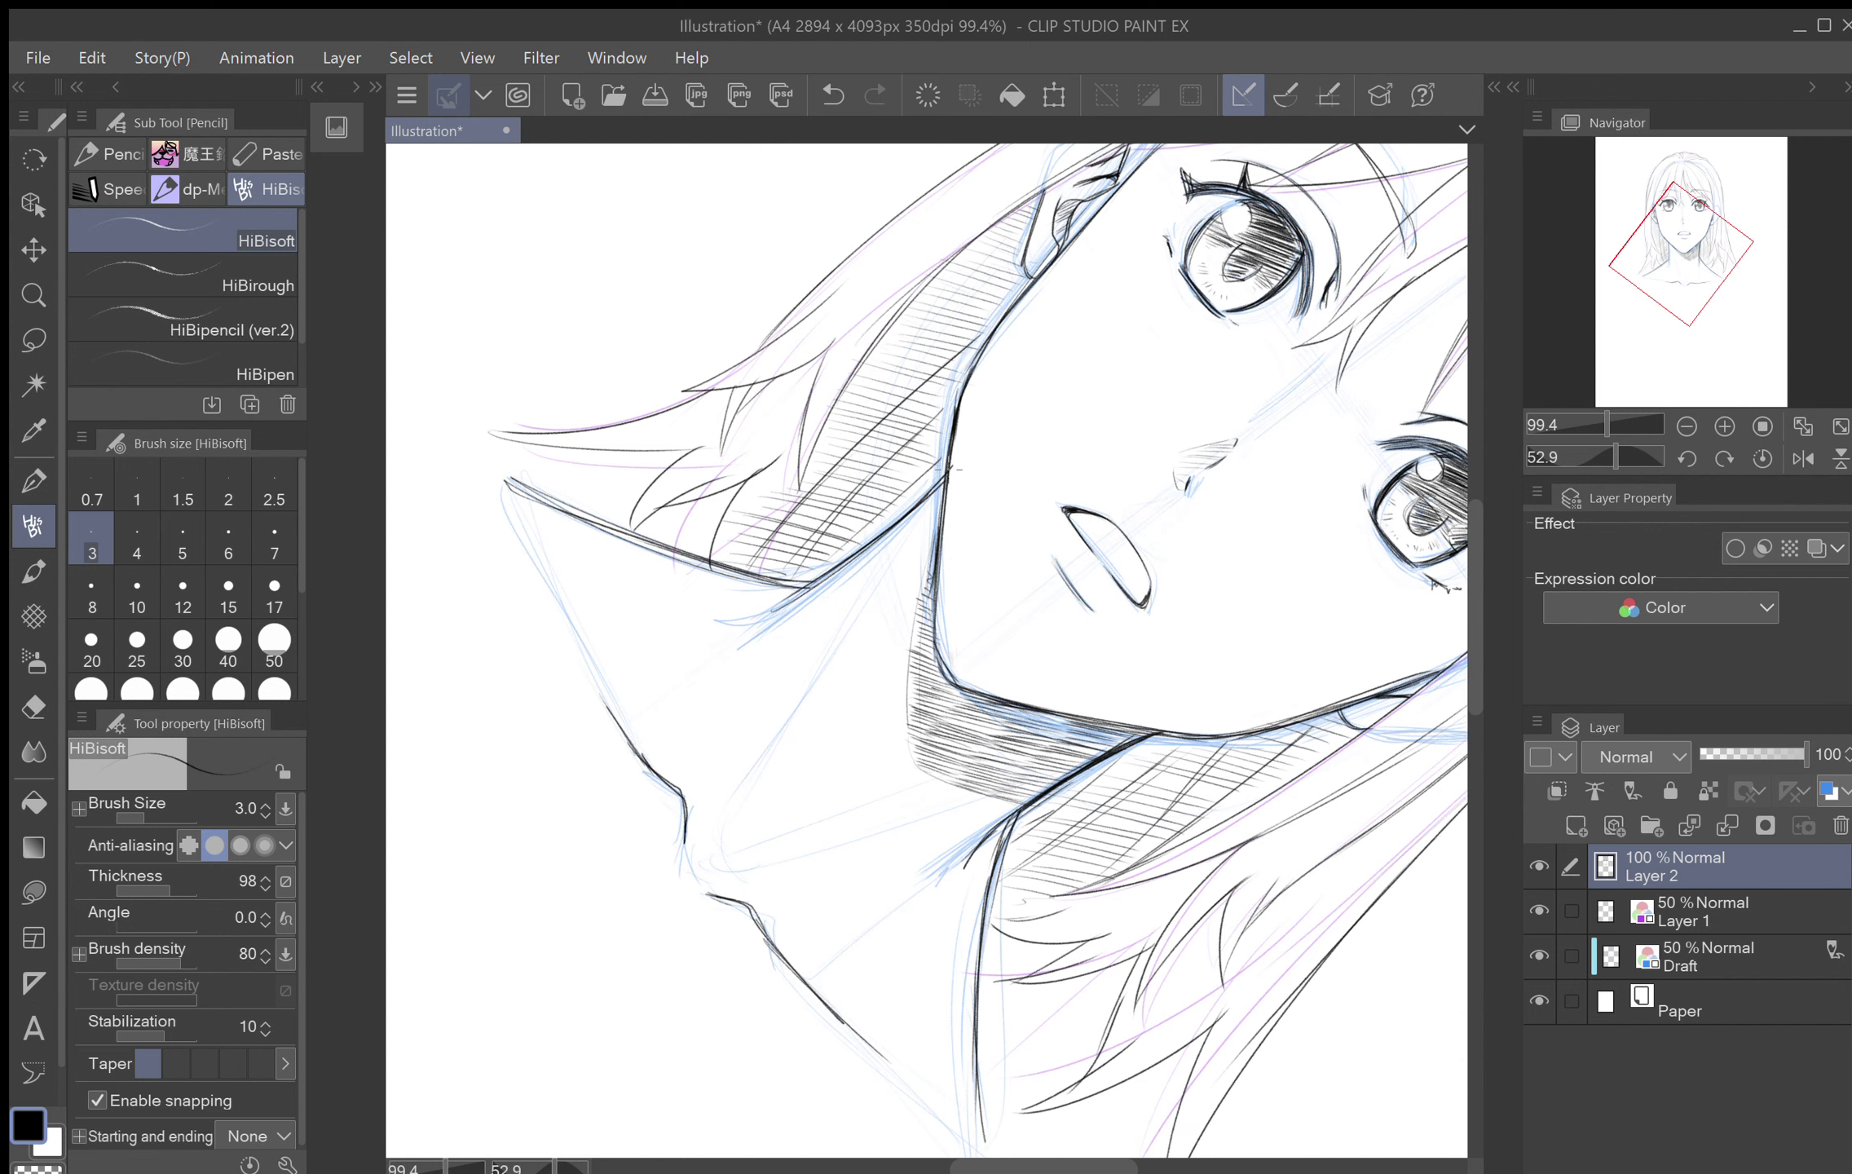
pyautogui.press('-')
pyautogui.press('-')
pyautogui.press('-')
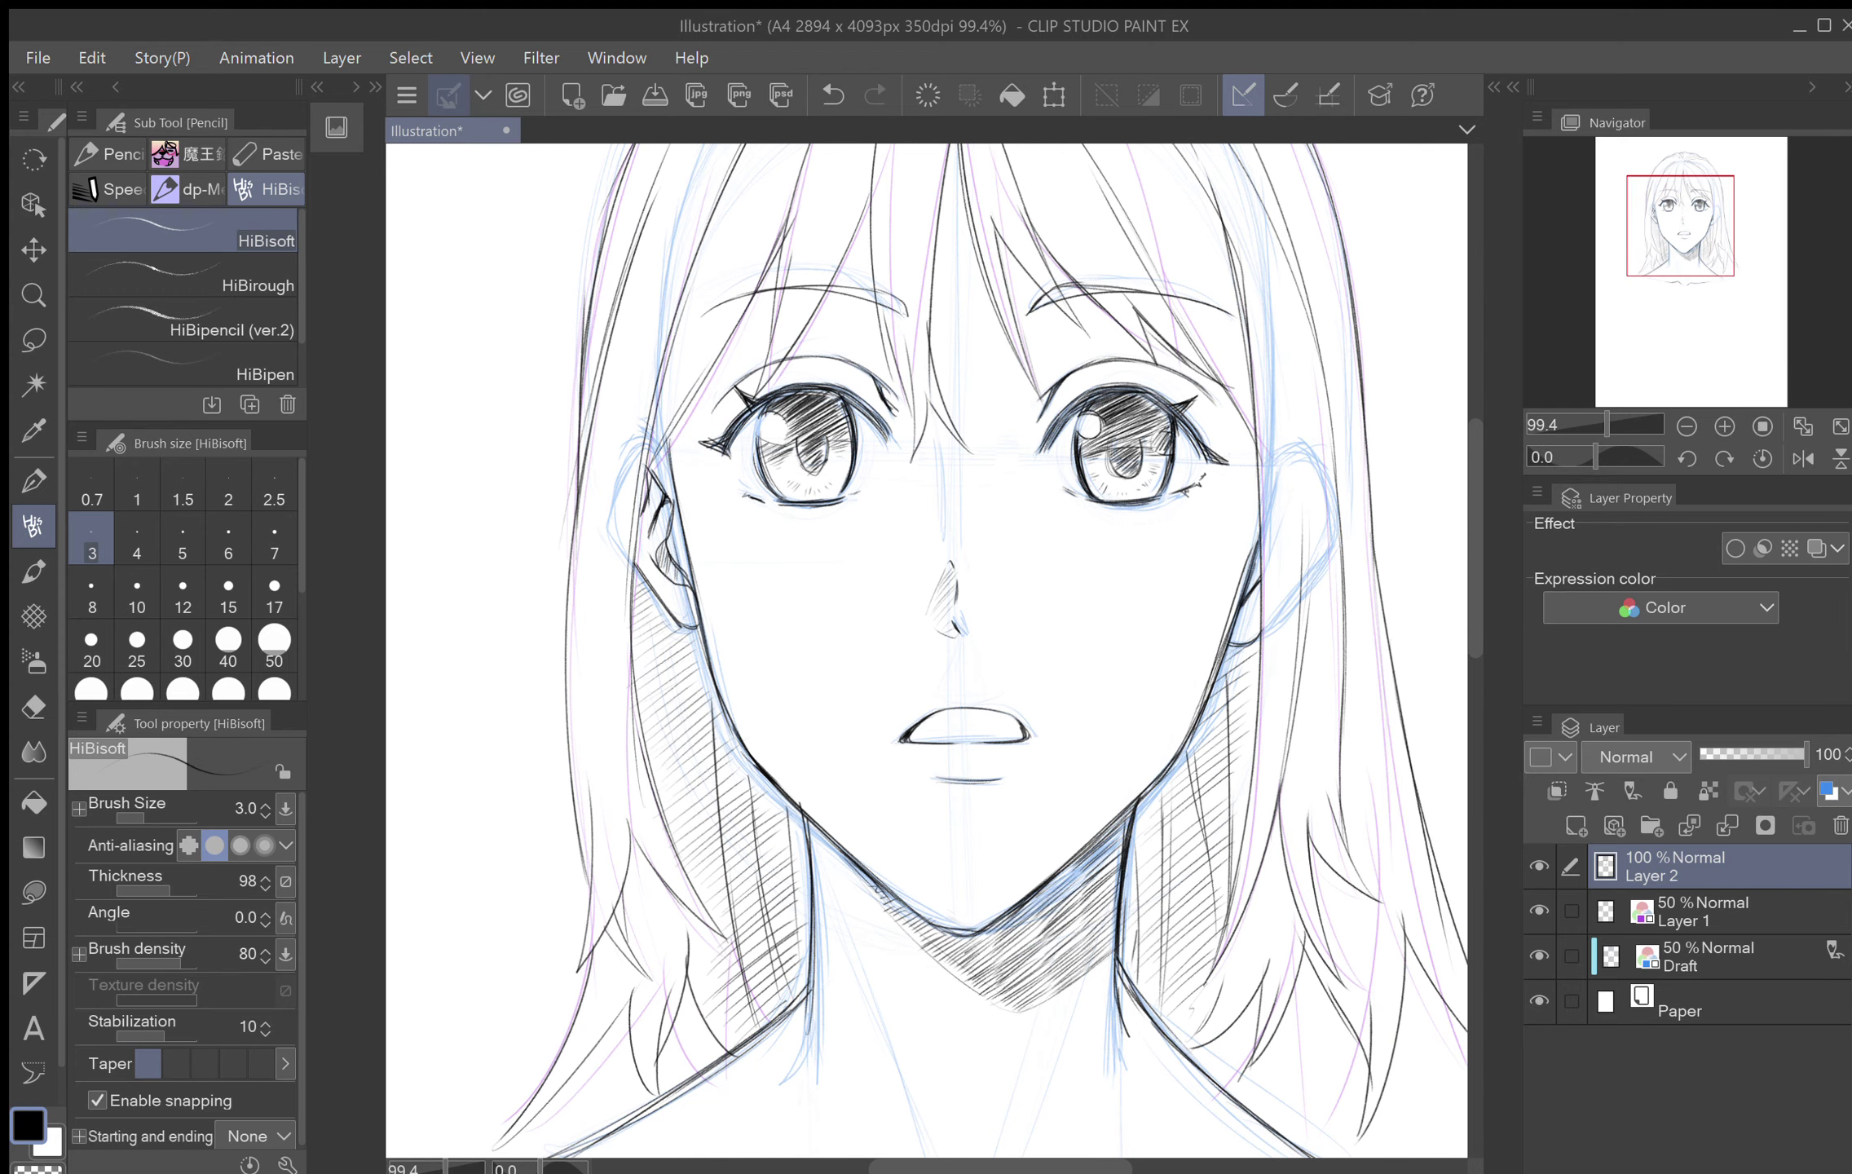
# Step: Hide the Draft layer and Layer 1 so only the black line drawing shows over the paper
pyautogui.scroll(-3, 1222, 629)
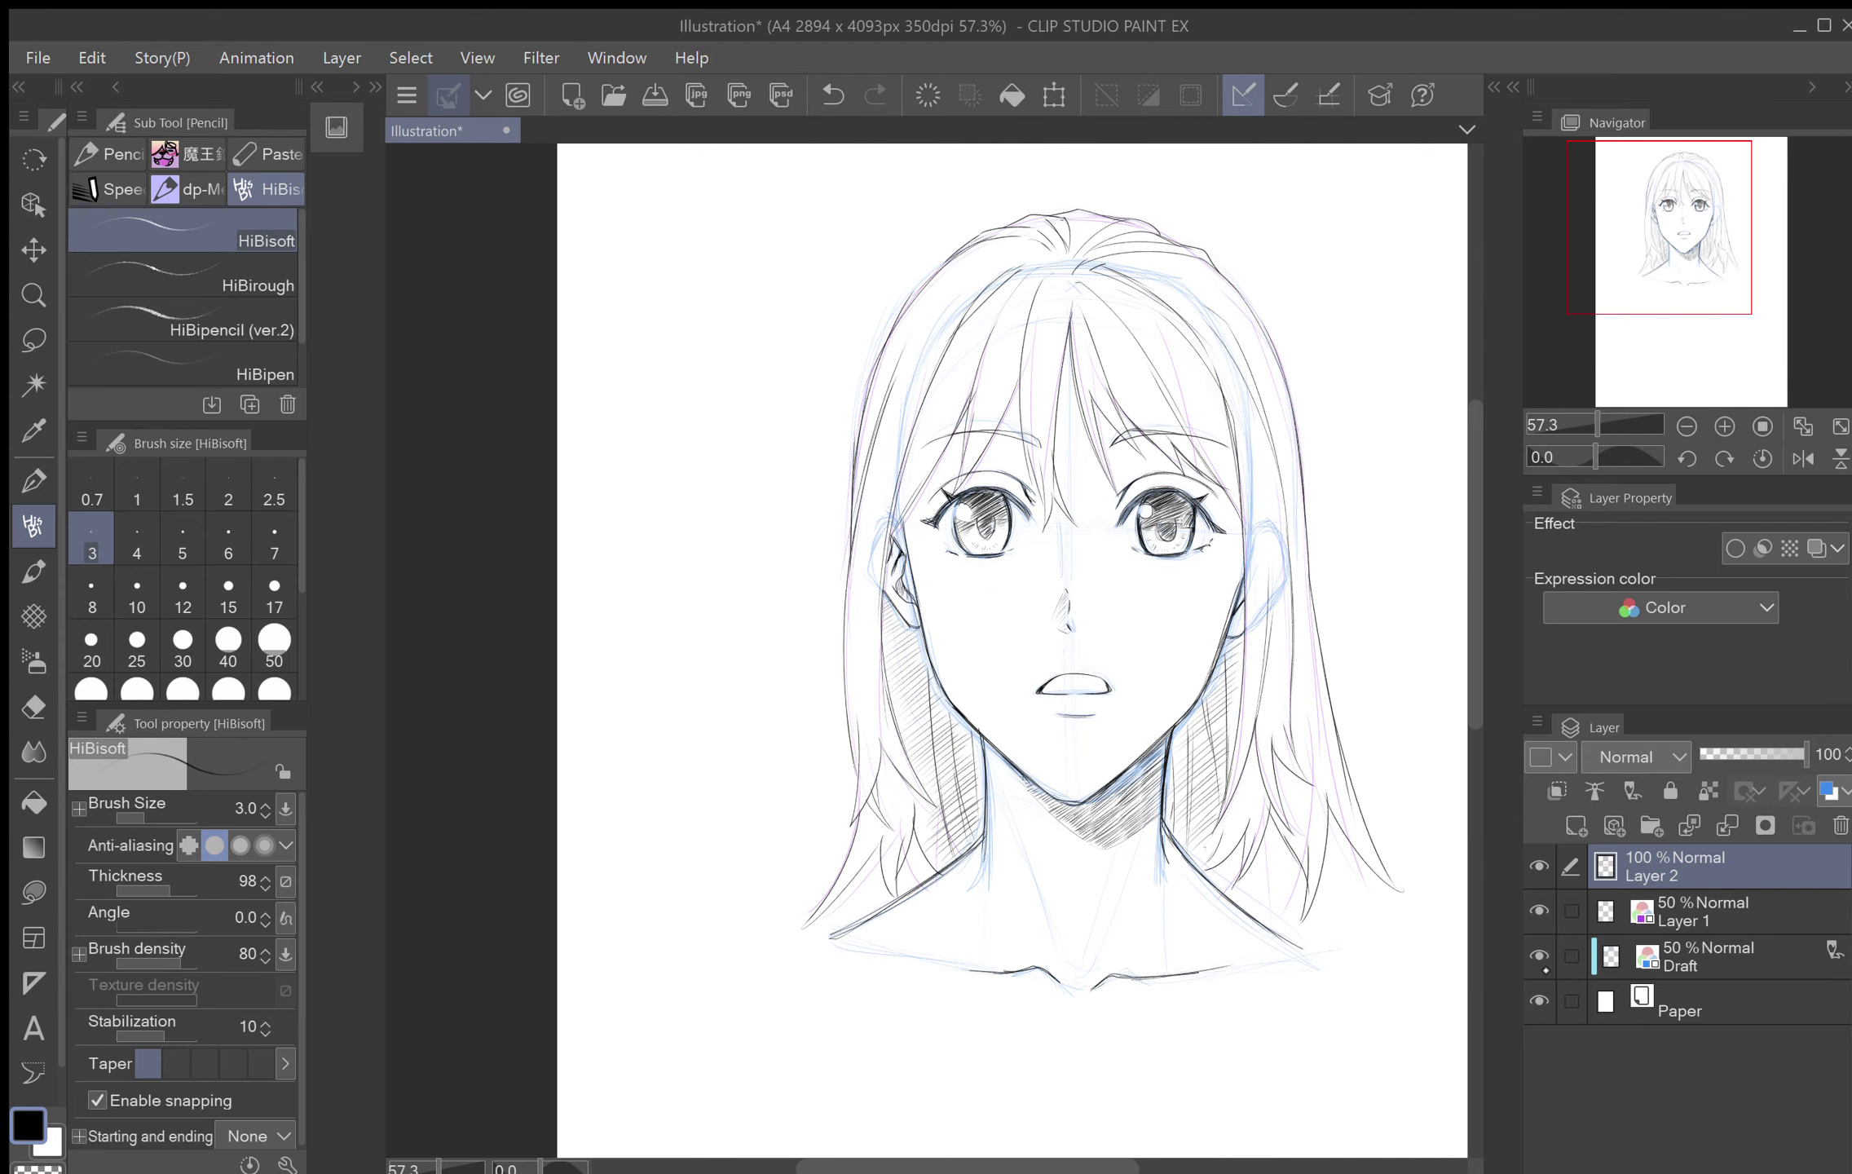
pyautogui.click(1539, 955)
pyautogui.click(1539, 911)
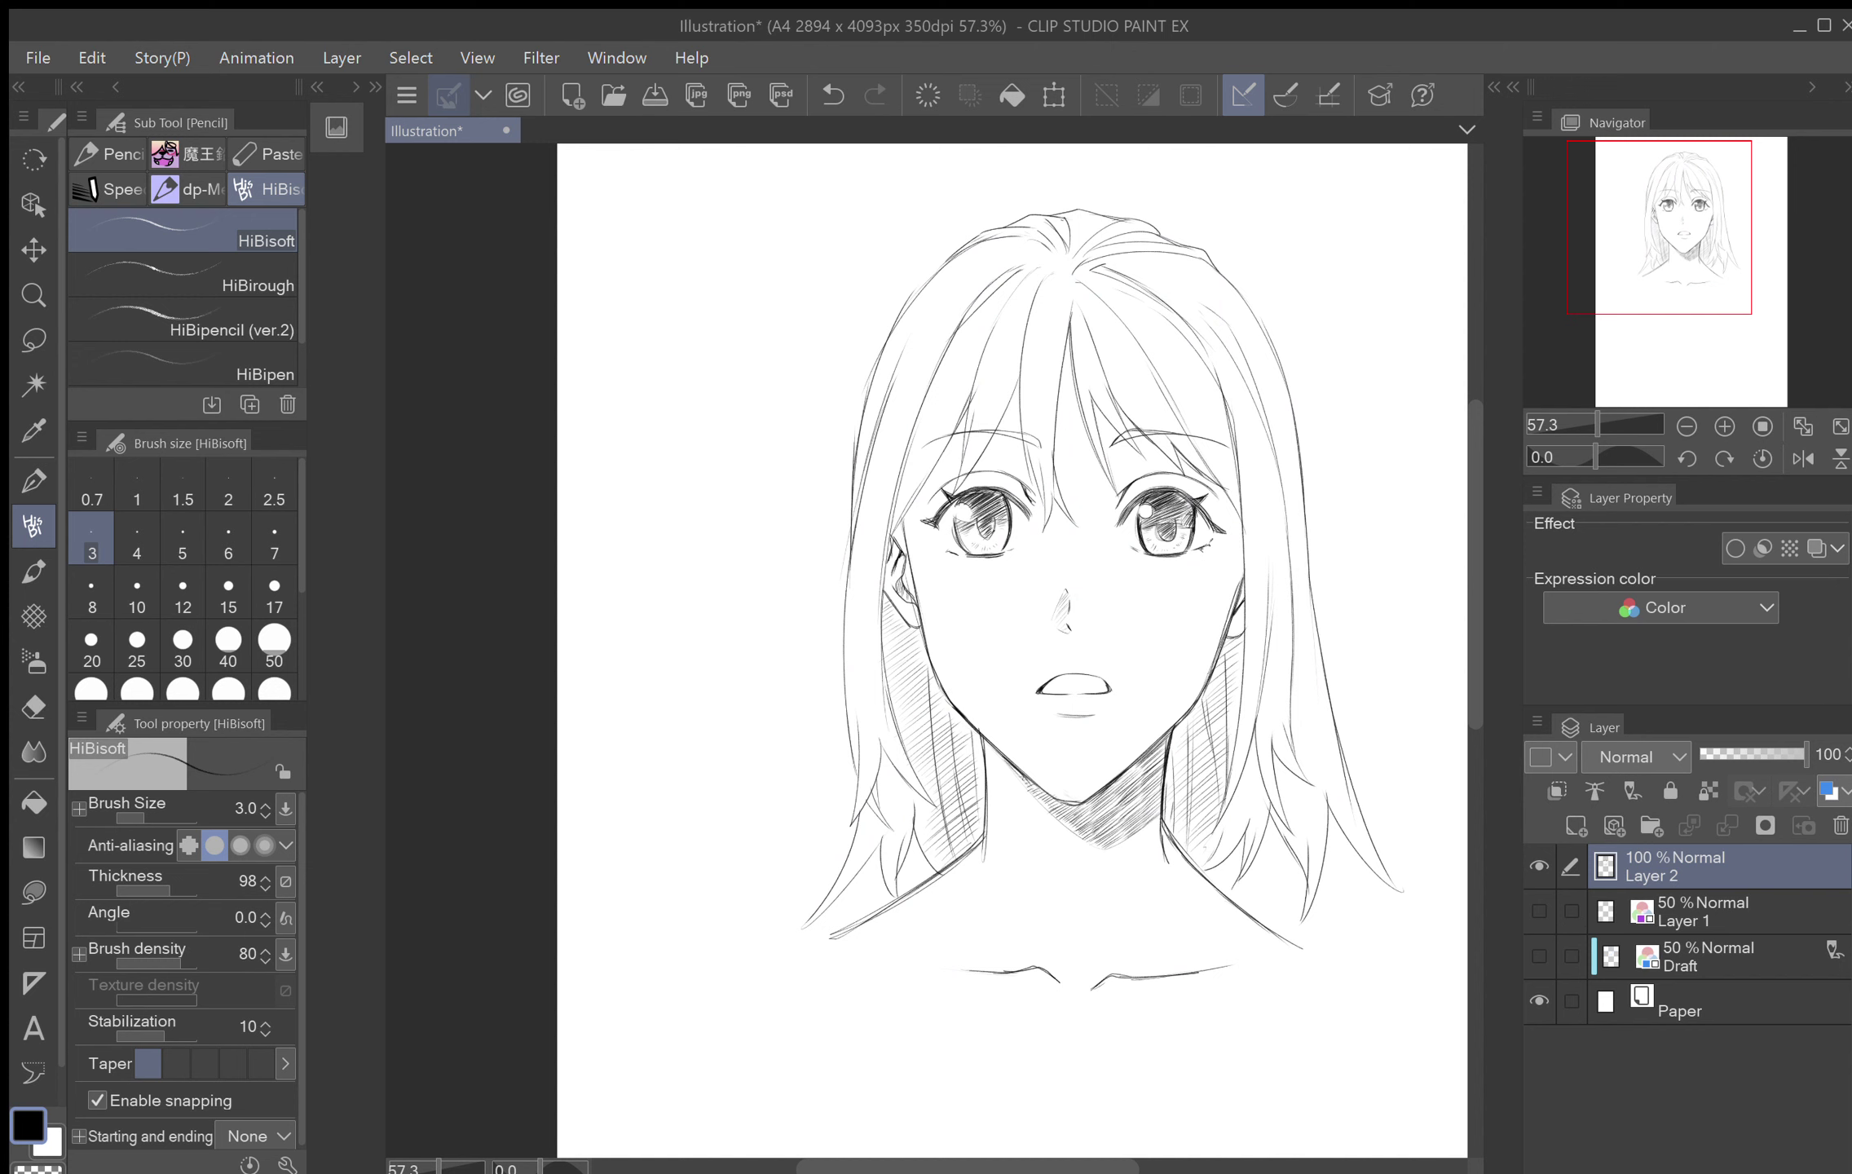
# Step: Add hair strands around the parting and through the left side of the crown and bangs
pyautogui.moveTo(1141, 408); pyautogui.dragTo(1134, 588)
pyautogui.scroll(3, 1138, 485)
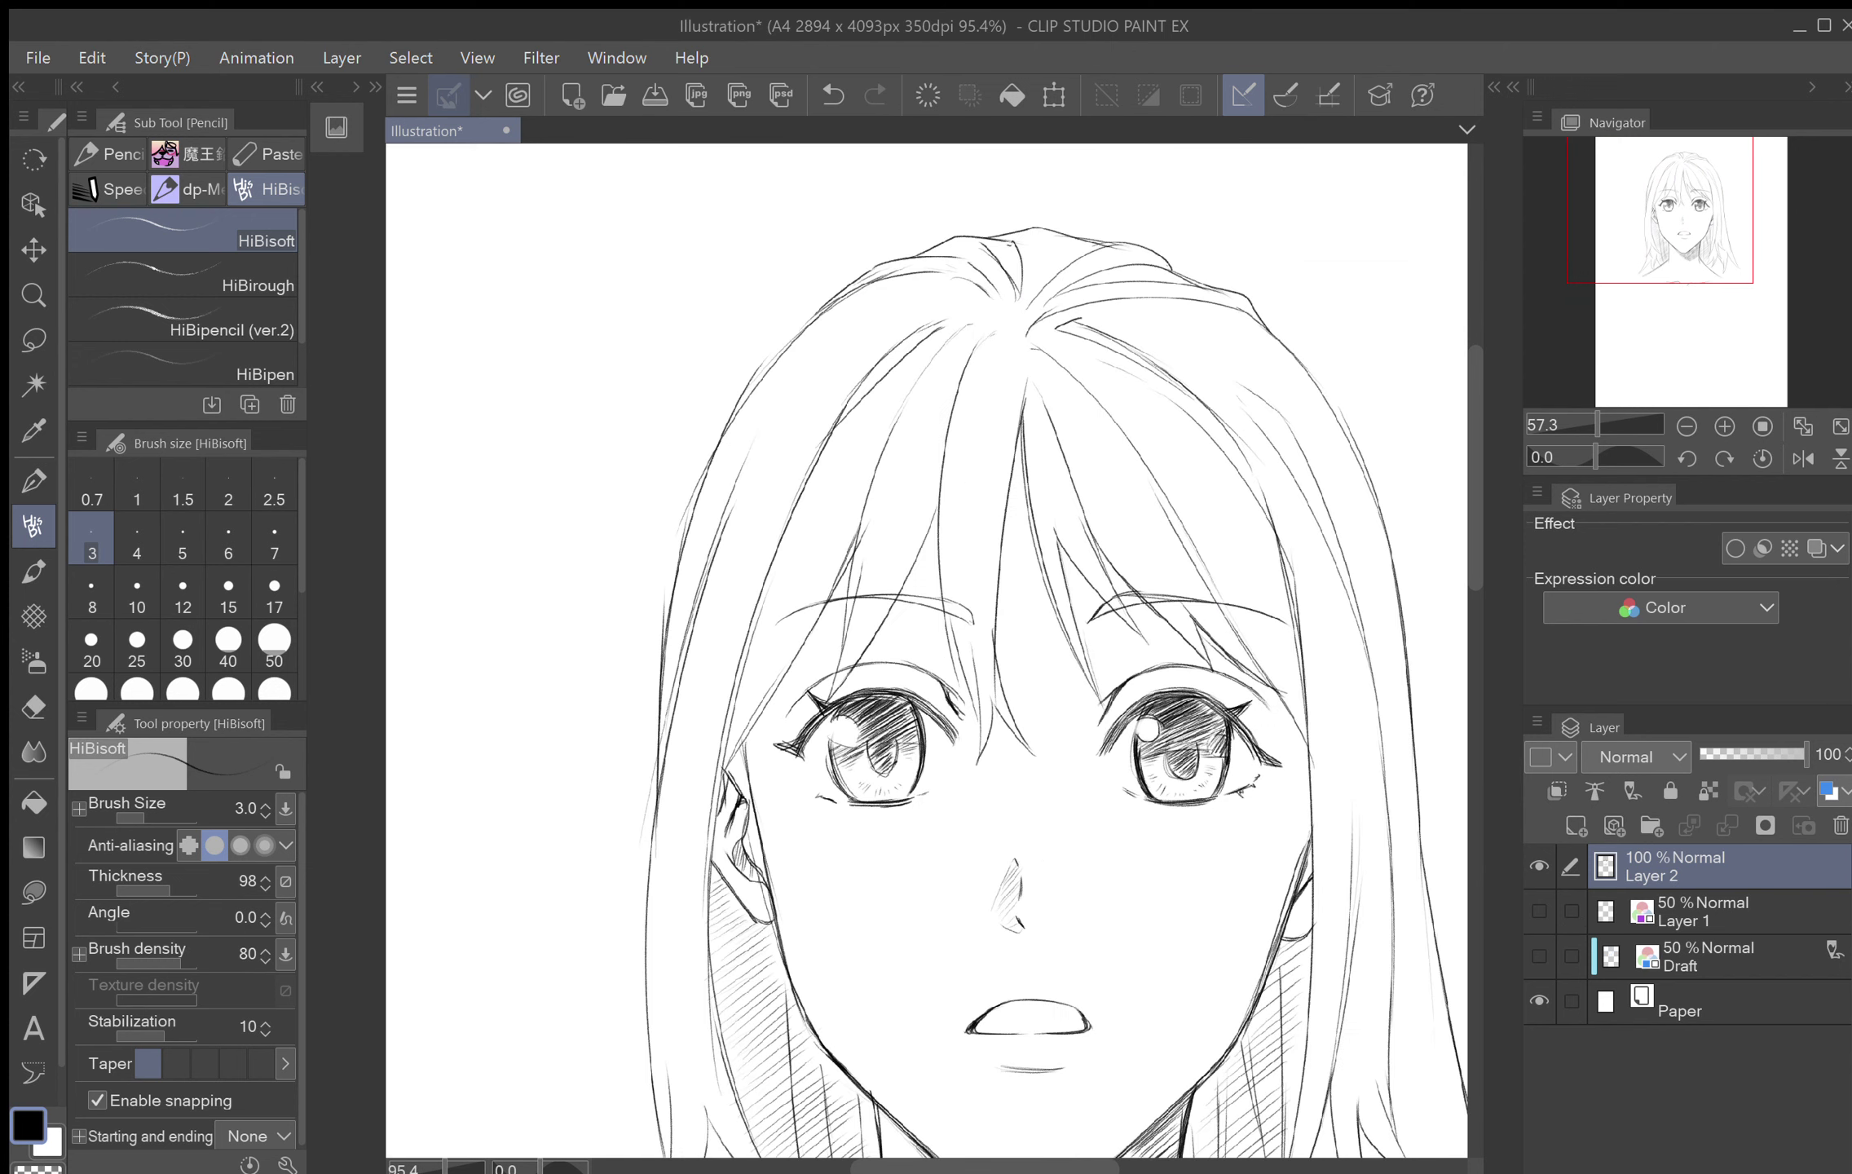
pyautogui.moveTo(1138, 485); pyautogui.dragTo(1140, 491)
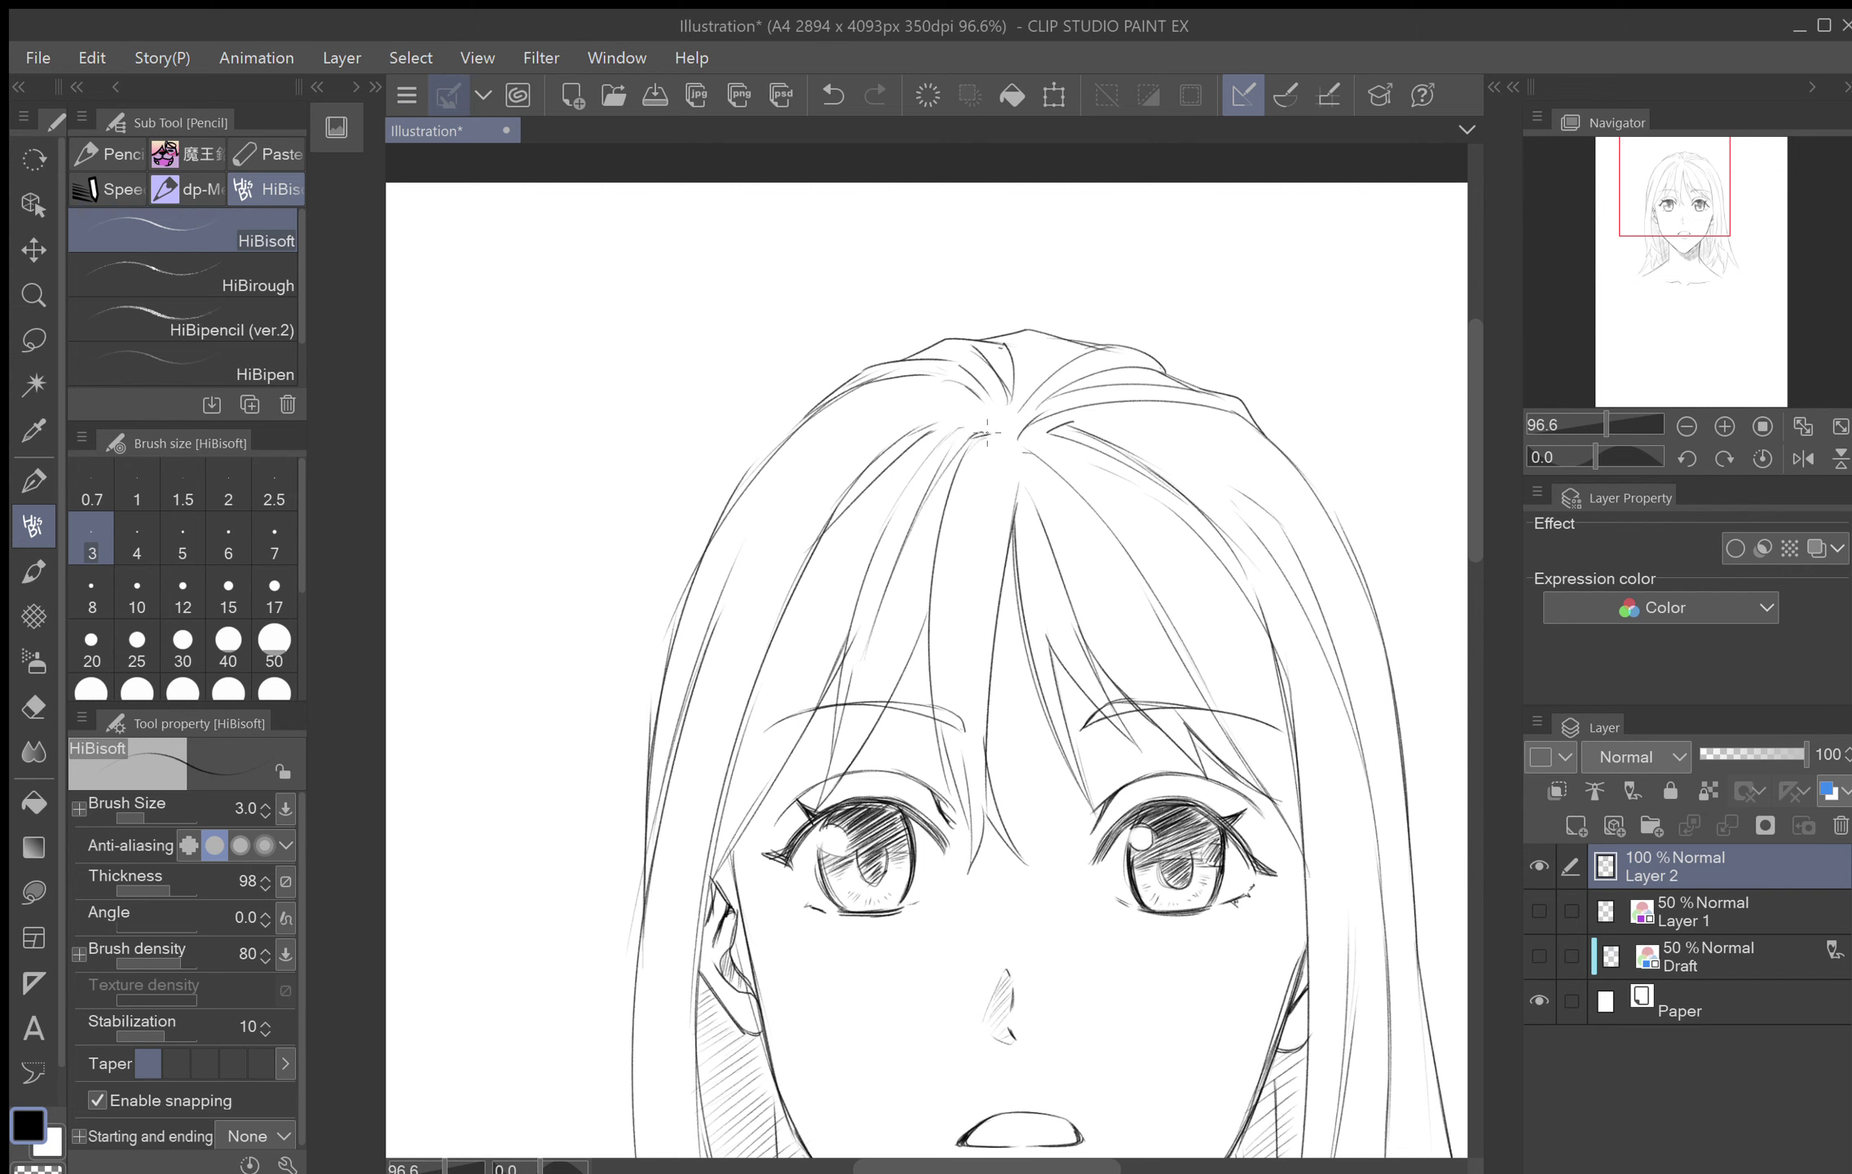
pyautogui.moveTo(975, 477); pyautogui.dragTo(962, 705)
pyautogui.moveTo(1000, 432)
pyautogui.mouseDown()
pyautogui.moveTo(961, 658)
pyautogui.moveTo(989, 432)
pyautogui.mouseUp()
pyautogui.moveTo(755, 535); pyautogui.dragTo(937, 383)
pyautogui.moveTo(783, 500); pyautogui.dragTo(920, 379)
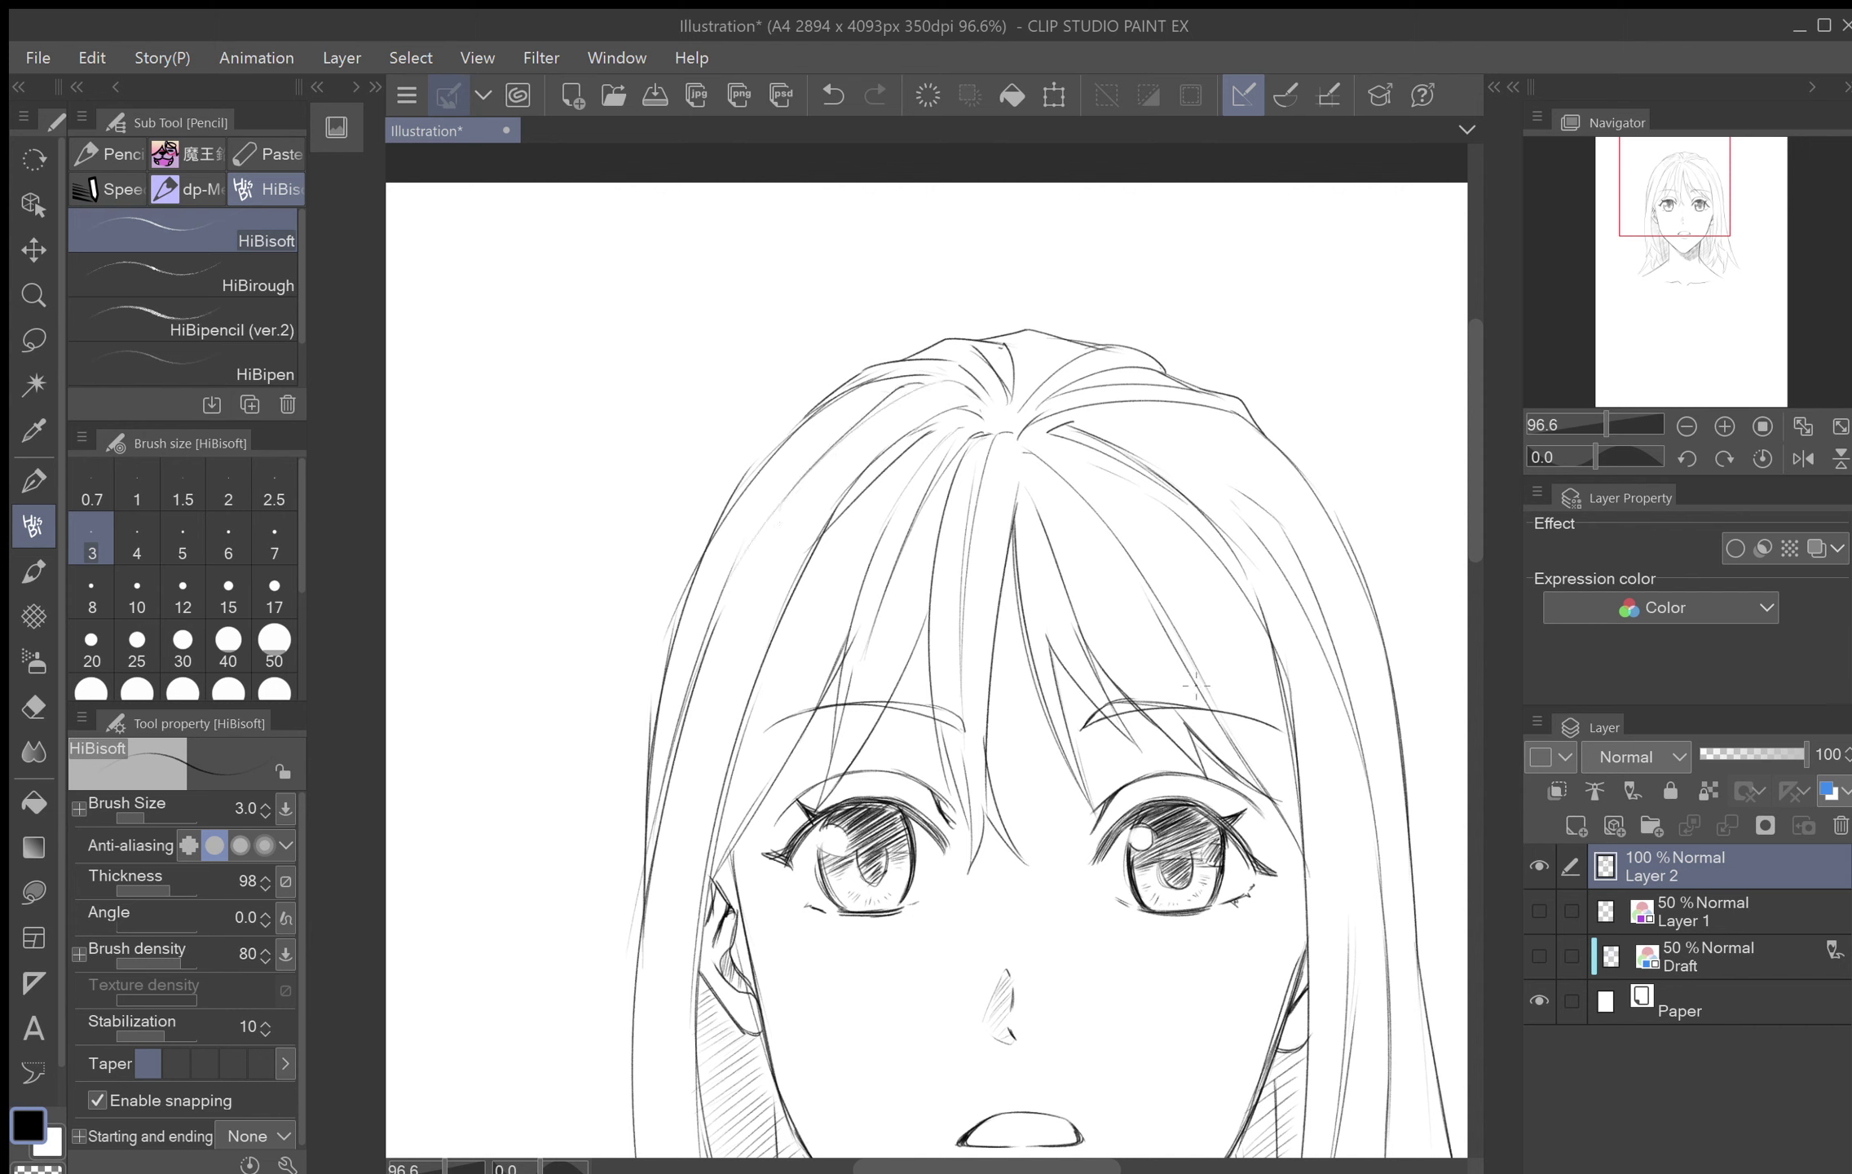
# Step: Add strands to the right bangs and along the right side of the crown
pyautogui.moveTo(1176, 702); pyautogui.dragTo(1066, 525)
pyautogui.moveTo(1124, 626); pyautogui.dragTo(1009, 448)
pyautogui.moveTo(1045, 516)
pyautogui.mouseDown()
pyautogui.moveTo(1013, 448)
pyautogui.moveTo(1015, 561)
pyautogui.mouseUp()
pyautogui.moveTo(1026, 432)
pyautogui.mouseDown()
pyautogui.moveTo(1134, 480)
pyautogui.moveTo(1069, 417)
pyautogui.moveTo(1194, 498)
pyautogui.mouseUp()
pyautogui.moveTo(1151, 403)
pyautogui.mouseDown()
pyautogui.moveTo(1299, 485)
pyautogui.moveTo(1335, 531)
pyautogui.mouseUp()
# Step: Add fine strands to the lower hair locks on both sides of the face
pyautogui.moveTo(1259, 630); pyautogui.dragTo(1177, 132)
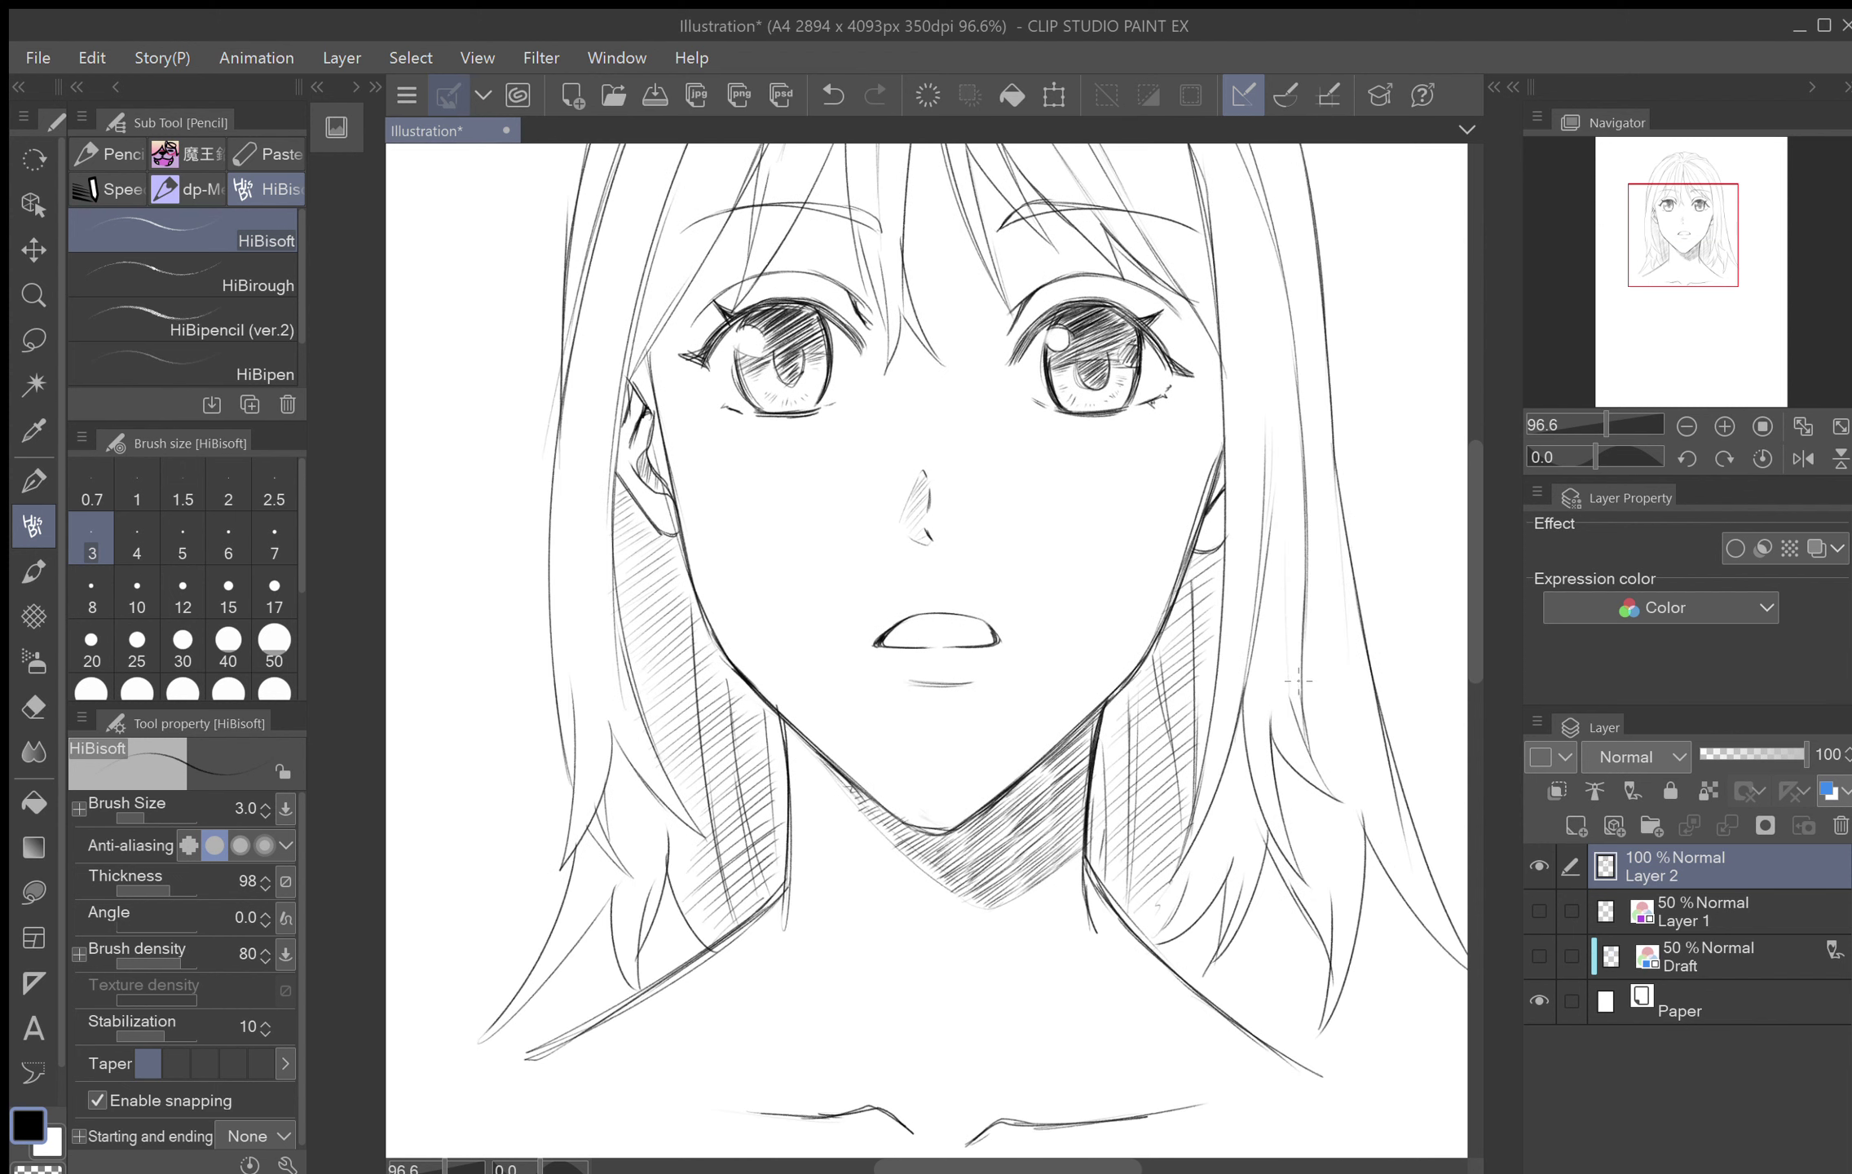
pyautogui.moveTo(1286, 597)
pyautogui.mouseDown()
pyautogui.moveTo(1271, 663)
pyautogui.moveTo(1309, 744)
pyautogui.moveTo(1274, 724)
pyautogui.mouseUp()
pyautogui.moveTo(1369, 859); pyautogui.dragTo(1337, 642)
pyautogui.moveTo(1404, 888); pyautogui.dragTo(1340, 671)
pyautogui.moveTo(664, 840)
pyautogui.mouseDown()
pyautogui.moveTo(829, 763)
pyautogui.moveTo(828, 729)
pyautogui.moveTo(830, 749)
pyautogui.mouseUp()
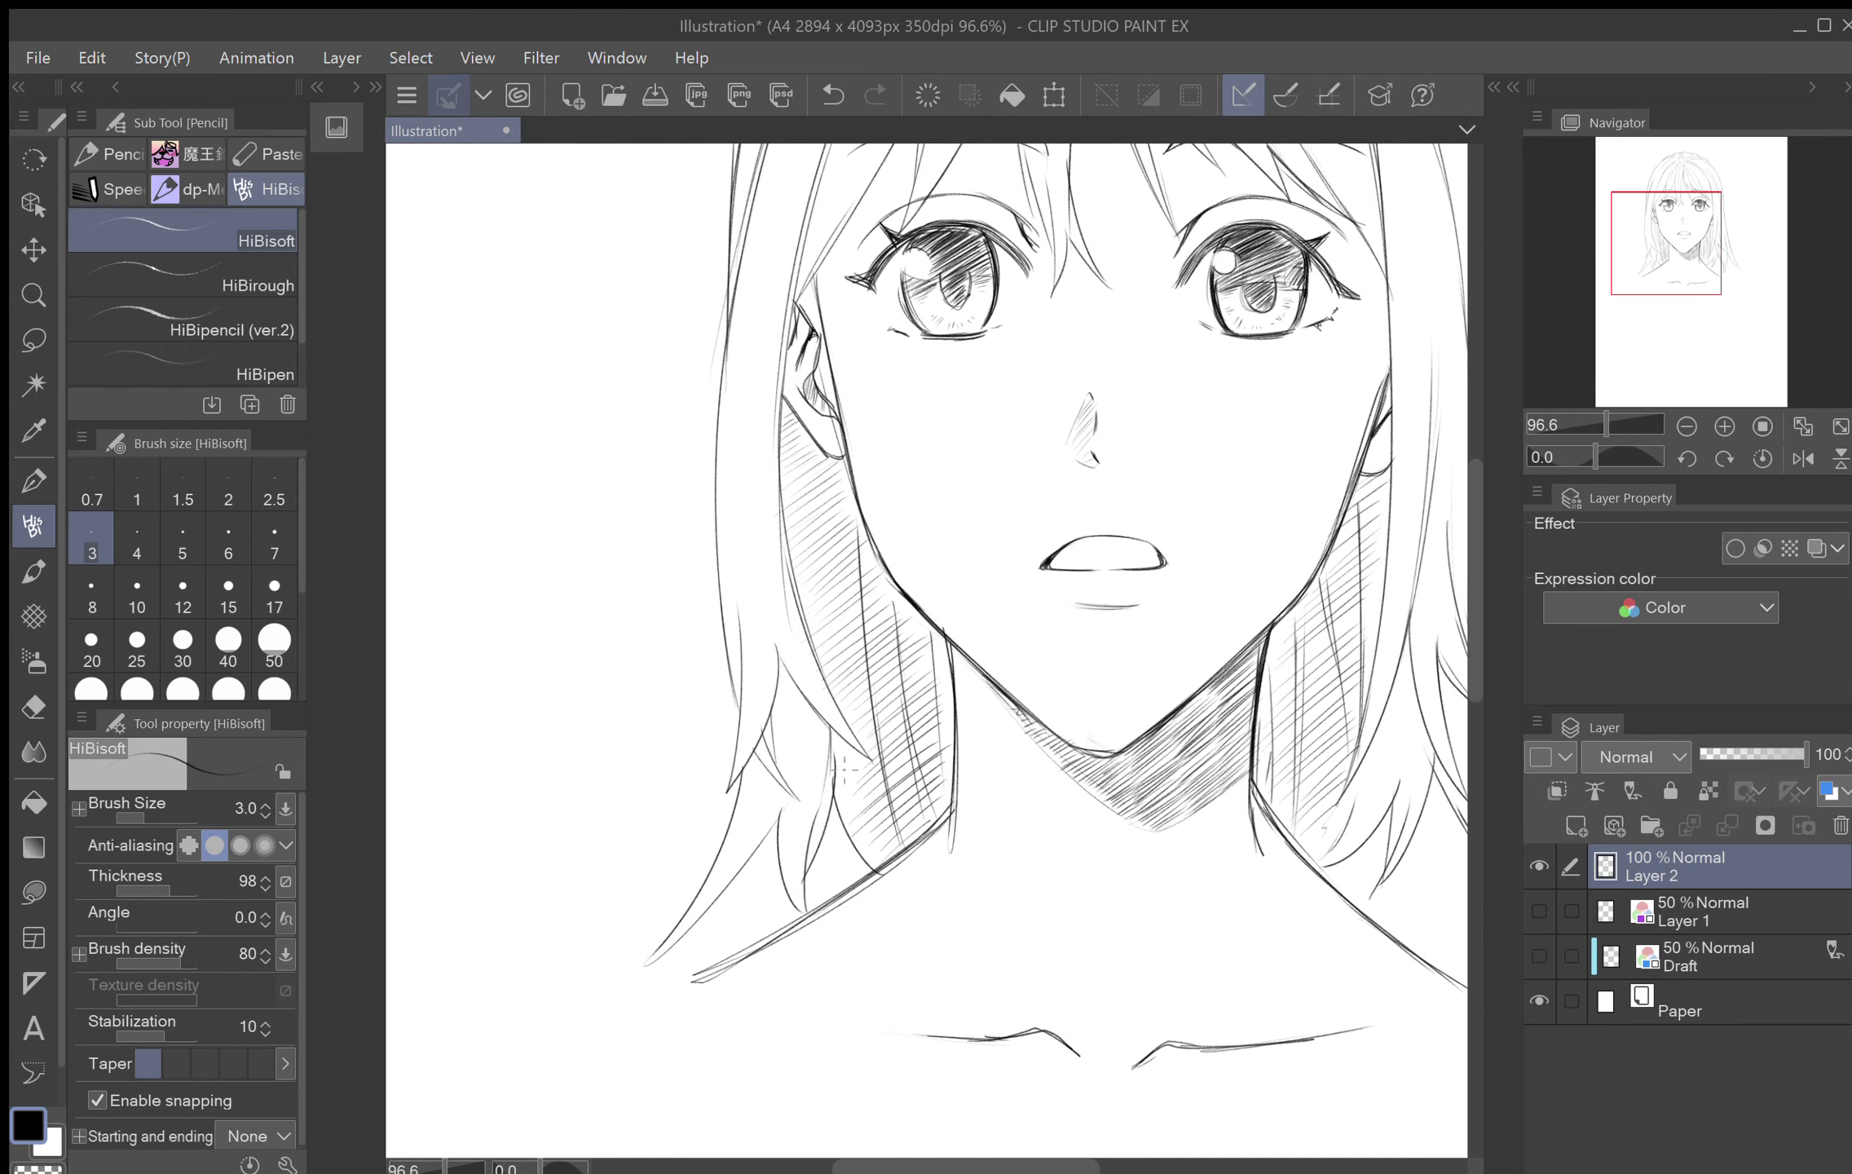
pyautogui.moveTo(802, 867)
pyautogui.mouseDown()
pyautogui.moveTo(831, 740)
pyautogui.moveTo(782, 848)
pyautogui.moveTo(798, 720)
pyautogui.mouseUp()
pyautogui.moveTo(738, 633)
pyautogui.mouseDown()
pyautogui.moveTo(757, 304)
pyautogui.moveTo(650, 537)
pyautogui.moveTo(651, 747)
pyautogui.mouseUp()
# Step: Hatch light diagonal blush strokes on both cheeks below the eyes and straighten the canvas
pyautogui.scroll(-1, 1138, 748)
pyautogui.scroll(-2, 866, 326)
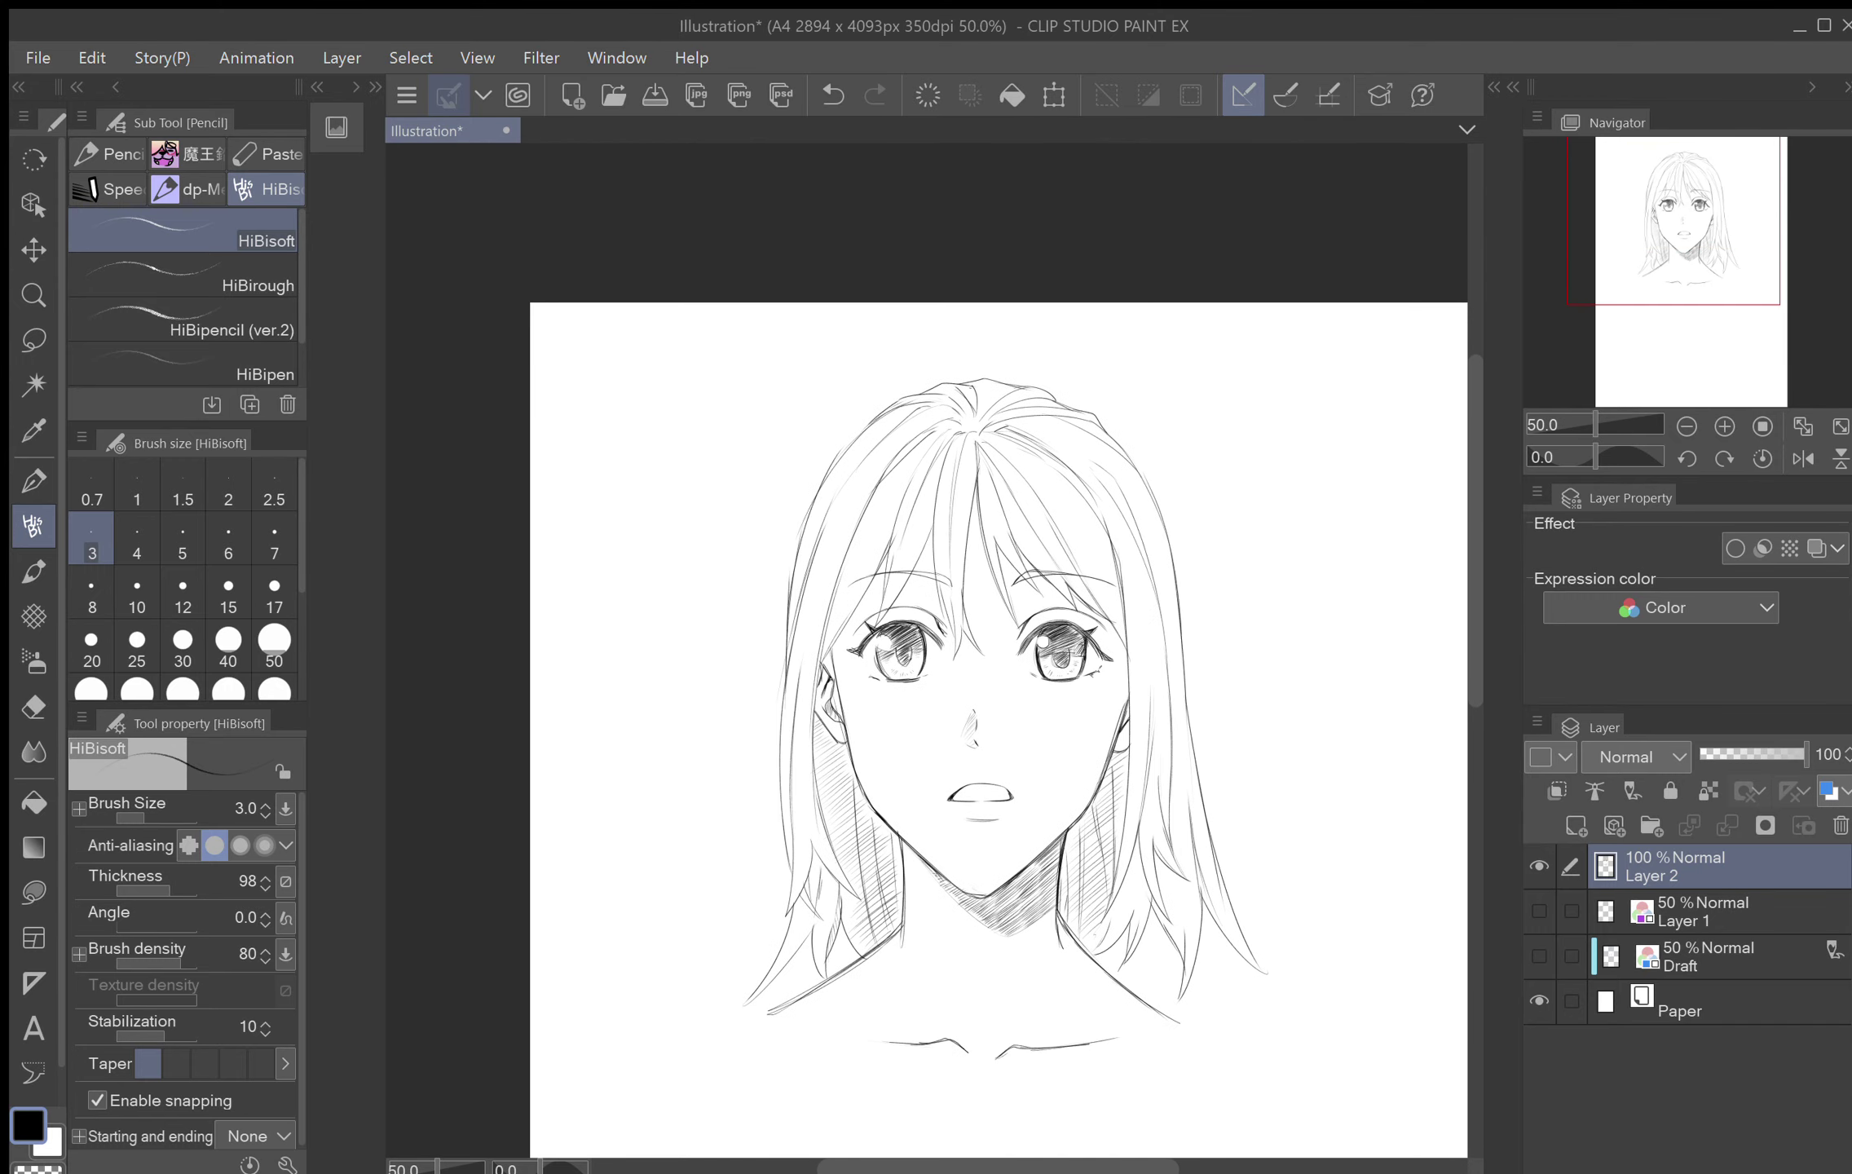
pyautogui.moveTo(1061, 660); pyautogui.dragTo(1029, 493)
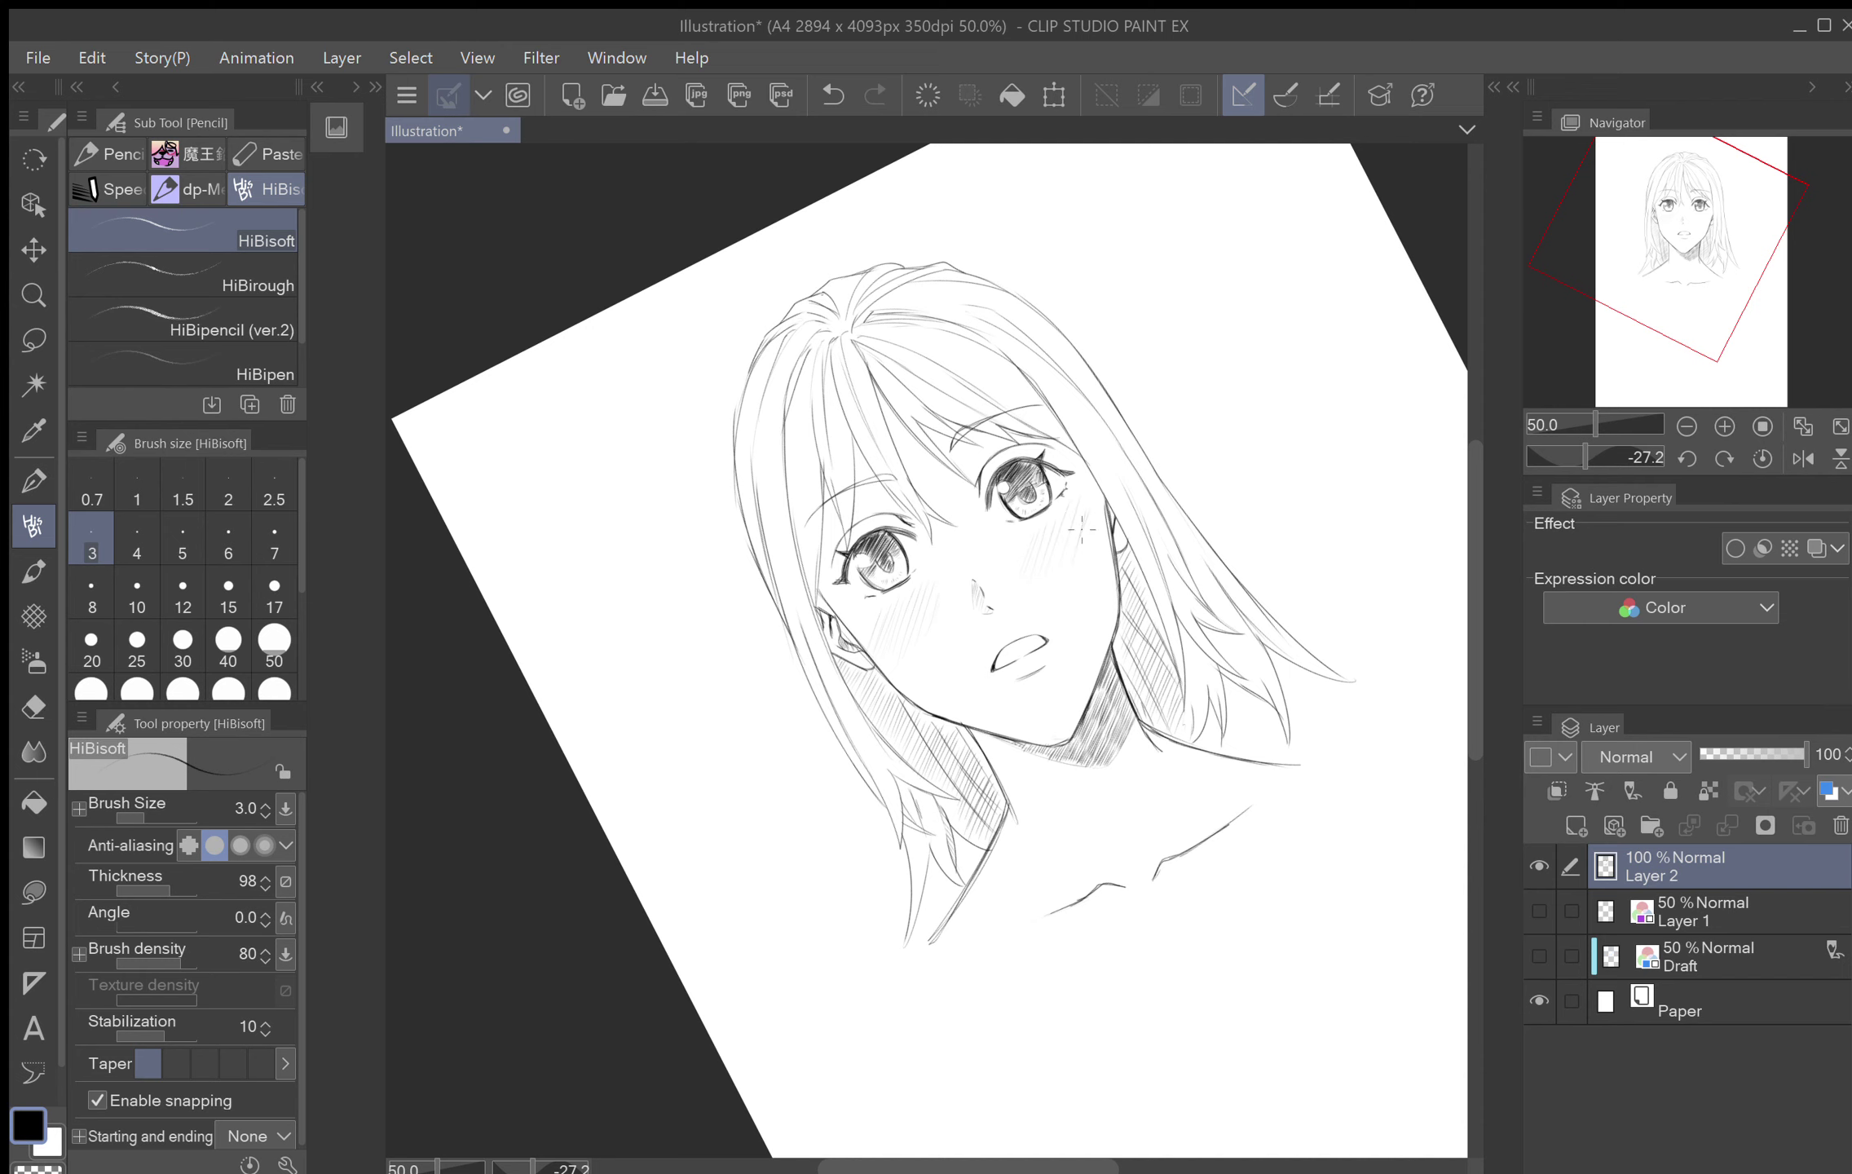
pyautogui.moveTo(1064, 467); pyautogui.dragTo(1034, 453)
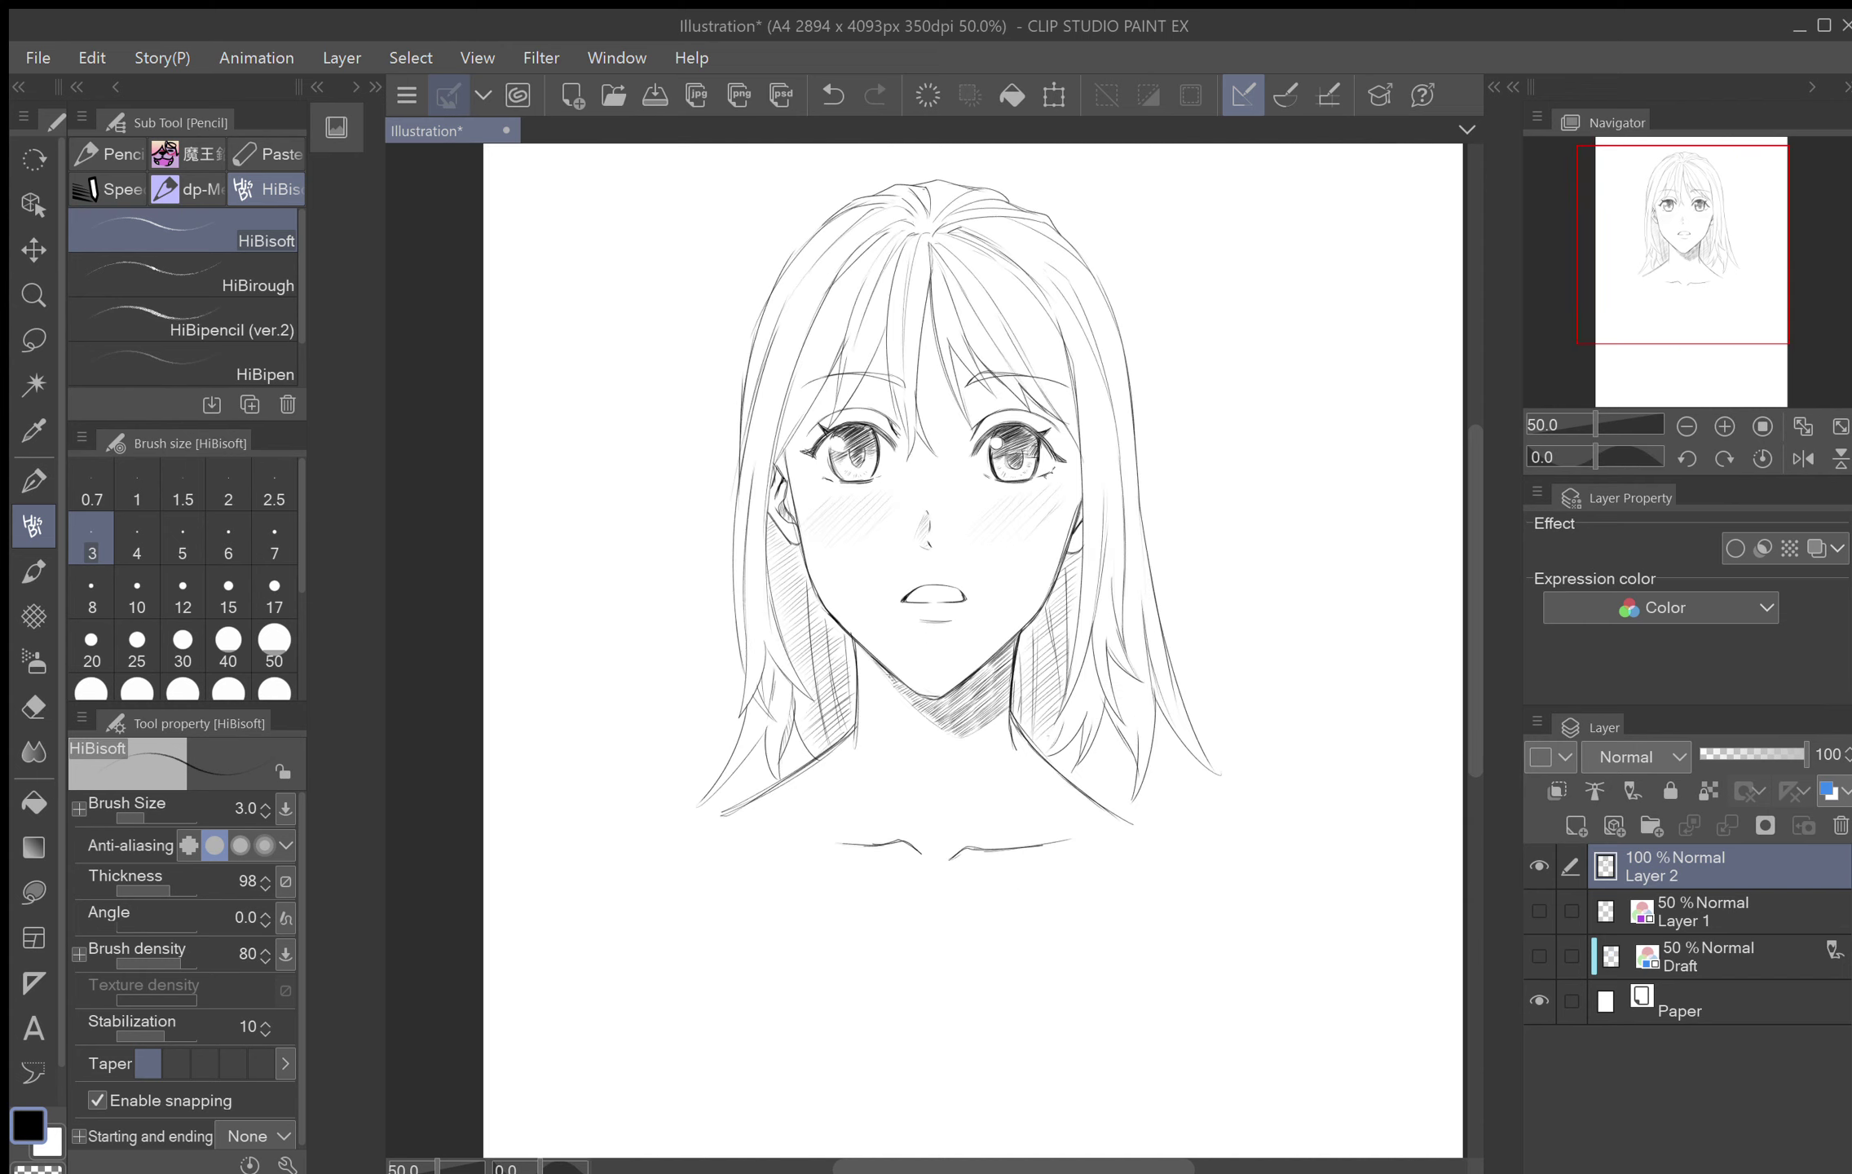
# Step: Examine the head drawing's overall proportions in normal and mirrored views at several zoom levels
pyautogui.moveTo(1094, 574); pyautogui.dragTo(1060, 659)
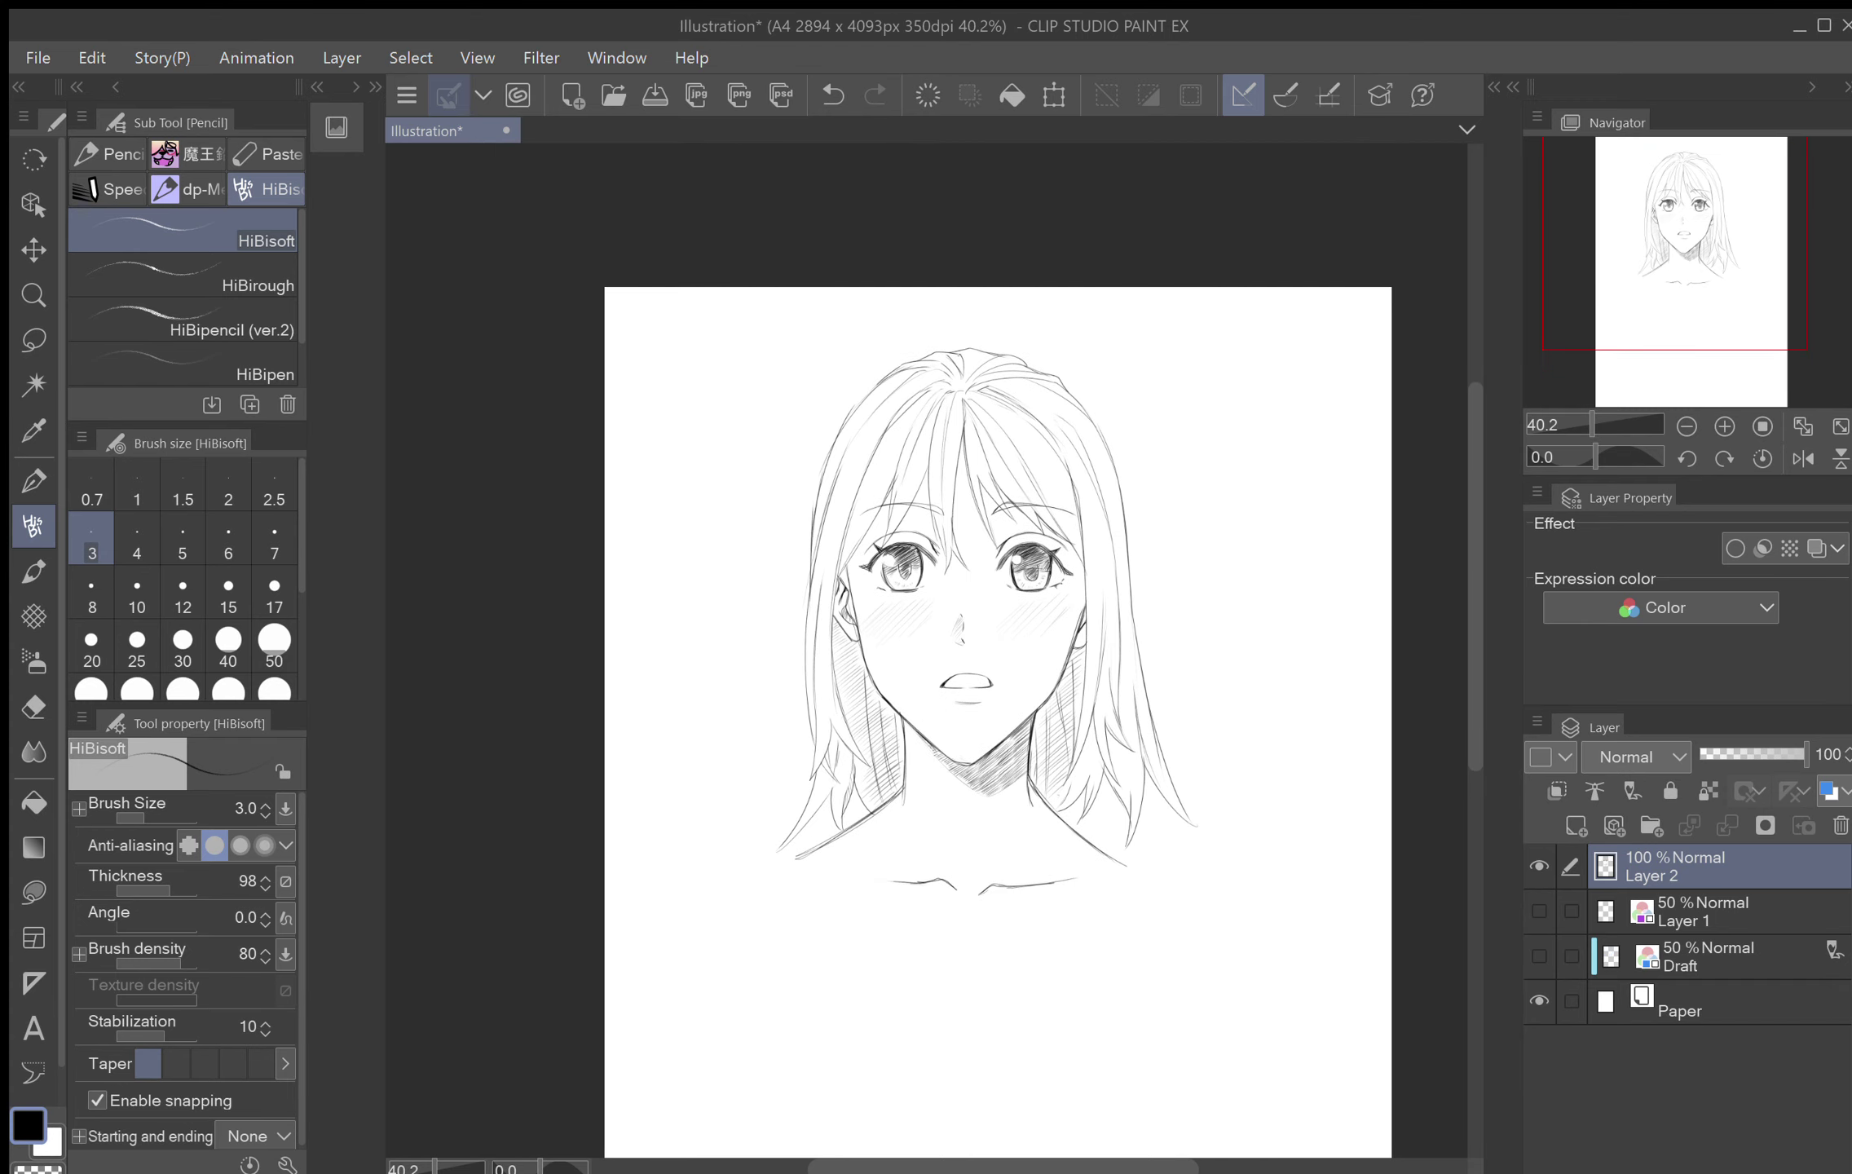
pyautogui.moveTo(998, 619); pyautogui.dragTo(955, 620)
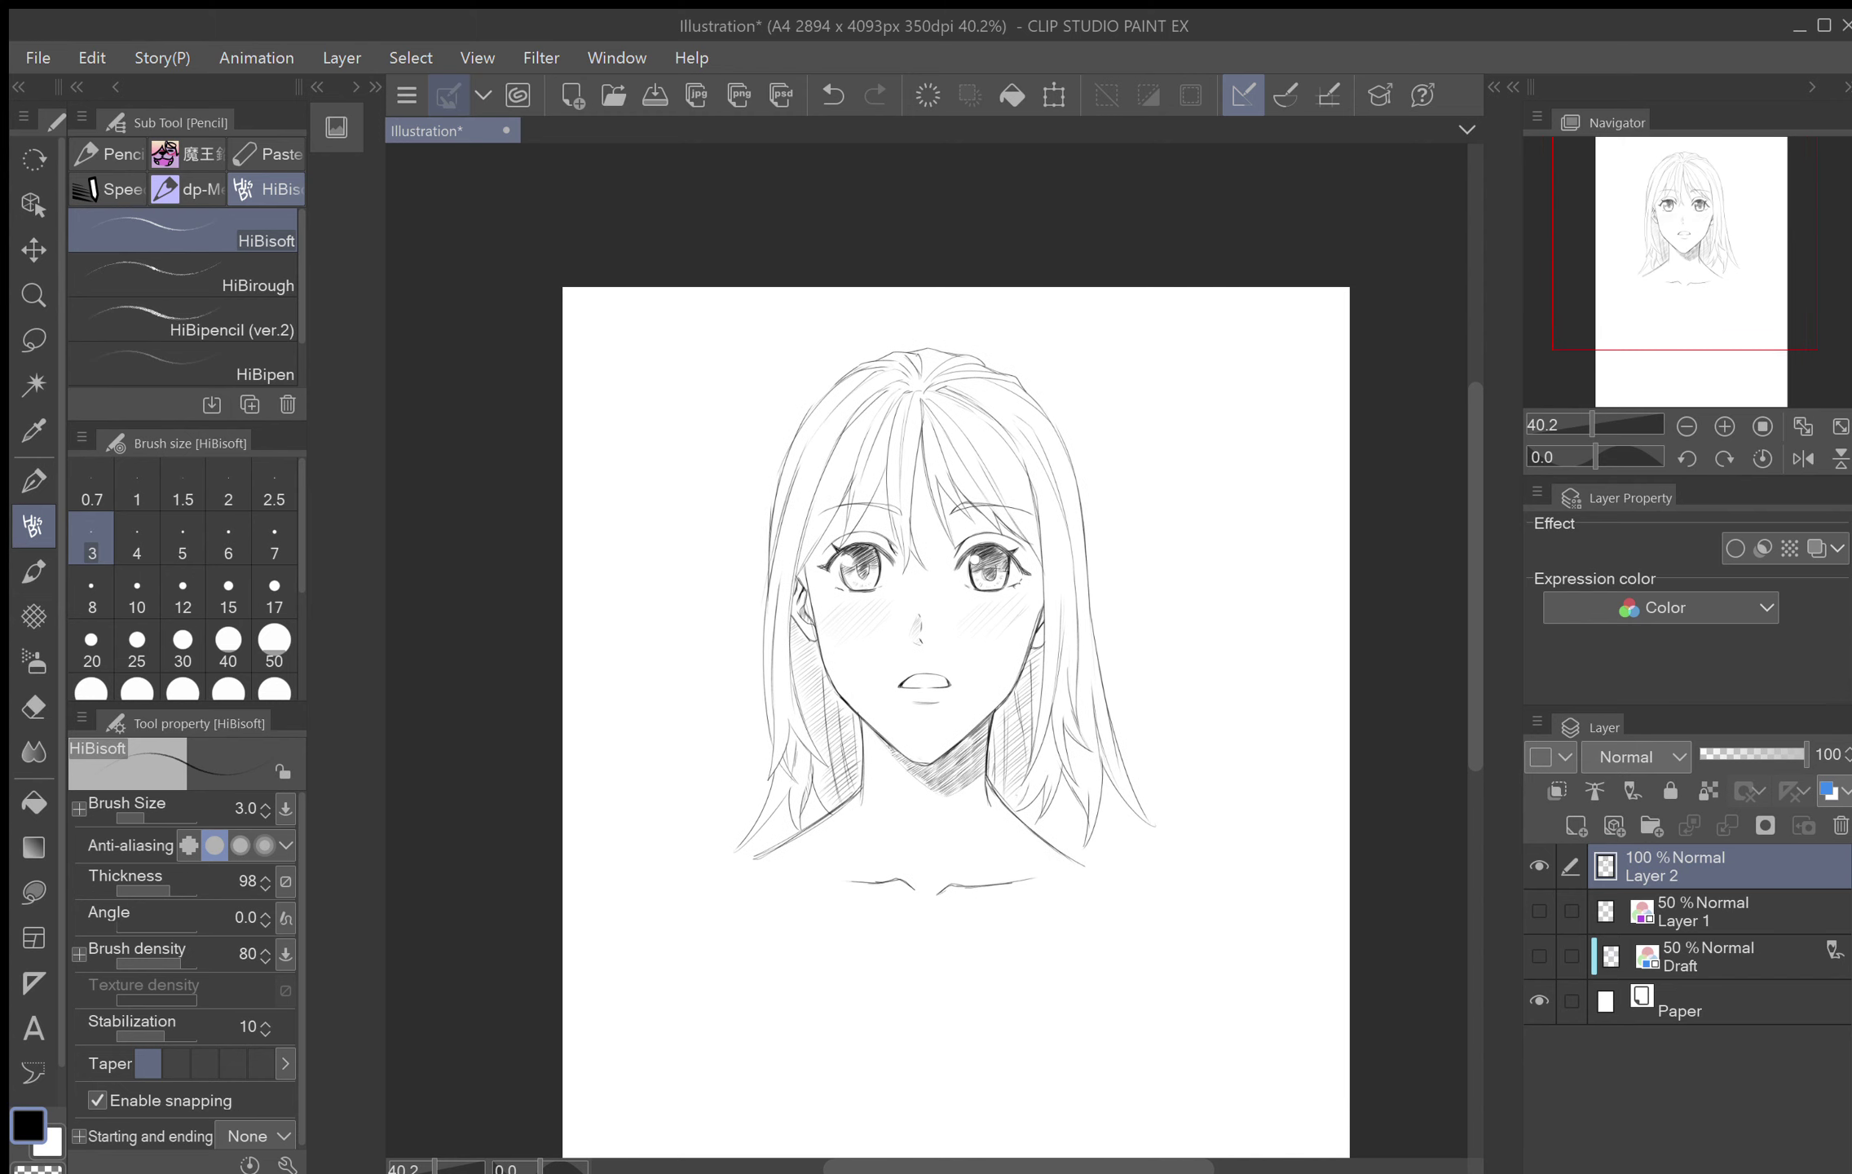
pyautogui.click(1803, 458)
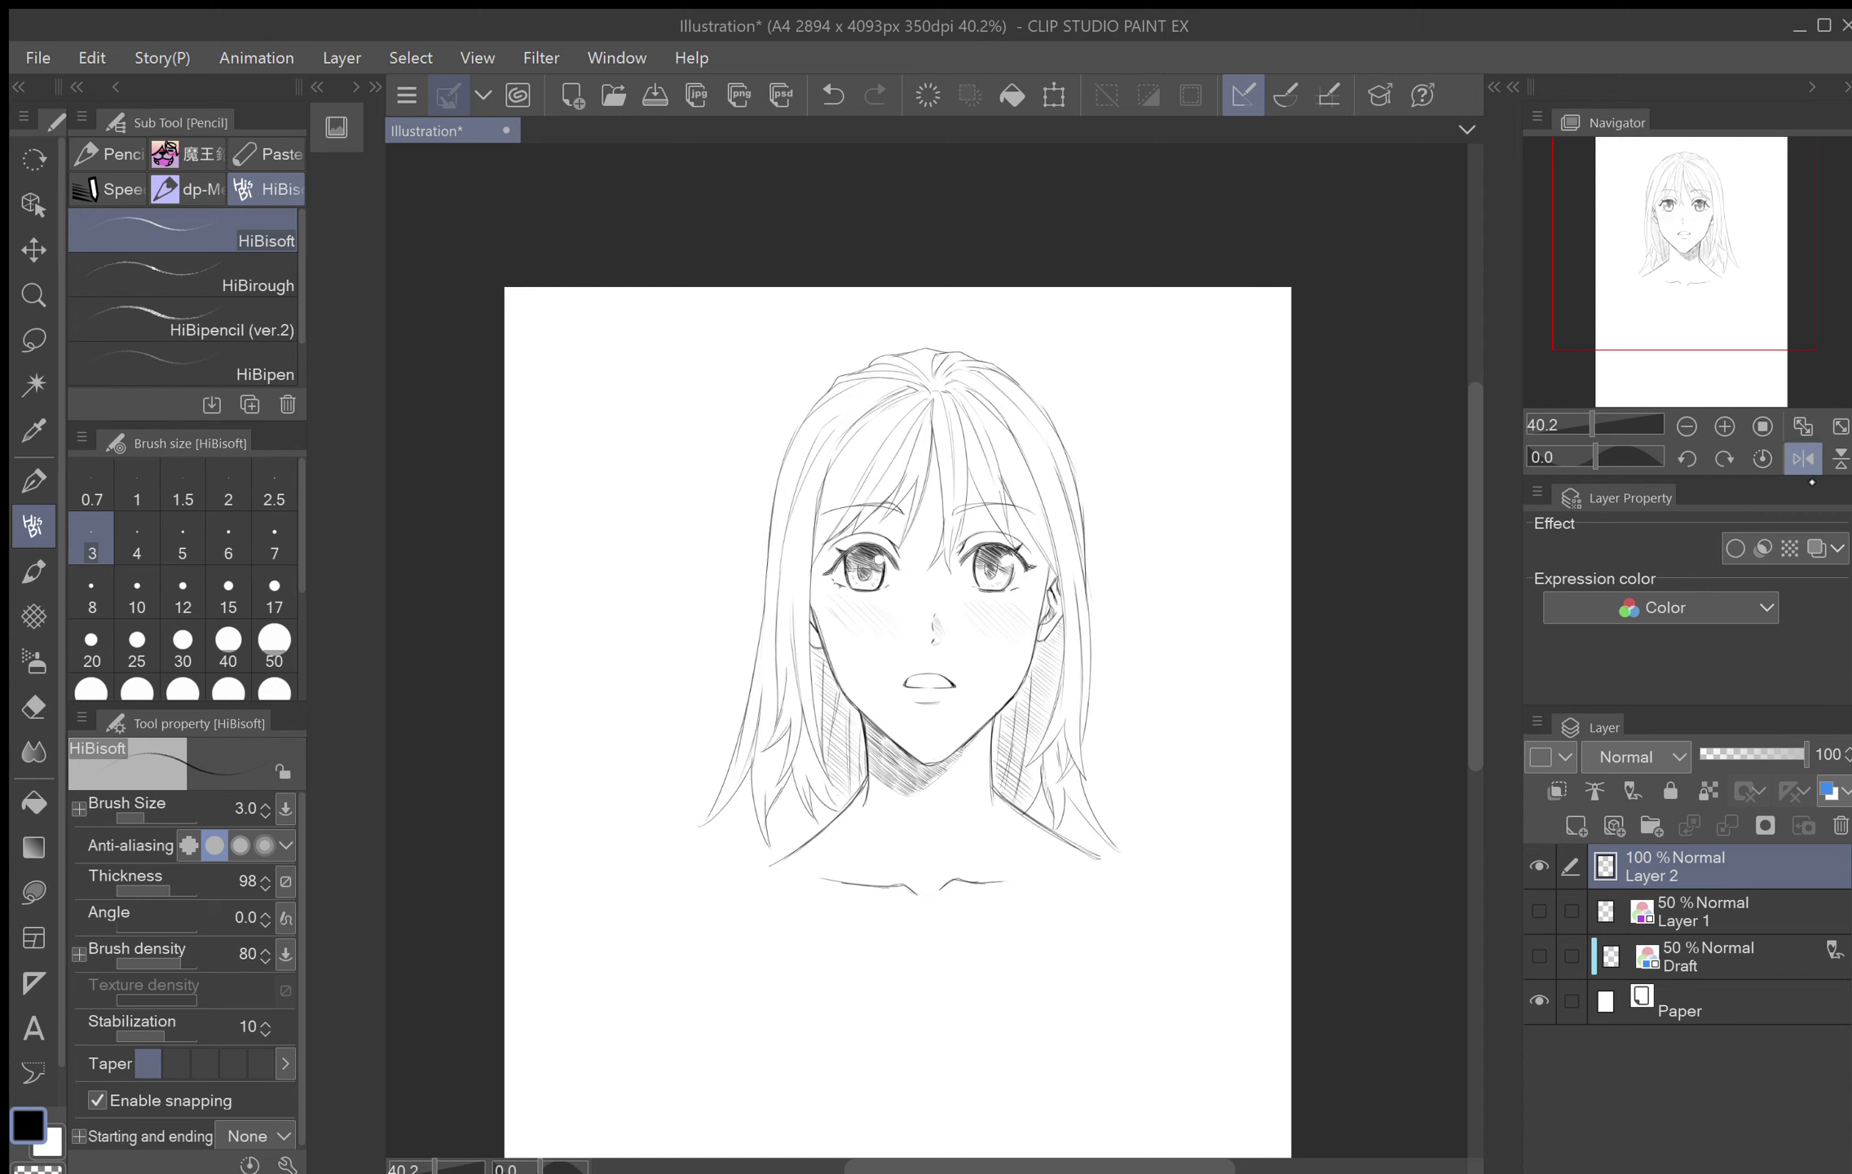
pyautogui.click(1803, 458)
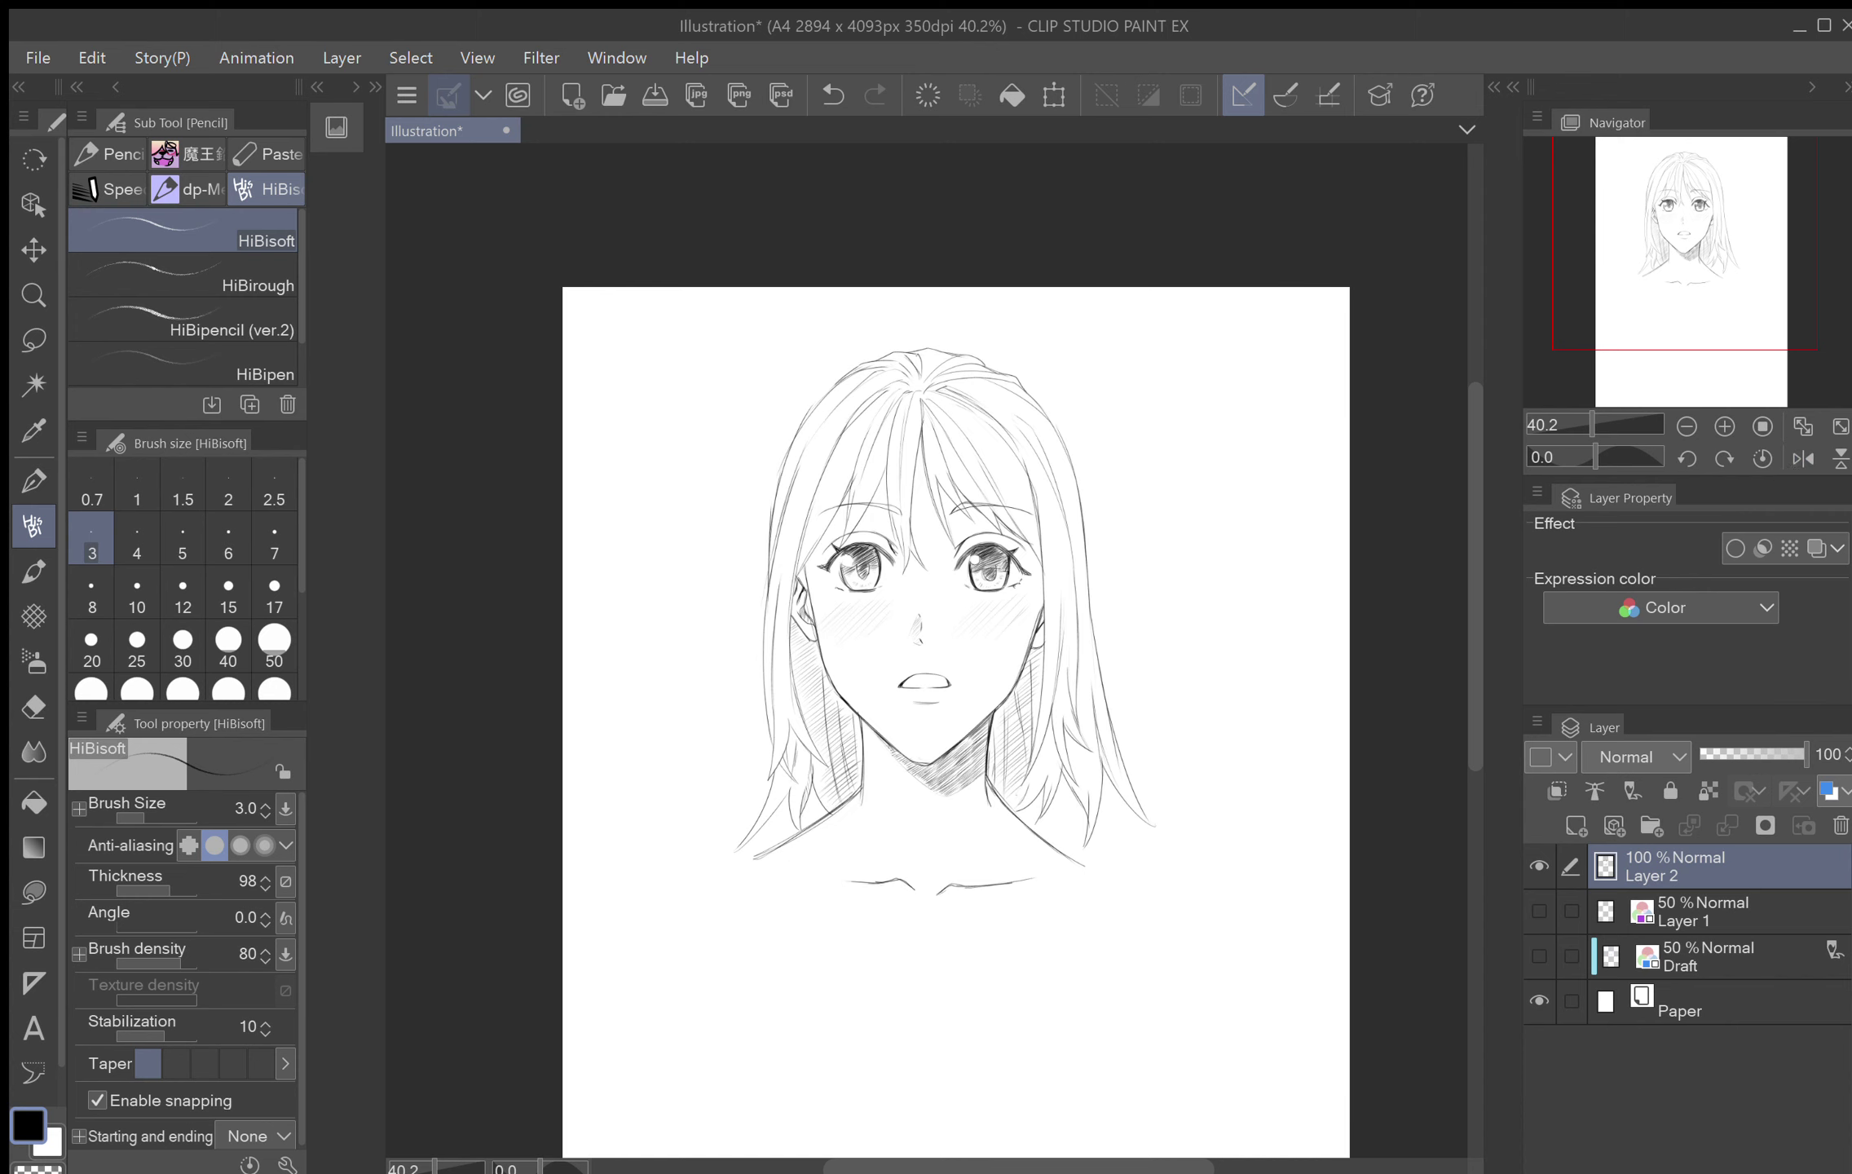
pyautogui.scroll(2, 1074, 633)
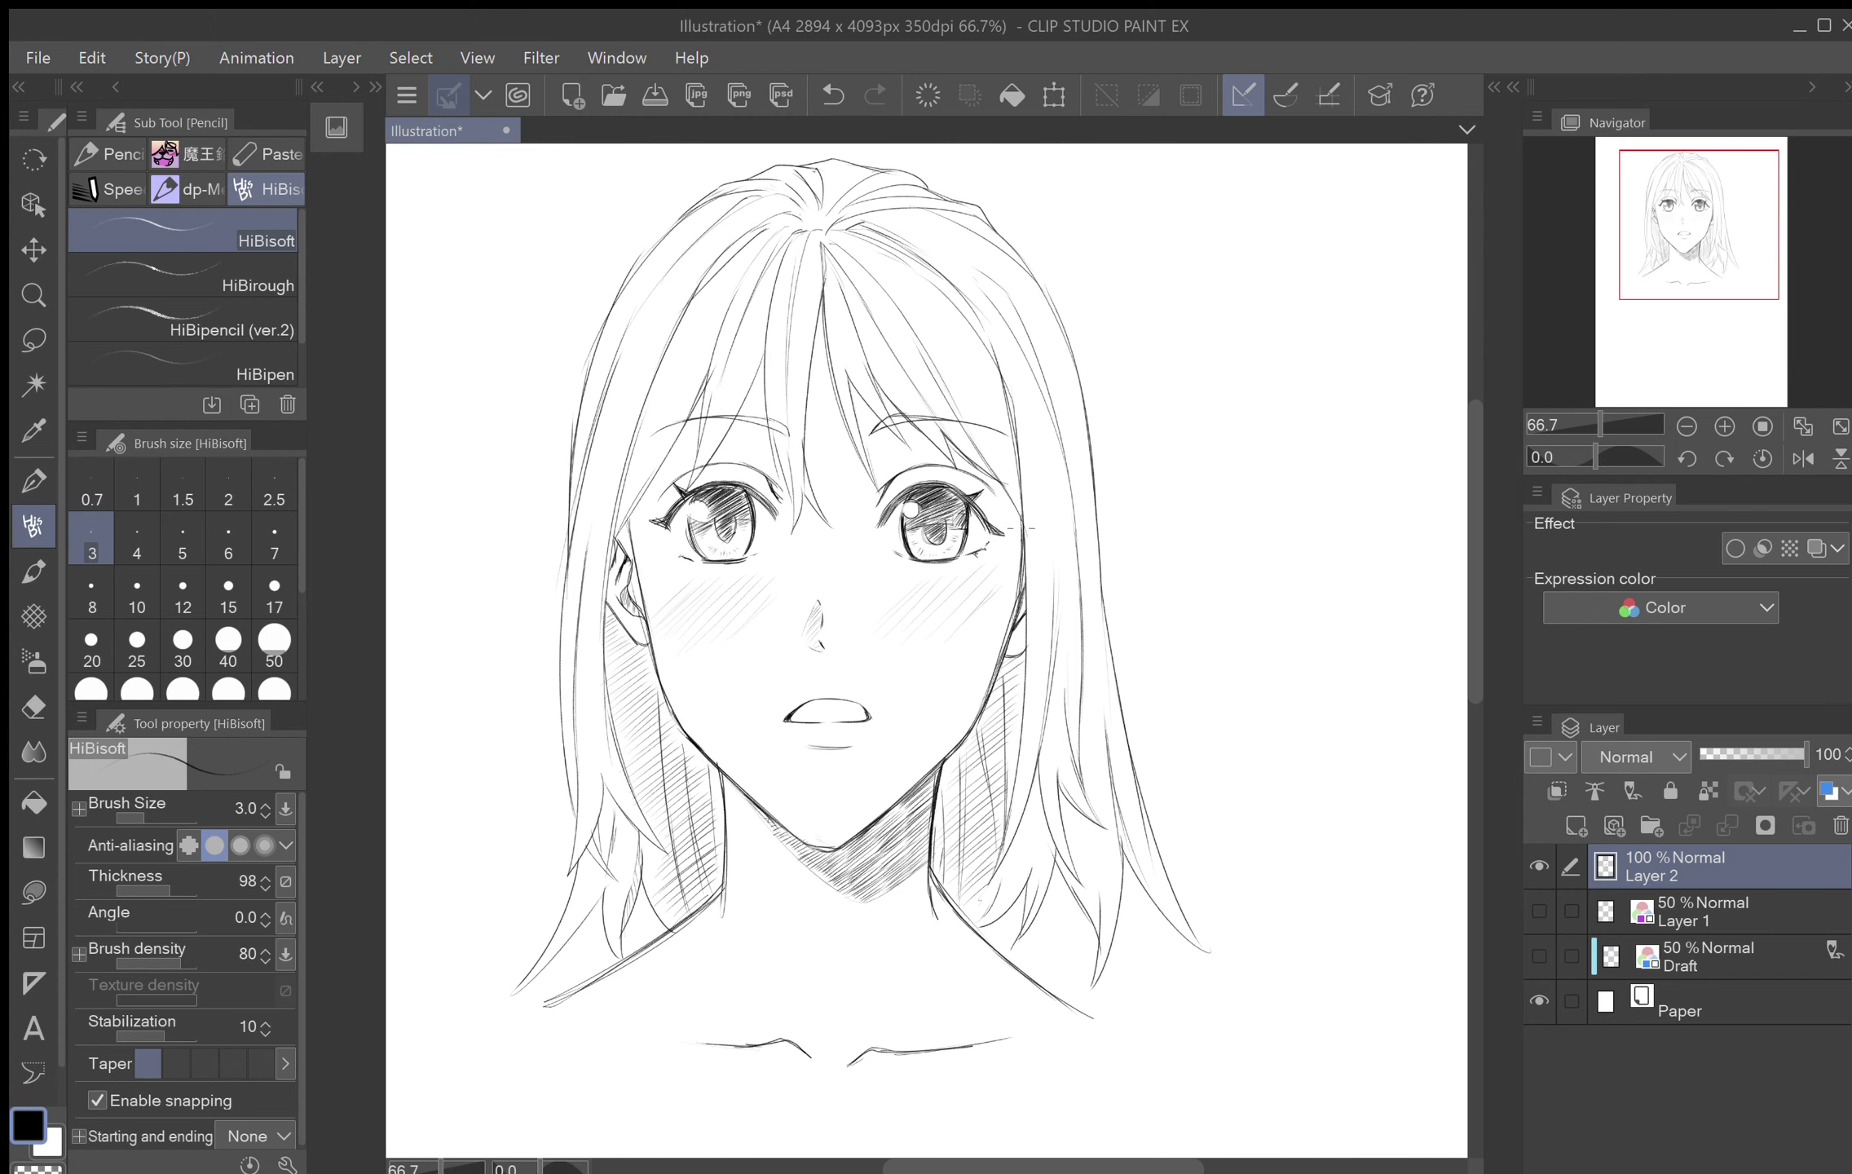
pyautogui.moveTo(1015, 520); pyautogui.dragTo(1094, 579)
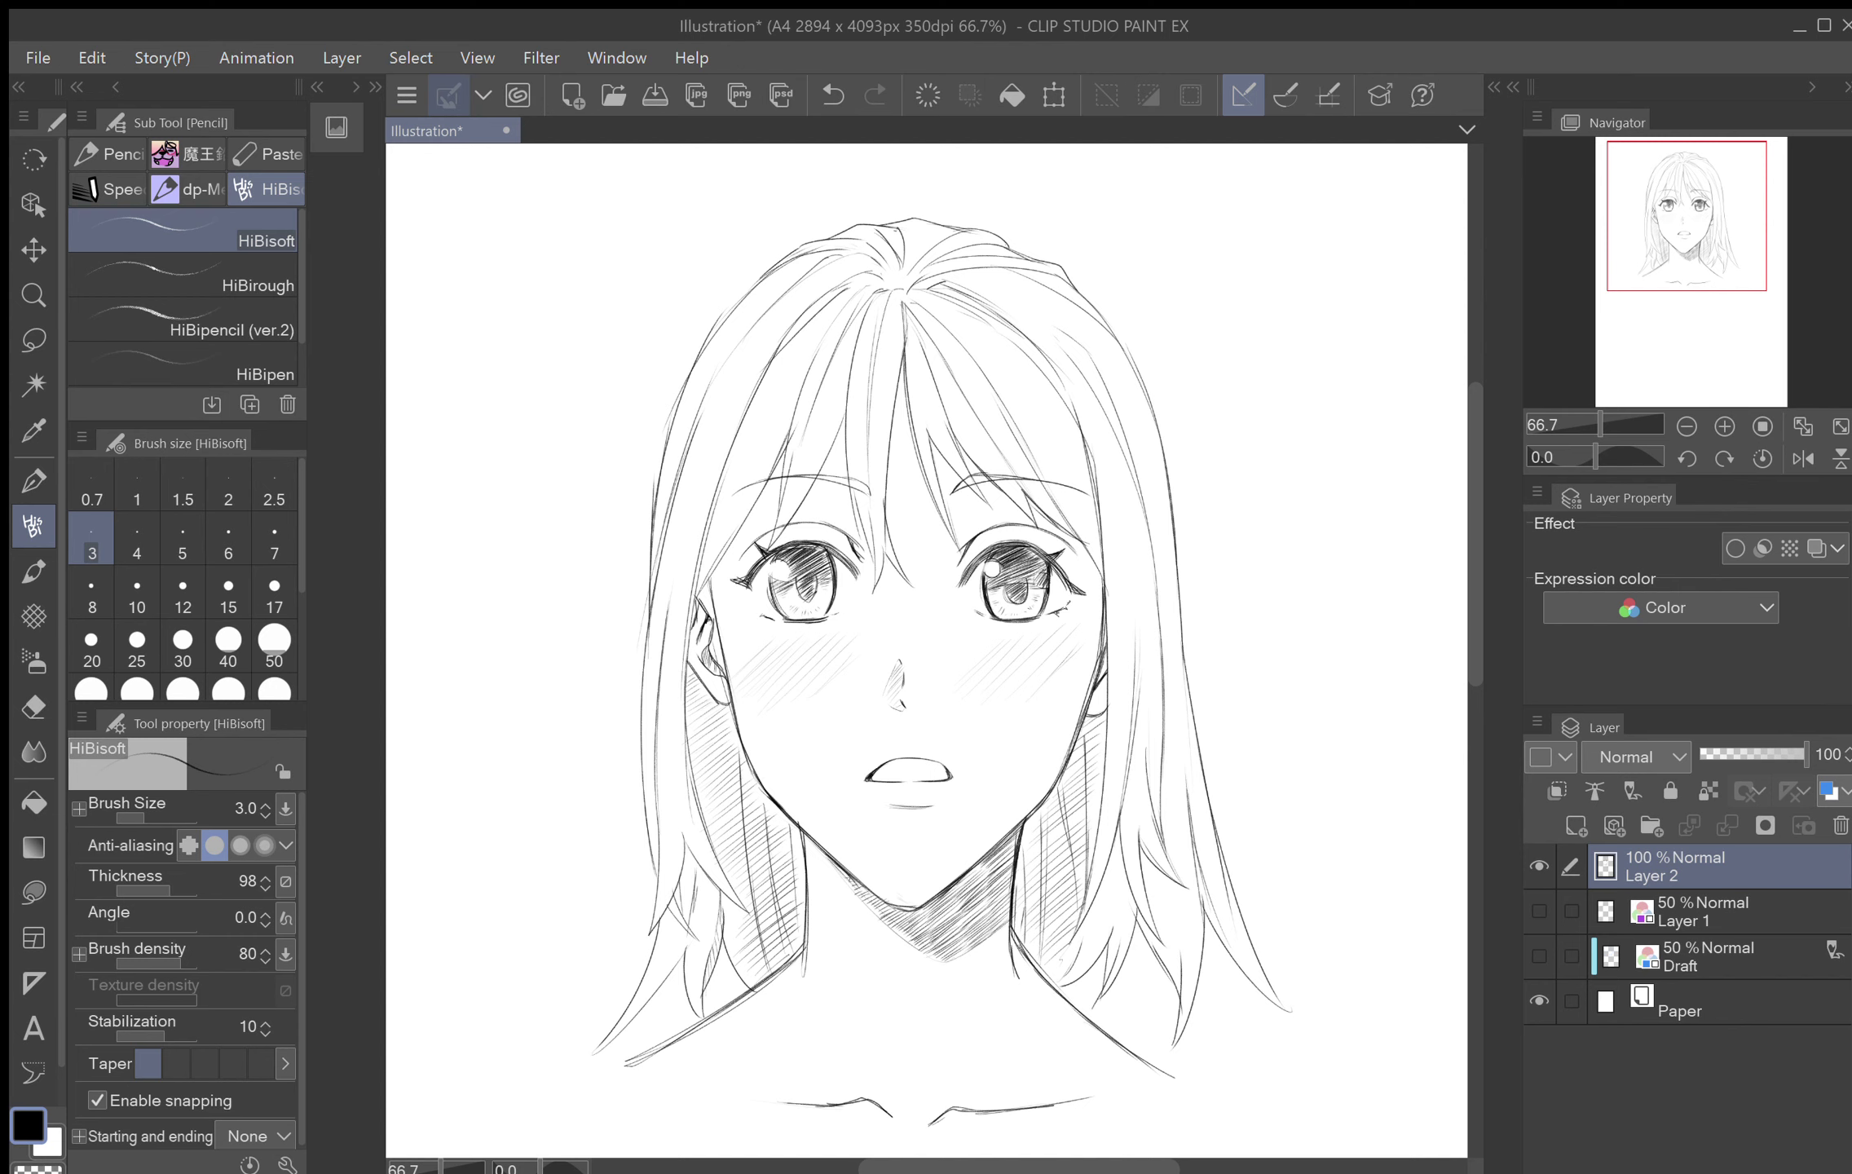
pyautogui.scroll(-3, 1110, 677)
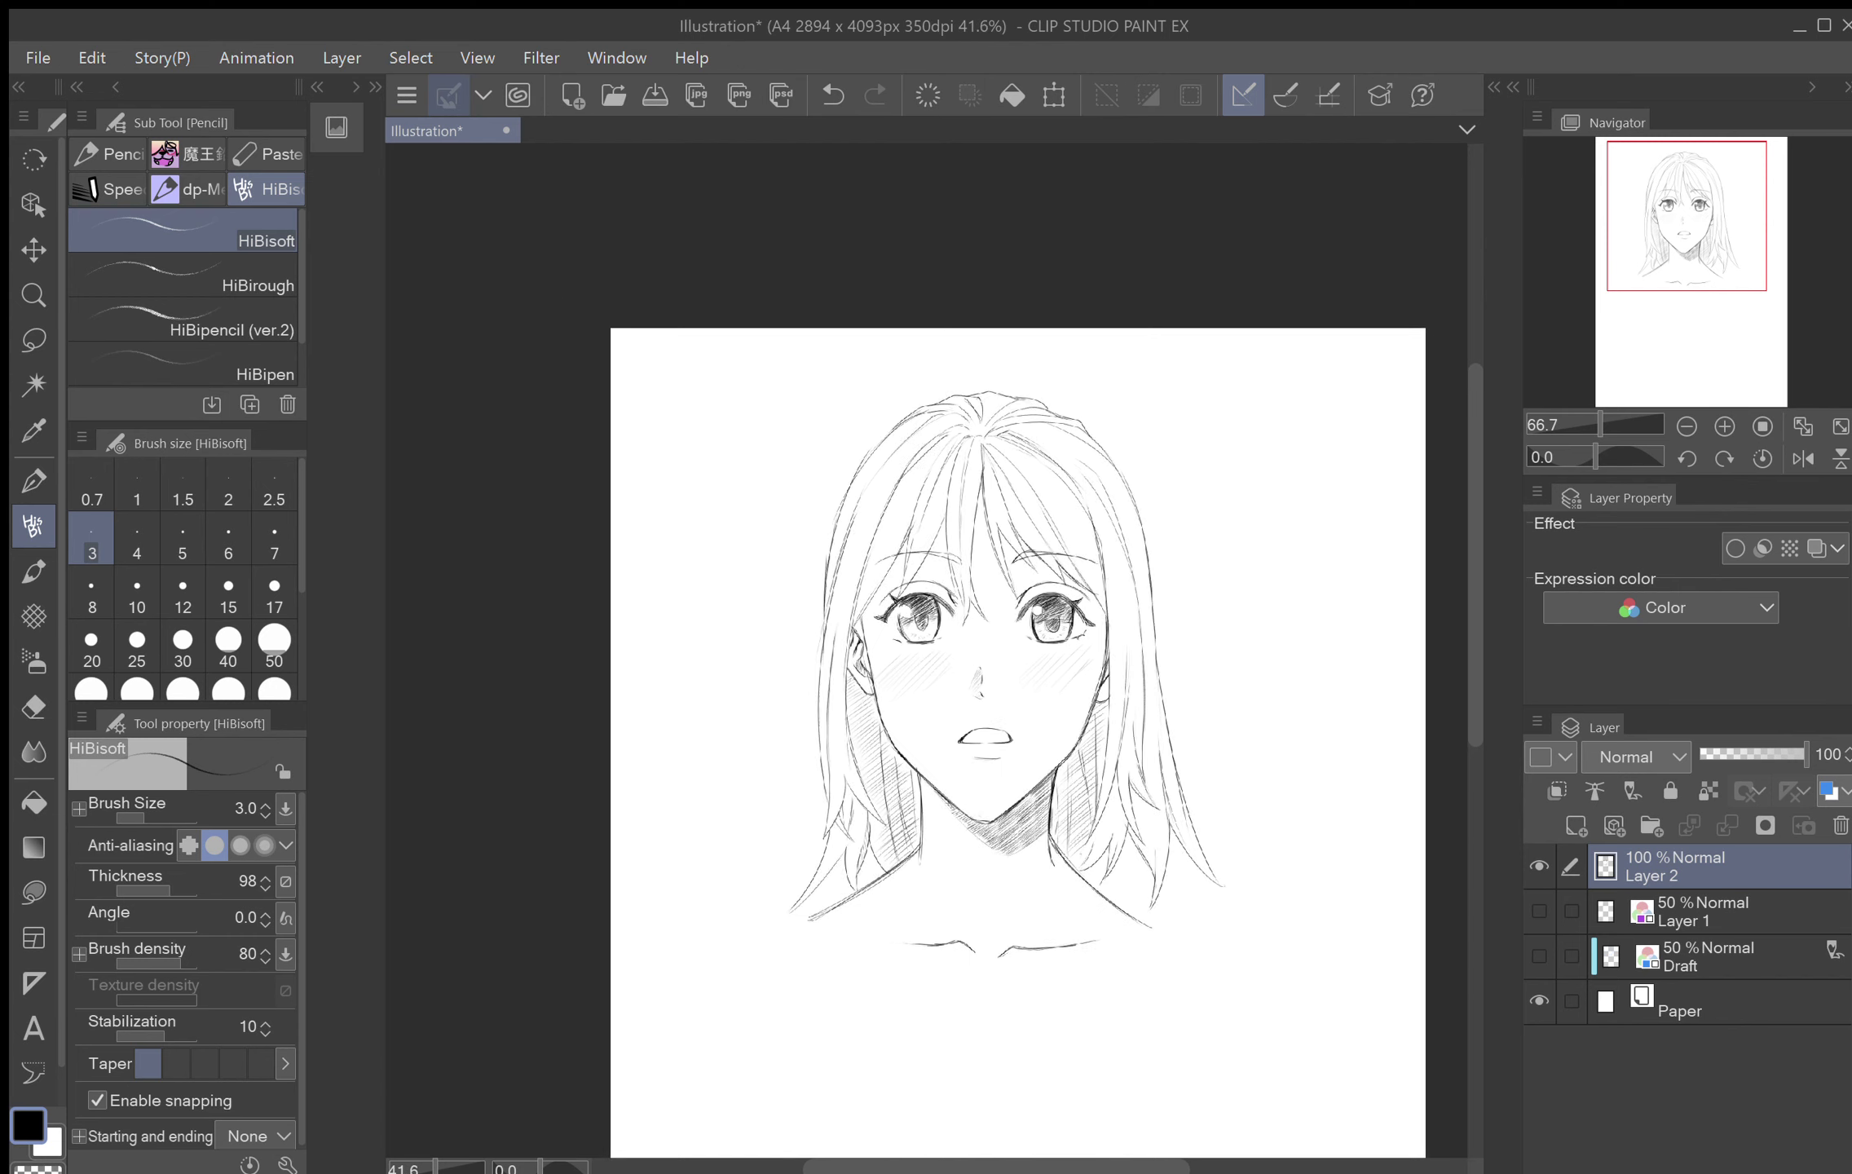
pyautogui.moveTo(1110, 677); pyautogui.dragTo(1022, 669)
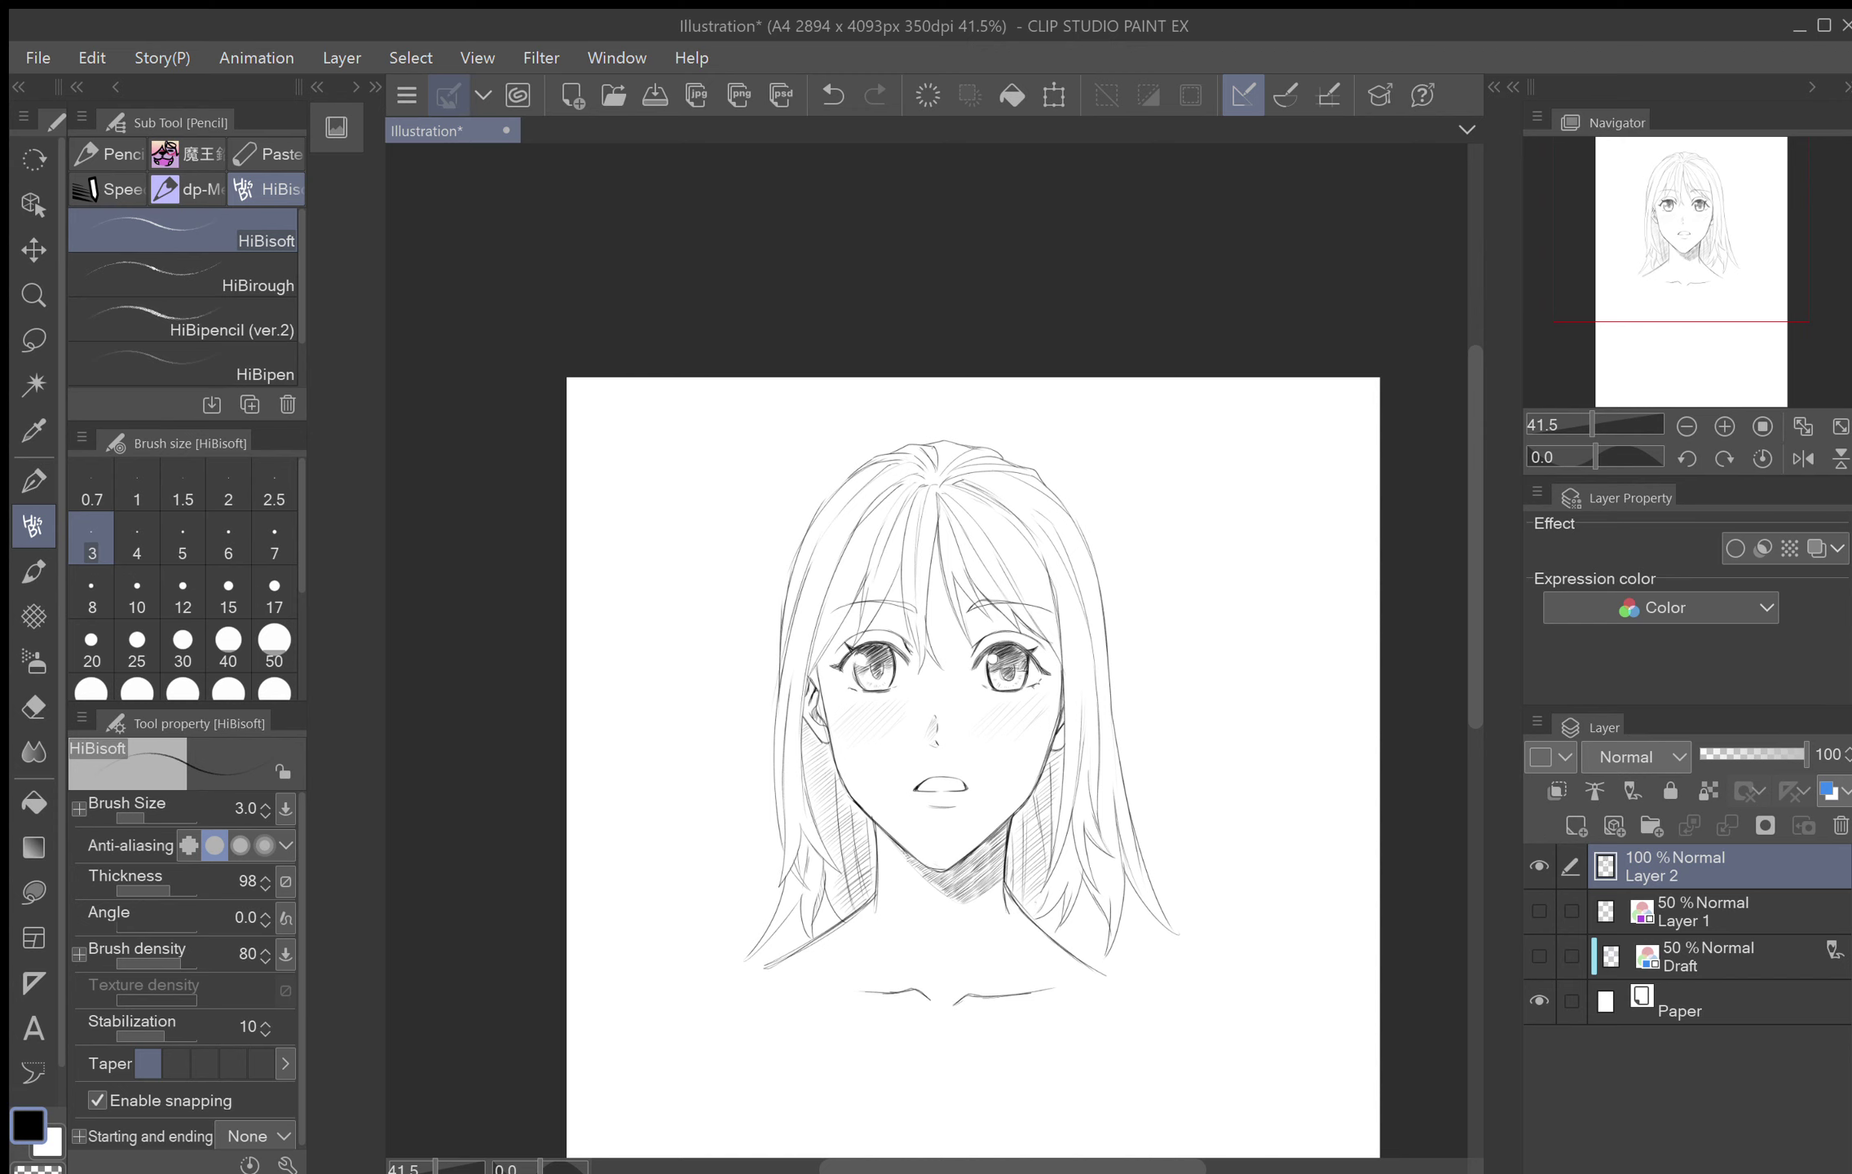
pyautogui.moveTo(1022, 670); pyautogui.dragTo(1072, 566)
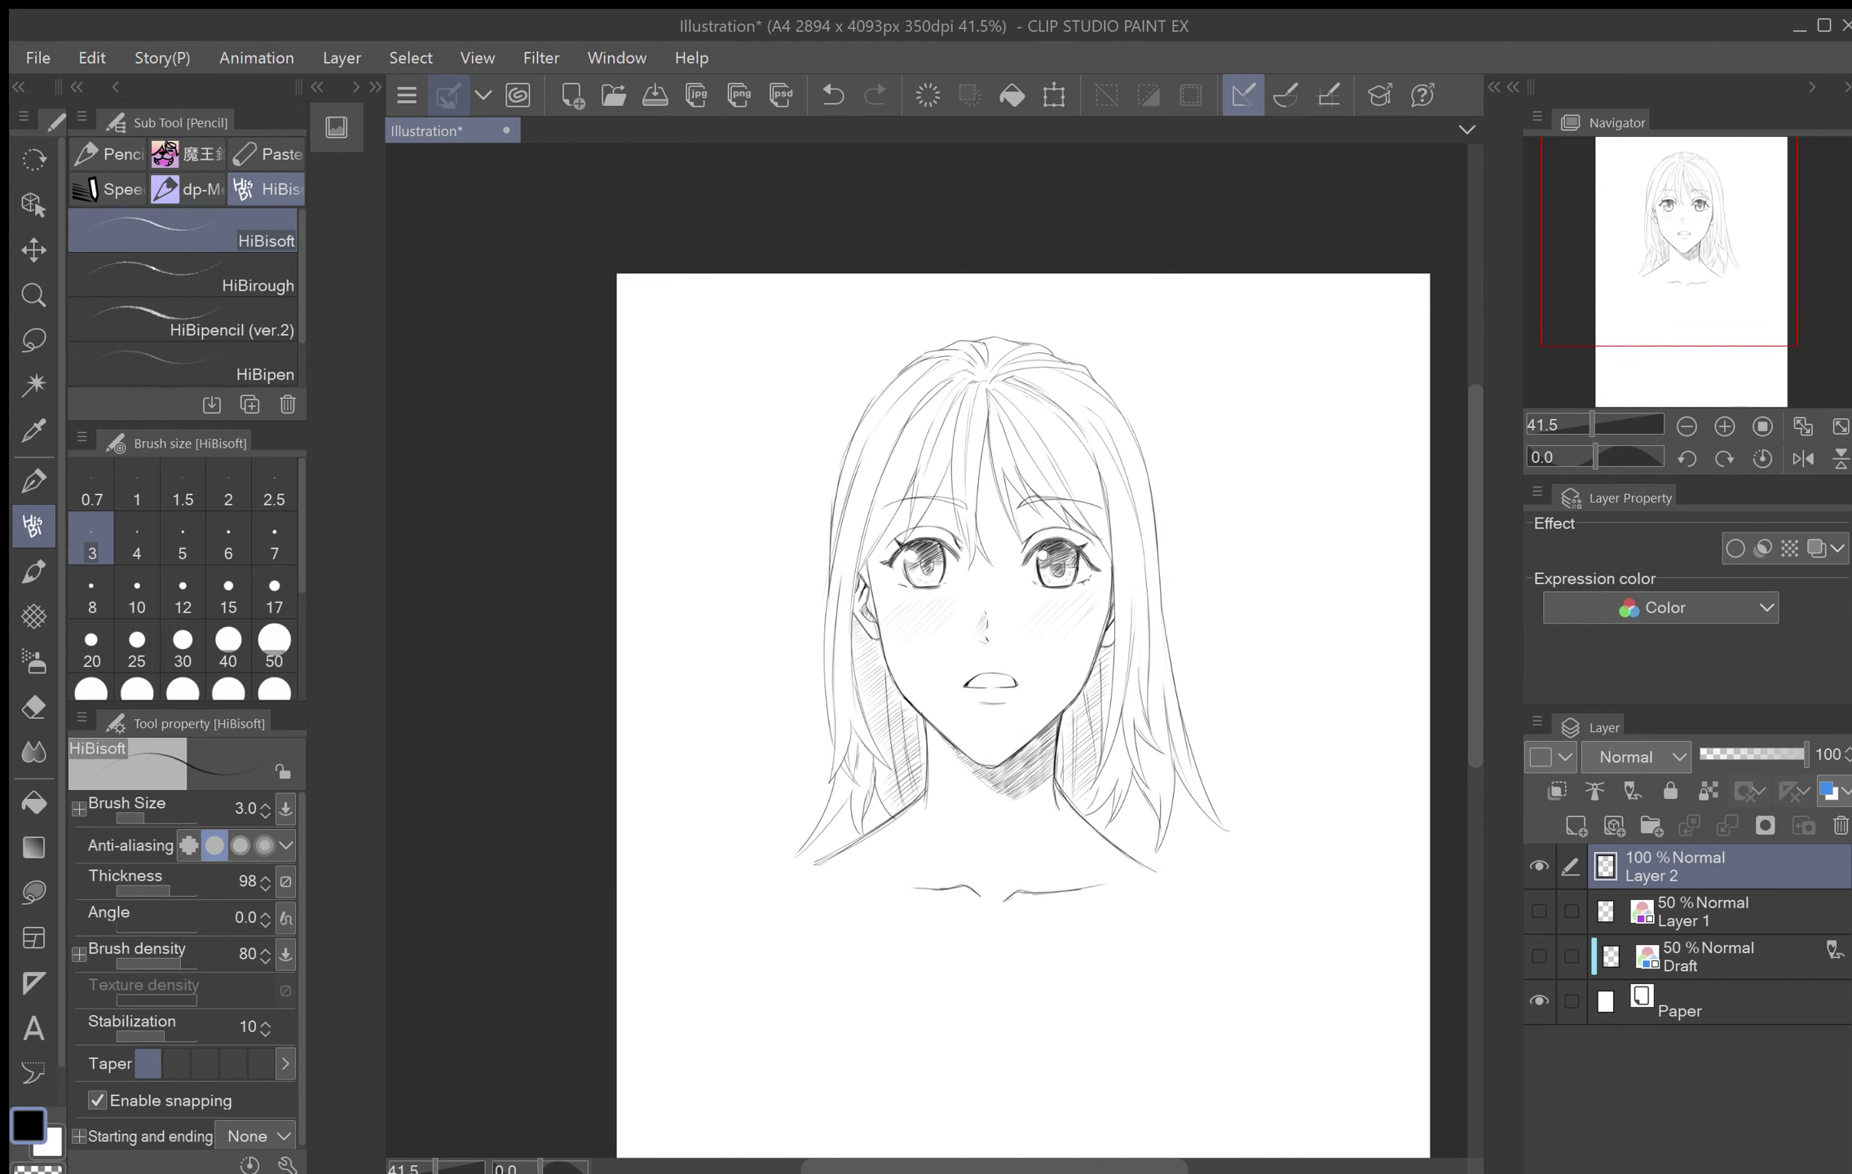
pyautogui.moveTo(1023, 668); pyautogui.dragTo(953, 702)
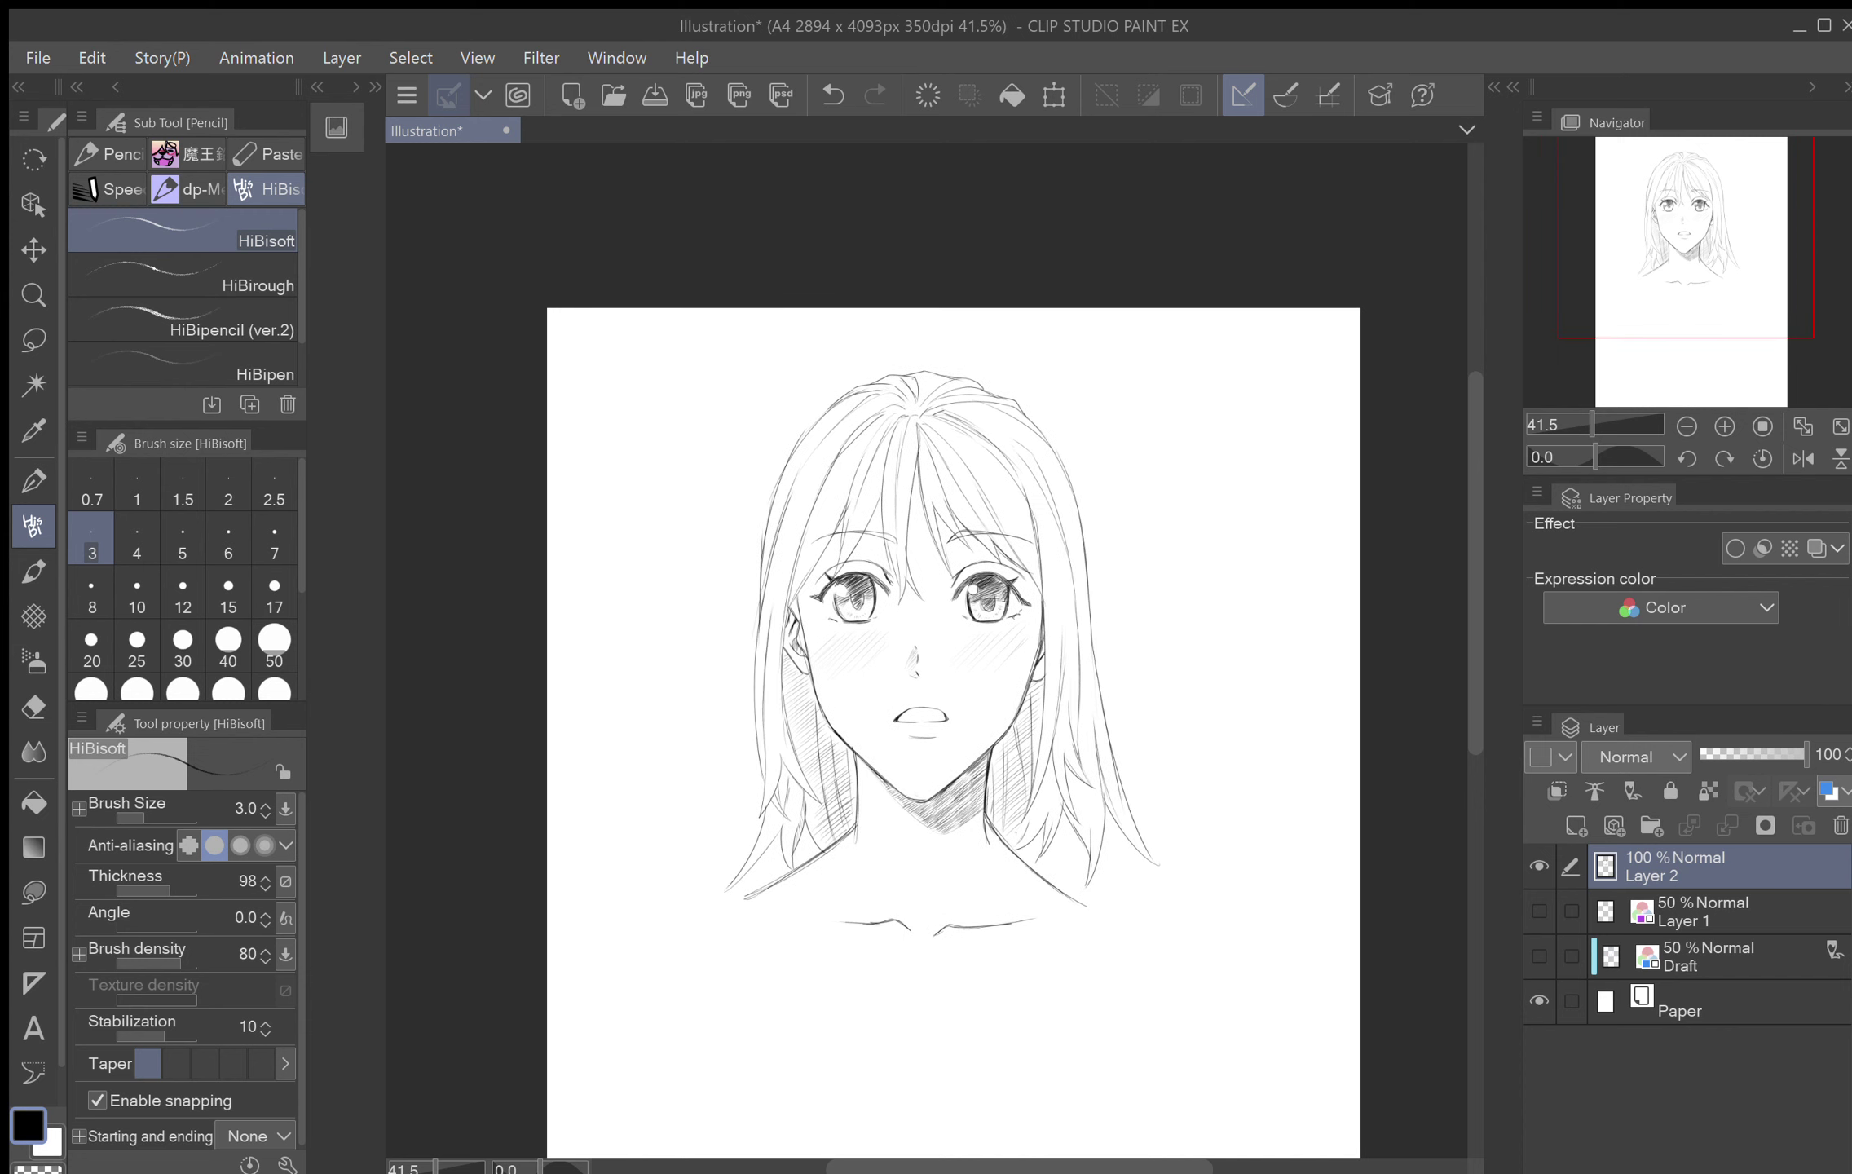